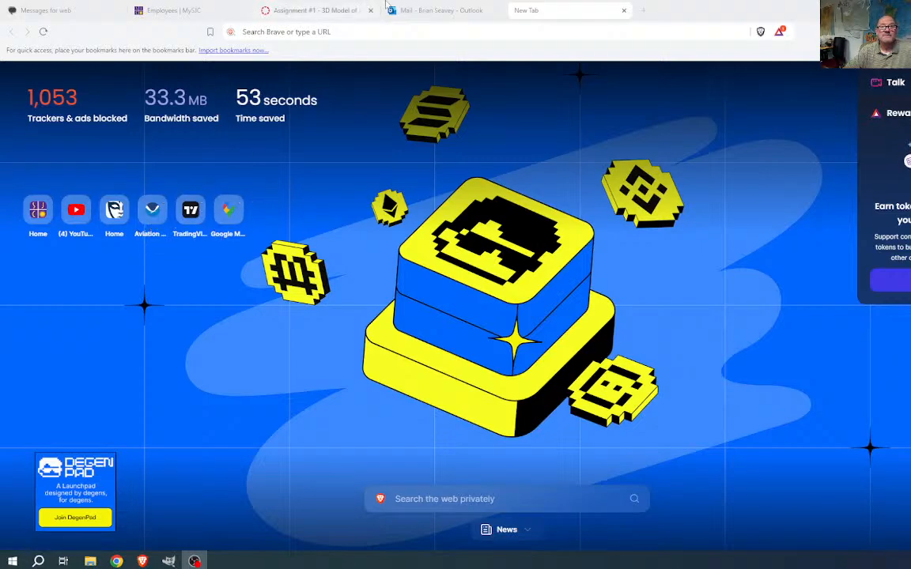
- Go to YouTube and open YouTube Studio's Live streaming Manage page
left_click(323, 30)
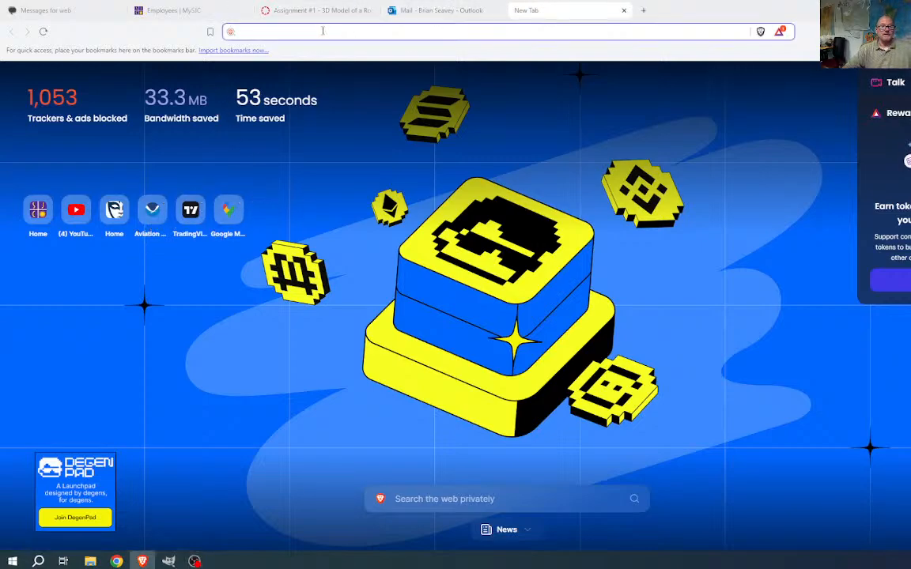
left_click(76, 209)
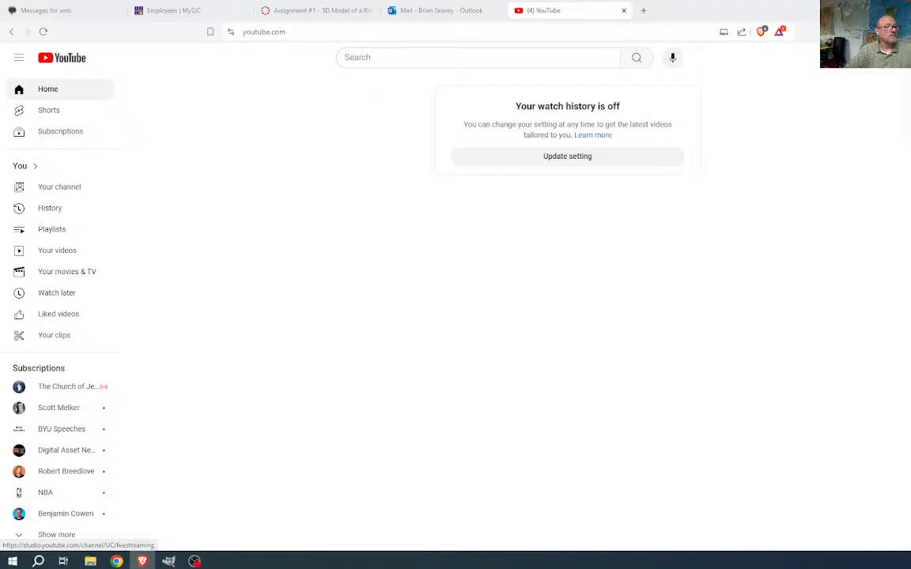
left_click(909, 107)
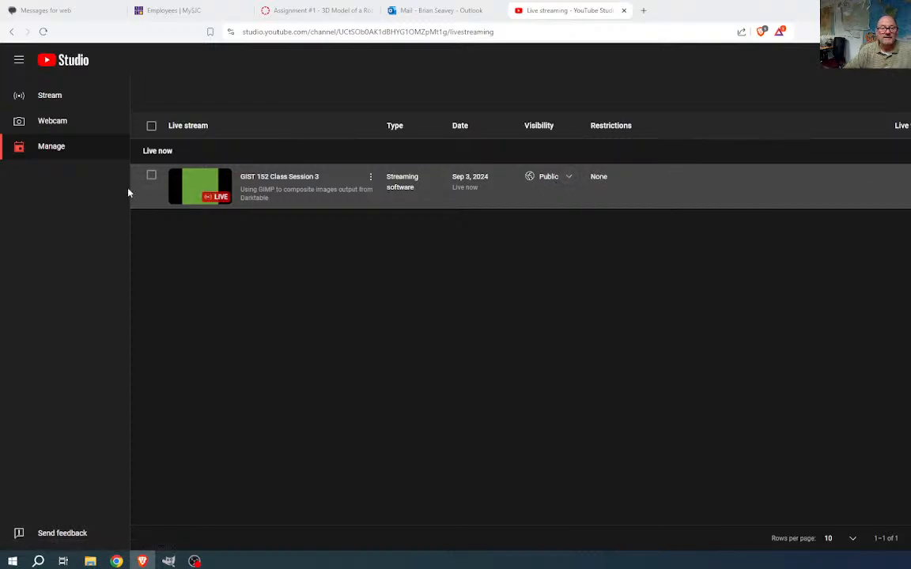
- Copy the shareable link for the GIST 152 Class Session 3 stream, then go to Messages
left_click(152, 177)
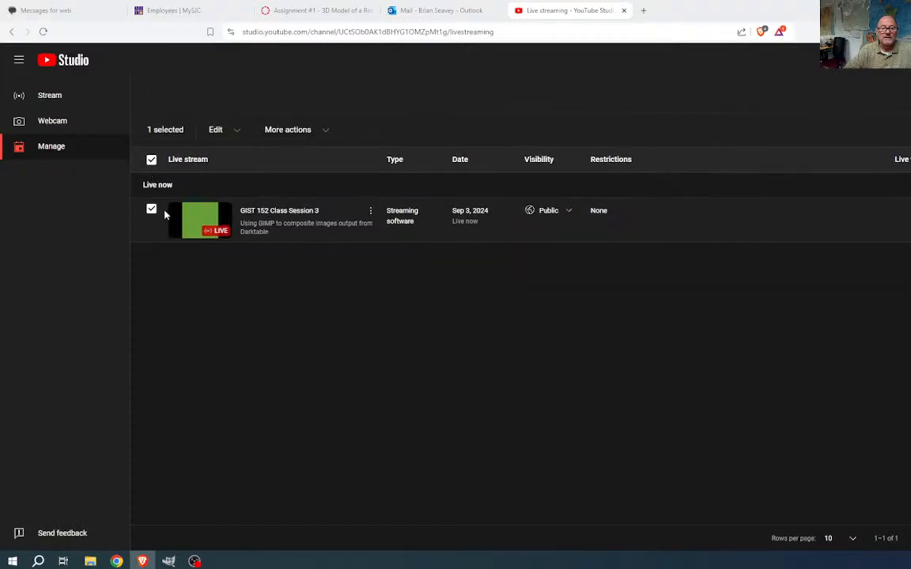
left_click(370, 211)
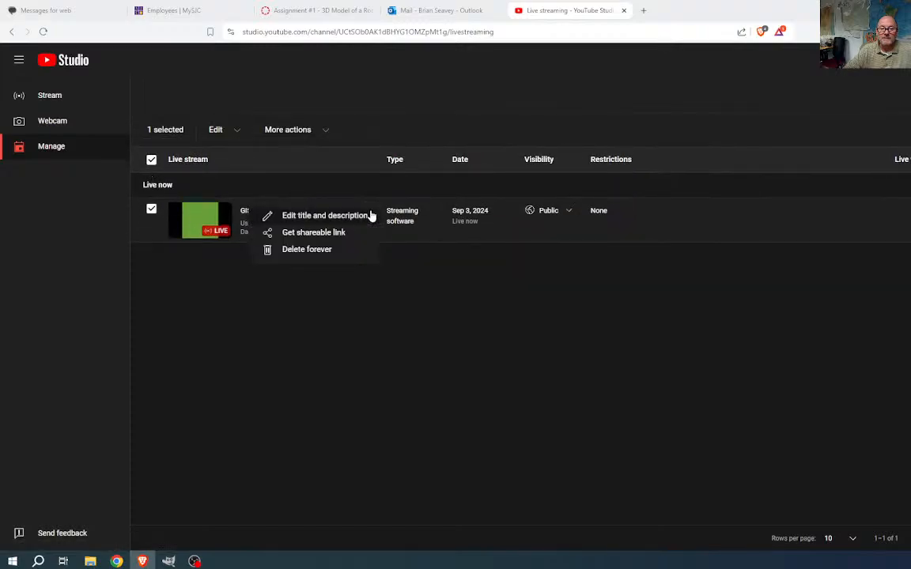
left_click(309, 233)
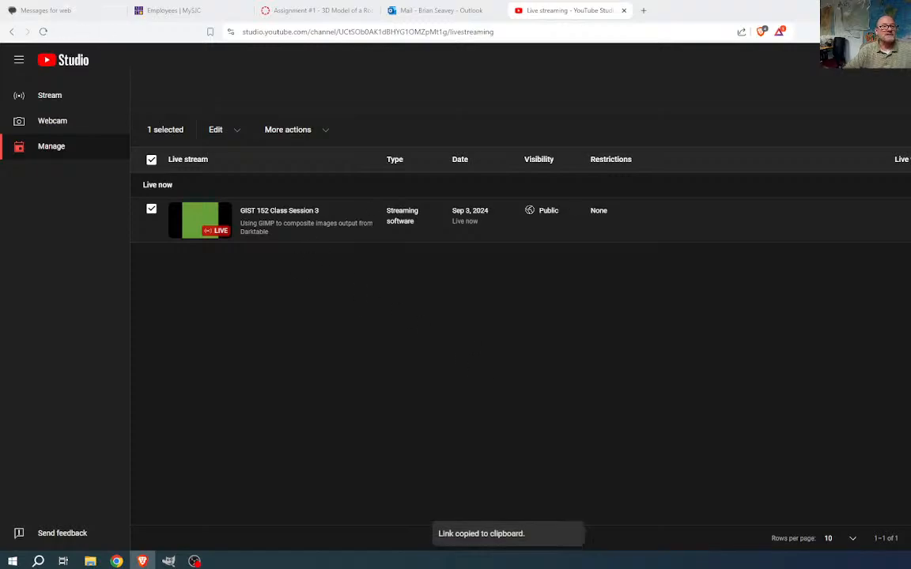
left_click(57, 10)
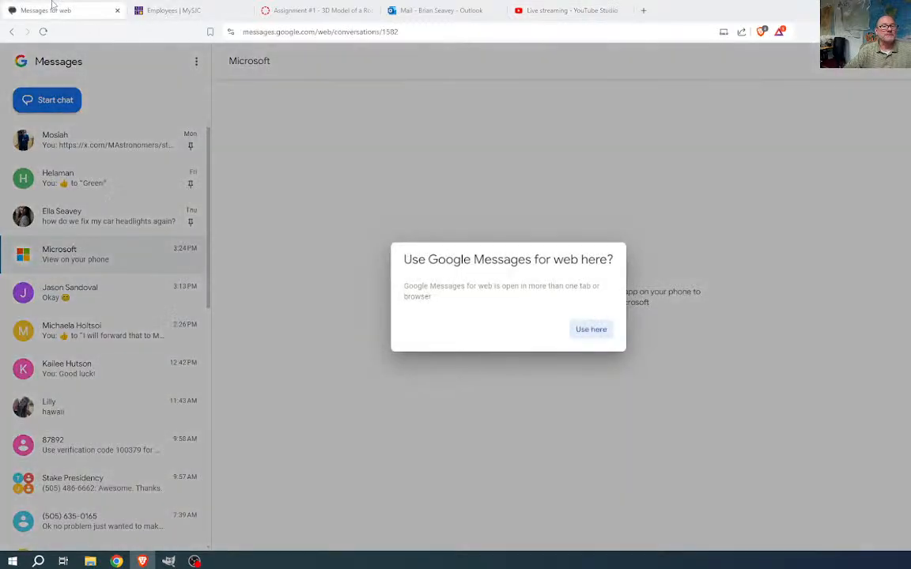
- In a contact's conversation, send 'Try this link:' with the pasted stream link
left_click(597, 330)
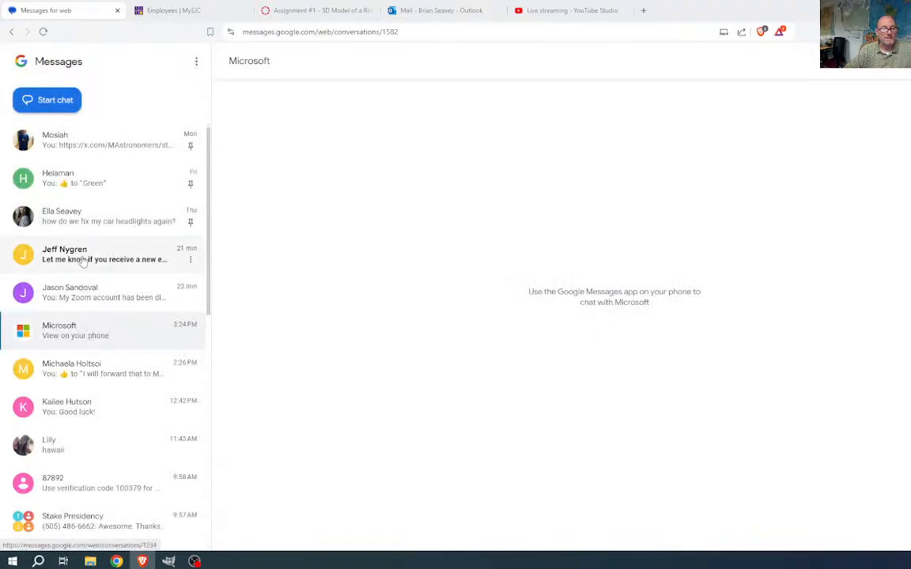
left_click(78, 294)
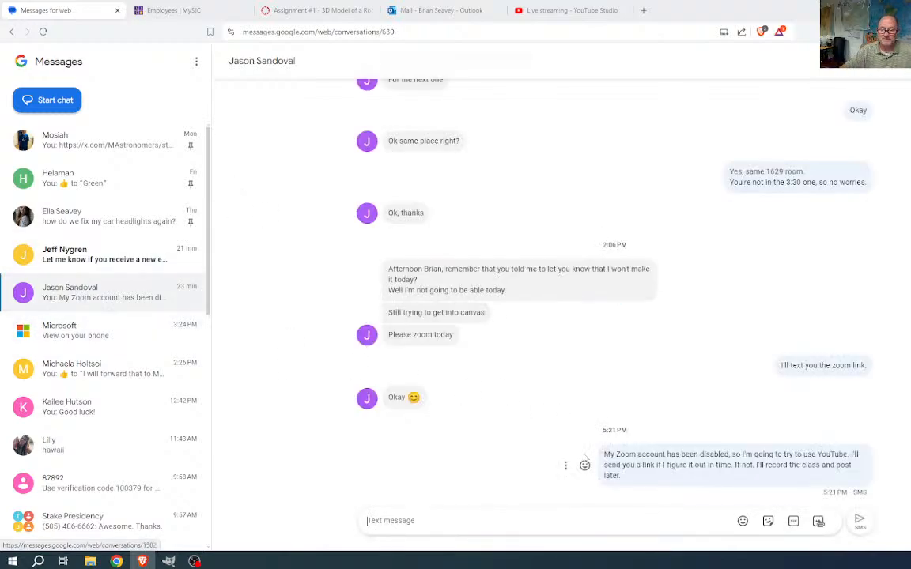
left_click(405, 520)
type("Try this link")
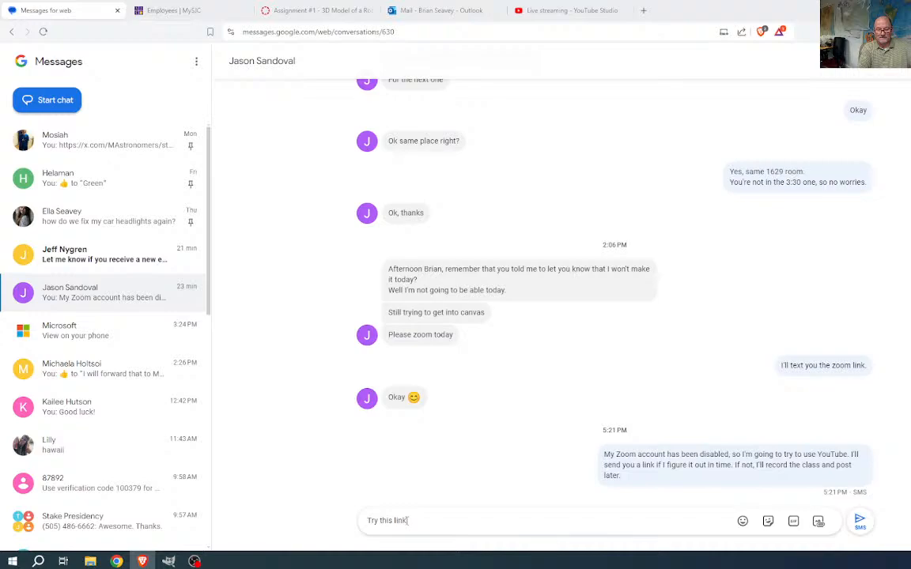
key("ctrl+v")
type(":")
key("Return")
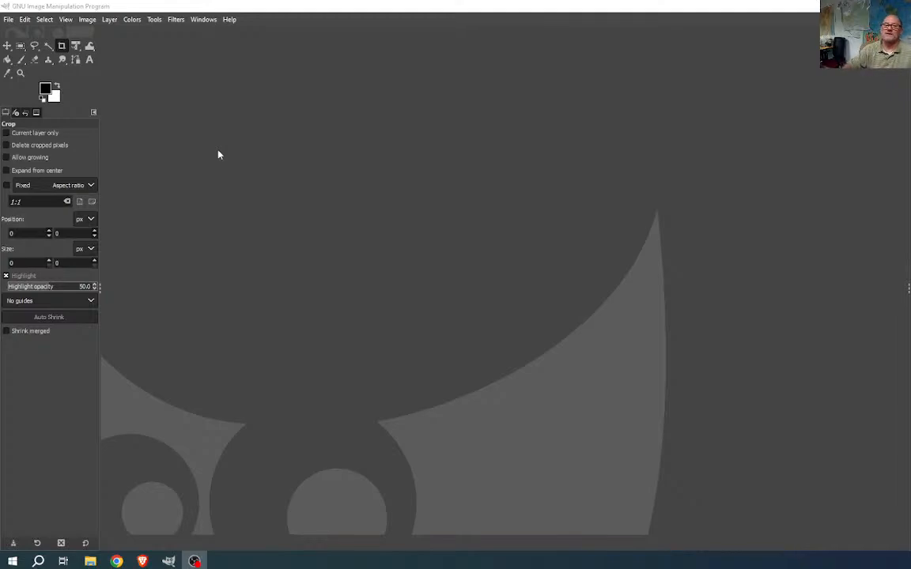
- Start a new image from the B4 (300 ppi) template
left_click(9, 20)
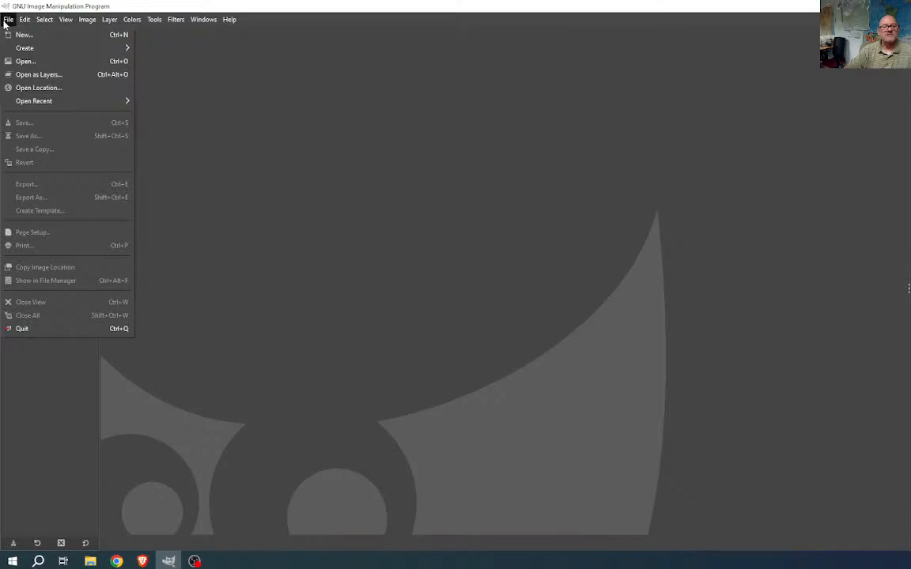
mouse_move(25, 49)
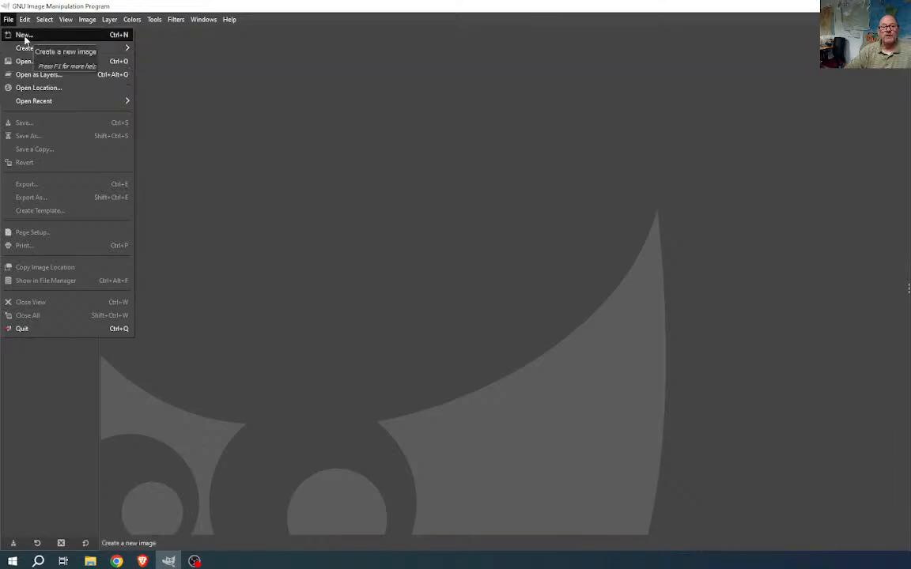
left_click(24, 35)
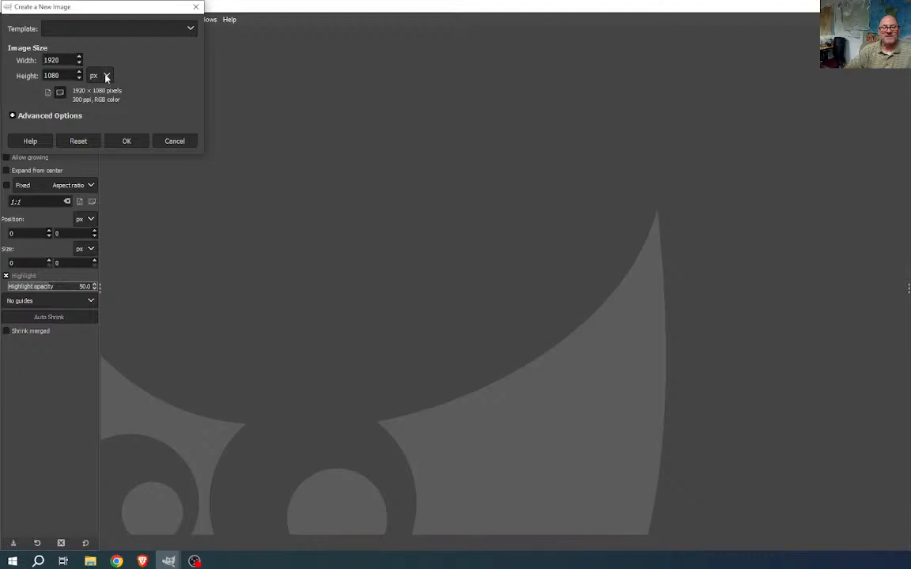
left_click(142, 30)
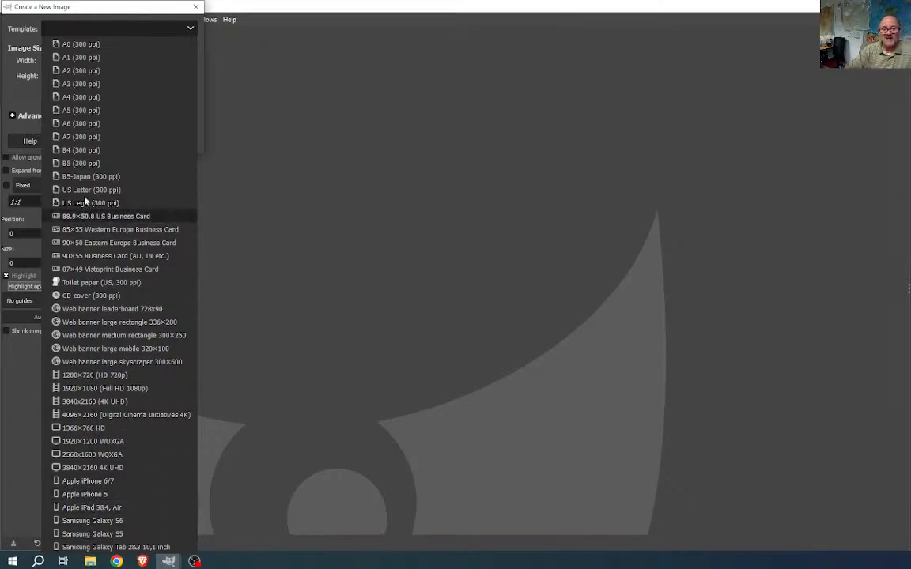
left_click(84, 151)
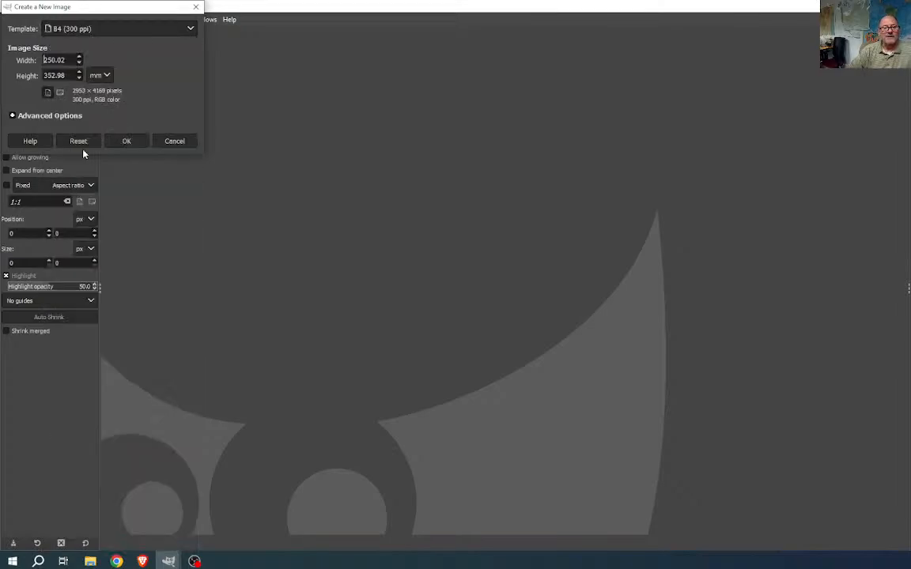
- Set the size to 3300 × 5100 px and create it, accepting the size warning
double_click(57, 59)
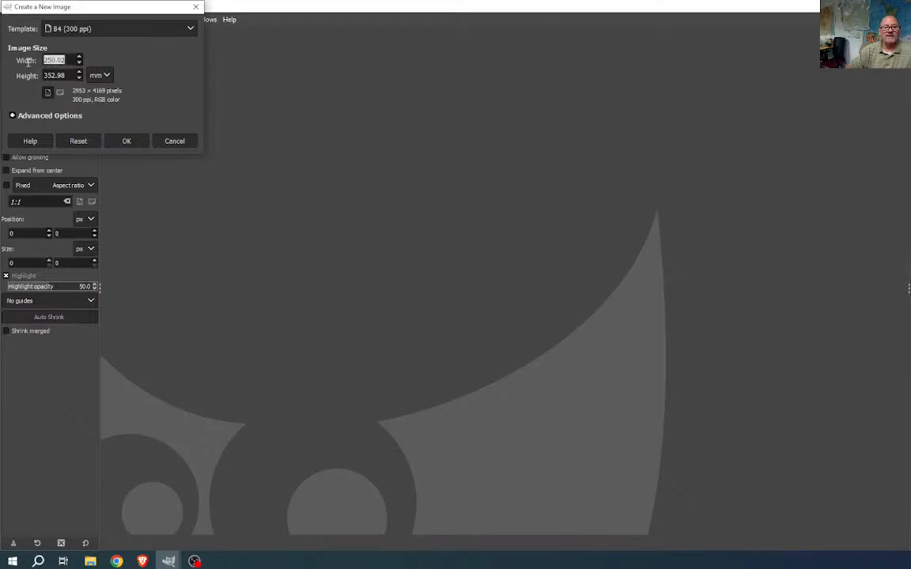
left_click(105, 76)
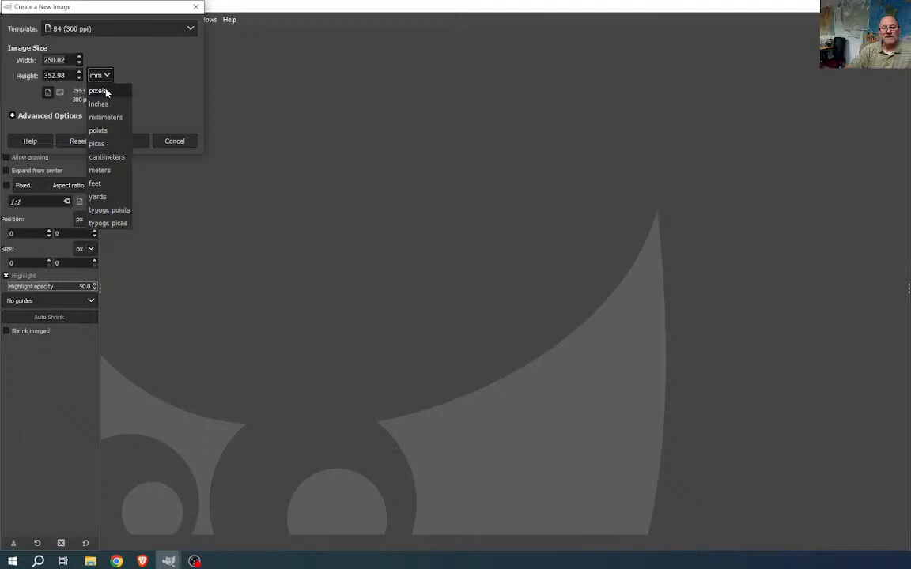
left_click(98, 91)
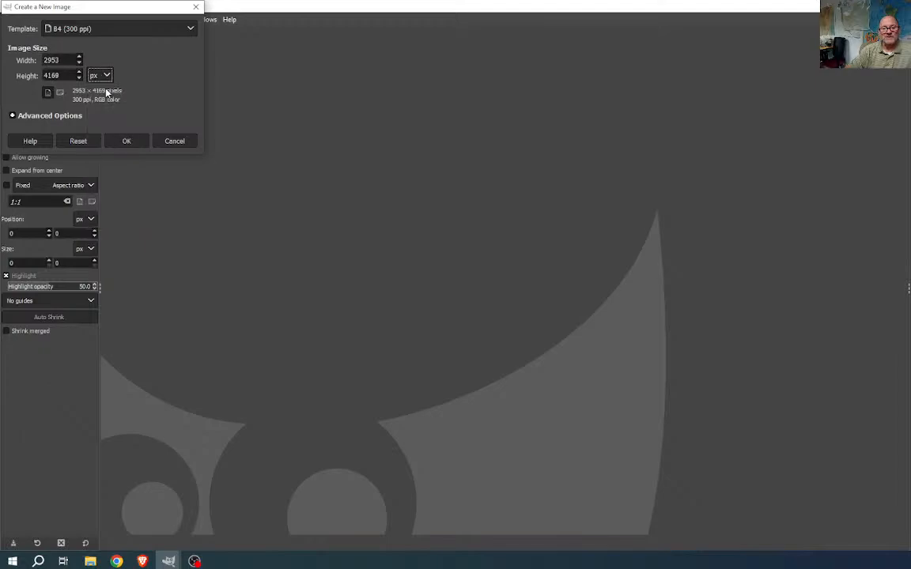
double_click(65, 60)
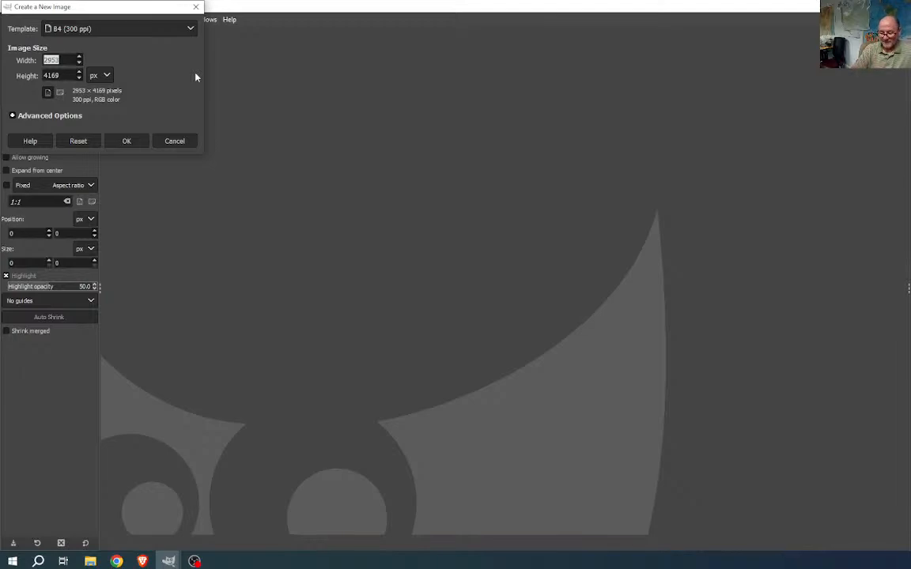
type("3300")
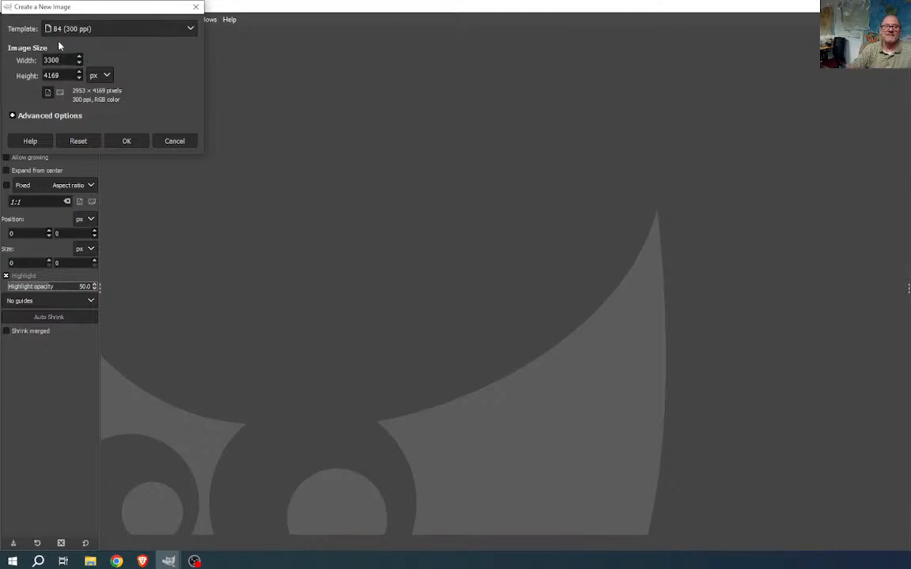
left_click(64, 76)
left_click_drag(64, 76, 41, 76)
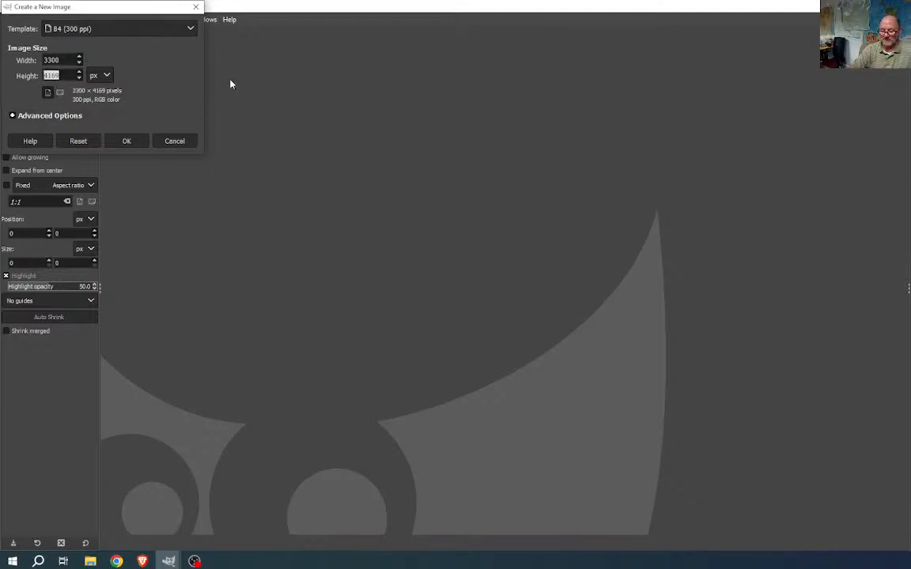
type("5100")
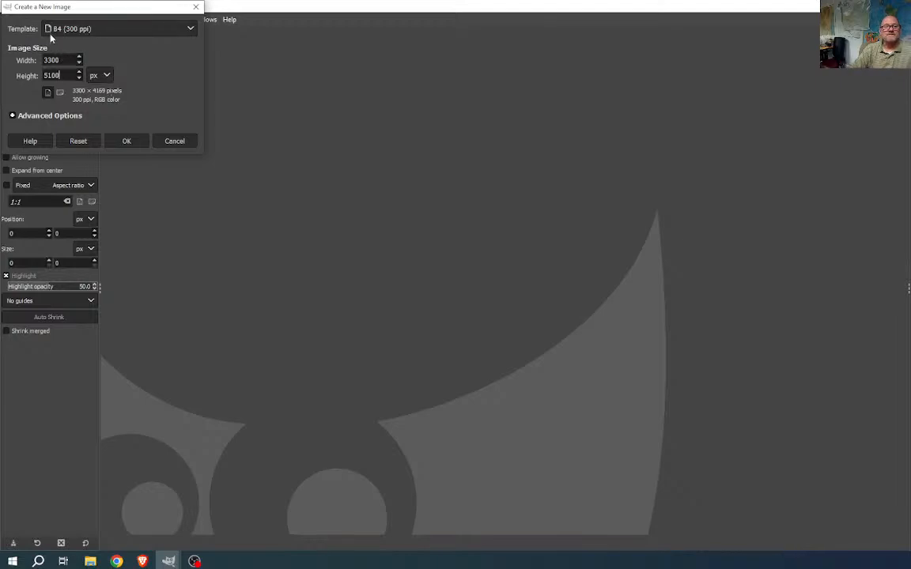
left_click(128, 142)
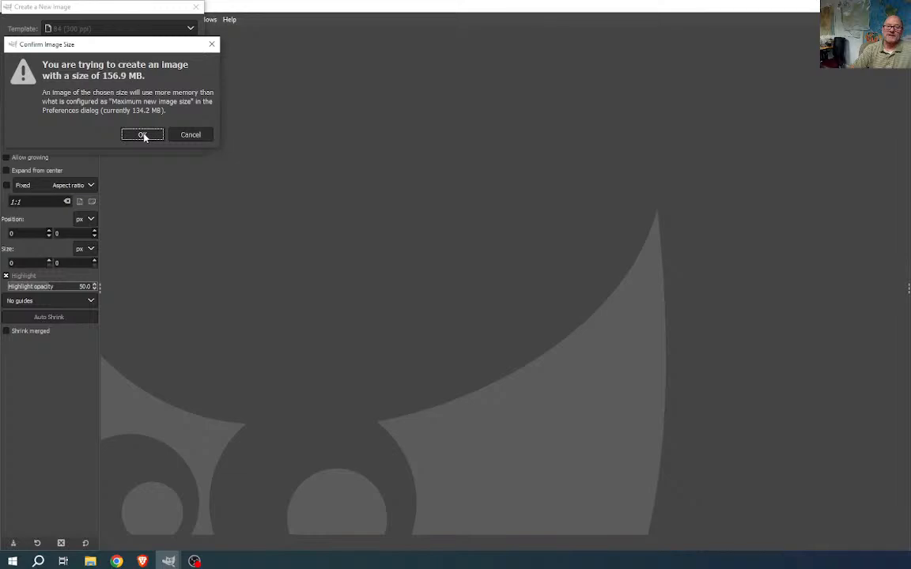
left_click(143, 136)
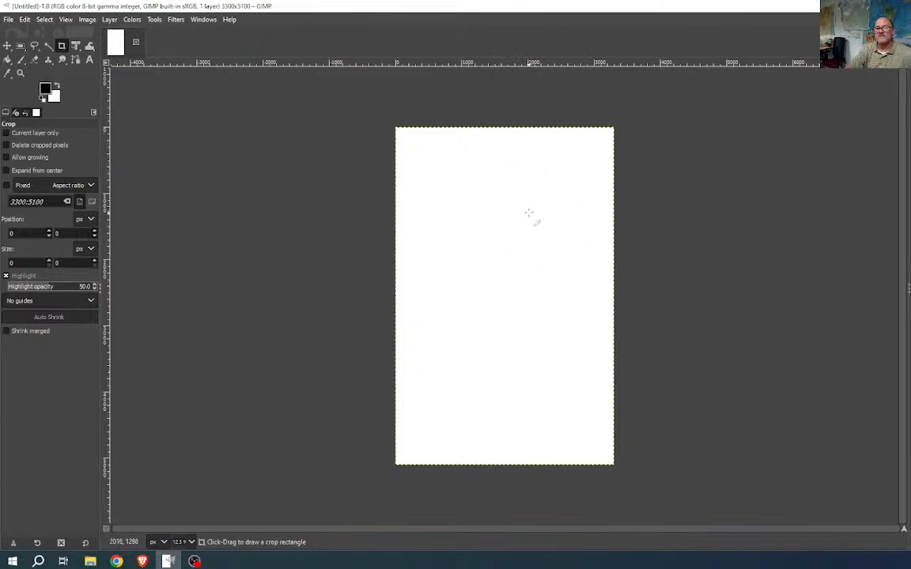
- Bring up GIMP's File menu on the blank page
left_click(10, 21)
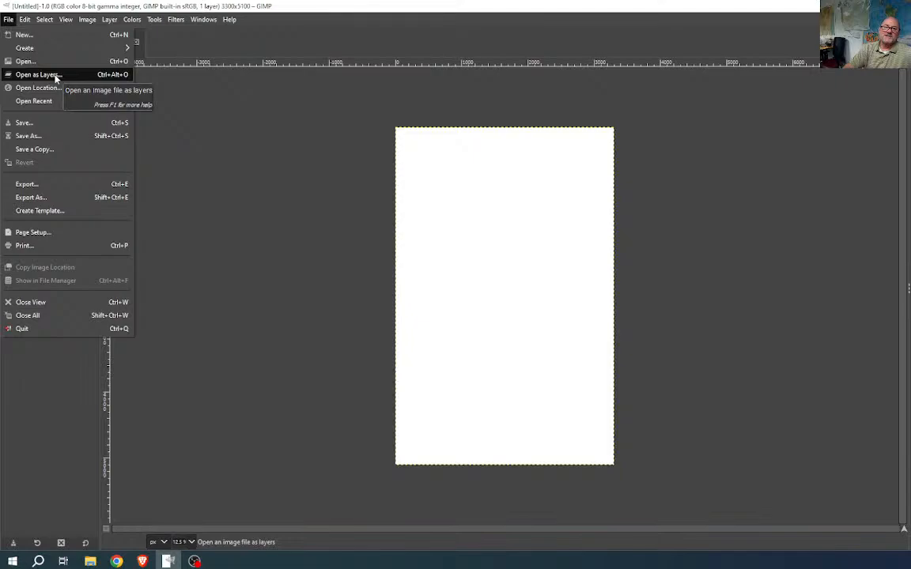
- Use Open as Layers to browse the classes share to the GIST152 > BWS folder
left_click(56, 77)
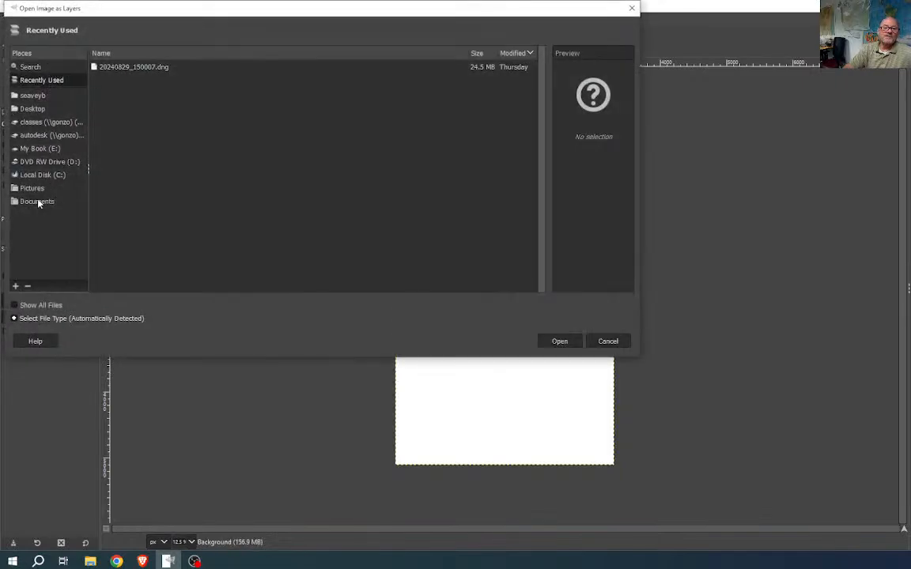
left_click(35, 124)
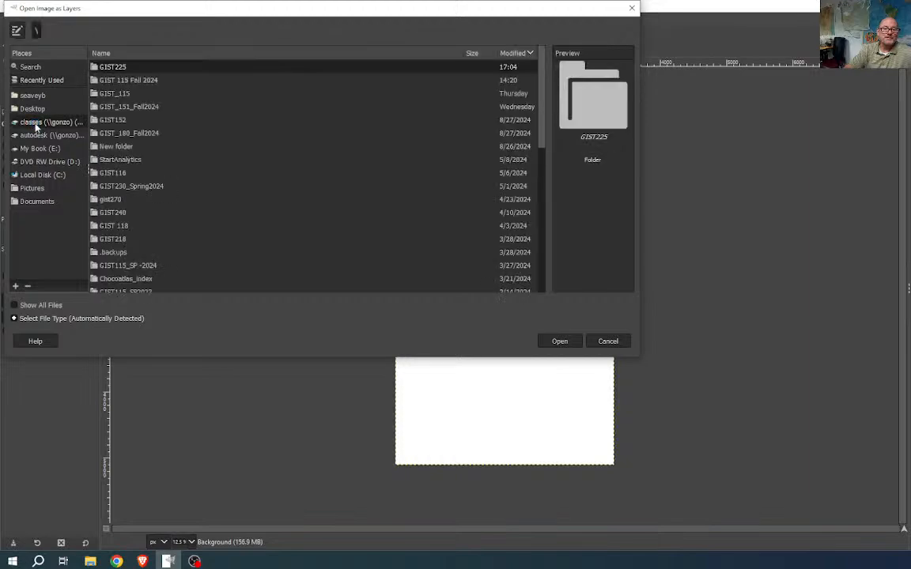
scroll(127, 234, "down", 3)
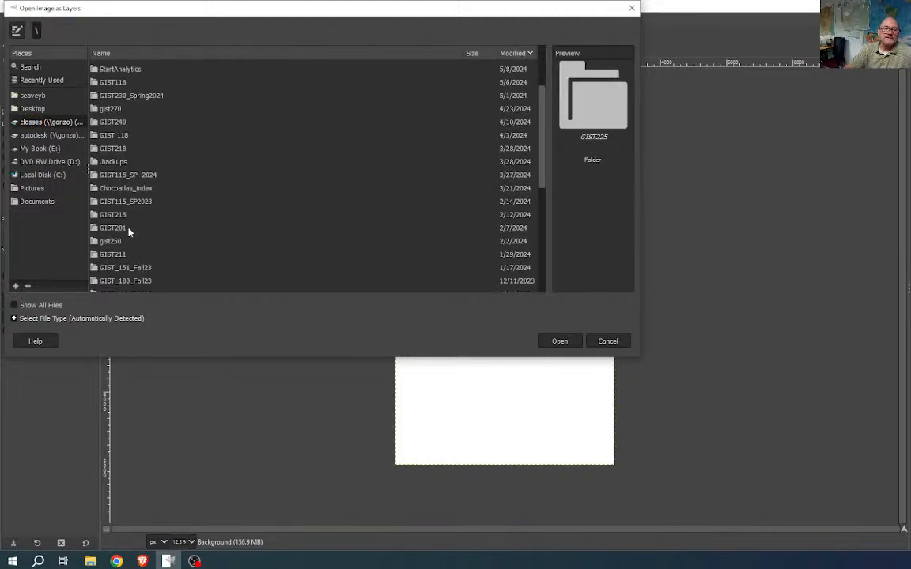
scroll(129, 230, "down", 4)
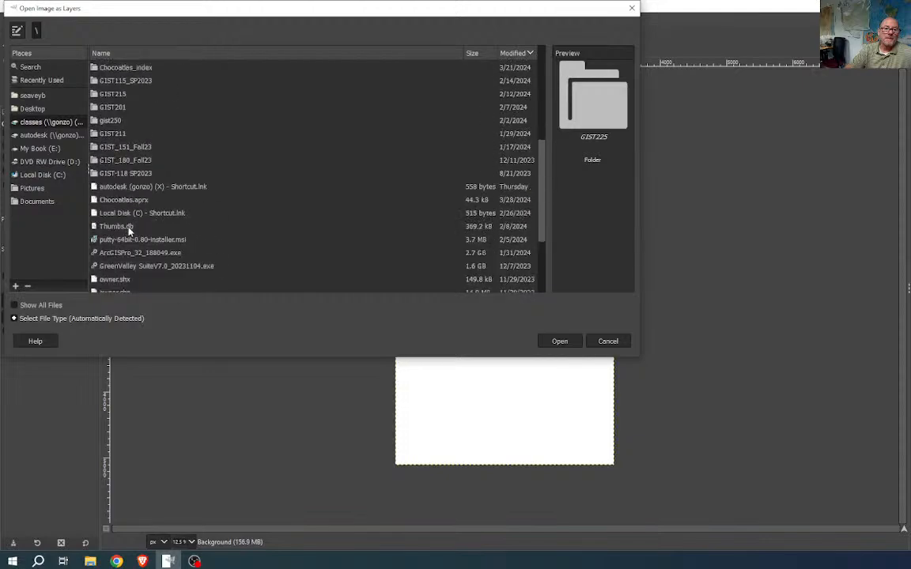
scroll(129, 230, "up", 7)
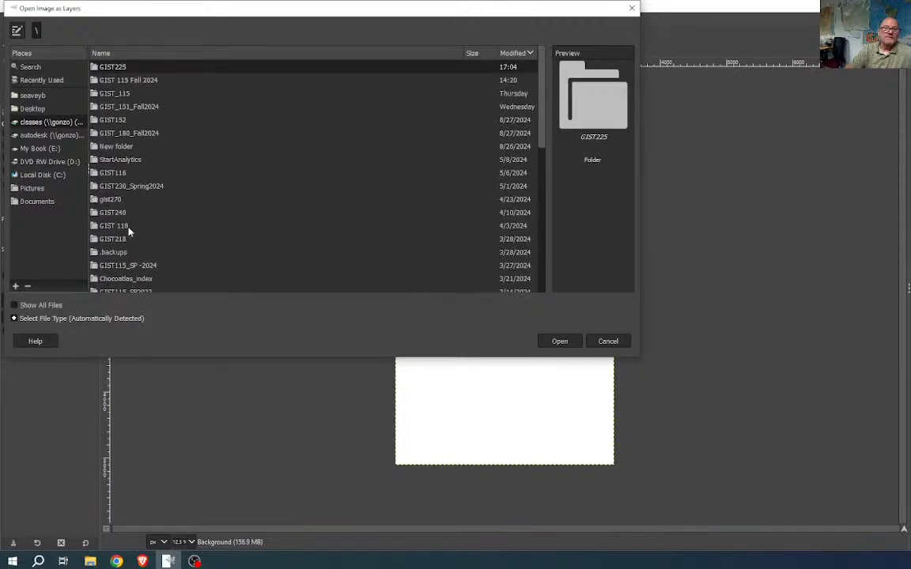
double_click(111, 120)
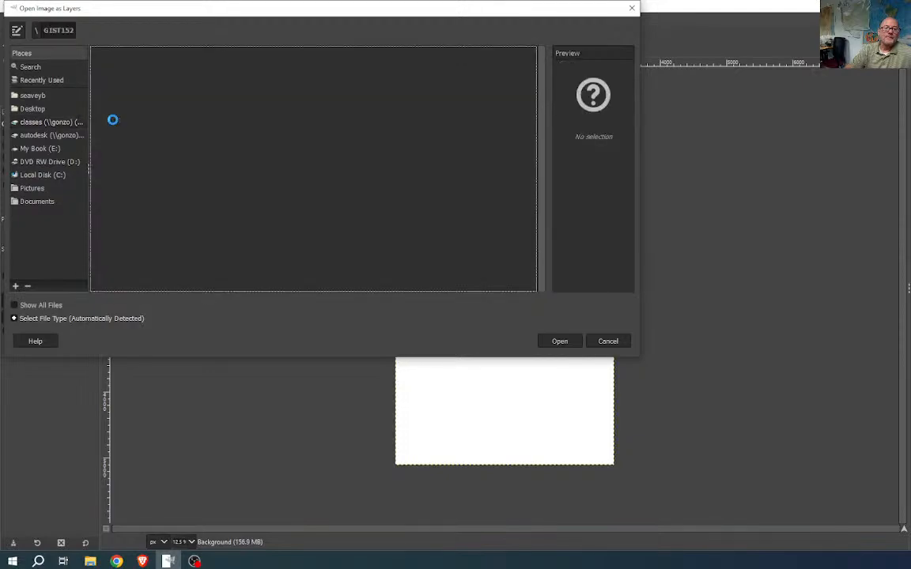
scroll(199, 208, "down", 3)
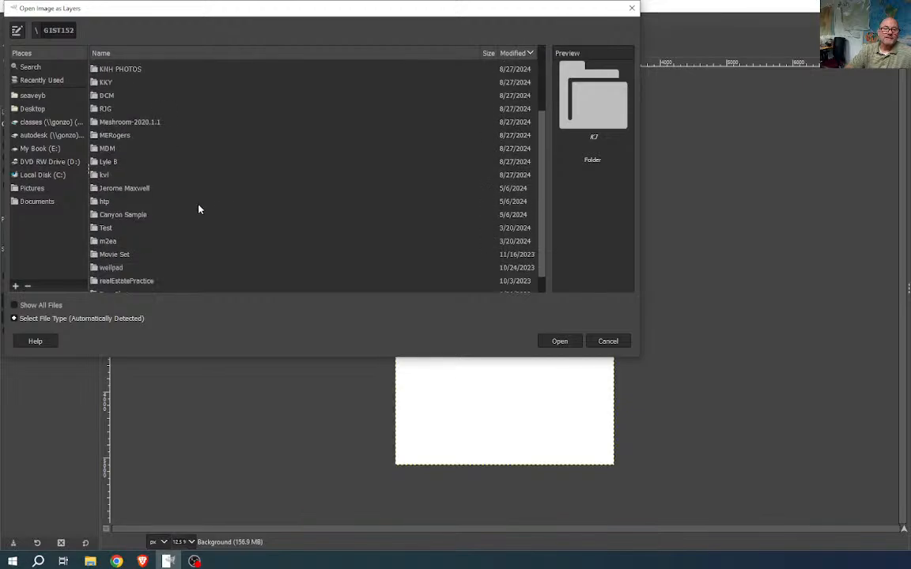
scroll(199, 208, "up", 3)
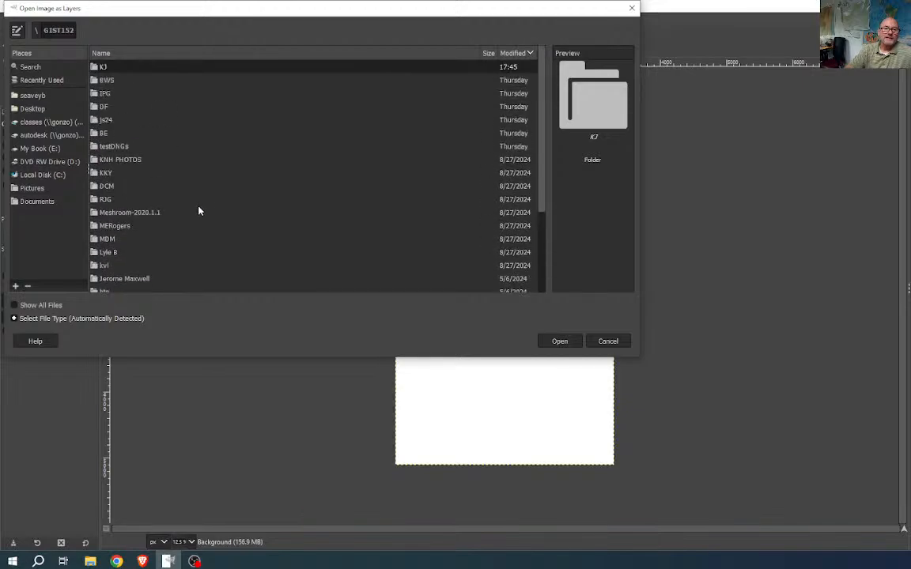
double_click(108, 81)
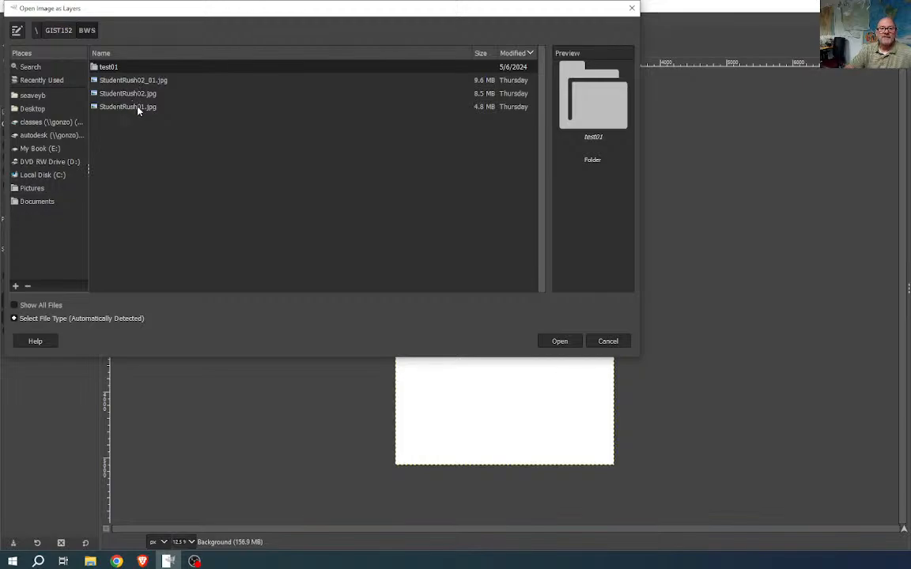
- Add StudentRush02_01.jpg as a layer, converted to the built-in sRGB profile
left_click(127, 83)
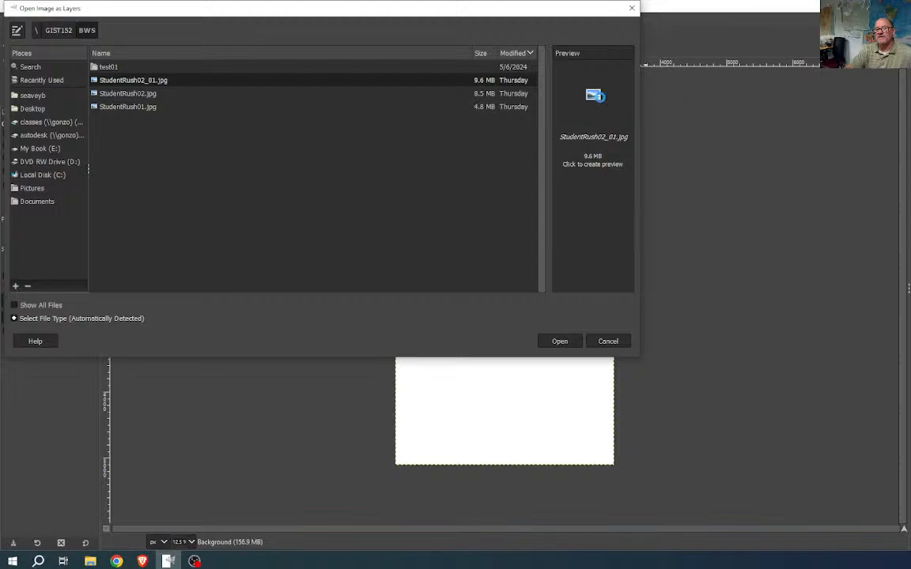
left_click(593, 95)
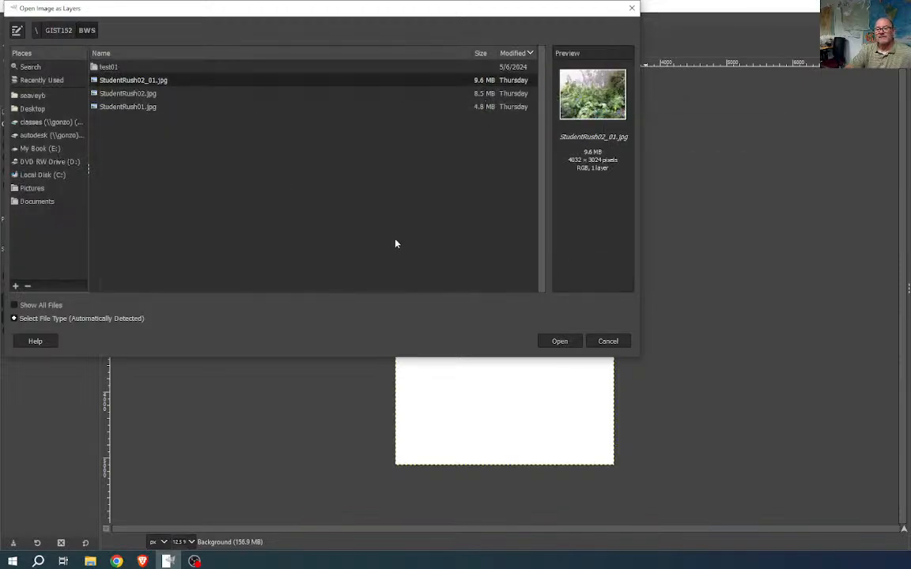
left_click(551, 341)
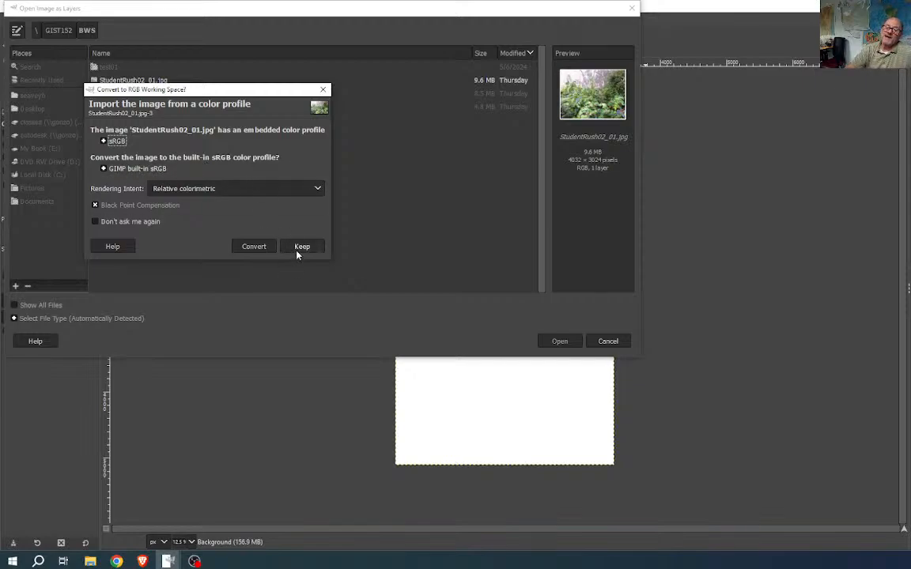
left_click(254, 247)
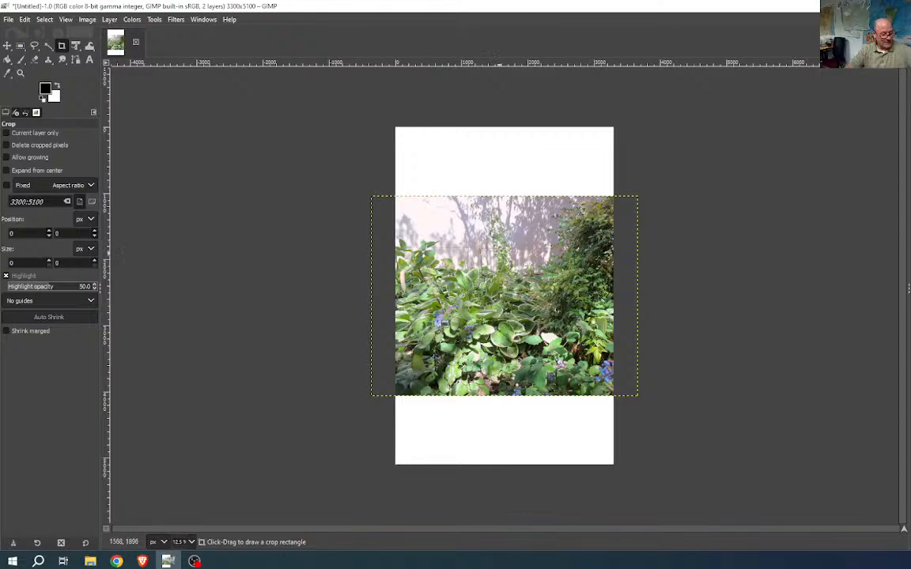
- Add StudentRush01.jpg as a layer via Ctrl+Alt+O, converted to built-in sRGB
key("ctrl+alt+o")
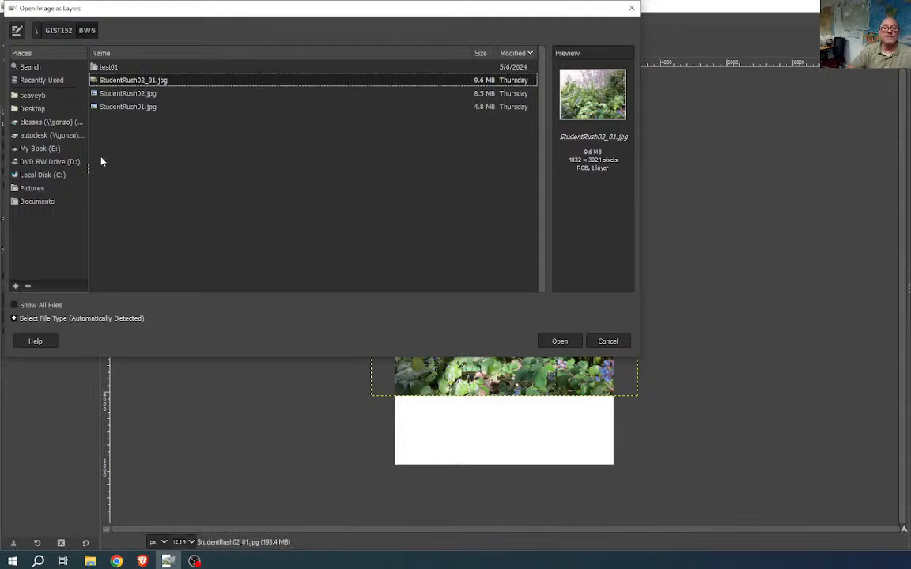
left_click(146, 94)
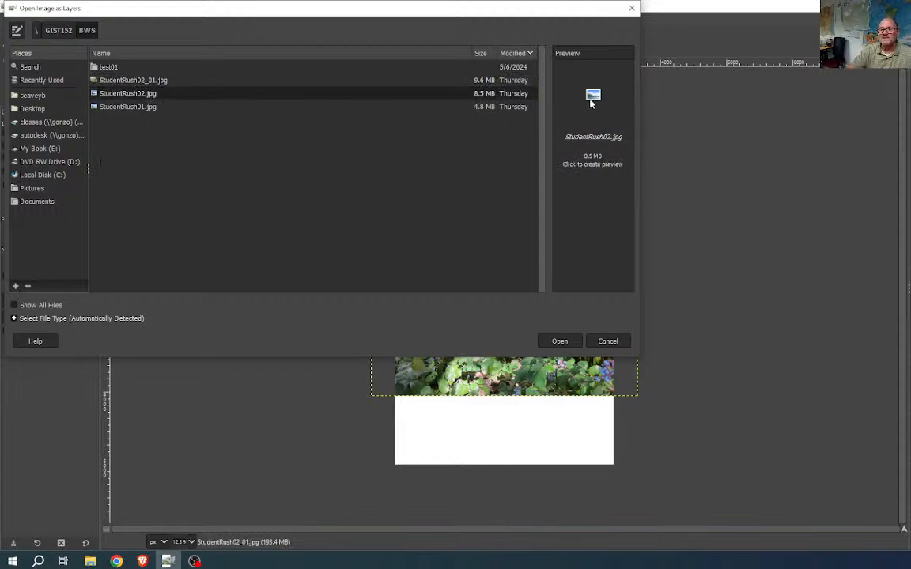
key("Return")
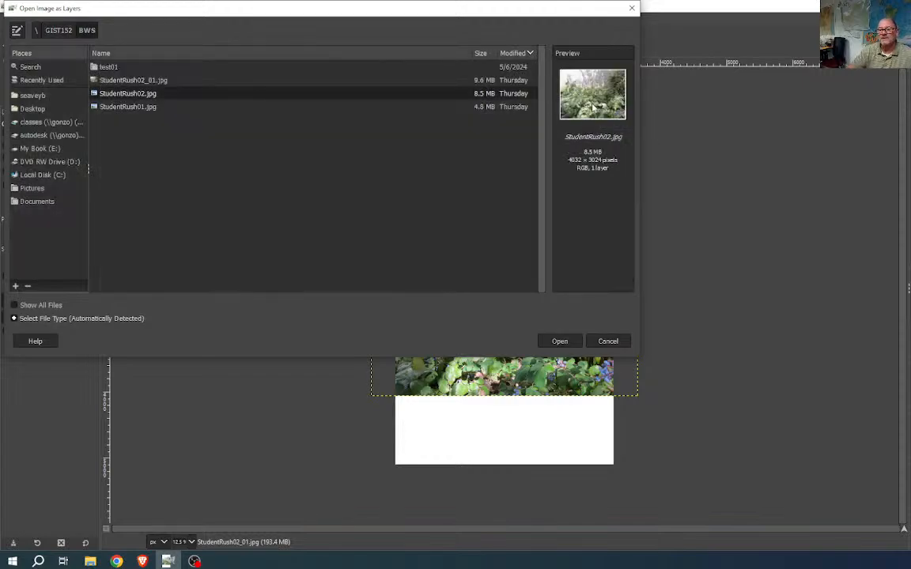
left_click(144, 107)
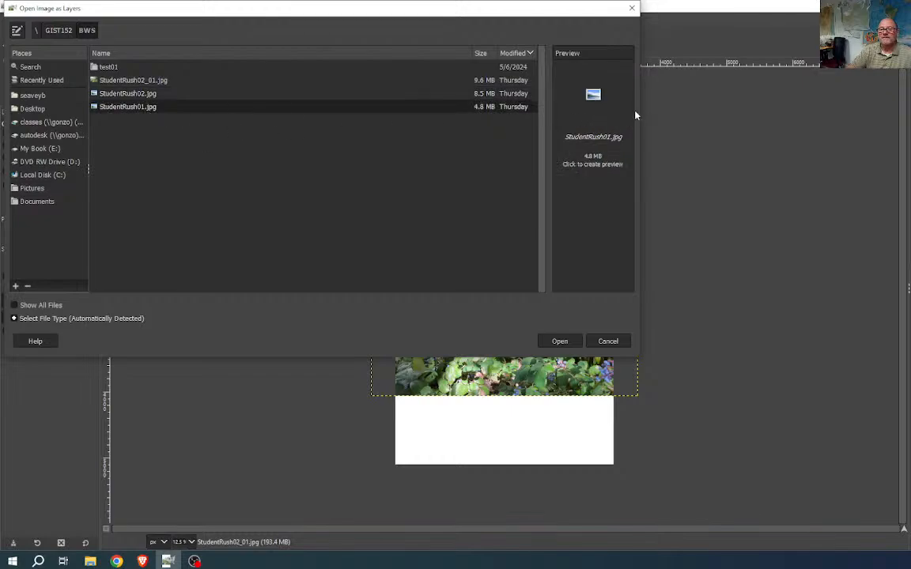
left_click(571, 99)
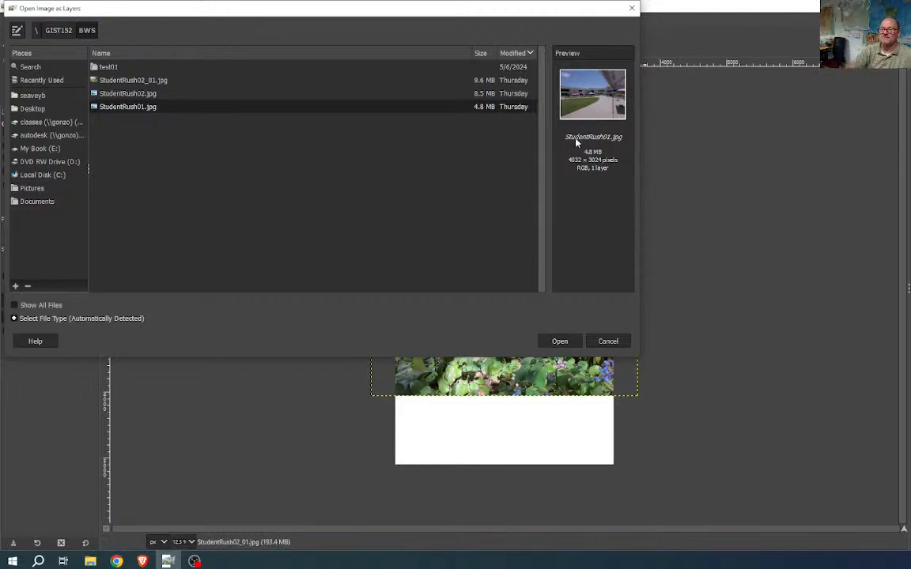
left_click(559, 341)
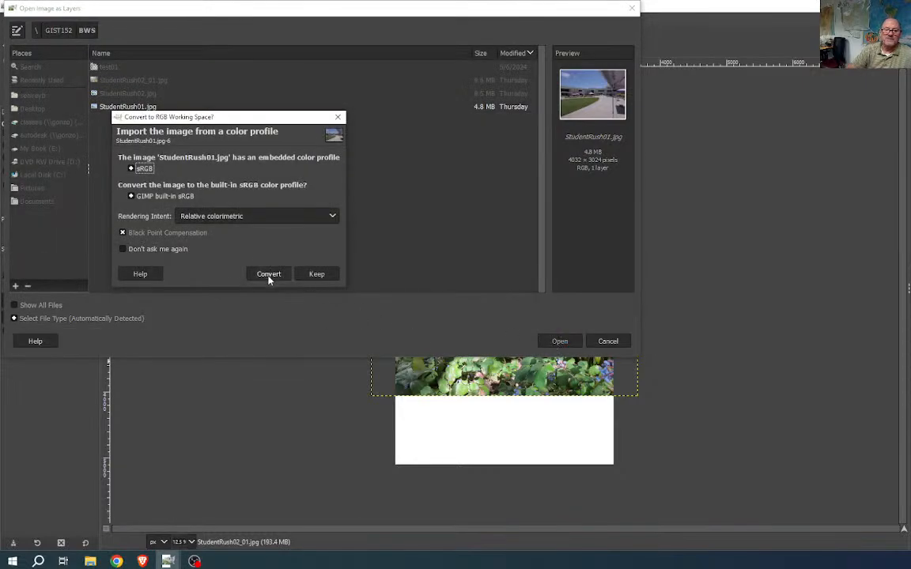
left_click(268, 274)
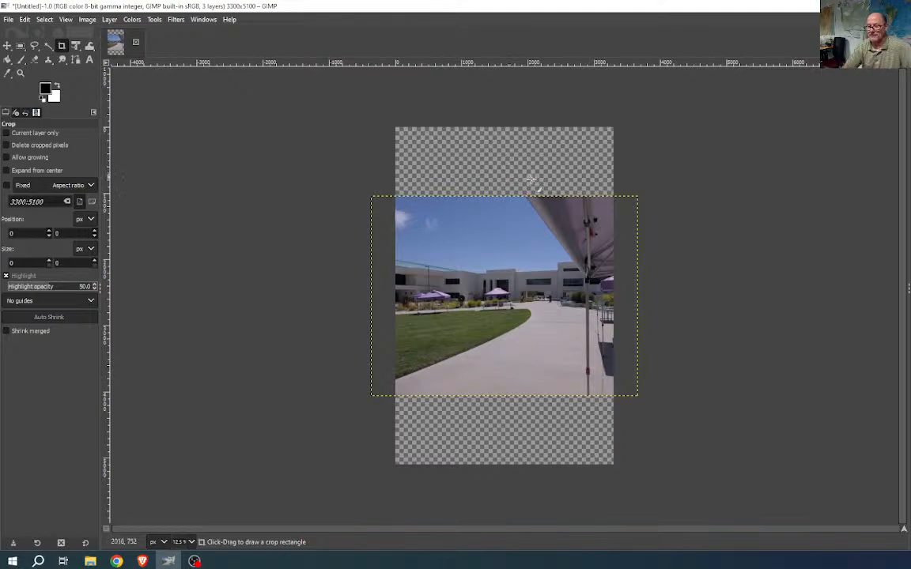
- Show the white Background layer, raise StudentRush02_01.jpg to the top, and widen the Layers dock
left_click(910, 351)
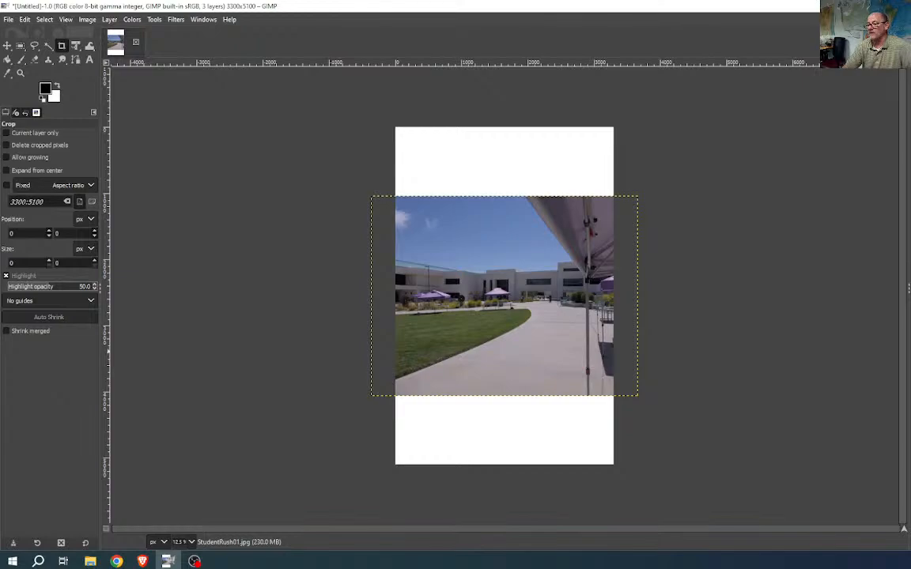
key("Page_Up")
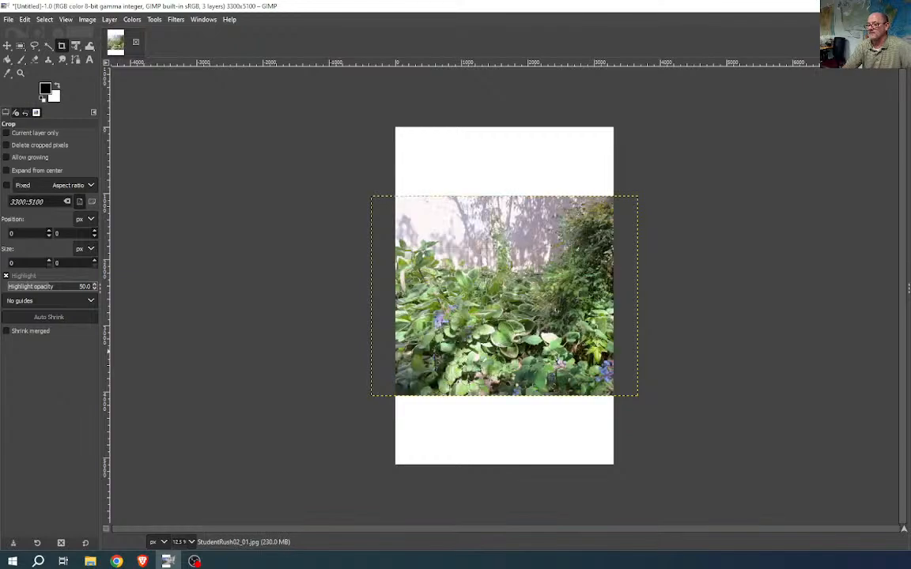
left_click_drag(906, 317, 823, 326)
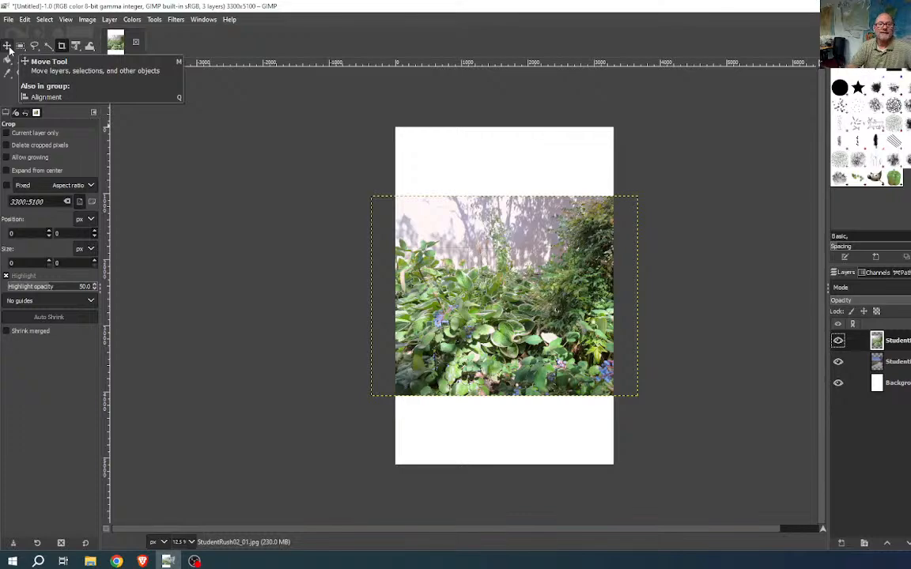
- Open Edit > Keyboard Shortcuts and expand its Select group
left_click(45, 21)
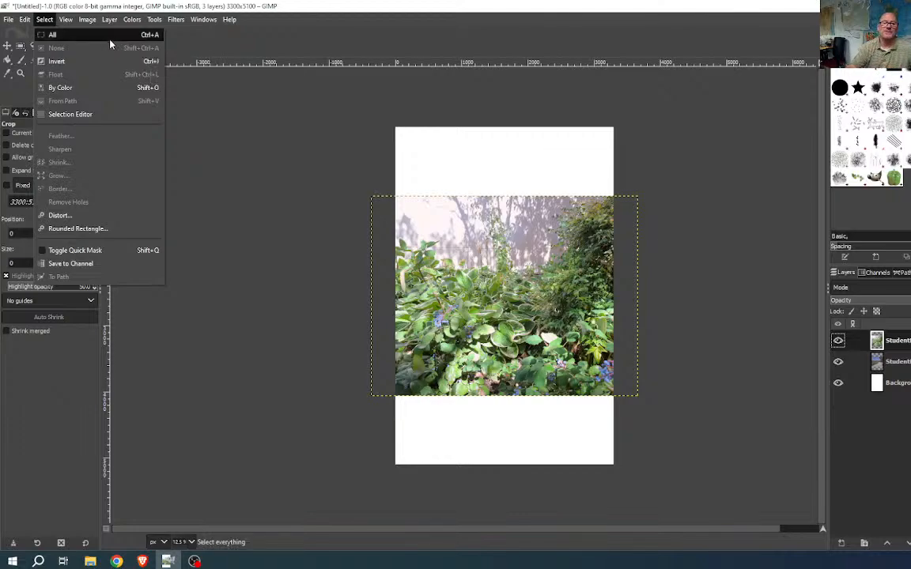
left_click(53, 23)
left_click(24, 19)
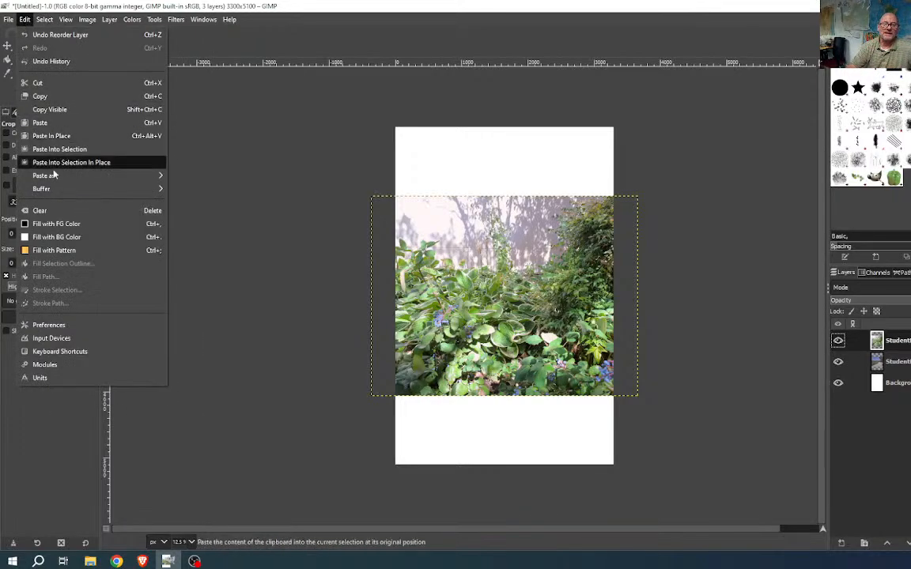
left_click(57, 353)
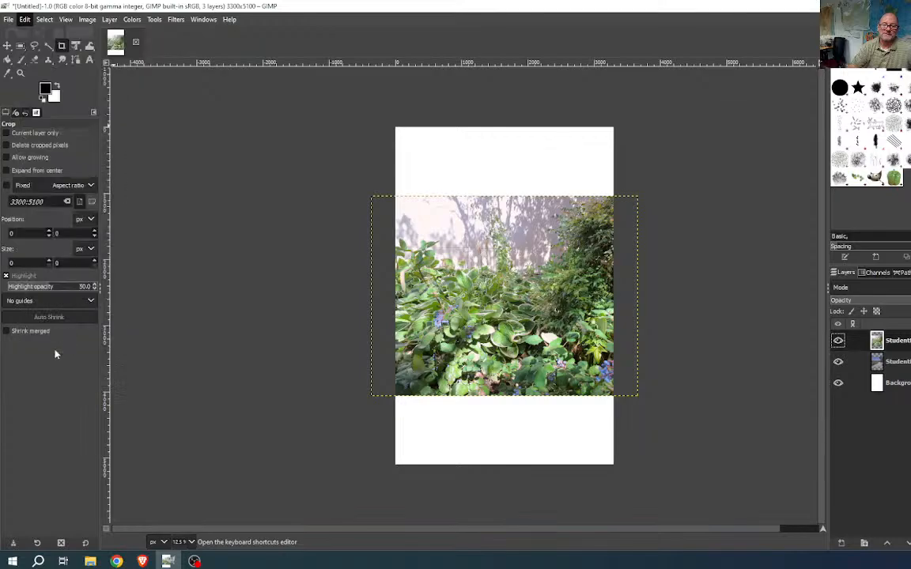
left_click_drag(147, 204, 345, 54)
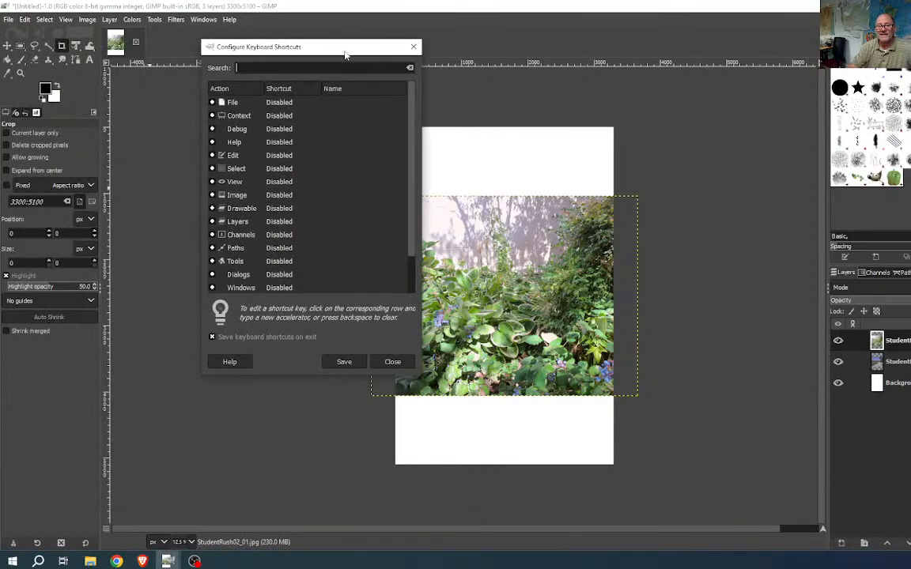
left_click(212, 169)
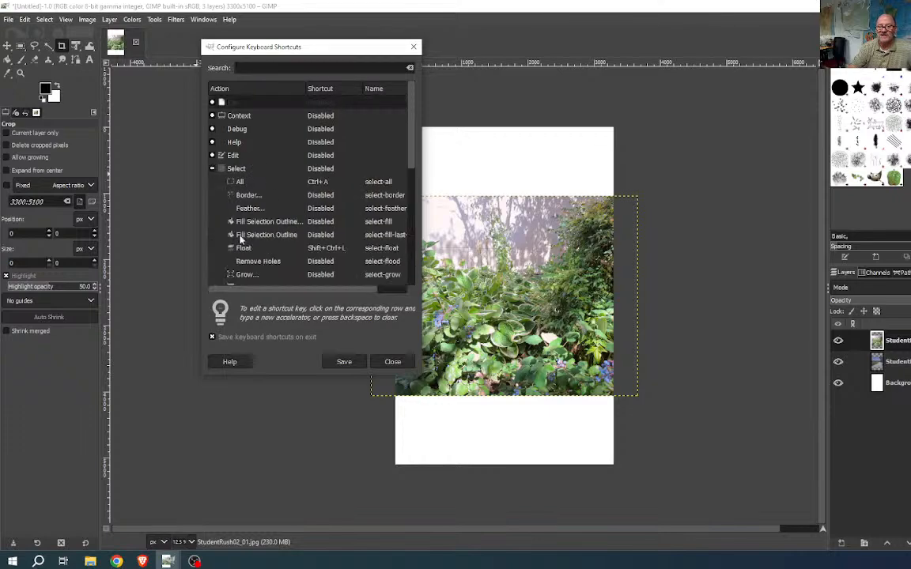
- Assign Ctrl+D to Select None, taking it from Duplicate, then save and close
scroll(251, 182, "down", 2)
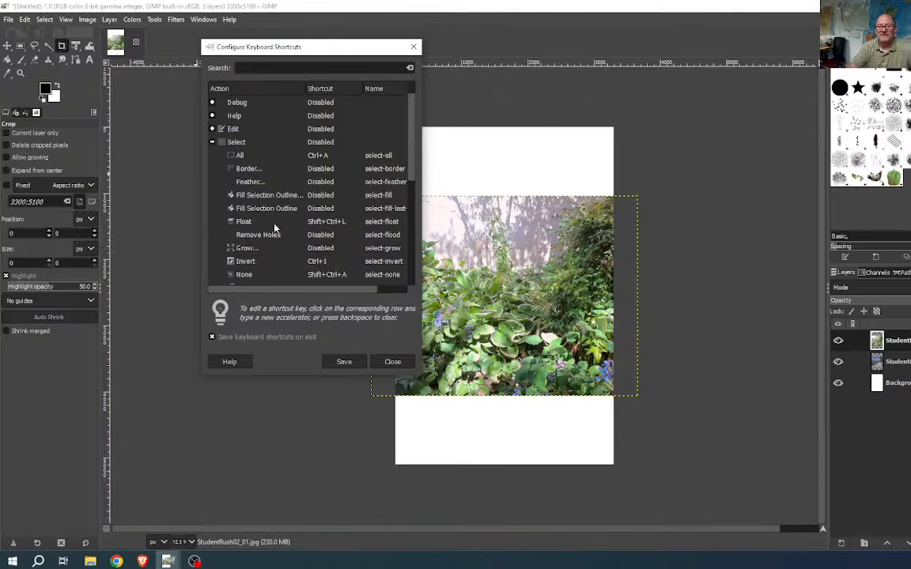
scroll(246, 202, "up", 2)
scroll(253, 209, "down", 1)
scroll(236, 219, "down", 1)
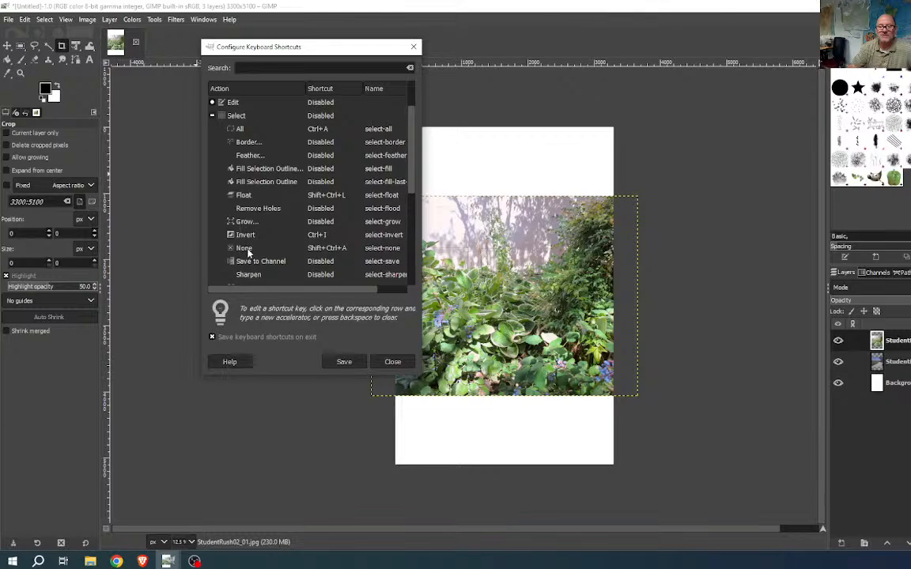
left_click(245, 247)
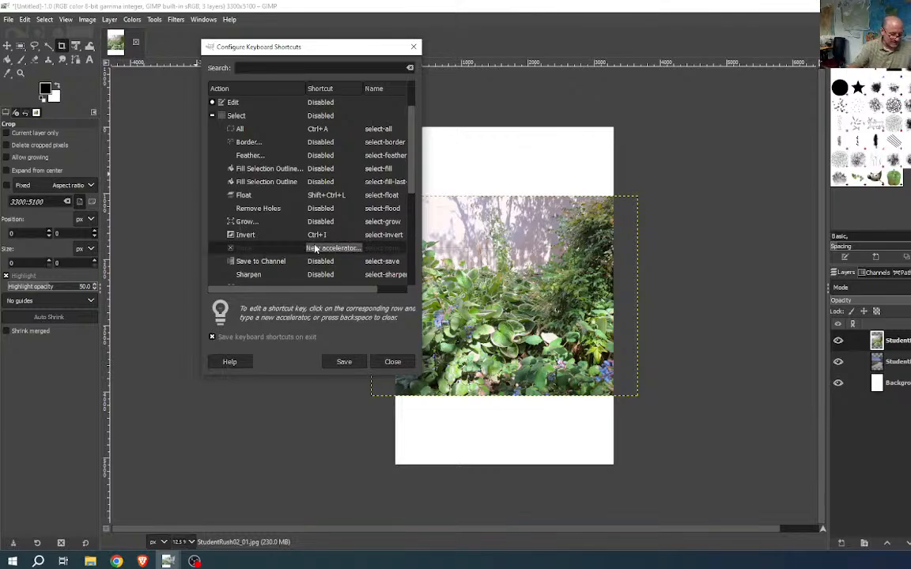
key("ctrl+d")
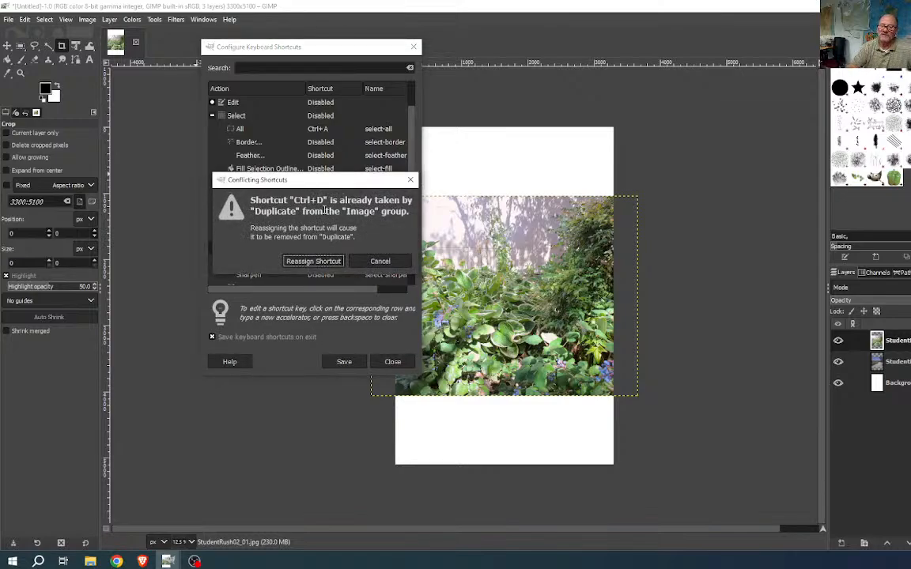
left_click(312, 262)
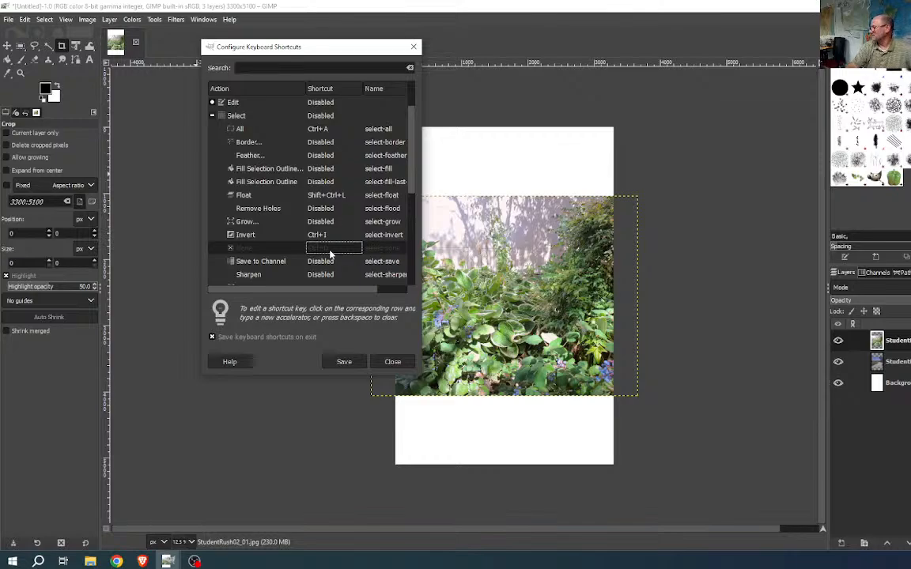
left_click(343, 363)
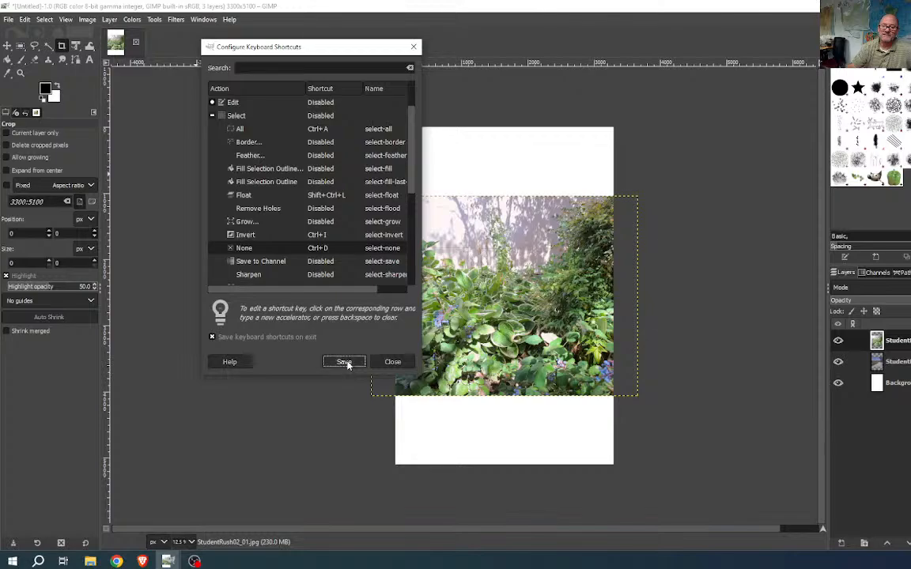
left_click(389, 362)
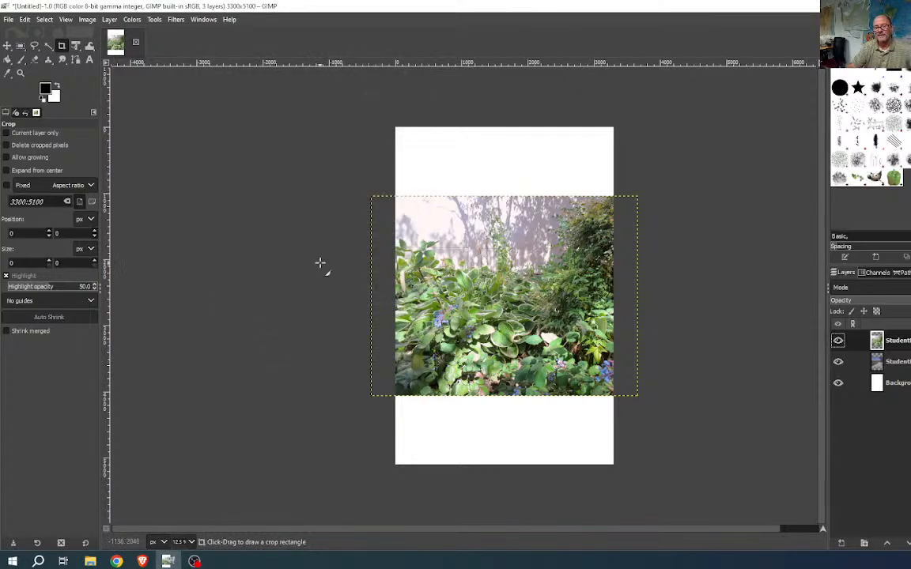
- Choose the Move tool and bring up the Colors menu
left_click(7, 45)
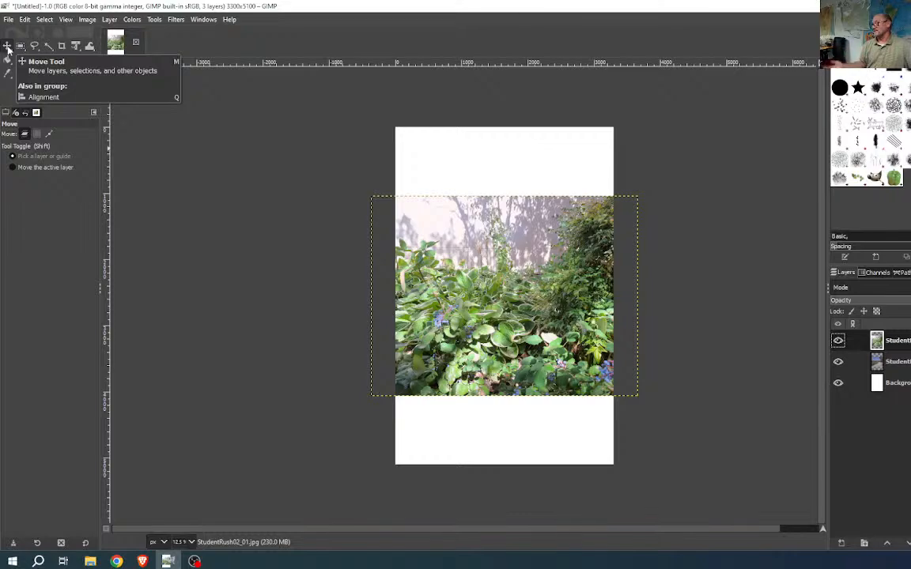
left_click(132, 20)
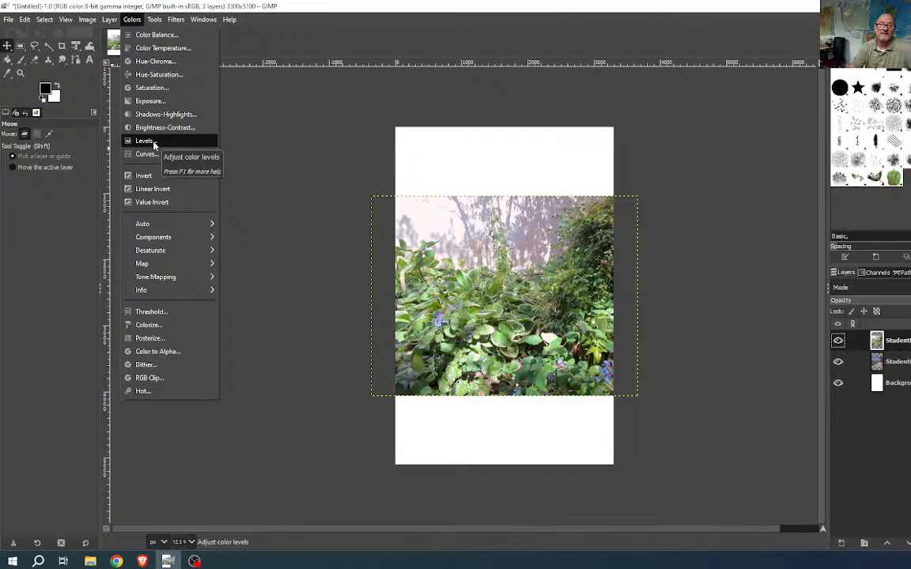
- In Keyboard Shortcuts, search 'leve' and assign Ctrl+L to Levels, overriding the conflict
mouse_move(25, 19)
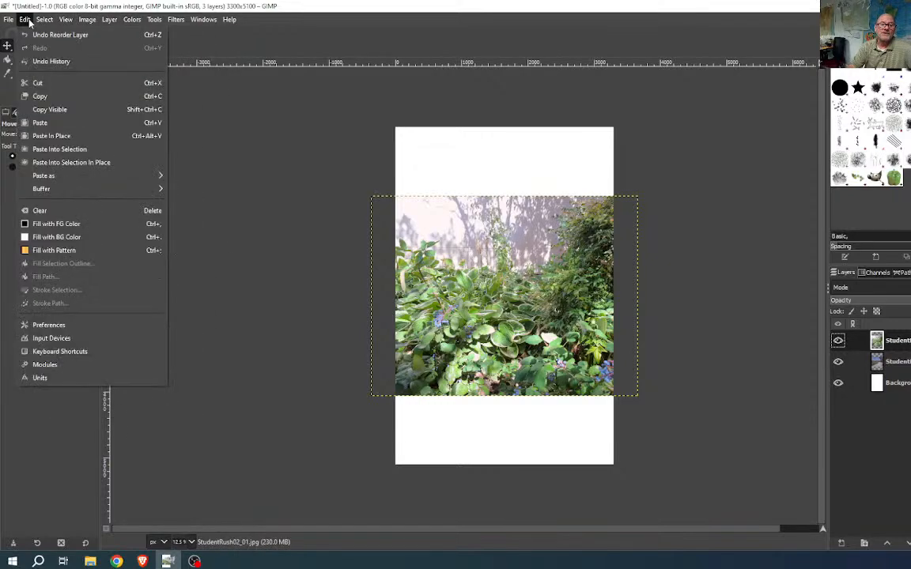
left_click(54, 353)
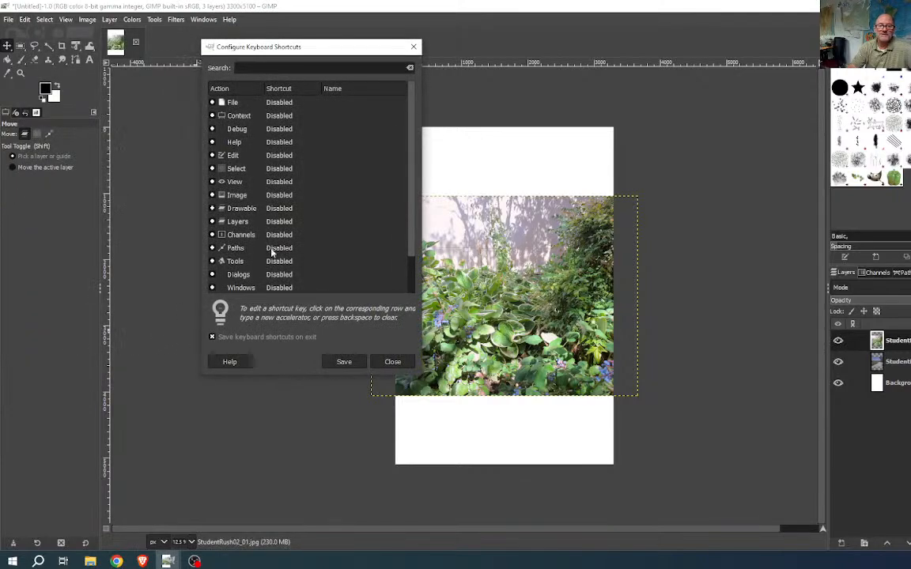
scroll(234, 228, "down", 1)
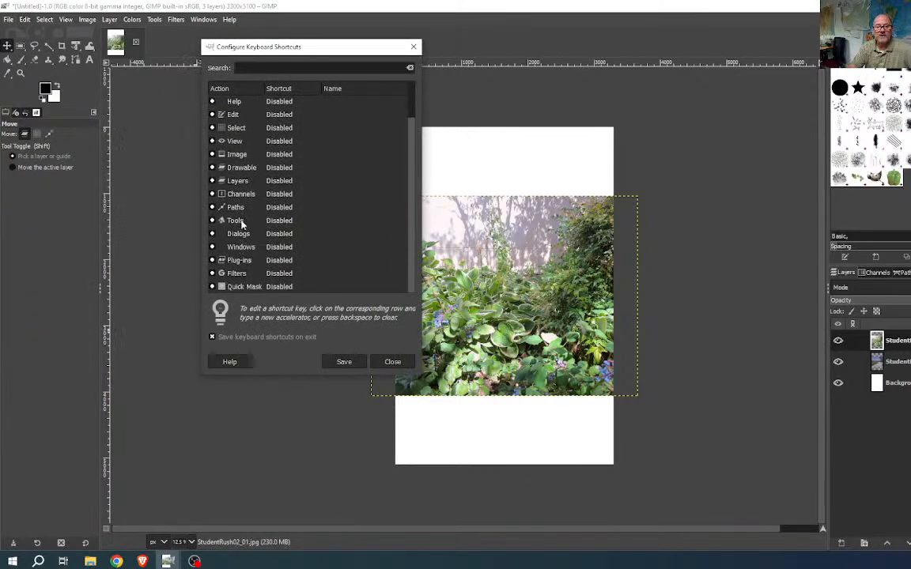
scroll(217, 171, "up", 1)
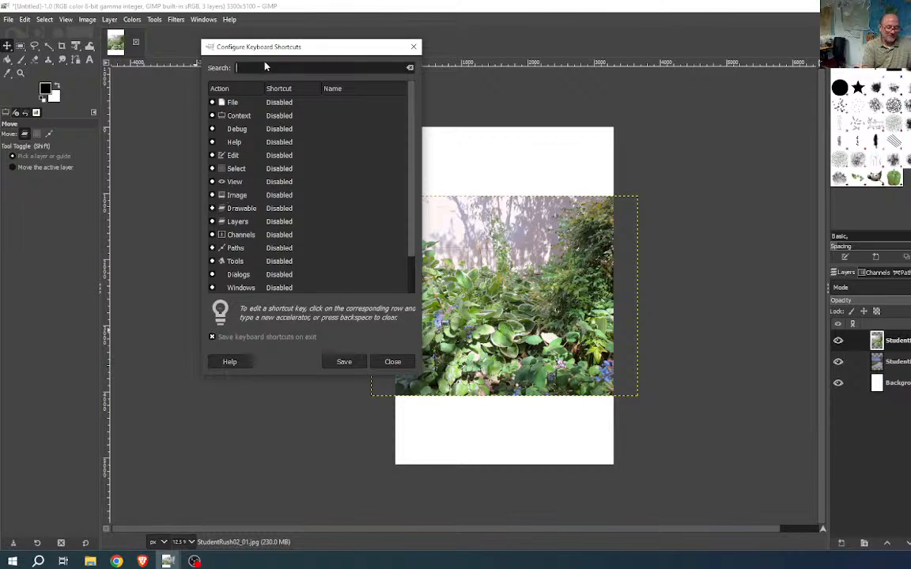
type("level")
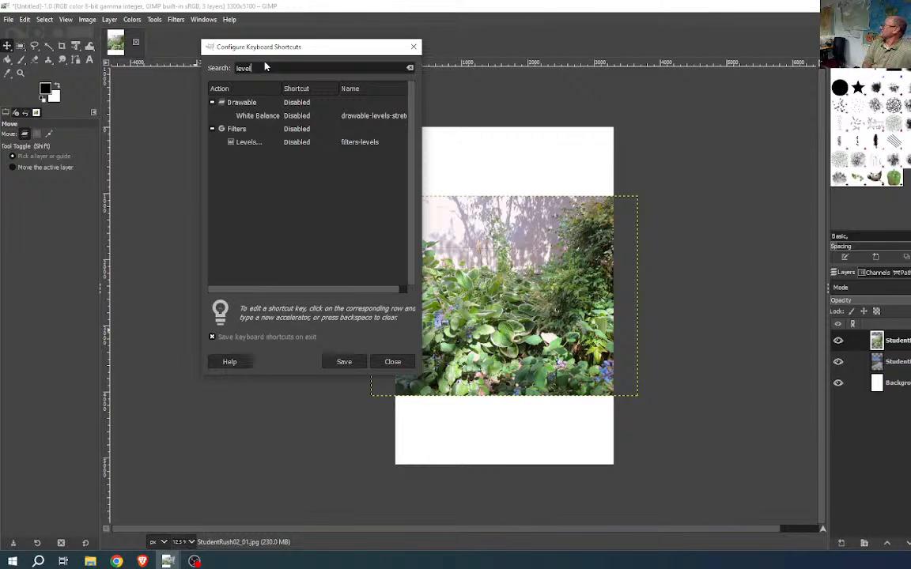
left_click(245, 144)
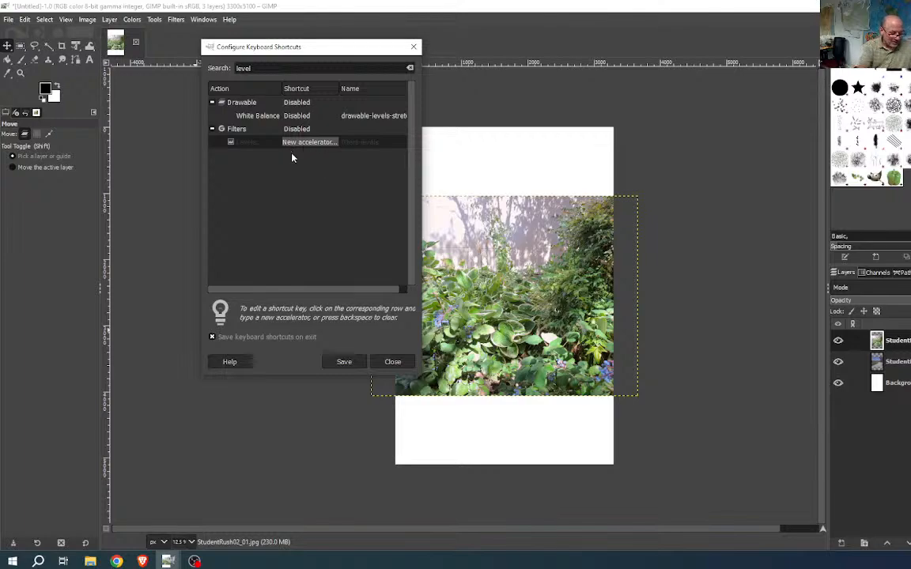
key("ctrl+l")
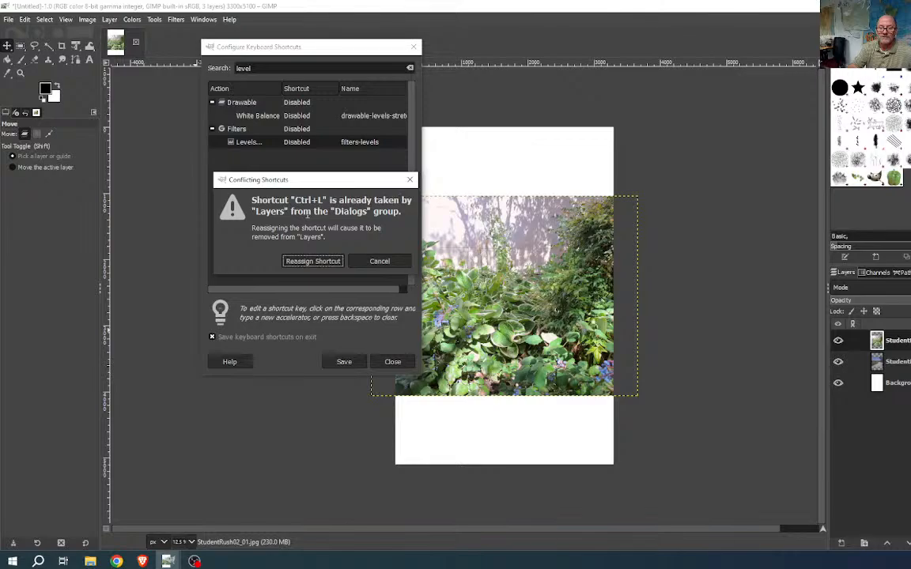
left_click(320, 261)
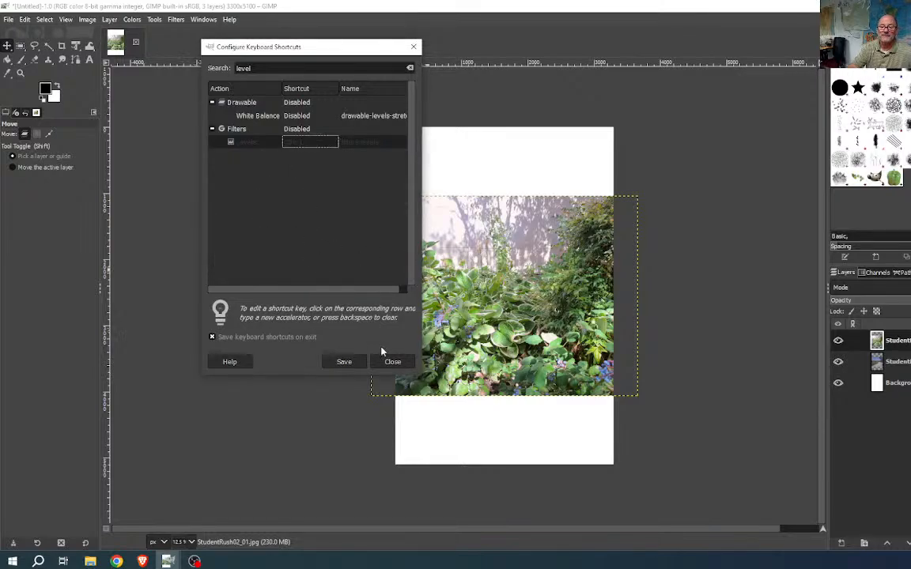
- Search 'curve', assign Ctrl+M to Curves overriding the conflict, then save and close
left_click_drag(254, 68, 232, 68)
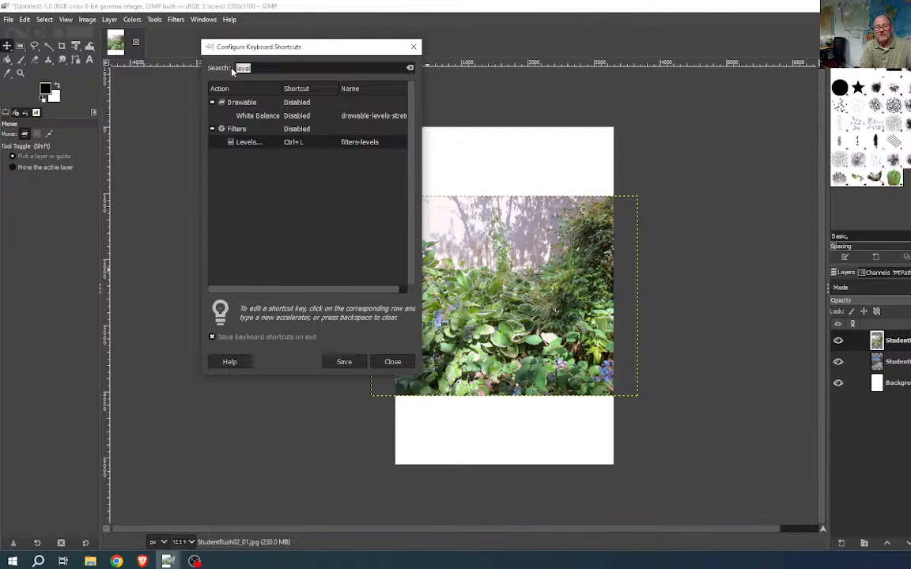
type("curve")
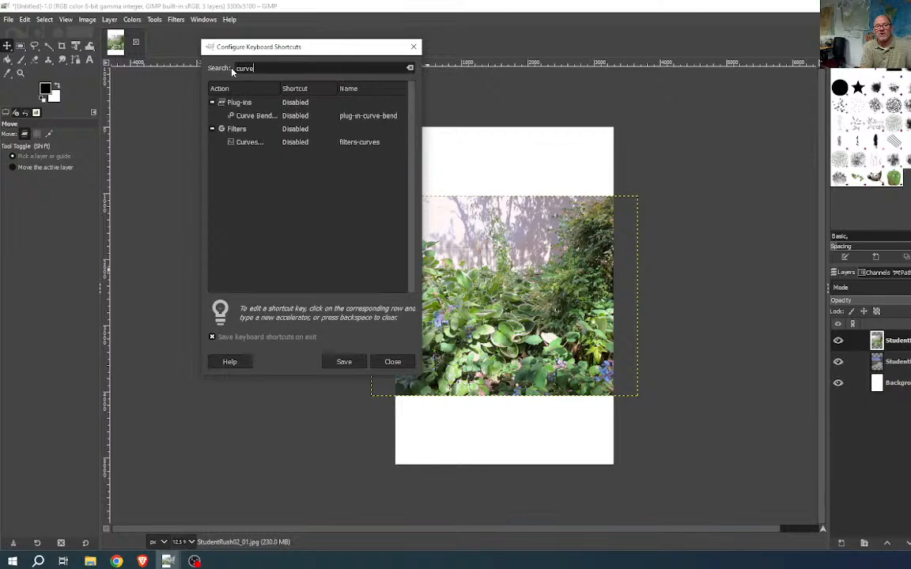
left_click(246, 143)
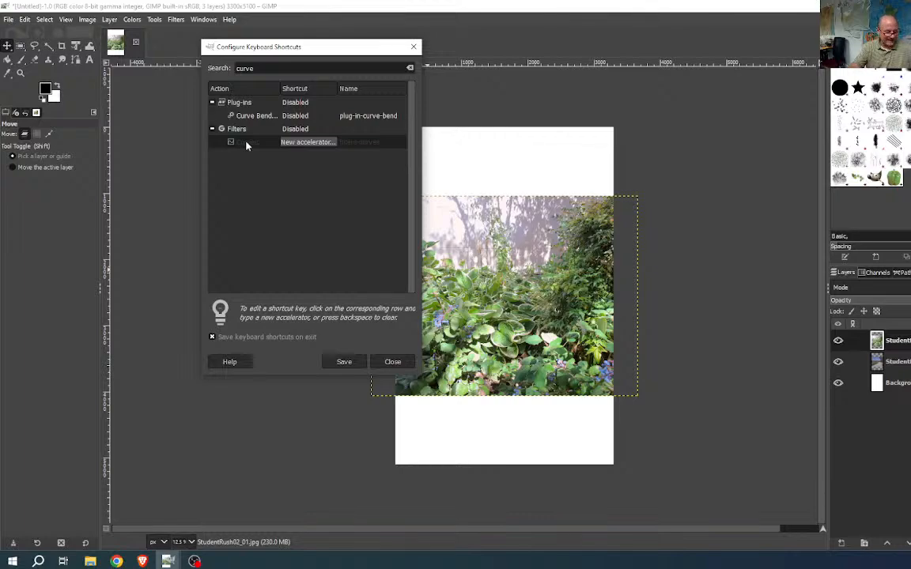
key("ctrl+m")
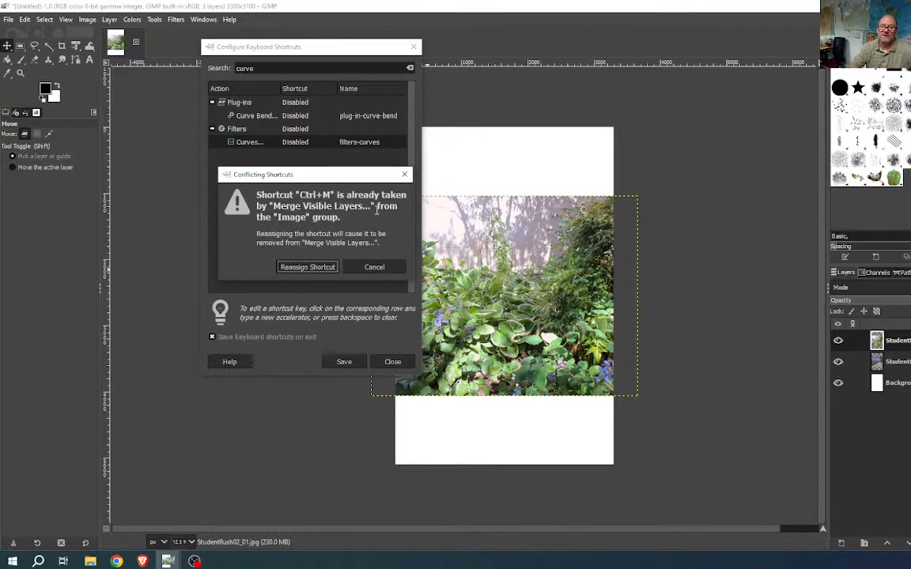
left_click(306, 269)
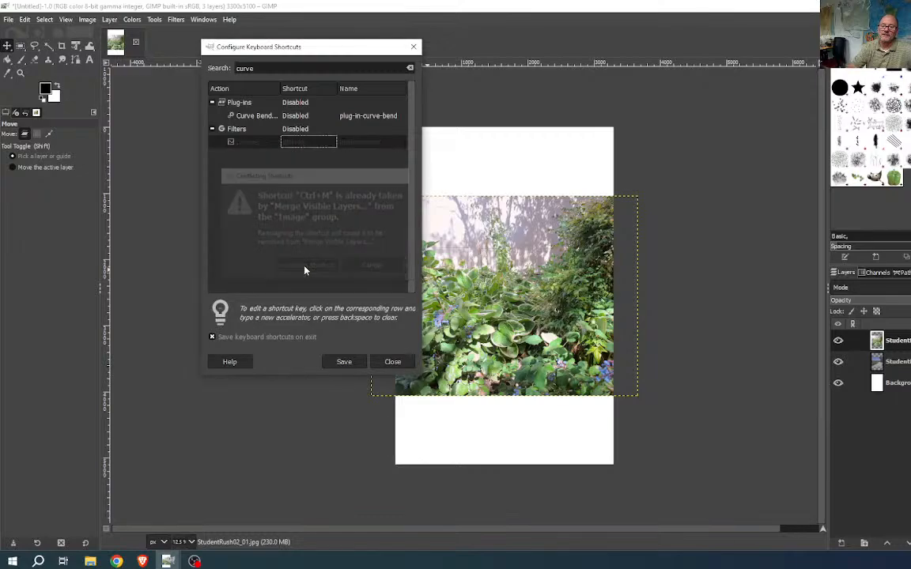
left_click(343, 362)
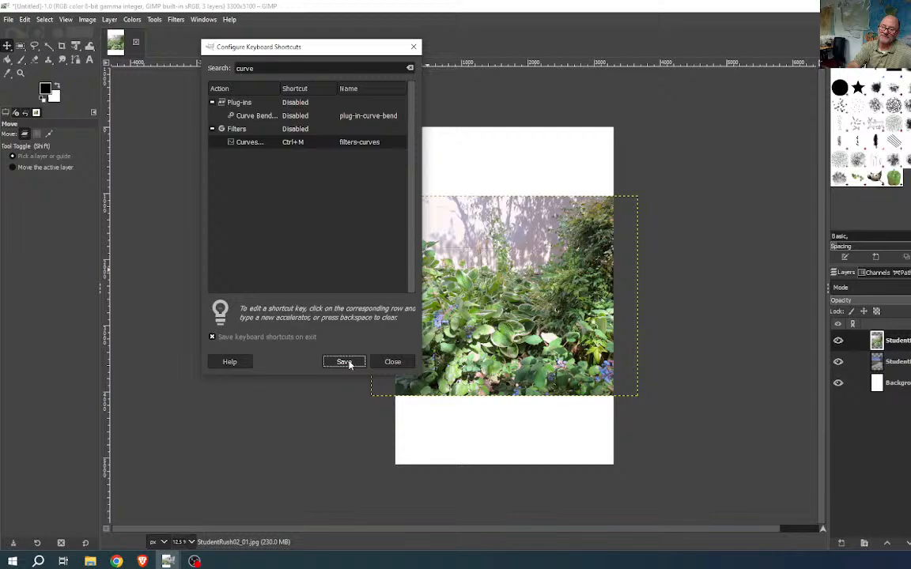
left_click(393, 362)
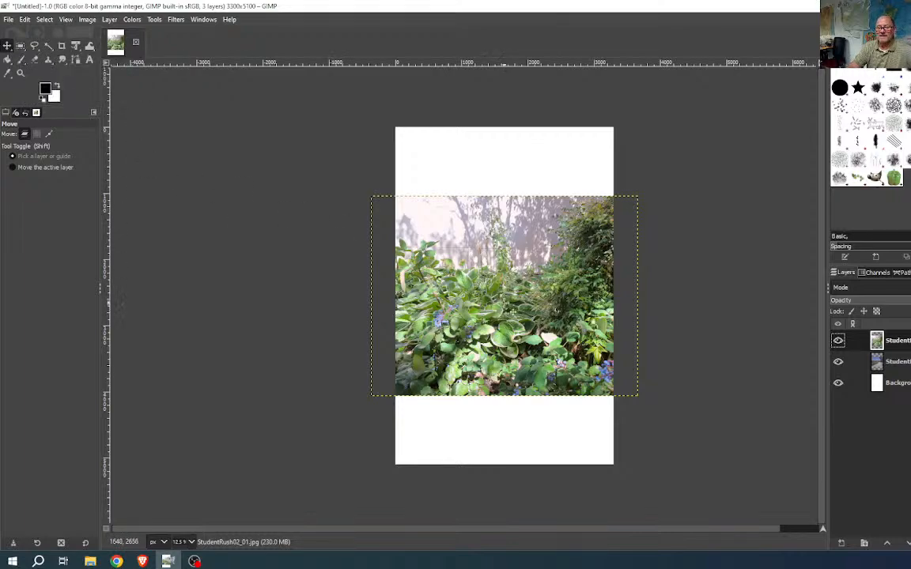
- Drag the garden photo up to the page top and the campus photo down into the lower page
left_click_drag(514, 310, 522, 245)
left_click_drag(540, 362, 640, 377)
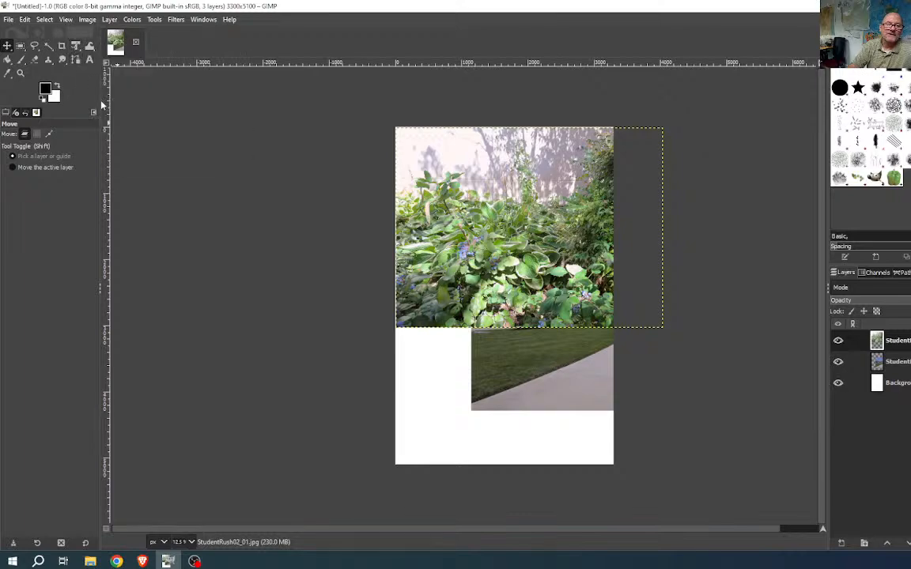
left_click(76, 47)
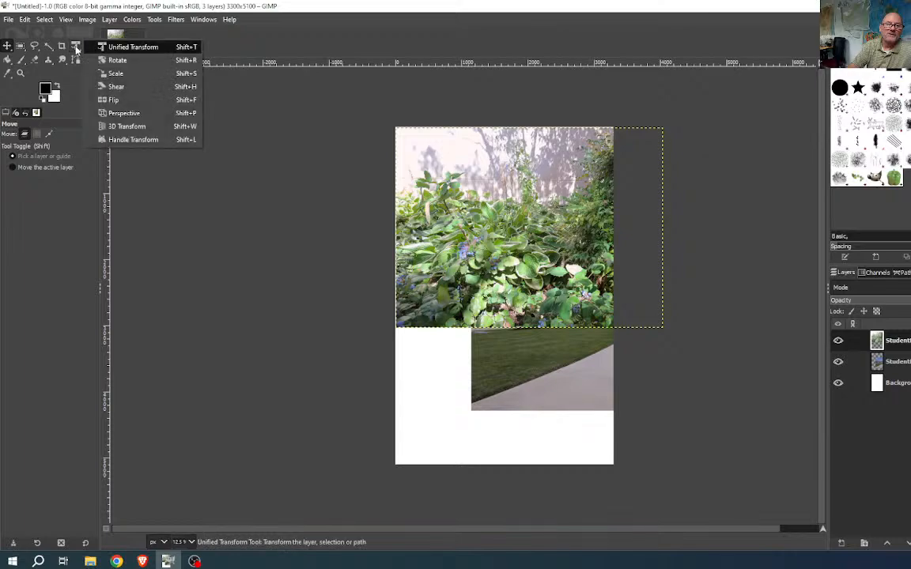
- Scale the garden photo with Keep aspect on to about 2977 × 2233 px
left_click(144, 76)
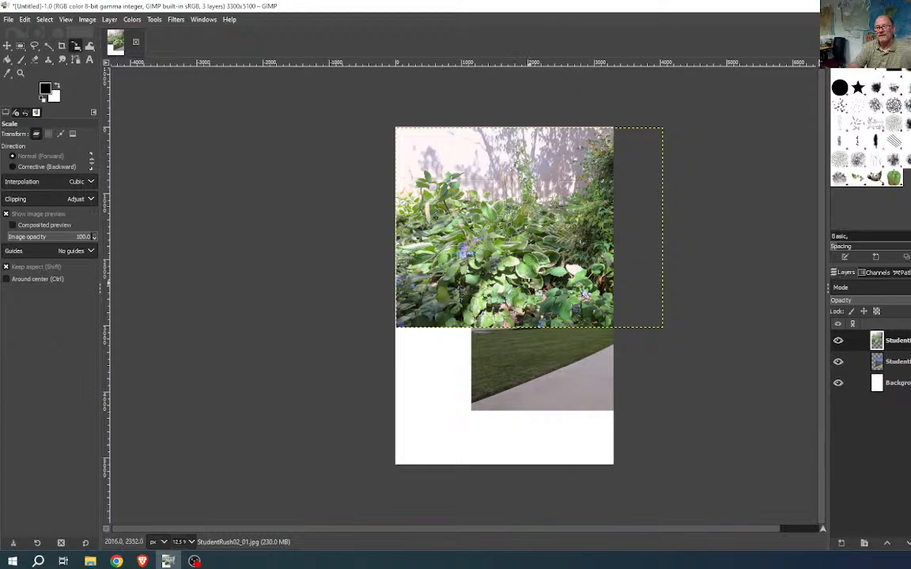
left_click(606, 282)
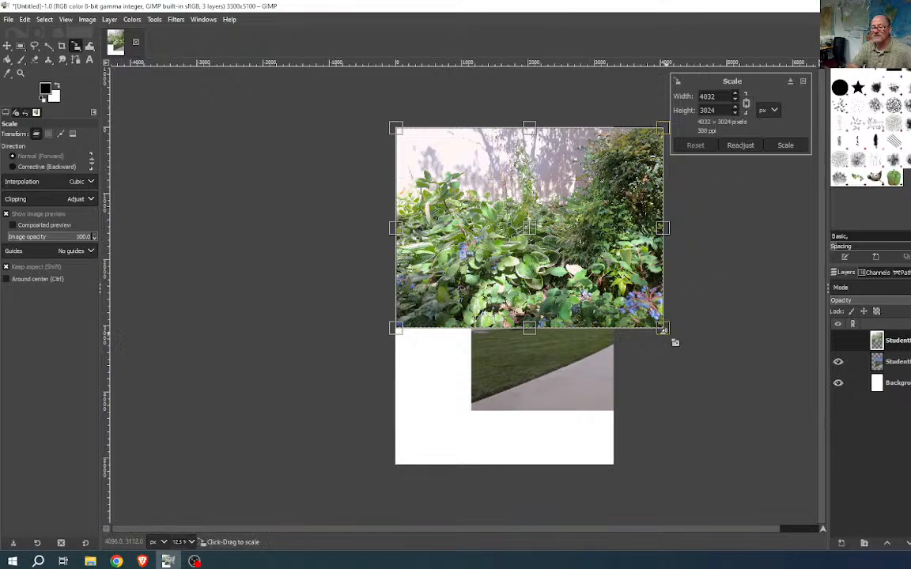
left_click_drag(663, 330, 611, 280)
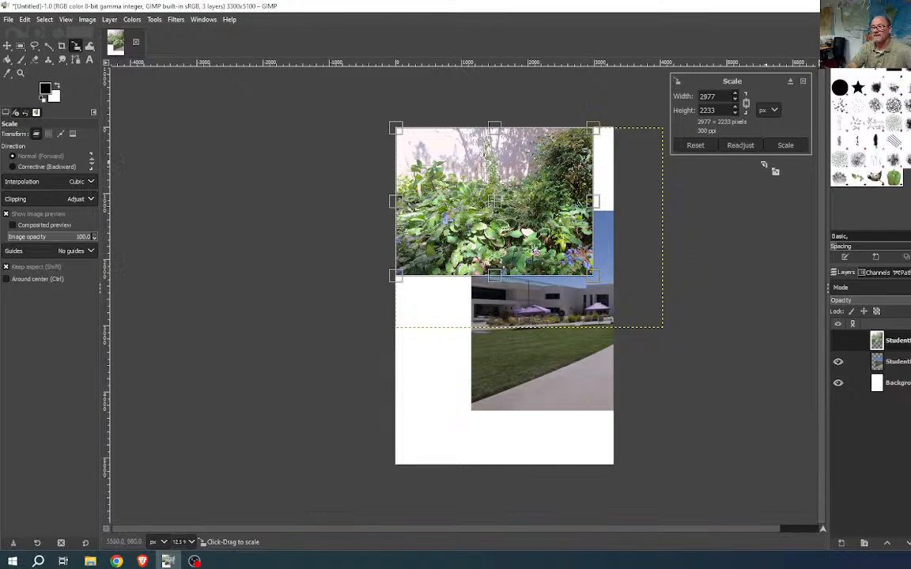
left_click(784, 145)
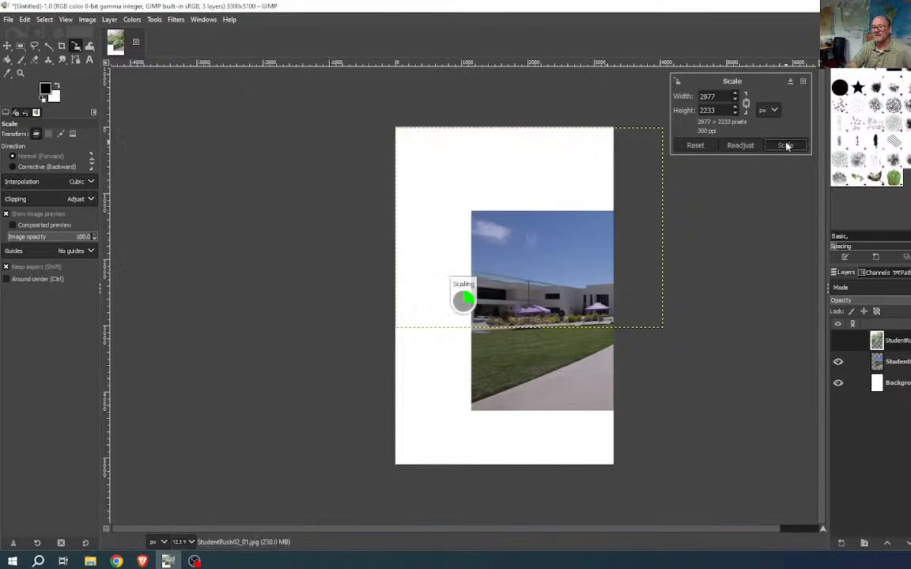
left_click(536, 341)
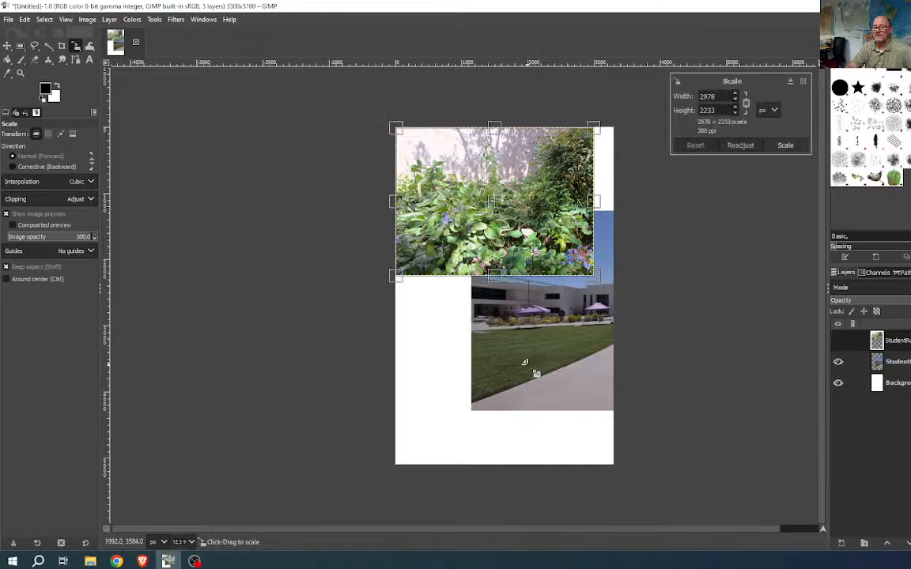
left_click(802, 82)
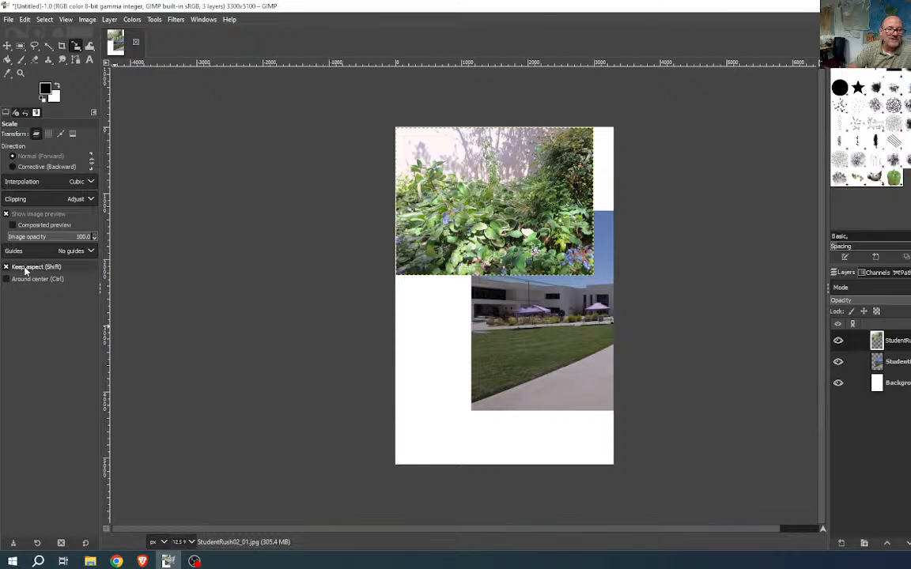
- Scale the StudentRush01 campus photo to 2912 × 2184 px and place it in the lower half
left_click(873, 361)
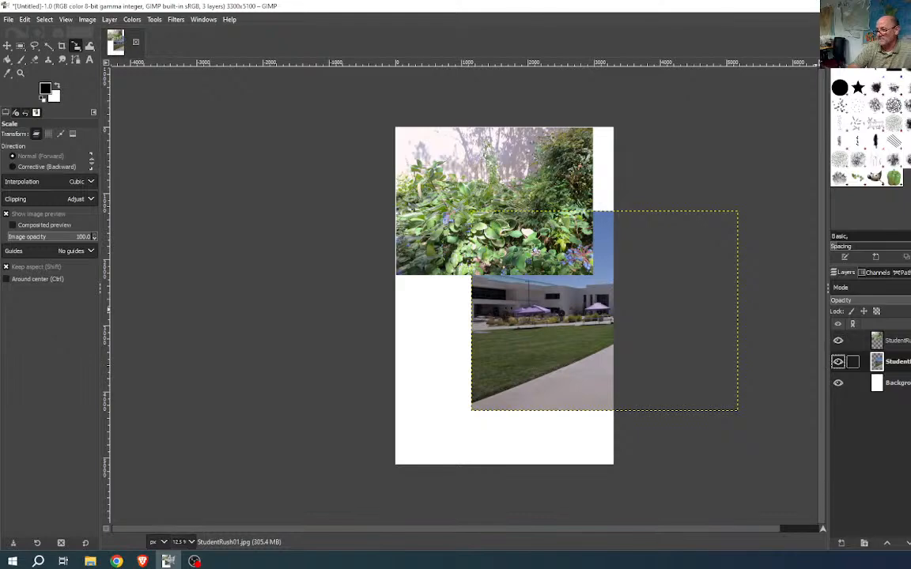
left_click(538, 358)
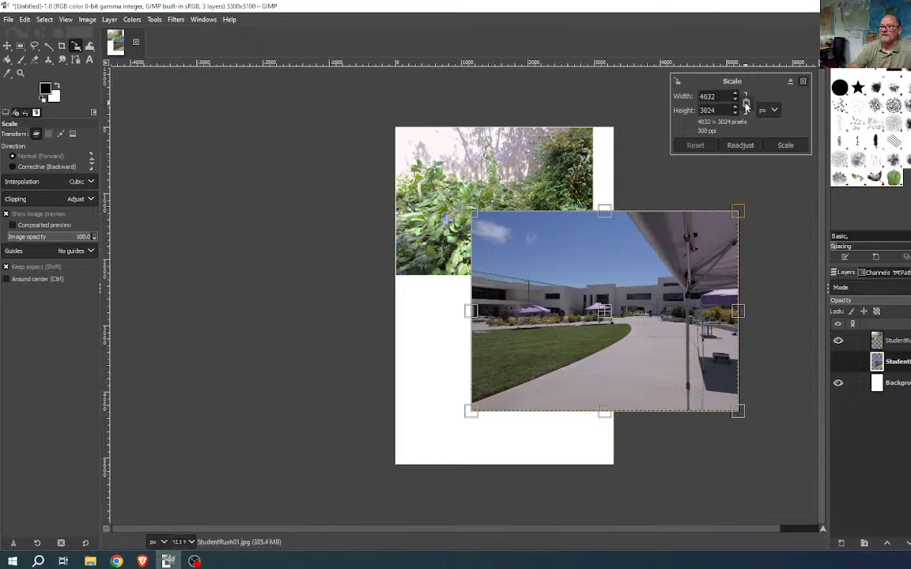
left_click_drag(738, 214, 664, 267)
left_click_drag(577, 347, 525, 375)
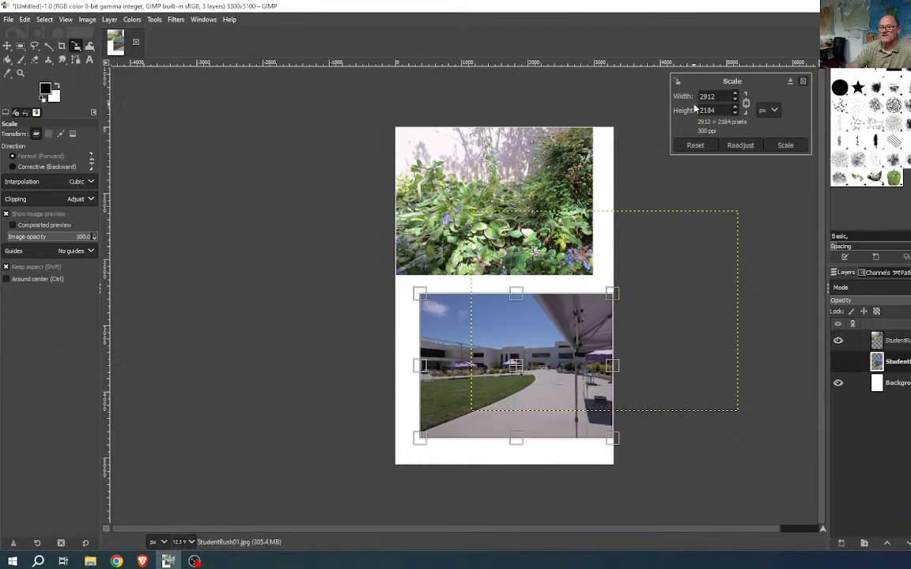
left_click(785, 147)
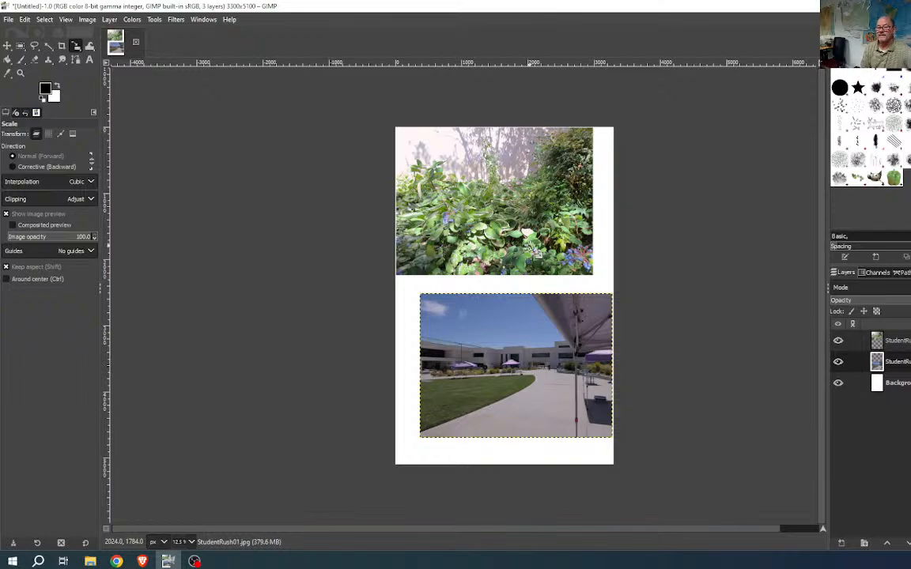
- Move the courtyard photo up beneath the plant photo and nudge the plant photo down-right
left_click(7, 46)
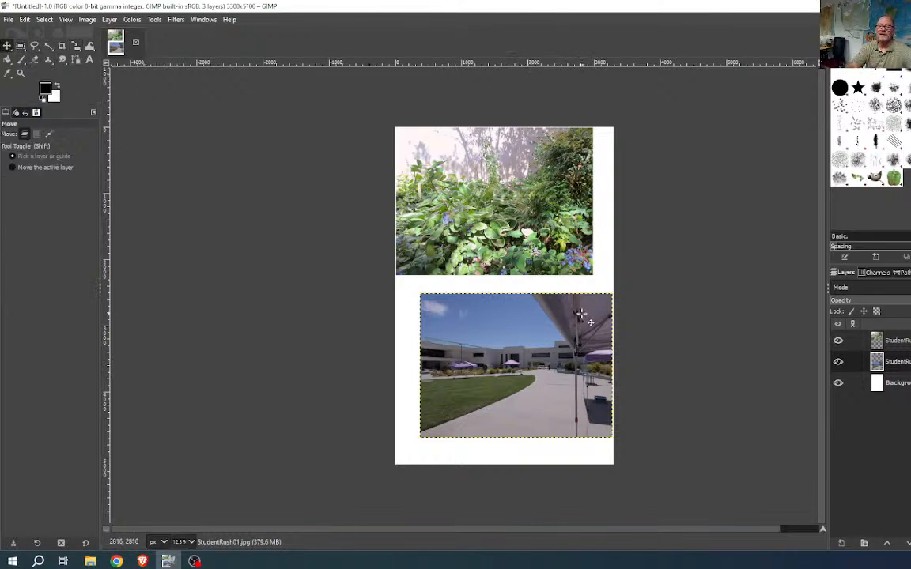
left_click_drag(568, 350, 574, 313)
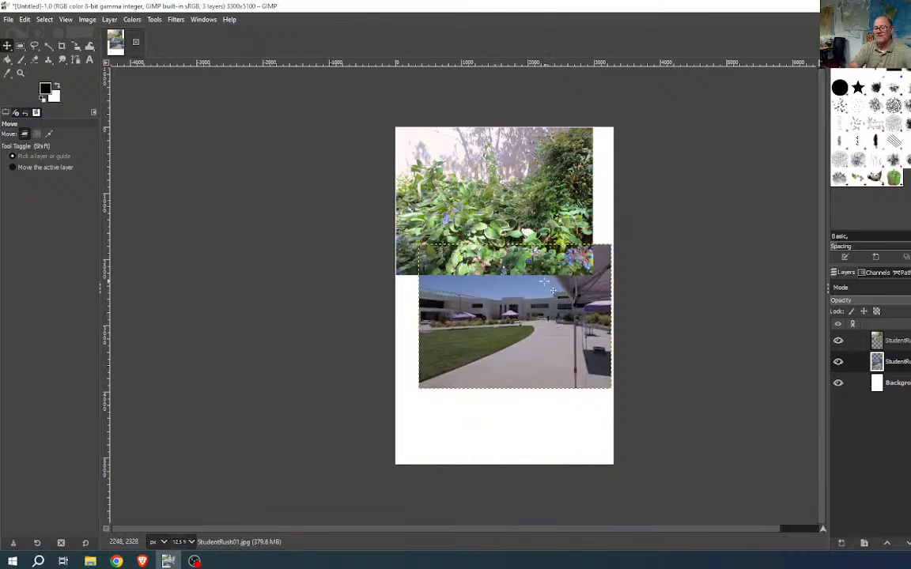
left_click_drag(441, 181, 447, 192)
left_click_drag(496, 212, 496, 213)
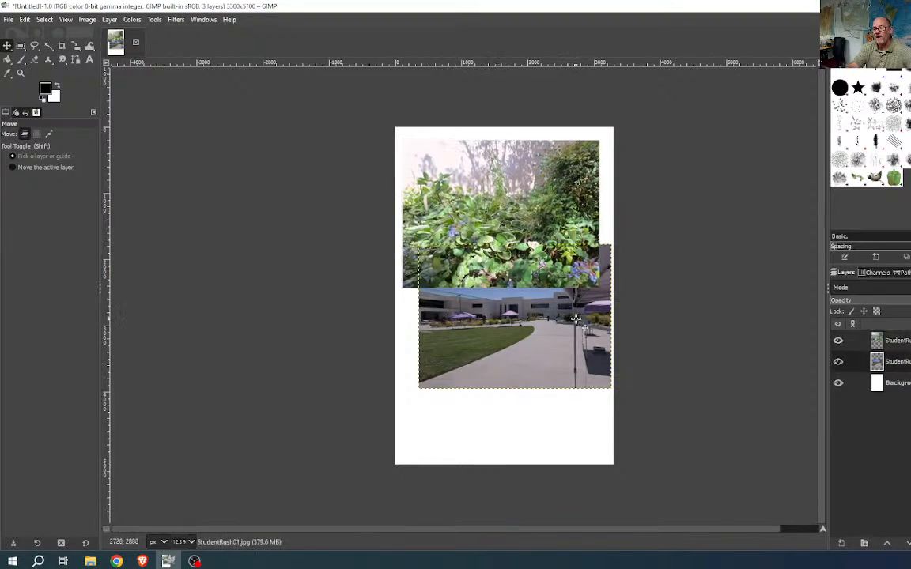
mouse_move(578, 321)
left_mouse_down()
mouse_move(573, 374)
mouse_move(575, 320)
left_mouse_up()
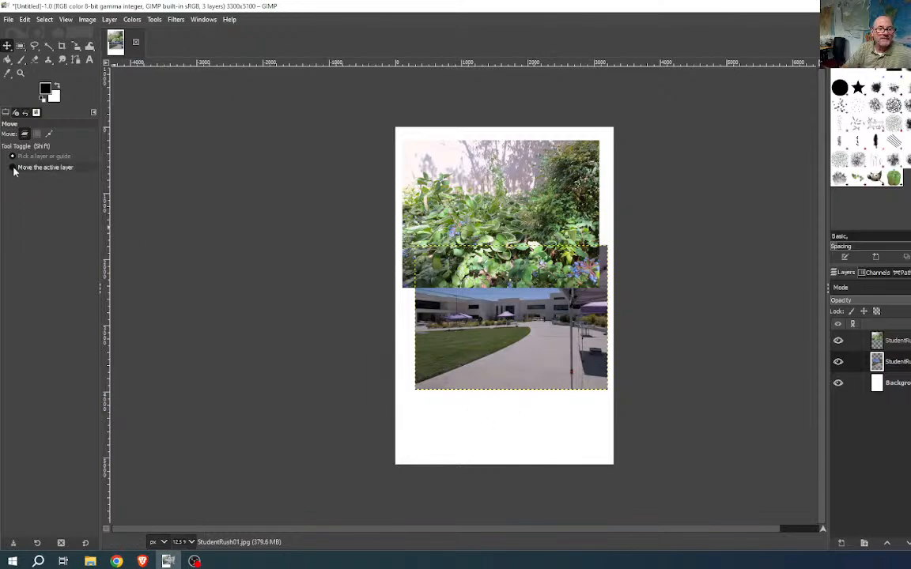
- Make the page Background layer the active layer
left_click(500, 411)
left_click(504, 414)
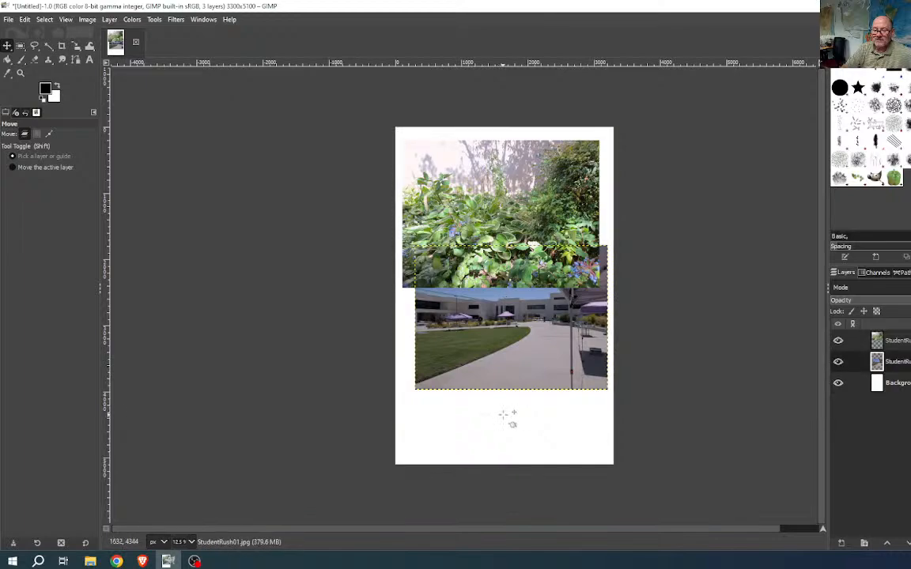
left_click(901, 382)
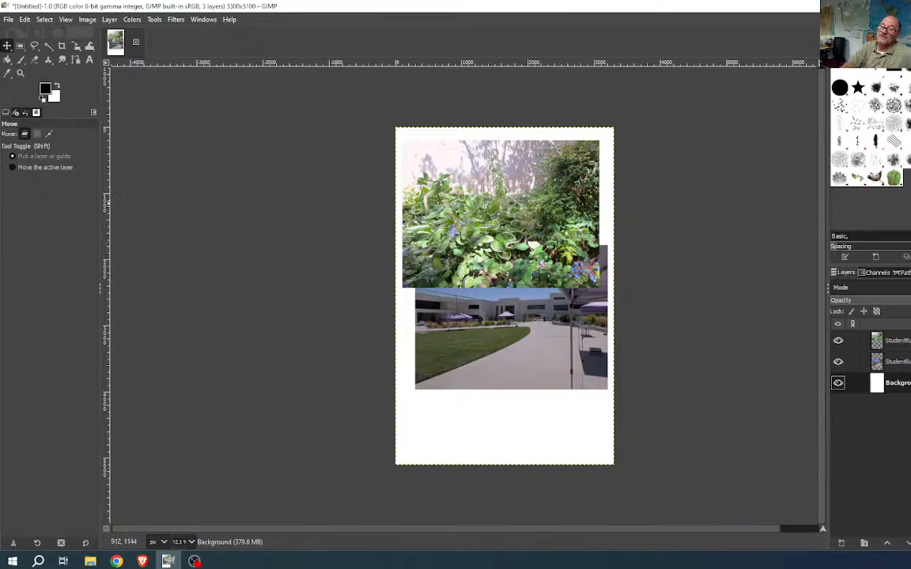
- Start a Drop Shadow on the plant photo layer with X/Y offsets of 36.387
left_click(908, 344)
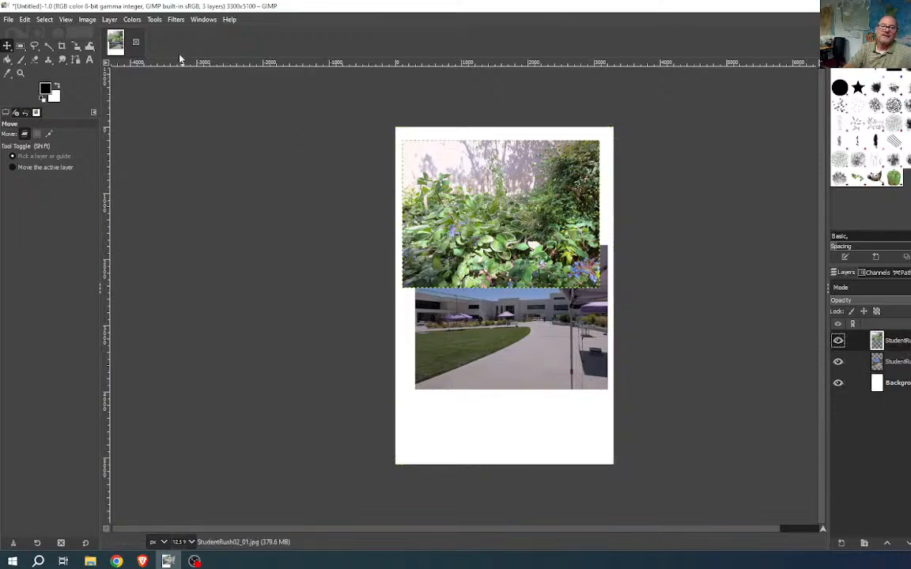
left_click(174, 21)
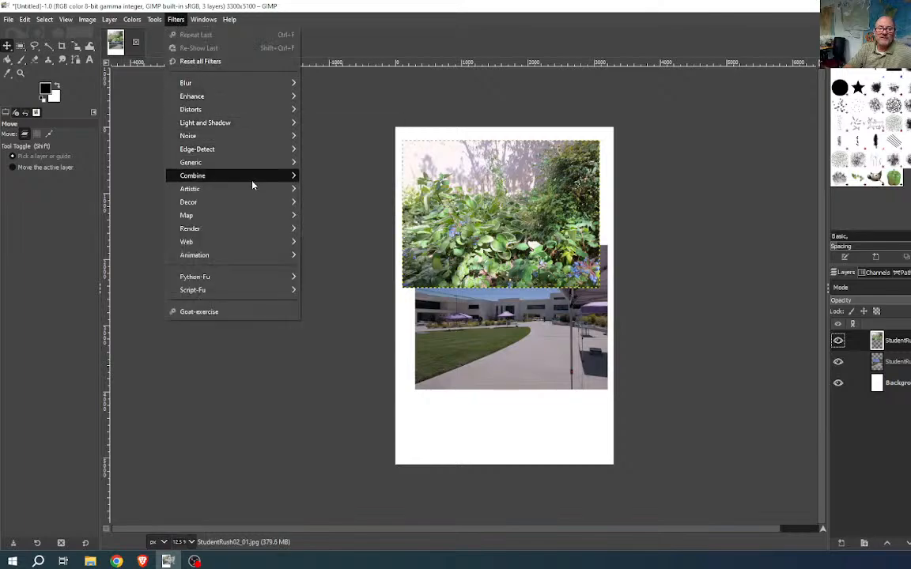
mouse_move(234, 133)
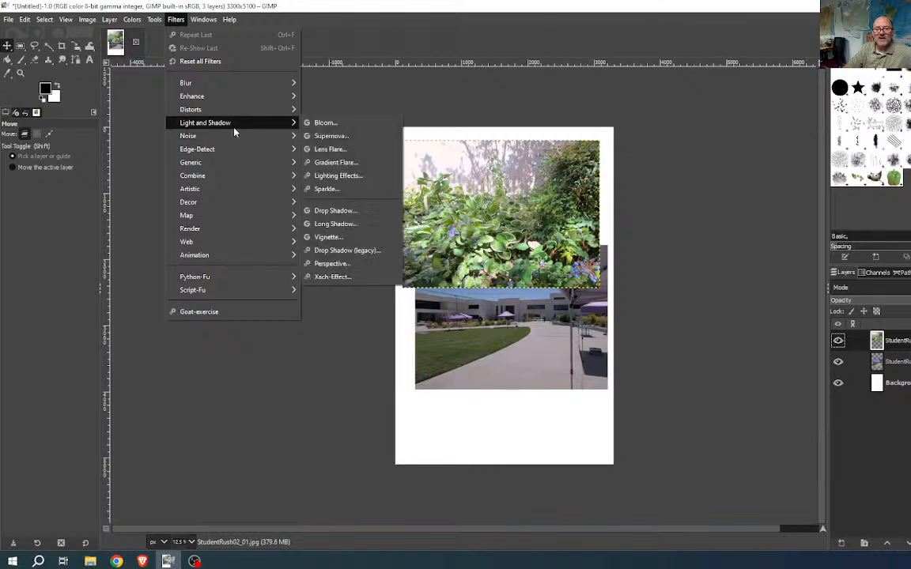
left_click(357, 212)
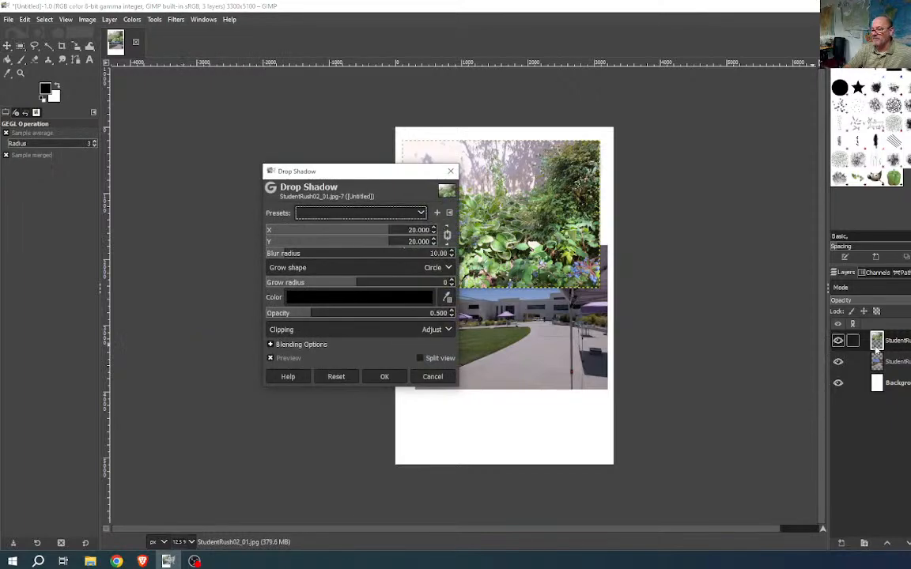
left_click_drag(375, 175, 287, 145)
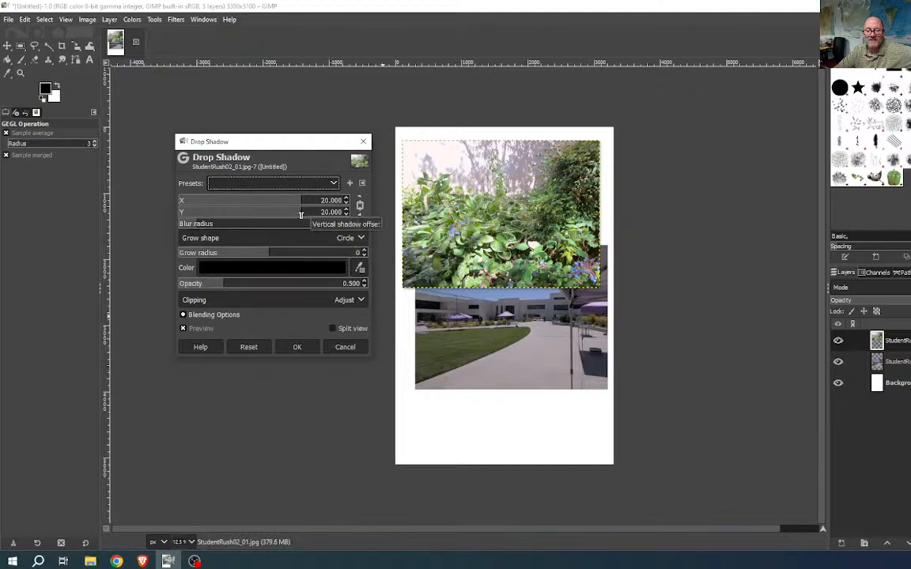
left_click_drag(300, 215, 335, 220)
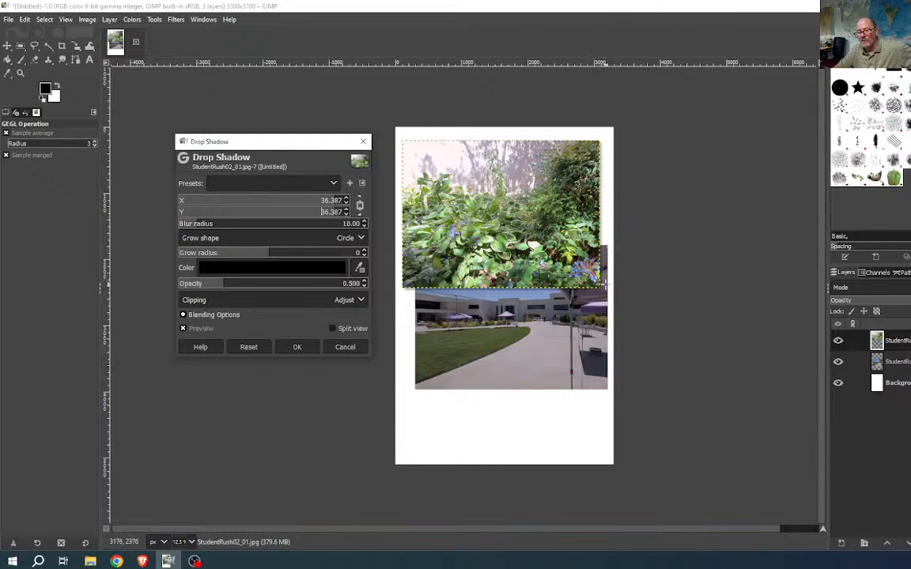
- Raise the shadow opacity to 0.750 and expand the Blending Options
scroll(540, 253, "up", 5)
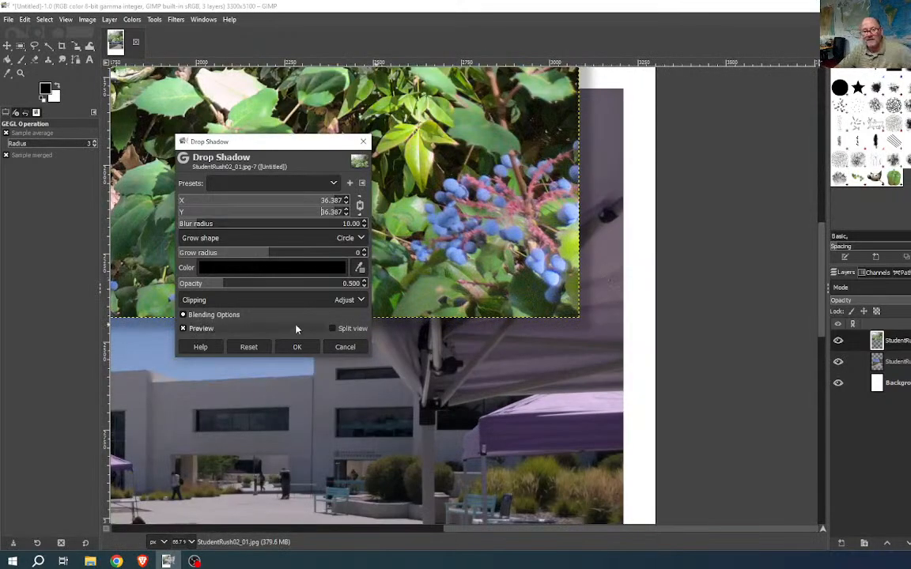
left_click_drag(223, 286, 247, 286)
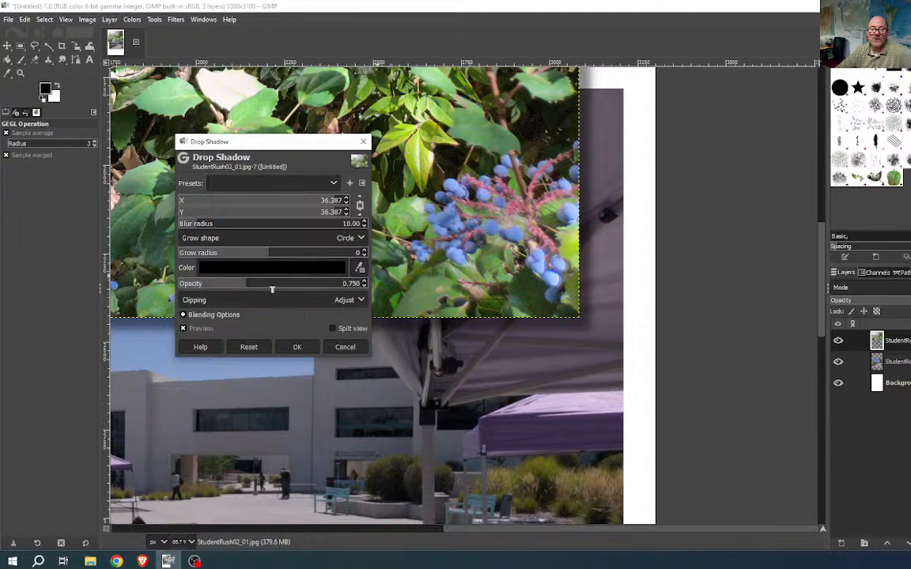
left_click(184, 315)
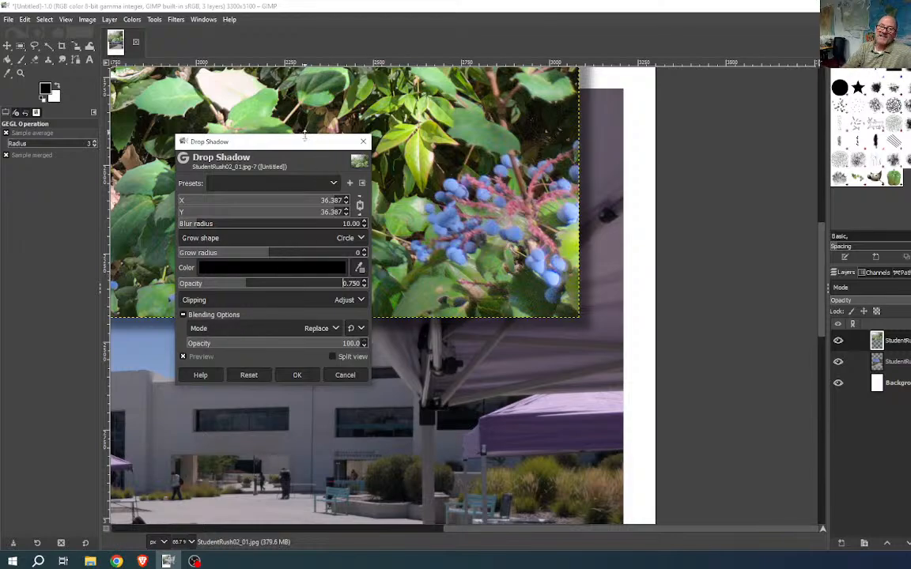
left_click_drag(304, 139, 324, 111)
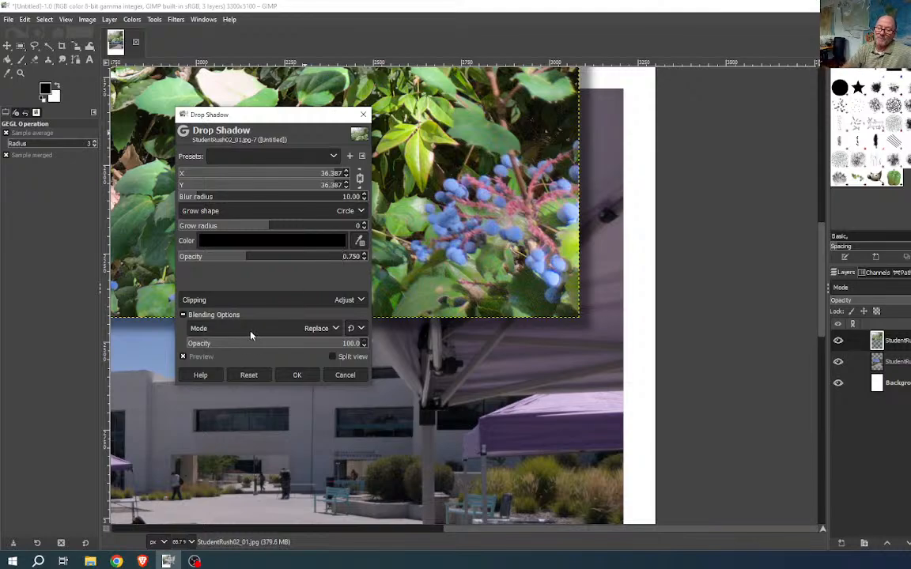
left_click(321, 331)
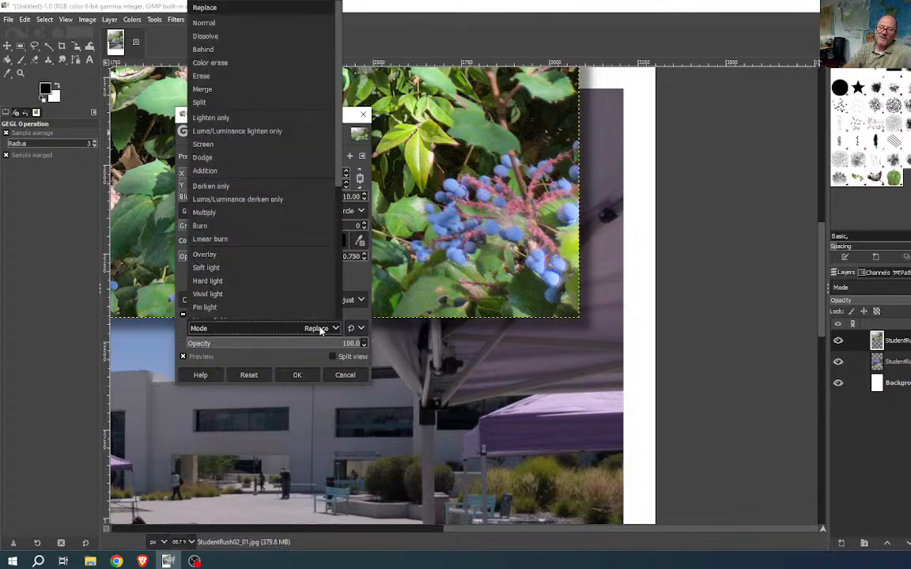
left_click(240, 214)
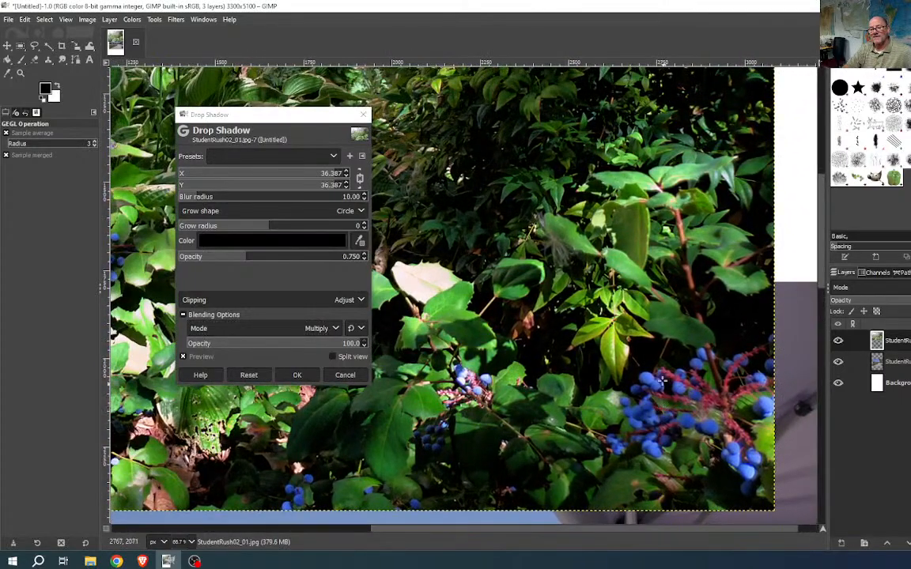
scroll(640, 380, "down", 5)
scroll(624, 353, "up", 1)
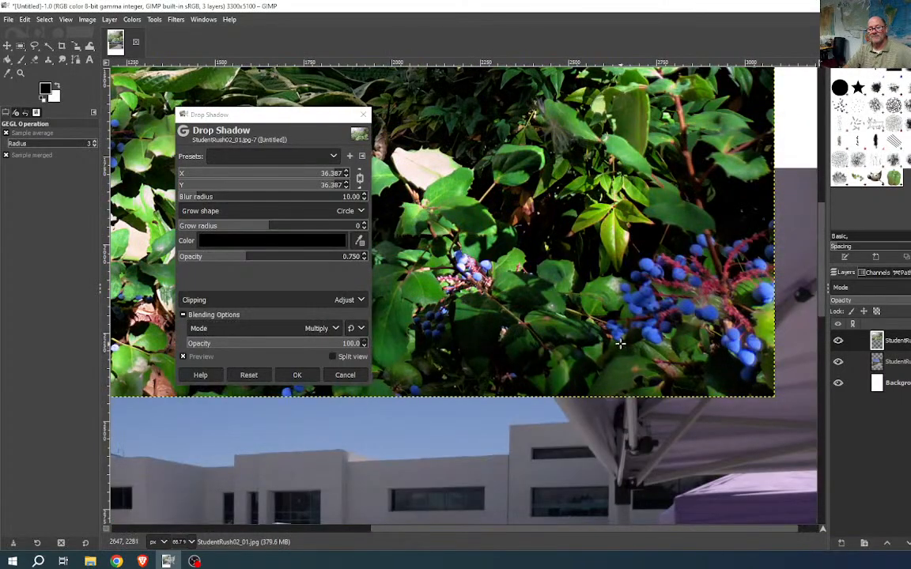
scroll(625, 343, "up", 2)
scroll(625, 343, "down", 1)
scroll(625, 343, "down", 1)
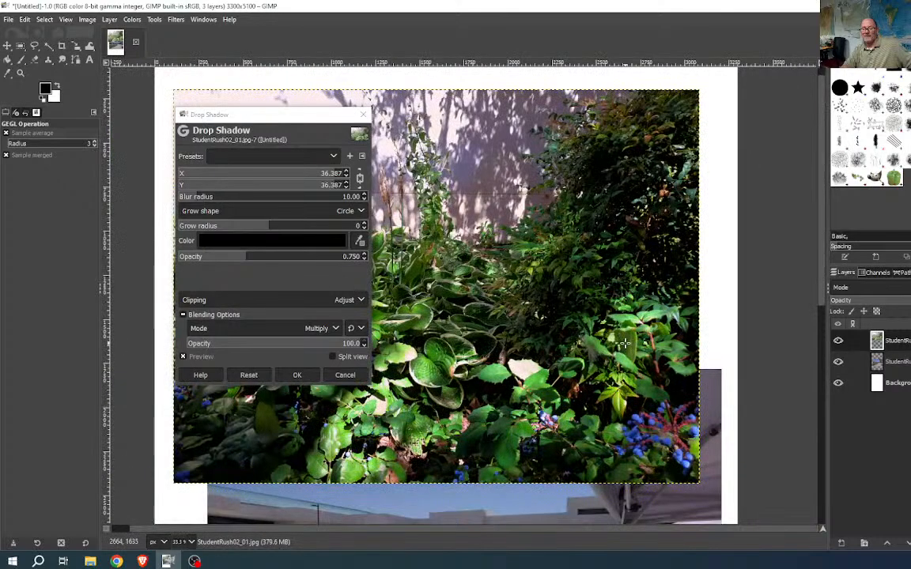
left_click(318, 329)
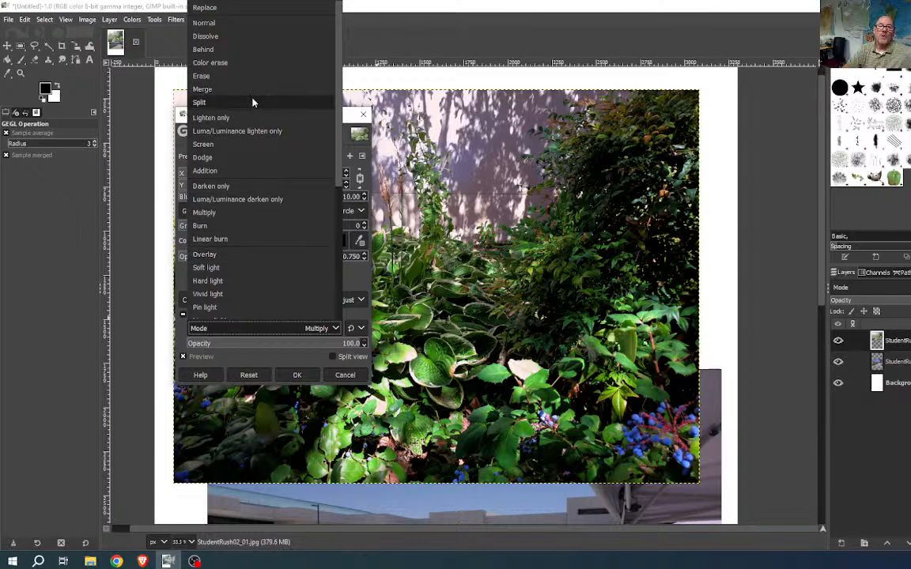
left_click(211, 7)
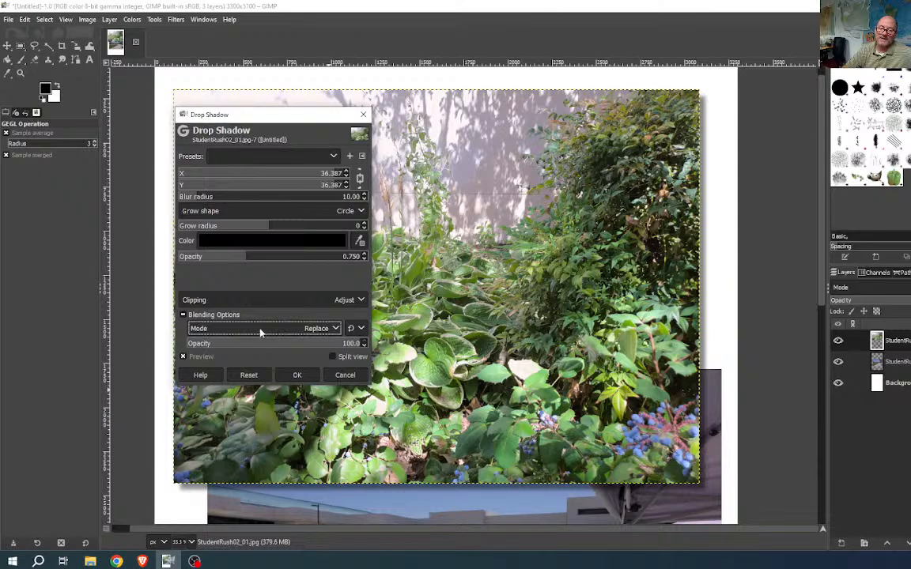
left_click(183, 314)
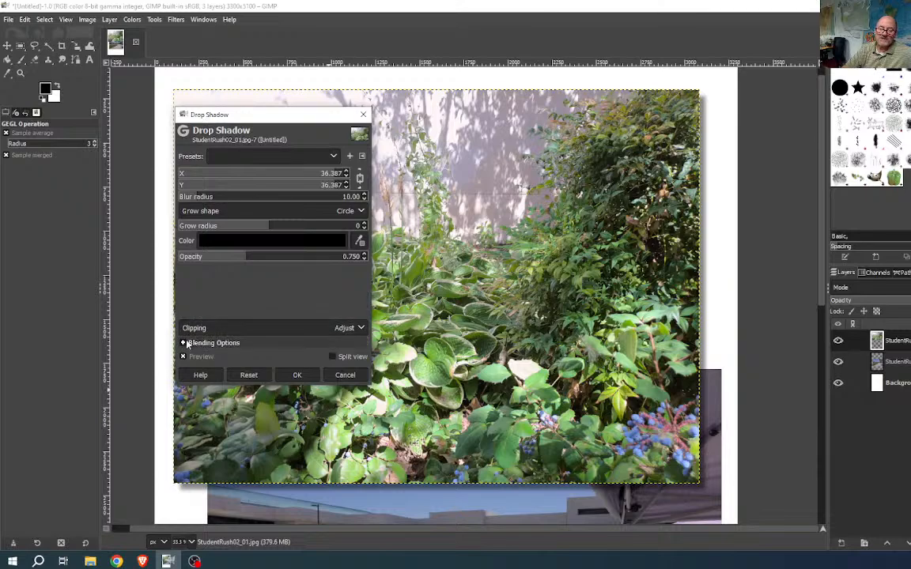
- Increase the shadow opacity to 0.907 and its X/Y offset to 40.774 px
left_click(182, 342)
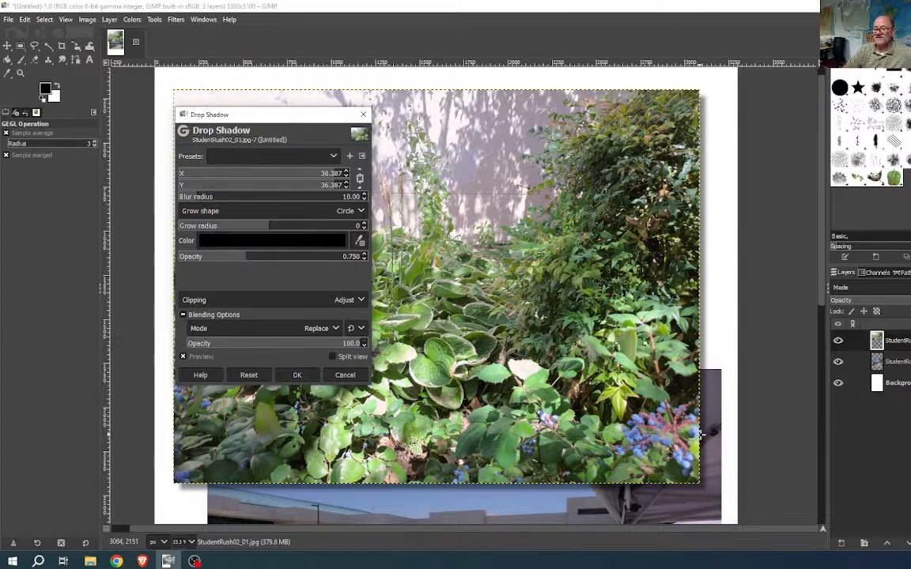
left_click_drag(250, 258, 261, 259)
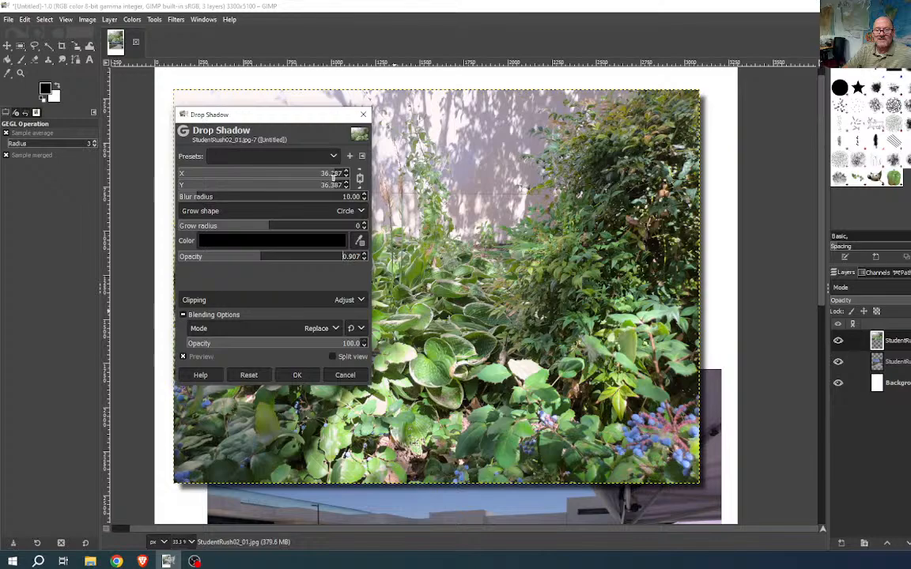
left_click_drag(336, 178, 344, 177)
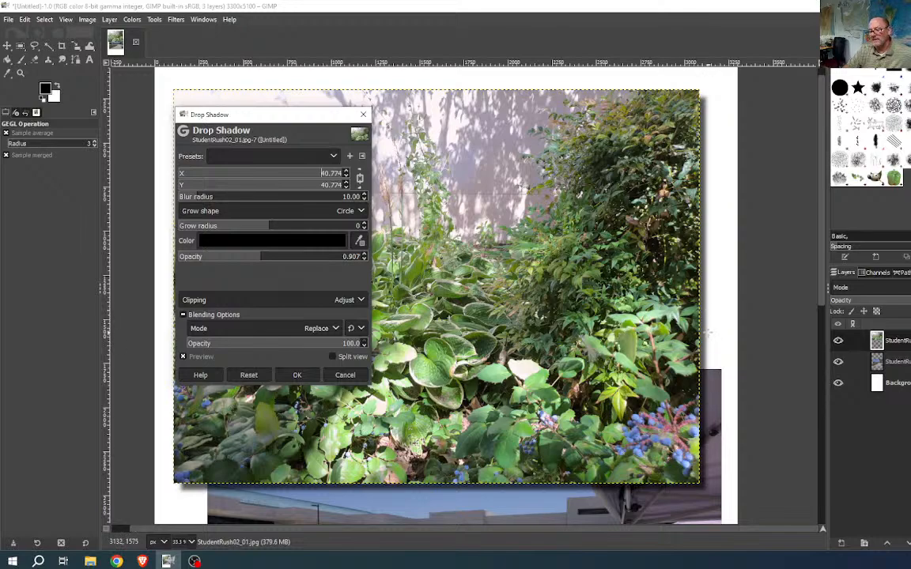
- Set the shadow blur radius to 16.13 and apply the drop shadow
scroll(711, 326, "up", 5)
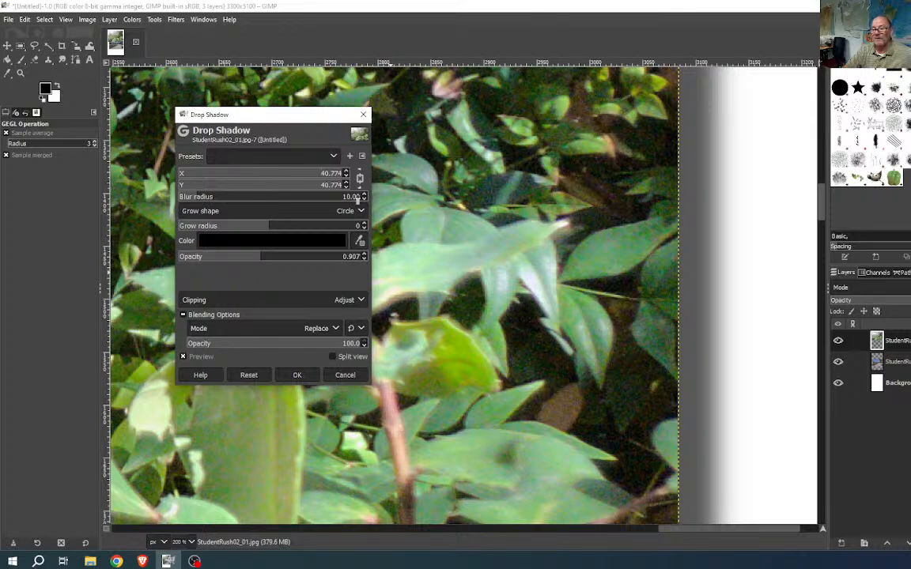
left_click_drag(358, 200, 223, 201)
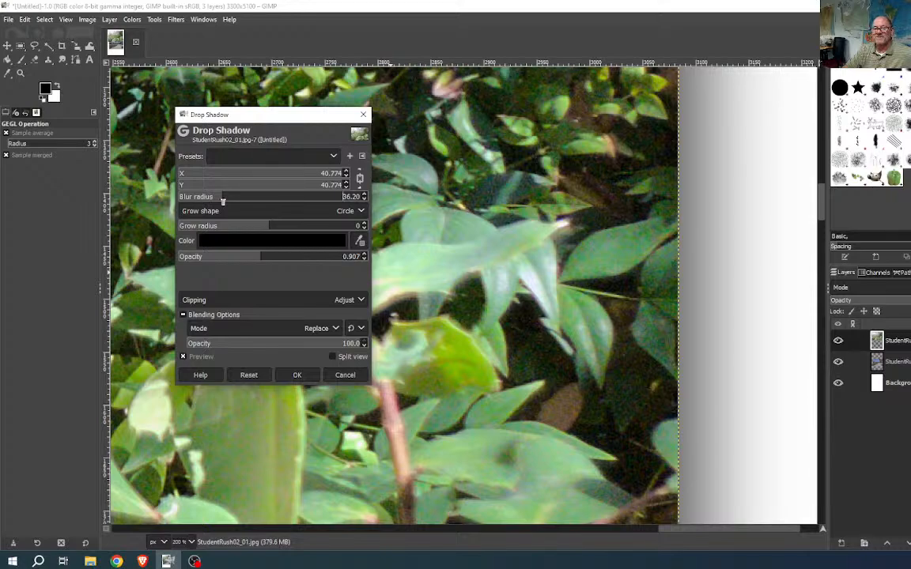
left_click_drag(223, 201, 203, 197)
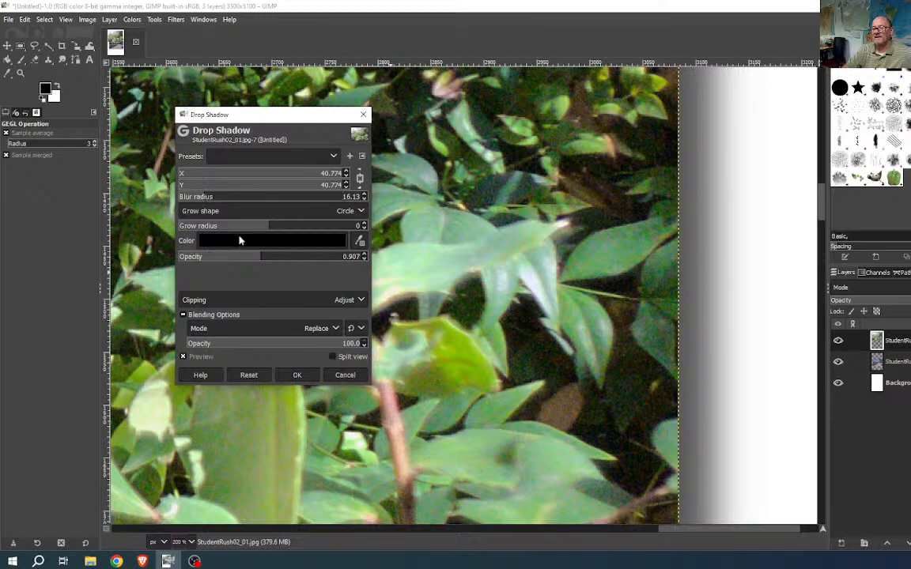
left_click(297, 375)
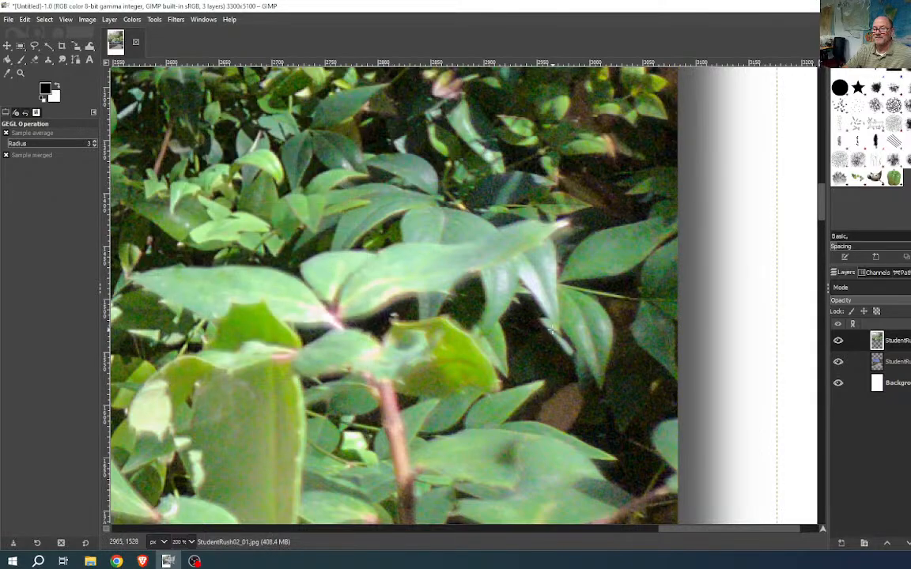
- Zoom out to 25% to see the whole page, then select the Background layer
scroll(528, 330, "down", 6)
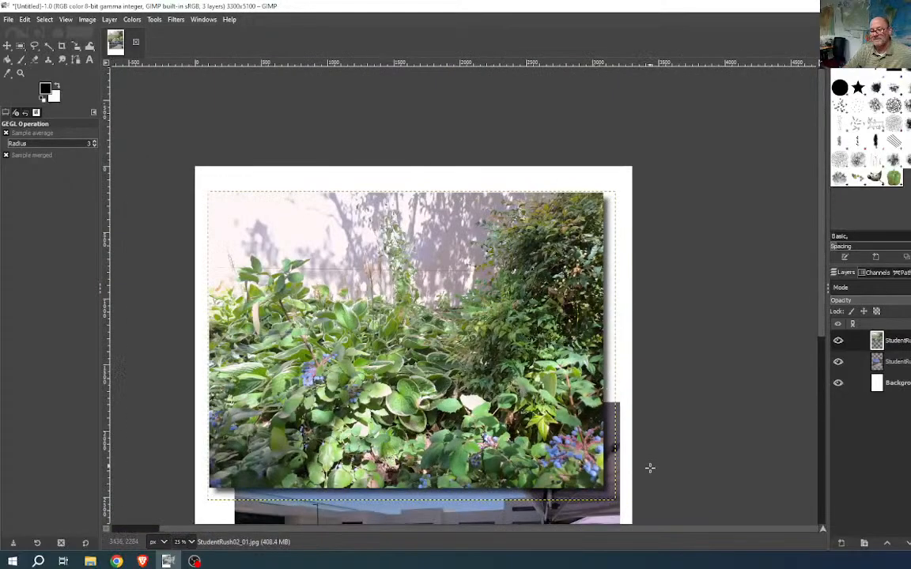
scroll(635, 336, "down", 3)
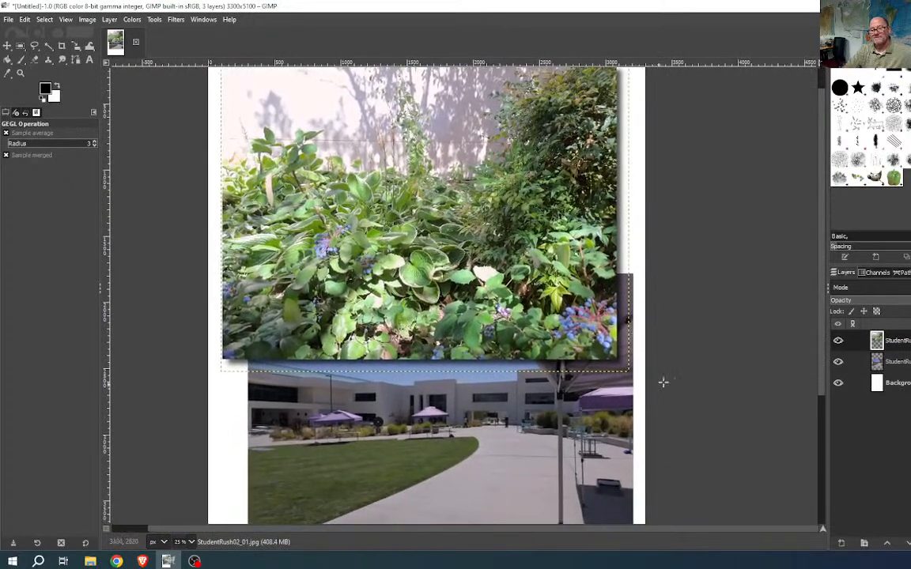
left_click(897, 384)
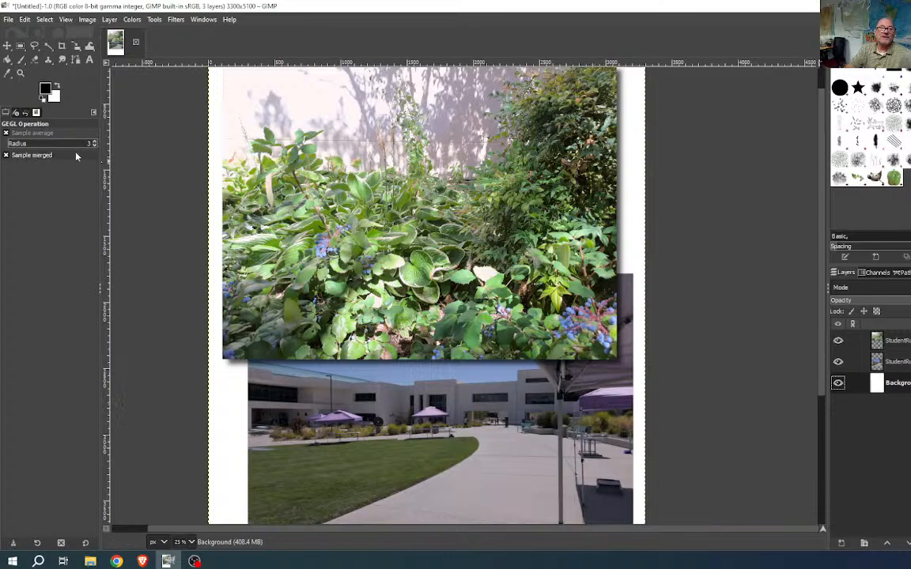
- Sample a purple from the campus photo's umbrellas as the foreground colour with the Color Picker
left_click(7, 76)
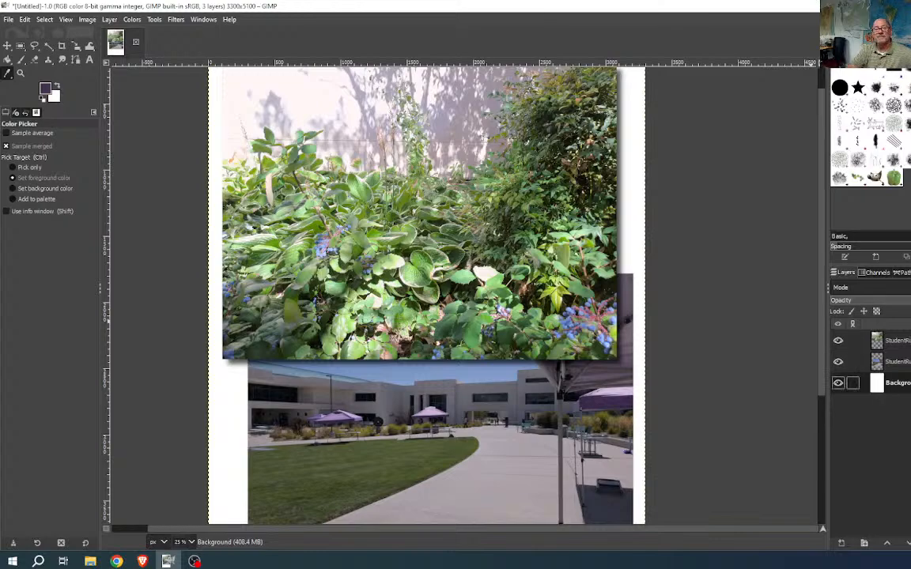
left_click(25, 19)
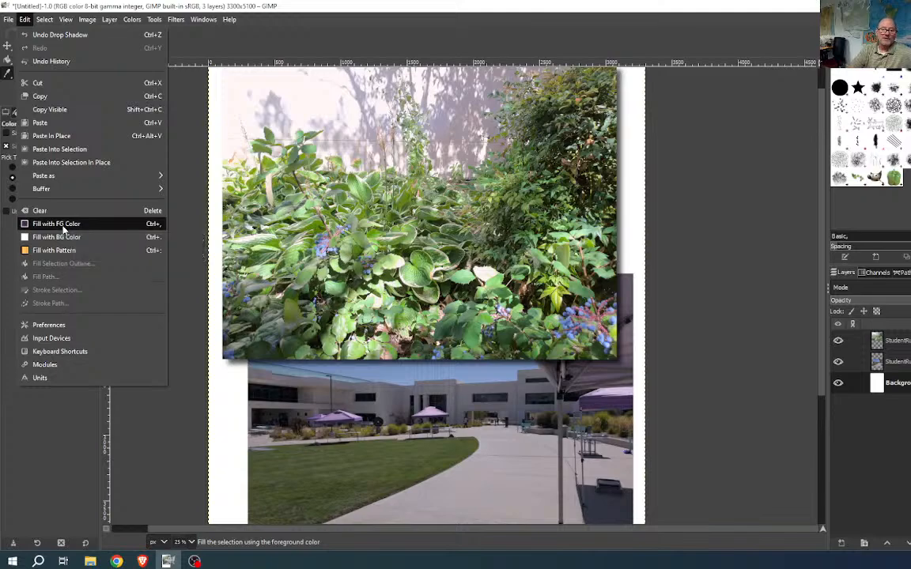
- Fill the page background with the sampled dark purple and zoom out to 12.5% to see the whole page
left_click(63, 228)
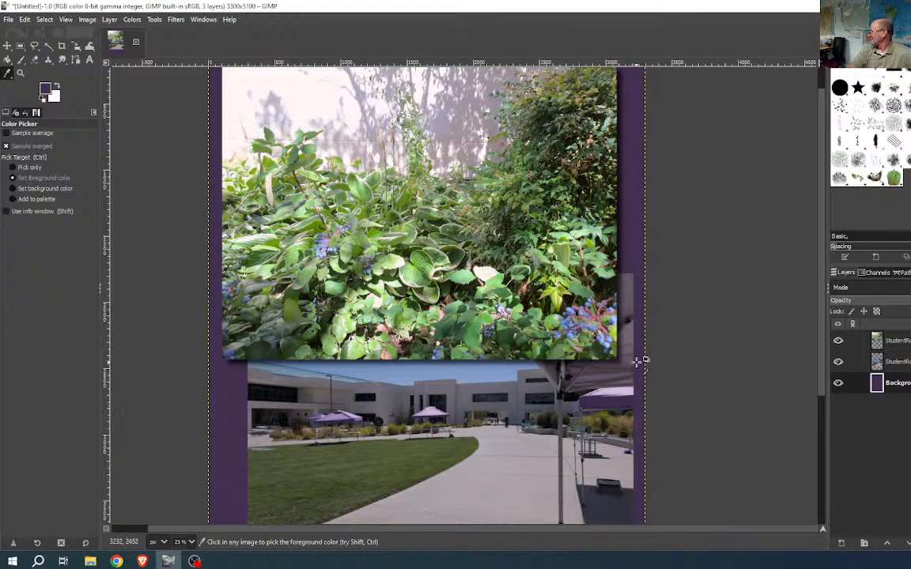
scroll(695, 376, "down", 3)
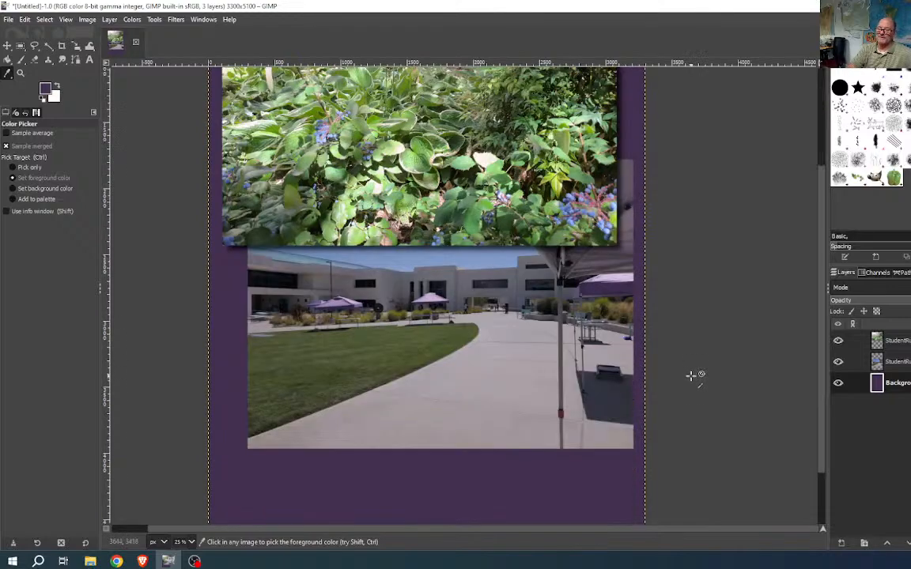
scroll(679, 336, "down", 2)
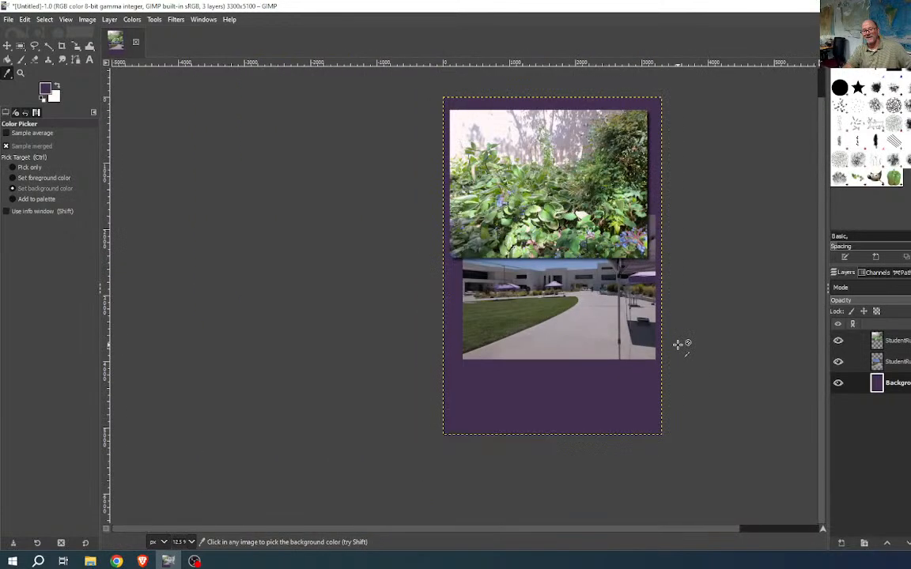
scroll(683, 337, "down", 2, "ctrl")
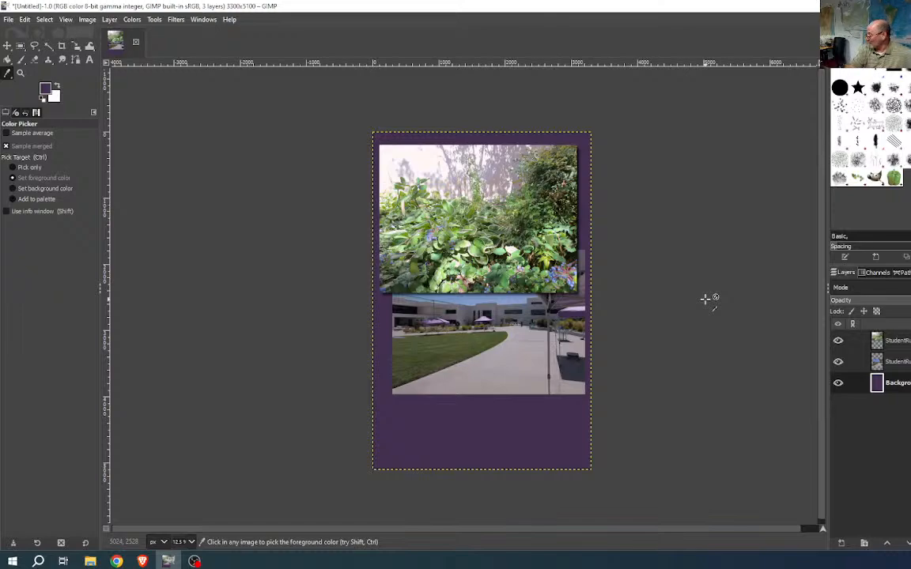
- Open the foreground colour dialog, enlarge and reposition it, and preview its selector modes
left_click(45, 88)
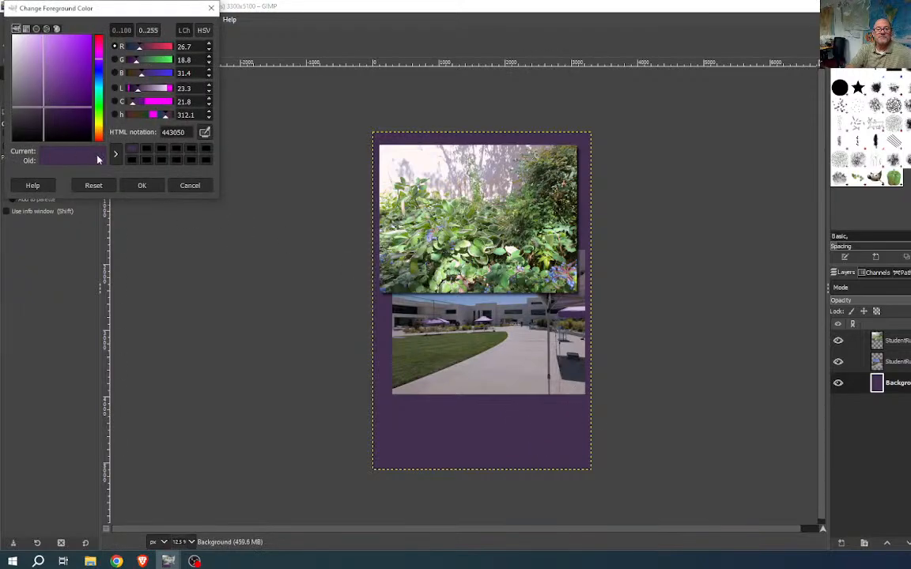
left_click_drag(154, 12, 498, 54)
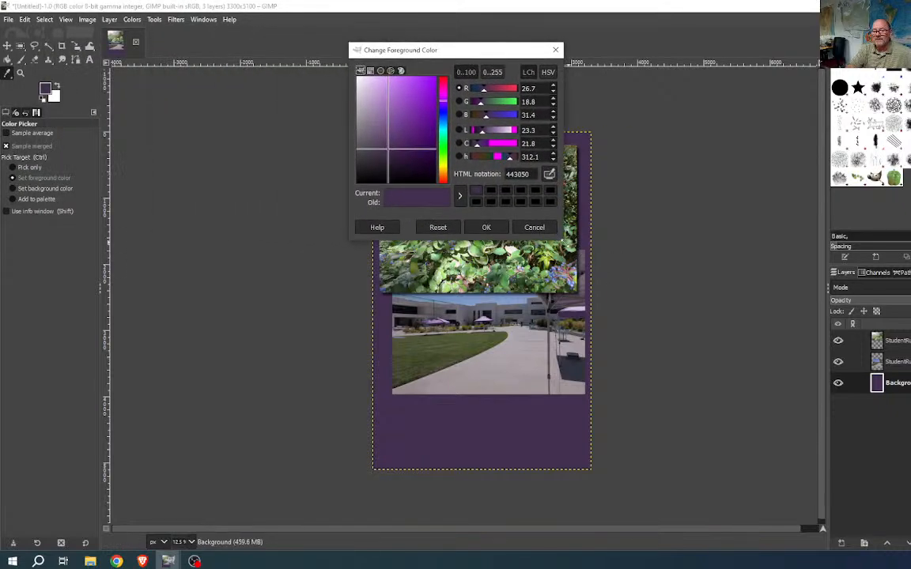
left_click_drag(562, 237, 902, 447)
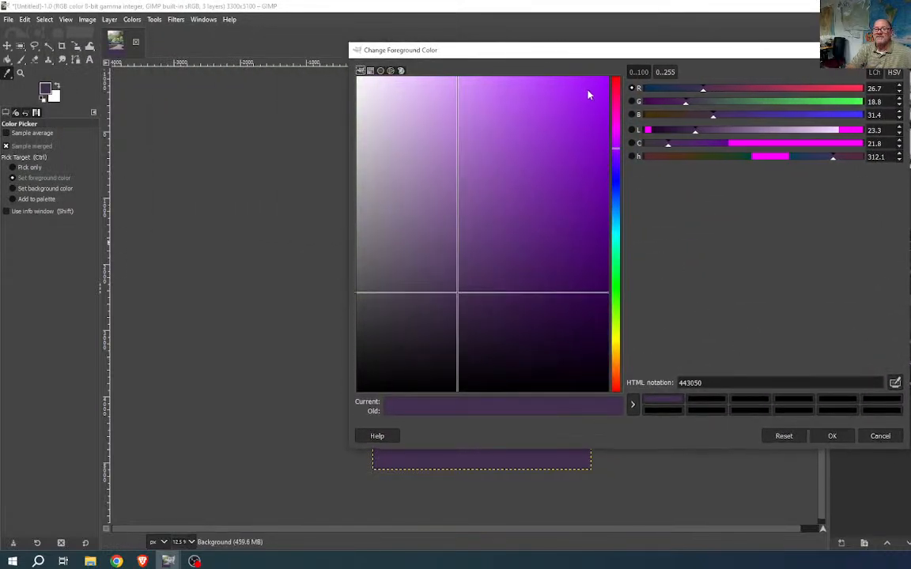
left_click_drag(578, 53, 455, 48)
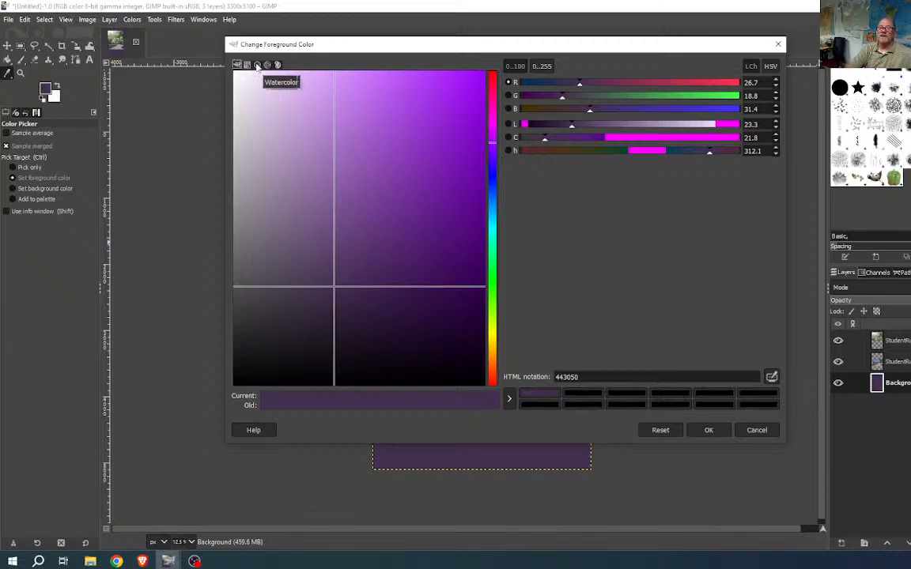
left_click(257, 66)
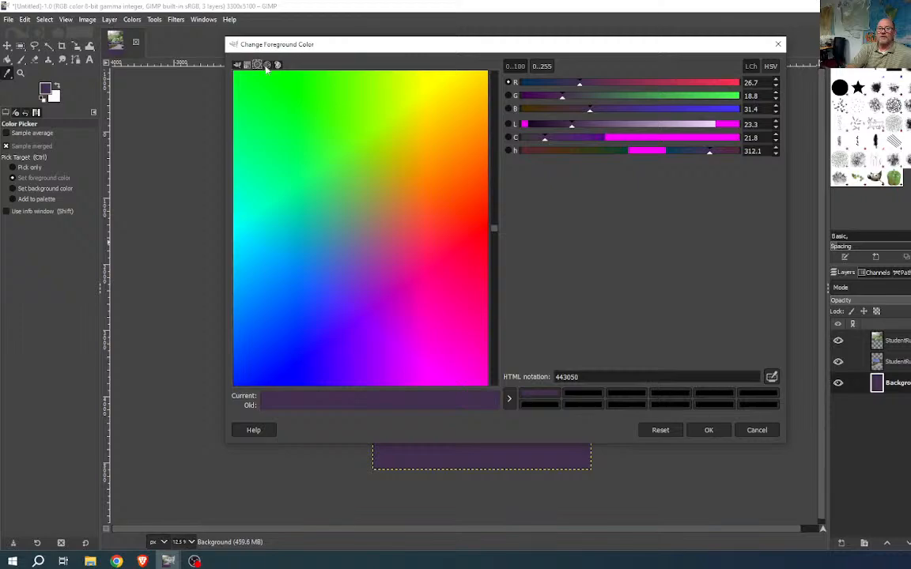
left_click(268, 66)
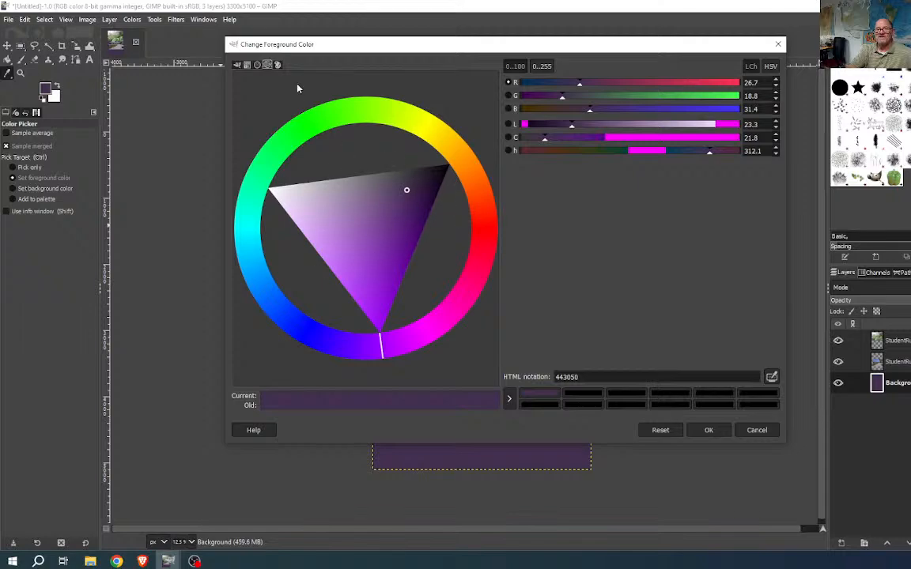
left_click(277, 66)
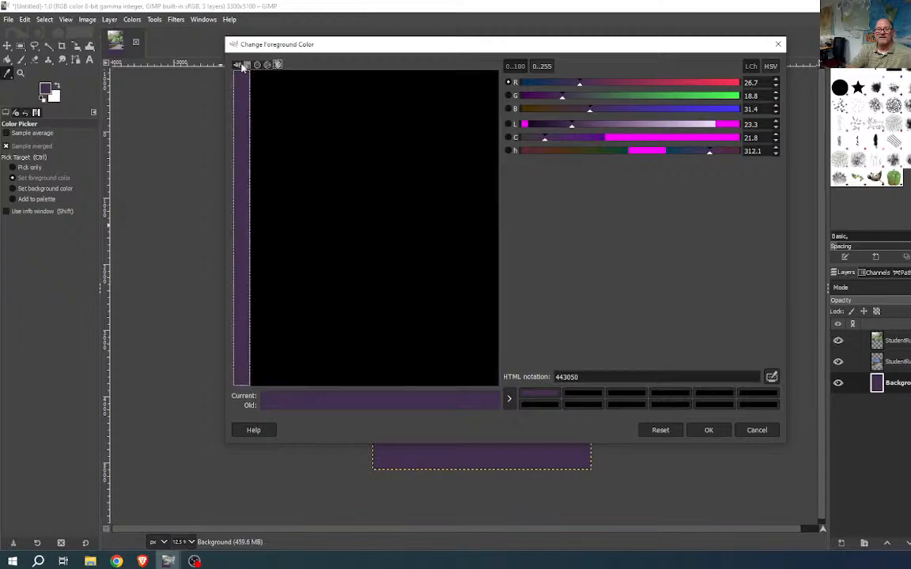
left_click(239, 65)
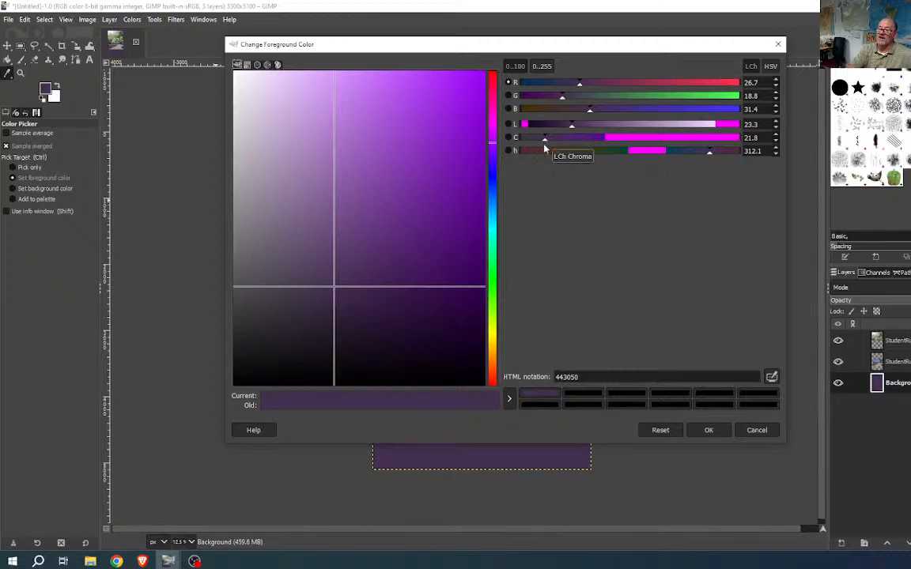
- In HSV, lower saturation and raise value to get purple 574264, and accept it
left_click(770, 66)
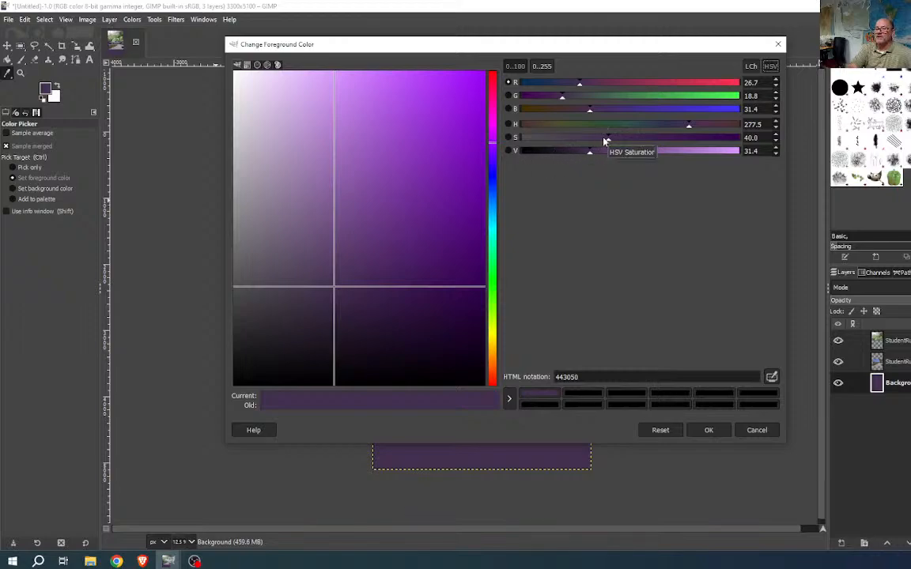
mouse_move(605, 141)
left_mouse_down()
mouse_move(592, 151)
mouse_move(607, 155)
left_mouse_up()
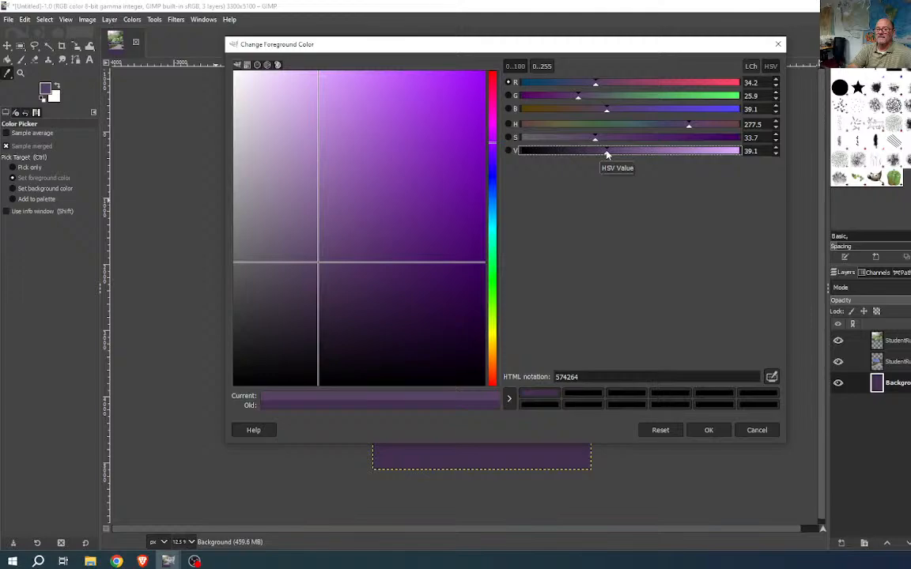
left_click(709, 430)
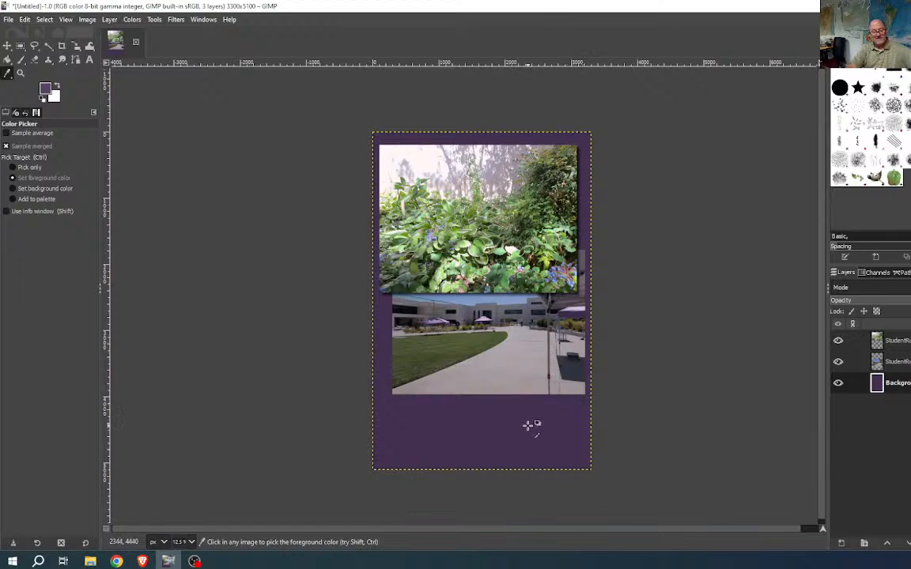
- Refill the Background layer with purple 574264 using Ctrl+comma, then reopen the foreground colour dialog
key("ctrl")
key("ctrl+comma")
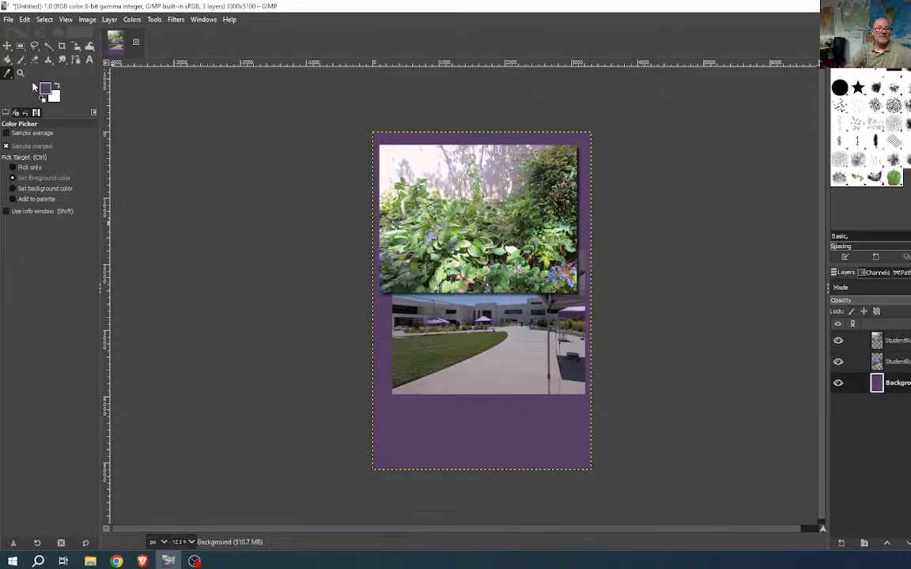
left_click(45, 87)
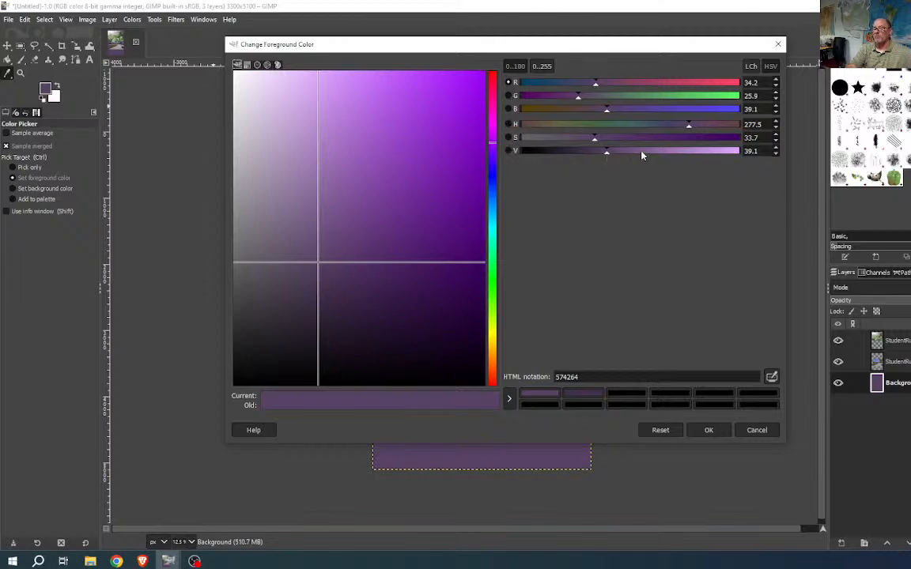
- Raise V to 62.1 for light purple 8a699e and refill the Background layer with it
left_click_drag(642, 153, 657, 154)
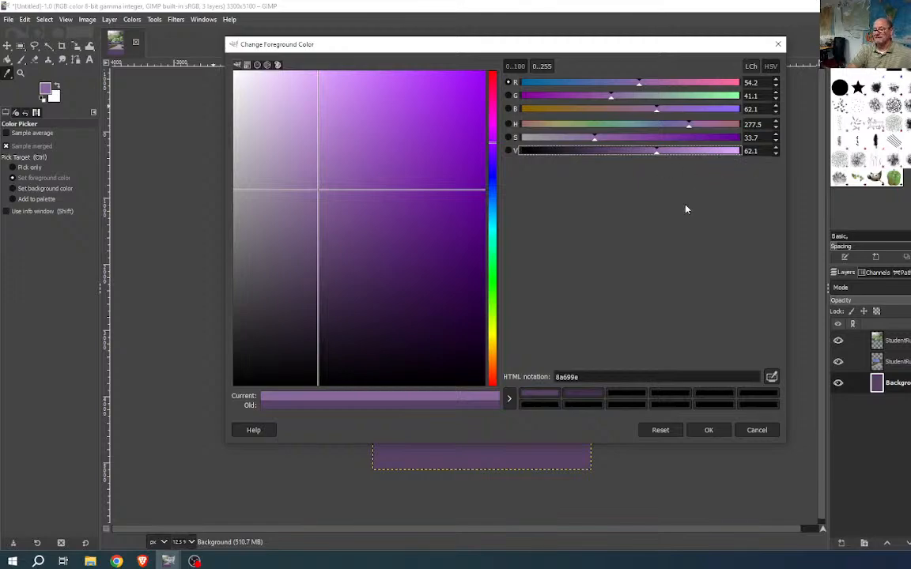
left_click(708, 430)
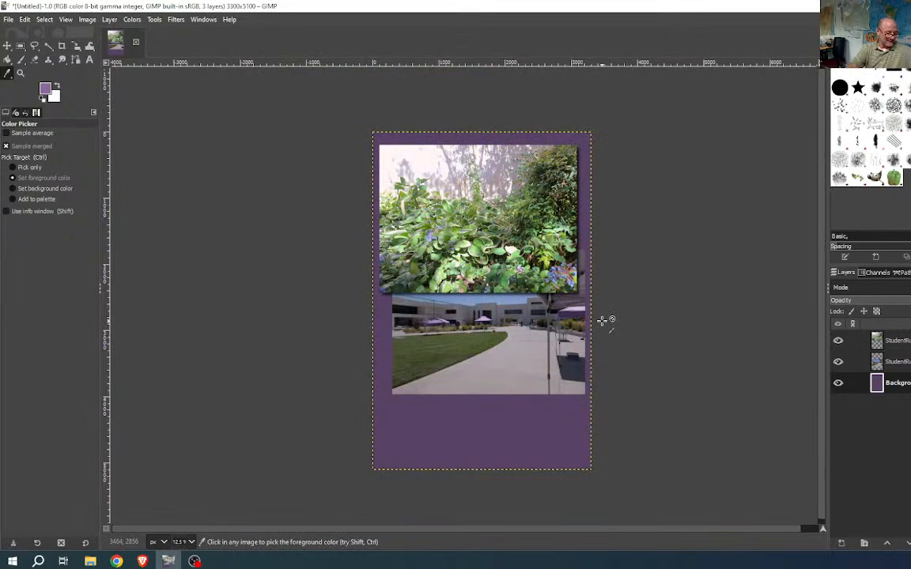
key("ctrl")
key("ctrl+comma")
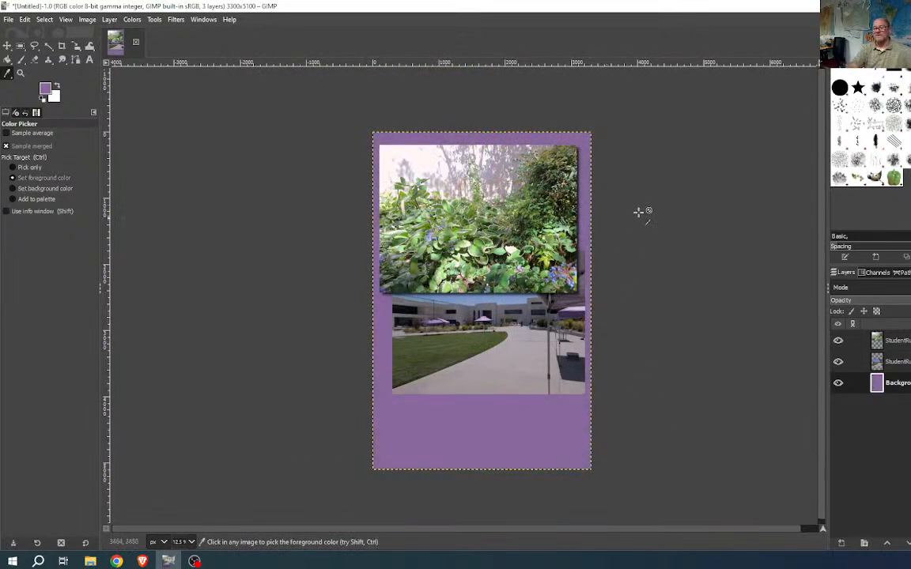
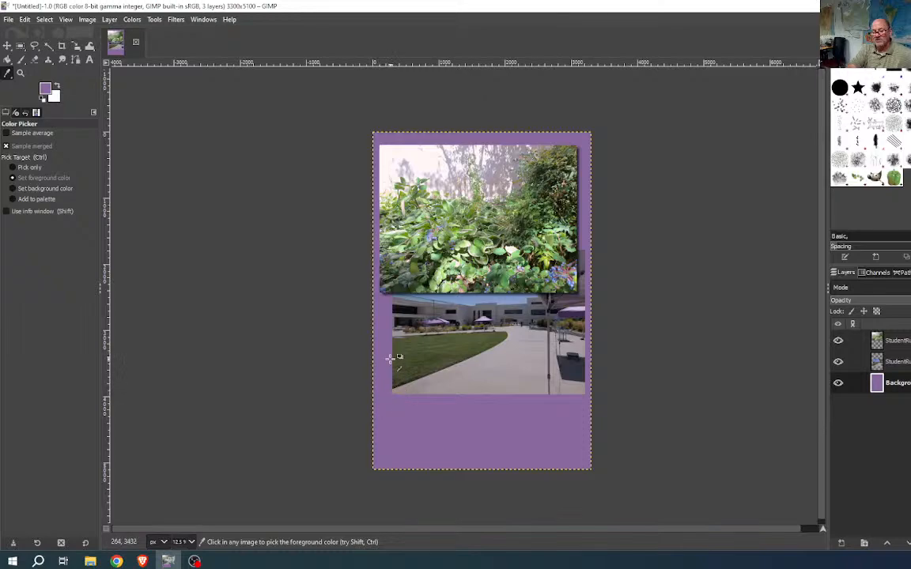
- Add a White (full opacity) layer mask to the Background layer
scroll(392, 377, "up", 5)
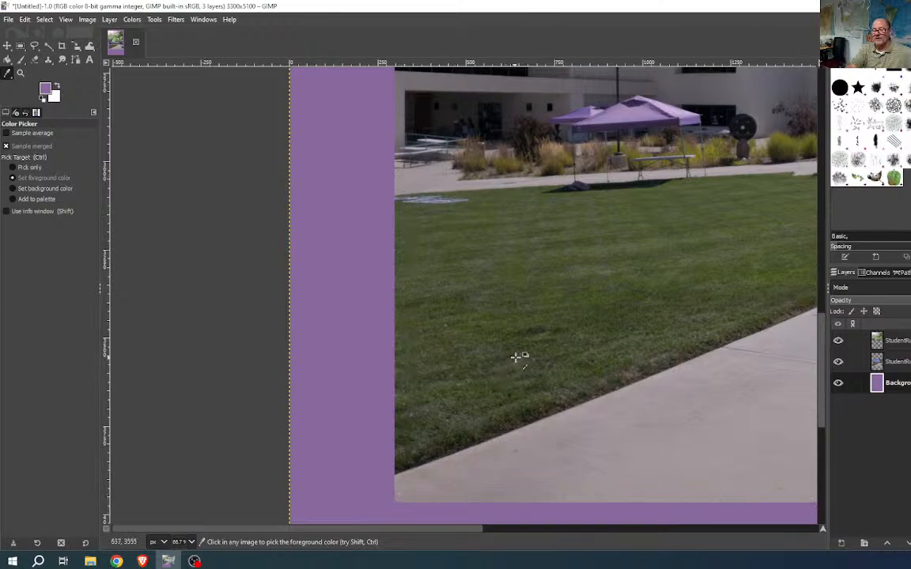
key("ctrl")
scroll(598, 370, "down", 2)
scroll(455, 366, "down", 1)
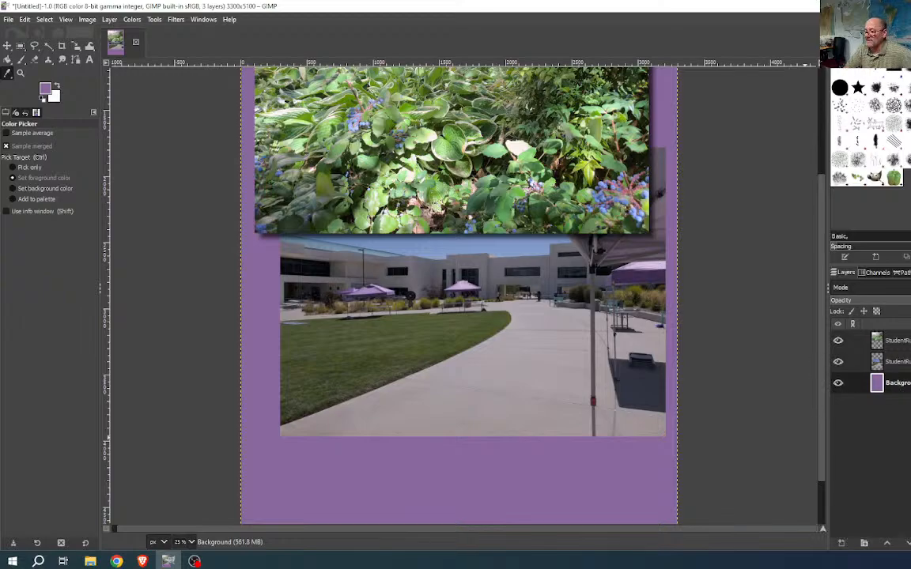
left_click(910, 543)
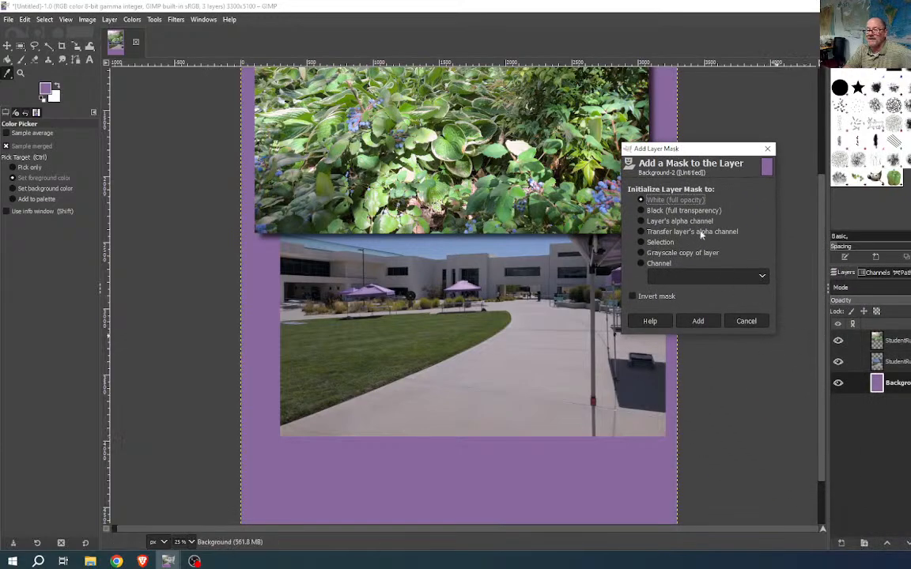
left_click(643, 200)
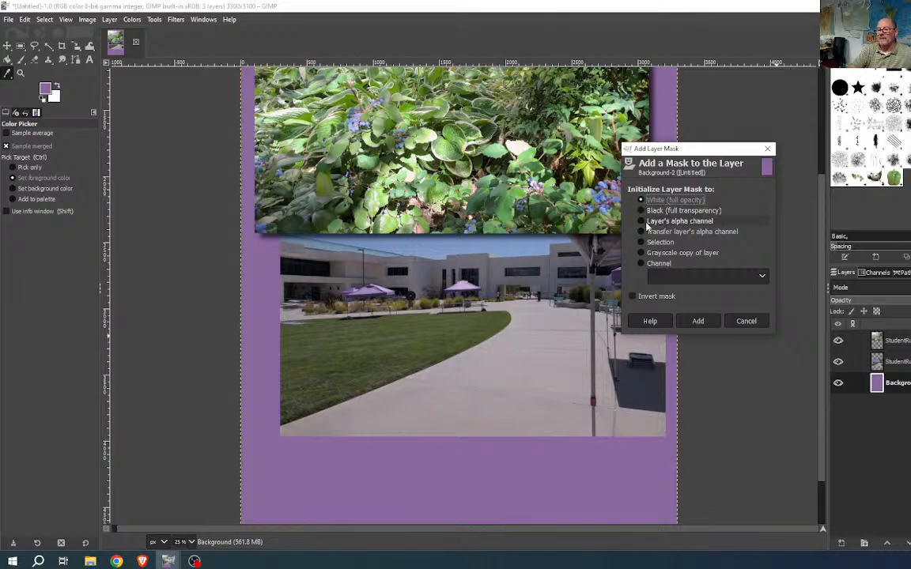
left_click(698, 321)
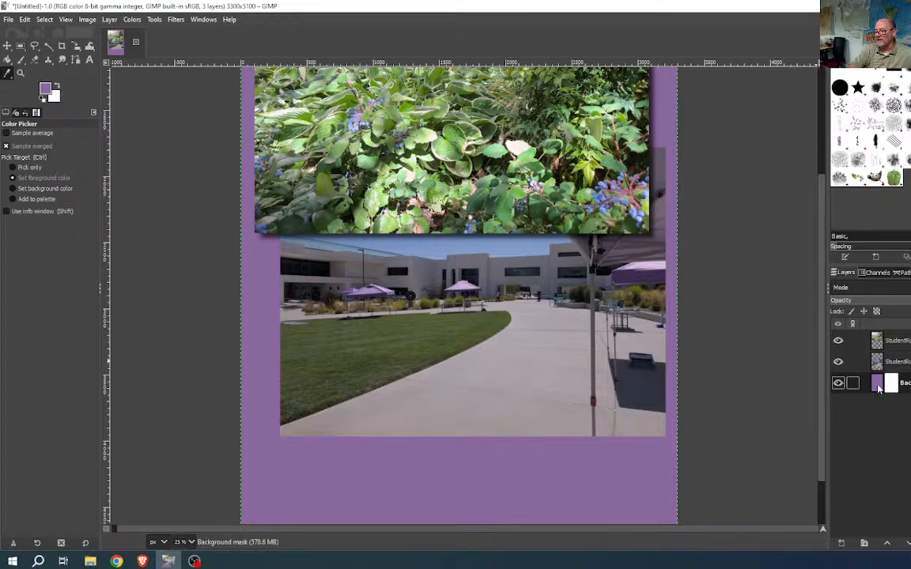
- Switch between the Background layer and its mask, then undo it and try a black mask, also undone
left_click(878, 388)
left_click(890, 386)
left_click(876, 386)
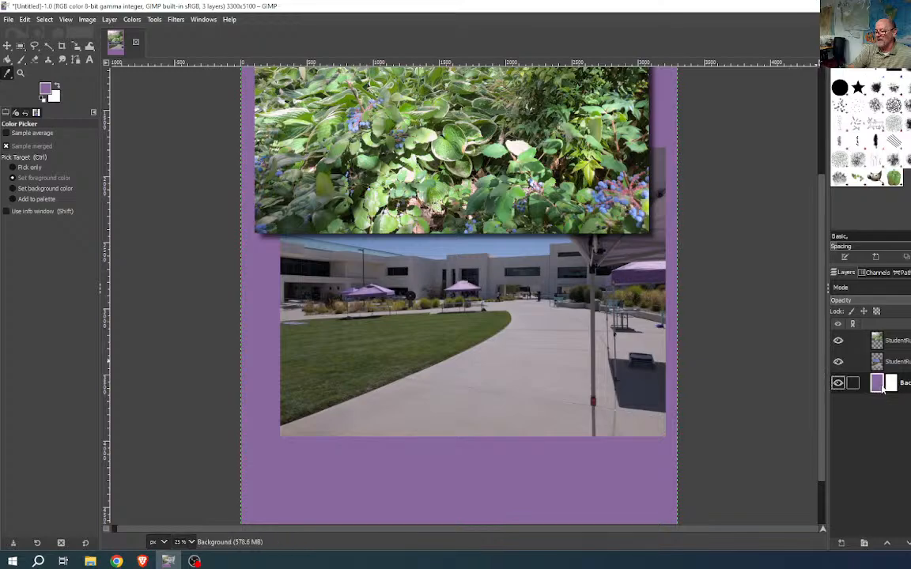
left_click(891, 386)
left_click(875, 387)
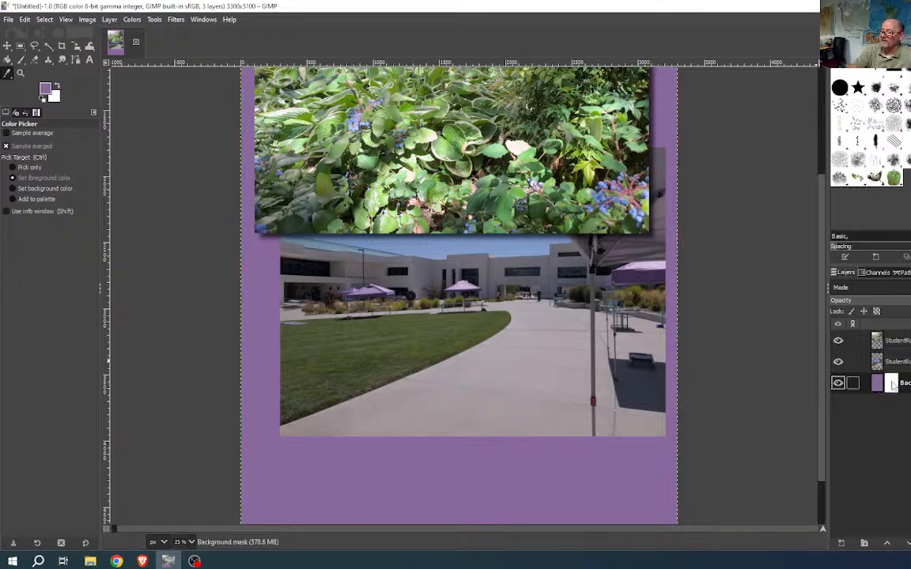
left_click(892, 385)
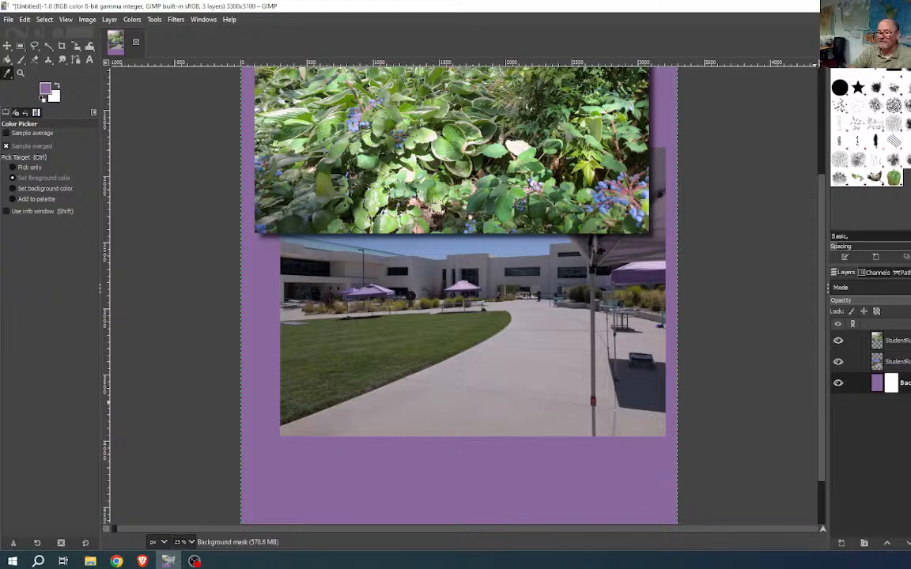
key("ctrl+z")
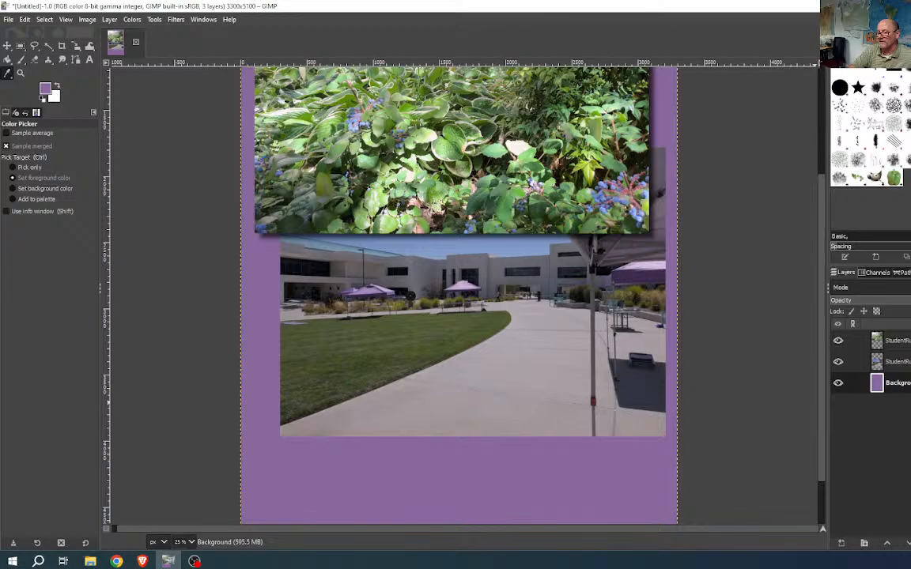
left_click(884, 426)
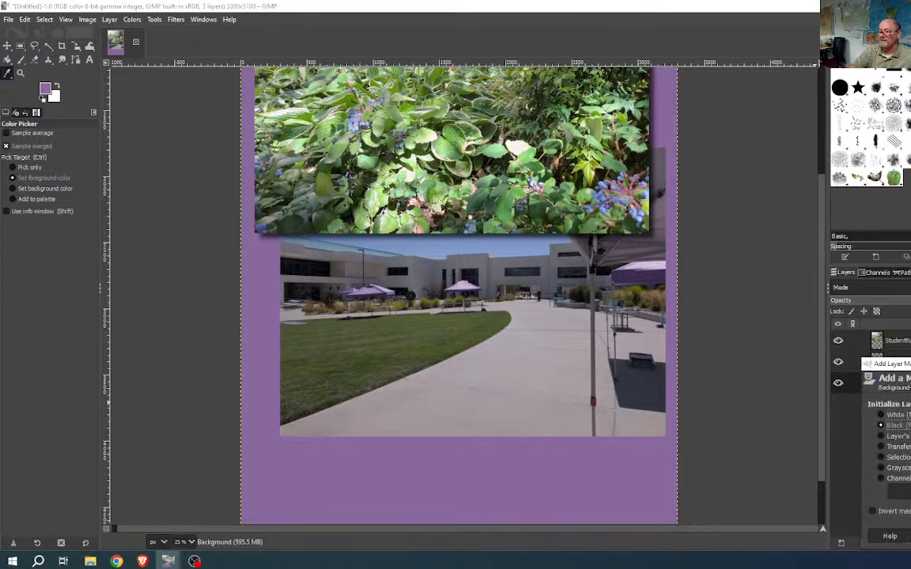
key("Return")
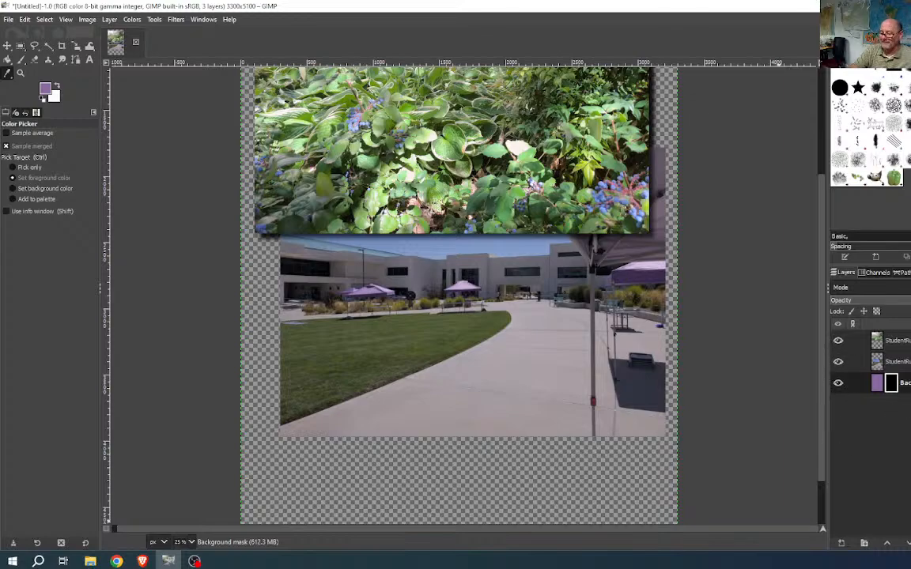
key("ctrl+z")
- Select the StudentRush01 layer and give it a Black (full transparency) mask, hiding the photo
left_click(907, 361)
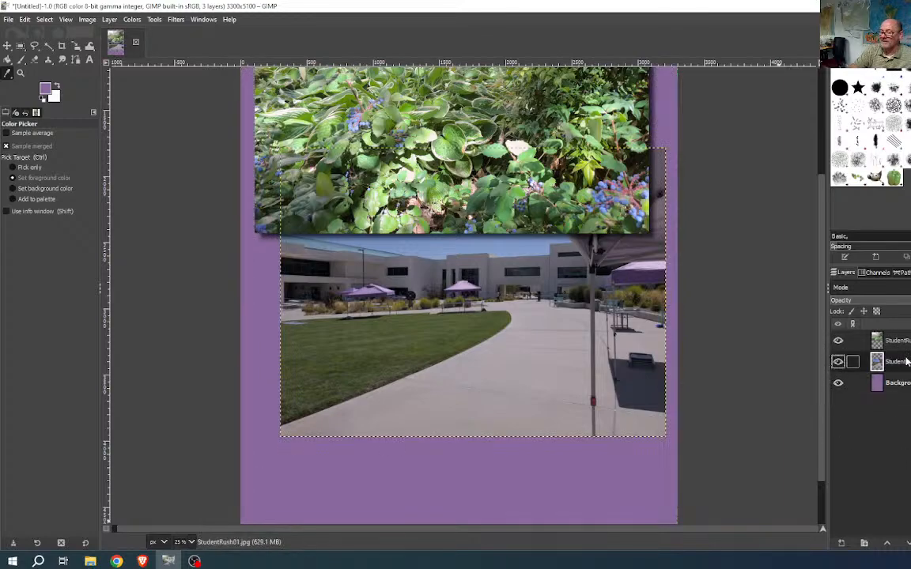
left_click(910, 543)
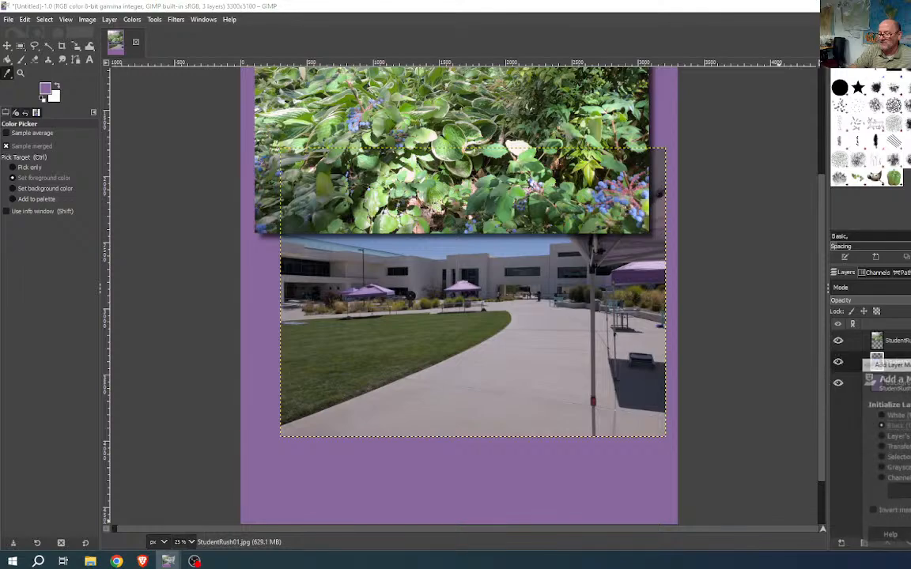
left_click(882, 416)
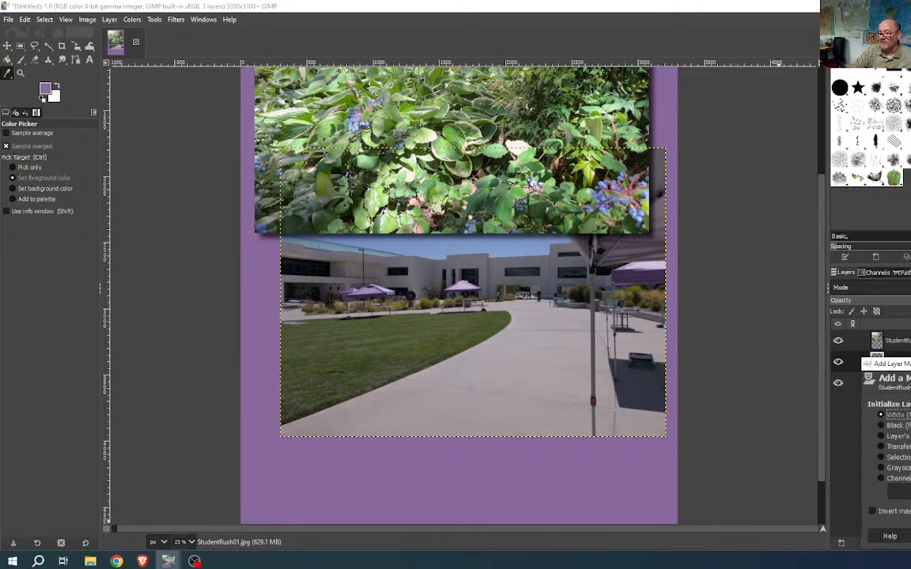
key("Return")
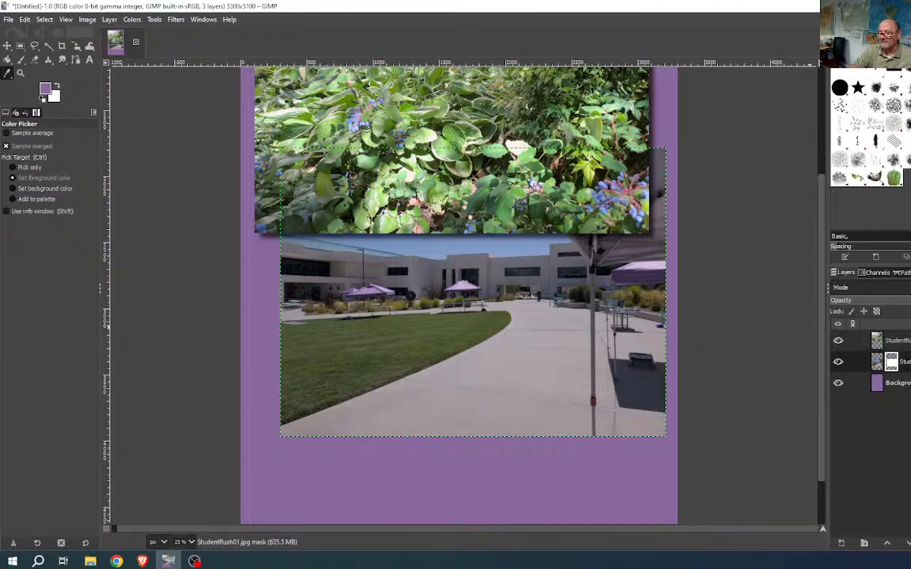
key("ctrl+z")
left_click(909, 543)
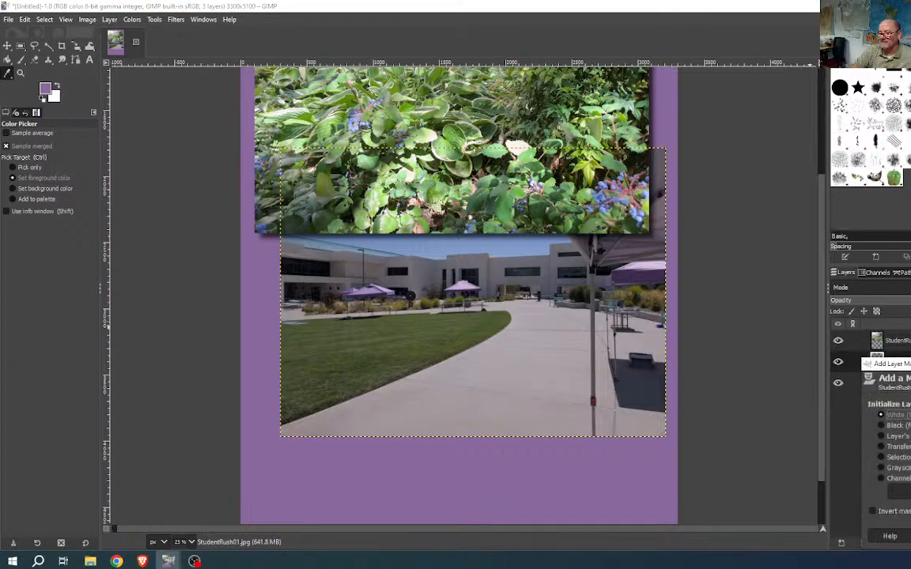
left_click(881, 427)
left_click(910, 536)
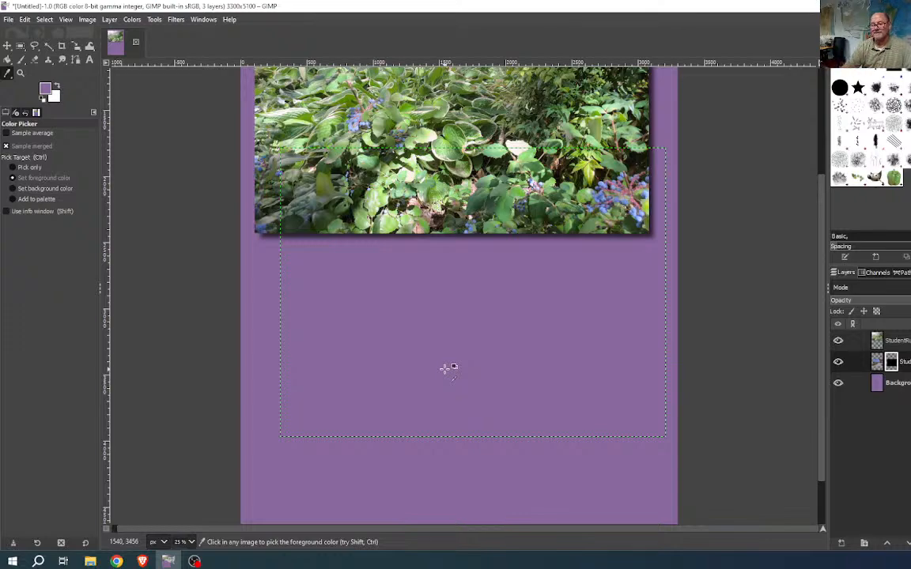
- Pick the Paintbrush with size about 415 and hardness 0, and make white the foreground colour
left_click(20, 63)
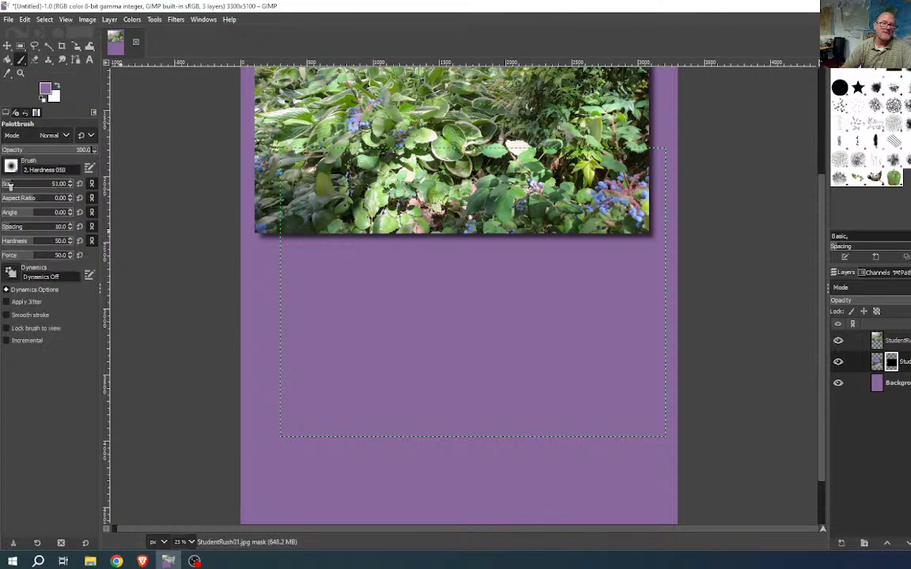
left_click_drag(9, 184, 52, 184)
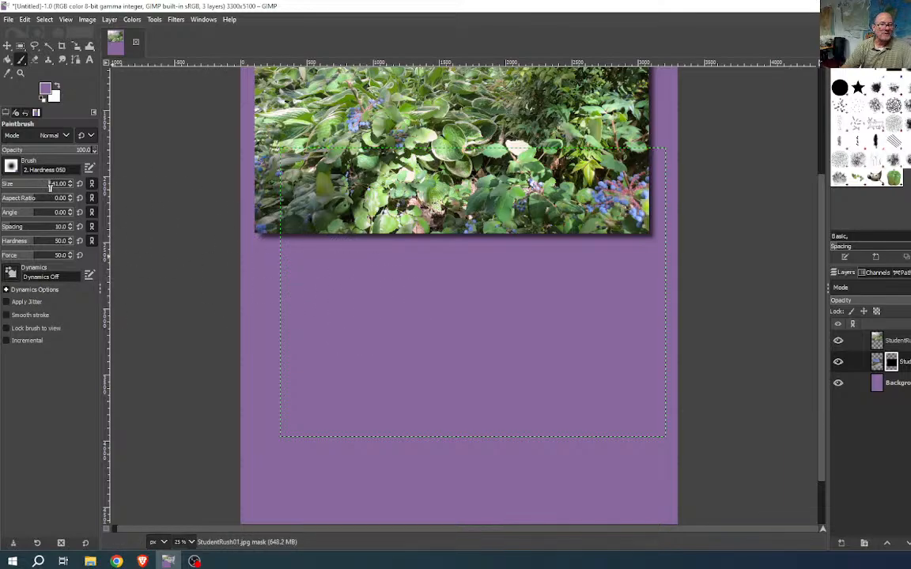
left_click_drag(50, 185, 44, 187)
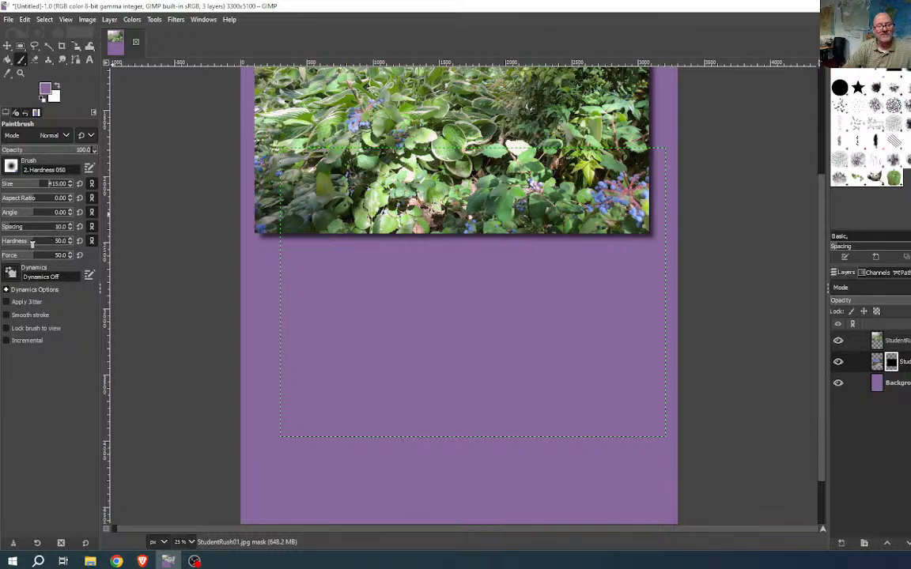
left_click_drag(30, 241, 1, 241)
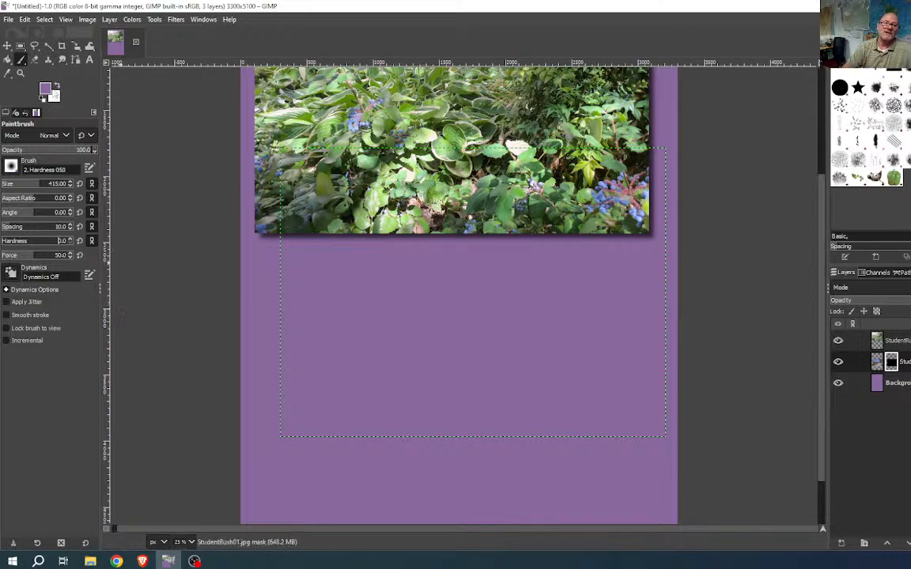
left_click(54, 86)
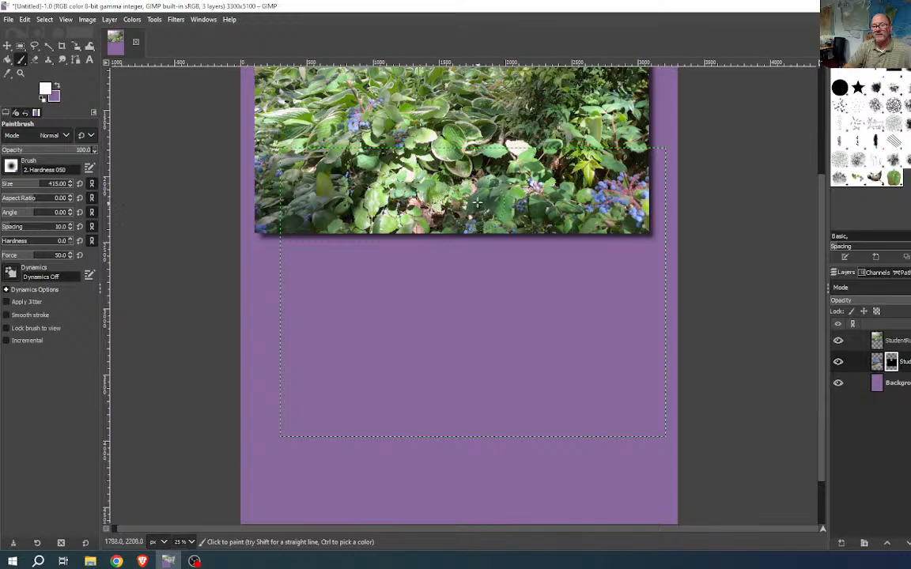
- Paint on the campus photo's mask to reveal part of the building, then paint it hidden again
left_click_drag(470, 235, 451, 314)
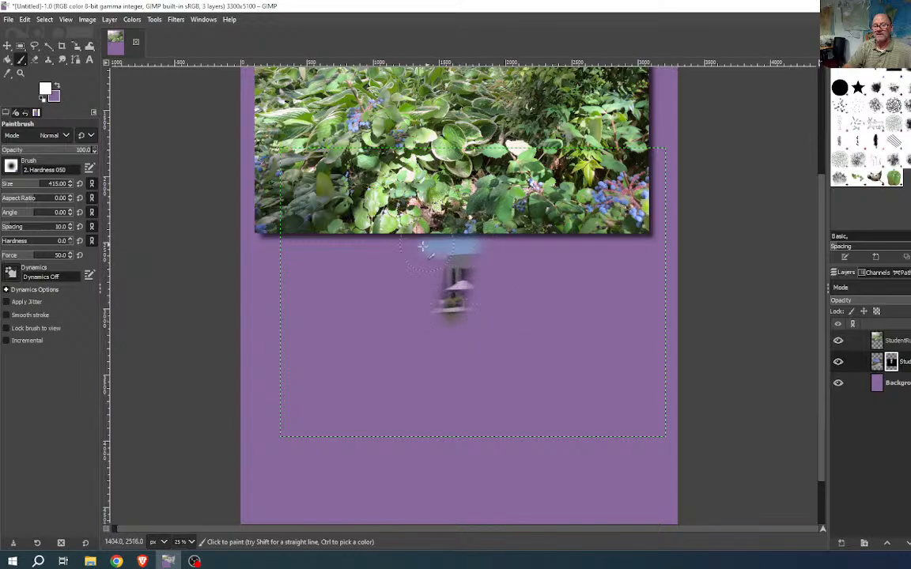
left_click_drag(422, 247, 400, 255)
left_click_drag(450, 229, 403, 299)
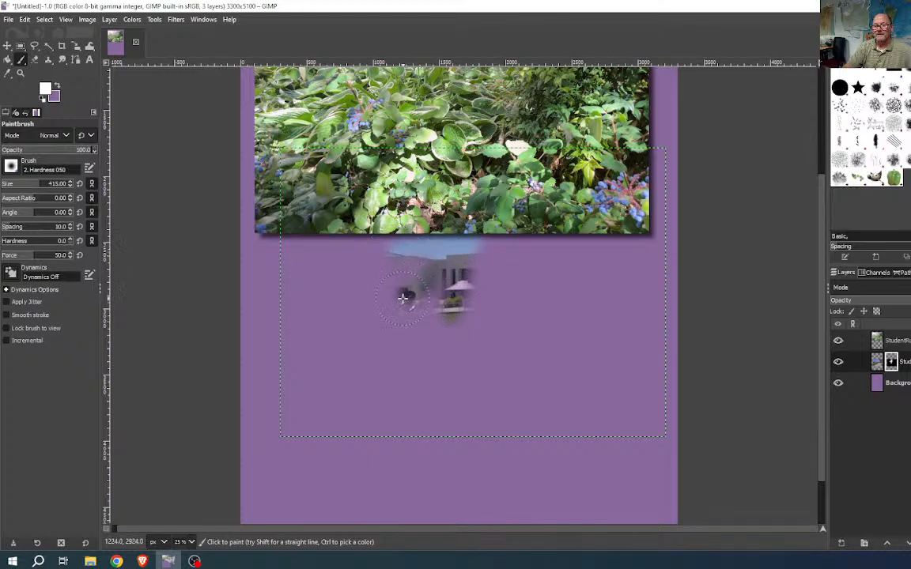
mouse_move(360, 208)
left_mouse_down()
mouse_move(399, 265)
mouse_move(379, 265)
mouse_move(499, 291)
mouse_move(443, 251)
mouse_move(419, 263)
mouse_move(447, 241)
mouse_move(551, 255)
mouse_move(526, 301)
mouse_move(474, 268)
mouse_move(443, 288)
mouse_move(458, 292)
mouse_move(380, 294)
mouse_move(352, 252)
mouse_move(289, 253)
mouse_move(307, 295)
mouse_move(351, 312)
mouse_move(328, 301)
mouse_move(299, 261)
mouse_move(272, 272)
mouse_move(285, 261)
mouse_move(332, 268)
left_mouse_up()
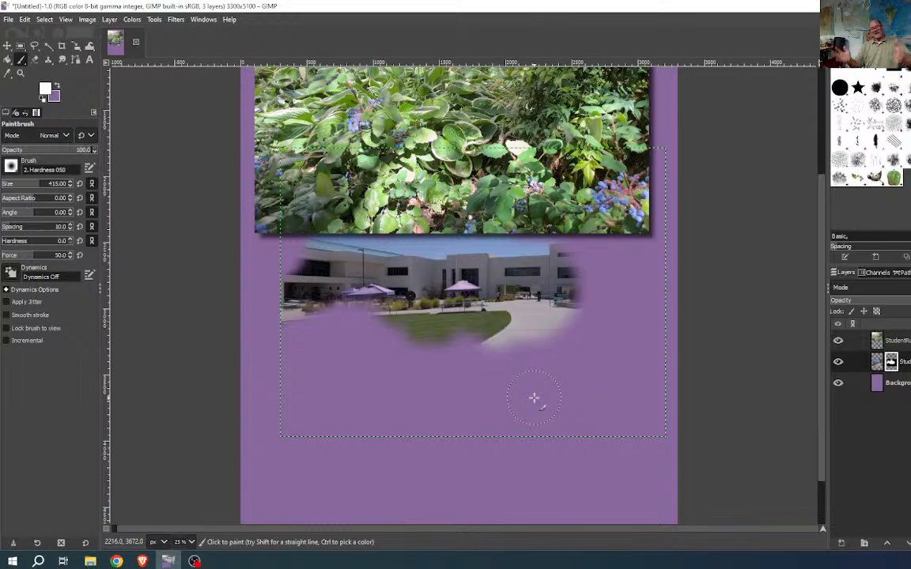
scroll(287, 312, "up", 3)
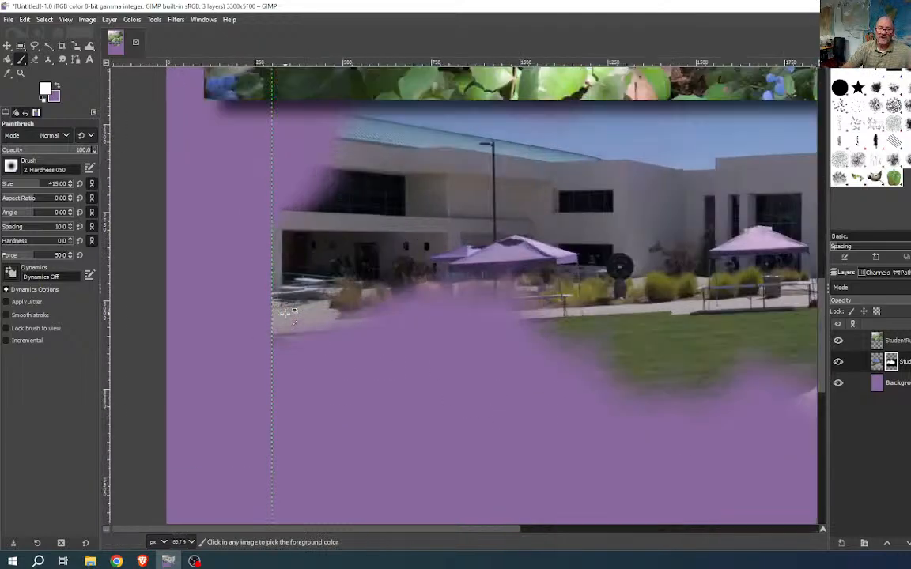
scroll(287, 313, "down", 3)
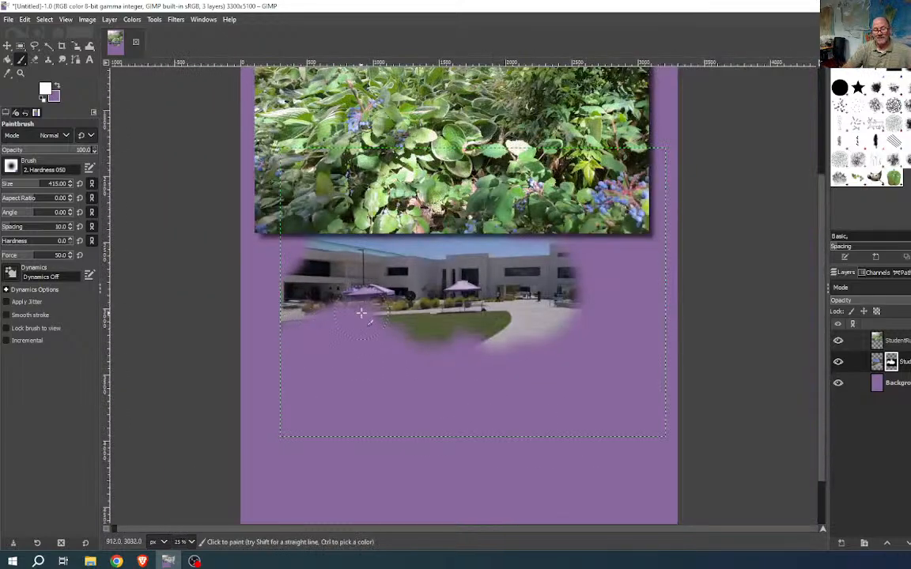
mouse_move(362, 311)
left_mouse_down()
mouse_move(351, 346)
mouse_move(307, 279)
mouse_move(320, 295)
mouse_move(340, 294)
mouse_move(324, 302)
mouse_move(380, 328)
mouse_move(419, 324)
mouse_move(505, 344)
mouse_move(569, 299)
mouse_move(591, 266)
mouse_move(605, 312)
mouse_move(601, 256)
mouse_move(631, 261)
mouse_move(623, 249)
mouse_move(601, 348)
mouse_move(540, 373)
mouse_move(482, 340)
mouse_move(419, 352)
mouse_move(316, 333)
mouse_move(436, 320)
mouse_move(356, 299)
mouse_move(297, 308)
mouse_move(376, 378)
mouse_move(474, 356)
mouse_move(553, 332)
mouse_move(545, 237)
mouse_move(421, 417)
left_mouse_up()
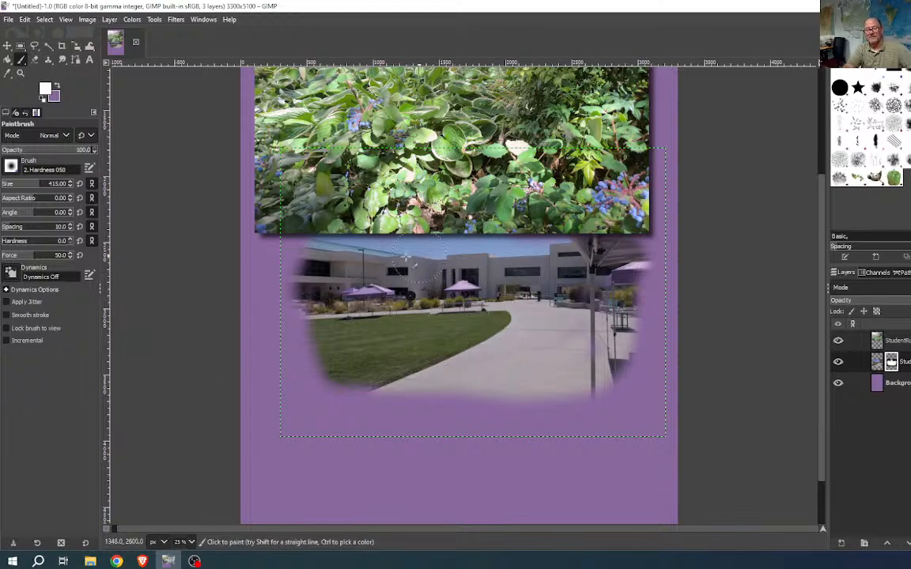
left_click_drag(496, 387, 494, 373)
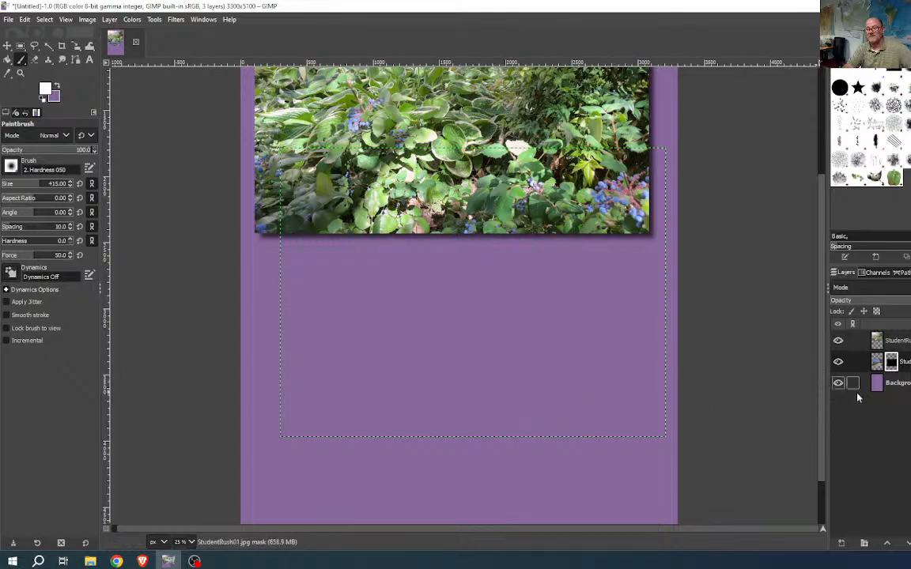
- Replace the mask with a White (full opacity) one and set the foreground colour to black 000000
key("ctrl+z")
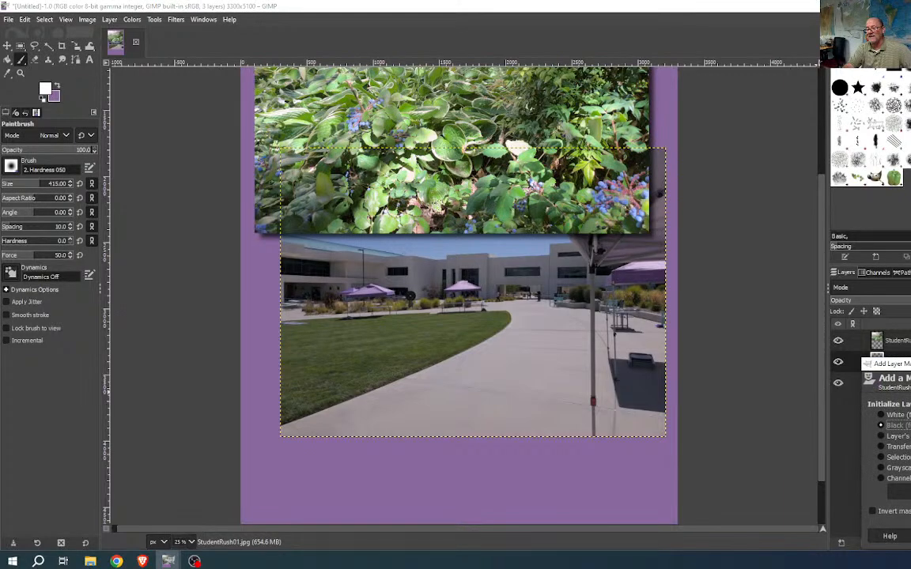
left_click(881, 416)
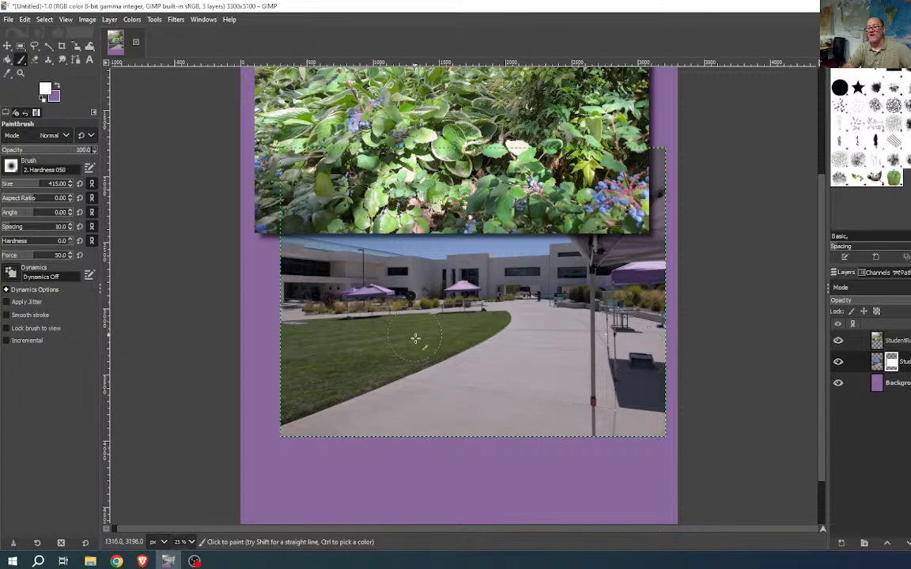
left_click(46, 89)
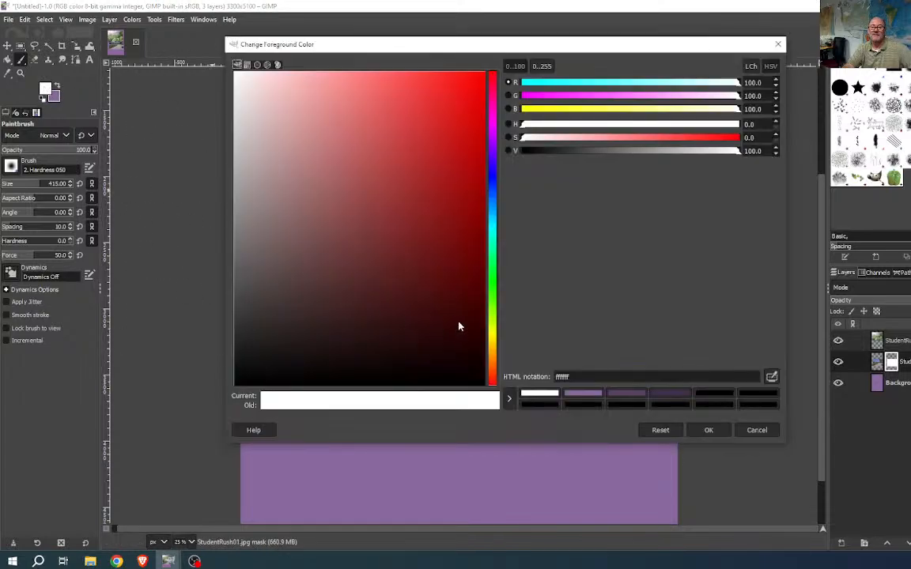
left_click_drag(568, 151, 488, 158)
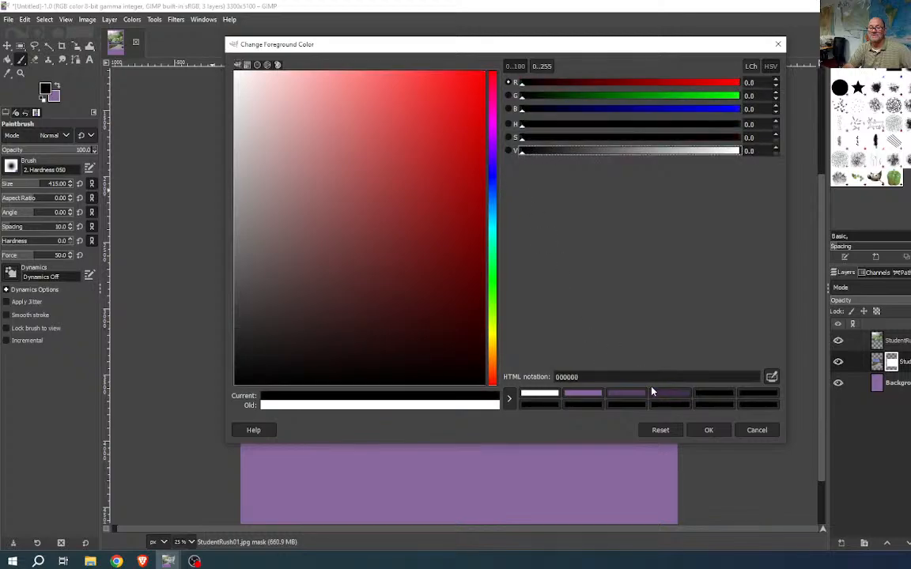
left_click(709, 430)
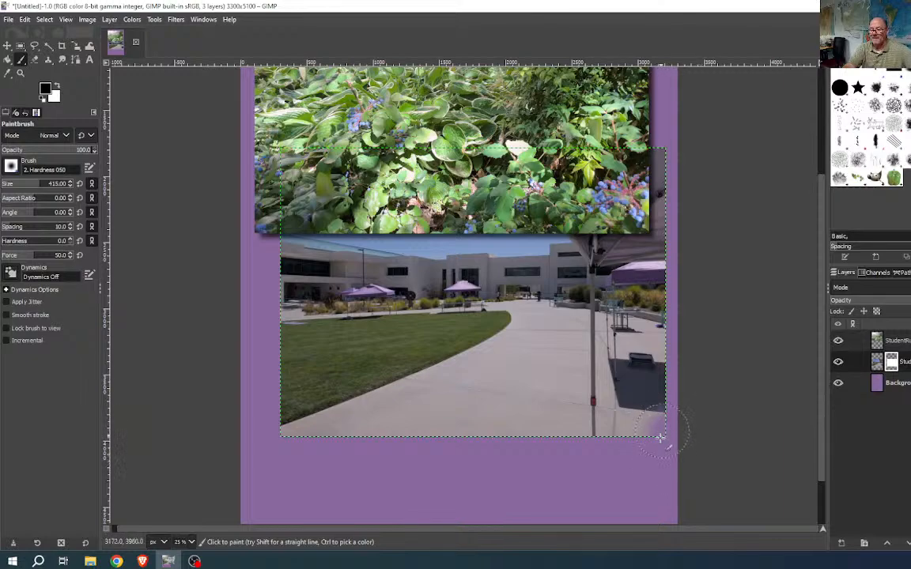
- Brush black along the campus photo's bottom corners, sides and lower edge to fade them into purple
mouse_move(662, 428)
left_mouse_down()
mouse_move(580, 449)
mouse_move(668, 419)
mouse_move(662, 425)
mouse_move(671, 367)
mouse_move(657, 419)
left_mouse_up()
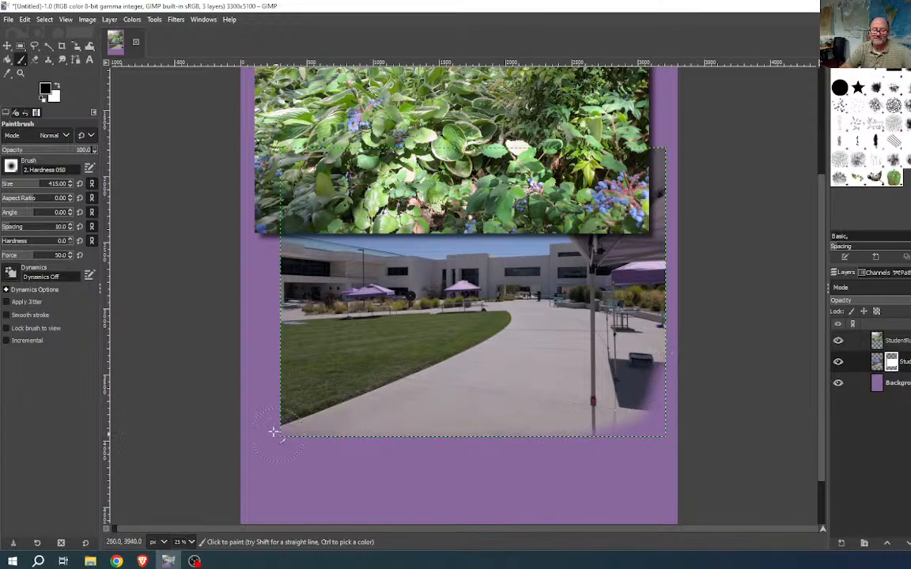
mouse_move(269, 421)
left_mouse_down()
mouse_move(342, 445)
mouse_move(287, 414)
mouse_move(279, 391)
mouse_move(274, 271)
mouse_move(293, 222)
mouse_move(274, 379)
mouse_move(285, 277)
mouse_move(308, 240)
mouse_move(281, 298)
left_mouse_up()
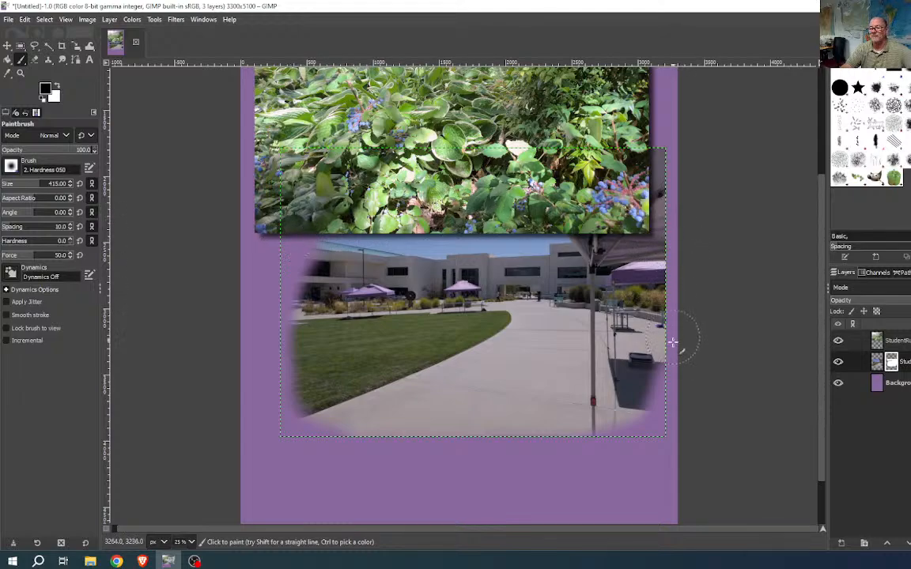
left_click_drag(673, 355, 666, 248)
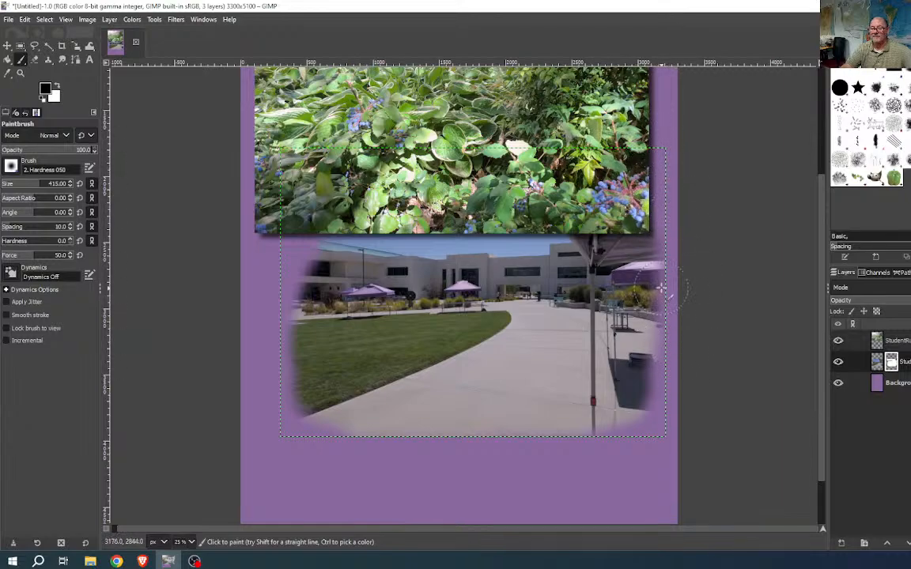
left_click_drag(667, 346, 661, 407)
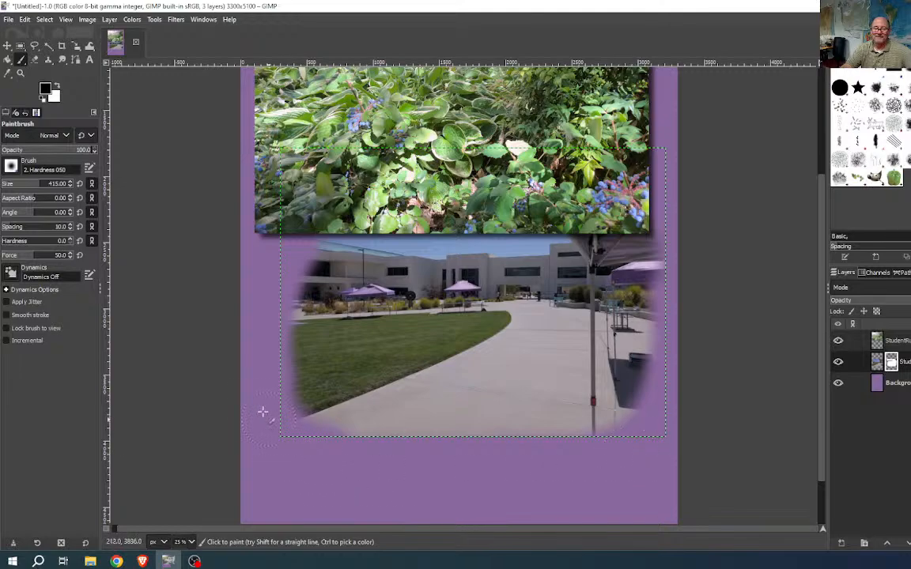
mouse_move(304, 427)
left_mouse_down()
mouse_move(385, 448)
mouse_move(498, 452)
left_mouse_up()
left_click_drag(655, 411, 593, 431)
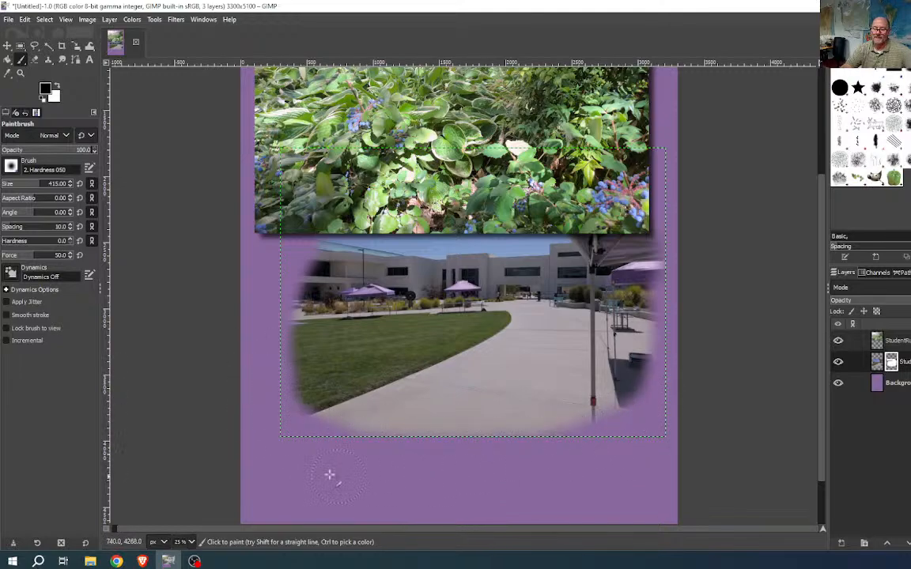
mouse_move(262, 360)
left_mouse_down()
mouse_move(332, 416)
mouse_move(480, 465)
mouse_move(539, 471)
mouse_move(248, 377)
mouse_move(363, 442)
mouse_move(415, 463)
mouse_move(325, 408)
mouse_move(510, 450)
left_mouse_up()
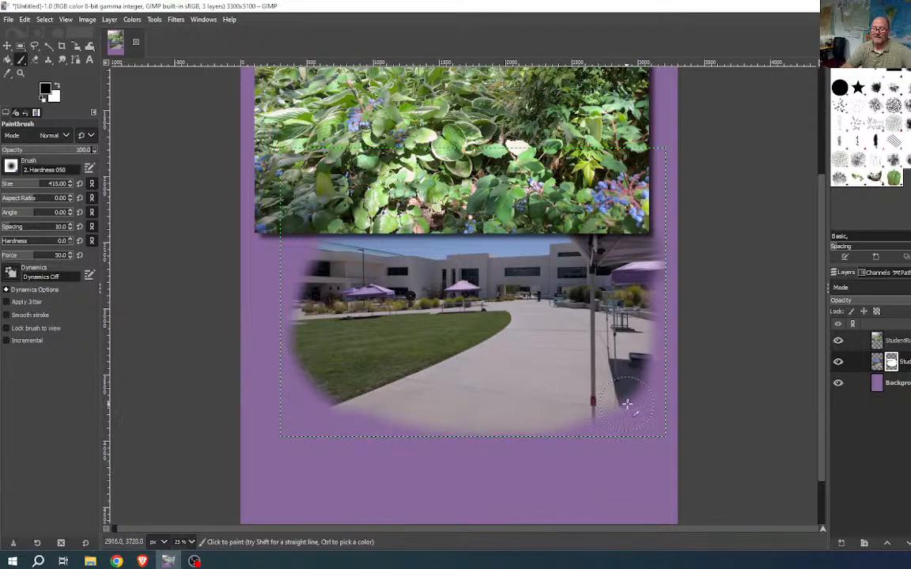
left_click_drag(626, 407, 464, 462)
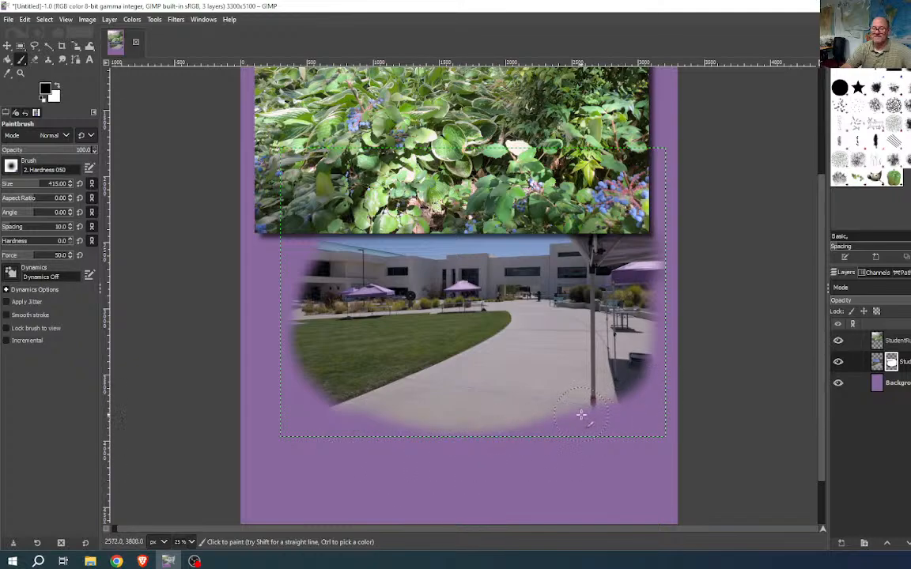
left_click_drag(583, 417, 377, 453)
left_click_drag(312, 393, 411, 431)
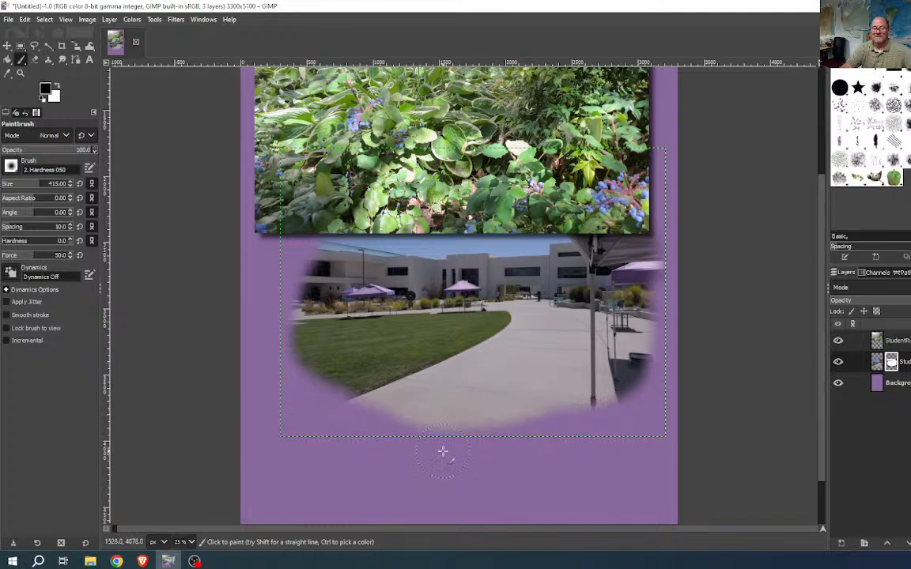
key("ctrl+z")
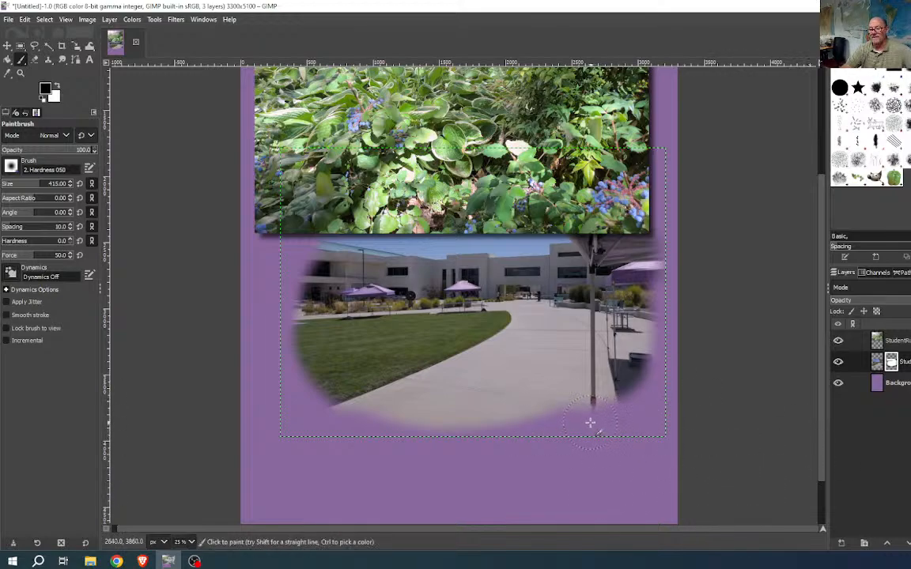
mouse_move(634, 397)
left_mouse_down()
mouse_move(670, 334)
mouse_move(622, 395)
mouse_move(590, 419)
left_mouse_up()
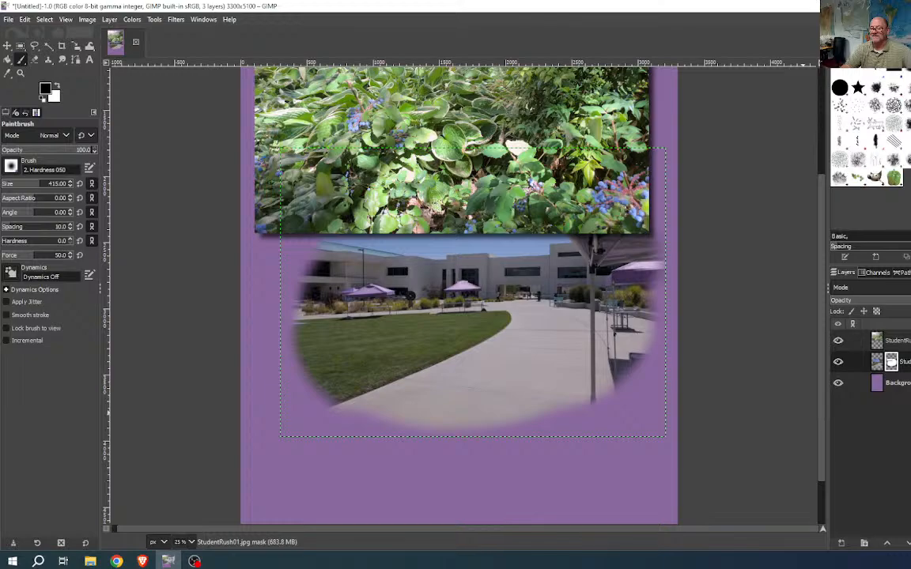
- Delete the painted mask, add a Black (full transparency) mask, and choose Ellipse Select
left_click(893, 361)
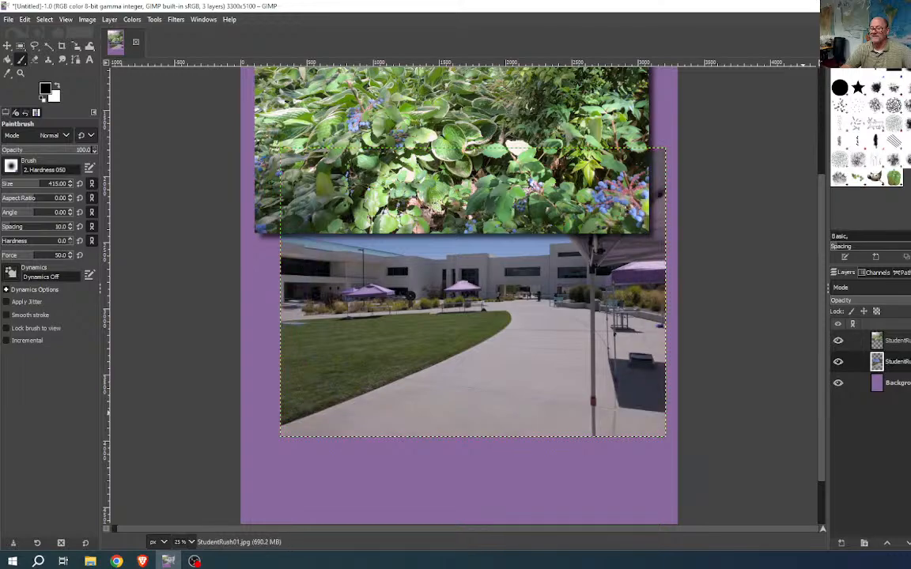
left_click(910, 543)
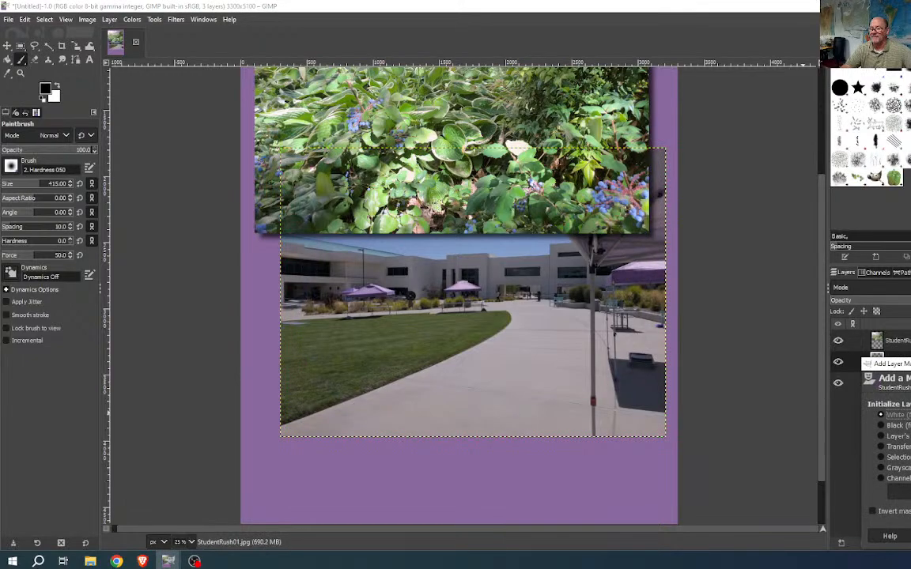
left_click(901, 425)
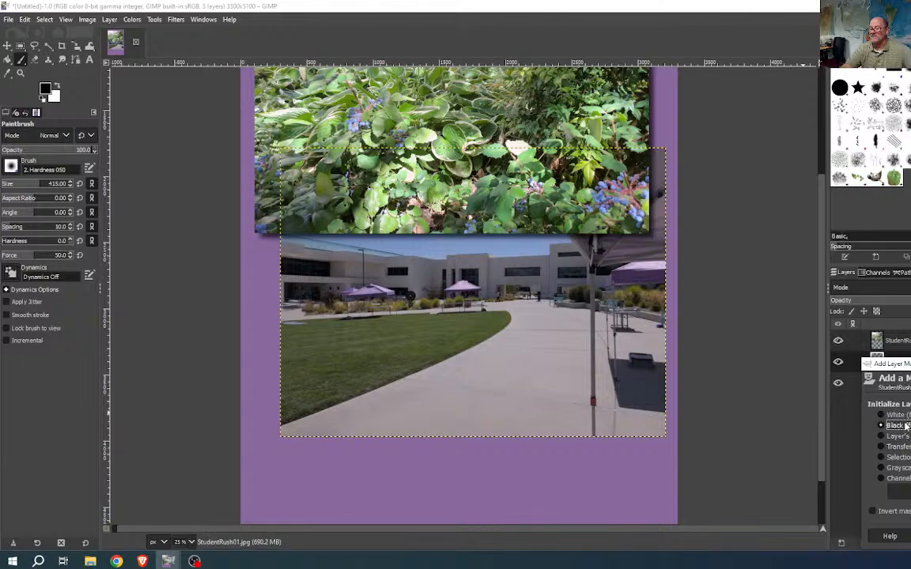
left_click(910, 536)
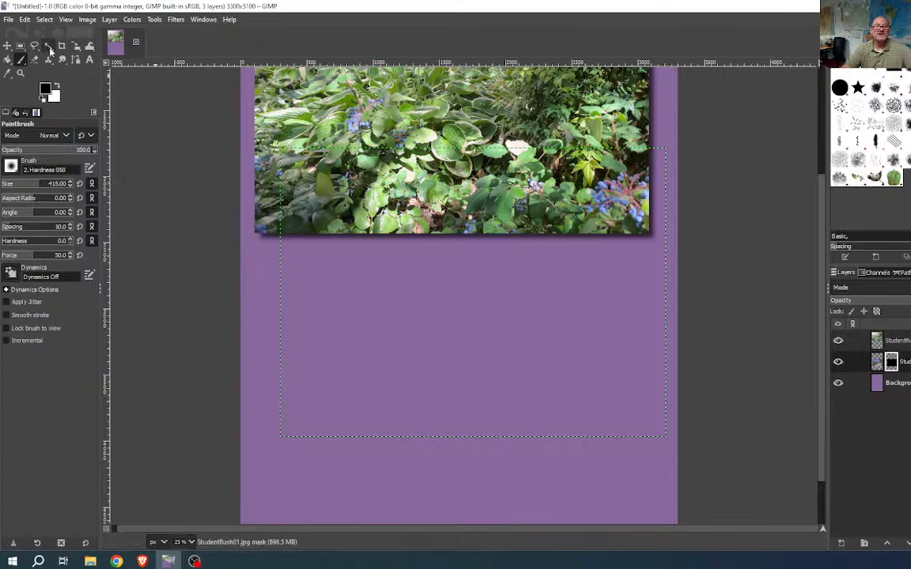
left_click(21, 47)
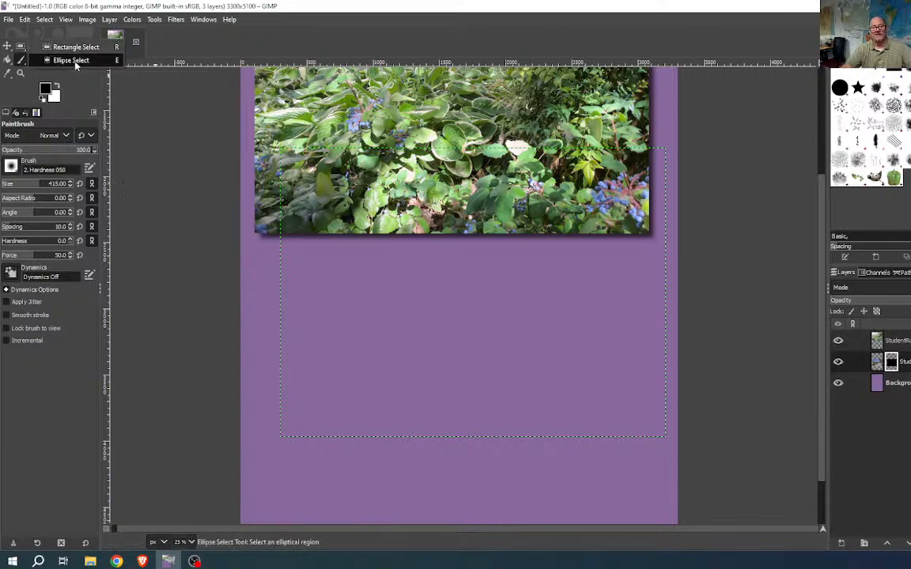
left_click(70, 60)
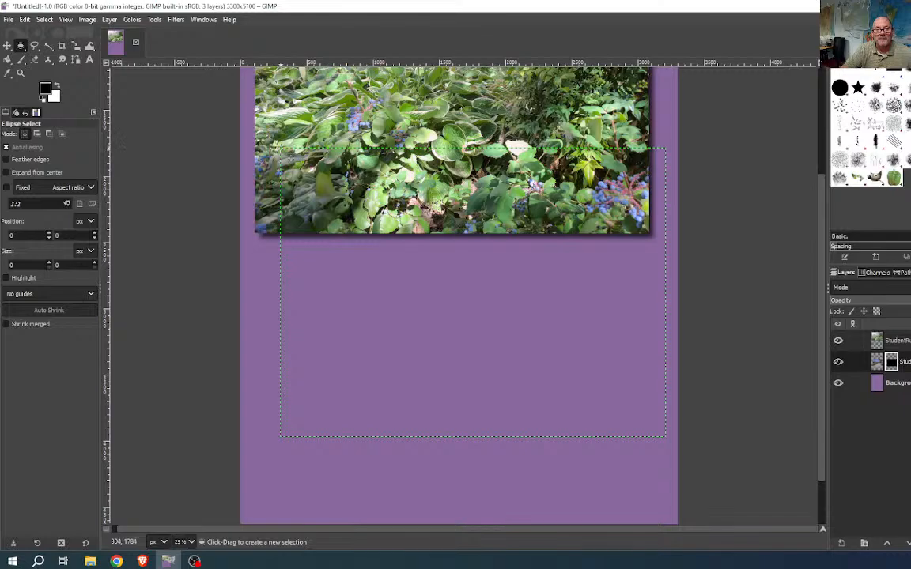
- Draw an oval selection over the lower page area and adjust its top and side edges
left_click_drag(281, 148, 666, 437)
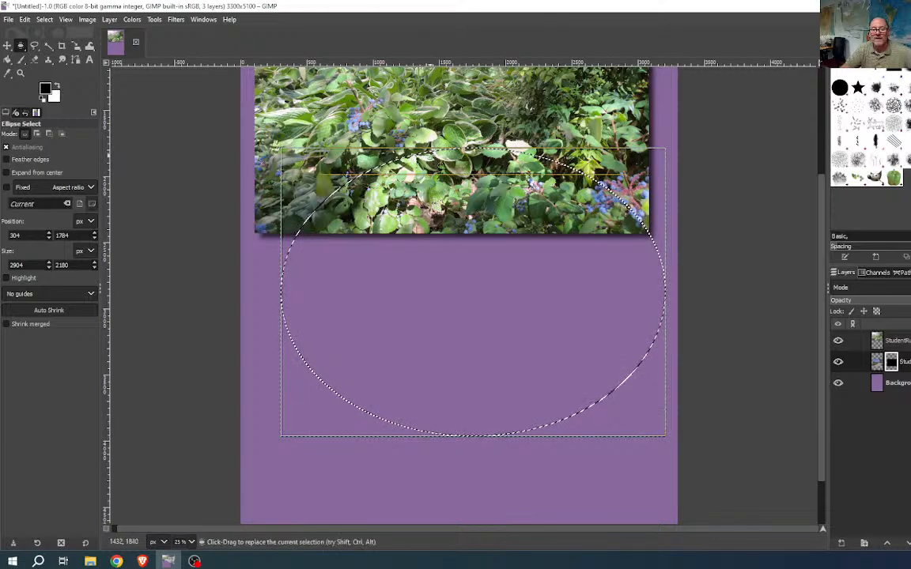
mouse_move(431, 156)
left_mouse_down()
mouse_move(430, 176)
mouse_move(431, 157)
left_mouse_up()
mouse_move(297, 308)
left_mouse_down()
mouse_move(305, 307)
mouse_move(297, 307)
left_mouse_up()
left_click_drag(656, 303, 654, 309)
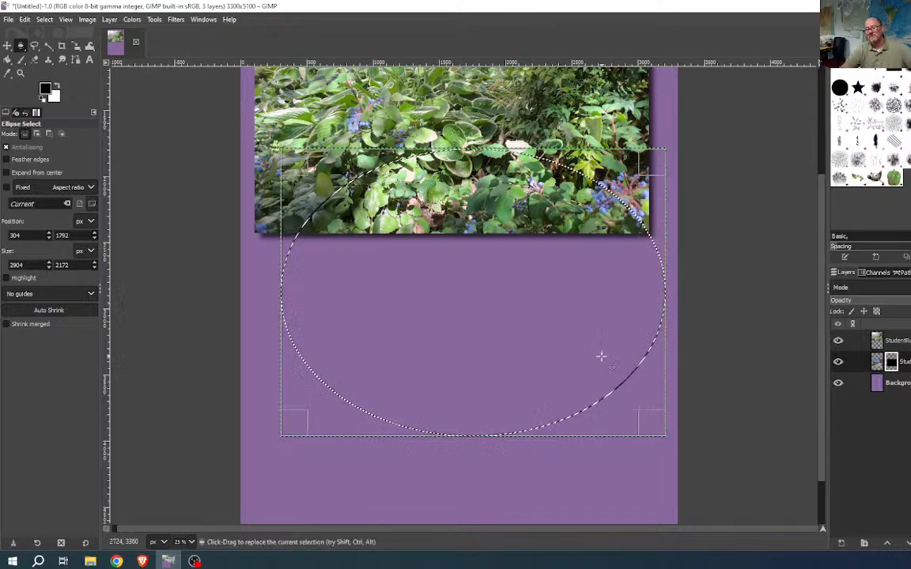
left_click(552, 374)
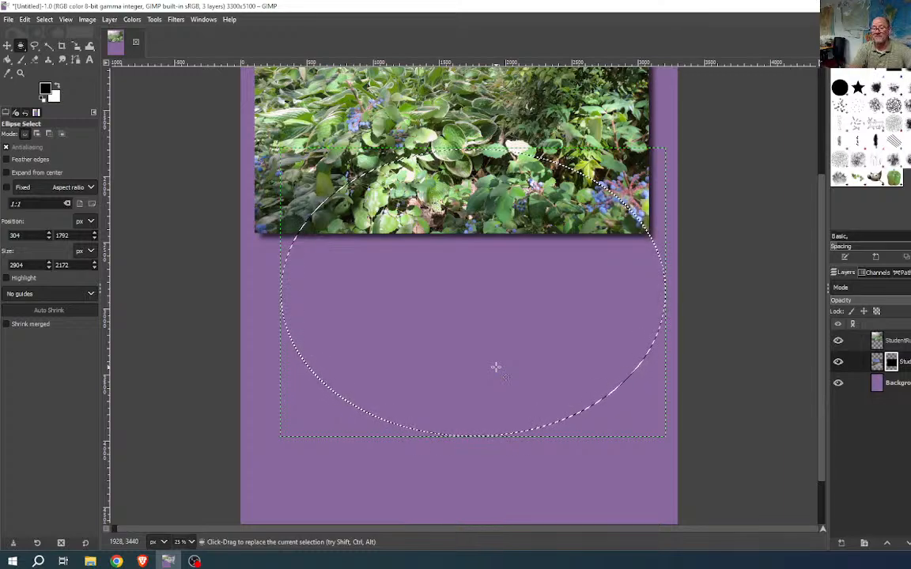
- Clear the mask inside the oval, deselect, restore the selection, and clear it again
key("Delete")
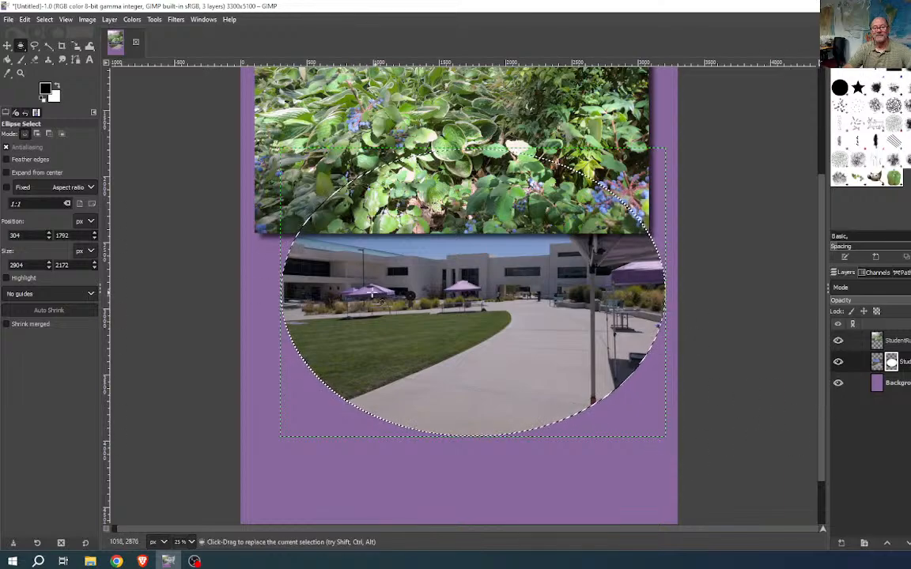
key("ctrl")
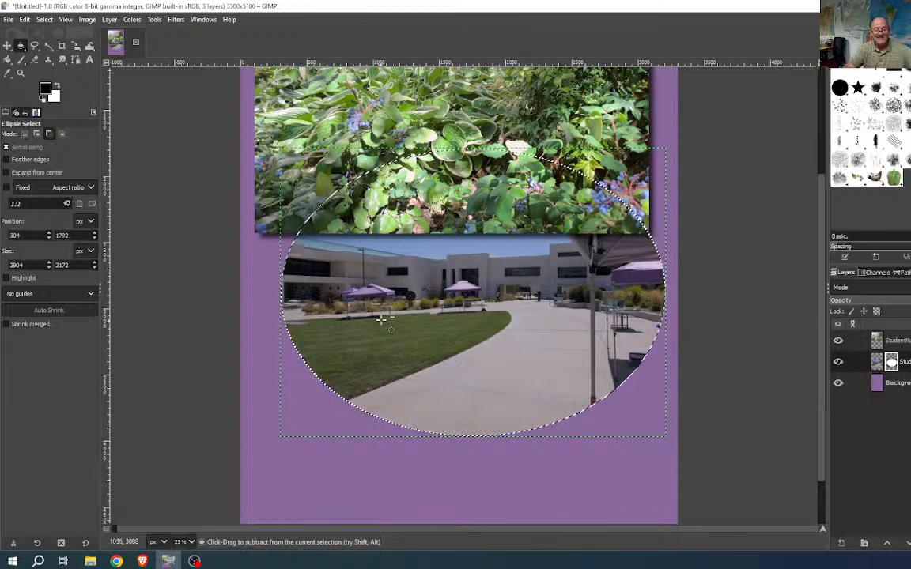
key("ctrl+shift+a")
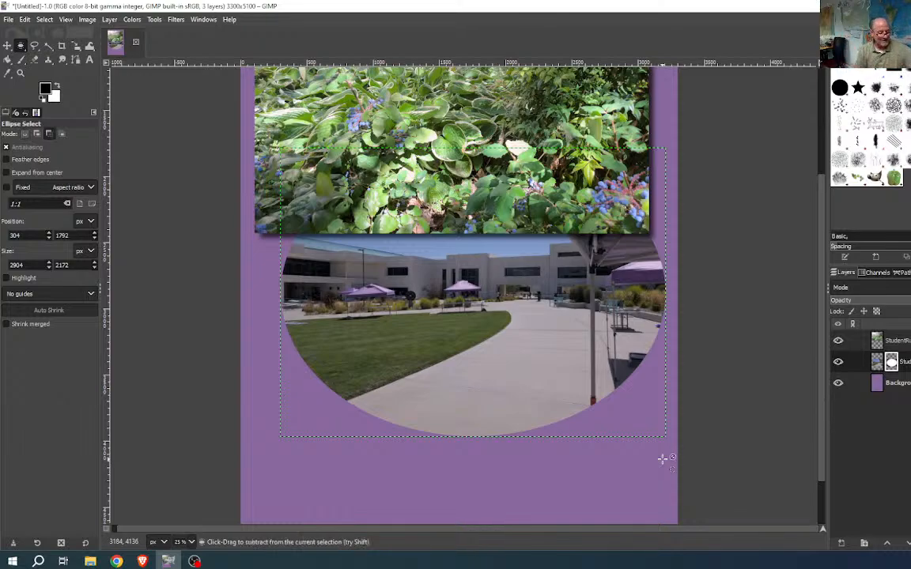
key("ctrl+z")
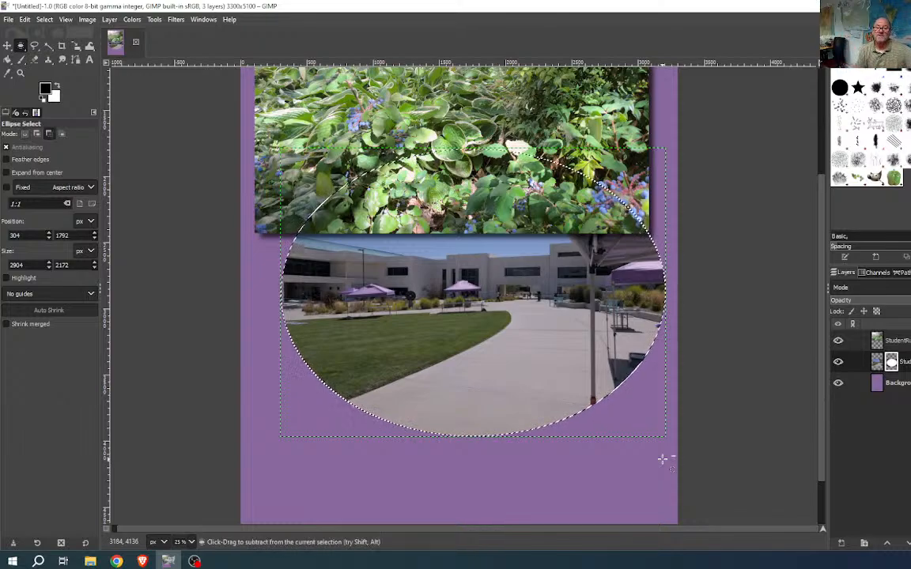
key("Delete")
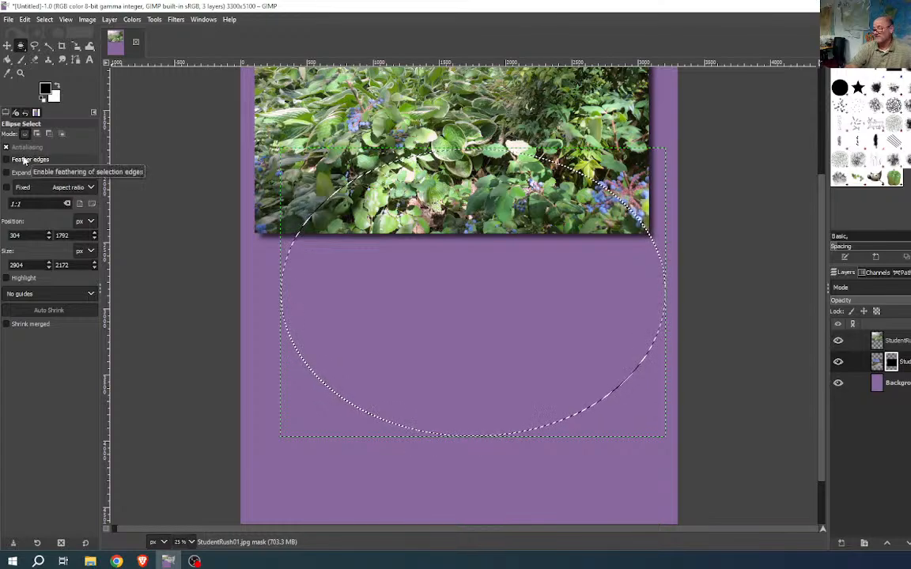
left_click(45, 20)
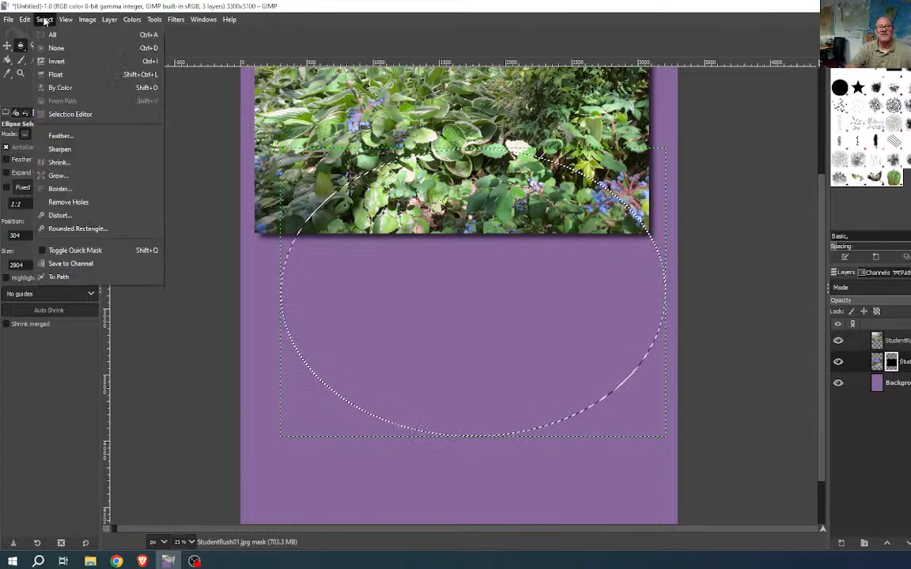
left_click(68, 138)
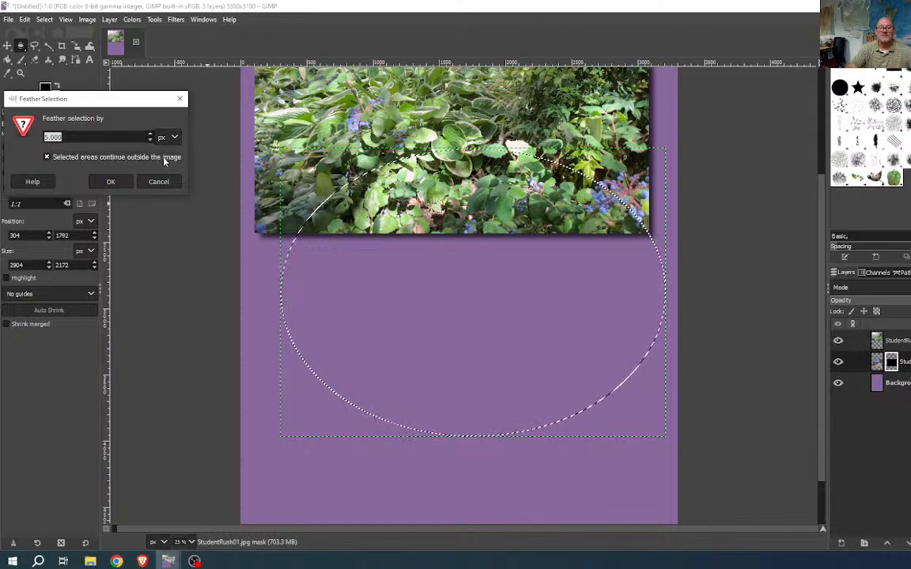
left_click(47, 156)
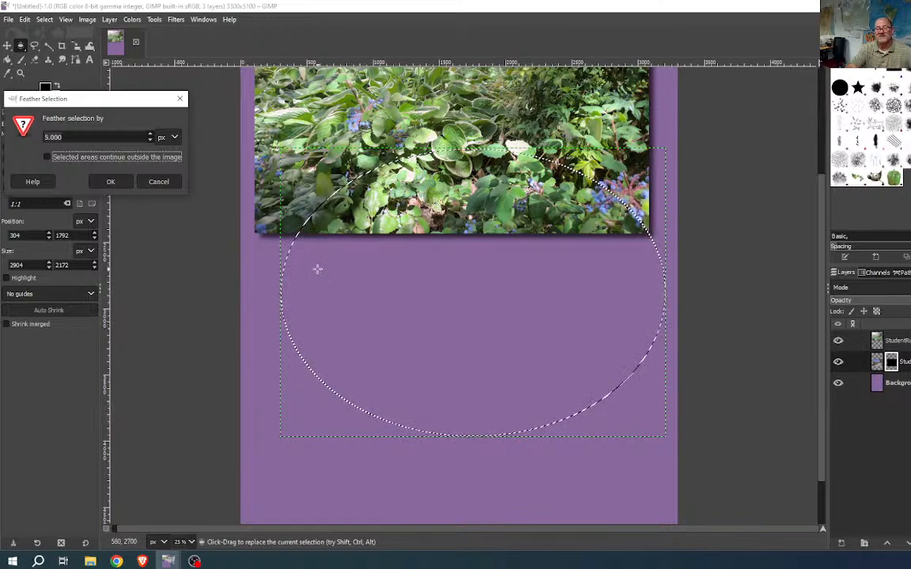
left_click(158, 181)
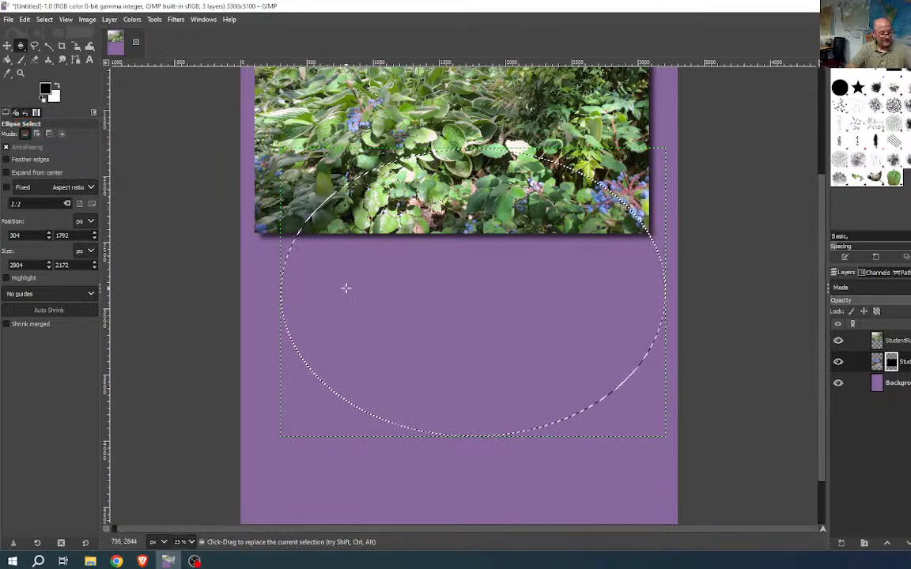
- Deselect, draw a new ellipse, and drag its edges in to about 2588 × 1740 px
key("ctrl+shift+a")
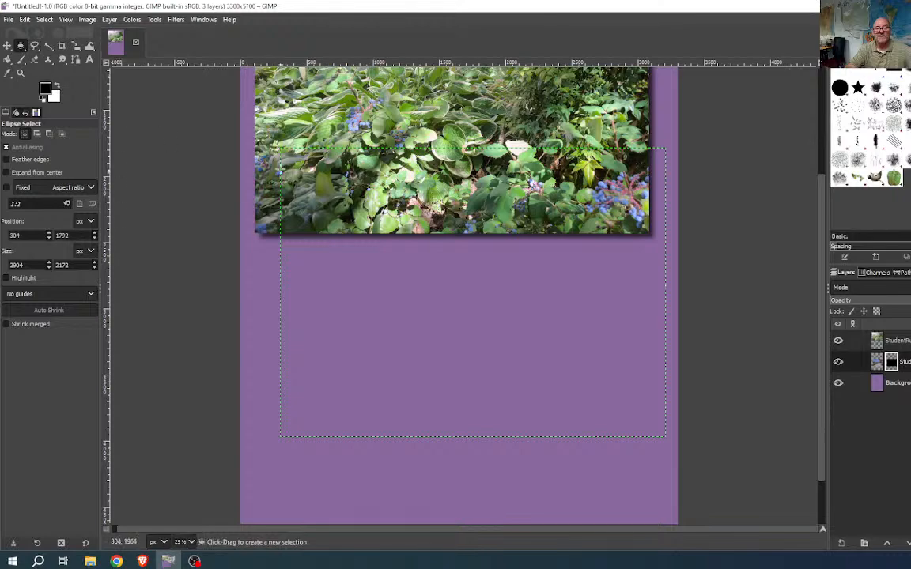
left_click_drag(280, 148, 667, 436)
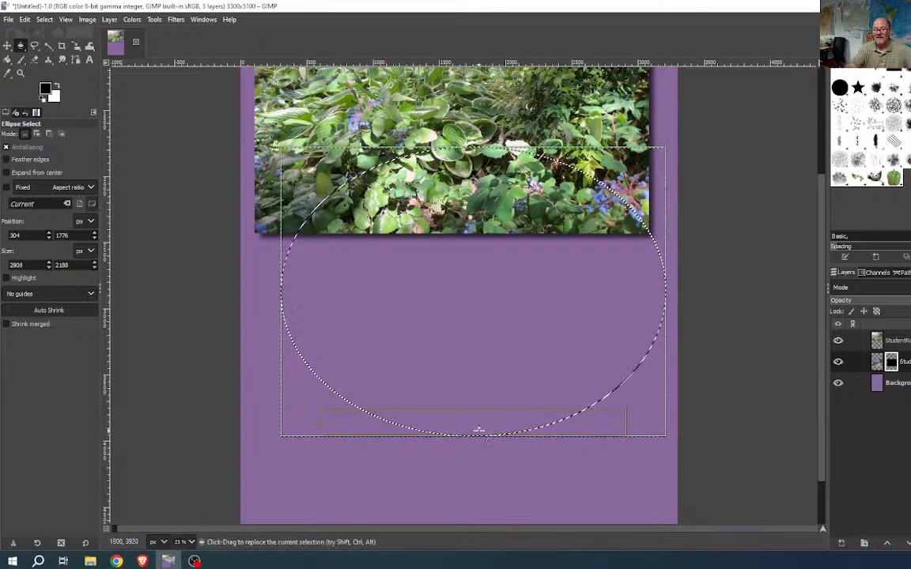
left_click_drag(478, 434, 480, 404)
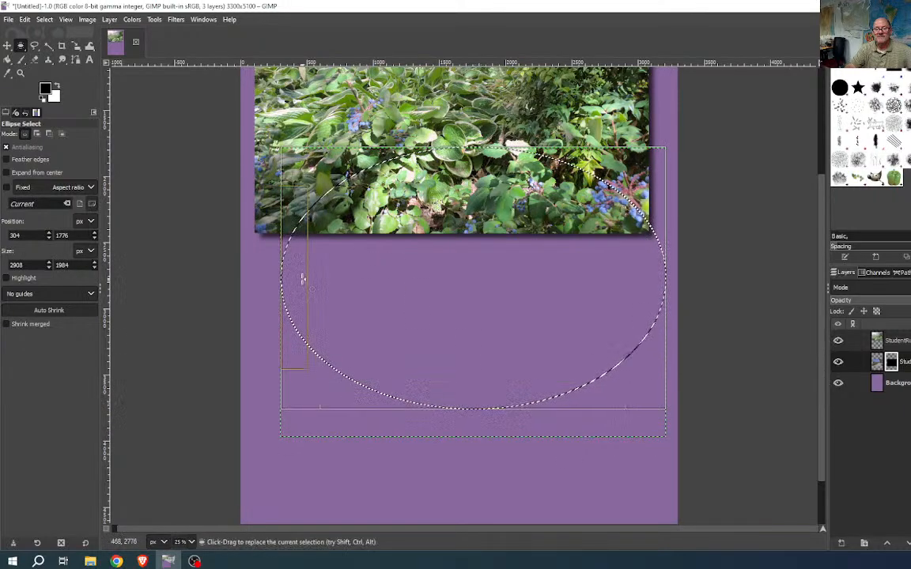
left_click_drag(302, 274, 320, 275)
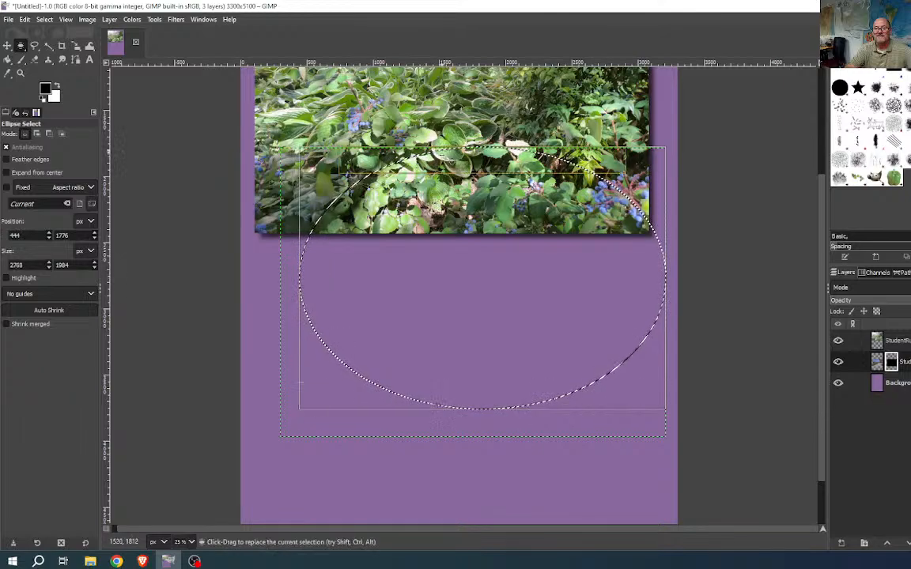
left_click_drag(573, 147, 575, 169)
left_click_drag(664, 273, 627, 274)
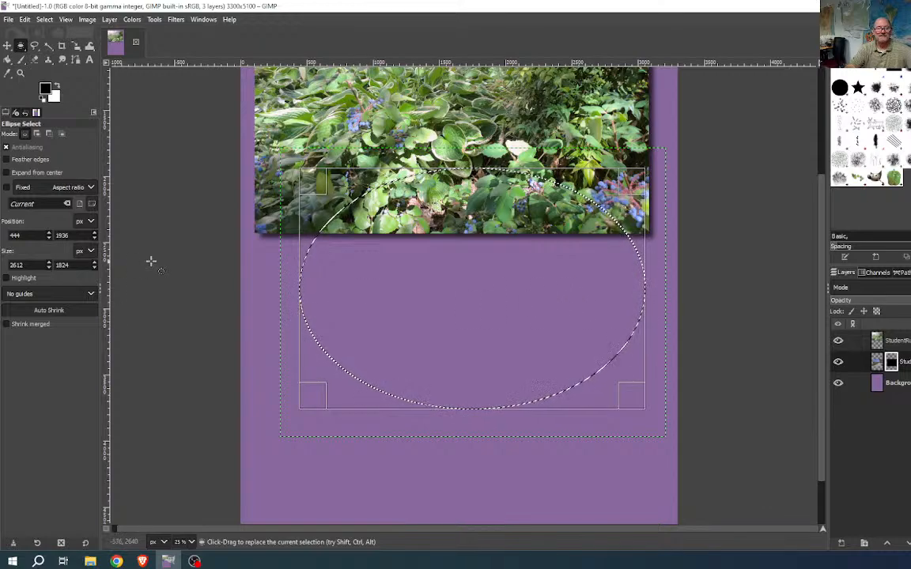
left_click_drag(628, 273, 625, 271)
left_click_drag(470, 184, 470, 187)
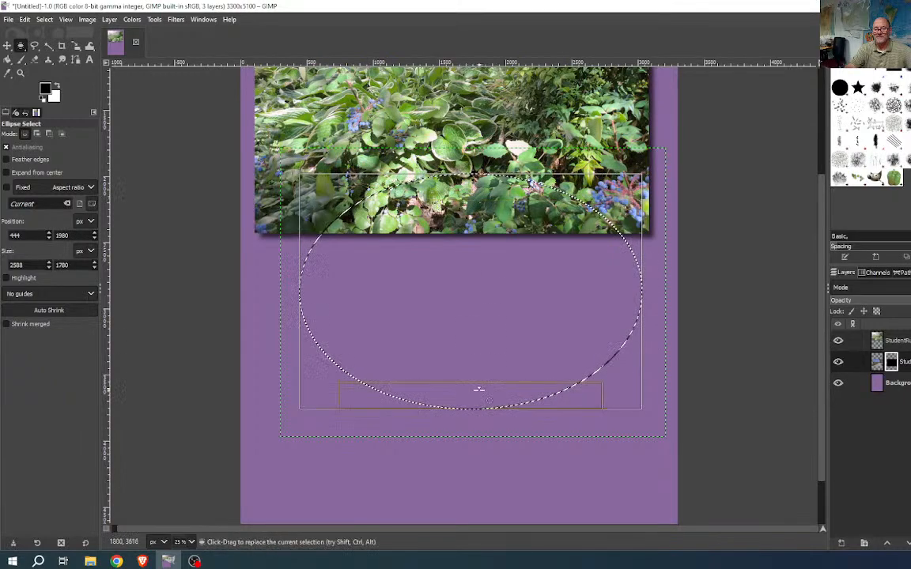
left_click_drag(478, 395, 483, 390)
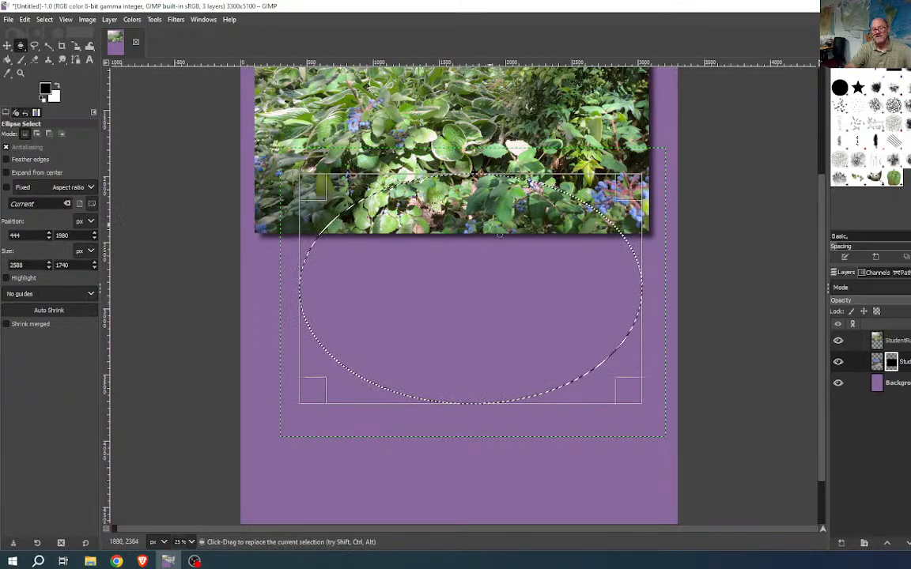
- Feather the oval selection by 25 px with Select > Feather, then clear the mask inside it
left_click(44, 19)
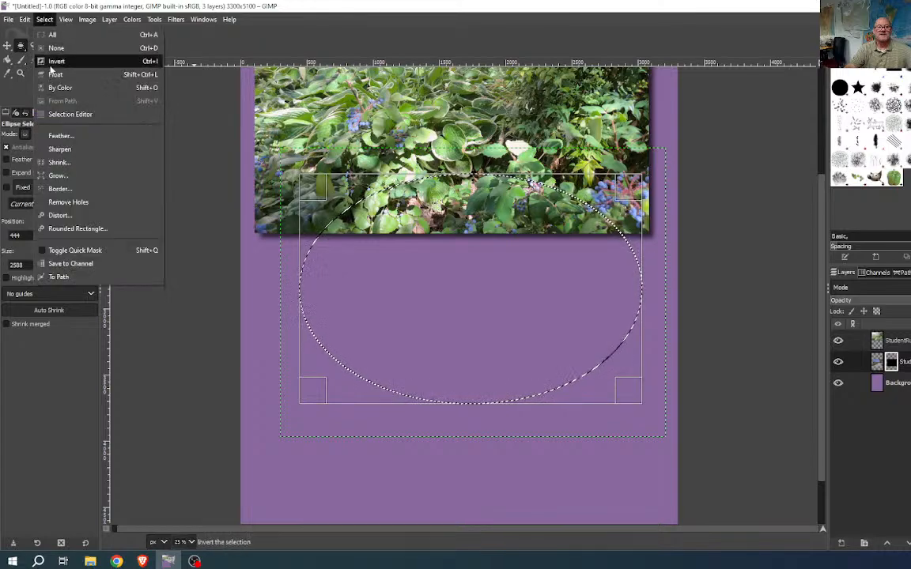
left_click(55, 134)
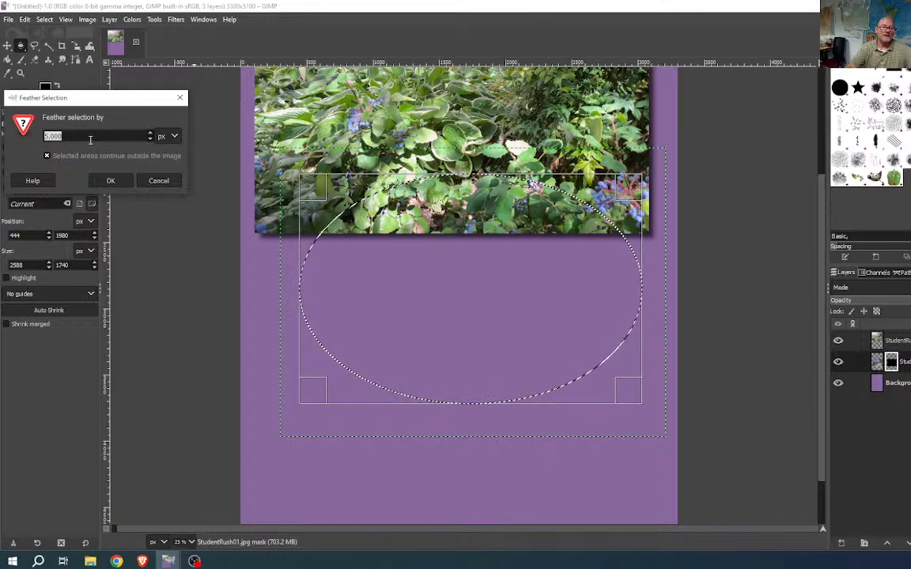
type("25")
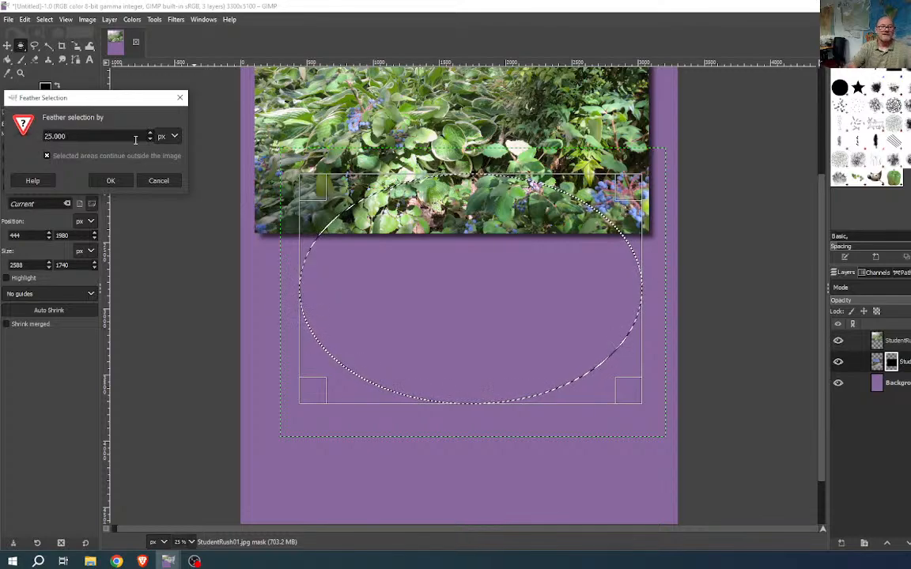
left_click(111, 181)
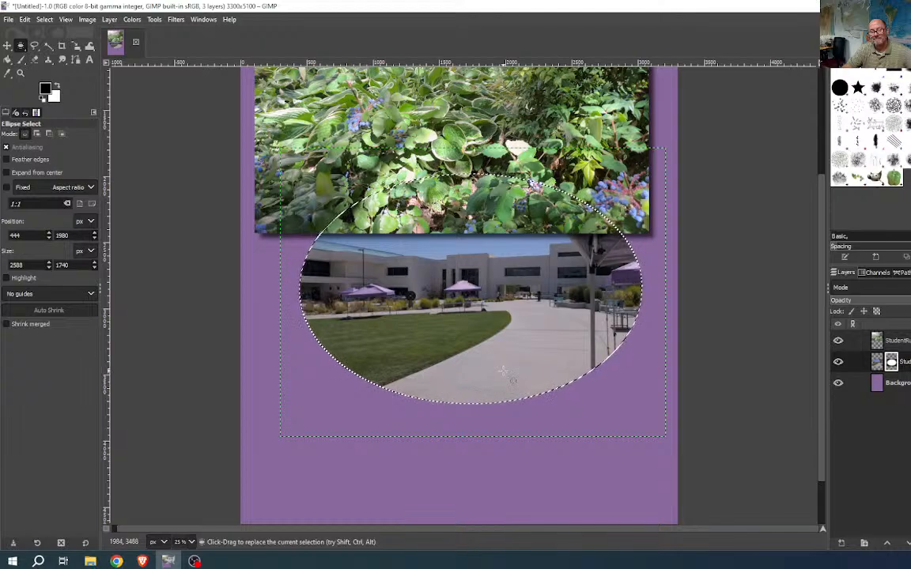
key("Delete")
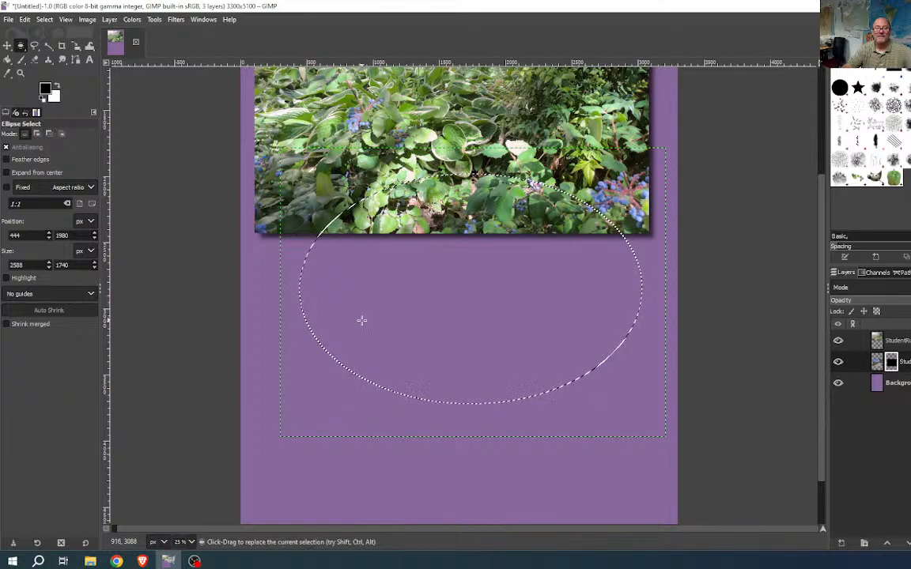
- Clear the selection and enable Ellipse Select's Feather edges option with a 25 px radius
key("ctrl+shift+a")
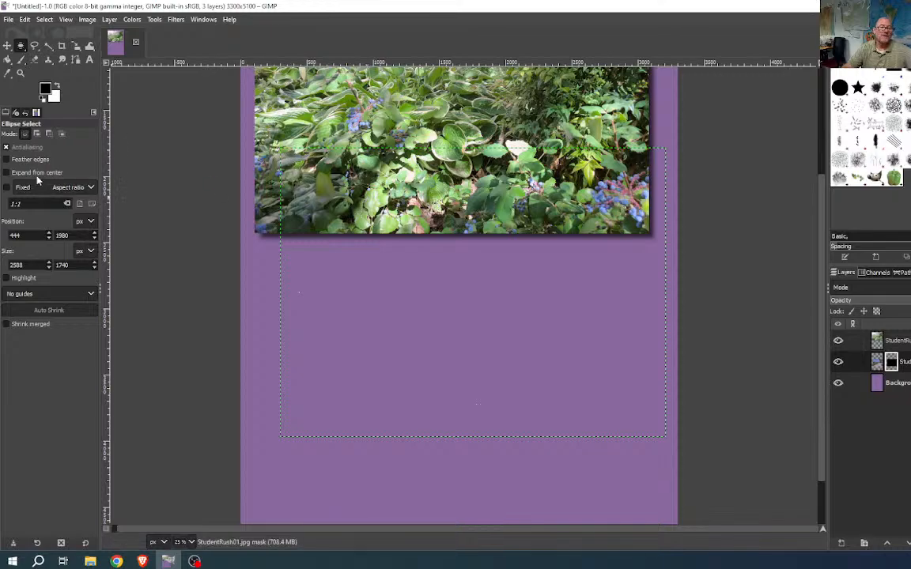
left_click(7, 160)
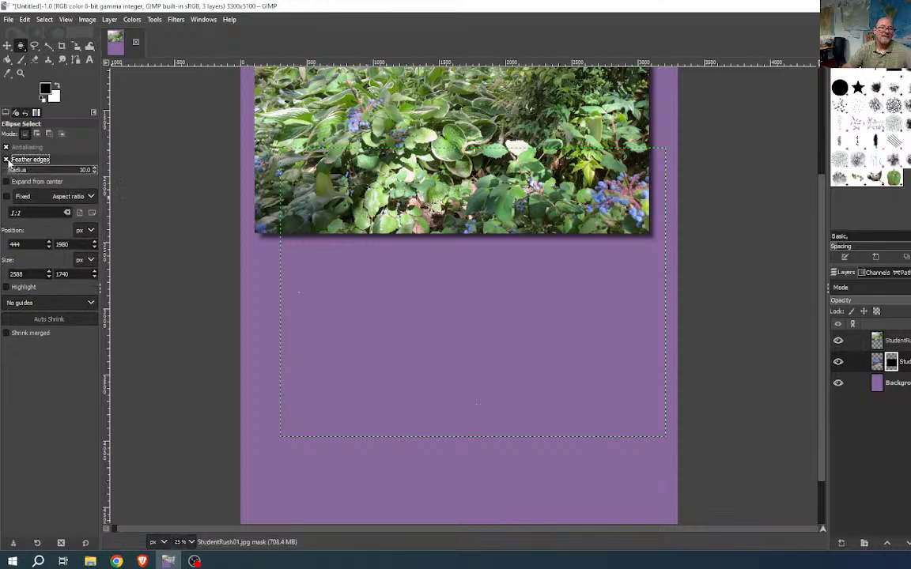
left_click(75, 170)
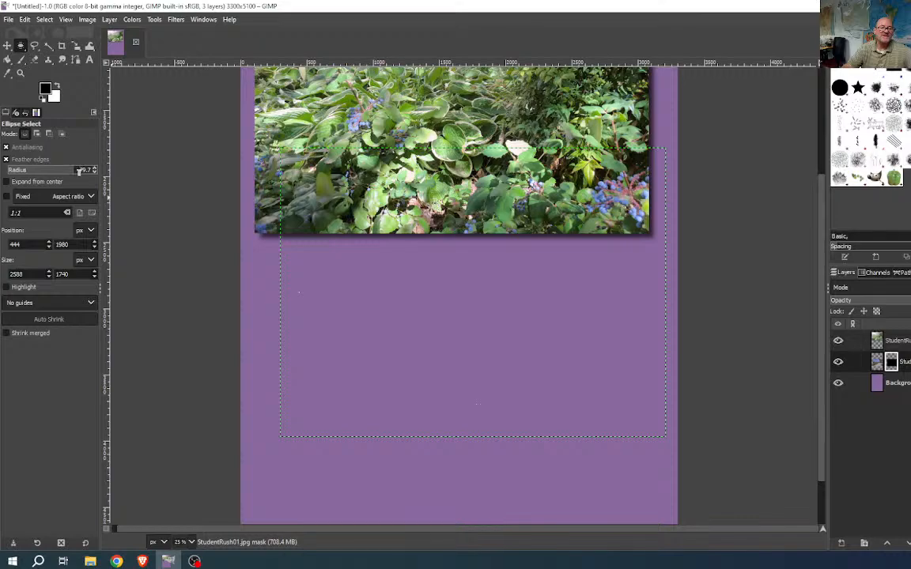
left_click_drag(66, 173, 28, 172)
type("25")
key("Return")
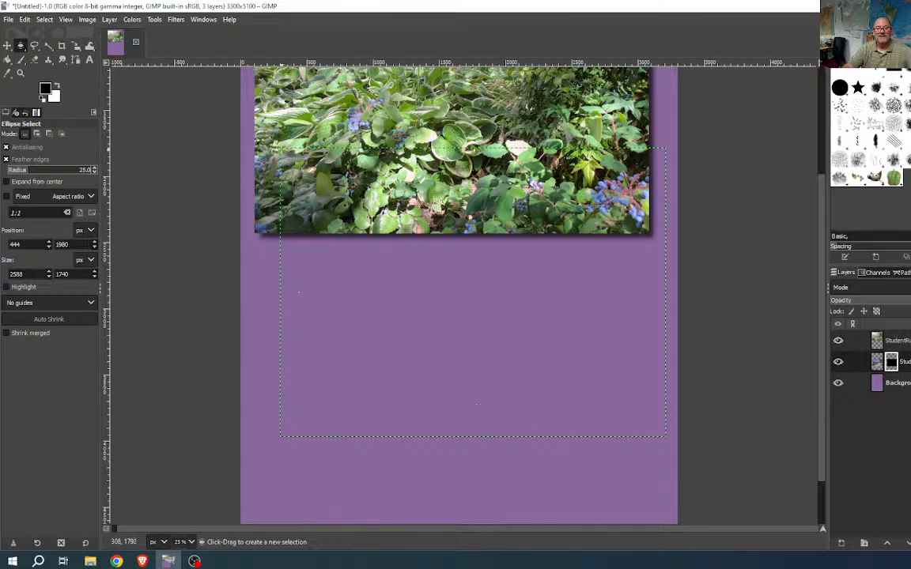
- Draw a 2908 × 2188 px feathered oval over the lower page and fill the mask to reveal the campus photo
left_click_drag(281, 148, 666, 437)
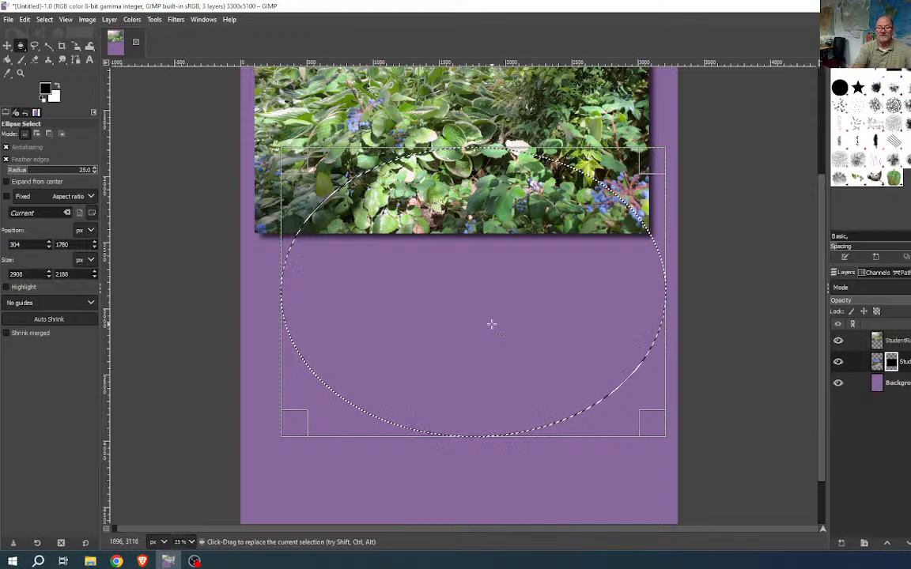
key("ctrl+period")
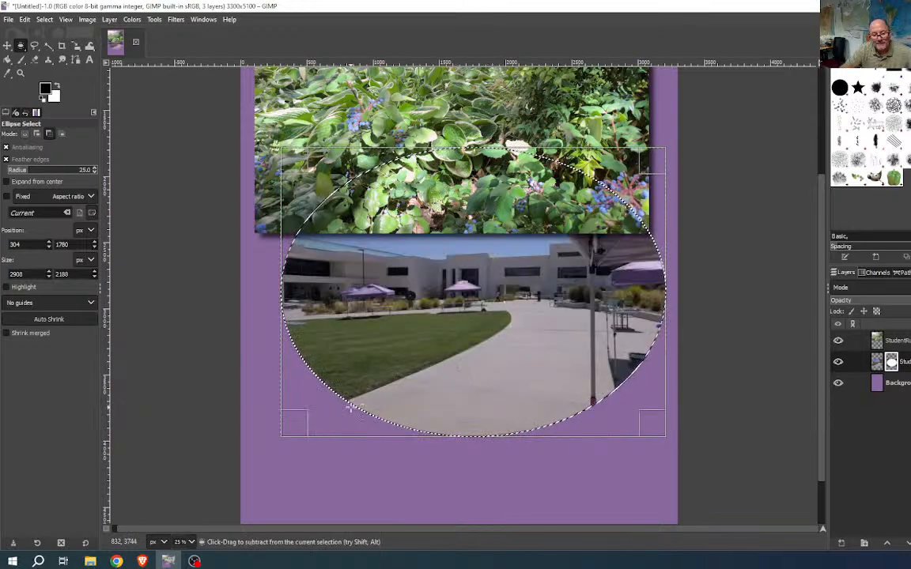
scroll(353, 408, "up", 9)
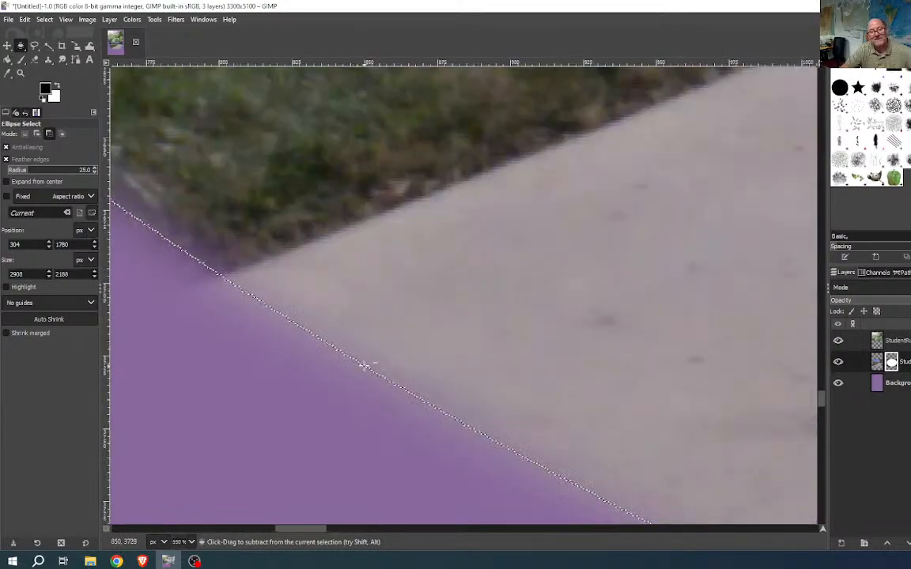
scroll(366, 366, "up", 4)
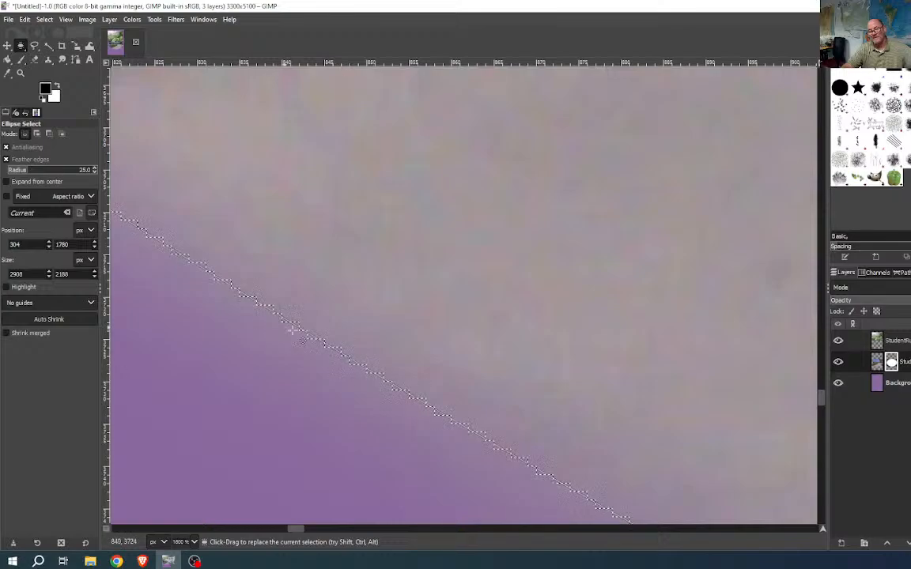
scroll(412, 372, "down", 8)
scroll(534, 405, "down", 4)
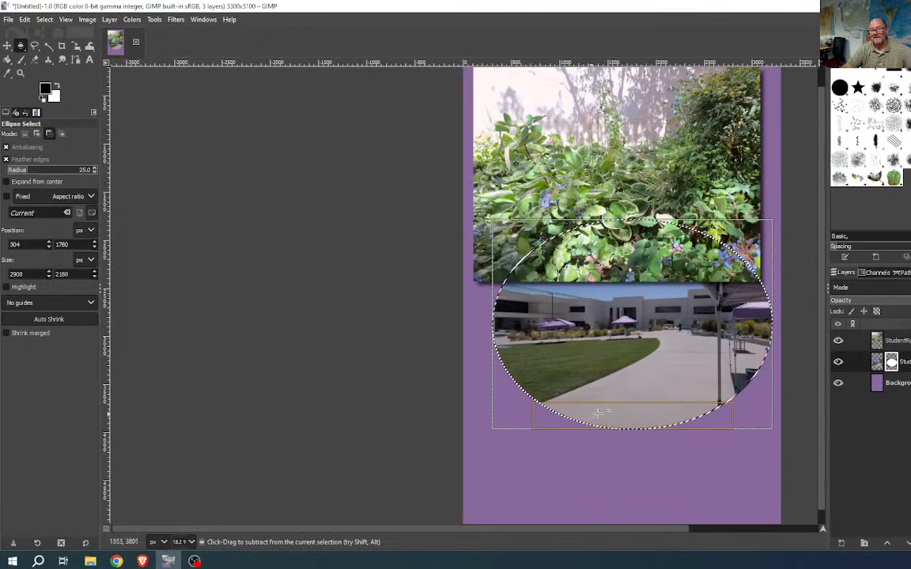
key("ctrl")
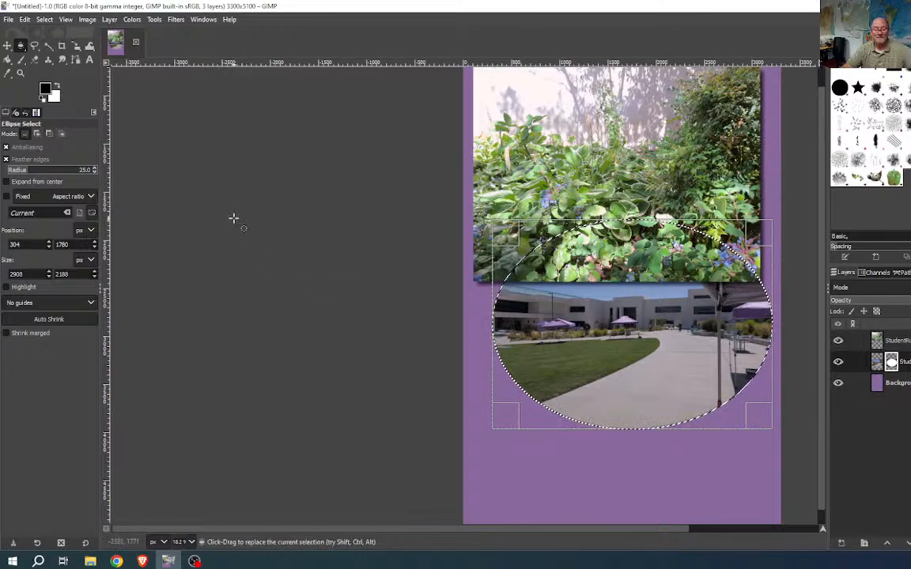
- Undo the mask fill and raise the ellipse feather radius to 75 px
key("ctrl")
key("ctrl+z")
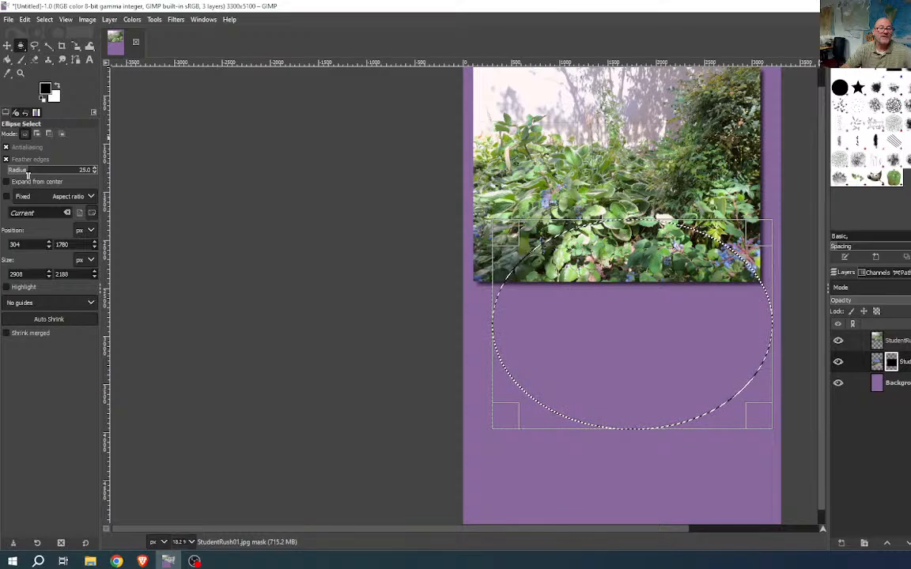
left_click(55, 175)
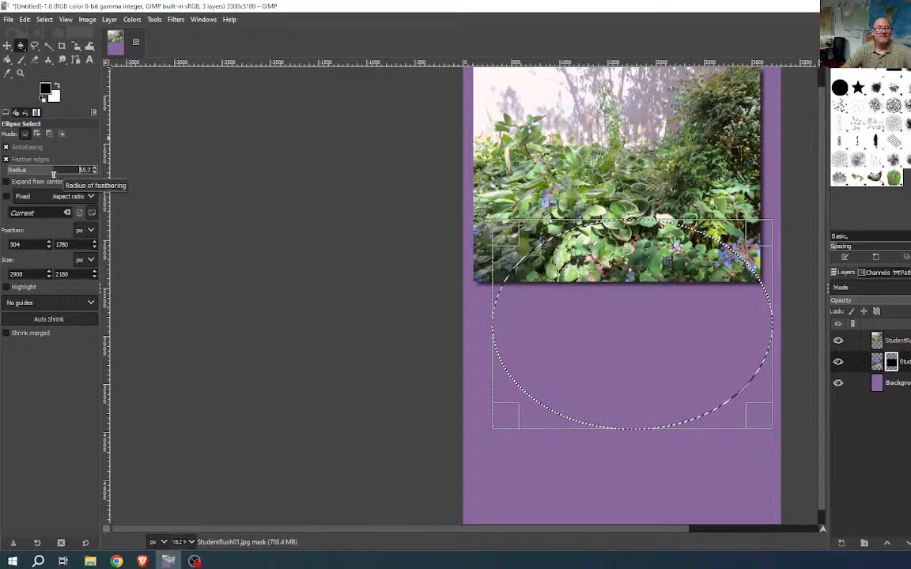
left_click(80, 170)
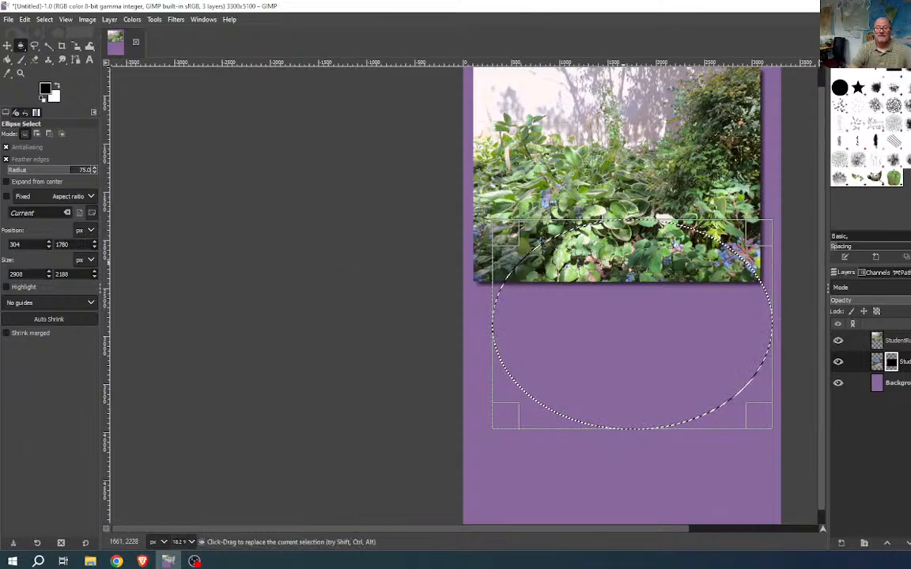
left_click_drag(582, 336, 399, 336)
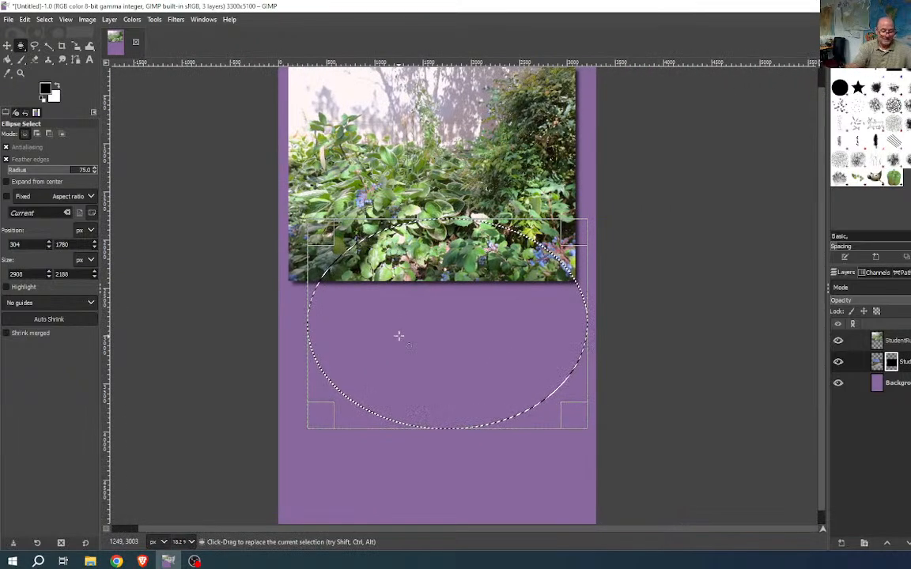
- Refill the oval on the mask, revealing the campus photo with a 75 px soft edge
key("ctrl+period")
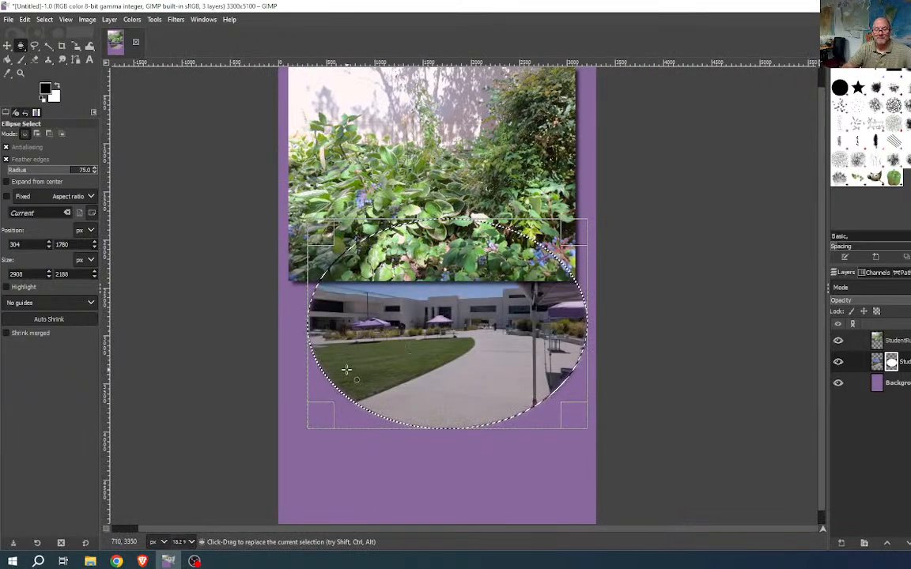
scroll(342, 401, "up", 6)
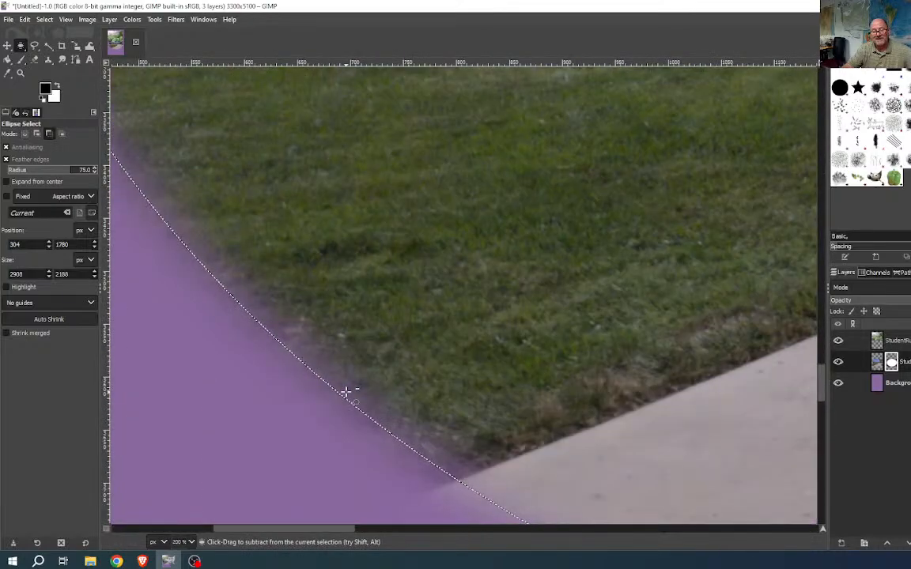
scroll(343, 401, "down", 6)
scroll(341, 390, "up", 9)
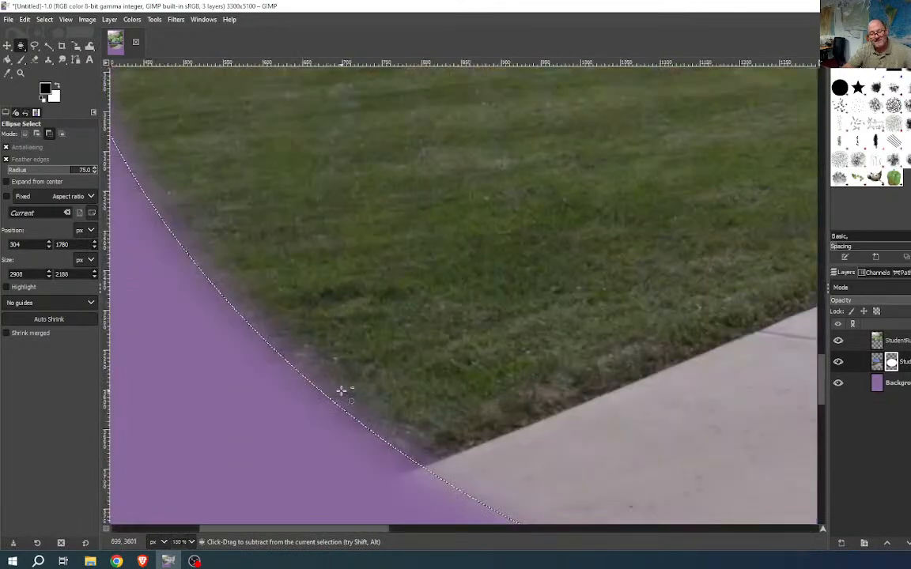
scroll(341, 391, "down", 6)
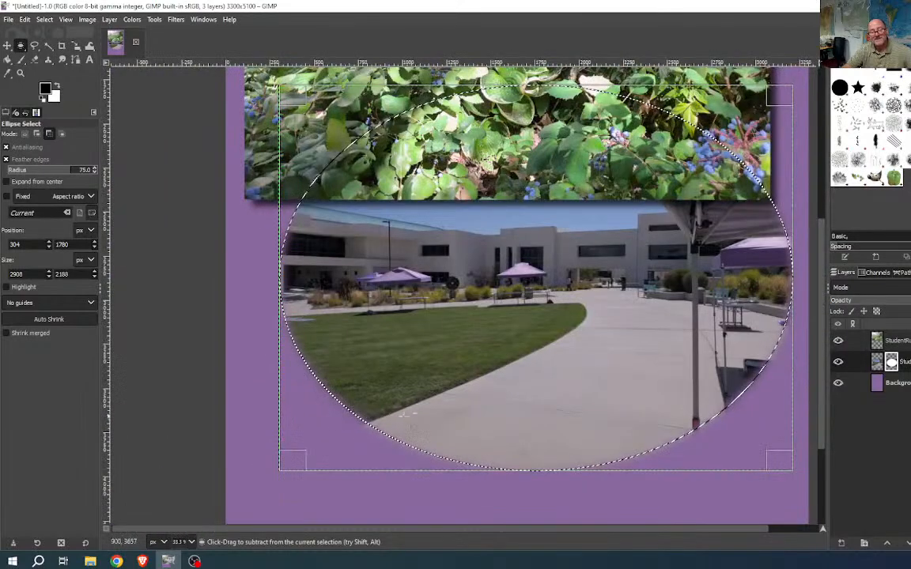
scroll(571, 406, "down", 3)
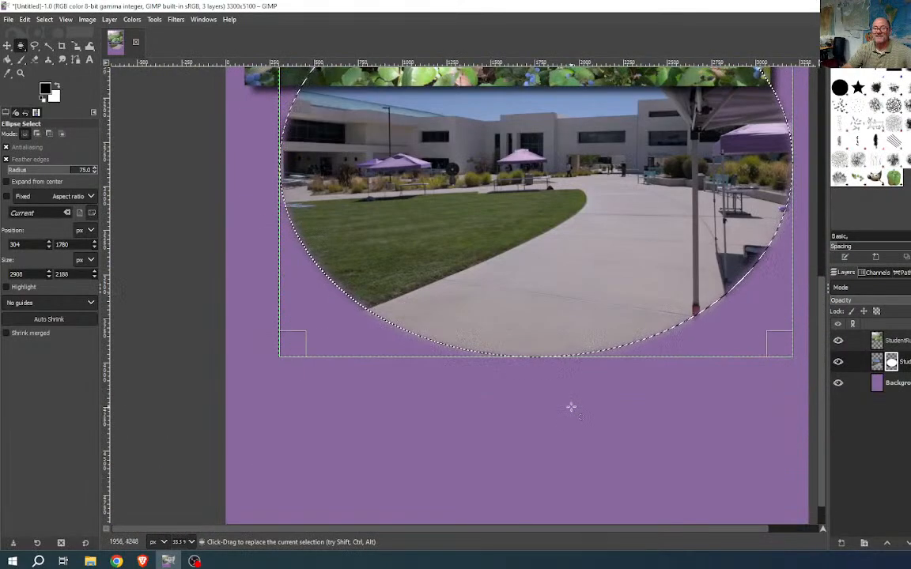
scroll(571, 407, "down", 1)
scroll(571, 406, "down", 1)
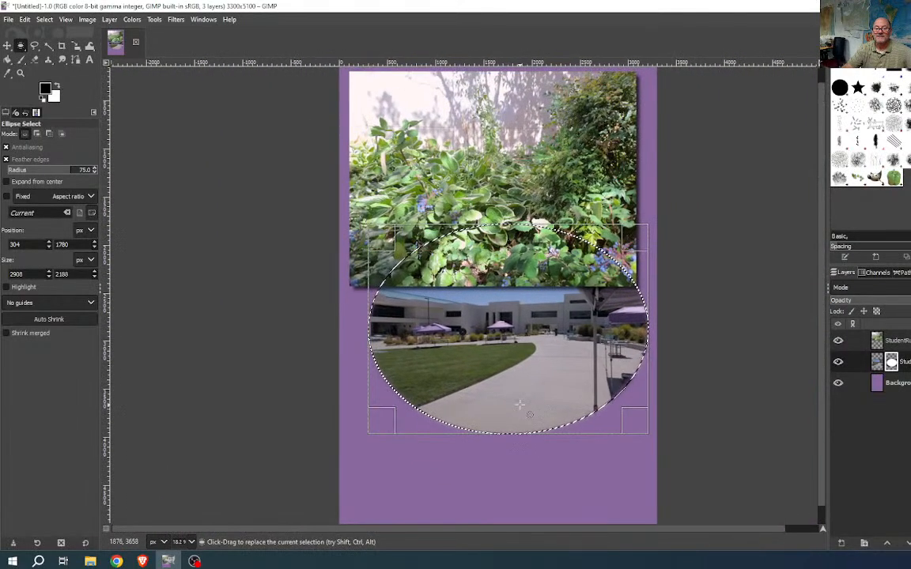
- Undo the reveal and preview the campus photo through a hard-edged oval with feather radius 0
key("ctrl")
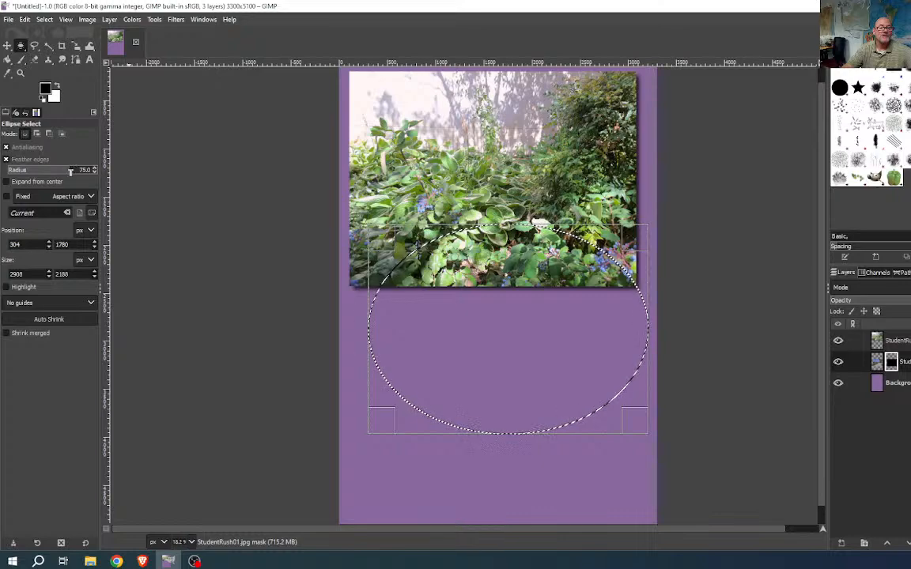
type("100")
key("Return")
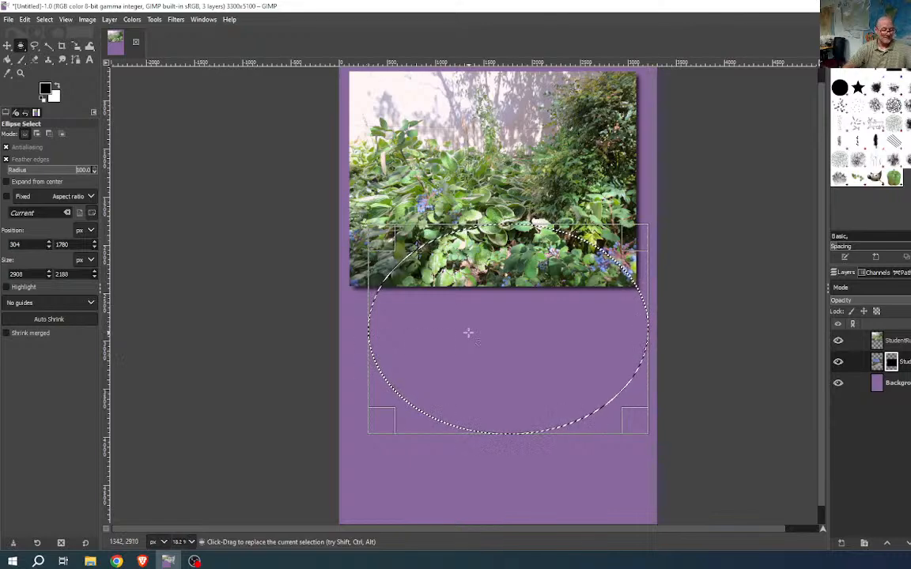
key("Delete")
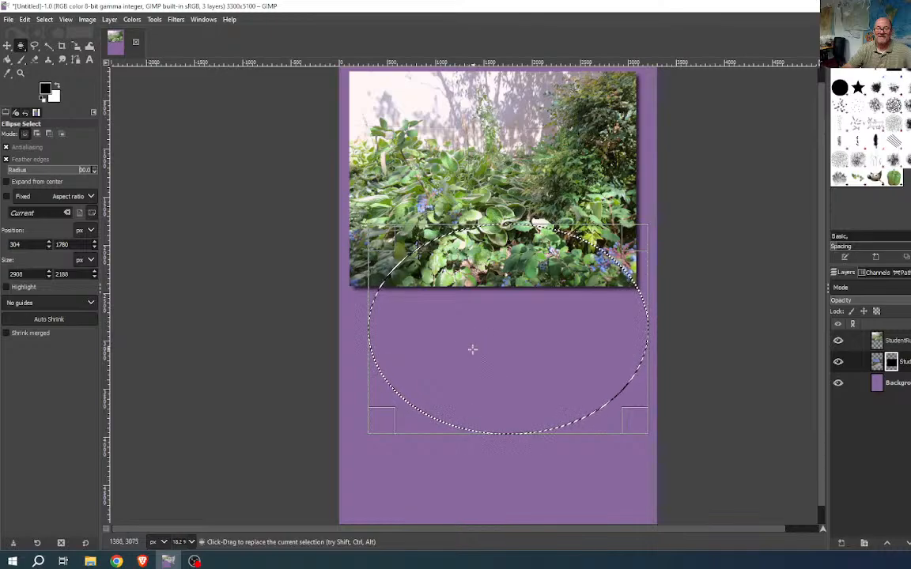
left_click_drag(473, 349, 452, 372)
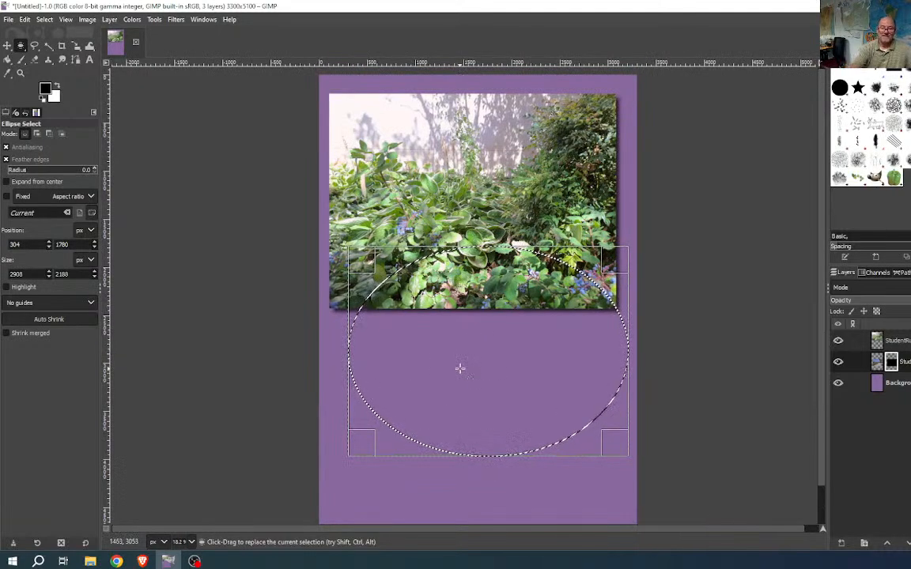
key("ctrl+period")
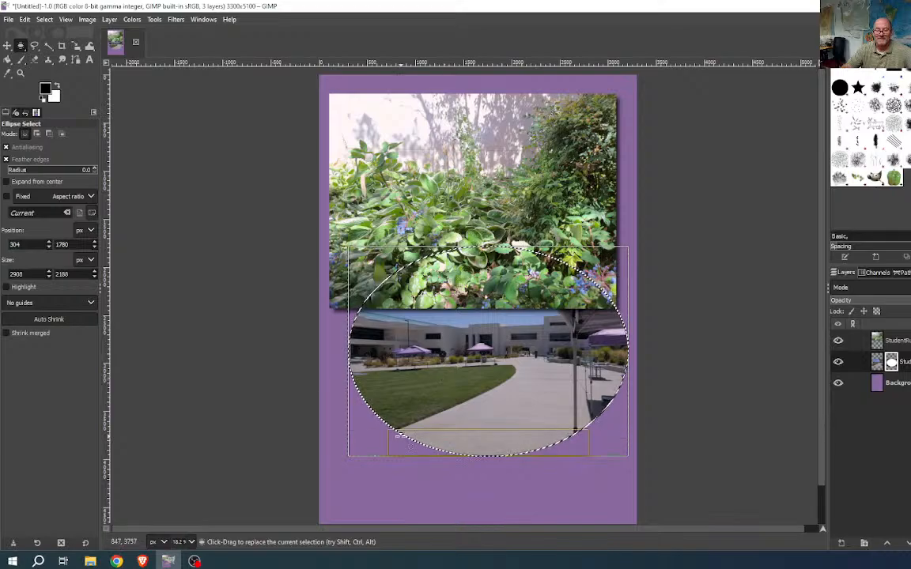
scroll(399, 431, "up", 5)
scroll(400, 432, "up", 1)
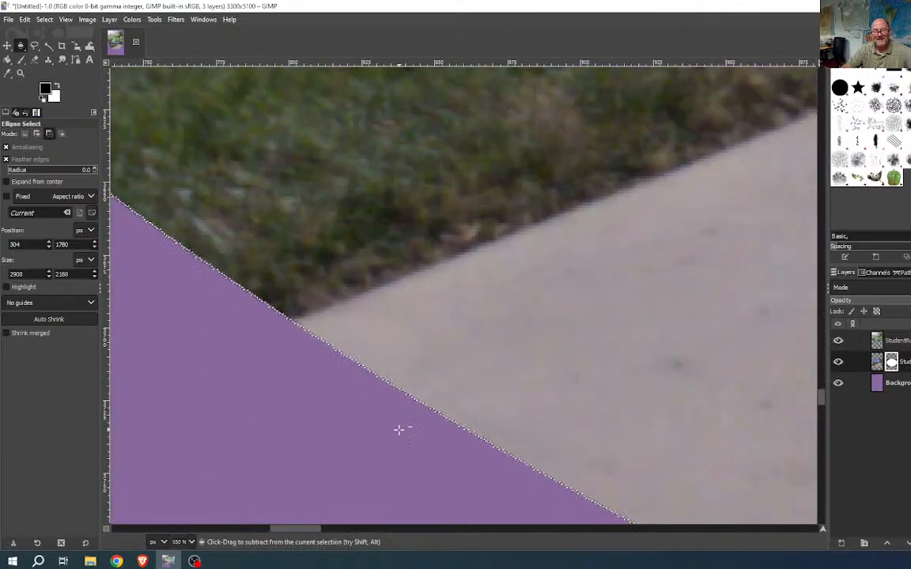
scroll(399, 432, "down", 6)
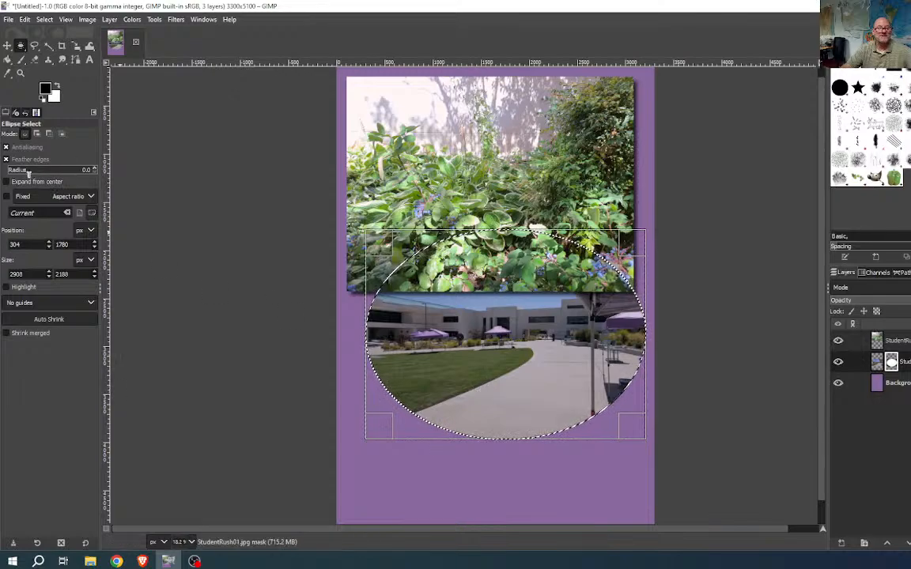
- Try the oval reveal at 100 px feathering, then undo it and deselect everything
left_click_drag(120, 174, 120, 172)
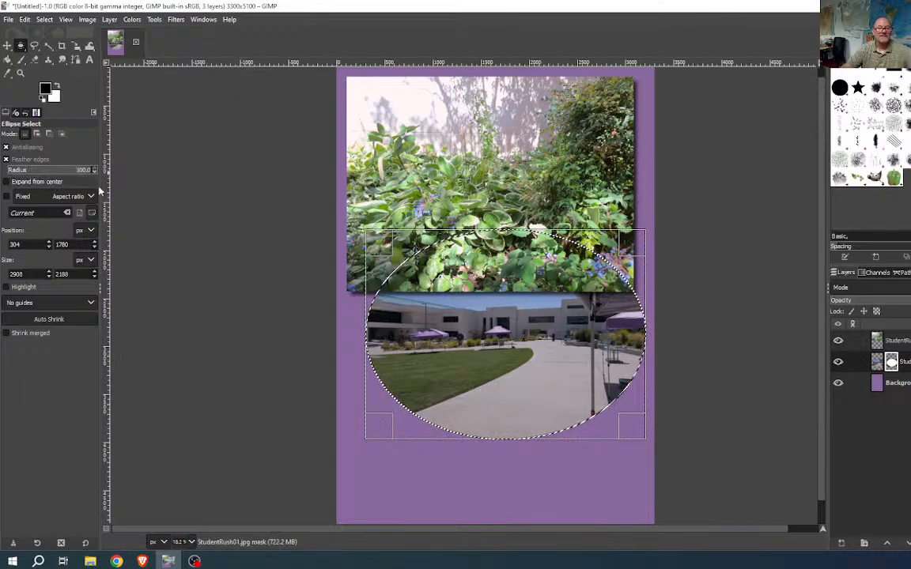
left_click(379, 338)
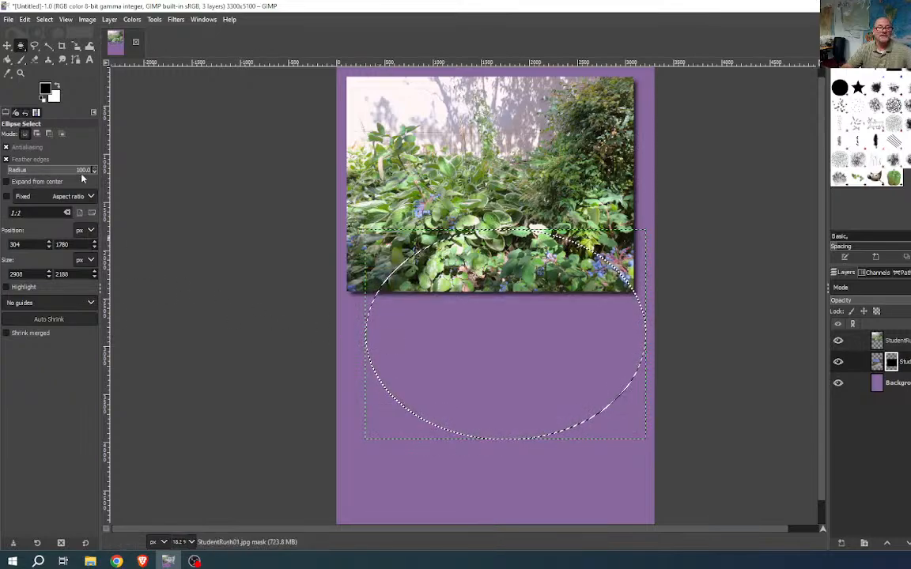
left_click_drag(473, 346, 419, 338)
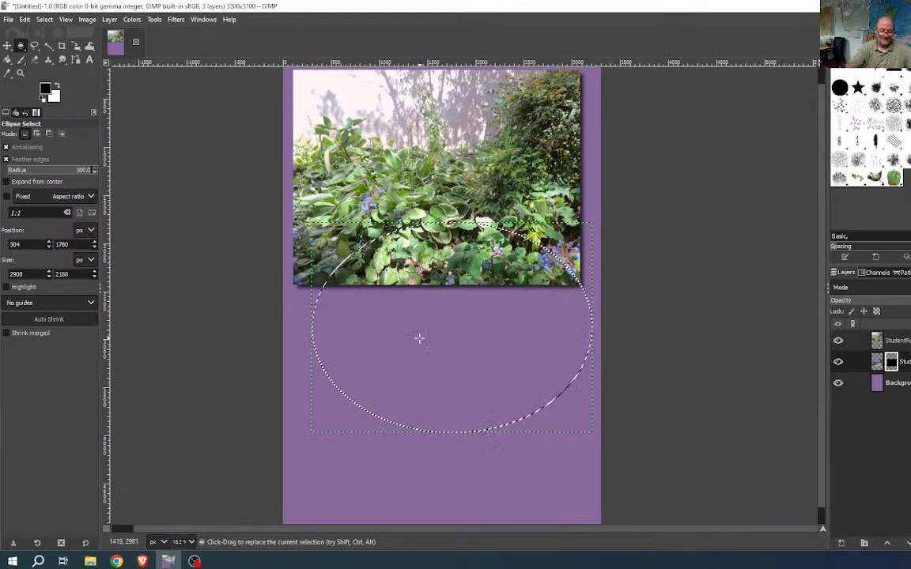
key("Delete")
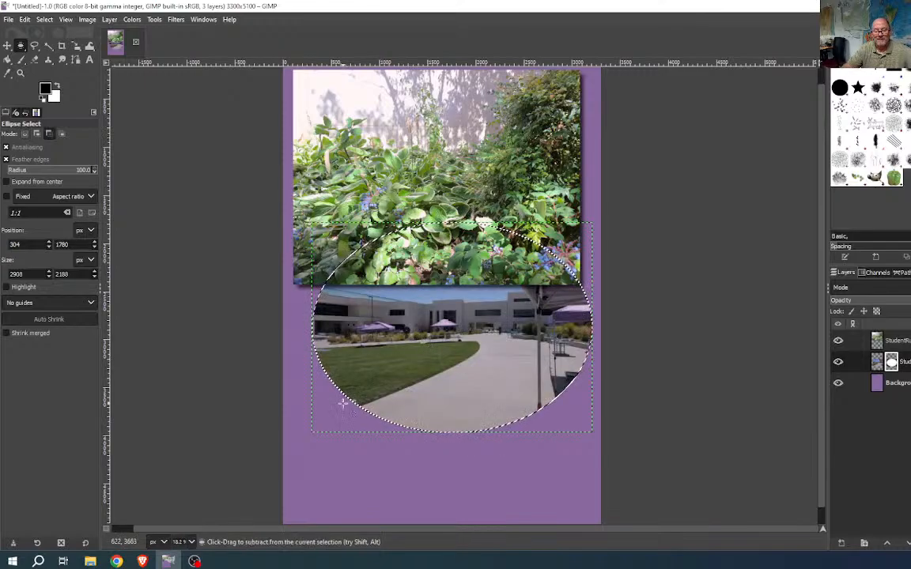
scroll(369, 373, "up", 9)
scroll(354, 389, "up", 4)
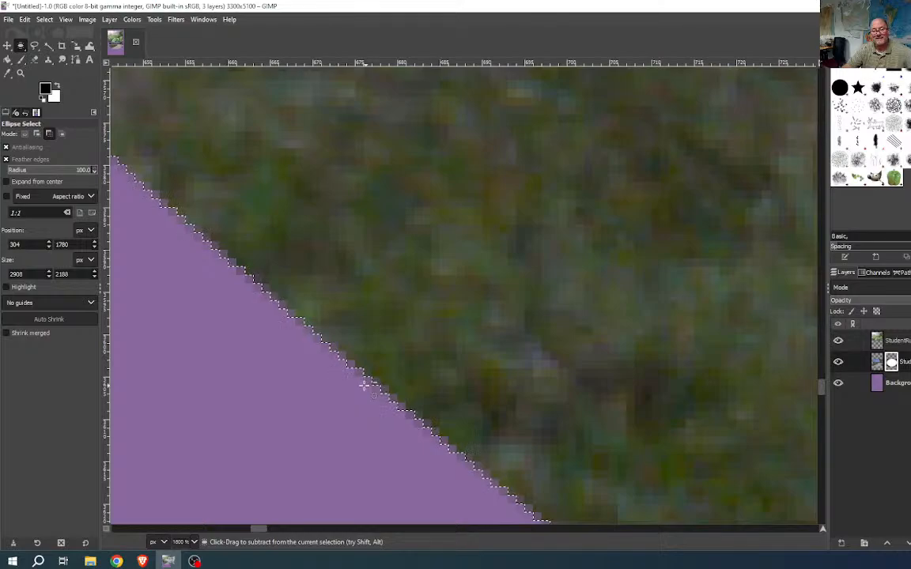
scroll(364, 385, "down", 13)
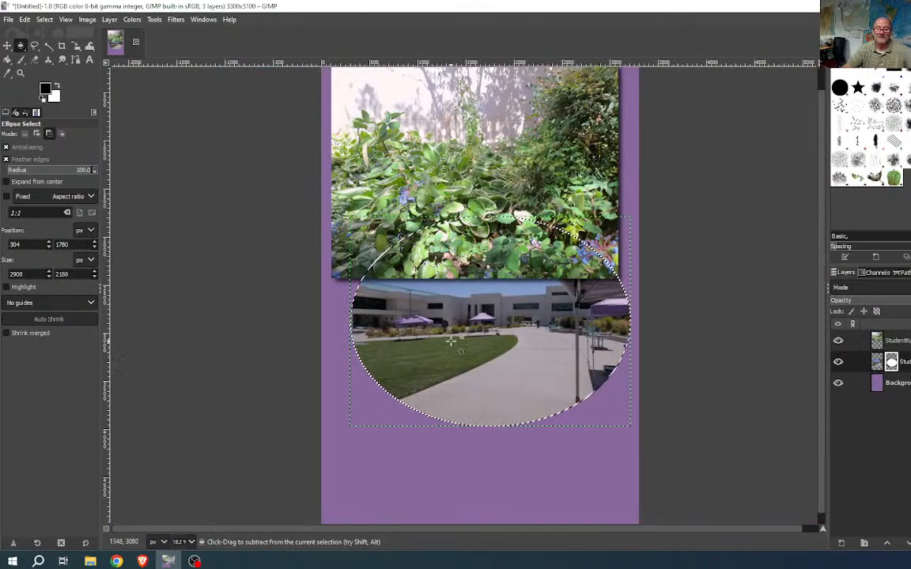
key("Delete")
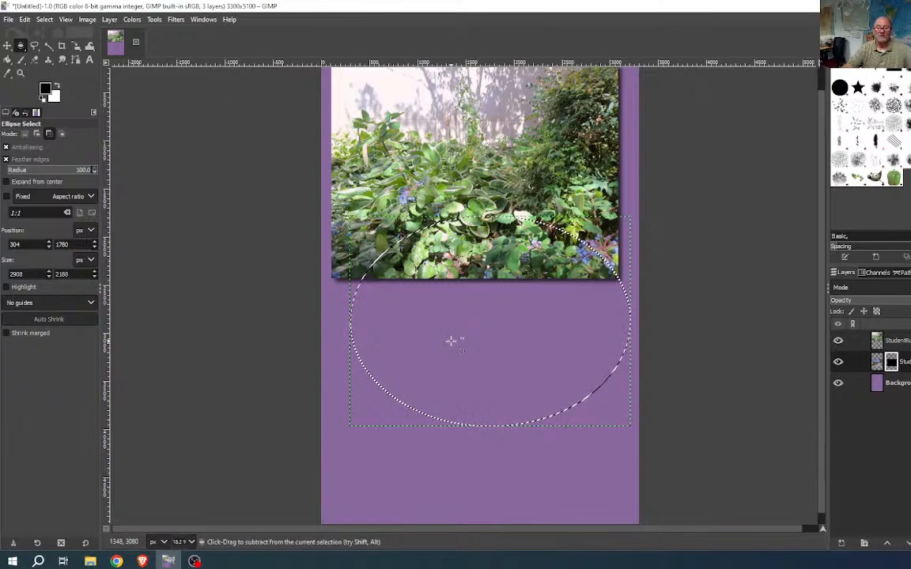
key("ctrl+shift+a")
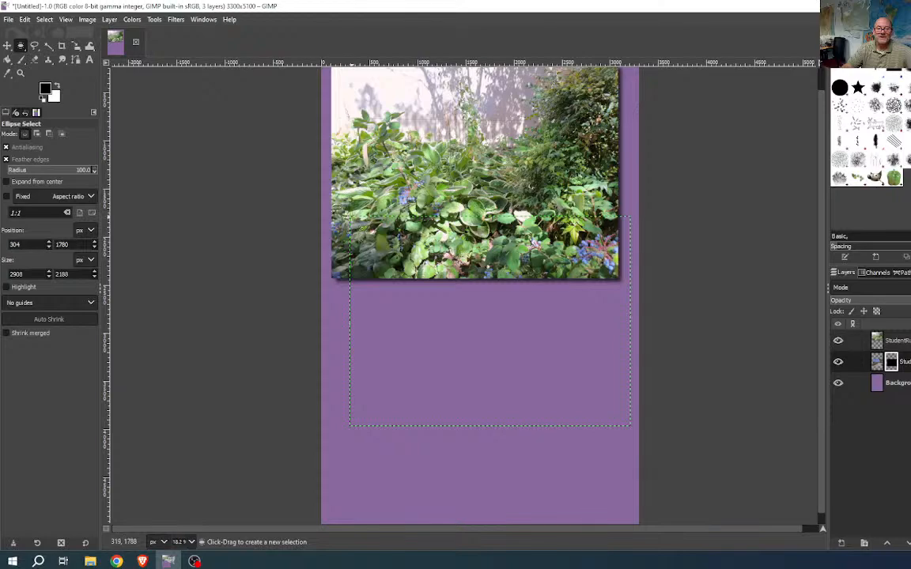
- Draw a fresh 2915 × 2172 px oval selection over the purple lower page
left_click_drag(349, 216, 630, 427)
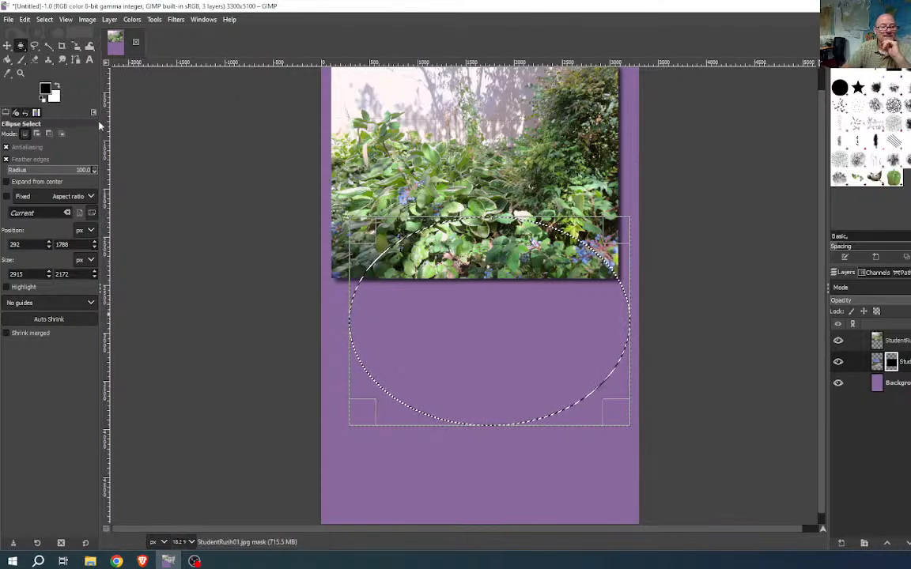
left_click(44, 20)
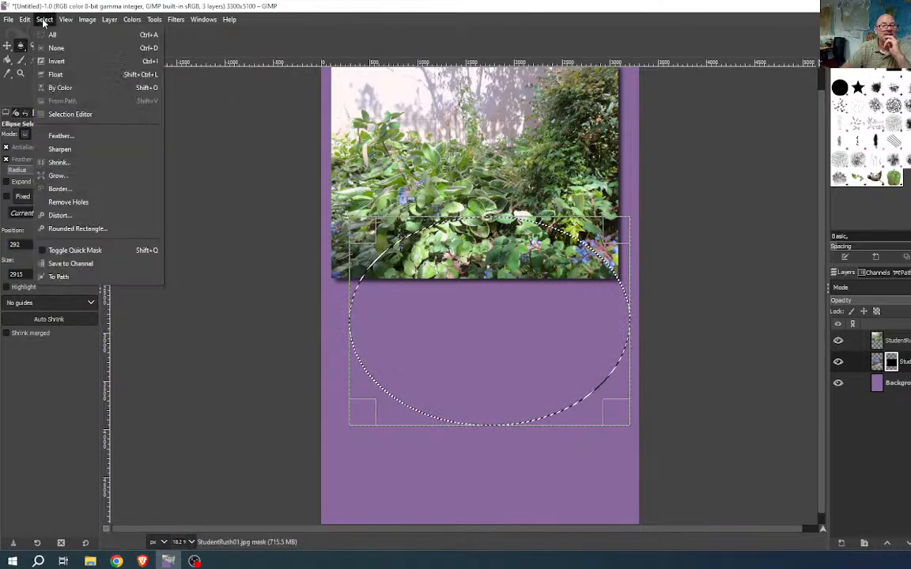
left_click(197, 5)
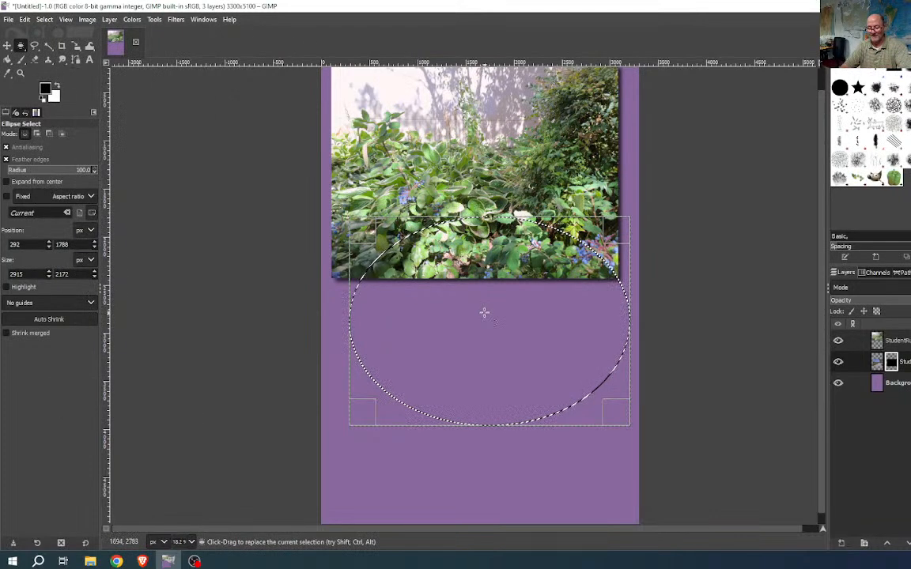
left_click(484, 312)
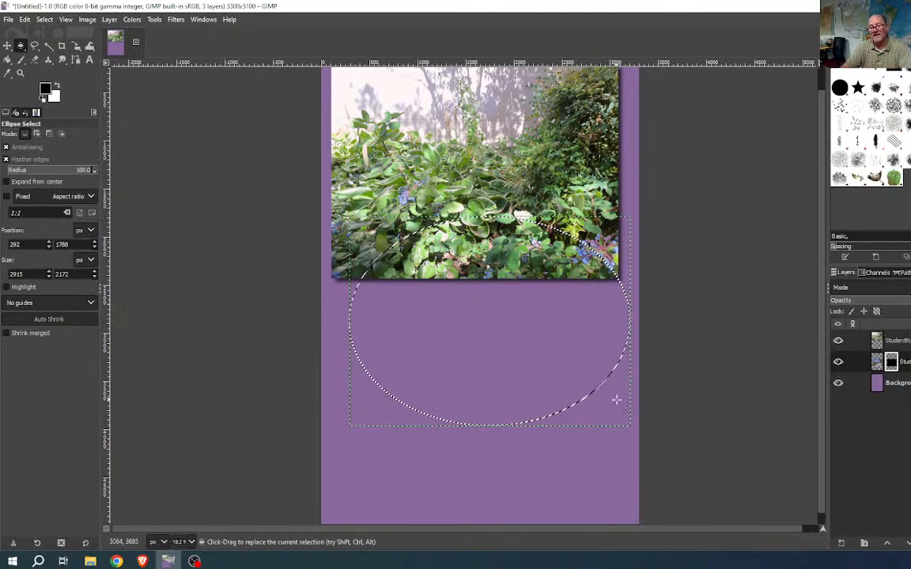
left_click(44, 19)
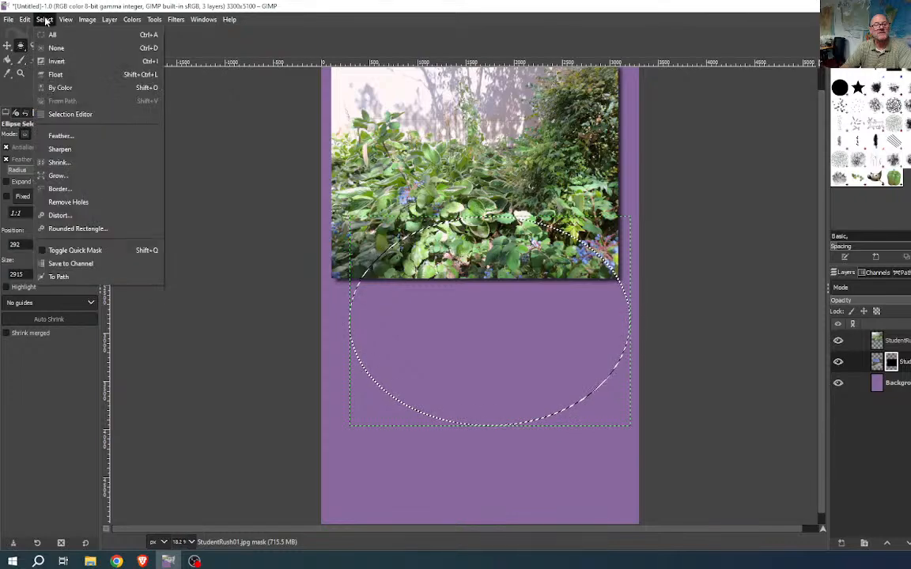
- Feather the oval by 200 px, fill it on the mask to reveal the courtyard, then deselect
left_click(68, 137)
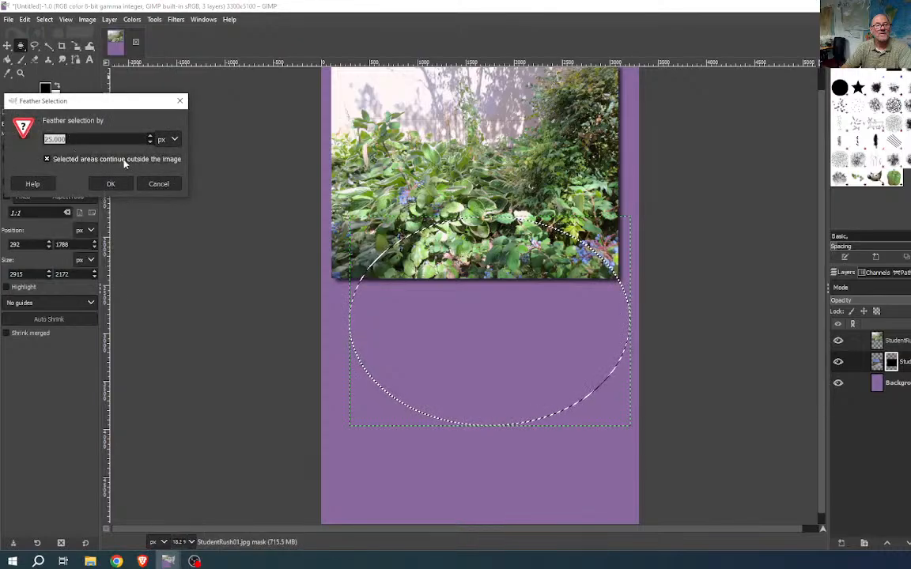
left_click(72, 140)
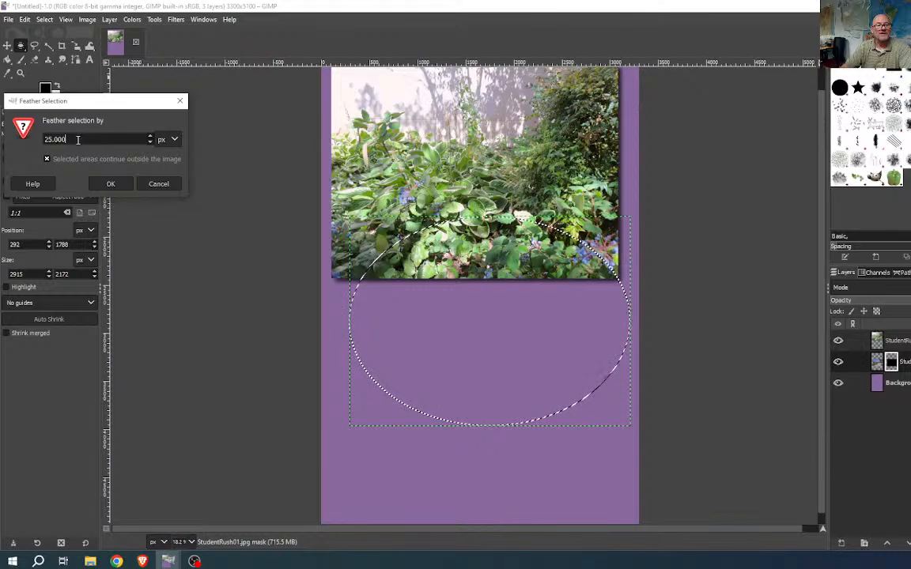
left_click_drag(77, 139, 27, 144)
type("200")
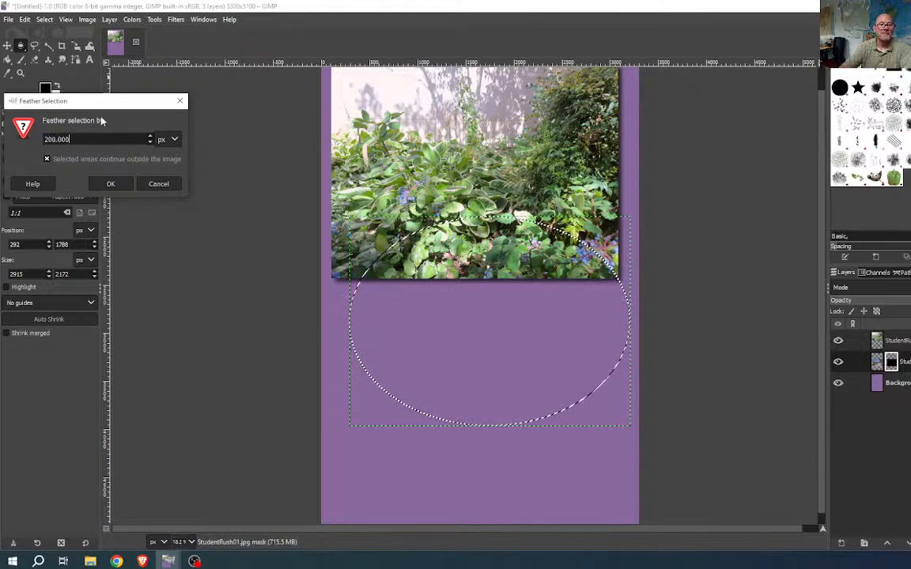
left_click(109, 184)
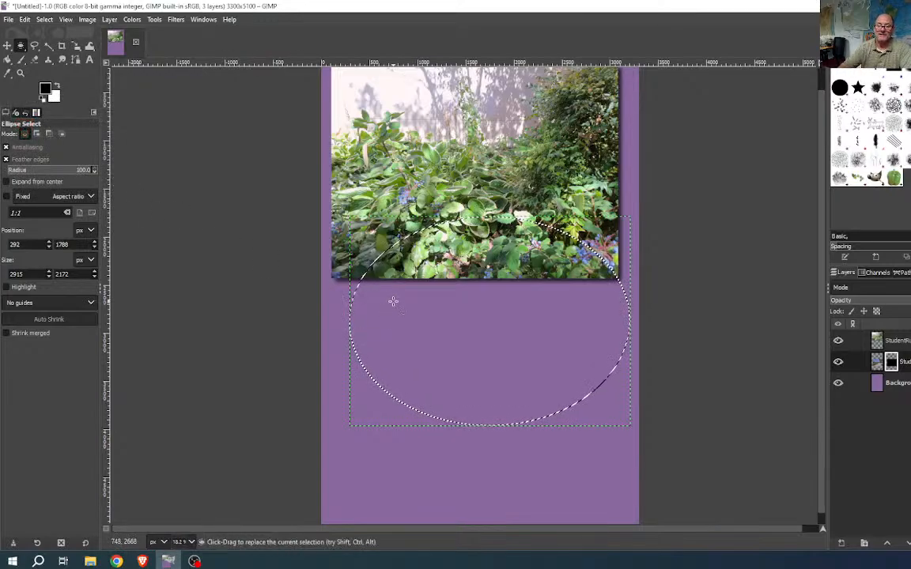
key("Delete")
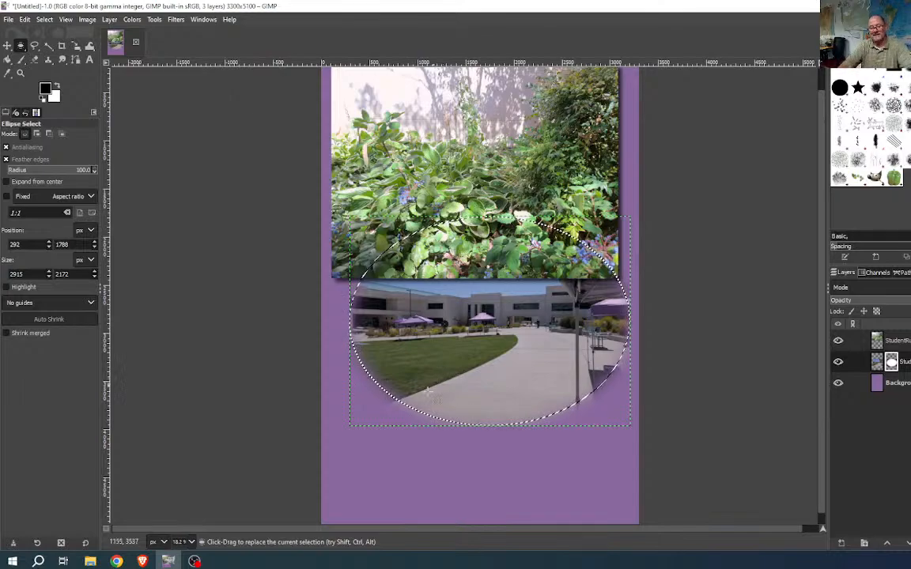
left_click(176, 145)
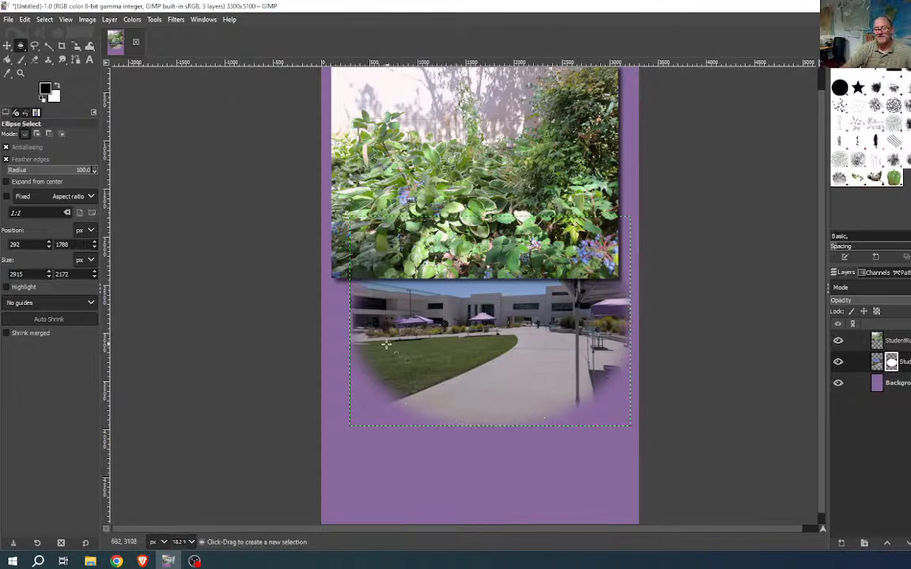
scroll(371, 338, "up", 1)
scroll(386, 362, "down", 2)
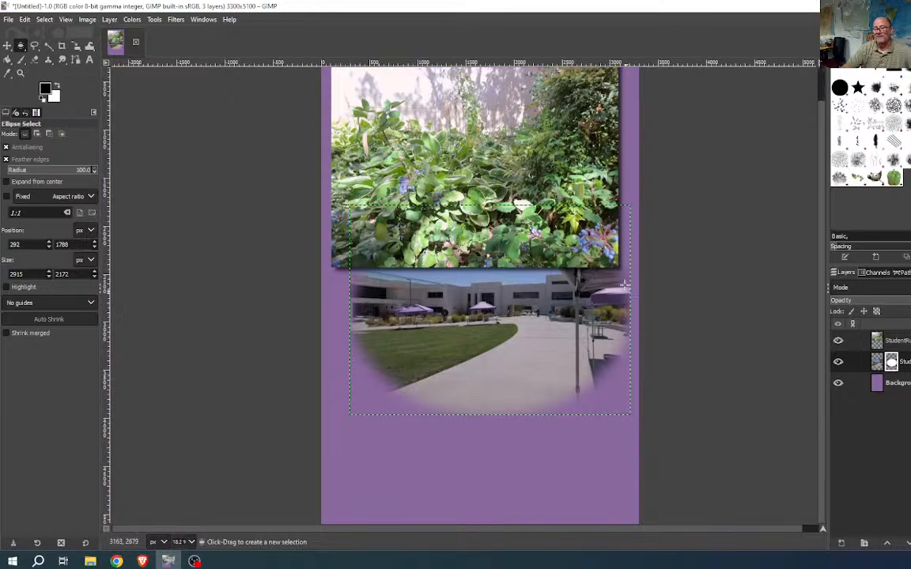
scroll(609, 372, "up", 4)
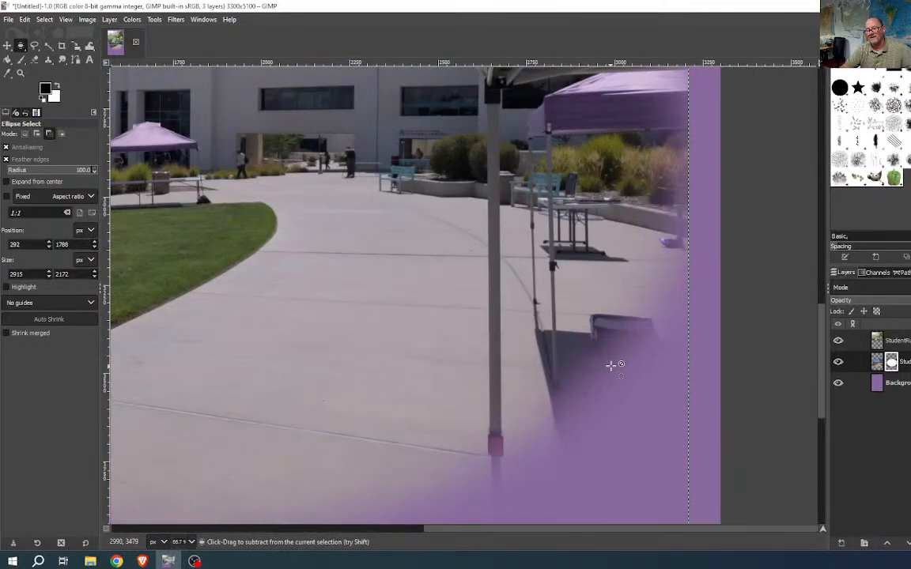
scroll(662, 210, "down", 4)
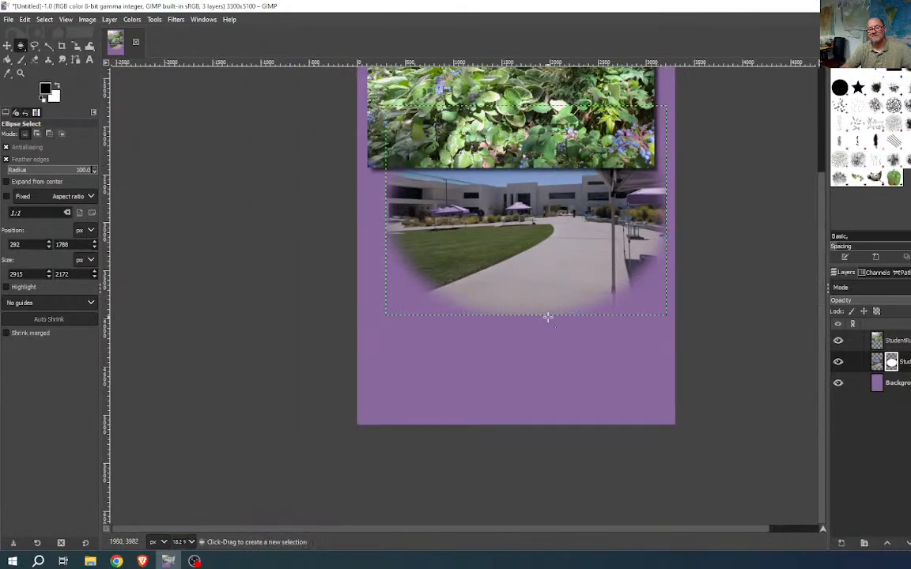
scroll(526, 304, "up", 5)
scroll(522, 304, "down", 5)
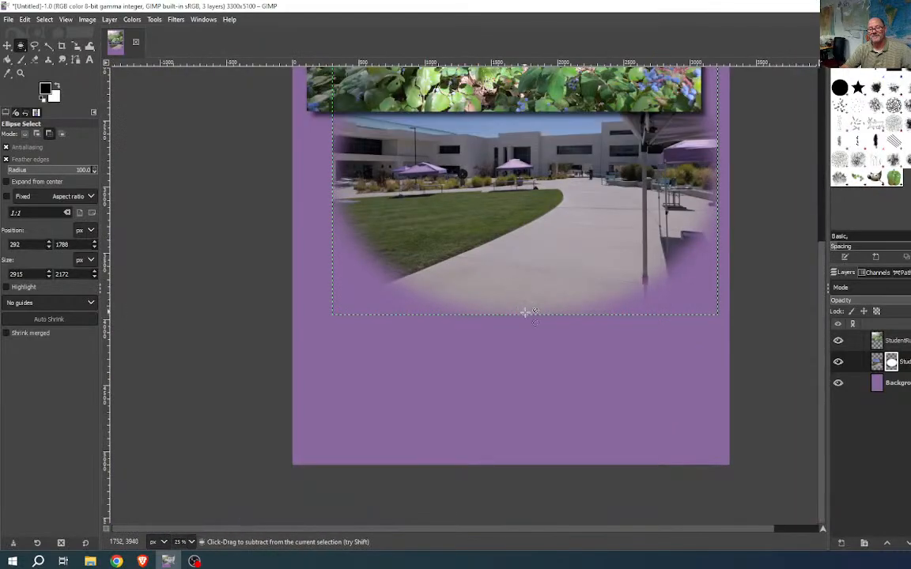
scroll(543, 391, "up", 1)
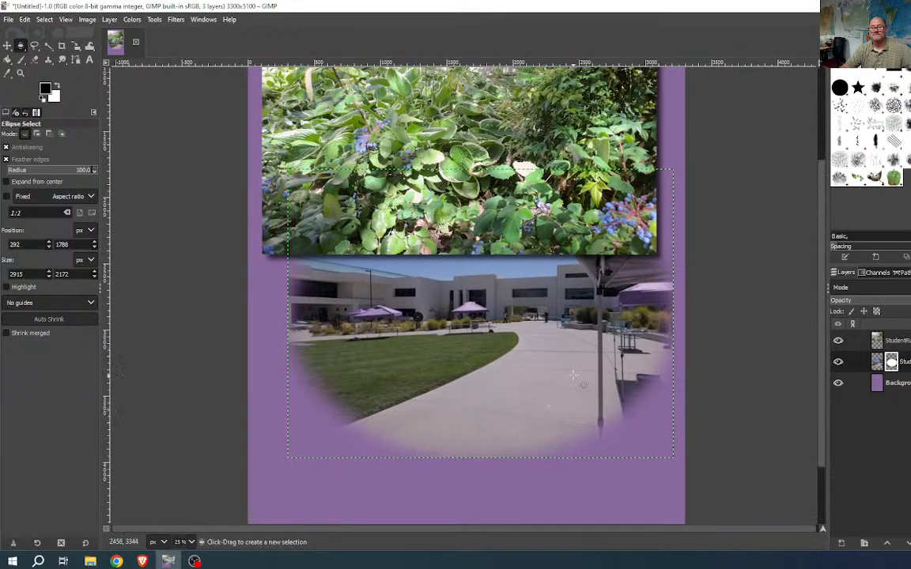
left_click(887, 382)
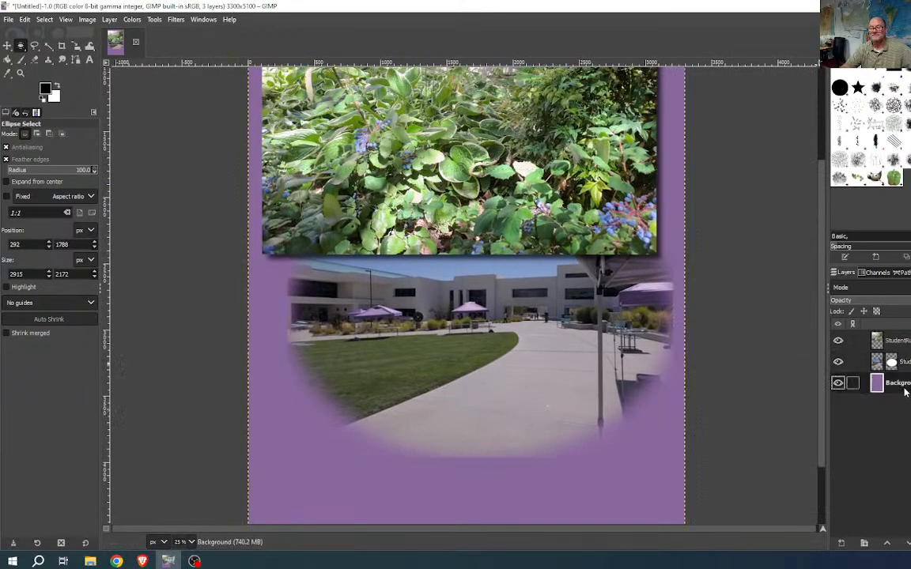
scroll(716, 404, "down", 2)
scroll(716, 402, "up", 3)
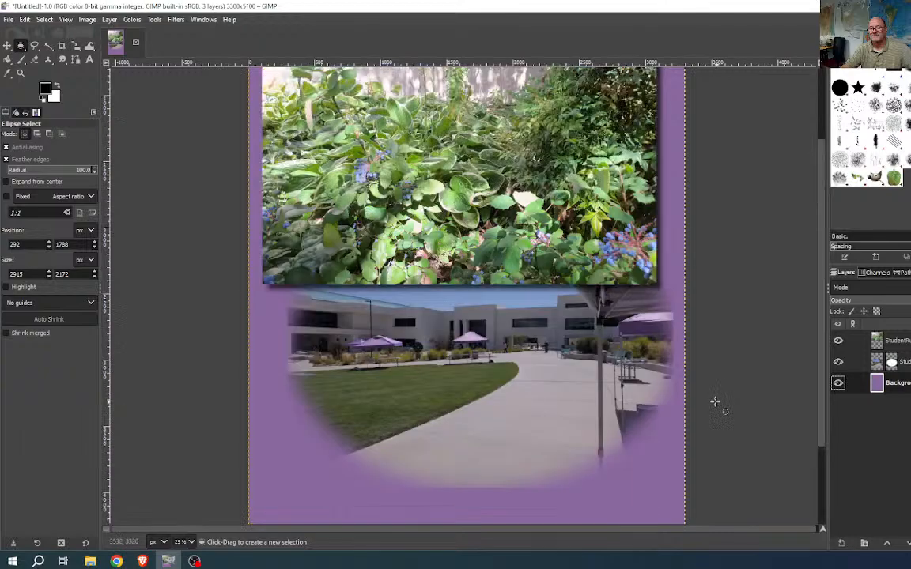
scroll(598, 450, "down", 2)
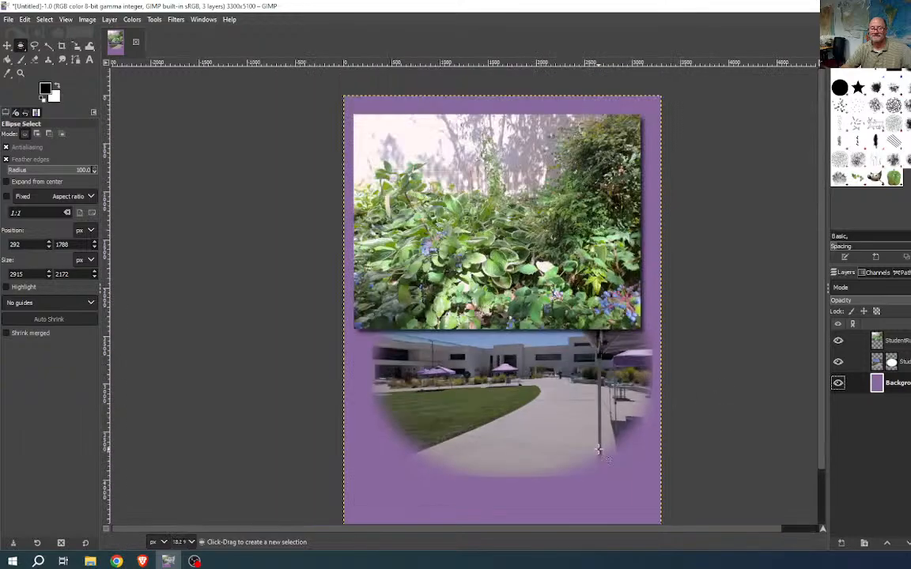
scroll(555, 472, "up", 2)
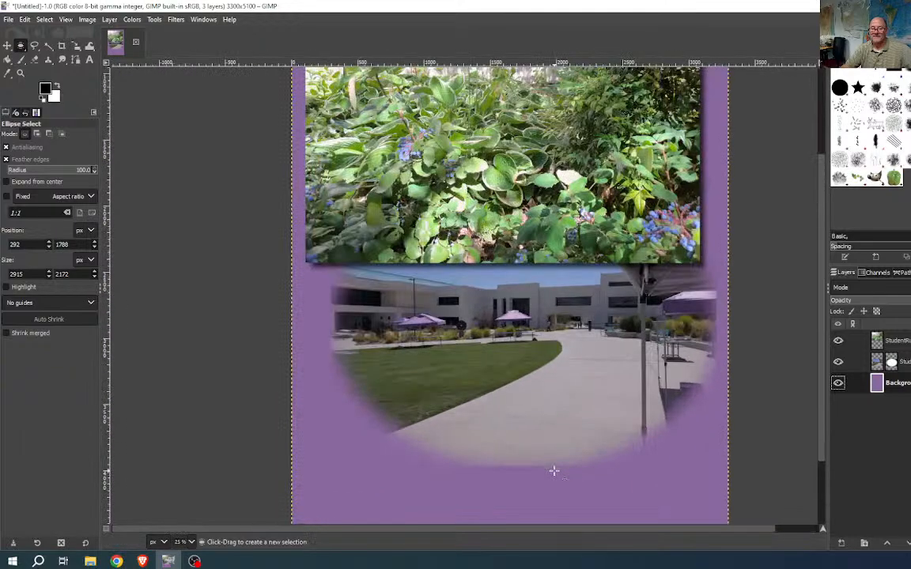
left_click_drag(551, 464, 518, 426)
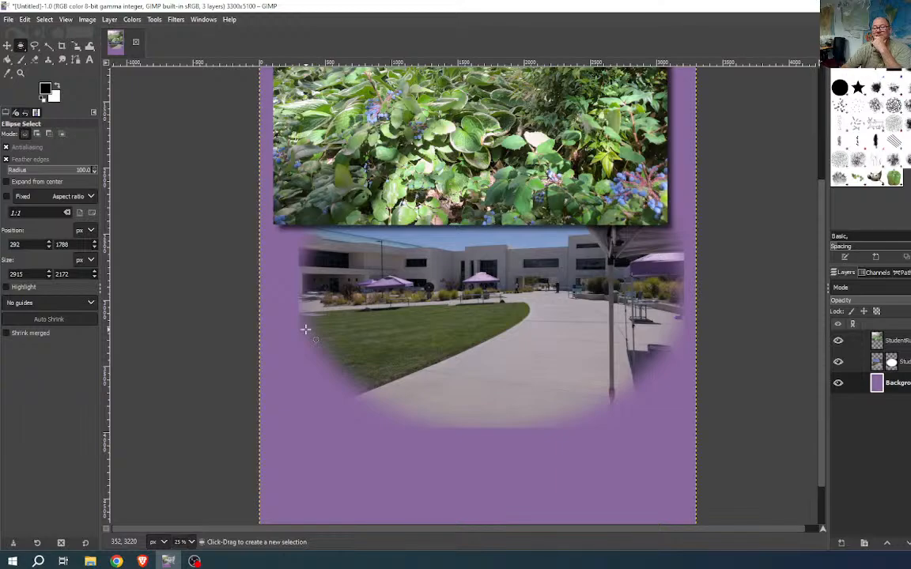
- Undo the mask fill to hide the courtyard photo, deselect, and make the courtyard layer mask active
key("ctrl+t")
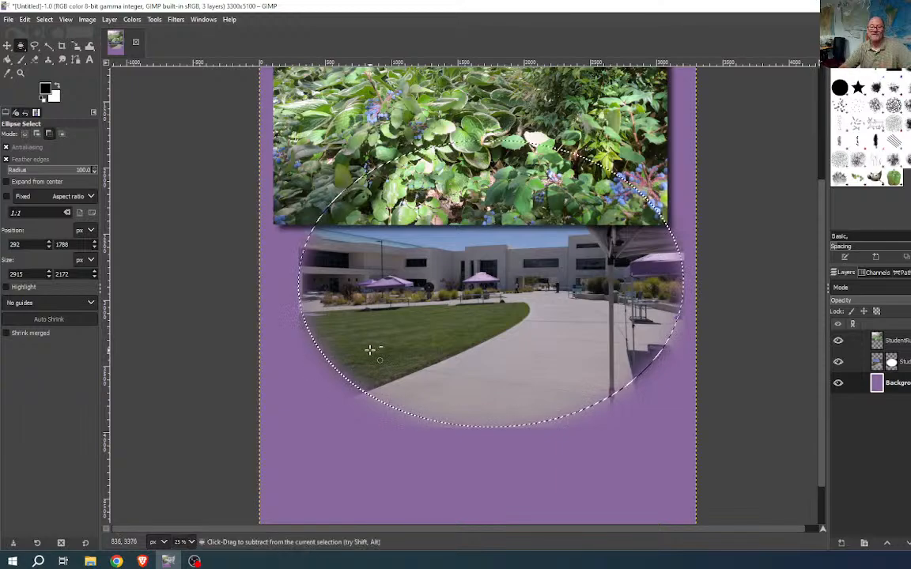
key("Delete")
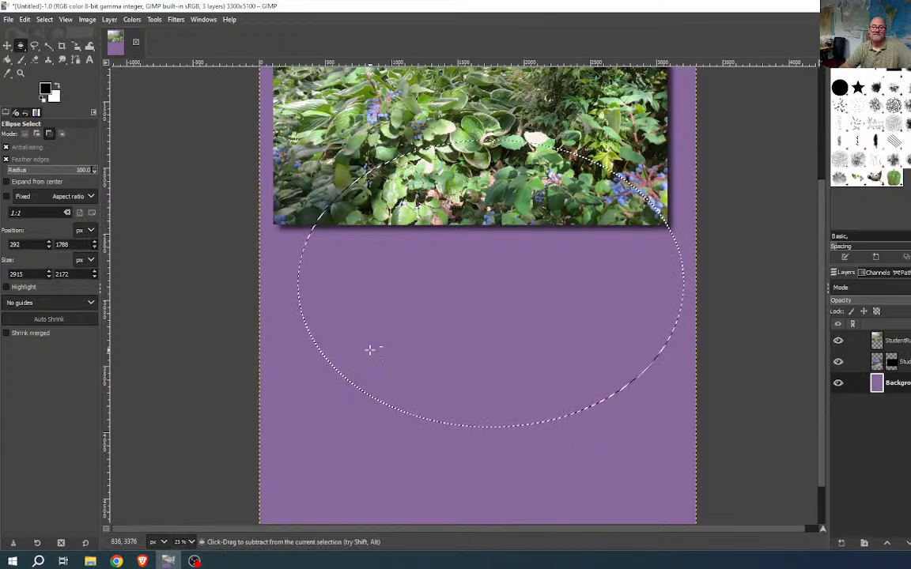
key("ctrl+shift+a")
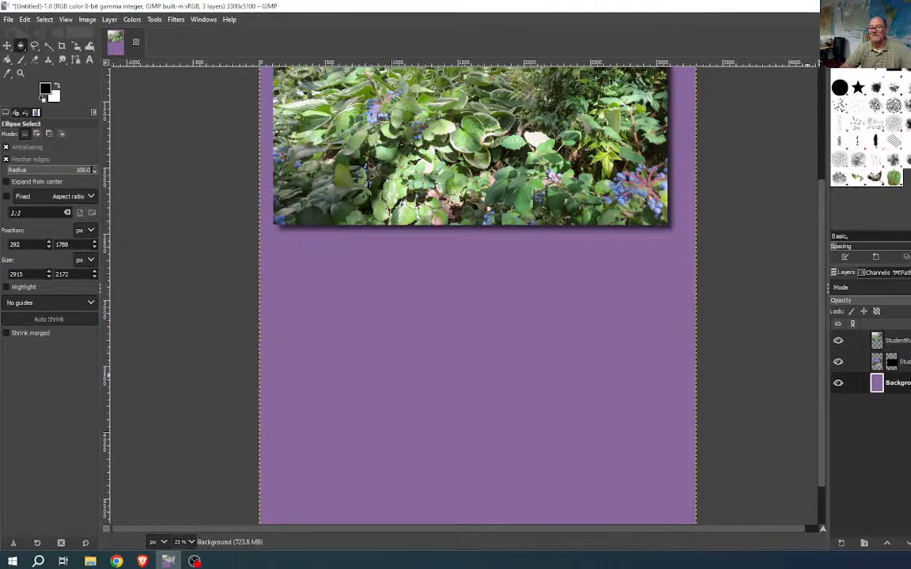
left_click(891, 362, "alt")
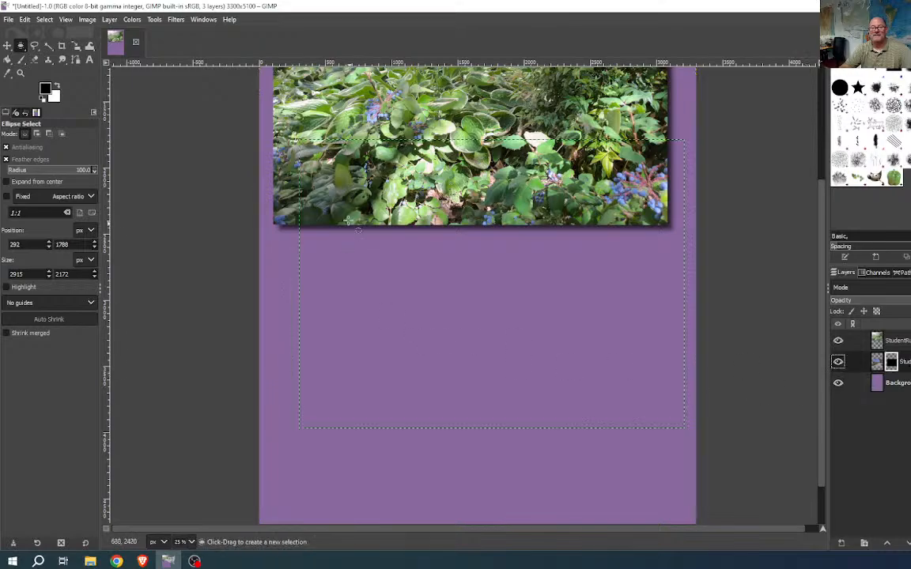
- Draw and resize a 2300 × 1724 px oval just below the foliage photo, discarding stray attempts
mouse_move(299, 140)
left_mouse_down()
mouse_move(681, 416)
mouse_move(685, 428)
left_mouse_up()
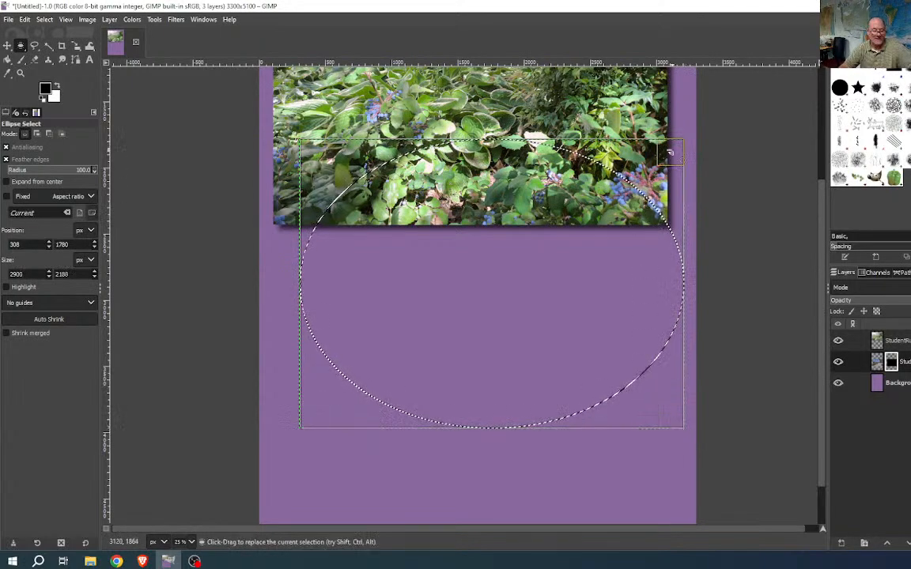
left_click_drag(669, 152, 691, 171)
left_click(733, 178)
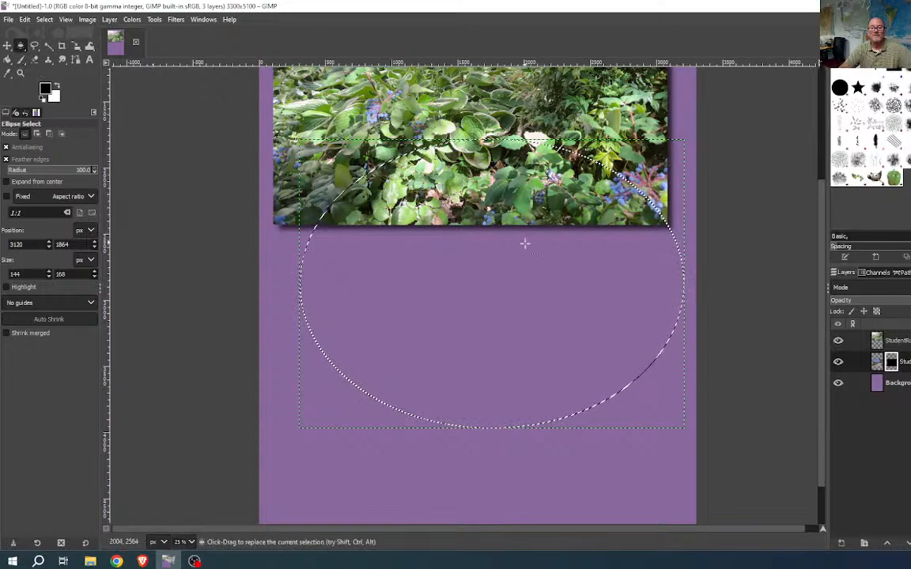
left_click(549, 269)
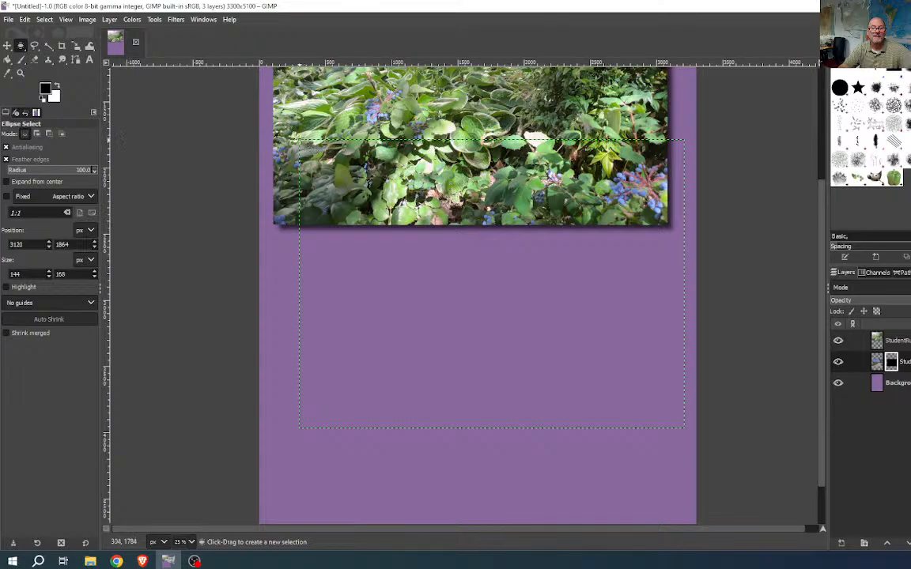
left_click_drag(299, 139, 684, 427)
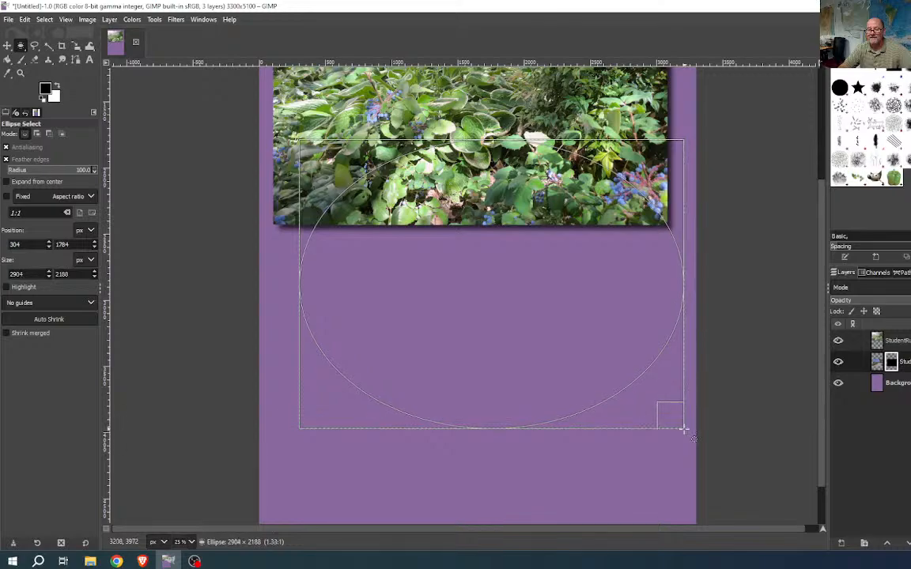
left_click_drag(680, 409, 652, 406)
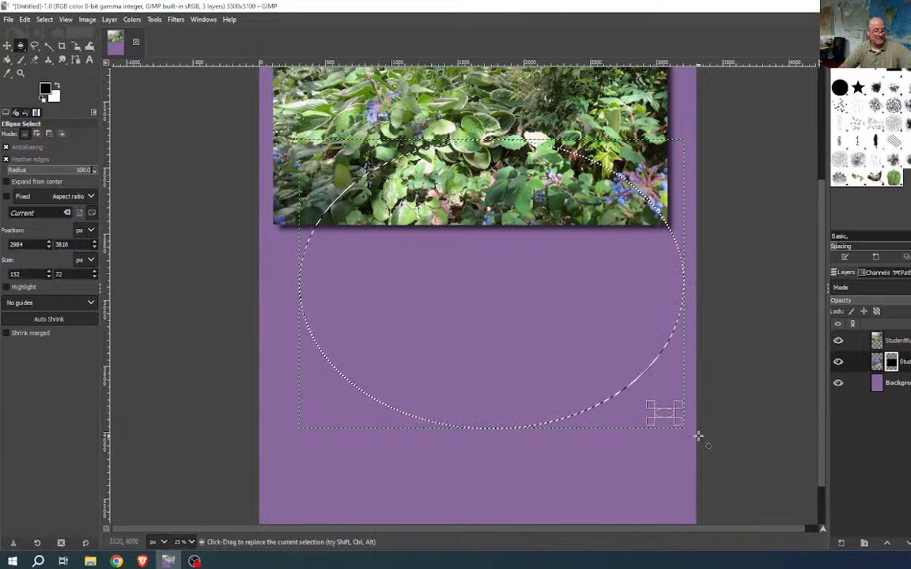
key("Escape")
key("ctrl")
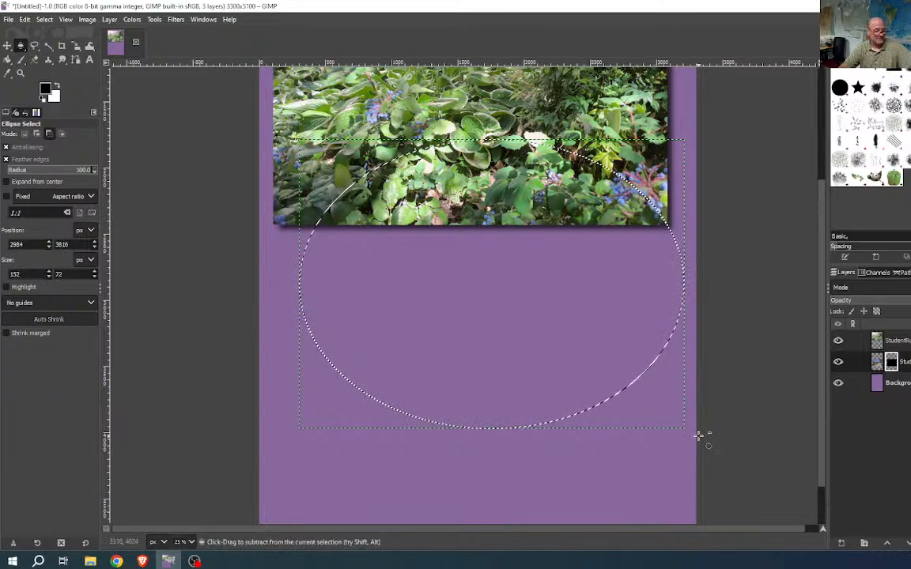
key("ctrl+shift+a")
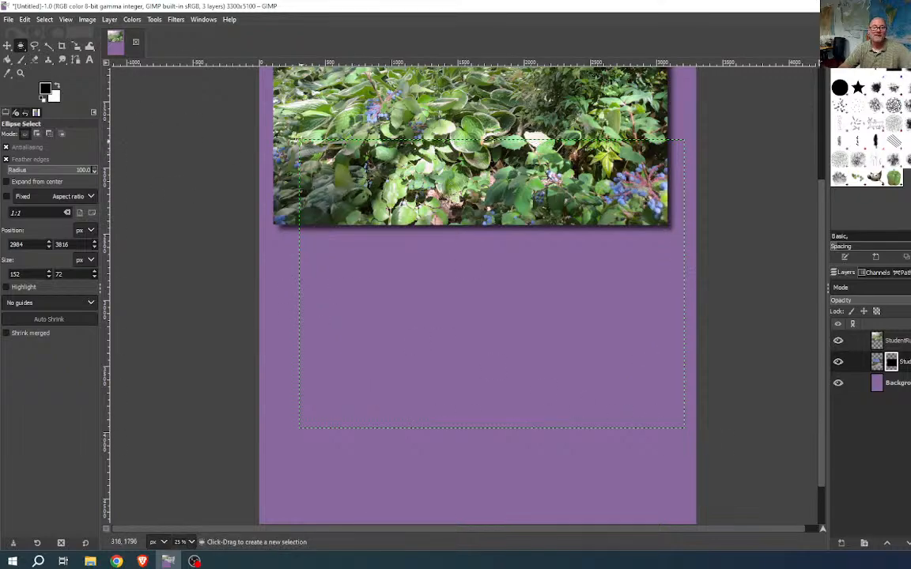
left_click_drag(299, 141, 598, 346)
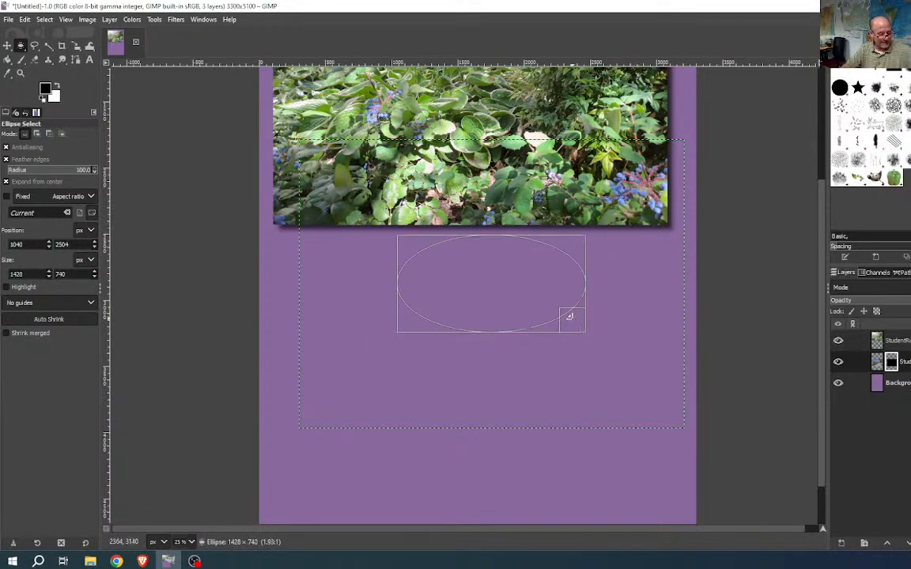
left_click_drag(619, 346, 630, 368)
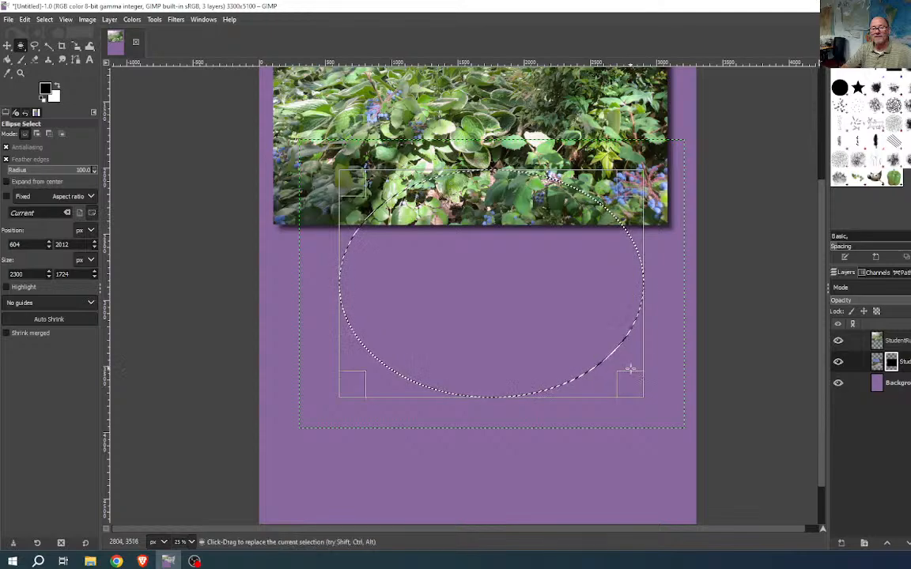
key("Return")
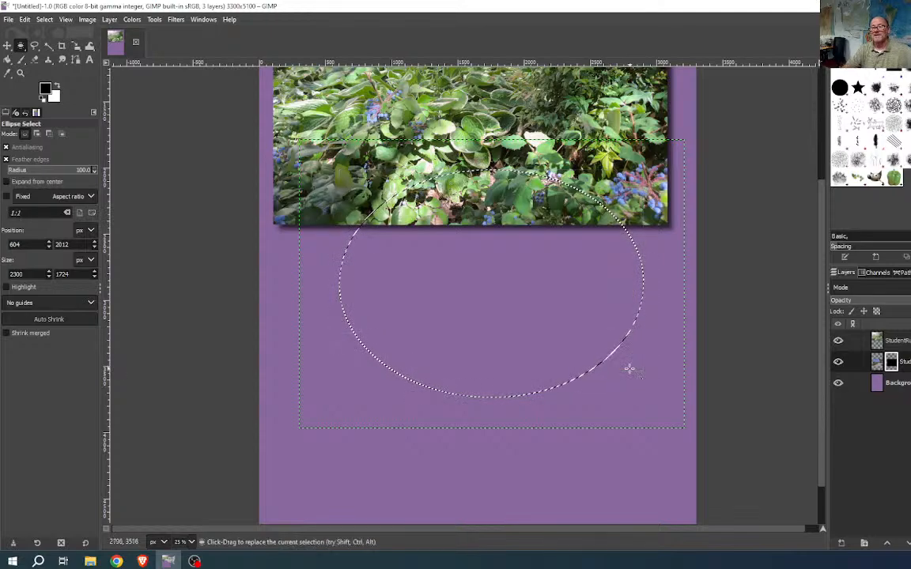
- Feather the oval by 200 px, fill it on the mask, deselect, and select the Background layer
left_click(44, 19)
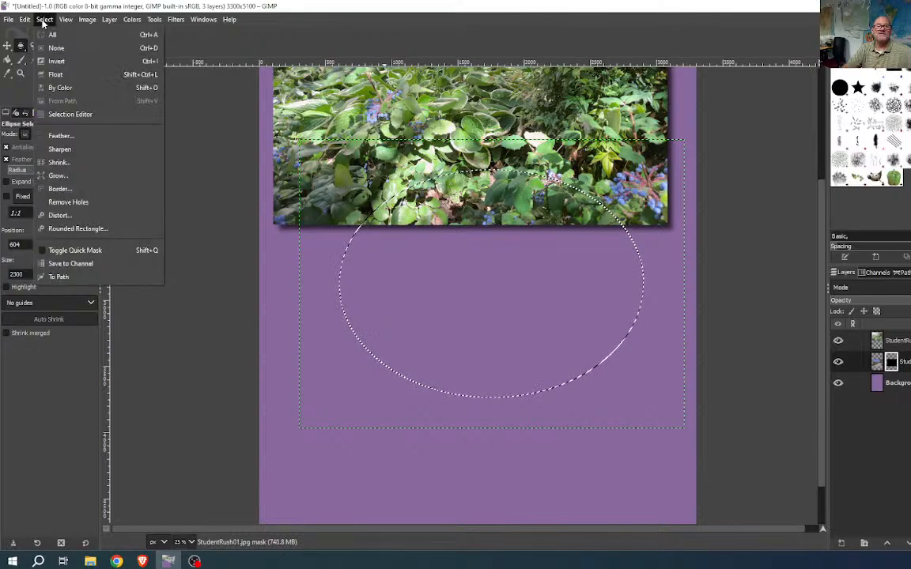
left_click(63, 121)
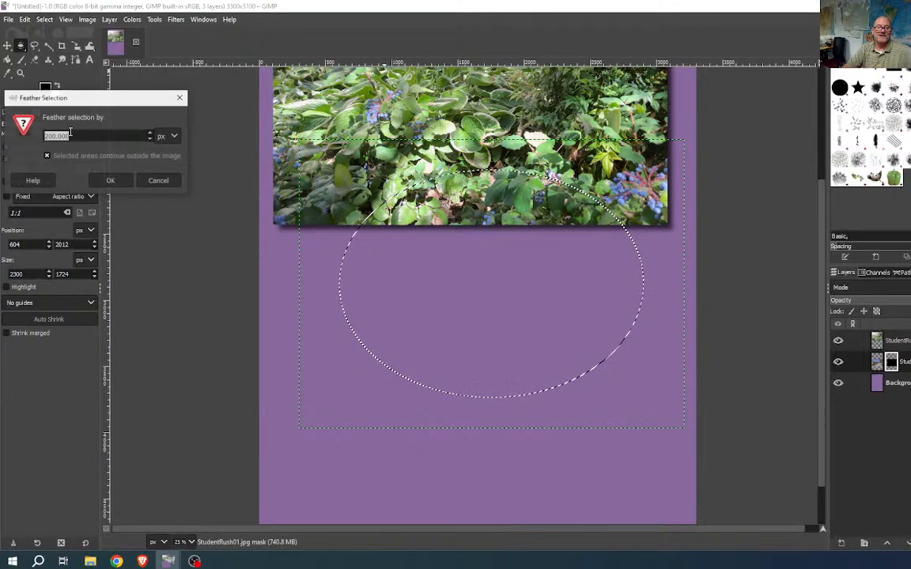
left_click(112, 181)
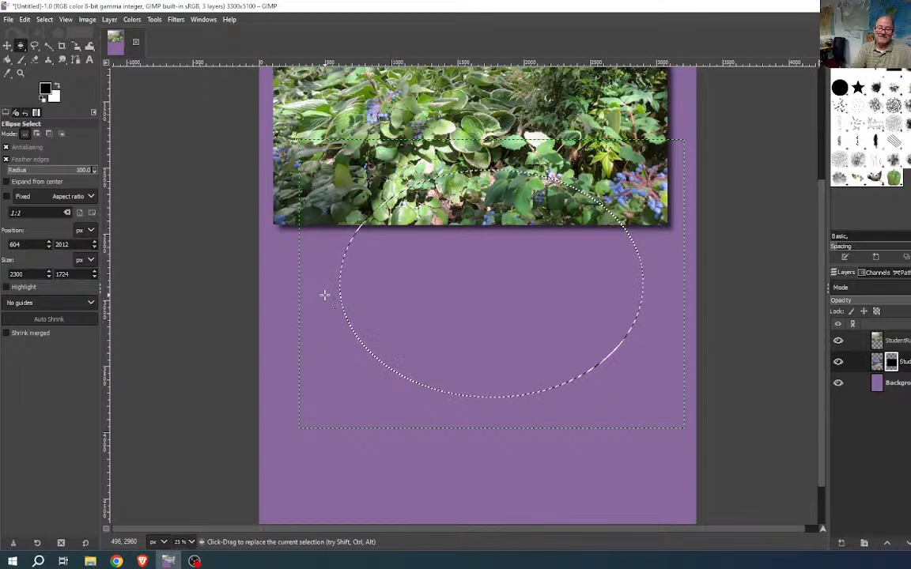
key("ctrl+period")
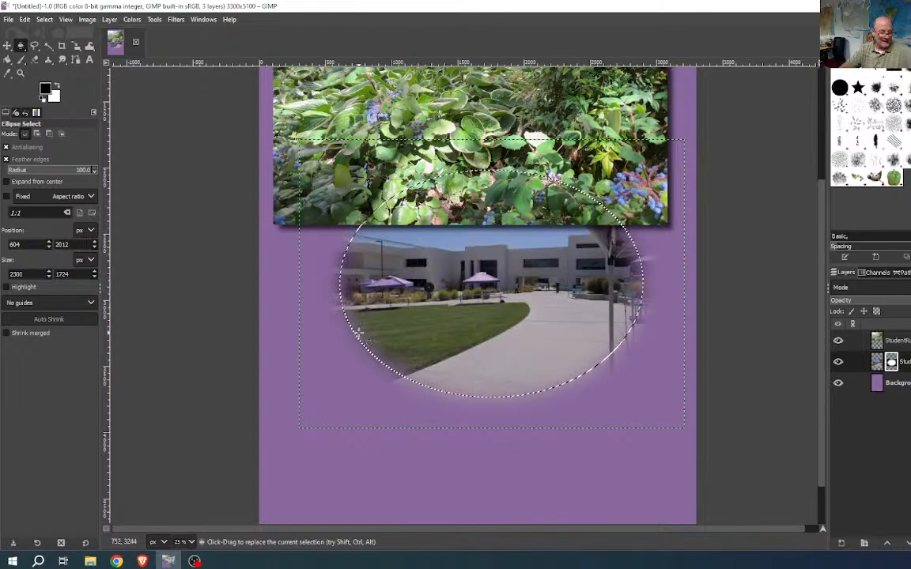
key("ctrl+shift+a")
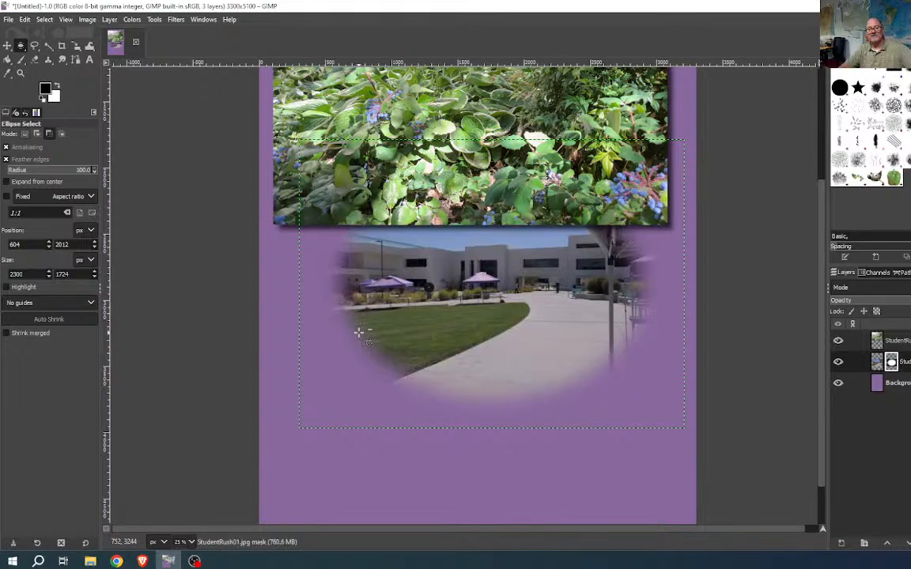
left_click(898, 384)
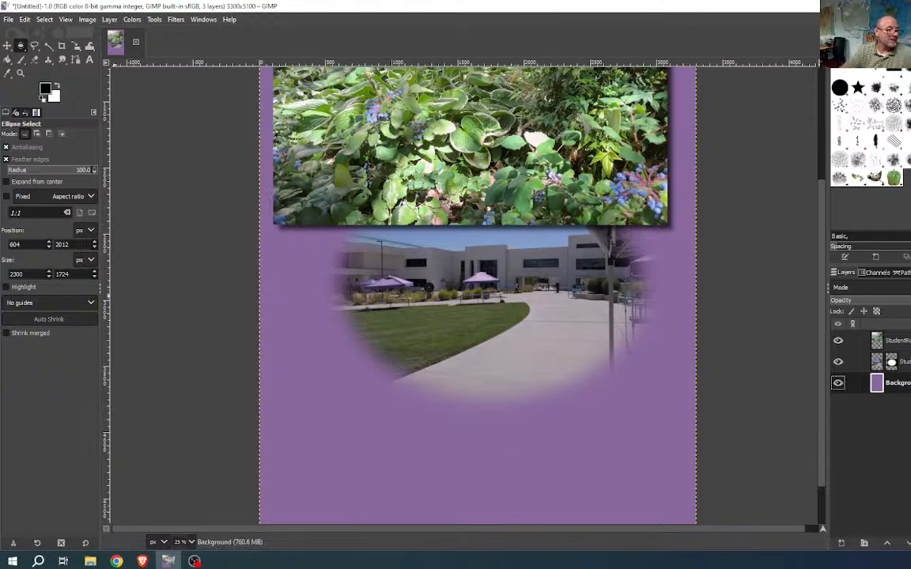
left_click(142, 561)
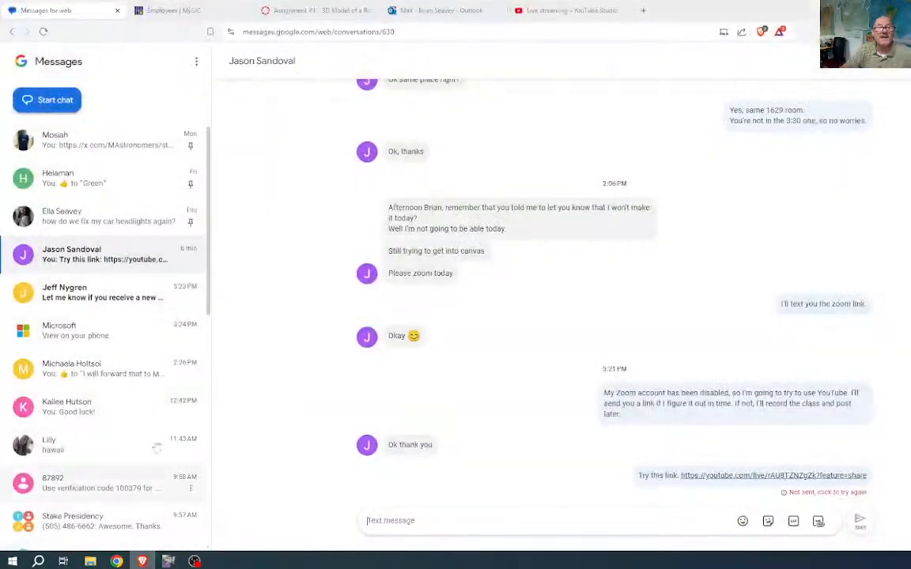
left_click(308, 9)
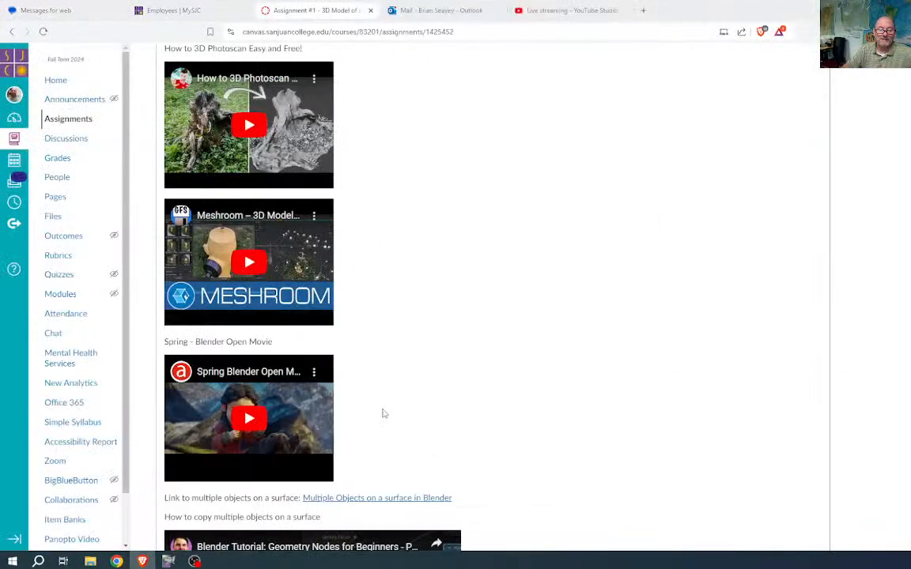
left_click(15, 119)
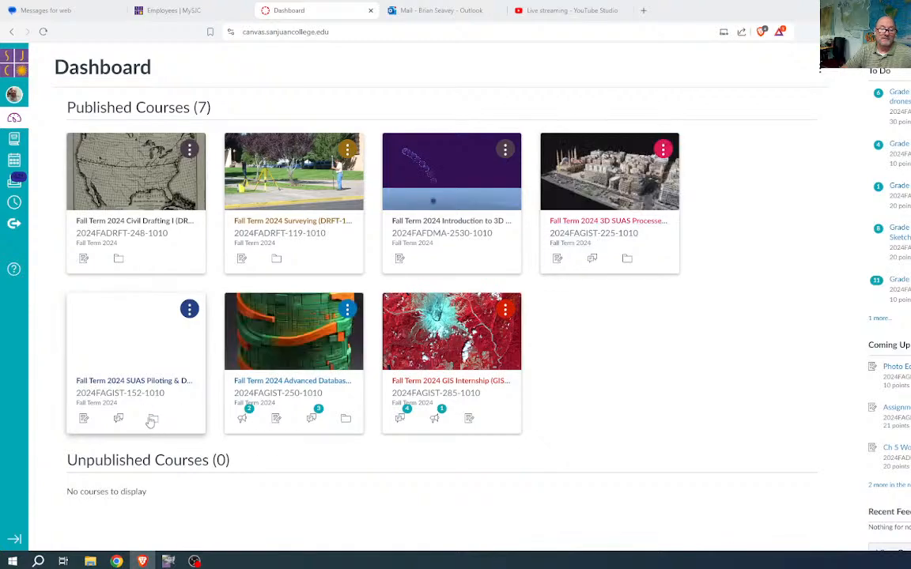
left_click(126, 395)
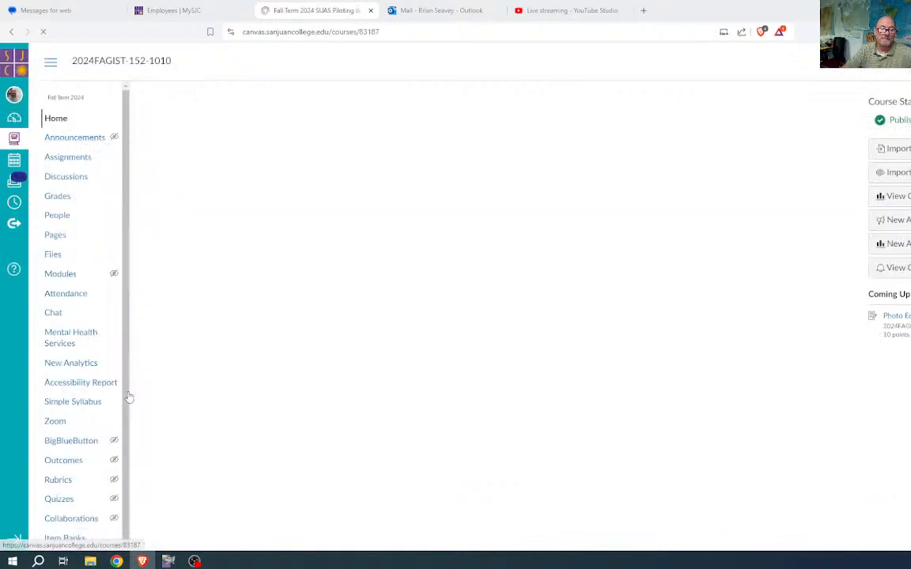
left_click(63, 158)
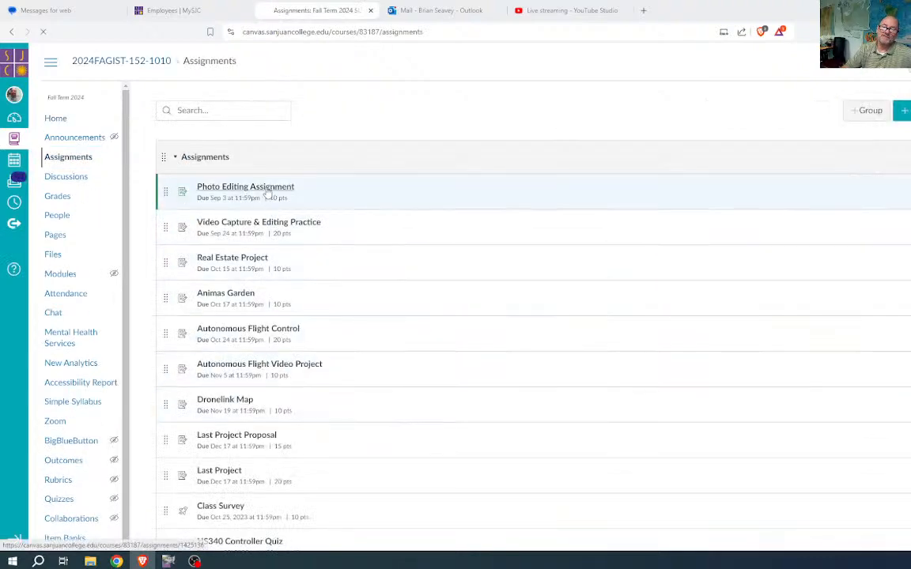
left_click(268, 195)
scroll(379, 269, "down", 5)
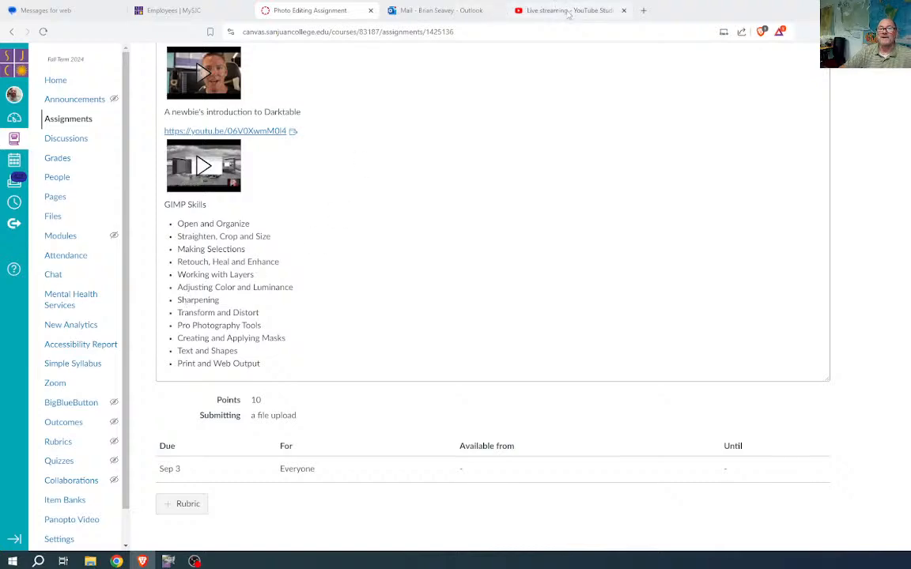
left_click_drag(693, 16, 0, 94)
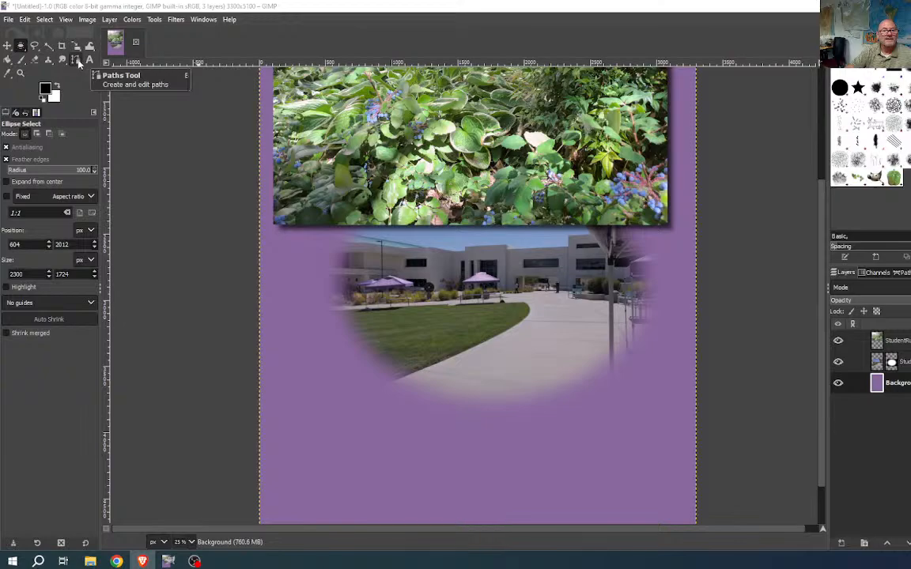
- Switch to the Measure tool from the Color Picker tool group
right_click(7, 77)
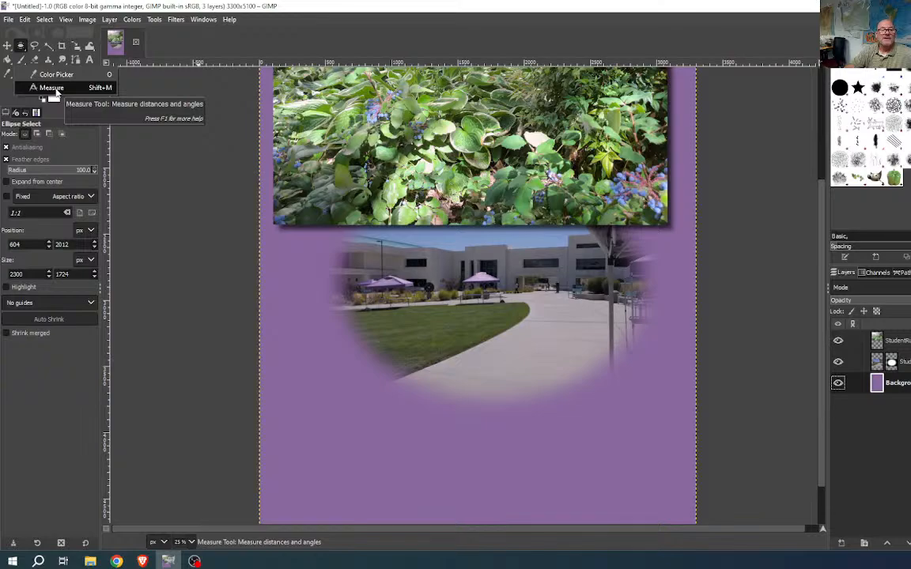
left_click(53, 88)
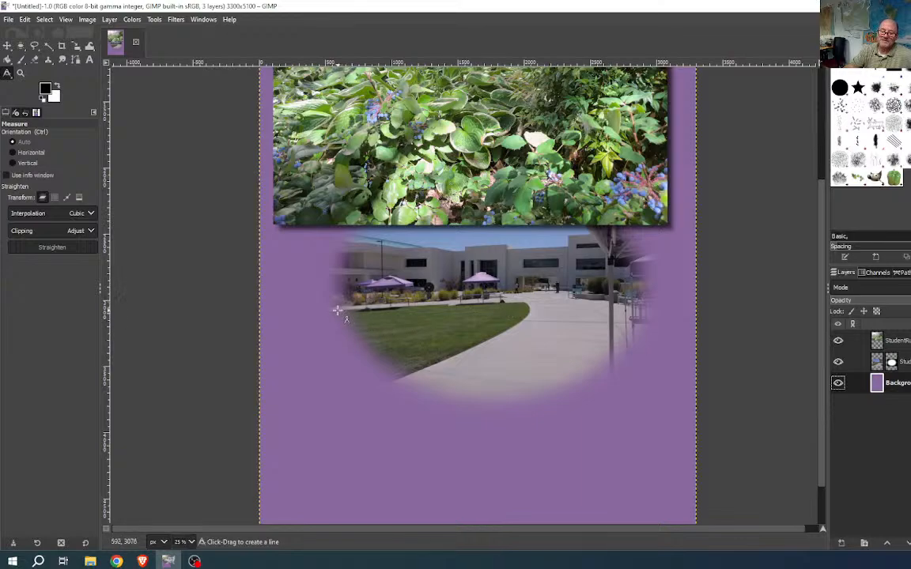
- Measure the lawn edge, undo the accidental background straightening, and target the StudentRush01 layer mask
left_click_drag(338, 310, 524, 304)
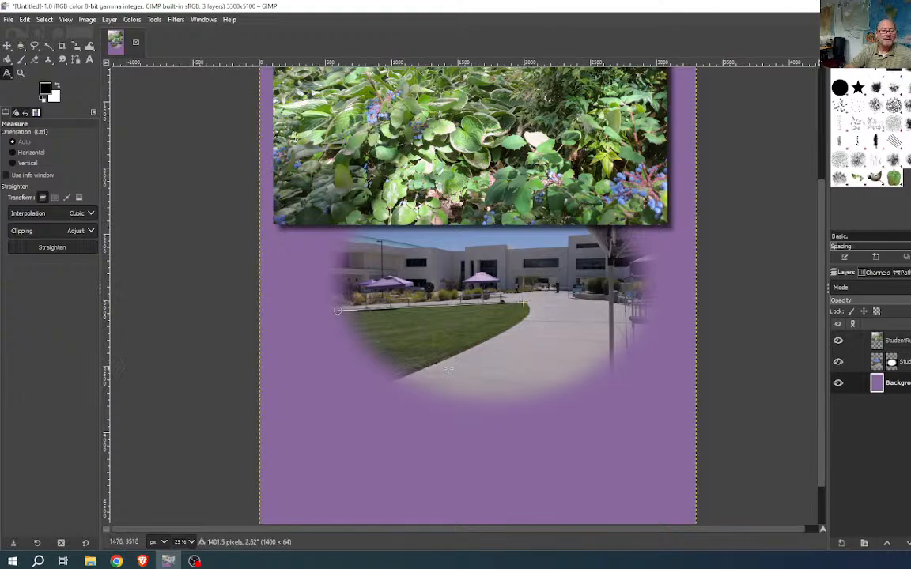
left_click(43, 247)
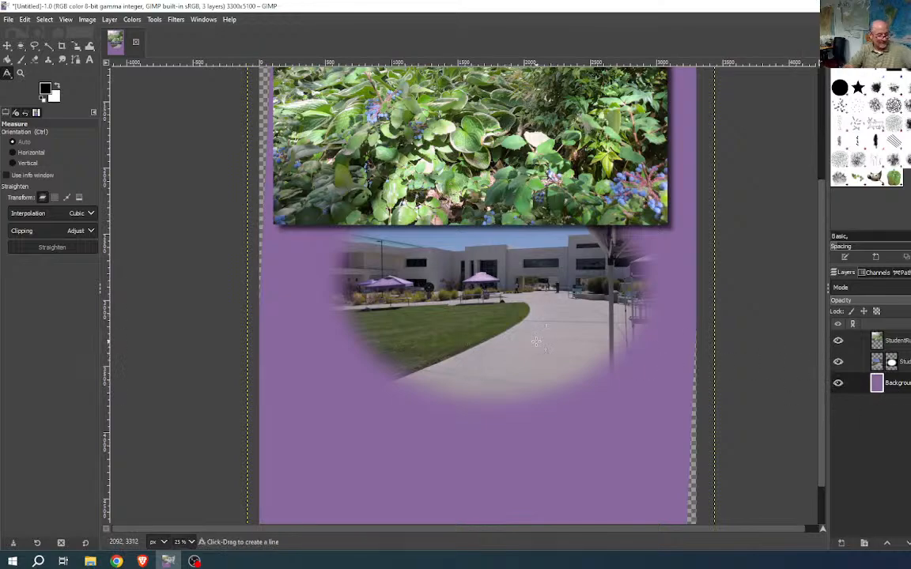
key("ctrl+z")
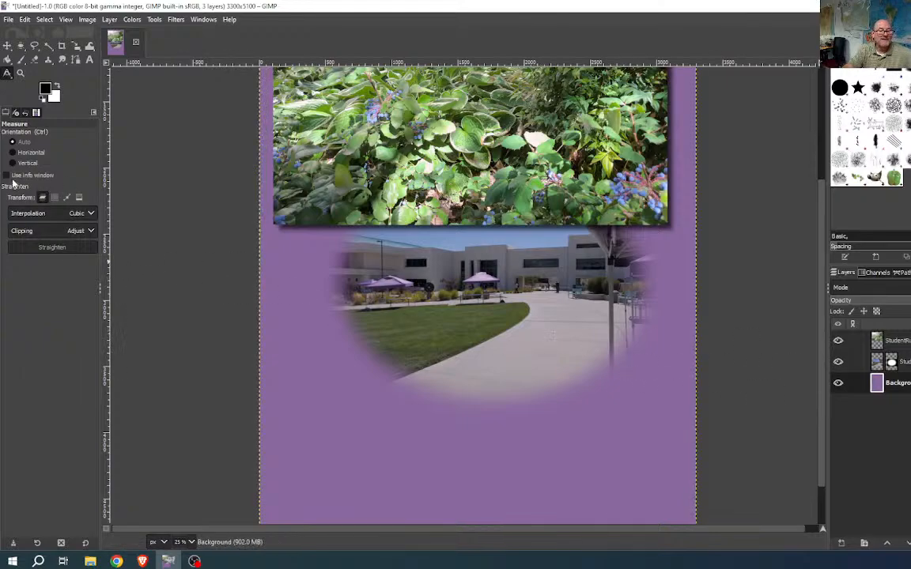
left_click(878, 361)
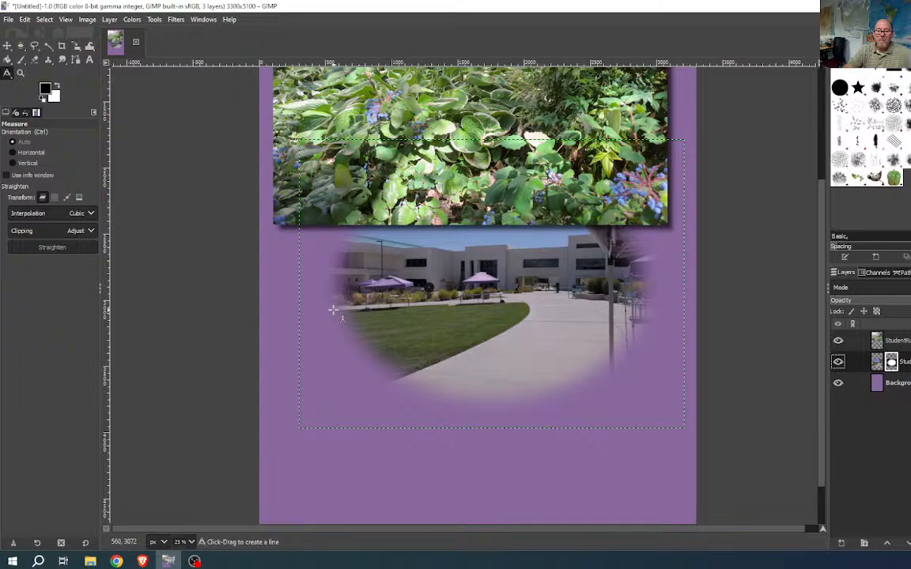
- Measure the 3.15° lawn-edge tilt and straighten the campus photo layer along it
left_click_drag(333, 309, 531, 308)
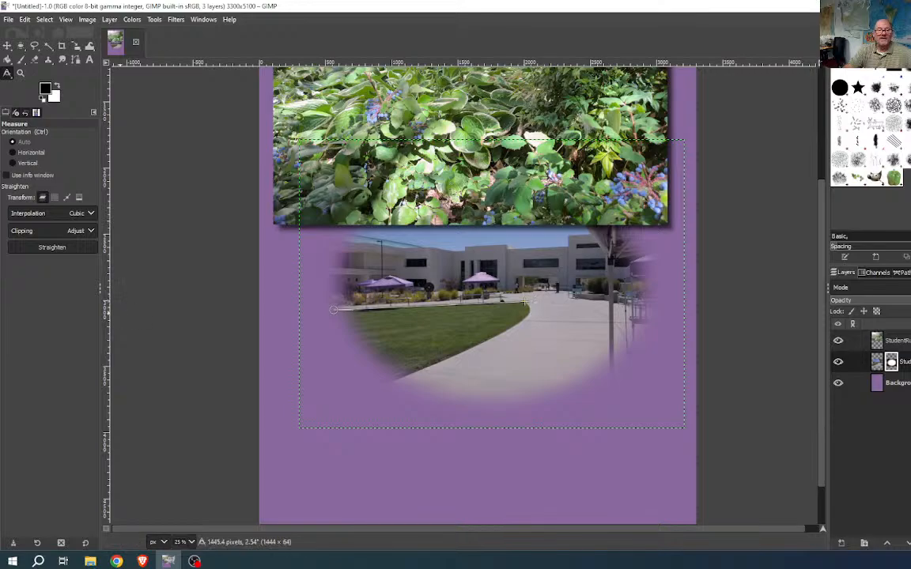
left_click(55, 246)
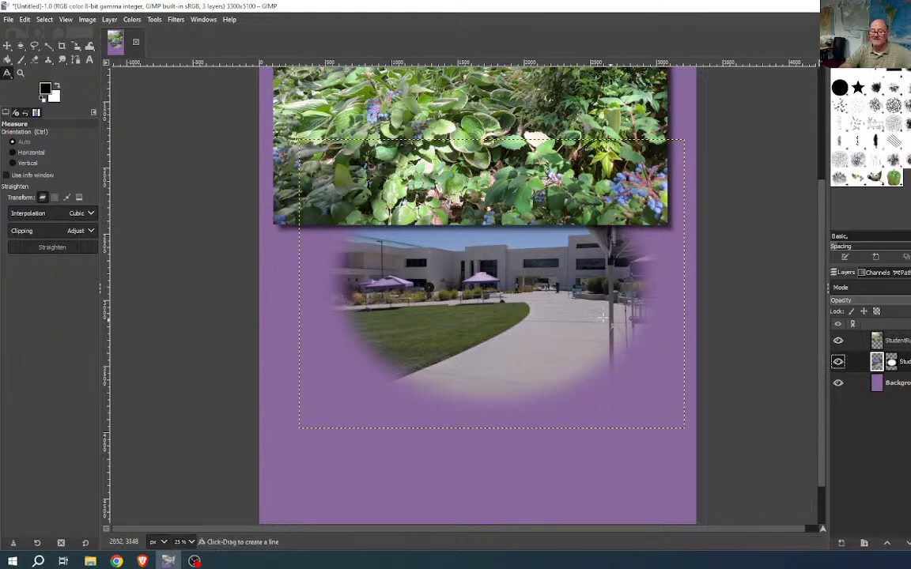
left_click_drag(331, 311, 524, 300)
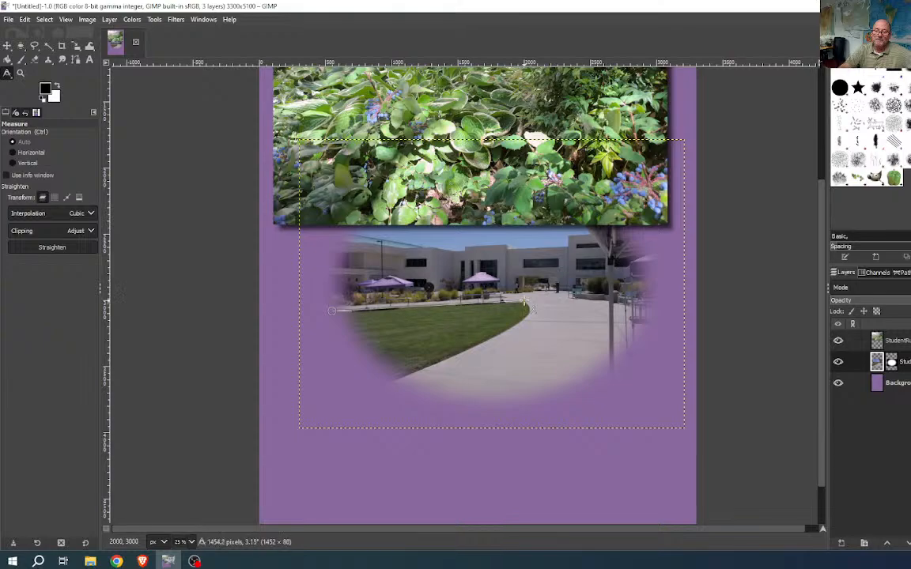
left_click(52, 247)
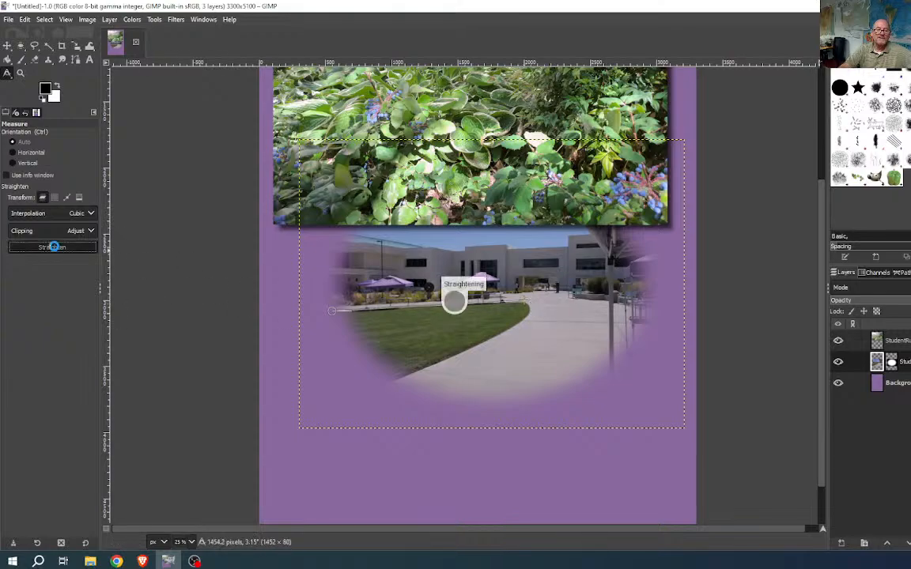
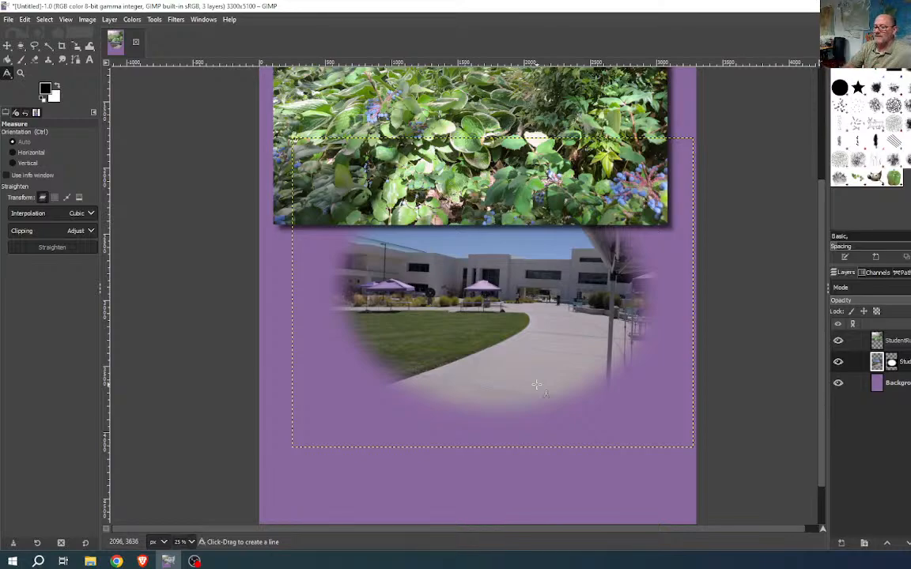
- Target the campus photo's mask, erase some grass left of the oval, then undo it
left_click(891, 361)
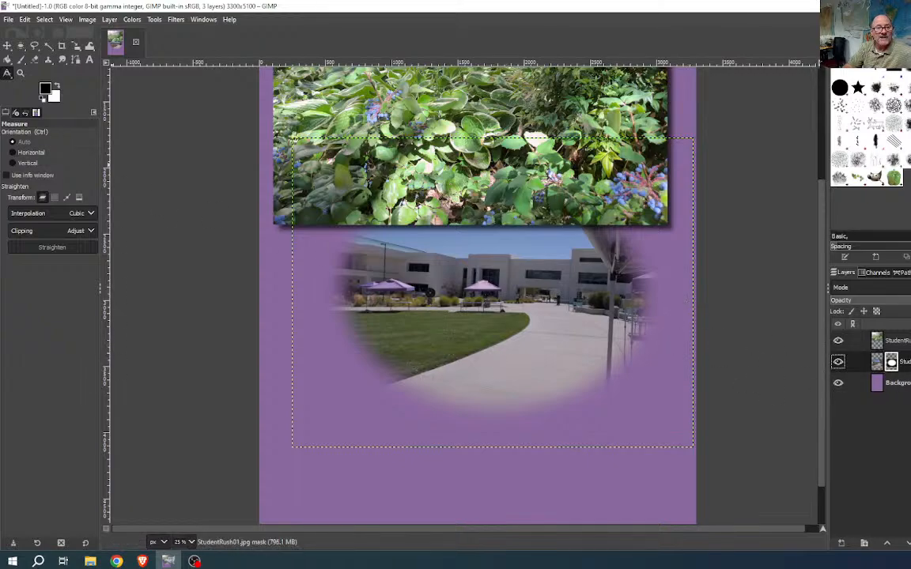
left_click(34, 59)
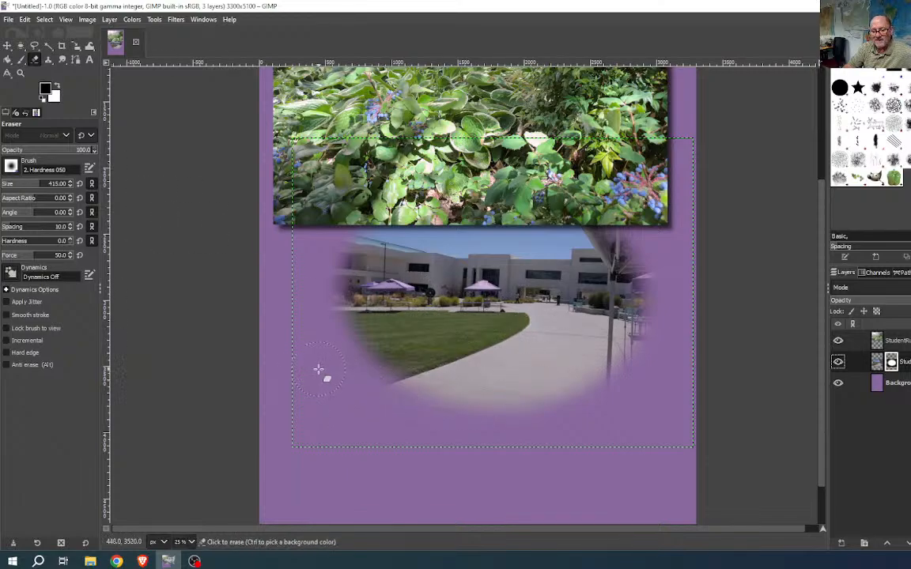
left_click_drag(317, 370, 393, 377)
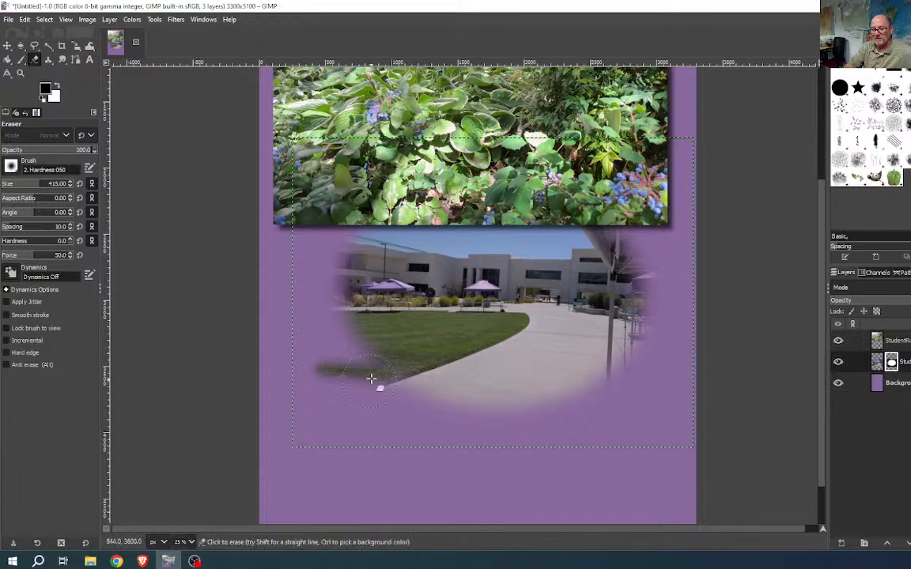
key("ctrl+z")
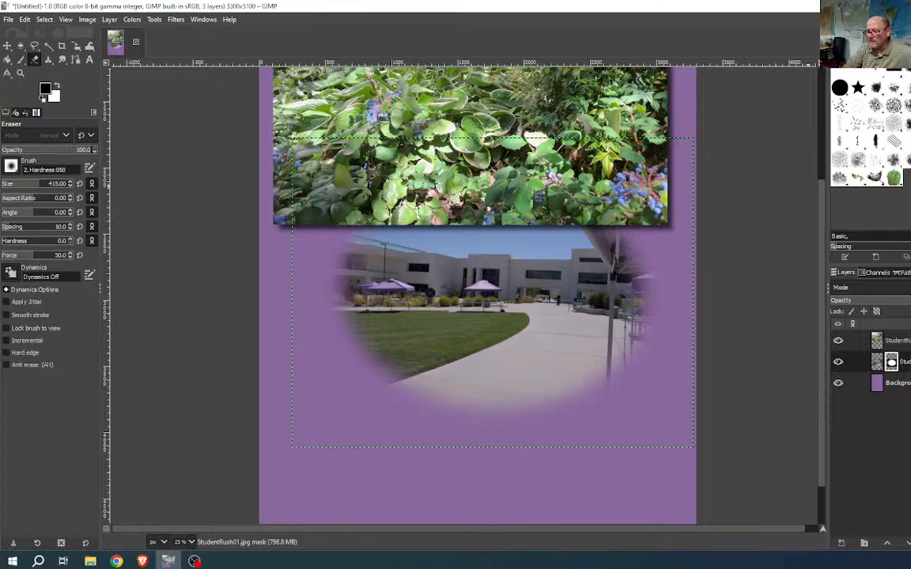
- Select the bush photo layer and begin adding a layer mask, then cancel
left_click(910, 343)
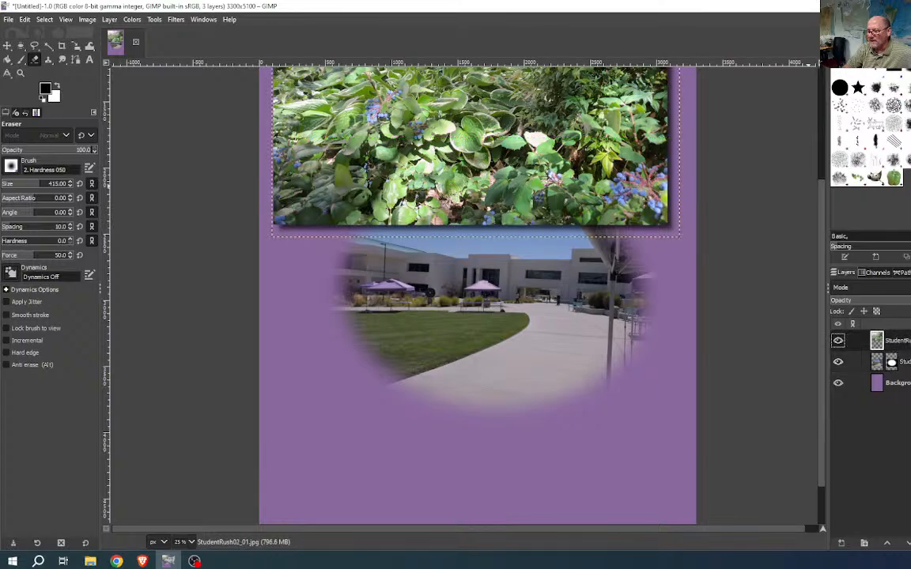
right_click(905, 343)
left_click(892, 363)
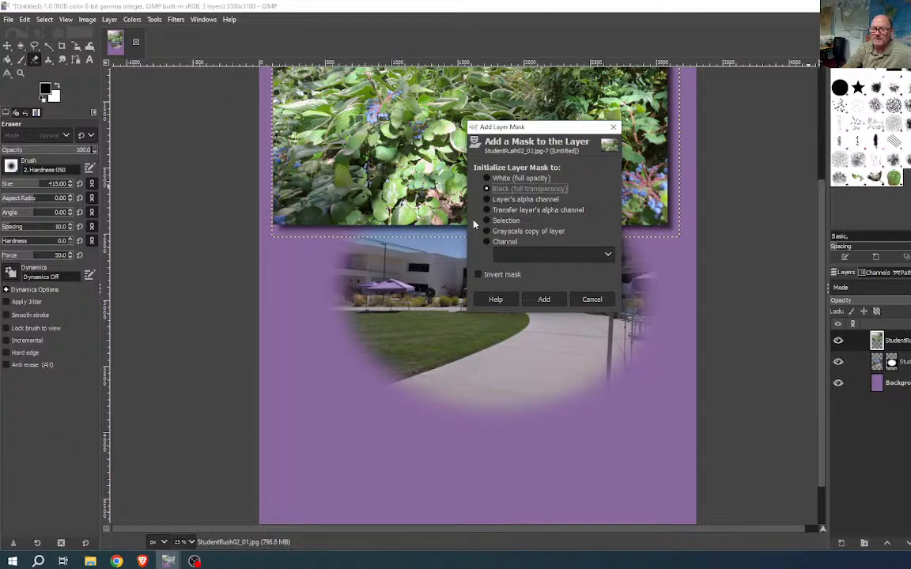
left_click(591, 299)
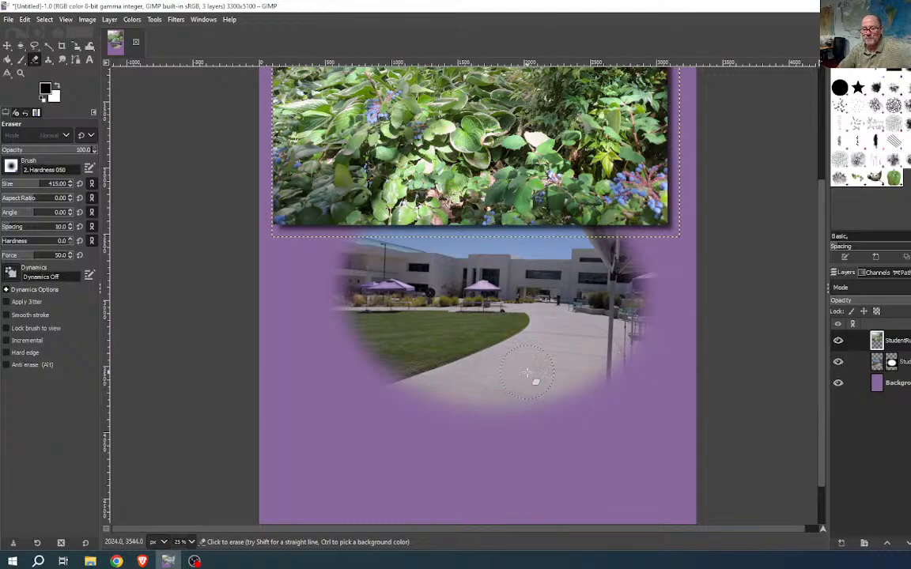
- Zoom and pan the view across the bush photo
scroll(738, 411, "up", 3)
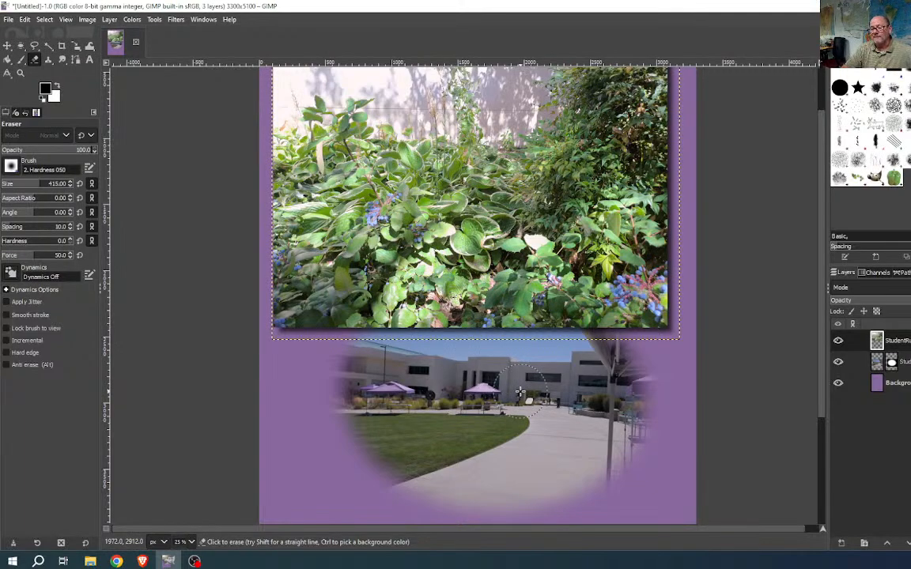
scroll(570, 356, "down", 3)
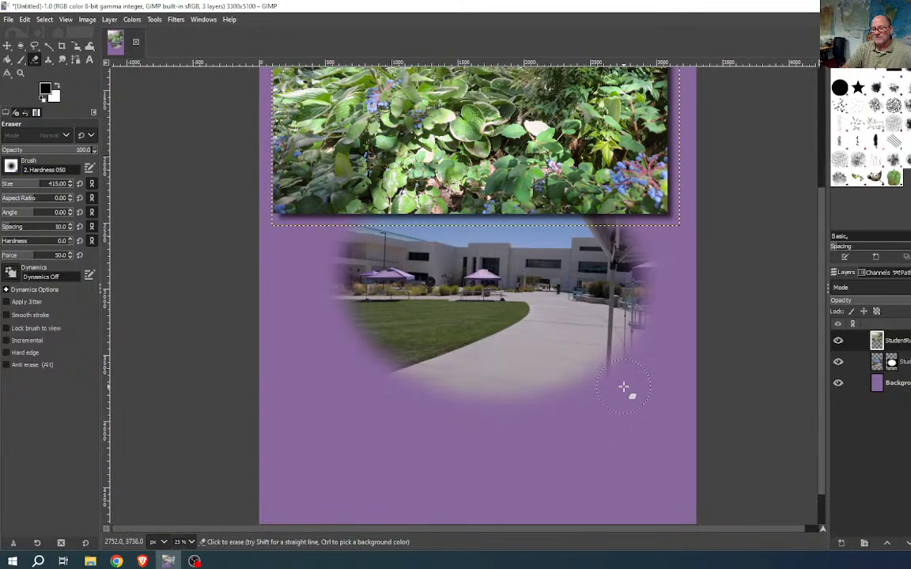
scroll(624, 385, "up", 3)
scroll(626, 385, "down", 2, "ctrl")
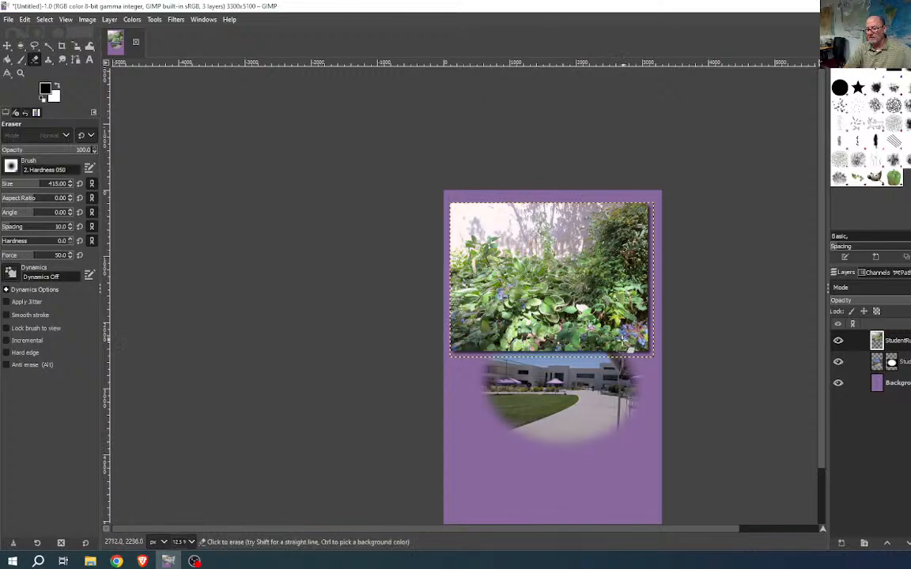
key("ctrl")
scroll(641, 340, "up", 6)
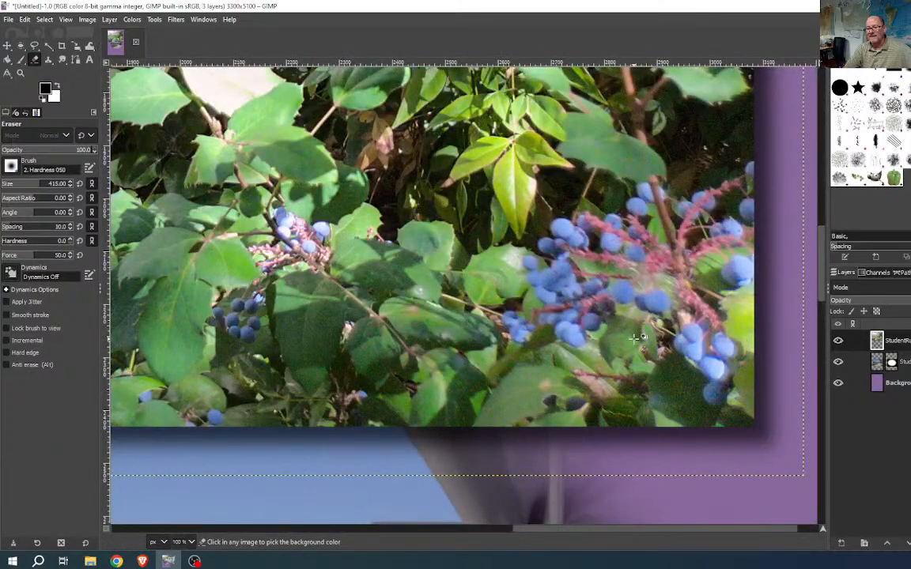
scroll(635, 343, "down", 1)
scroll(497, 276, "down", 1)
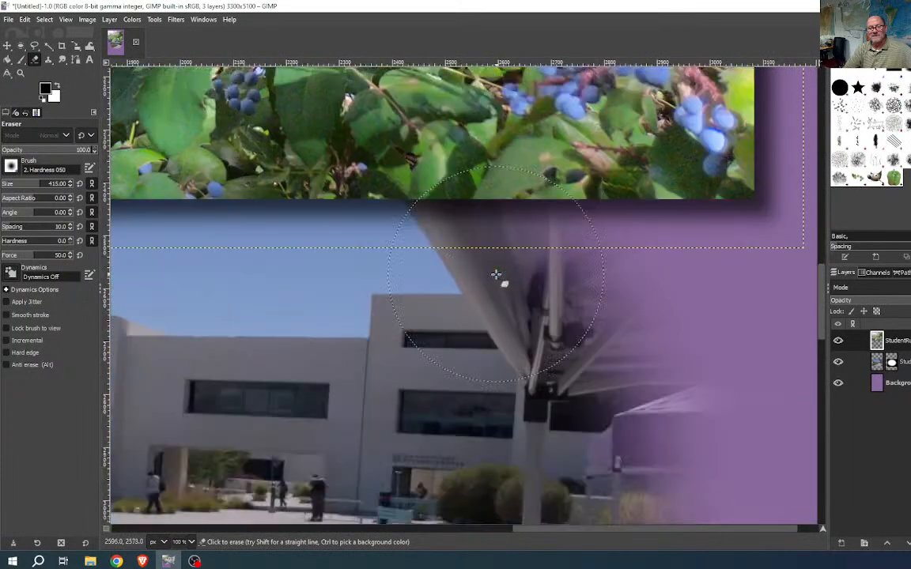
scroll(497, 276, "up", 2)
scroll(497, 276, "up", 2)
key("ctrl")
scroll(494, 327, "down", 1)
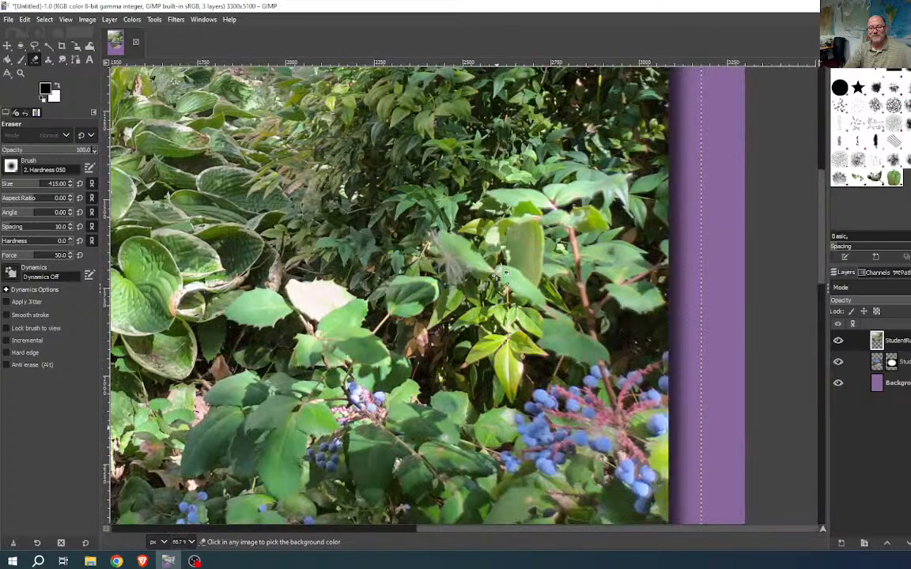
left_click_drag(381, 354, 601, 370)
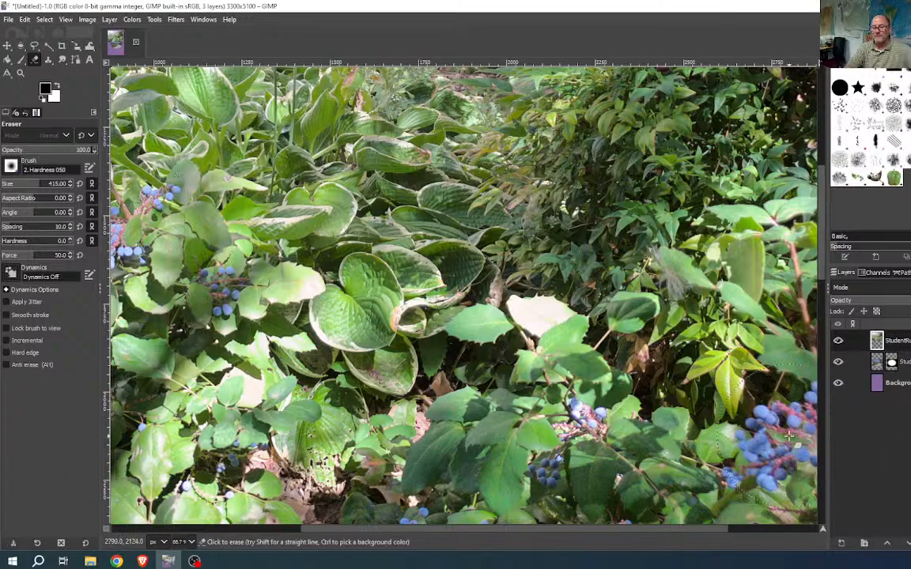
- With Fuzzy Select, zoom in on the berries and select the left blue berry
left_click(48, 47)
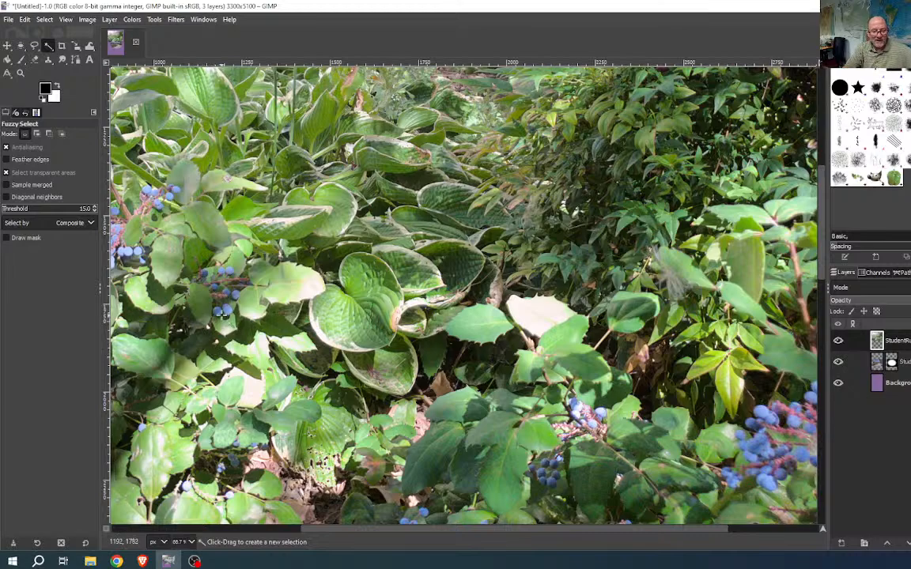
key("ctrl")
scroll(221, 312, "up", 8)
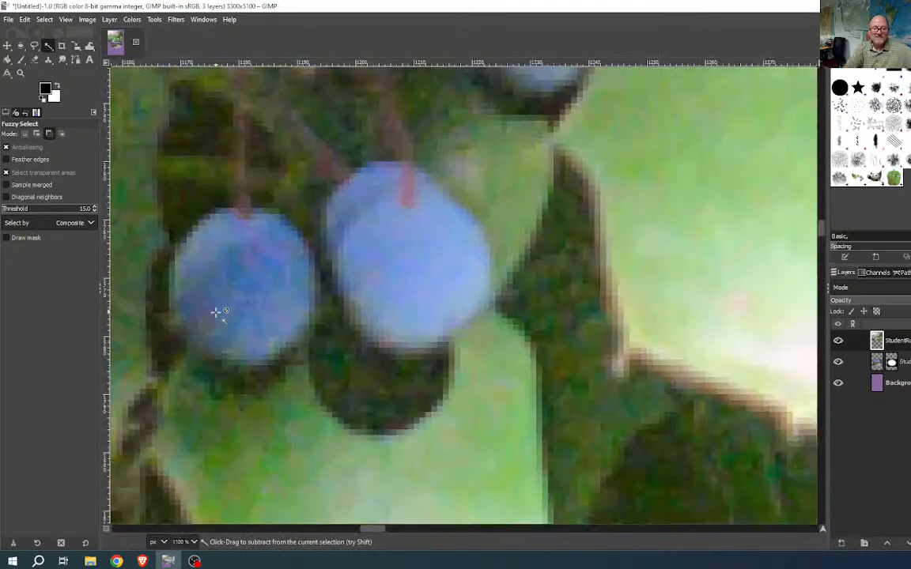
left_click_drag(257, 332, 534, 348)
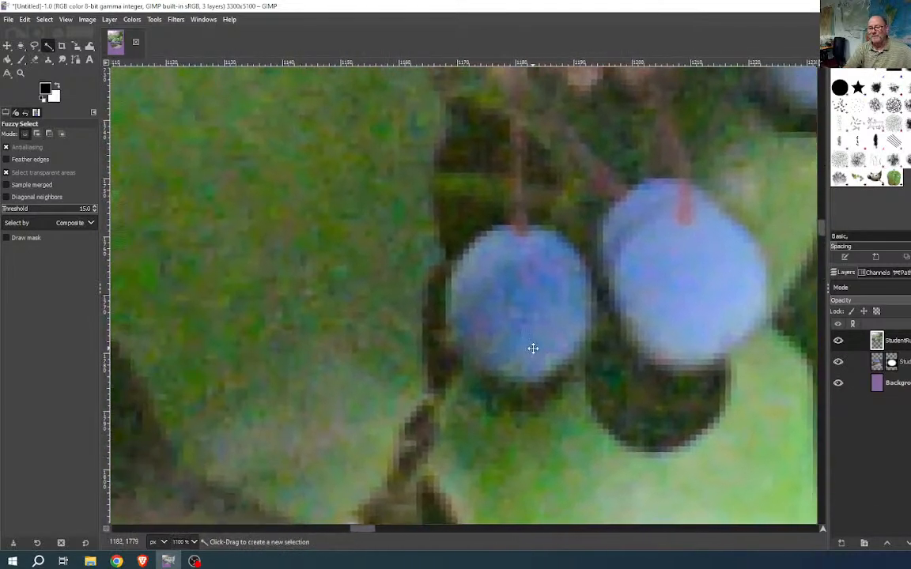
left_click(523, 300)
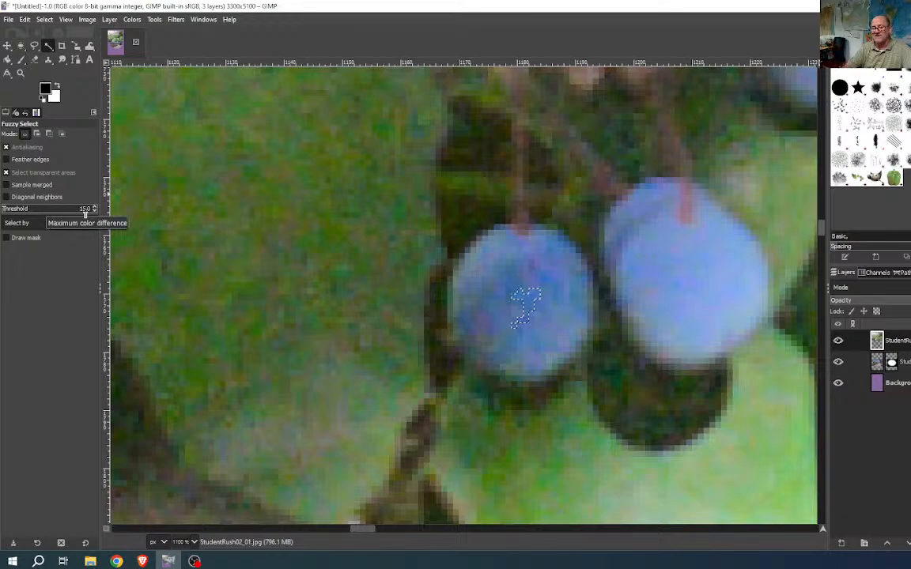
- Raise the threshold through 54, 76.5 and 84.5 to 94.5, reselecting the berry each time
left_click_drag(11, 209, 21, 210)
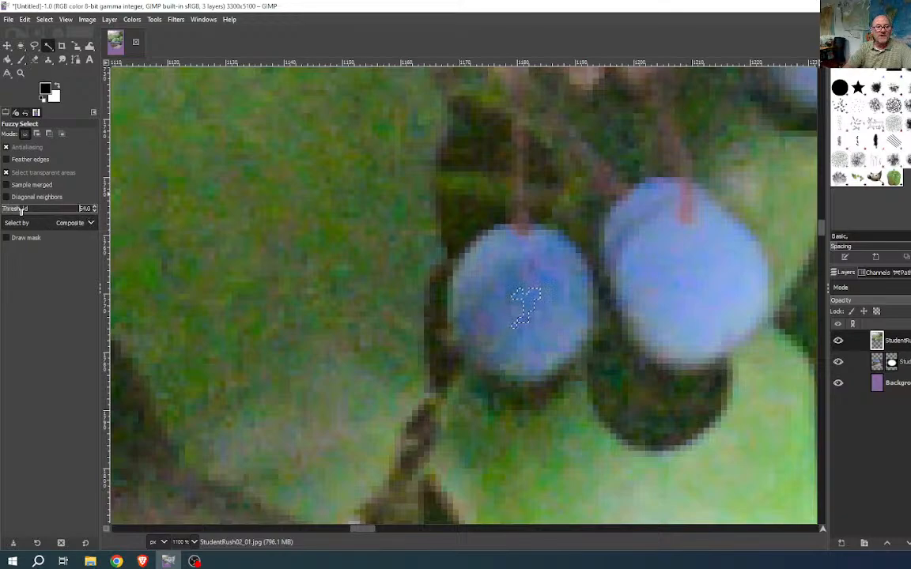
scroll(21, 210, "up", 3)
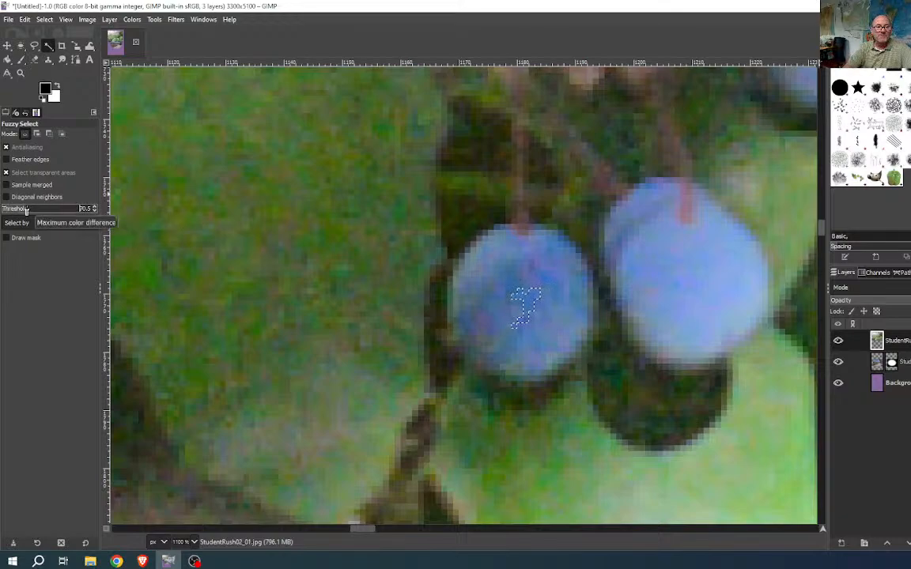
left_click(526, 299)
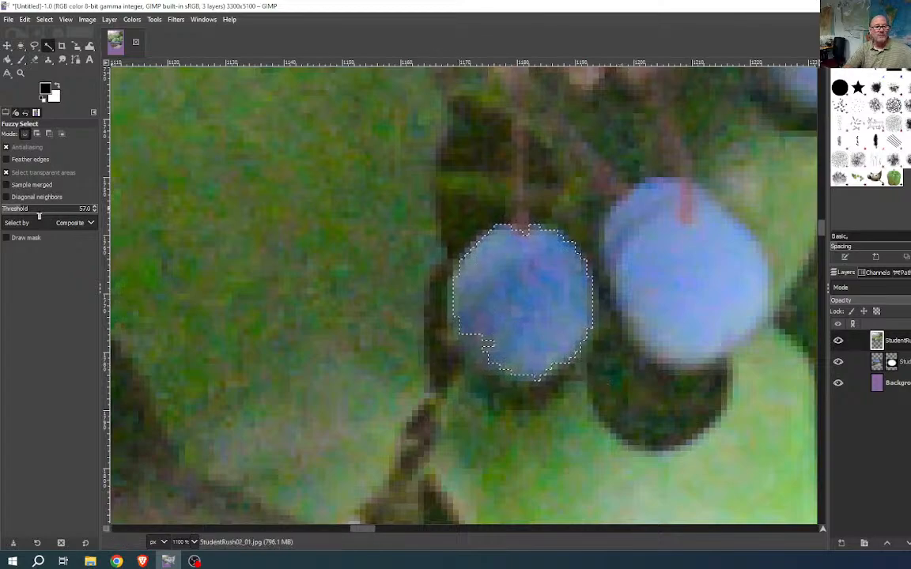
left_click_drag(29, 209, 28, 207)
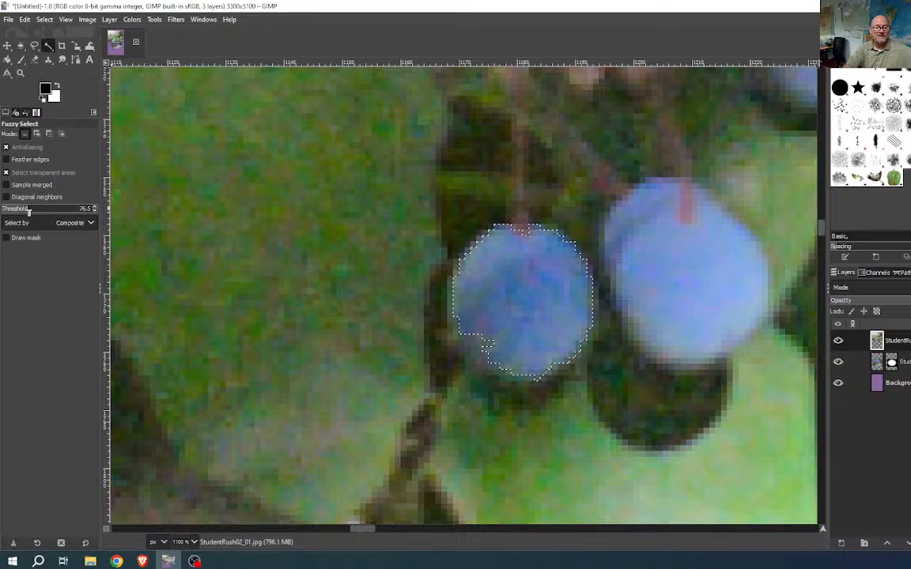
left_click(523, 299)
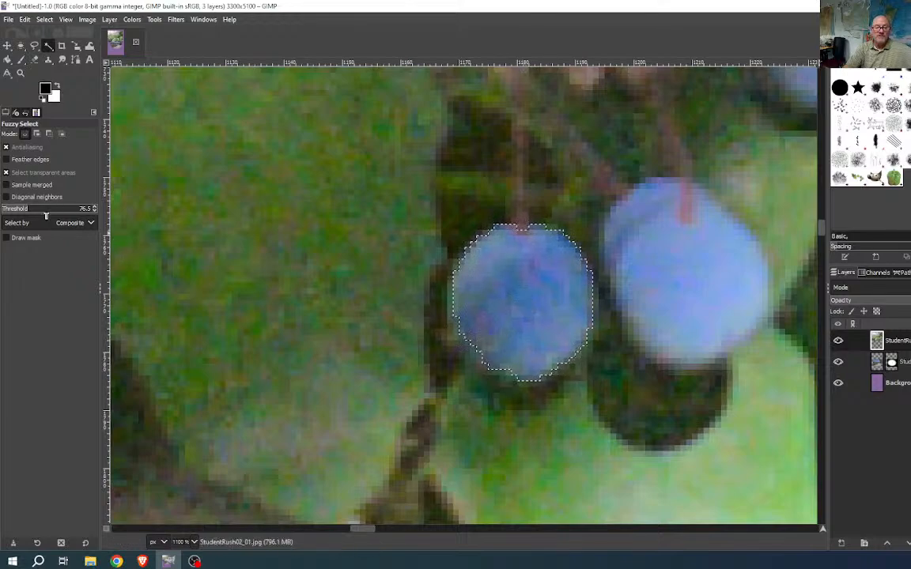
left_click_drag(34, 212, 38, 212)
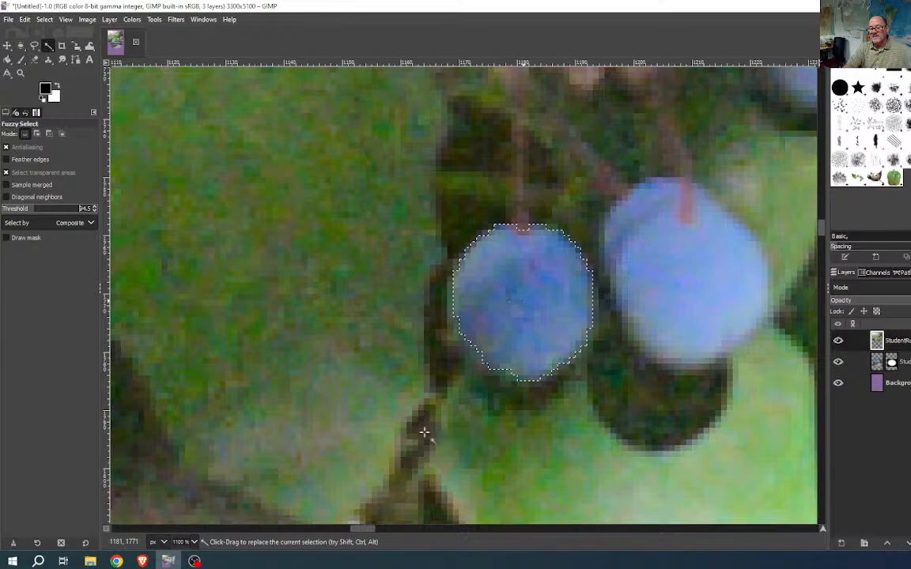
left_click_drag(423, 431, 476, 434)
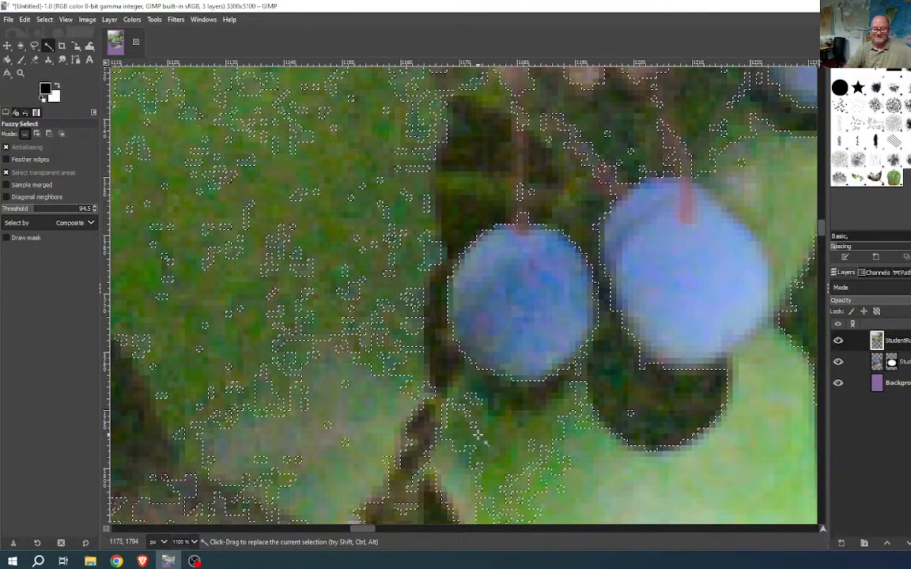
scroll(522, 380, "down", 3)
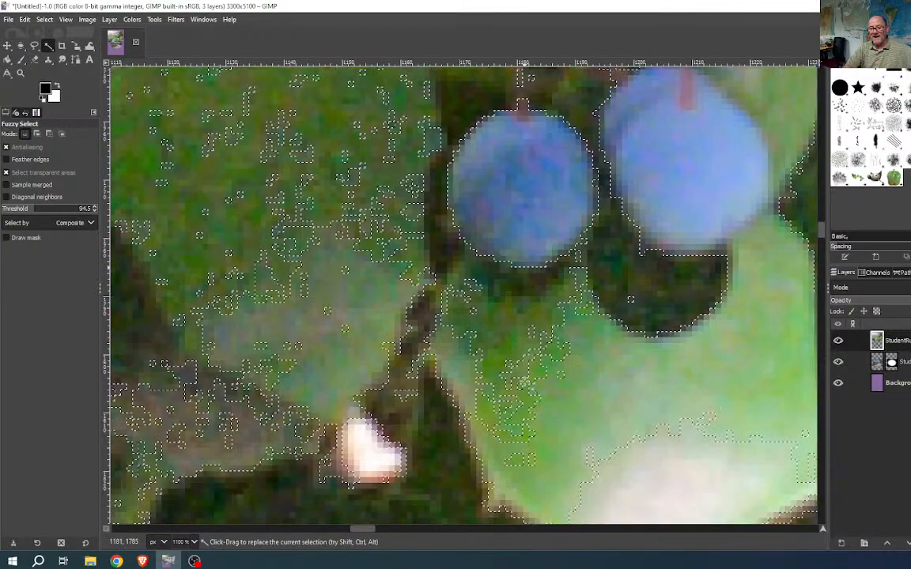
scroll(522, 381, "down", 2)
scroll(521, 382, "down", 1)
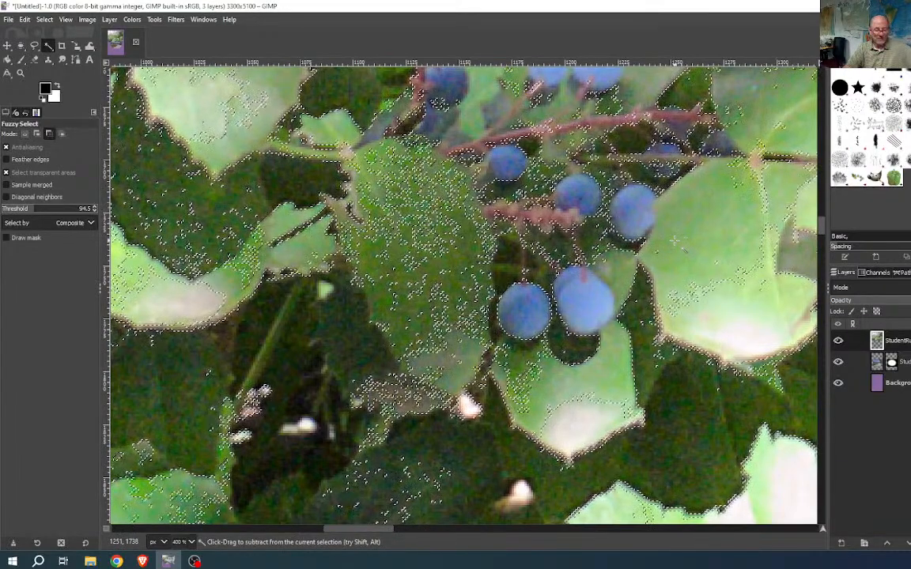
- Clear the selection and Fuzzy Select a berry at threshold about 86, undoing the leak into leaves
key("ctrl+shift+a")
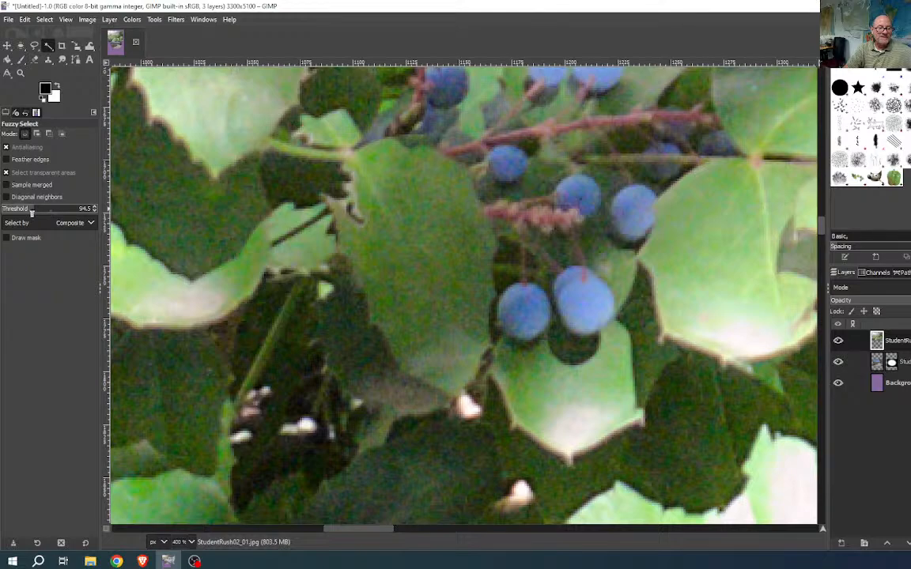
left_click_drag(30, 209, 24, 210)
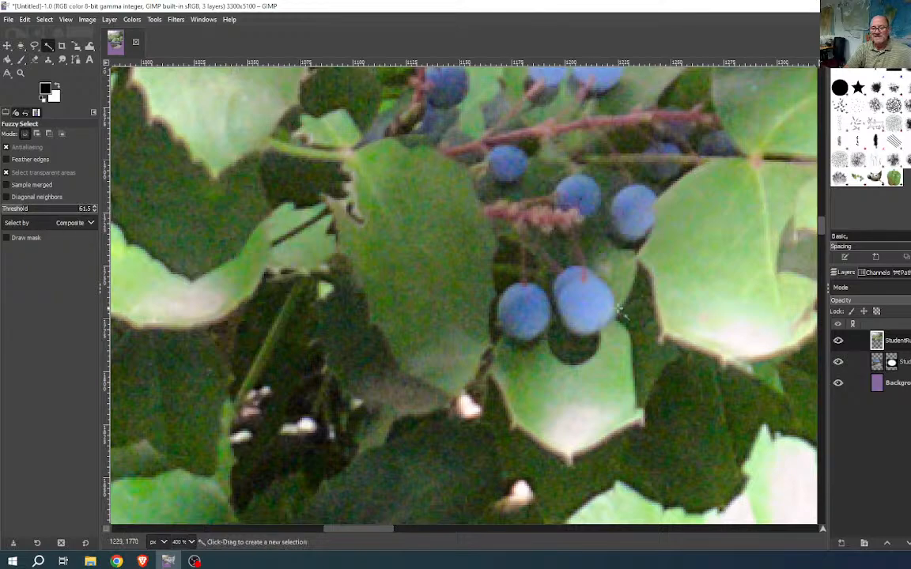
scroll(530, 311, "up", 5)
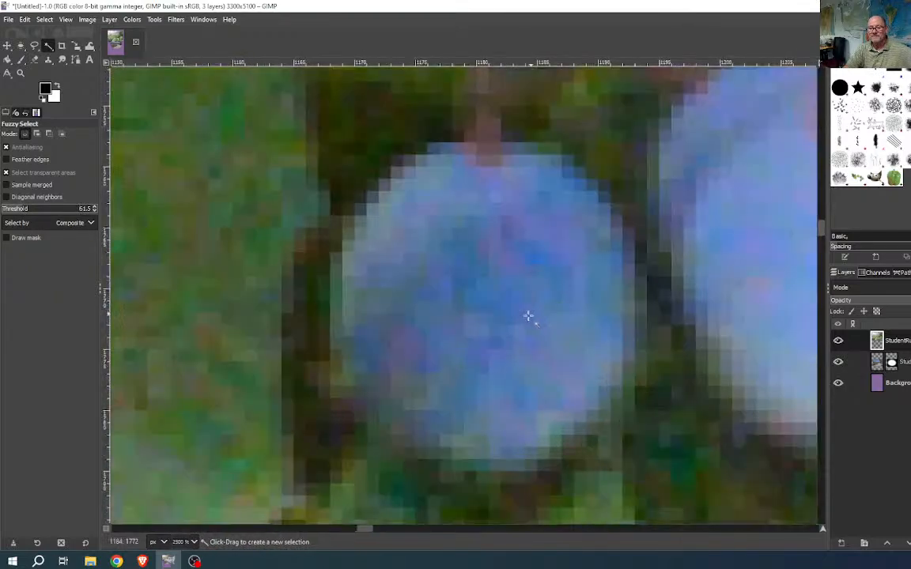
left_click(490, 307)
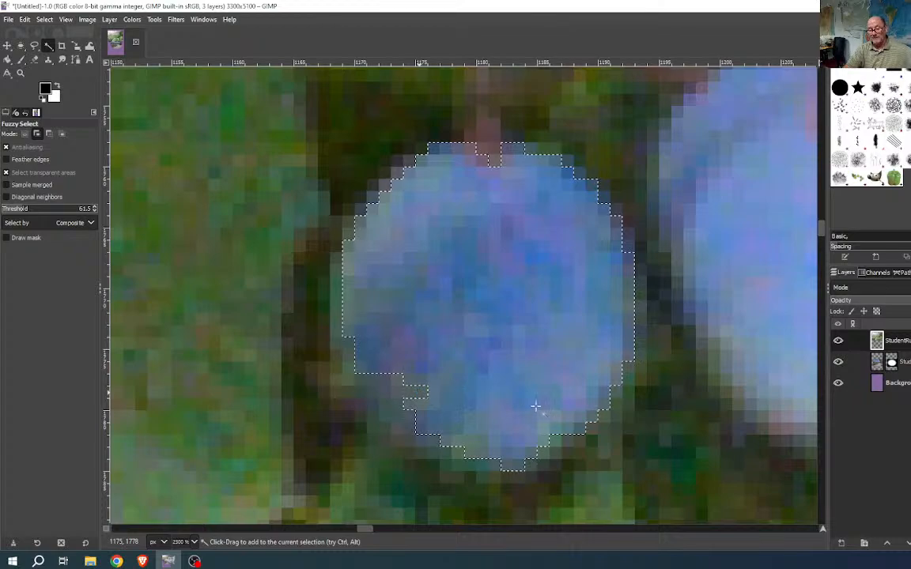
left_click(445, 387, "shift")
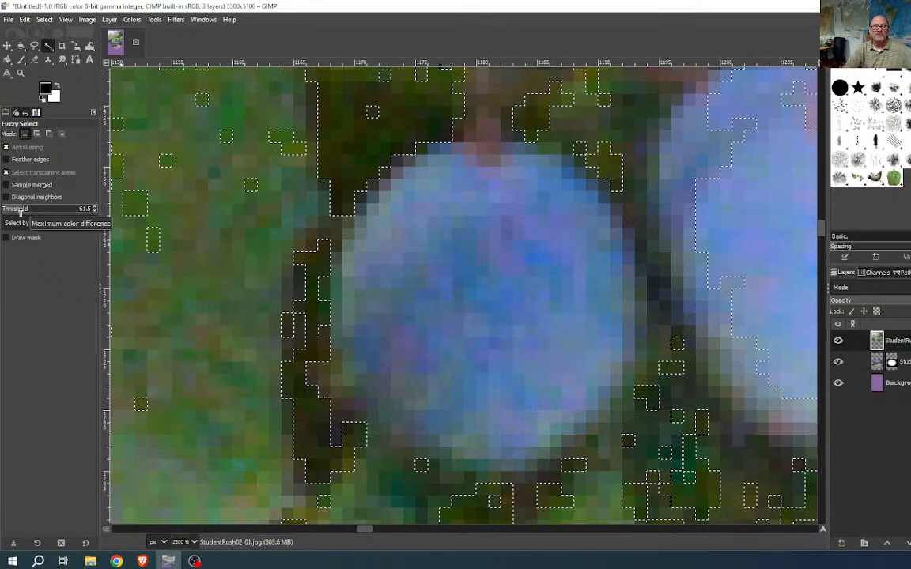
key("ctrl+z")
- At threshold 33, reselect the berry and add its remaining areas and holes
left_click_drag(26, 209, 13, 210)
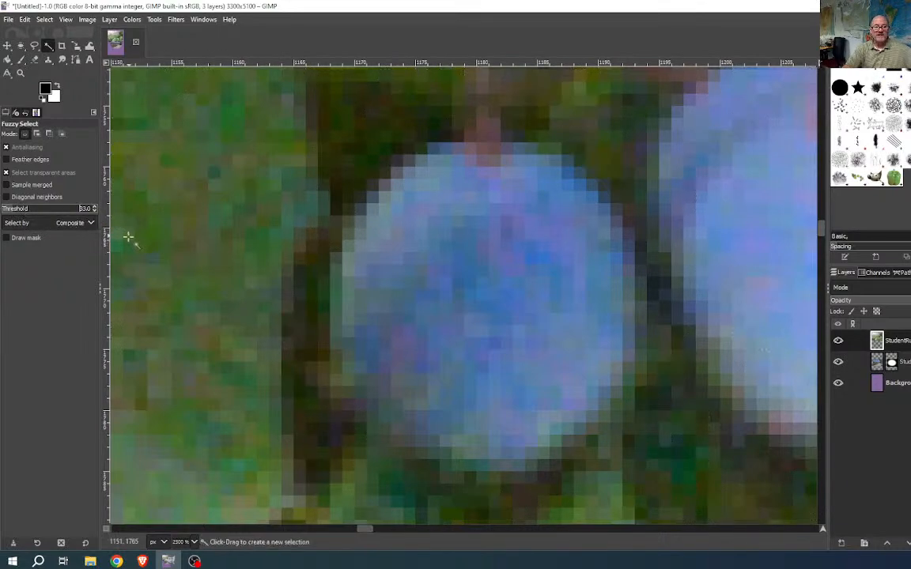
left_click(484, 300)
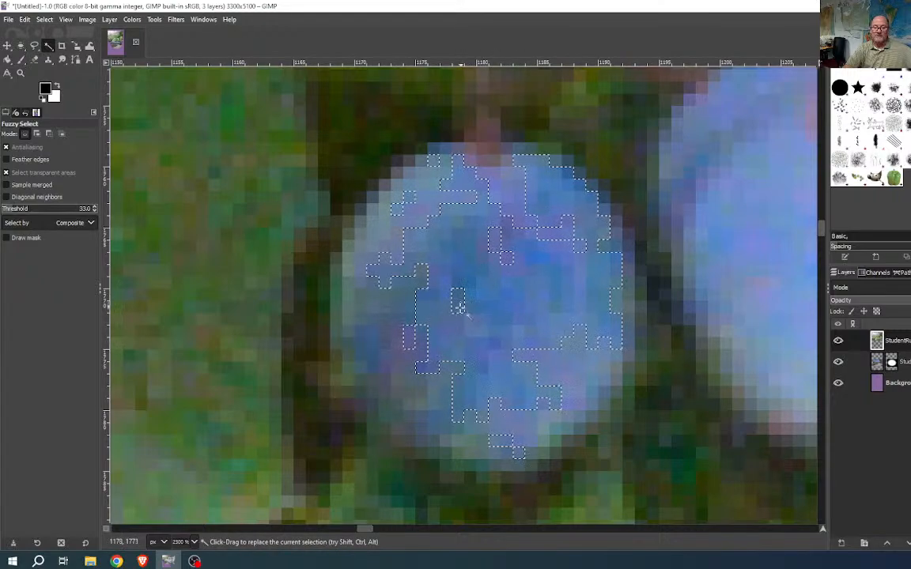
left_click(383, 311, "shift")
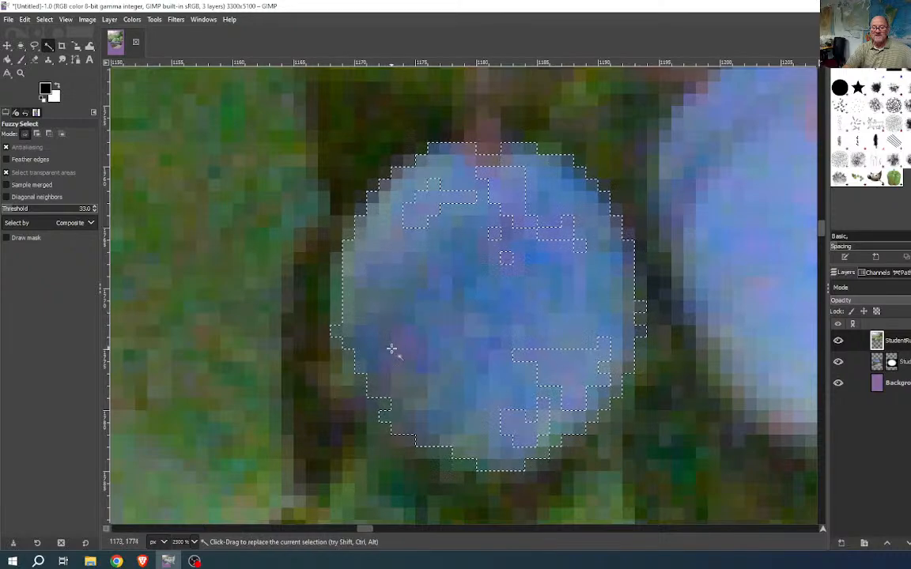
left_click(437, 203, "shift")
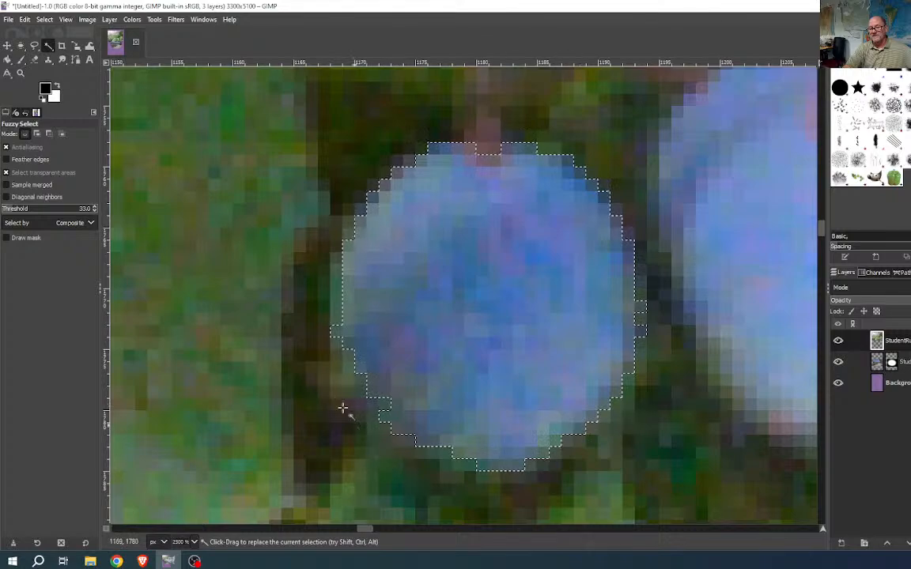
scroll(521, 334, "down", 5)
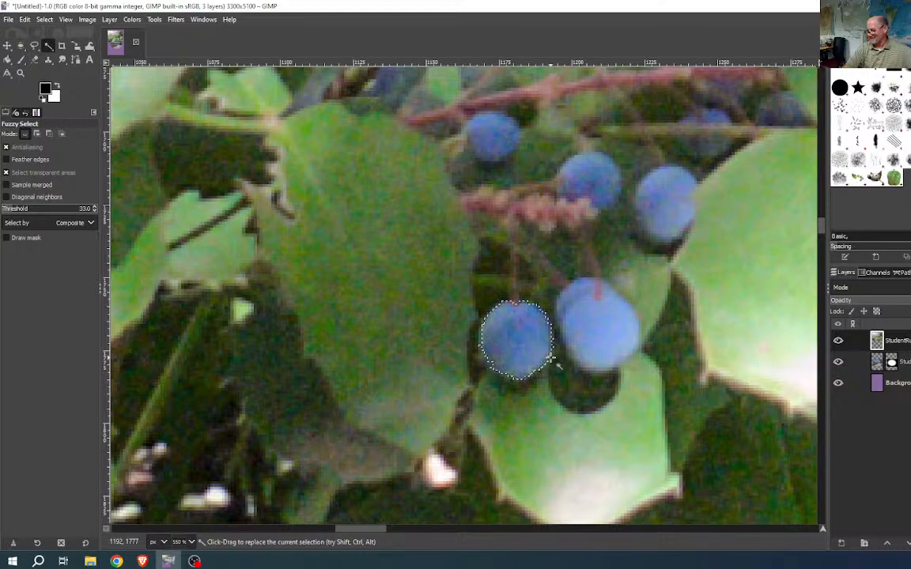
- Add the large middle, upper-right, upper-middle and upper-left berries to the selection
left_click(600, 332, "shift")
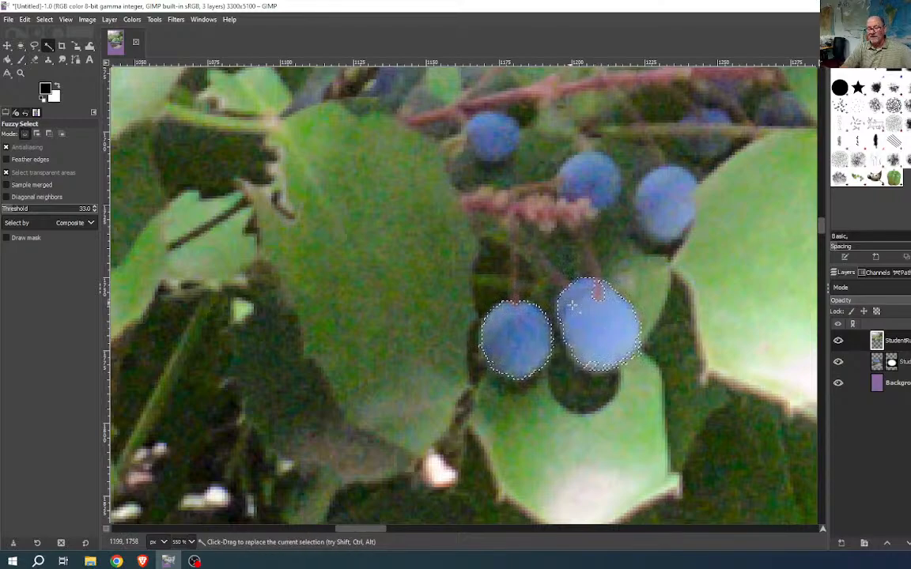
left_click(661, 201, "shift")
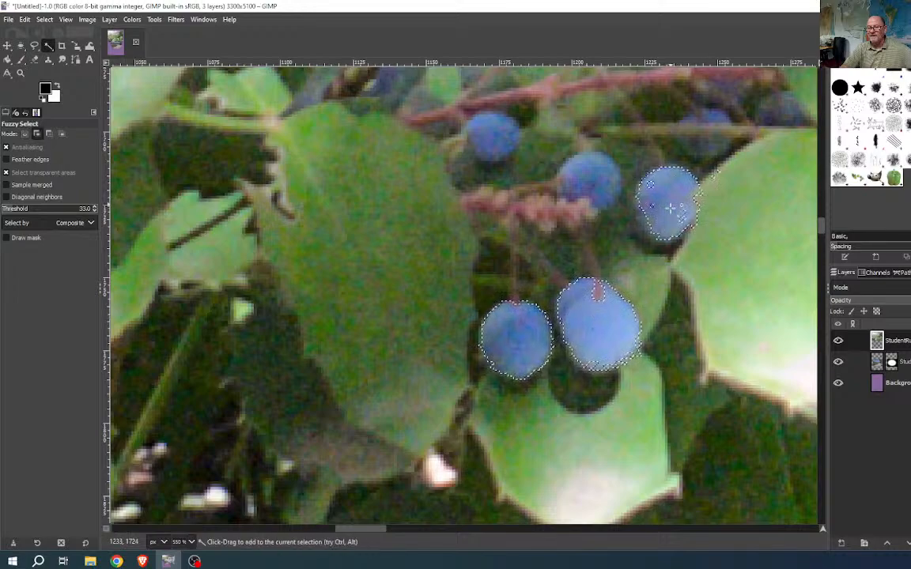
left_click(592, 180, "shift")
left_click(498, 141, "shift")
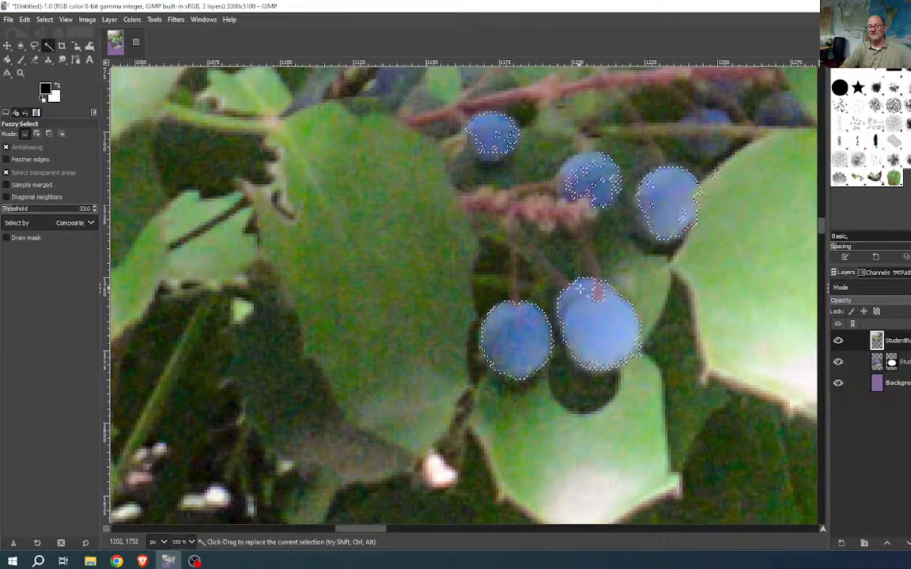
scroll(547, 251, "down", 2, "ctrl")
scroll(592, 302, "down", 2, "ctrl")
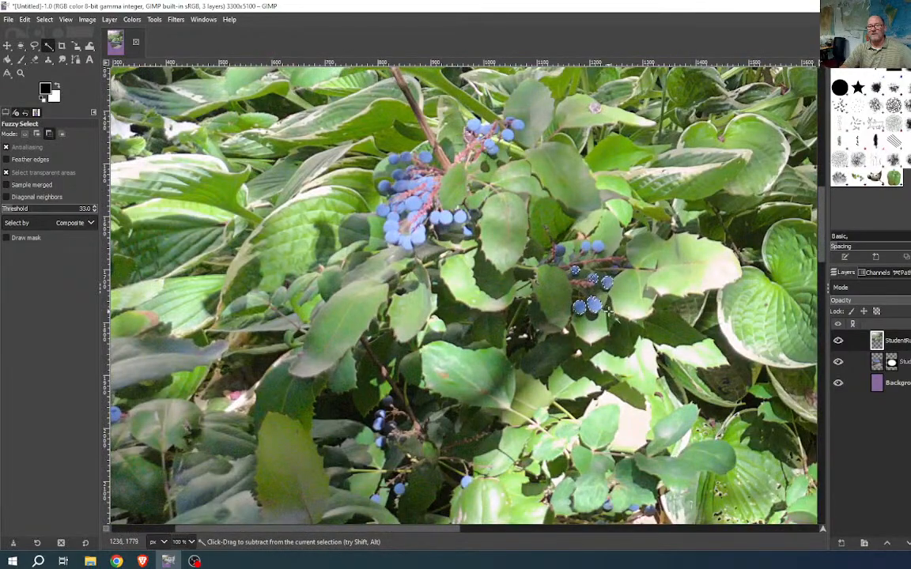
scroll(593, 301, "down", 2, "ctrl")
scroll(601, 298, "down", 1, "ctrl")
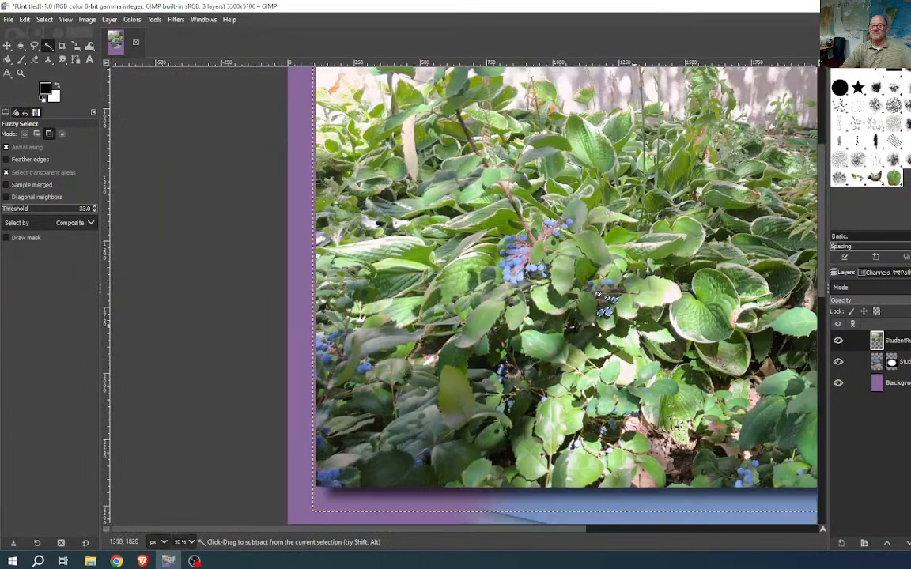
left_click_drag(635, 326, 474, 356)
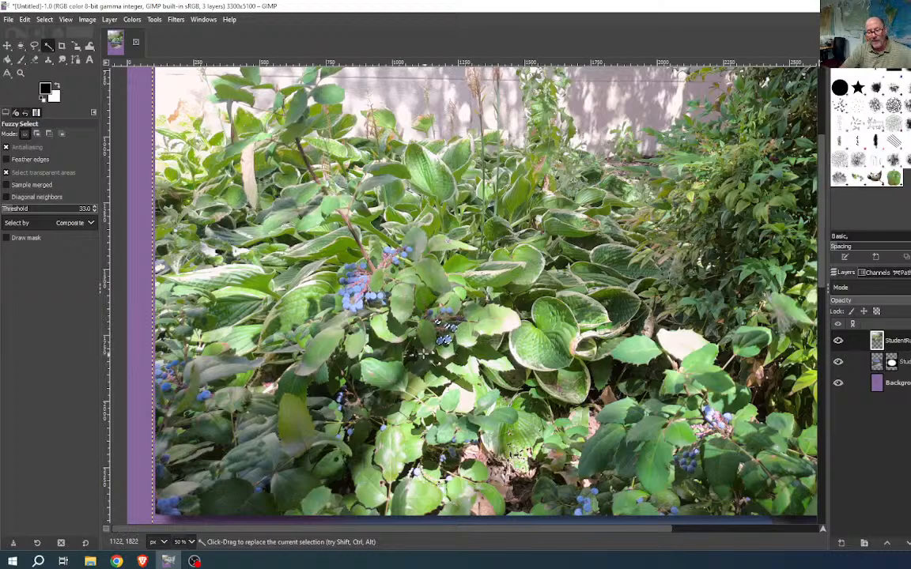
key("ctrl")
scroll(438, 320, "up", 5)
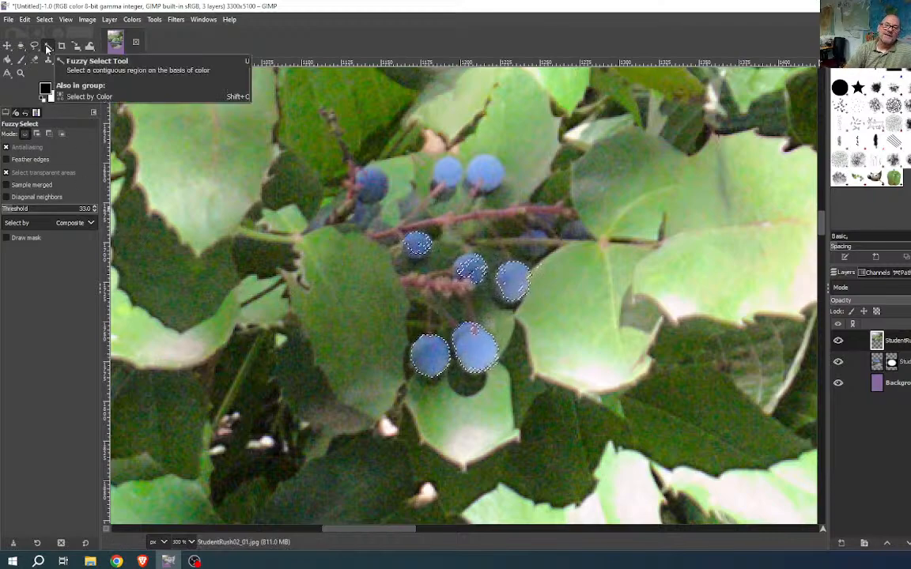
- Switch to Select by Color, set the threshold to 61.5, and view the whole garden photo
left_click_drag(47, 49, 79, 56)
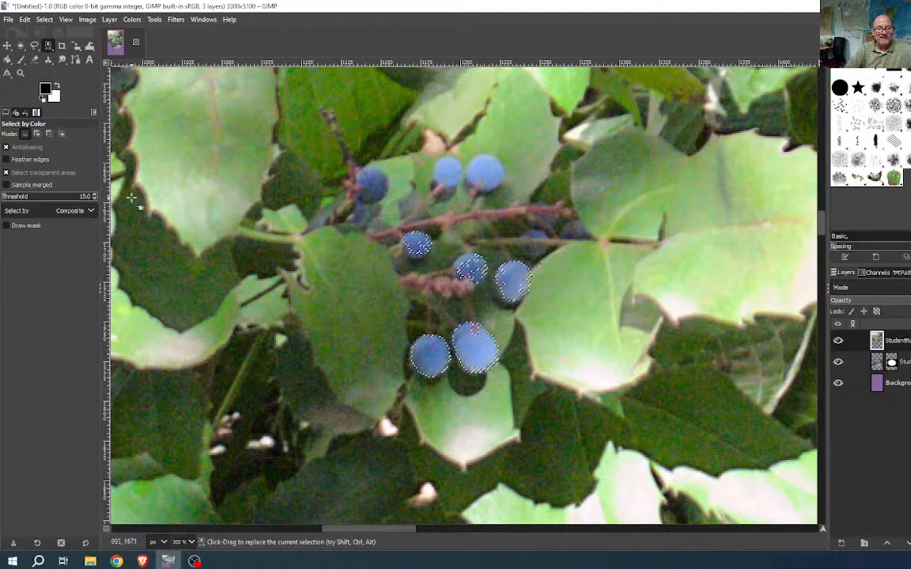
left_click_drag(14, 198, 24, 199)
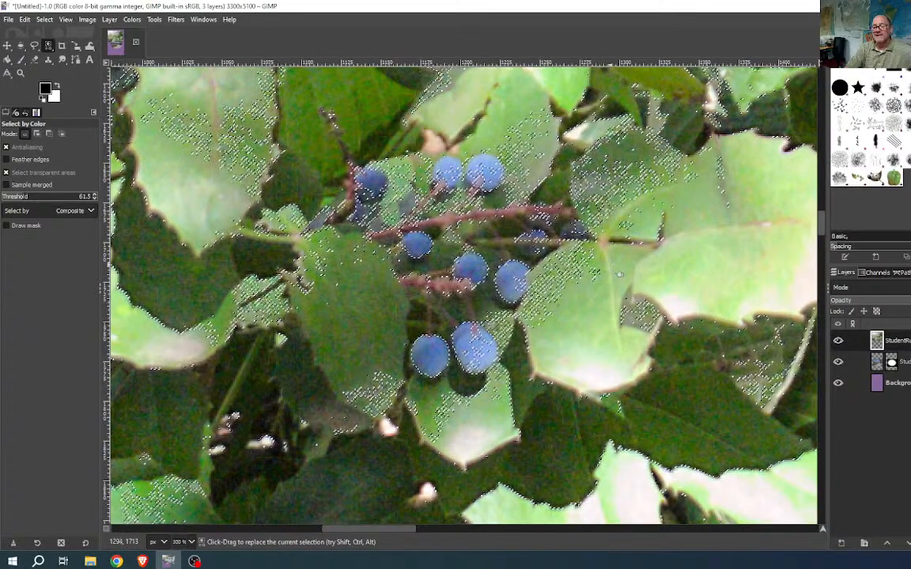
scroll(620, 274, "down", 3)
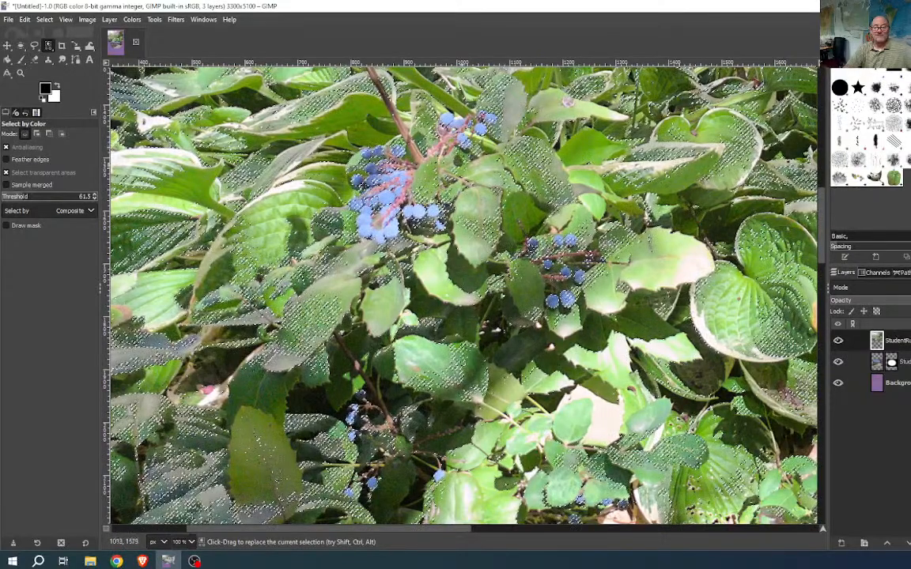
scroll(532, 303, "down", 2)
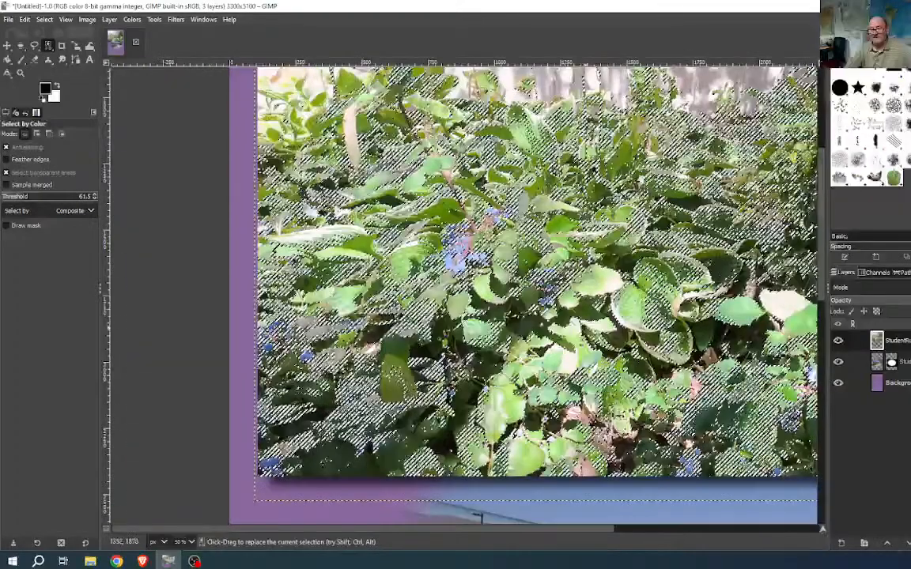
left_click_drag(687, 307, 548, 360)
scroll(548, 360, "down", 1)
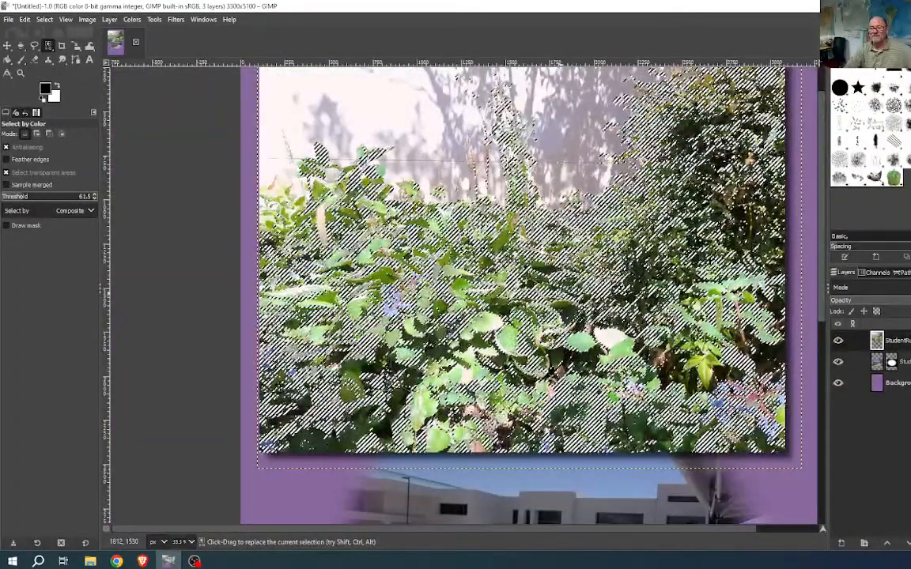
left_click_drag(560, 294, 507, 346)
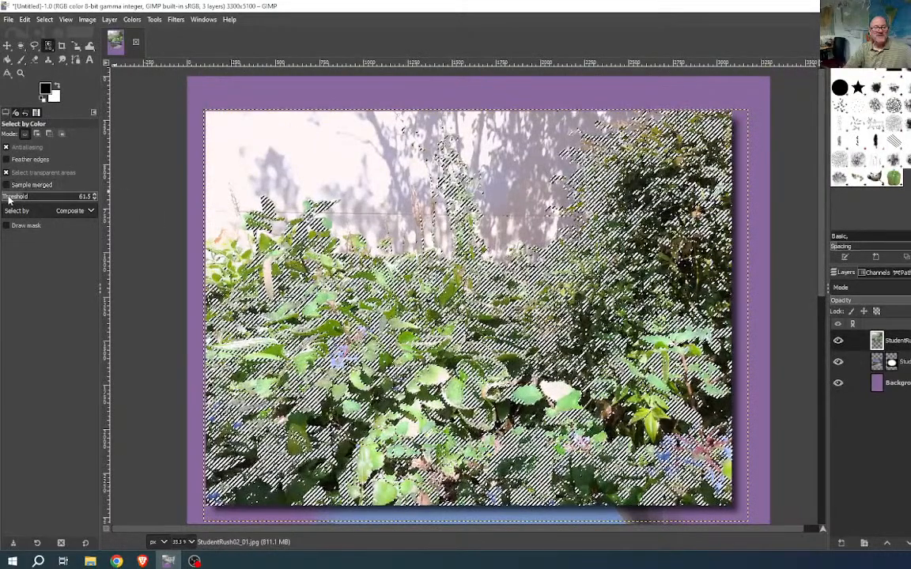
scroll(8, 200, "down", 20)
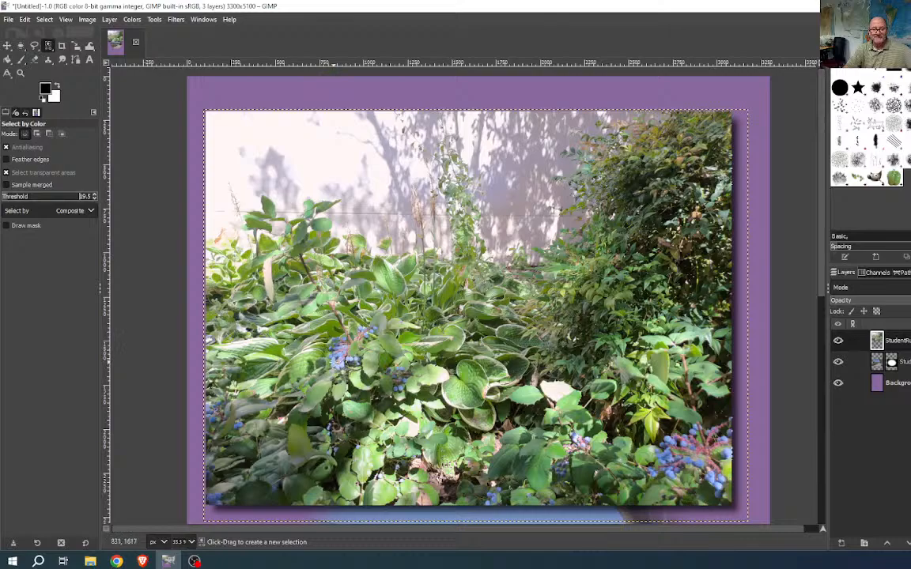
- At threshold 19.5, select the berry blue and add the darker and shaded berries
scroll(333, 361, "up", 5)
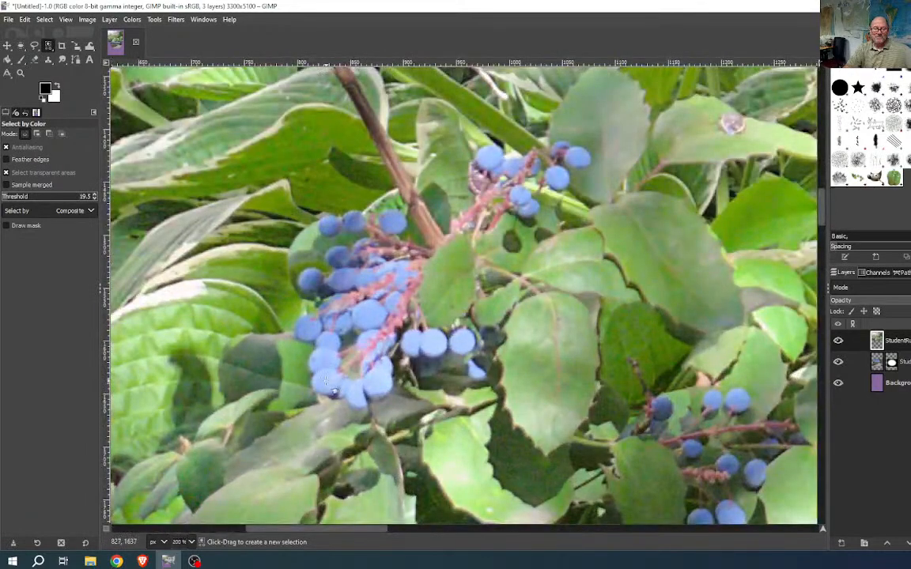
left_click(333, 390)
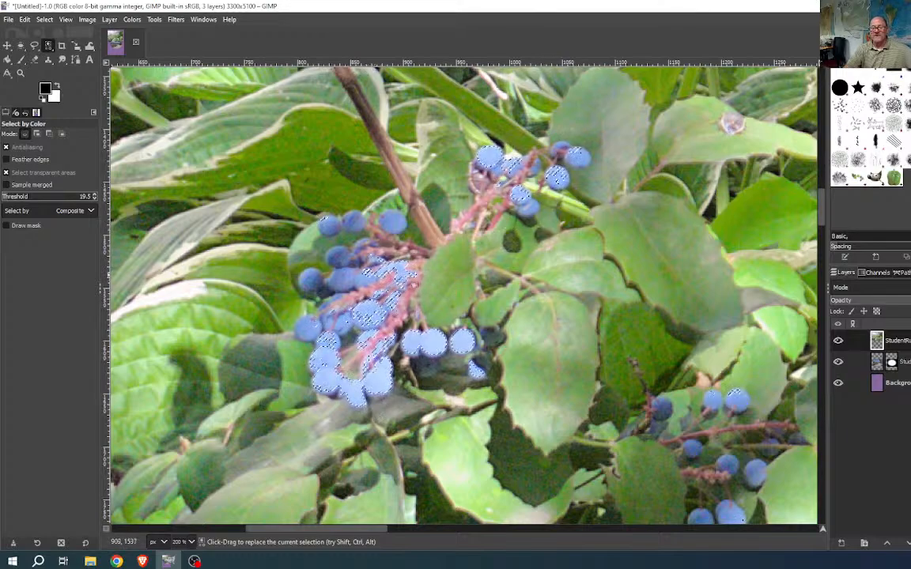
left_click(350, 310, "shift")
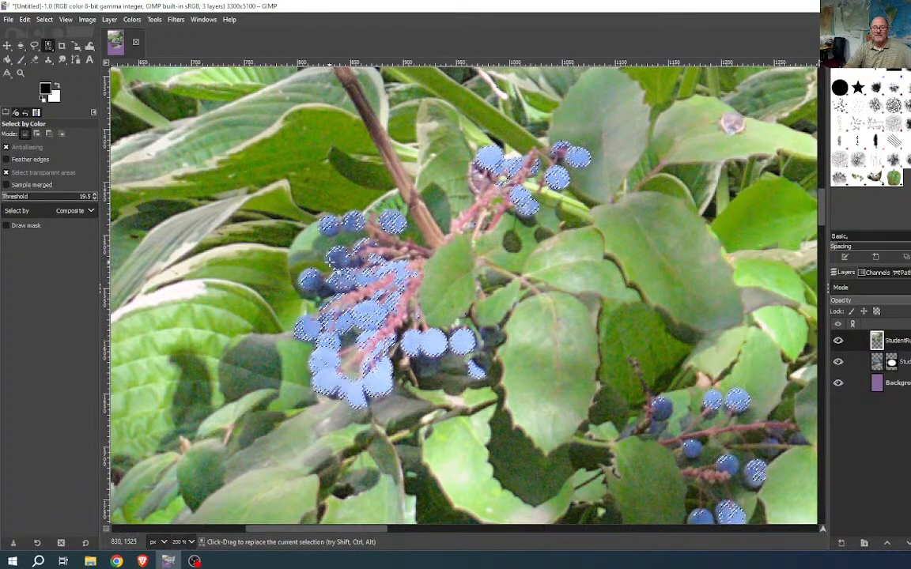
scroll(574, 366, "down", 2)
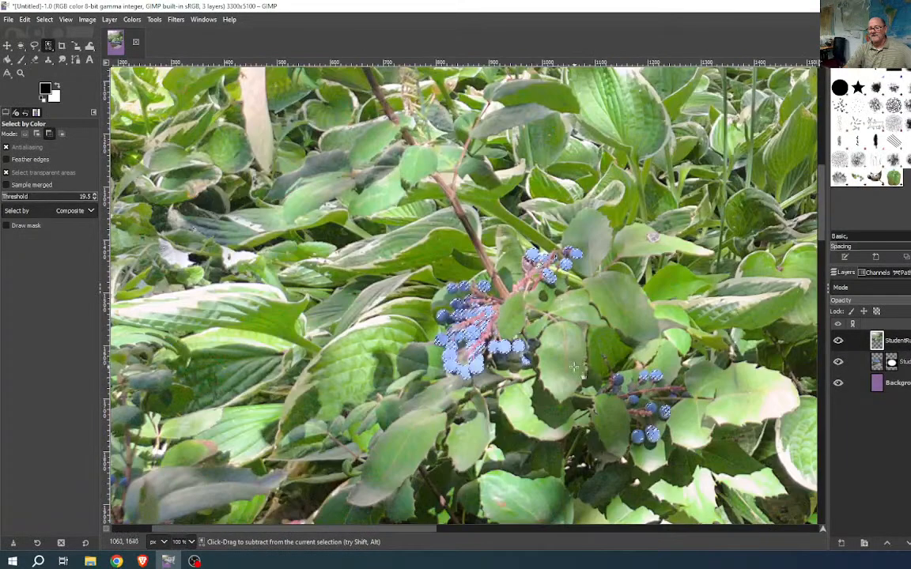
scroll(574, 367, "down", 1)
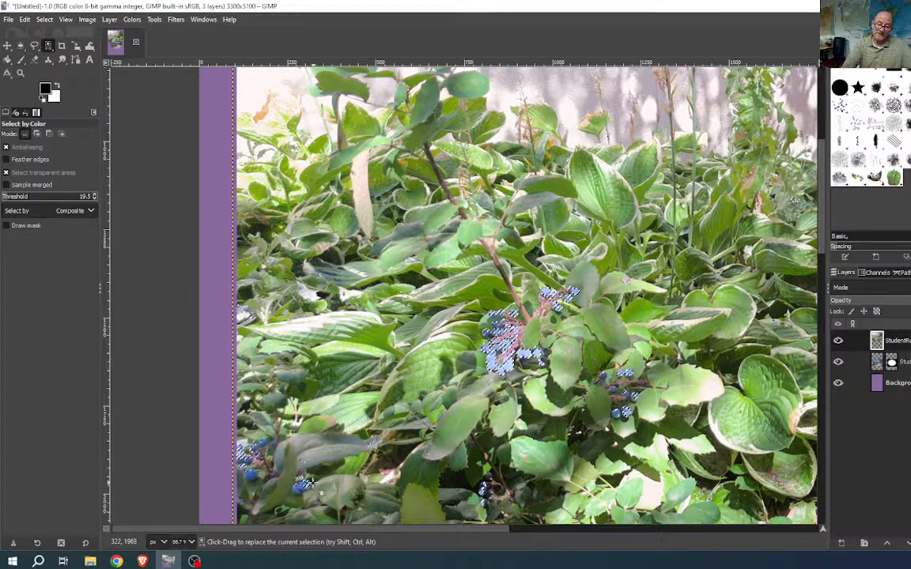
scroll(305, 484, "up", 4)
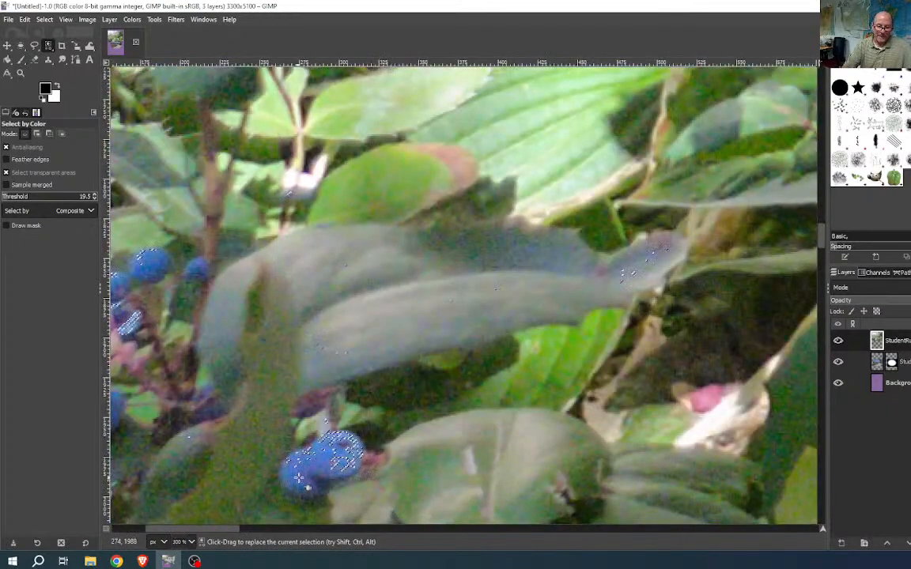
left_click(301, 479, "shift")
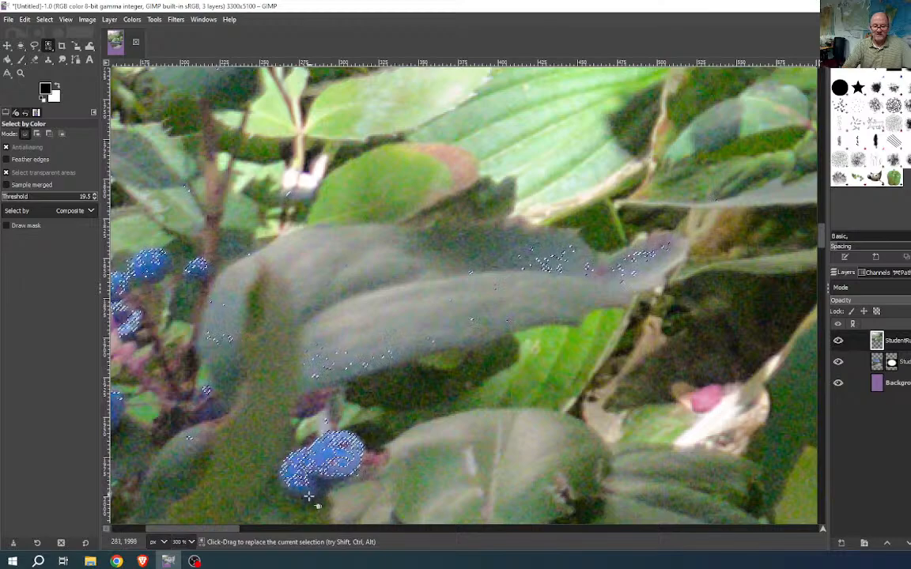
scroll(308, 483, "down", 3)
scroll(393, 434, "left", 4)
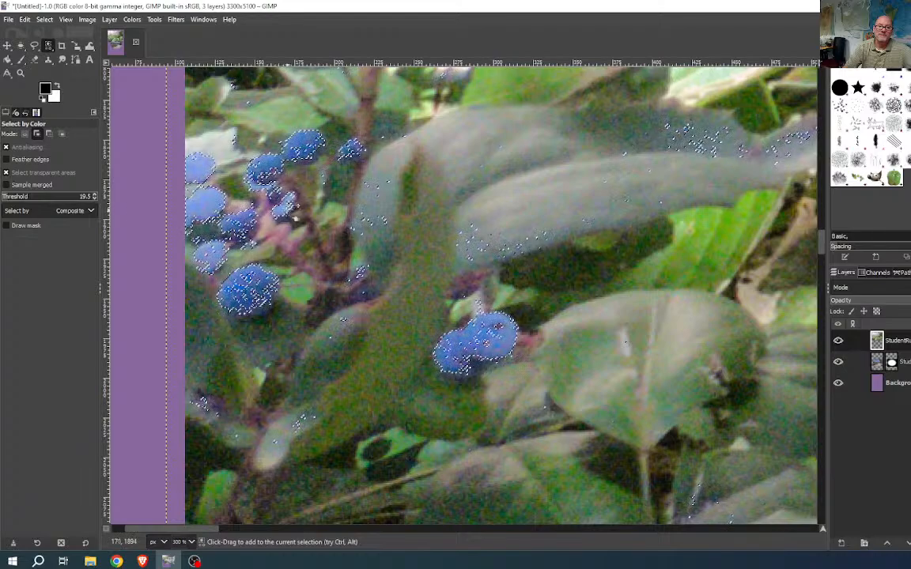
- Add the unselected blue spots inside the berries and subtract stray specks on the leaves
scroll(261, 166, "up", 4)
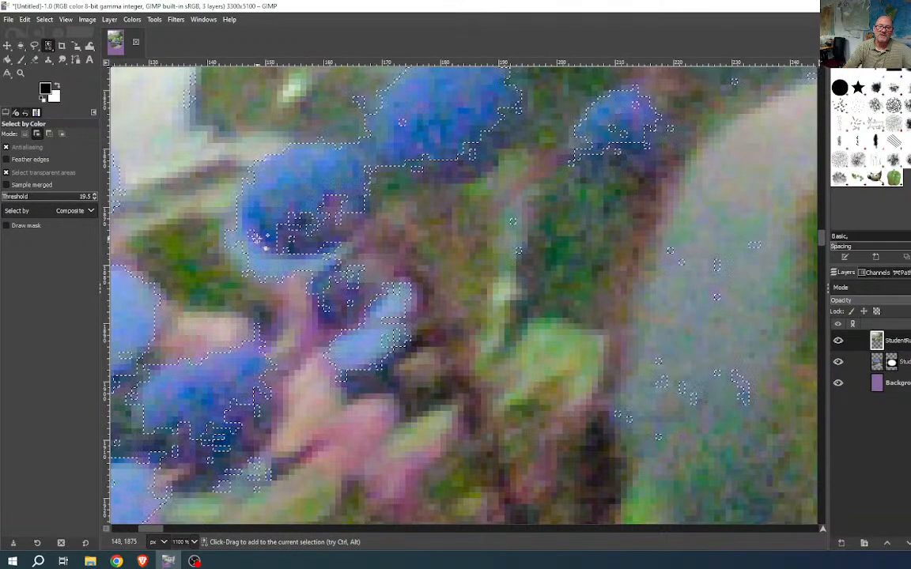
left_click(255, 238)
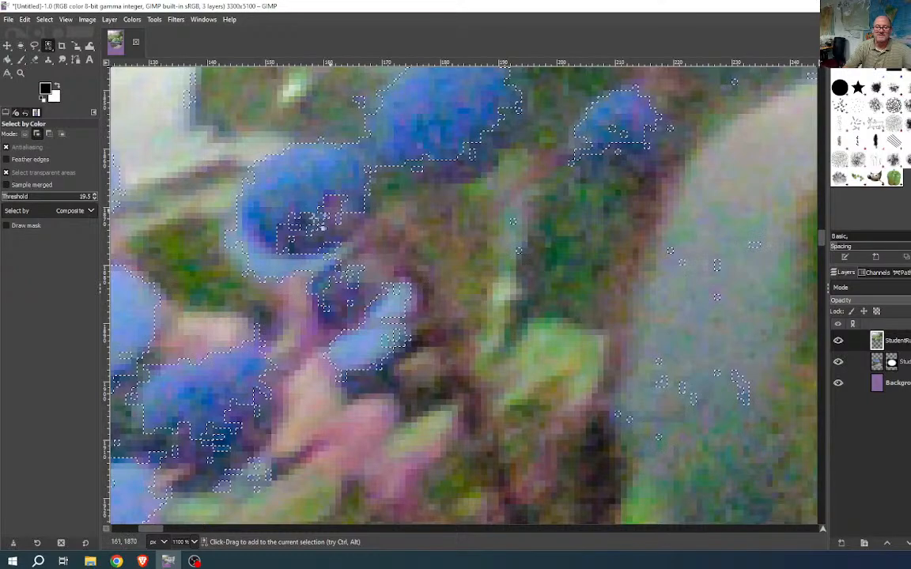
scroll(262, 254, "down", 4, "ctrl")
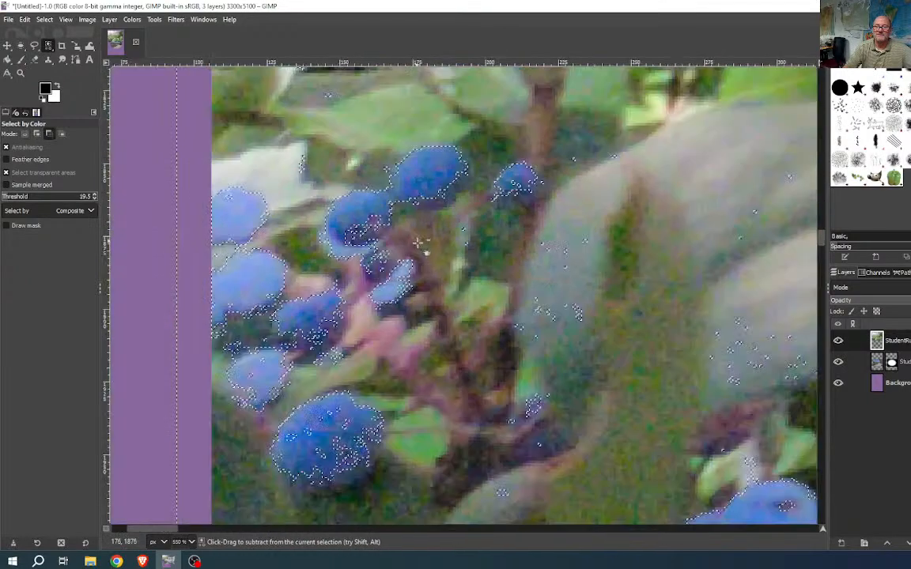
scroll(448, 297, "down", 3, "ctrl")
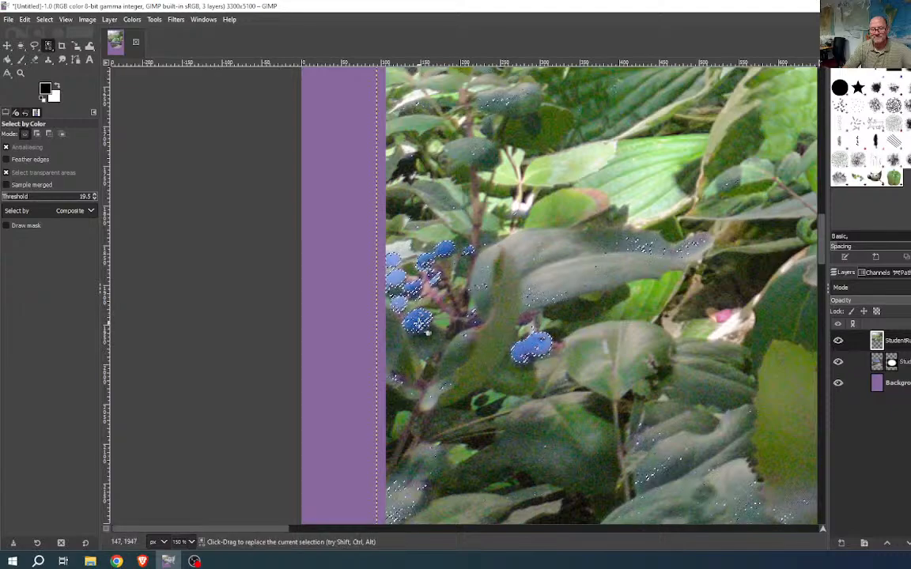
scroll(433, 334, "up", 4, "ctrl")
scroll(429, 332, "up", 2, "ctrl")
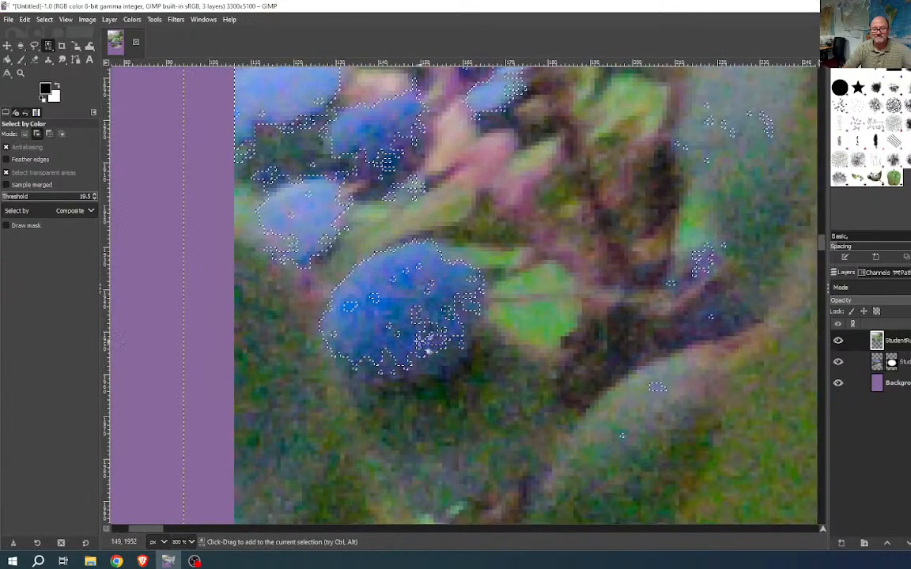
left_click(393, 330, "shift")
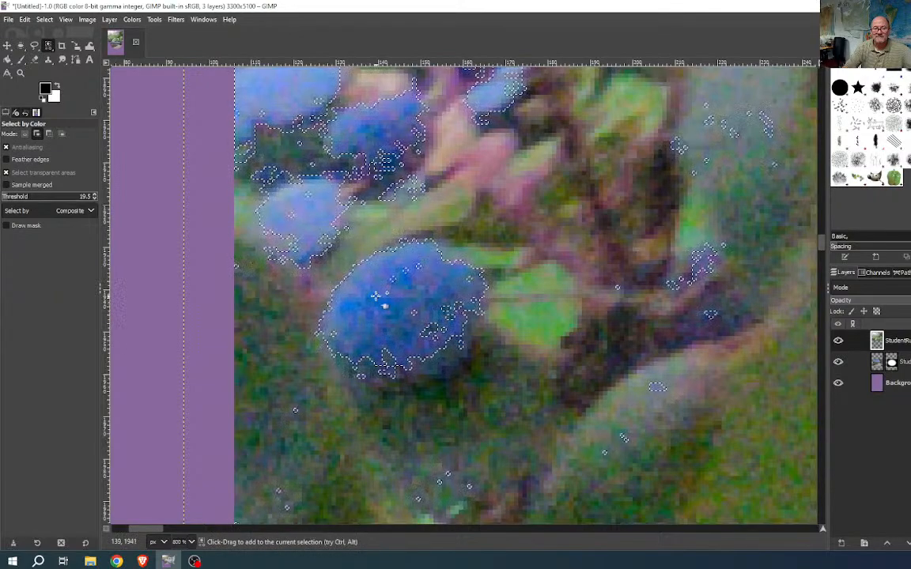
left_click(469, 279, "shift")
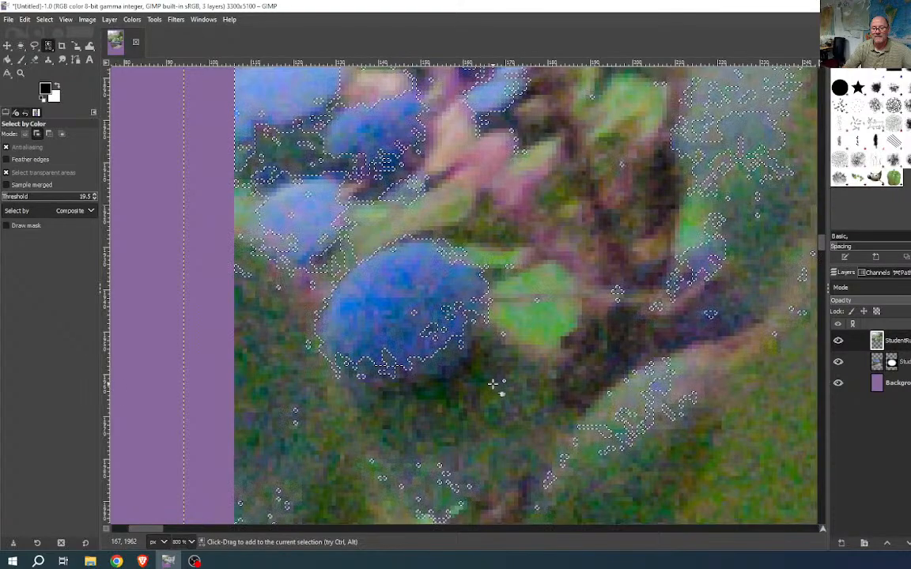
left_click(440, 390, "ctrl")
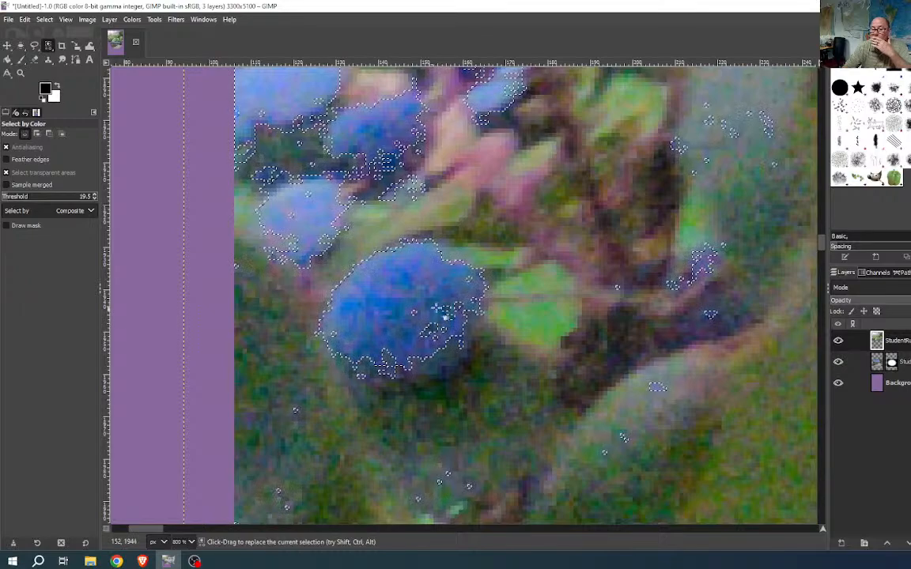
- Pan across the bush to inspect the other berries and the large berry cluster
scroll(662, 450, "down", 3)
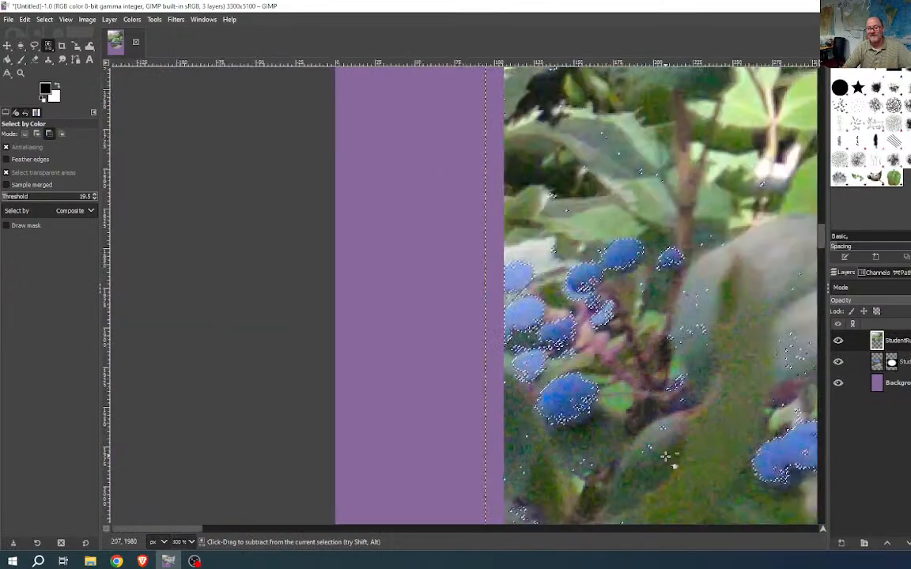
left_click_drag(664, 461, 348, 467)
left_click_drag(581, 411, 266, 284)
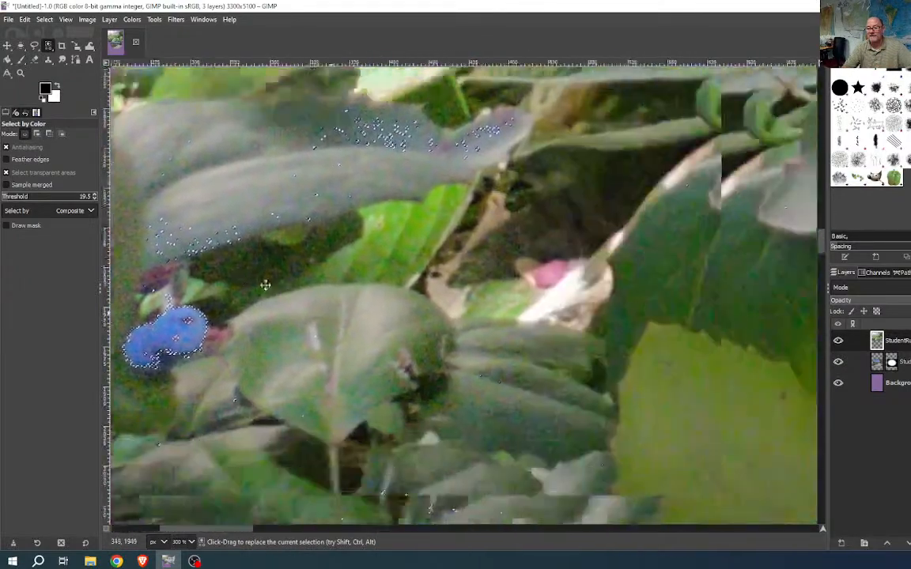
scroll(474, 364, "down", 2)
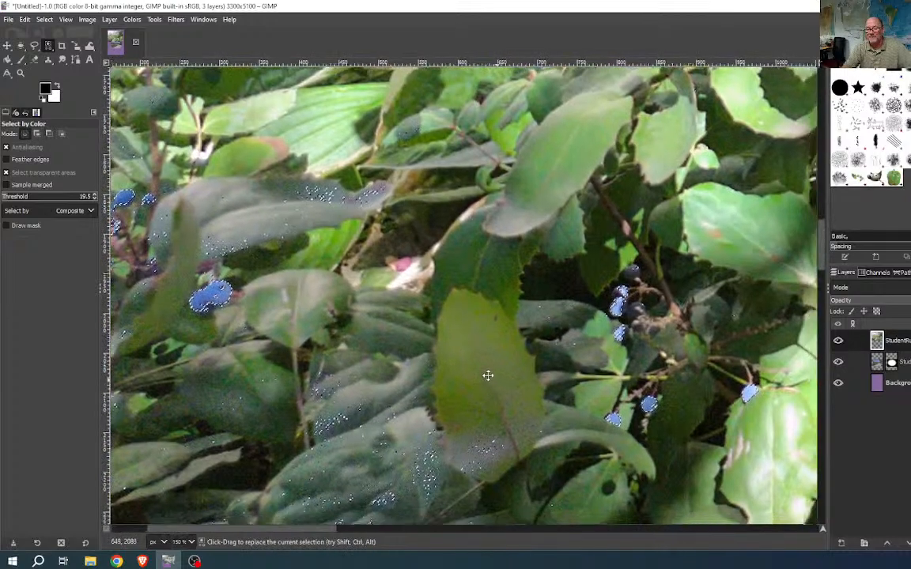
left_click_drag(488, 376, 350, 331)
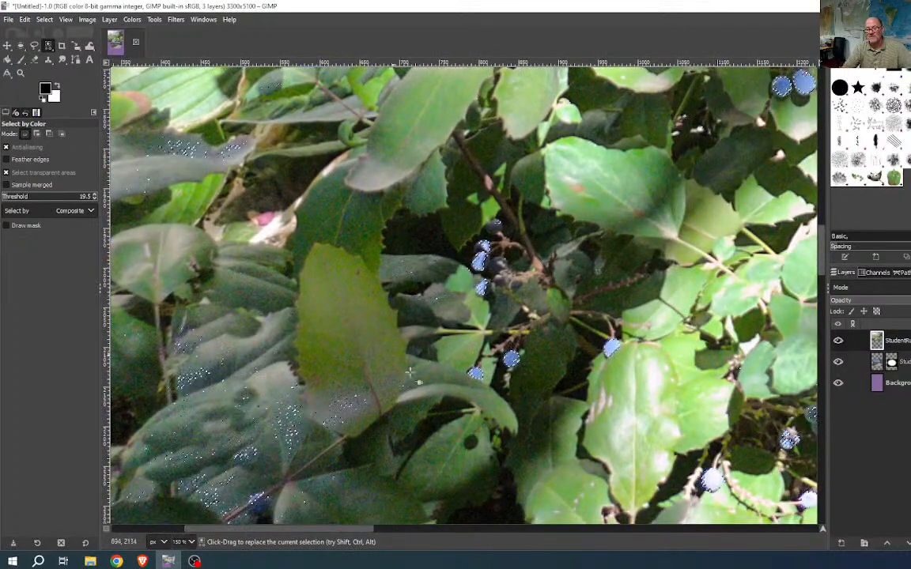
left_click_drag(410, 372, 202, 346)
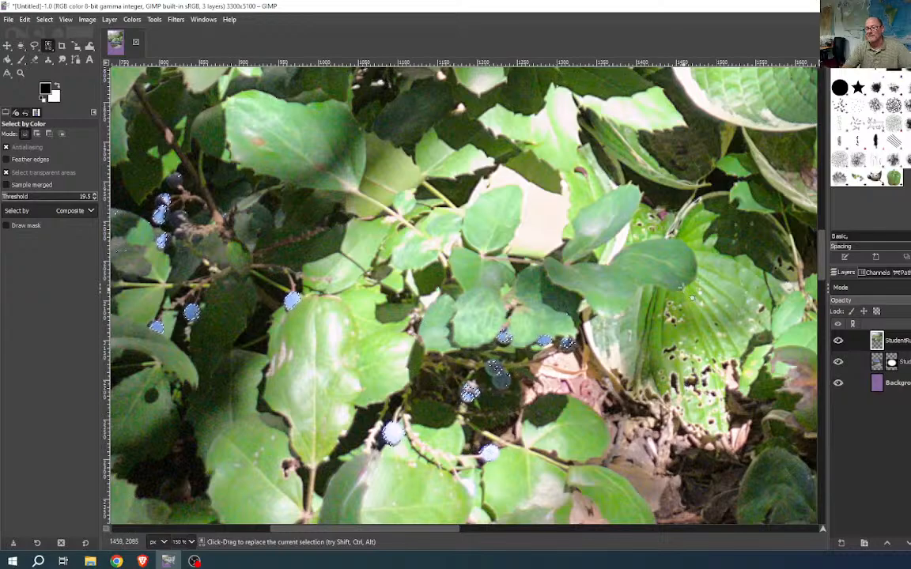
left_click_drag(681, 288, 508, 332)
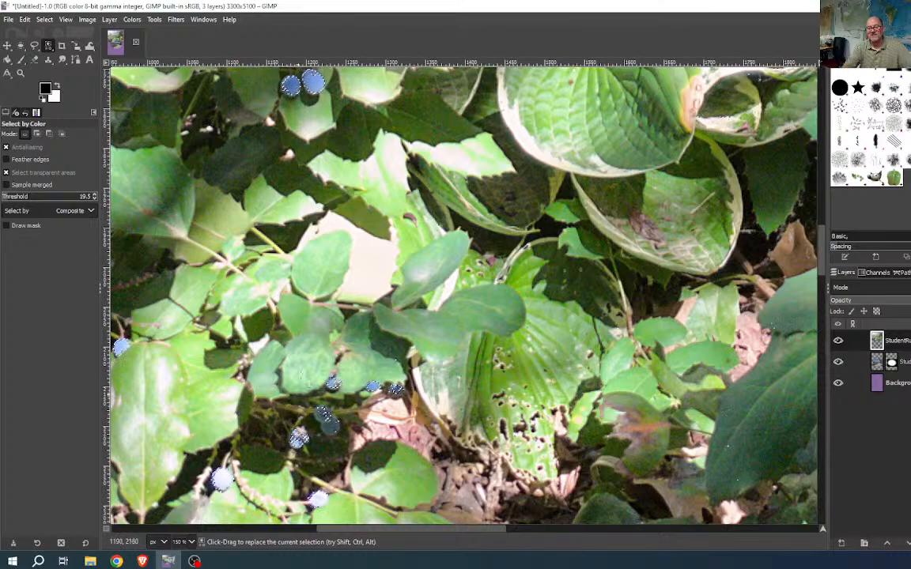
left_click_drag(329, 223, 438, 457)
left_click_drag(275, 277, 451, 405)
scroll(565, 312, "down", 1)
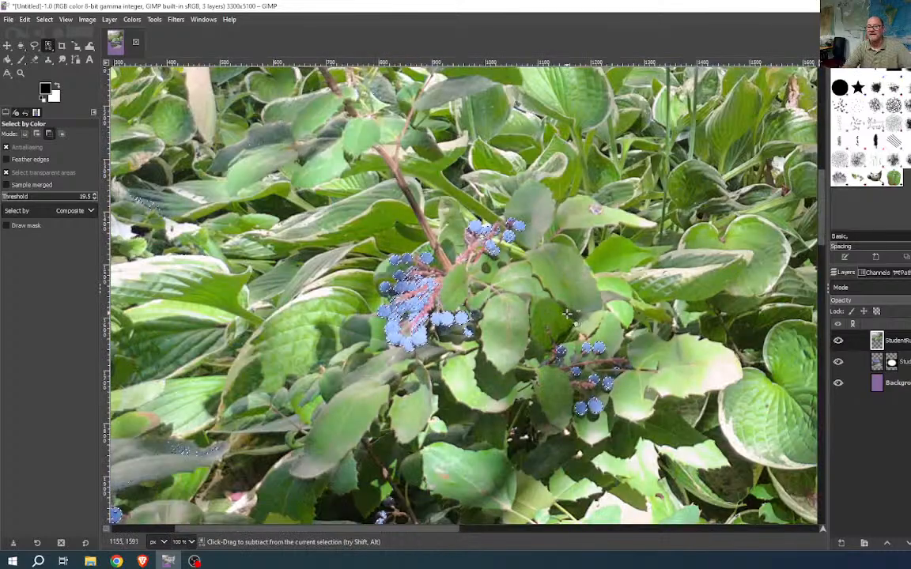
- On the photo's right side, add more of the berry cluster to the colour selection
scroll(568, 314, "down", 1)
scroll(601, 348, "down", 3)
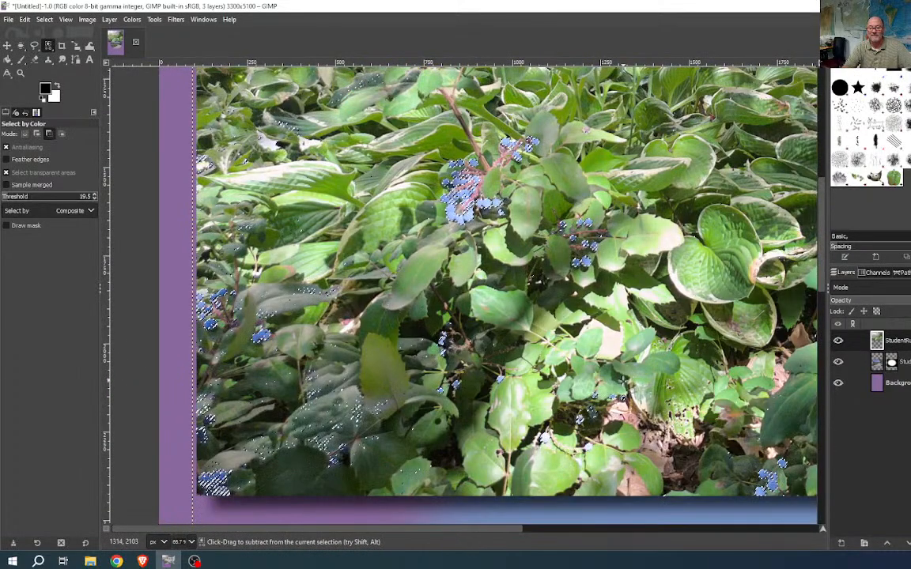
left_click_drag(623, 385, 71, 346)
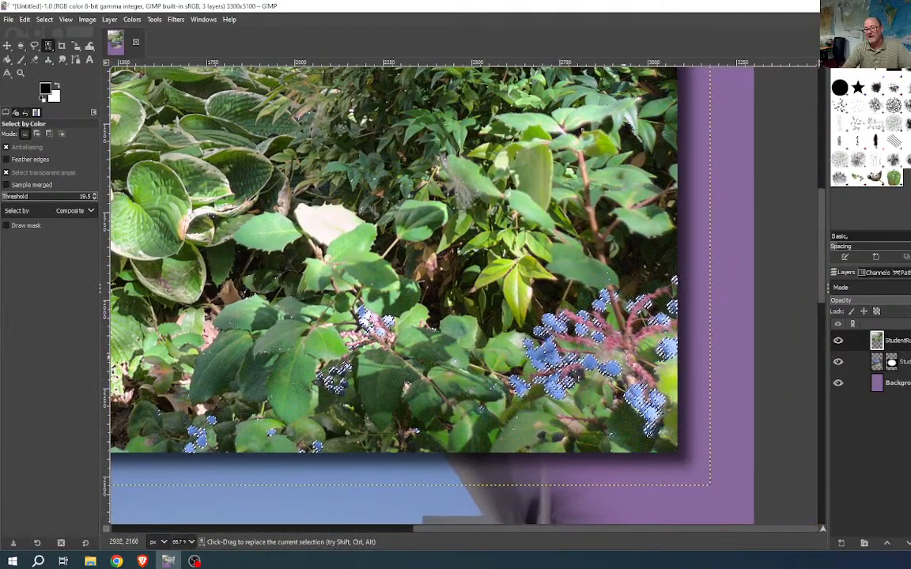
scroll(558, 348, "up", 5)
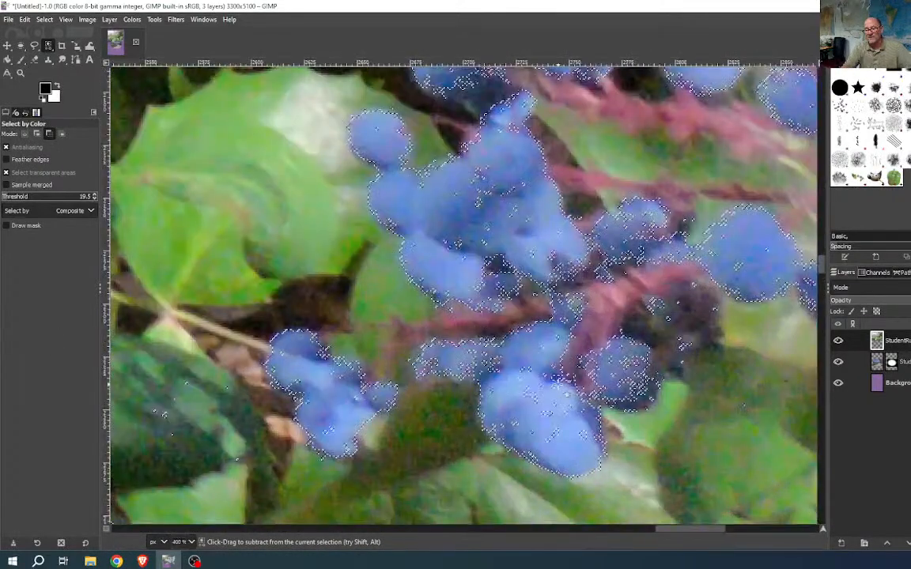
key("ctrl")
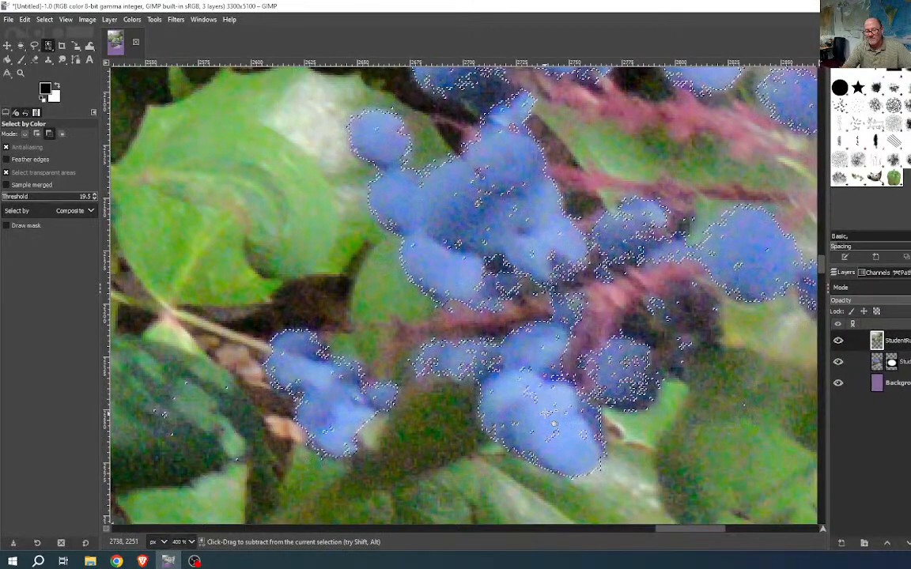
key("shift")
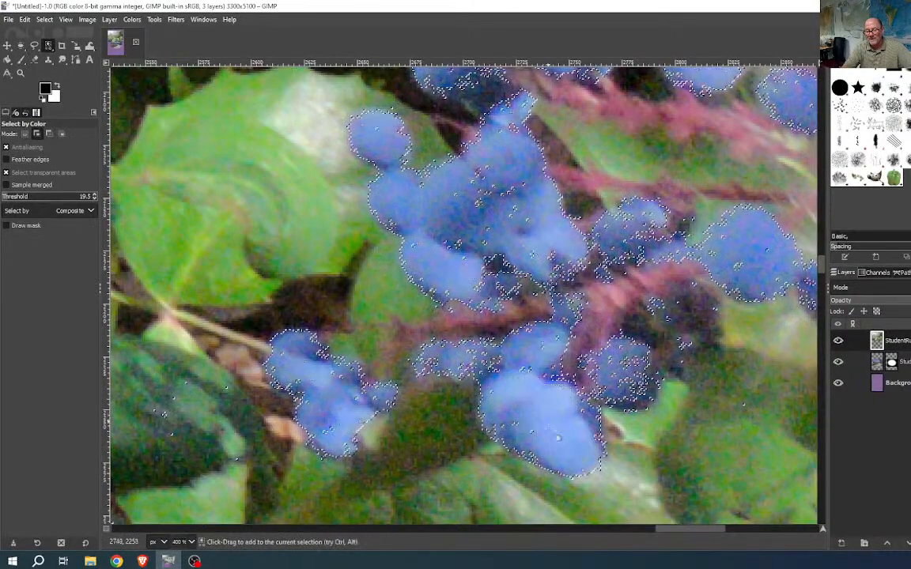
left_click(514, 425, "shift")
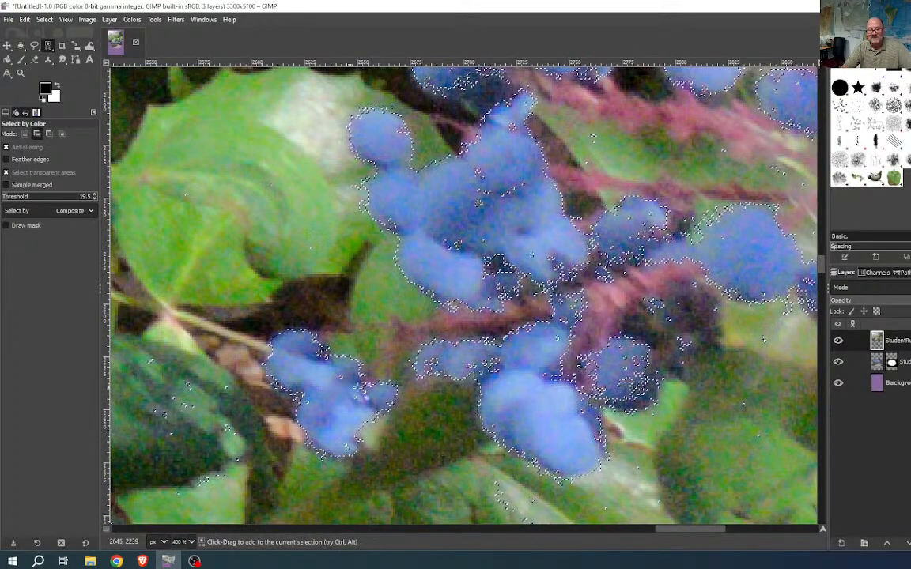
left_click(563, 320, "shift")
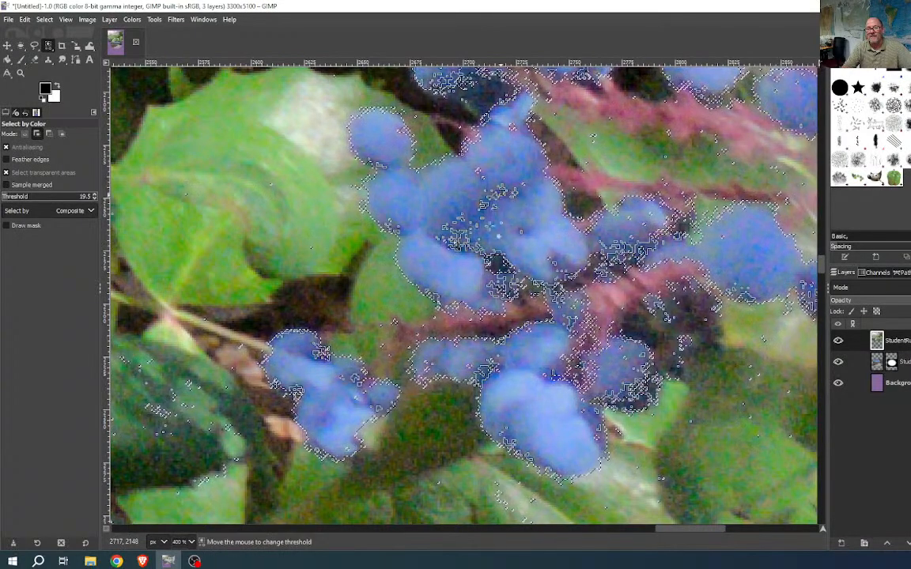
- Add the remaining berries in the cluster, then survey the photo's right edge
left_click_drag(736, 186, 539, 341)
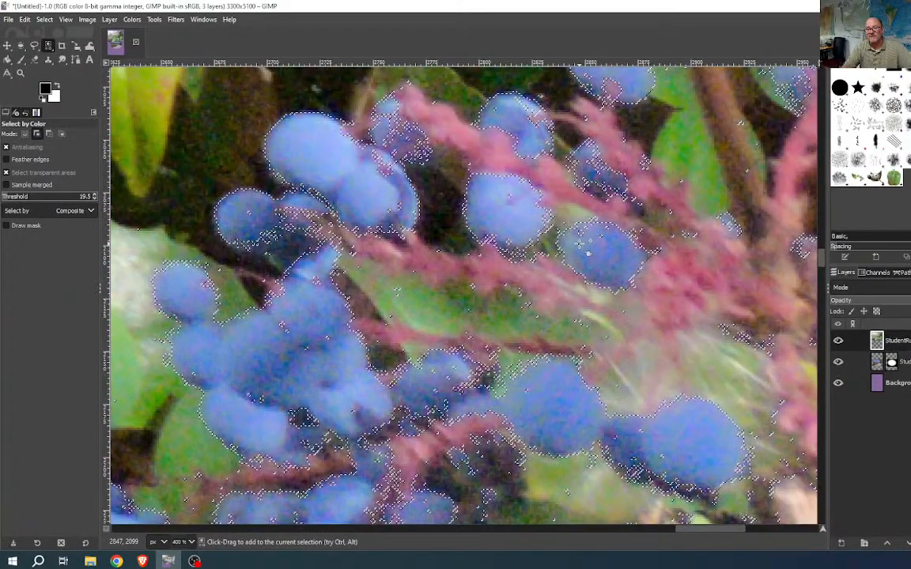
left_click(593, 246, "shift")
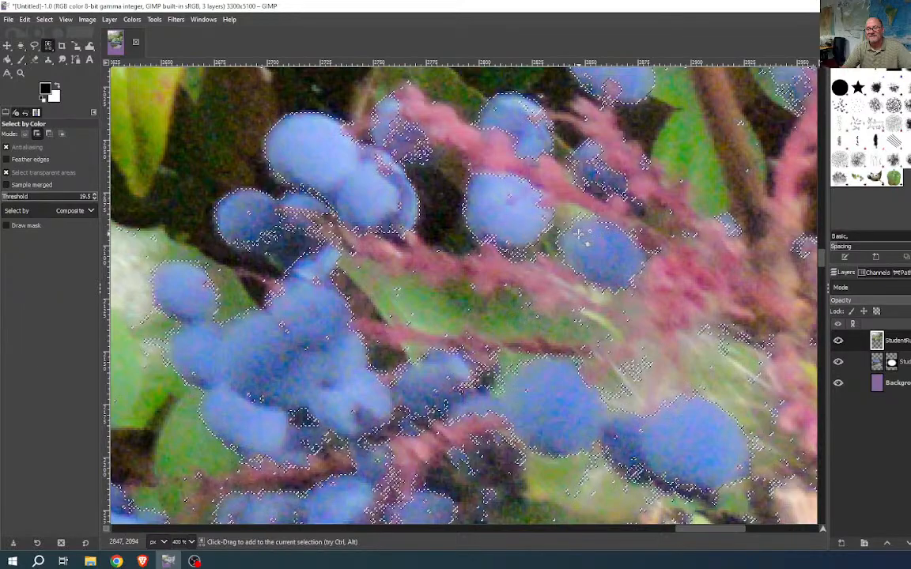
scroll(597, 320, "down", 1)
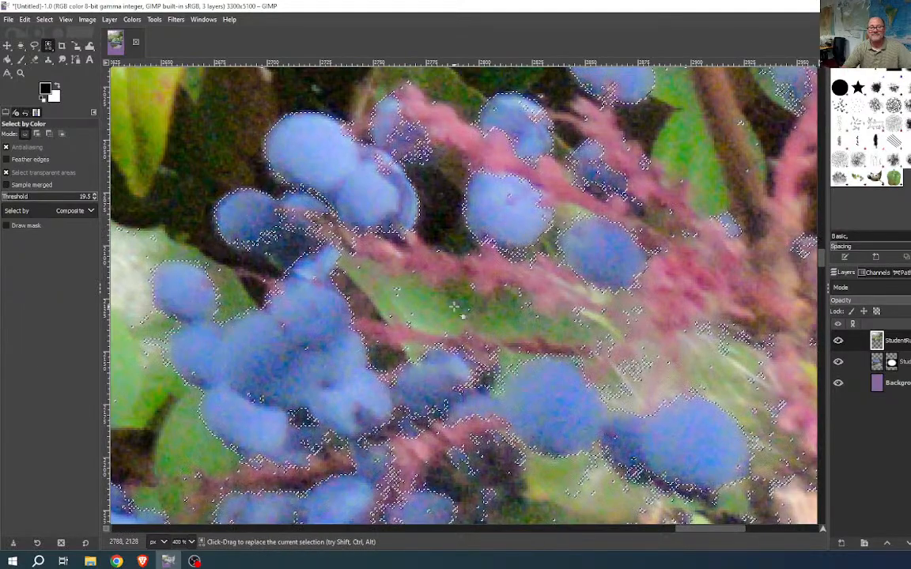
scroll(585, 324, "down", 1)
scroll(552, 317, "down", 1)
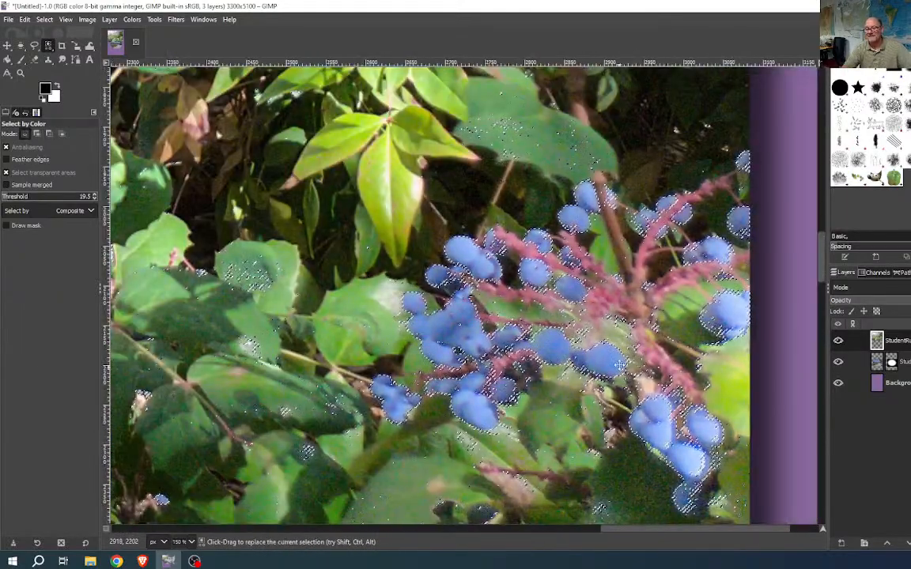
left_click_drag(710, 366, 480, 324)
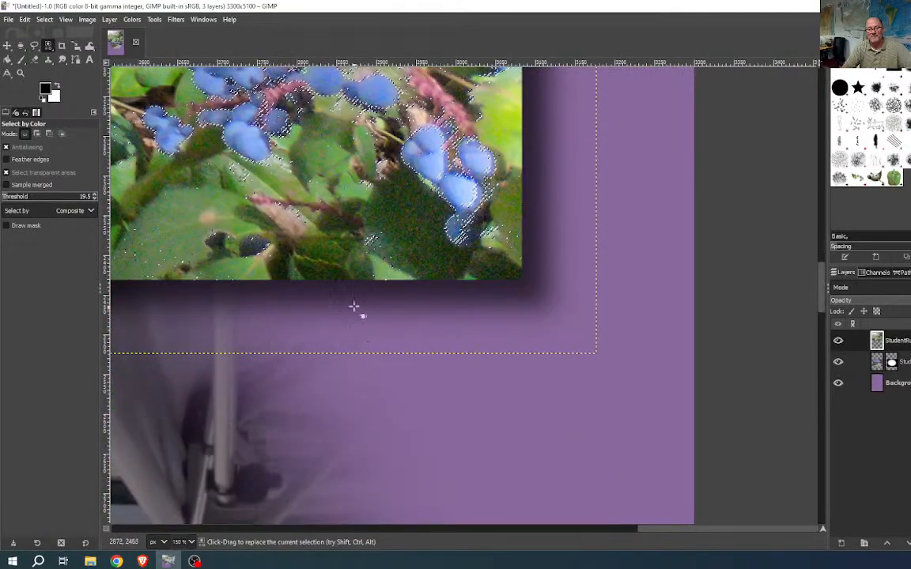
scroll(314, 327, "down", 1)
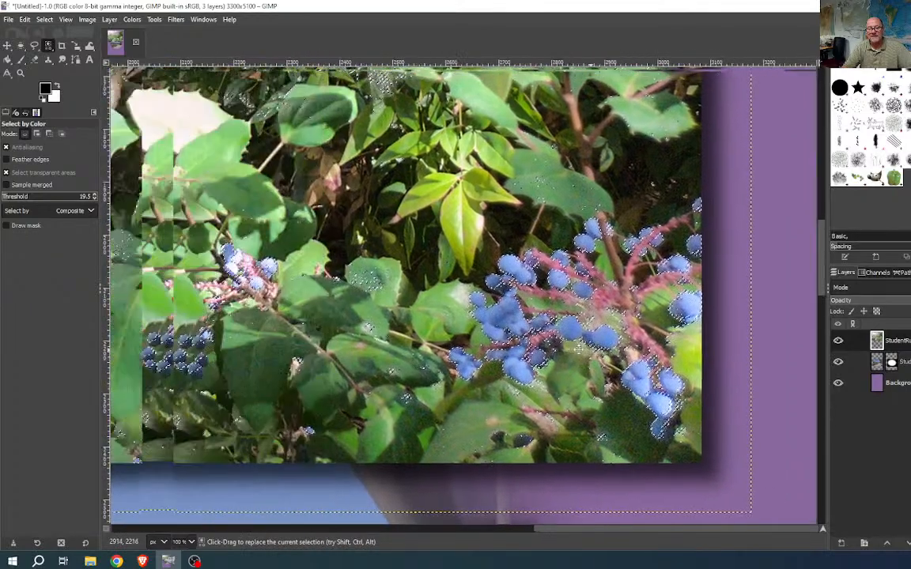
left_click_drag(580, 348, 601, 352)
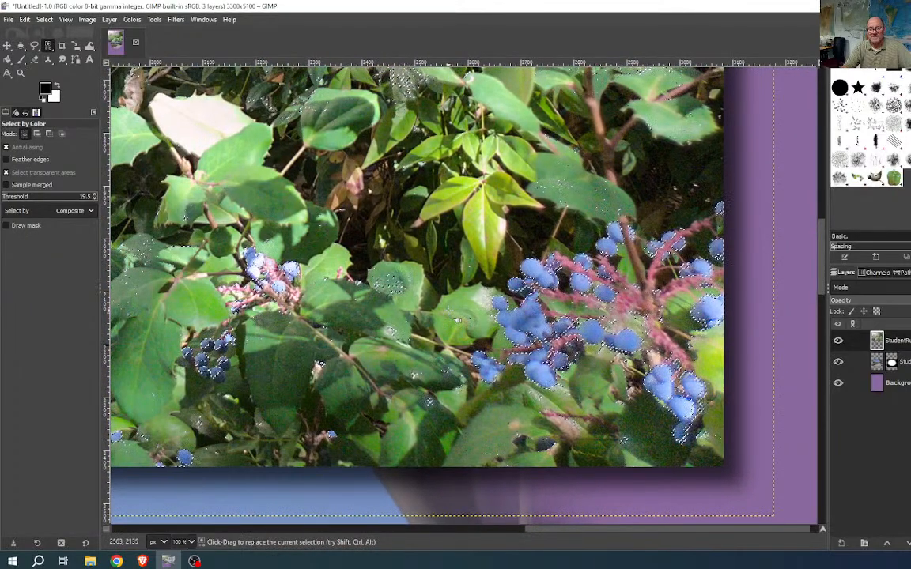
scroll(459, 321, "down", 1)
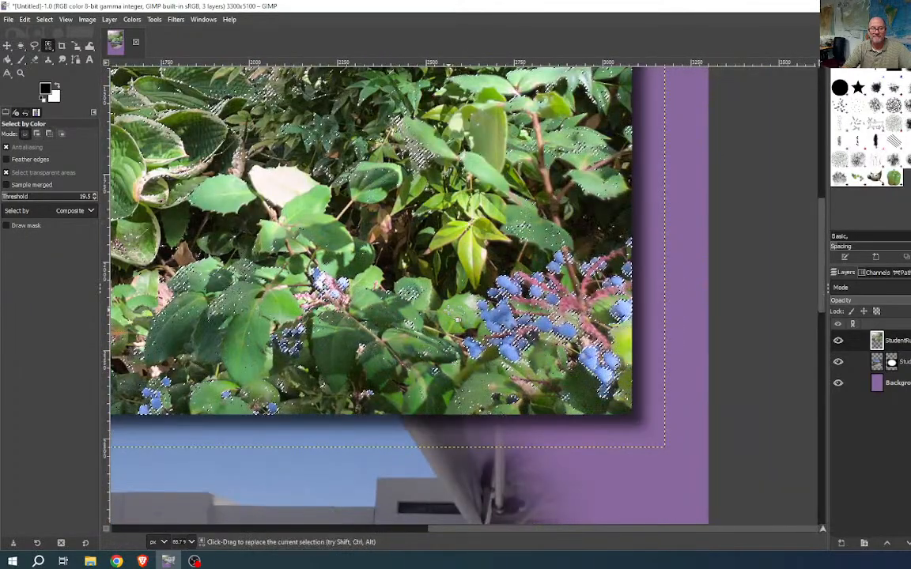
scroll(465, 323, "down", 1)
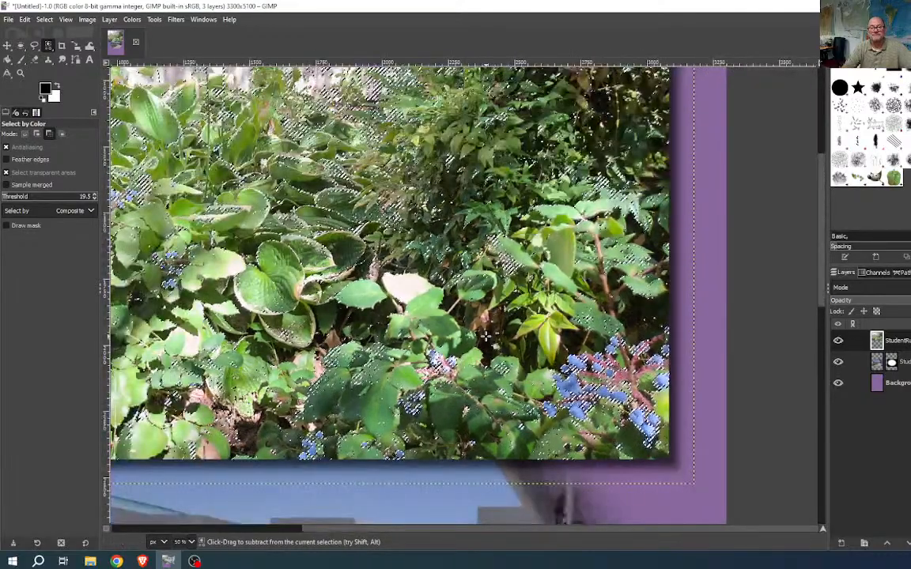
left_click_drag(357, 254, 440, 311)
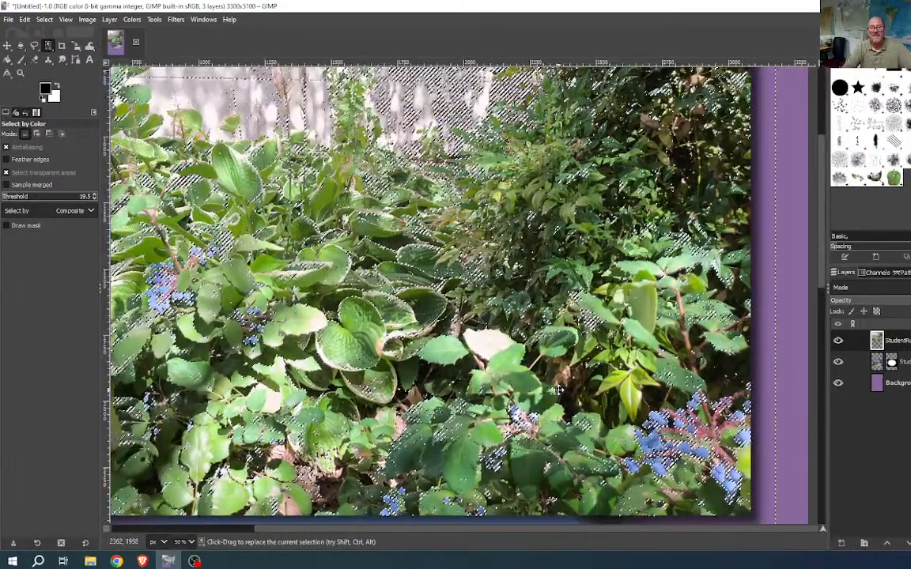
scroll(439, 311, "down", 1)
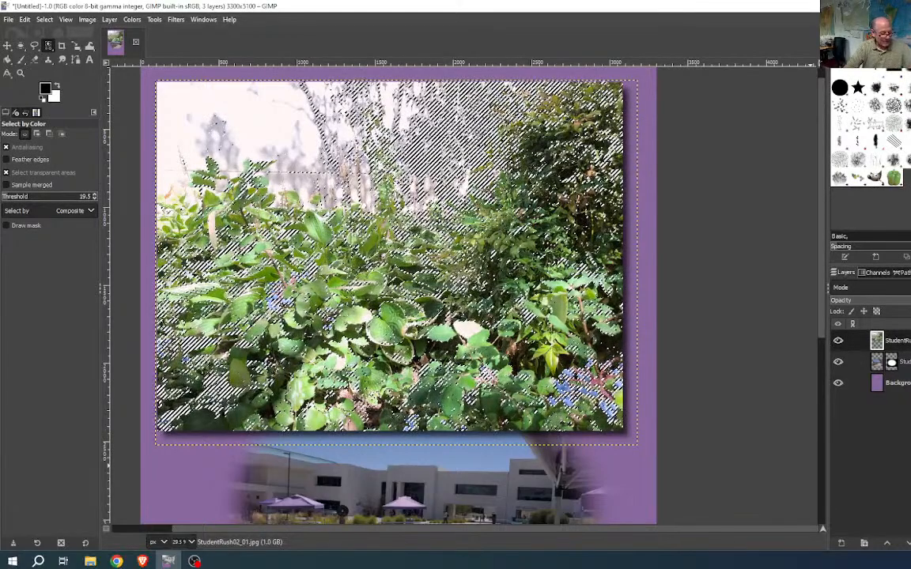
key("shift+q")
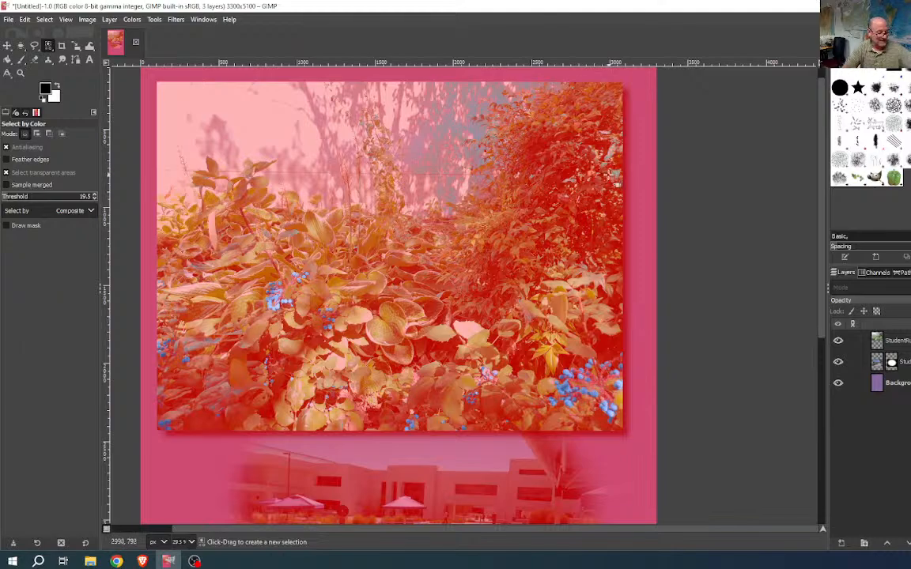
scroll(617, 174, "up", 6)
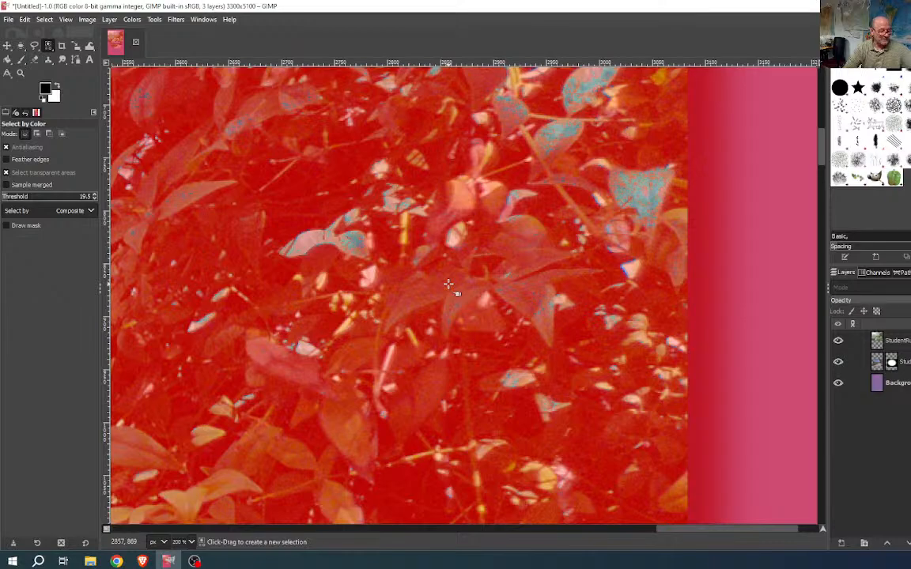
key("shift+q")
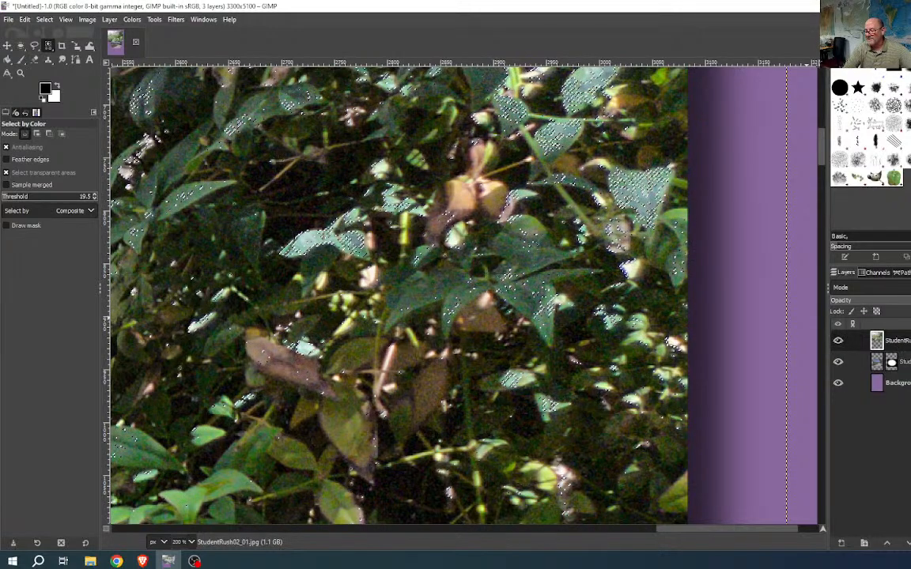
- Add a layer mask to the bush photo initialised from the current selection
left_click(910, 543)
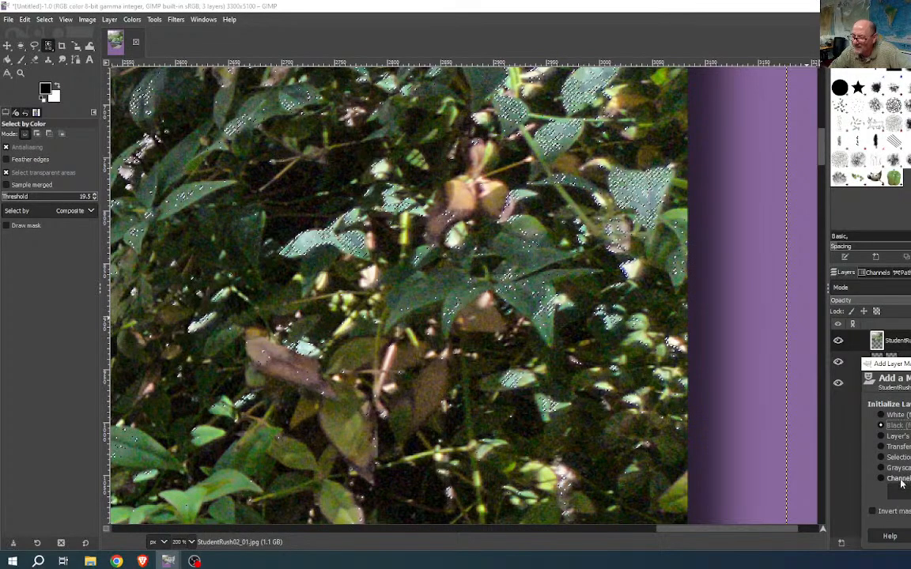
left_click(884, 457)
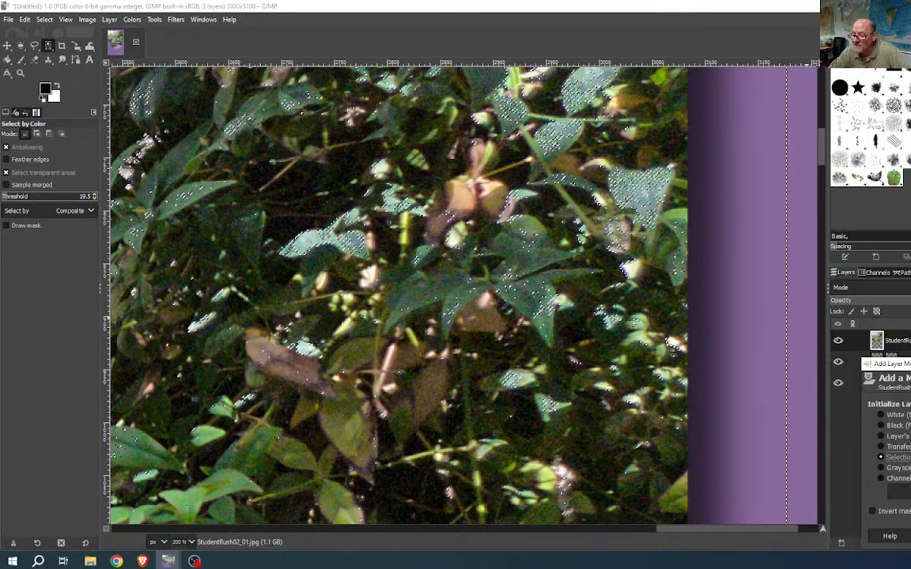
key("Return")
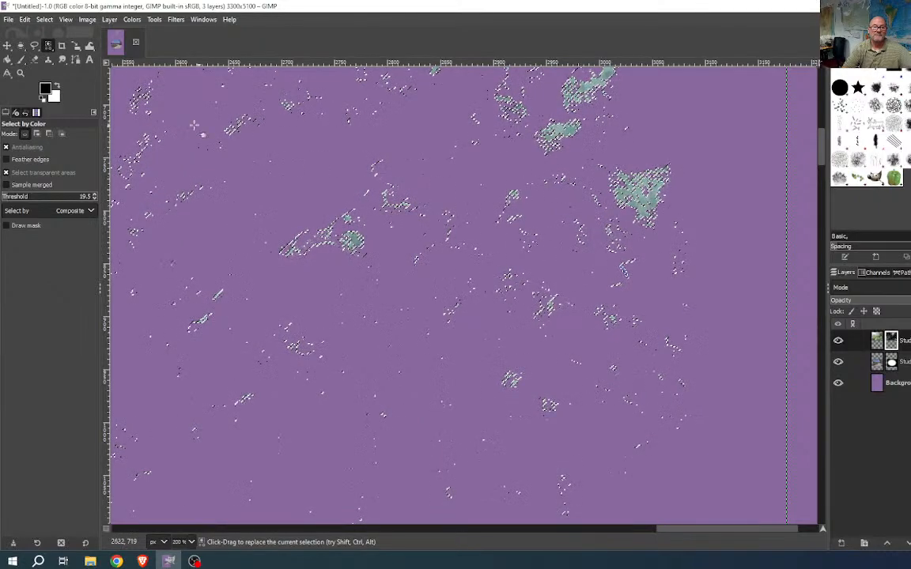
- With a size 114, hardness 100 Paintbrush, paint out the leftover green leaf patches on the mask
left_click(21, 59)
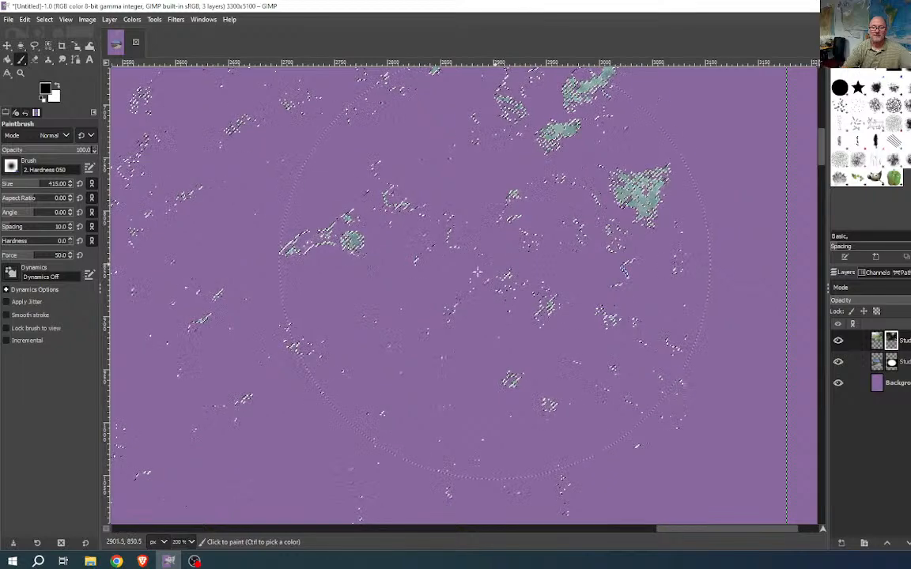
left_click_drag(34, 188, 17, 187)
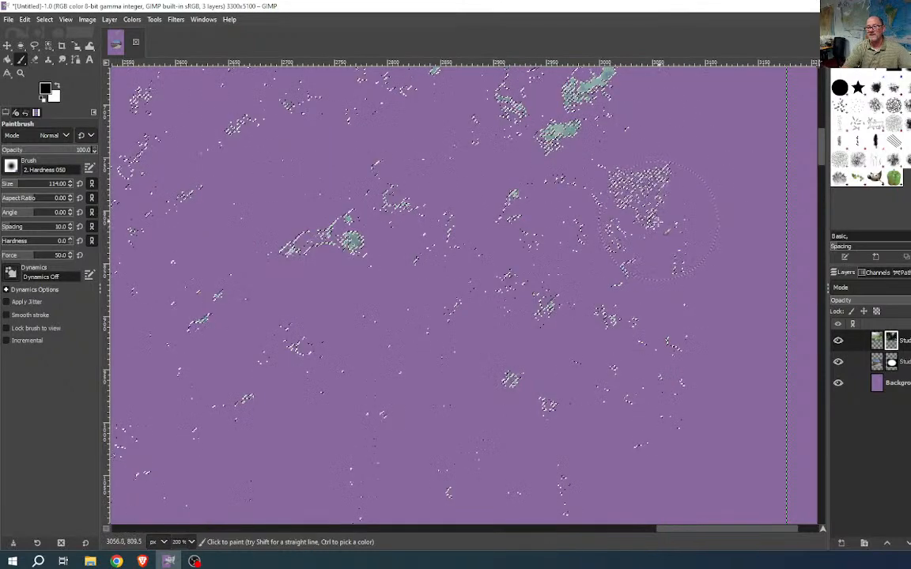
mouse_move(361, 238)
left_mouse_down()
mouse_move(302, 247)
mouse_move(349, 253)
left_mouse_up()
mouse_move(558, 134)
left_mouse_down()
mouse_move(597, 79)
mouse_move(549, 118)
left_mouse_up()
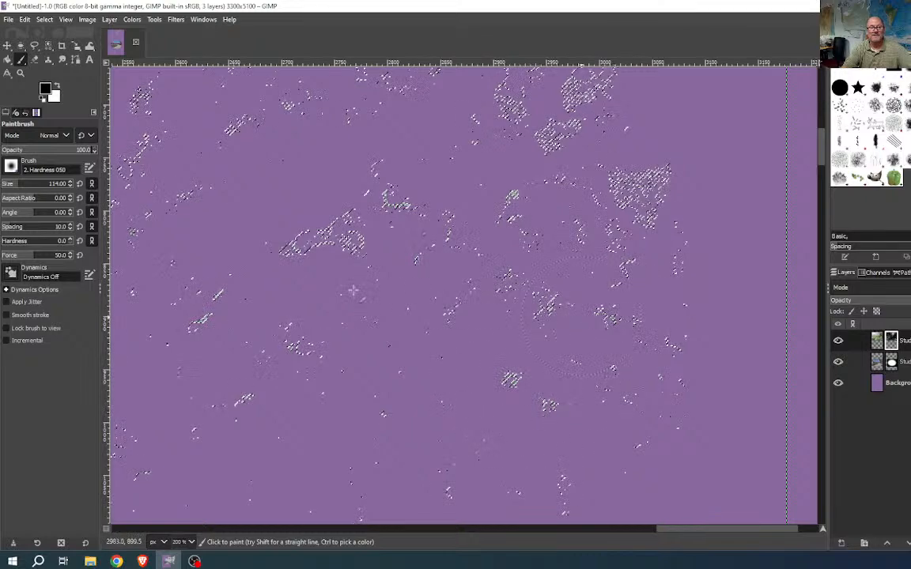
left_click_drag(20, 243, 76, 247)
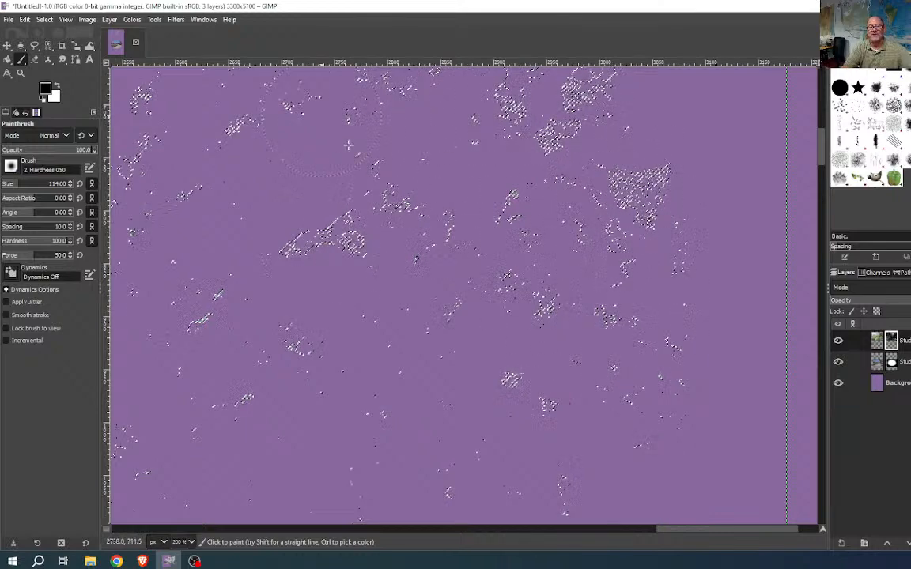
left_click_drag(451, 357, 645, 215)
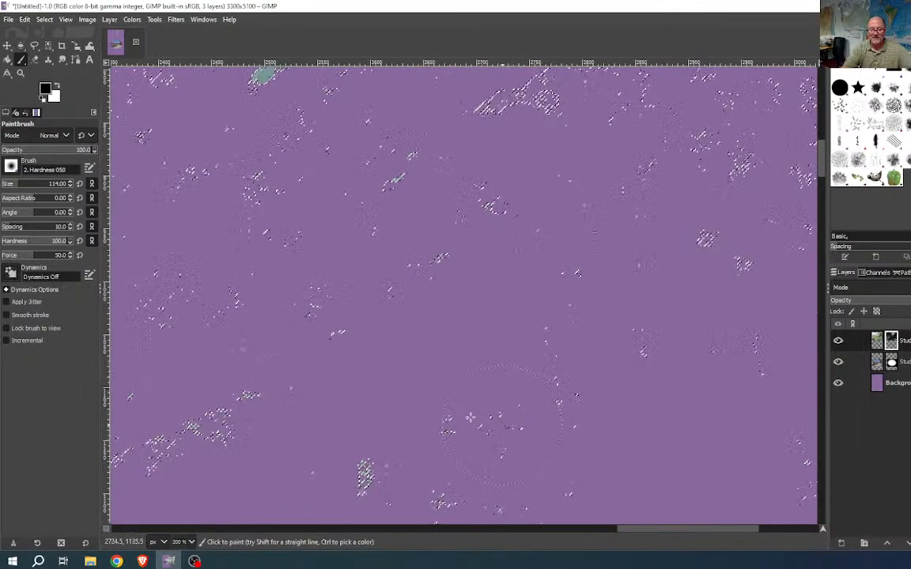
left_click_drag(422, 416, 578, 254)
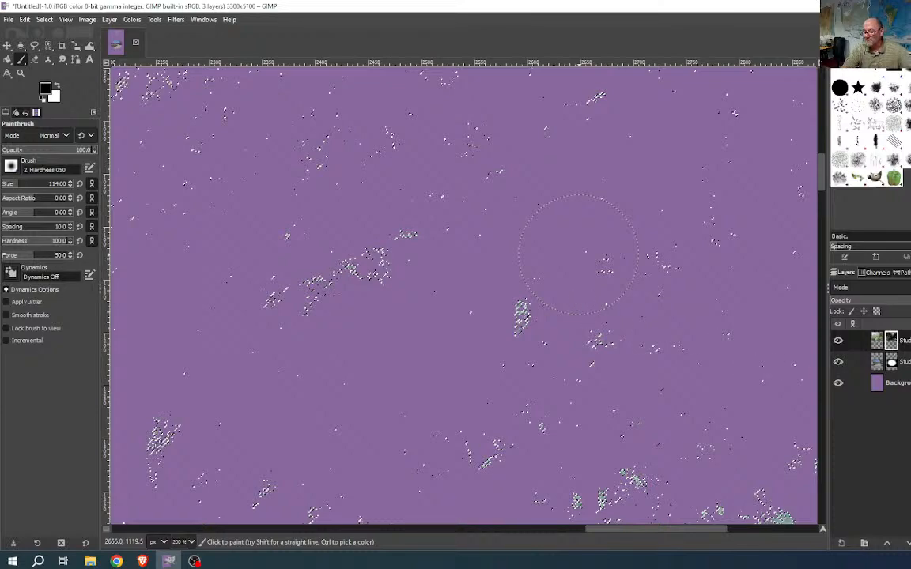
right_click(891, 345)
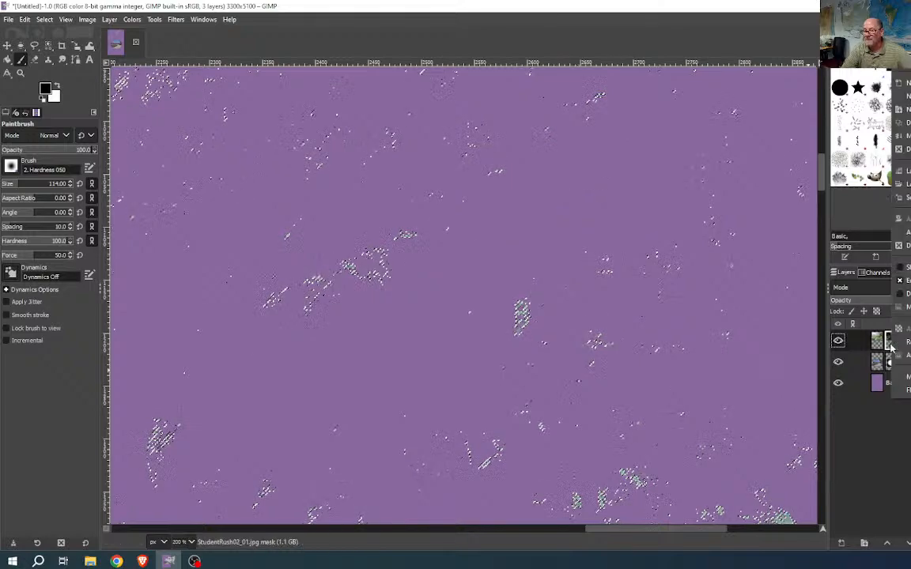
left_click(900, 273)
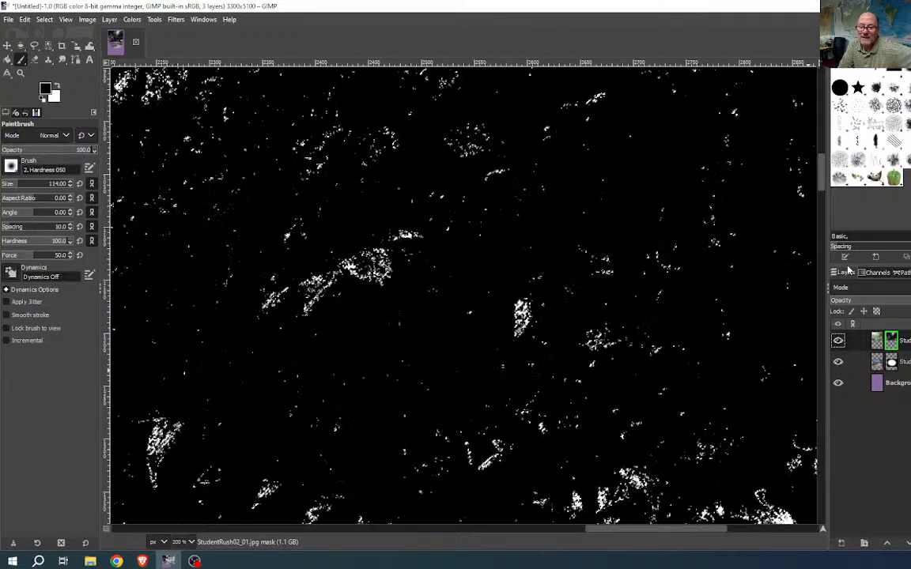
right_click(893, 343)
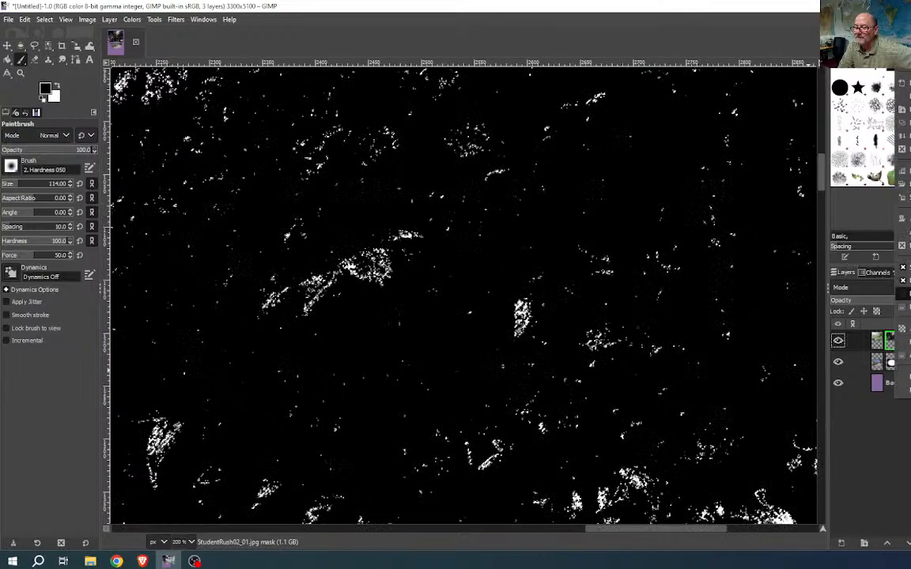
left_click(904, 270)
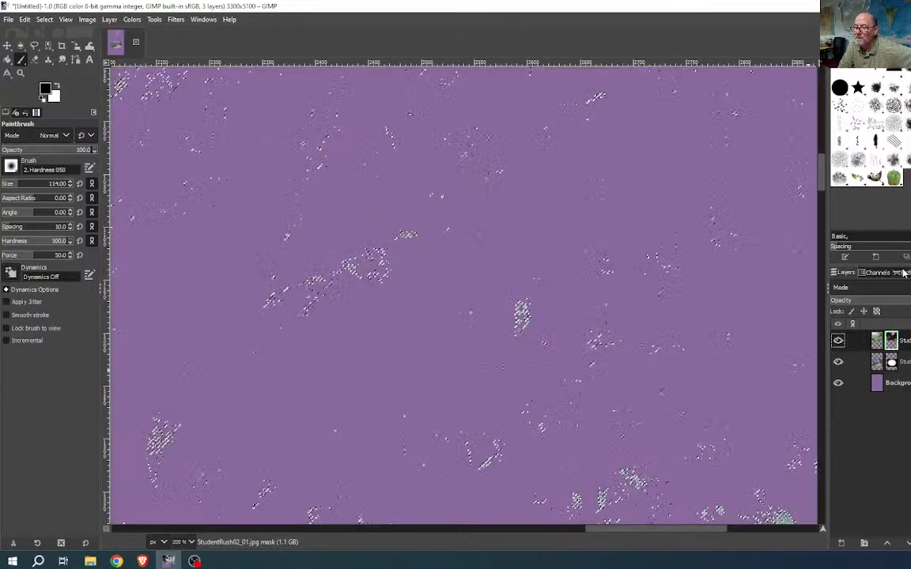
left_click(892, 342)
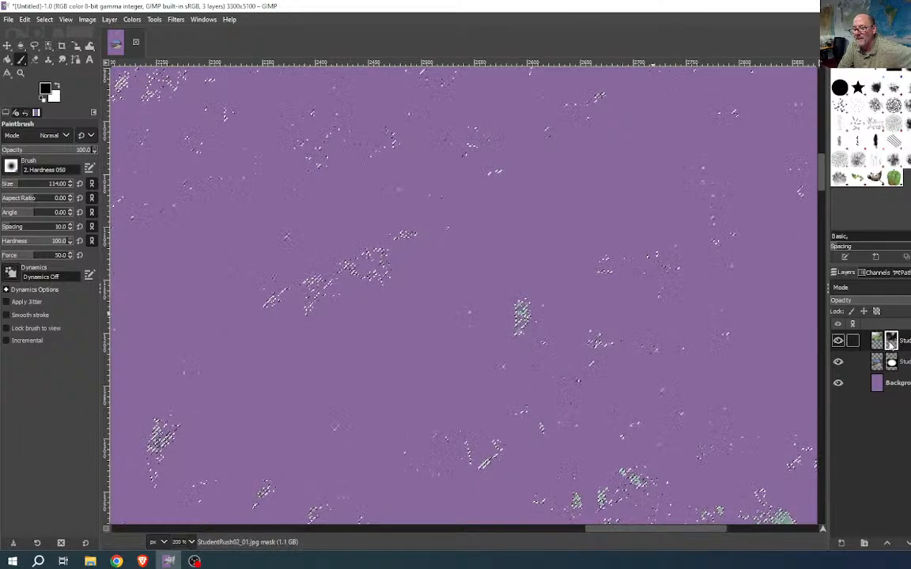
left_click(837, 341)
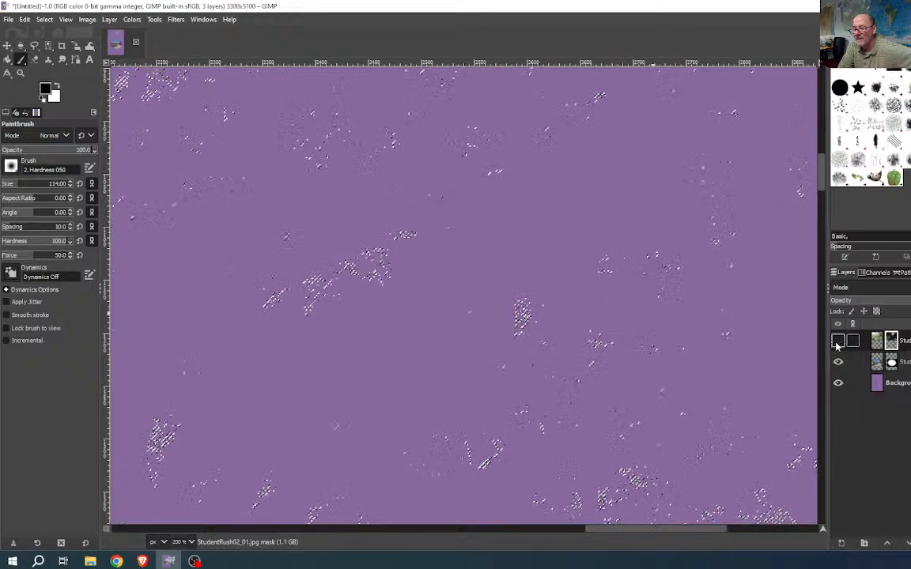
left_click(837, 341)
left_click(838, 341)
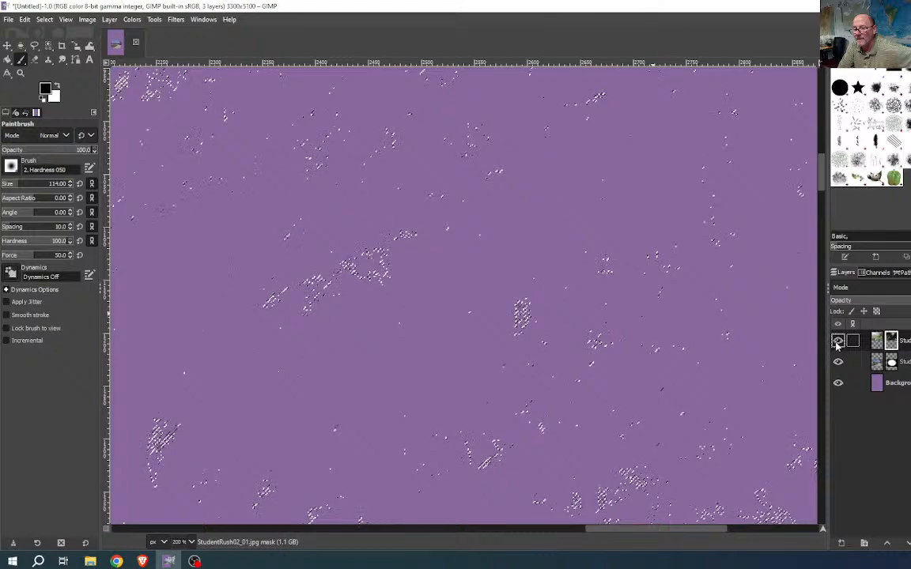
right_click(893, 341)
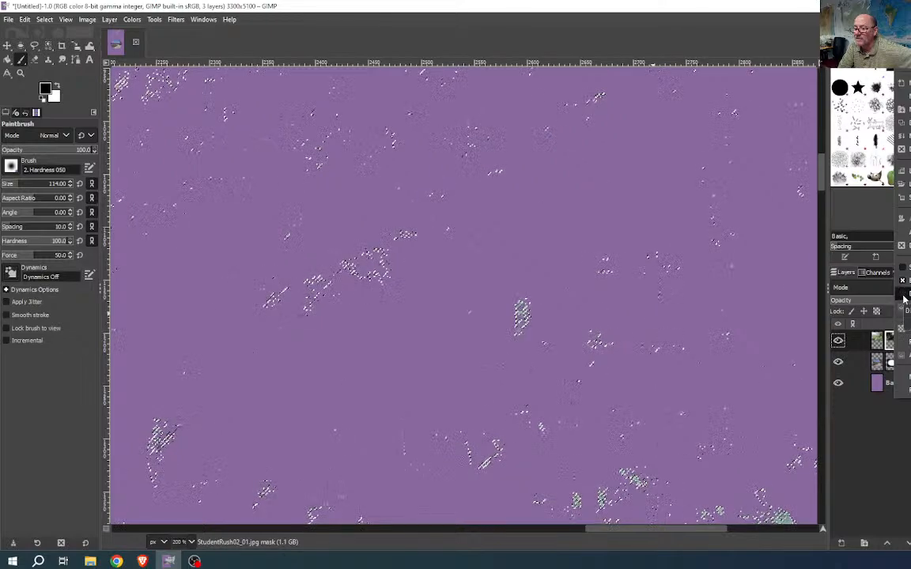
left_click(904, 298)
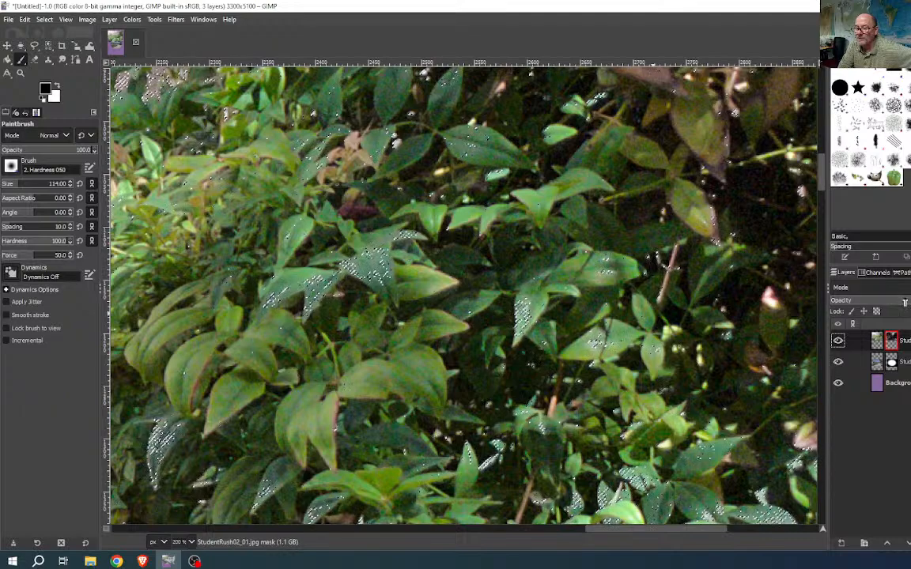
right_click(890, 343)
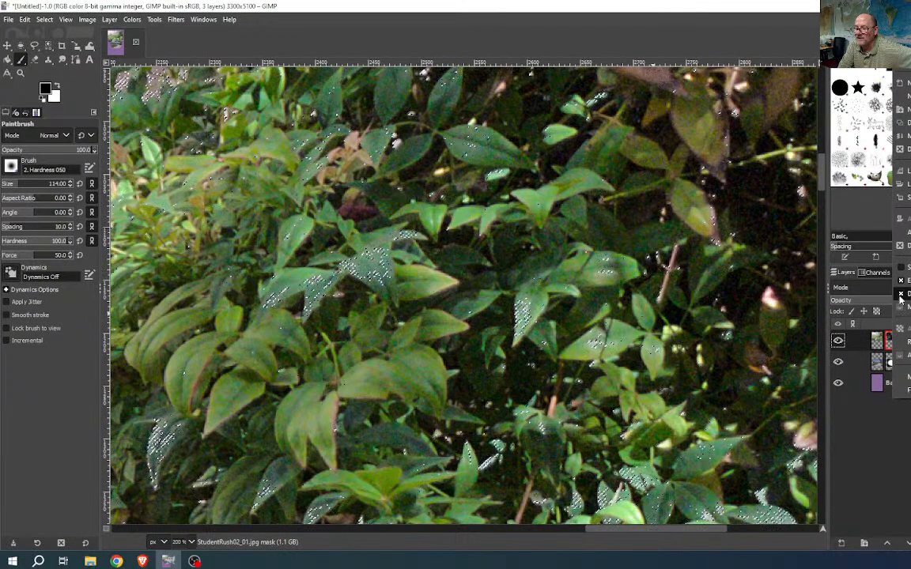
left_click(900, 294)
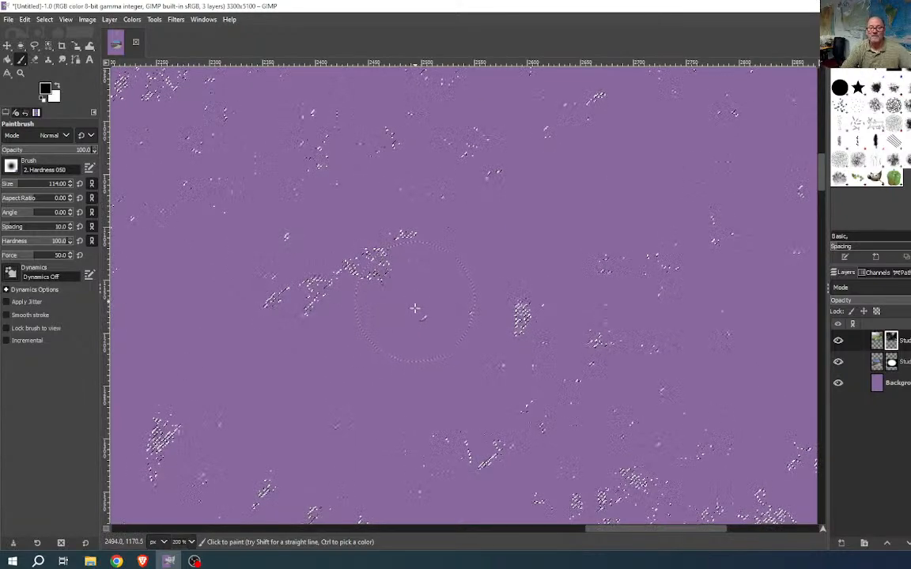
- Select None and, with a 276 brush, paint out the tan specks above the berries
scroll(412, 319, "down", 5)
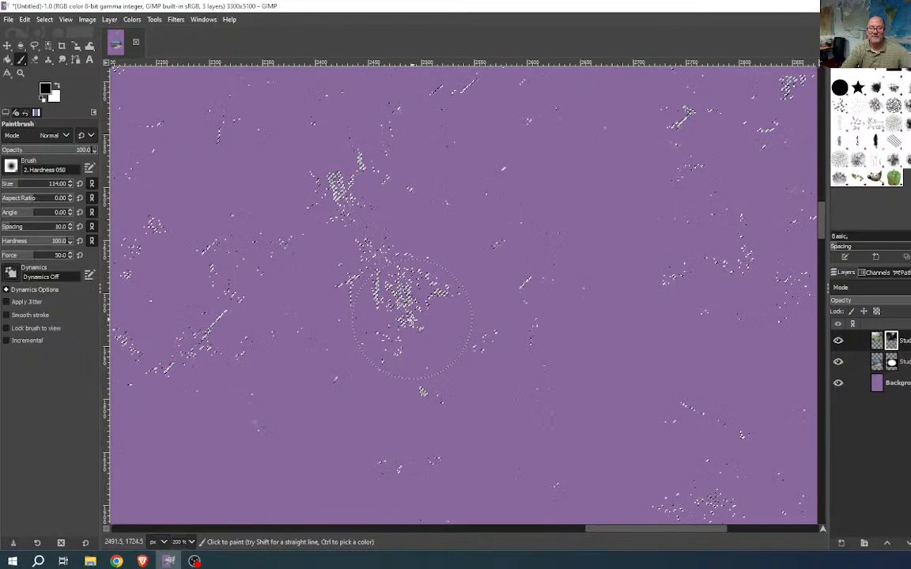
scroll(412, 318, "down", 5, "ctrl")
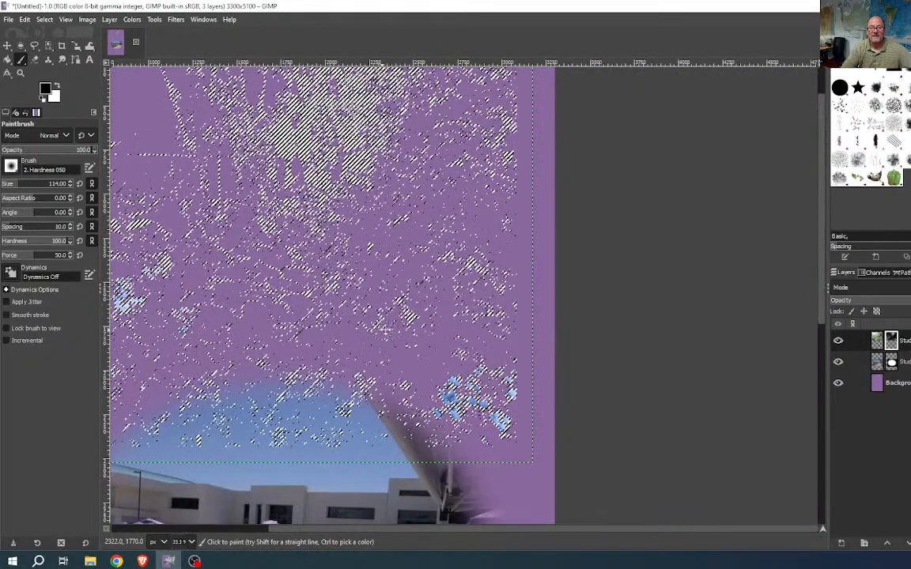
left_click_drag(392, 330, 580, 363)
scroll(569, 358, "down", 2, "ctrl")
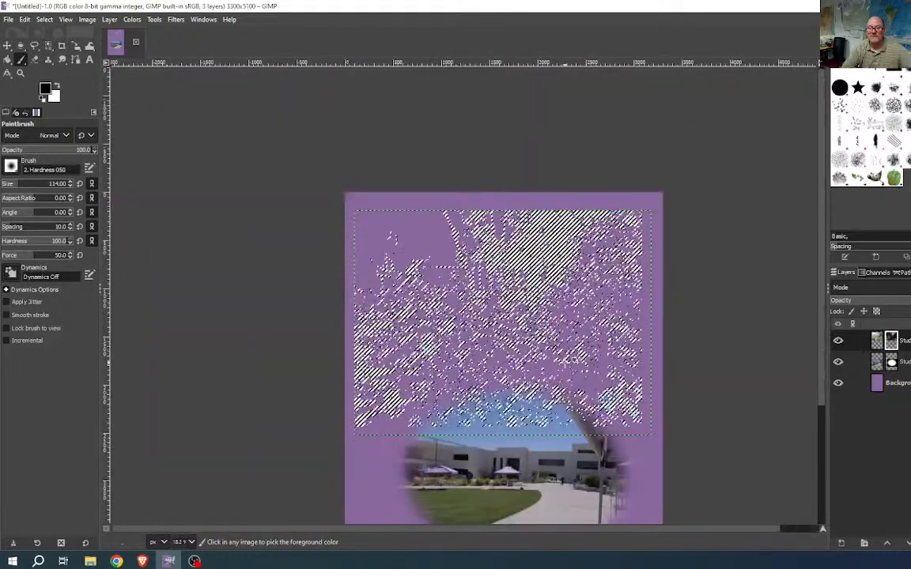
scroll(569, 357, "up", 2, "ctrl")
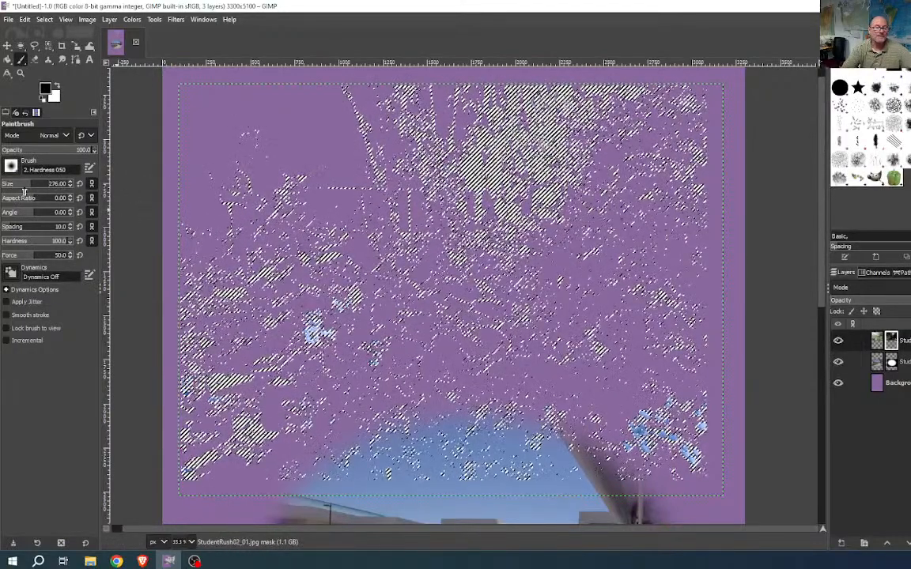
left_click_drag(29, 187, 57, 187)
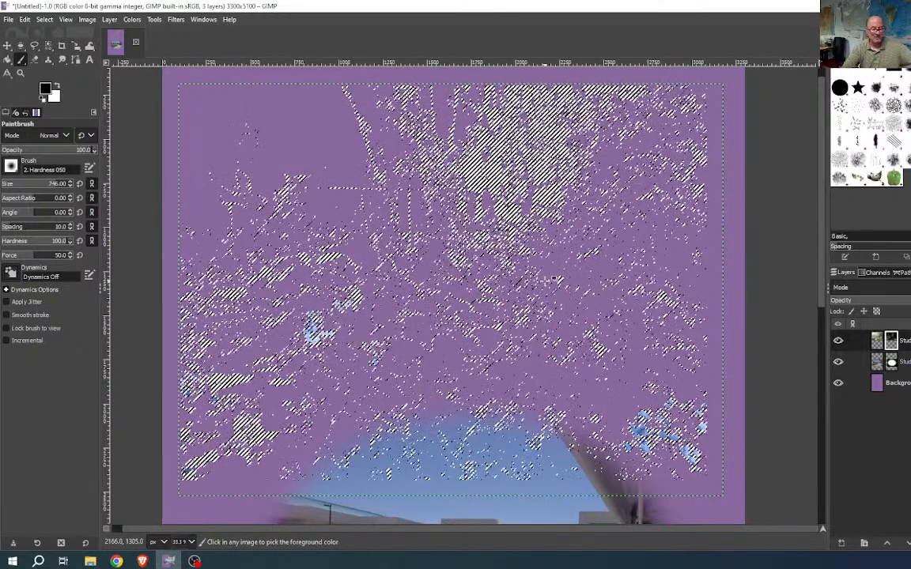
key("ctrl+shift+a")
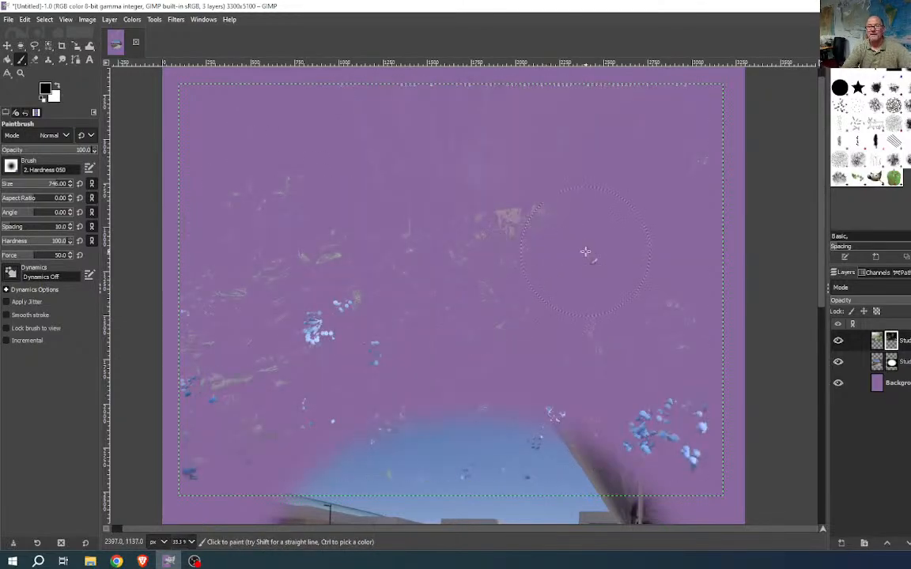
mouse_move(585, 252)
left_mouse_down()
mouse_move(534, 235)
mouse_move(531, 223)
mouse_move(520, 255)
left_mouse_up()
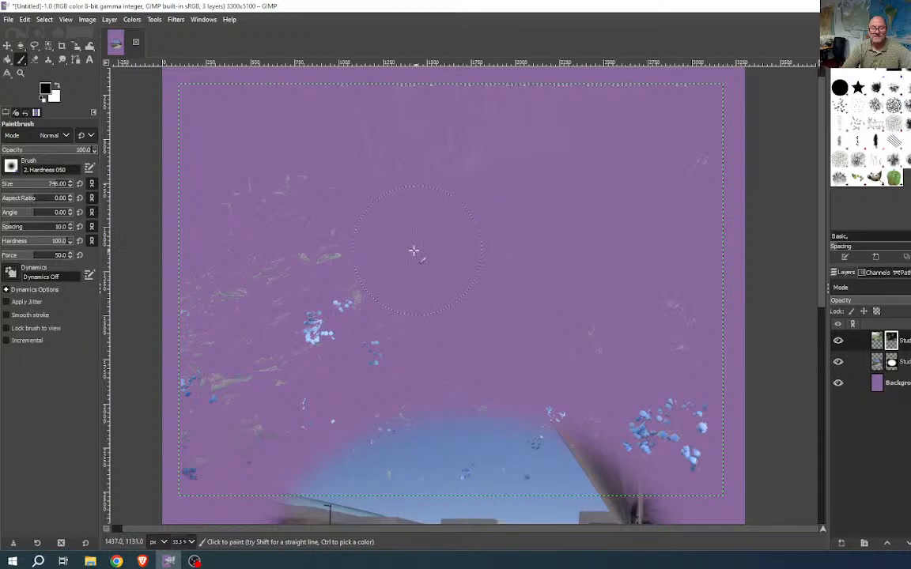
mouse_move(413, 251)
left_mouse_down()
mouse_move(358, 222)
mouse_move(323, 228)
left_mouse_up()
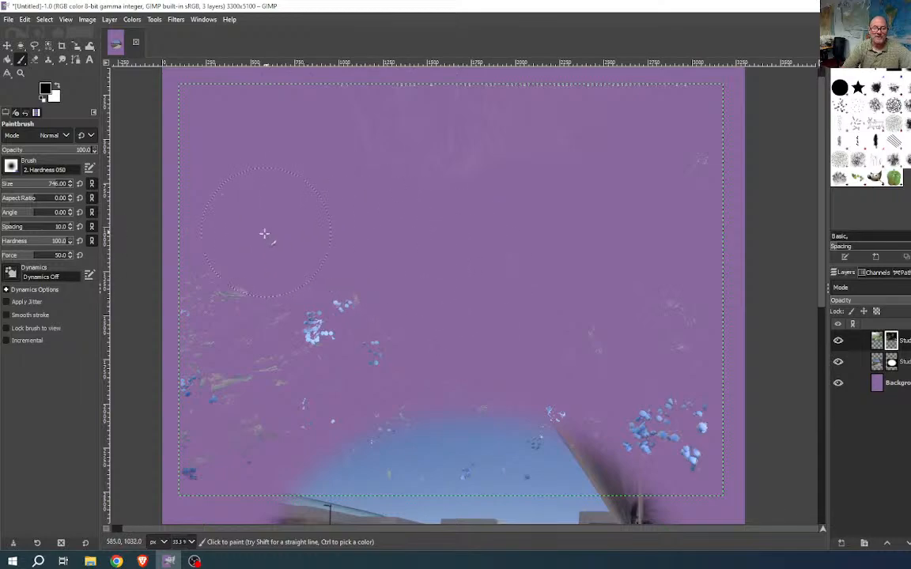
mouse_move(264, 234)
left_mouse_down()
mouse_move(220, 283)
mouse_move(213, 277)
mouse_move(225, 275)
left_mouse_up()
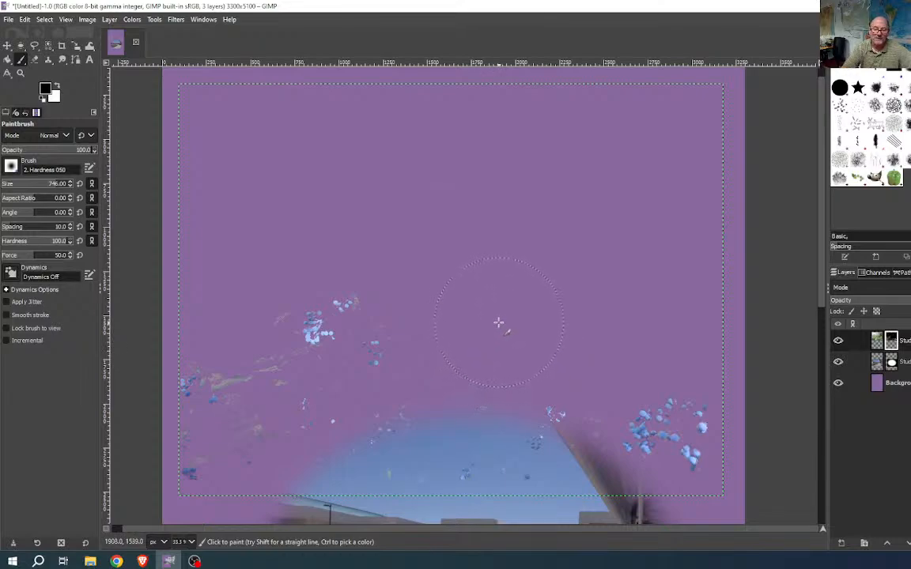
- Set the brush to 253 and hide the faint streaks near the left berries
left_click(22, 186)
left_click_drag(29, 189, 32, 188)
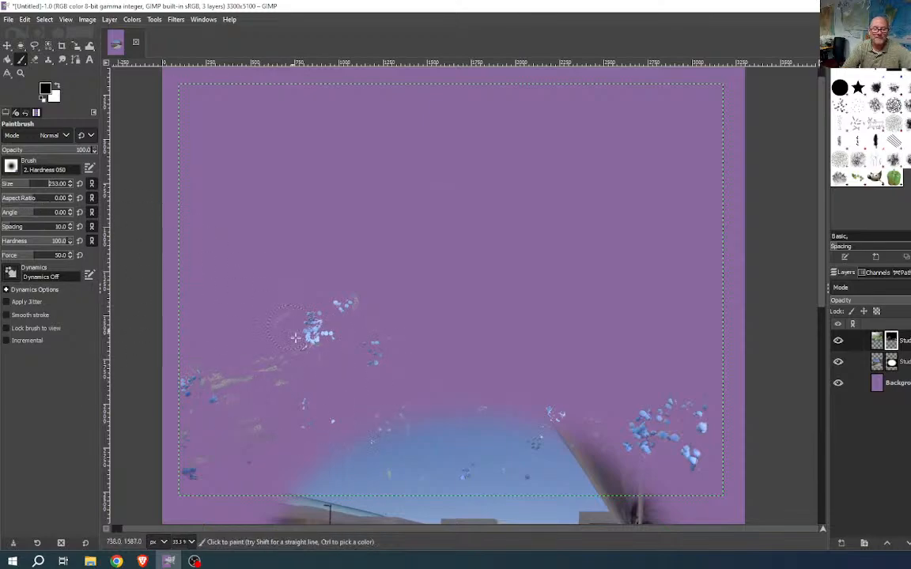
mouse_move(272, 368)
left_mouse_down()
mouse_move(212, 347)
mouse_move(224, 306)
mouse_move(267, 310)
mouse_move(273, 350)
mouse_move(300, 369)
mouse_move(423, 411)
mouse_move(415, 447)
mouse_move(385, 467)
mouse_move(323, 470)
left_mouse_up()
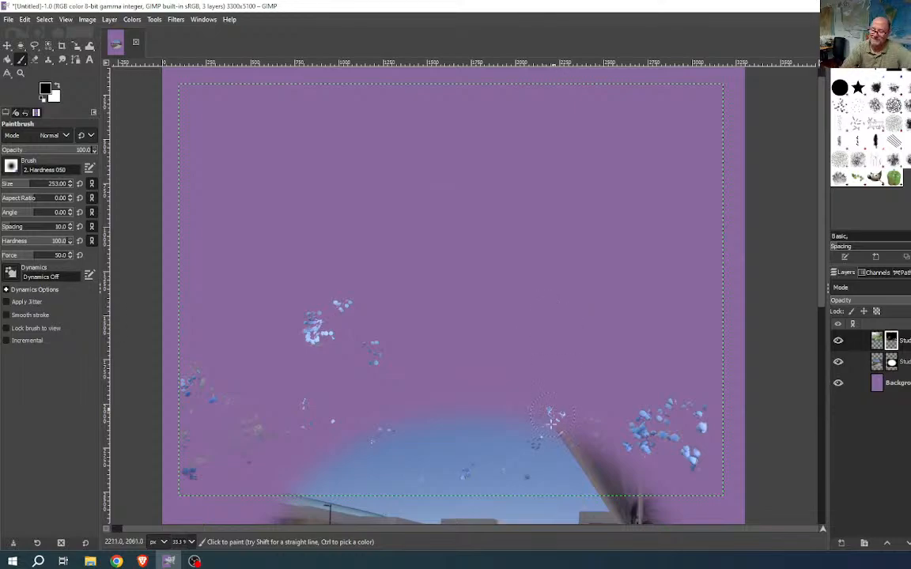
scroll(590, 456, "up", 4)
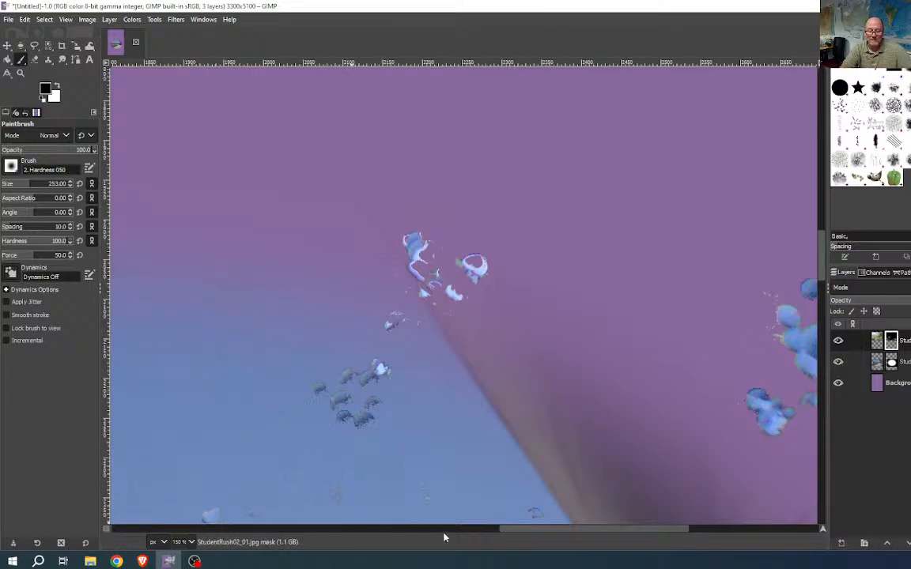
- Zoom in on the sky and set the Paintbrush size to 19, then 52
scroll(520, 495, "down", 5)
scroll(519, 495, "down", 3)
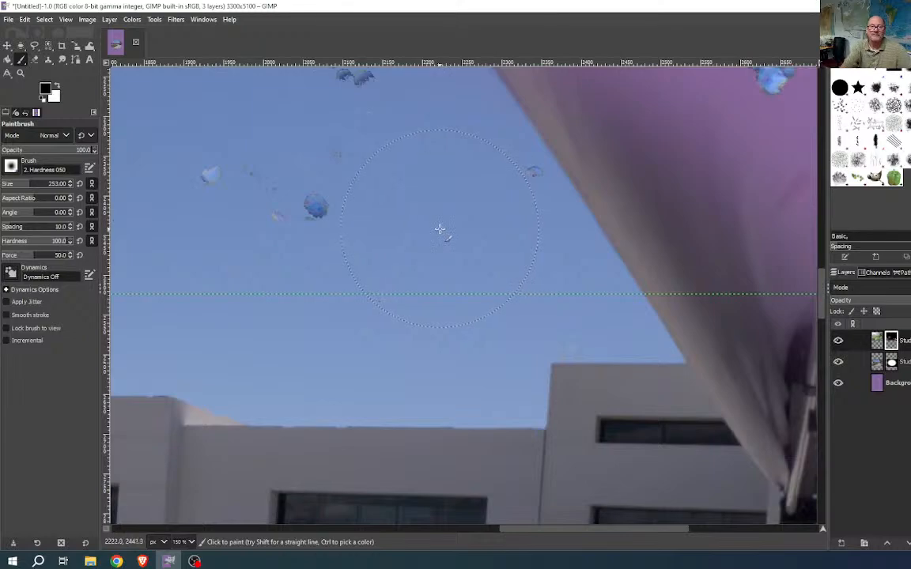
left_click(17, 187)
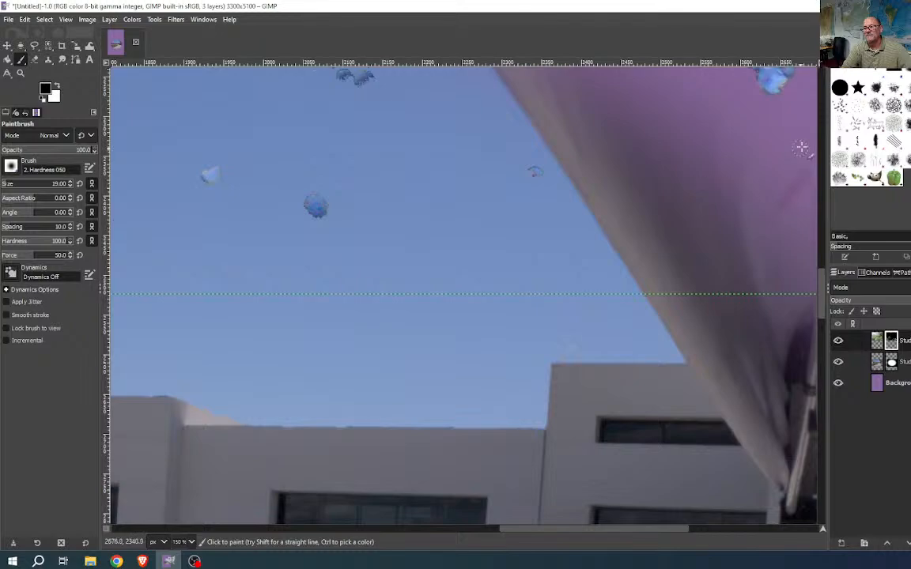
scroll(661, 213, "down", 2)
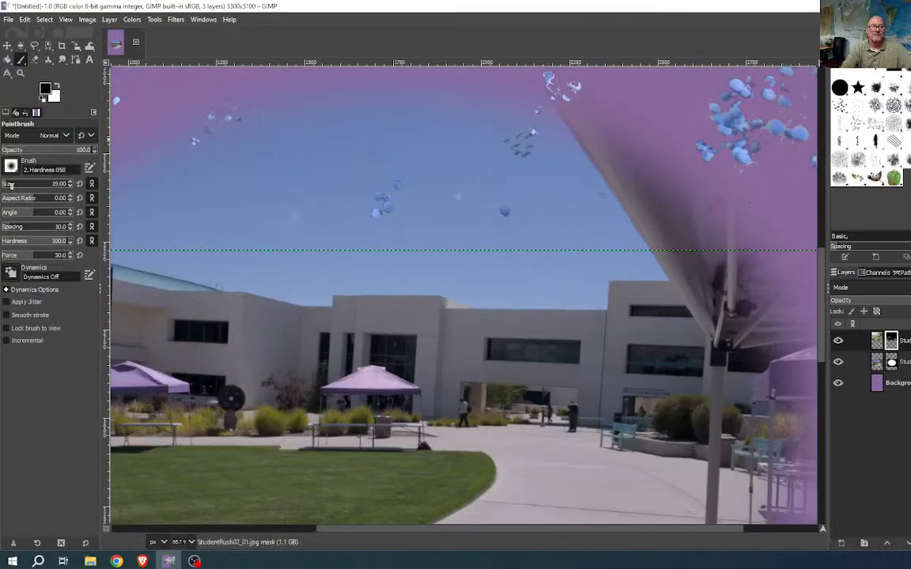
left_click_drag(10, 185, 12, 185)
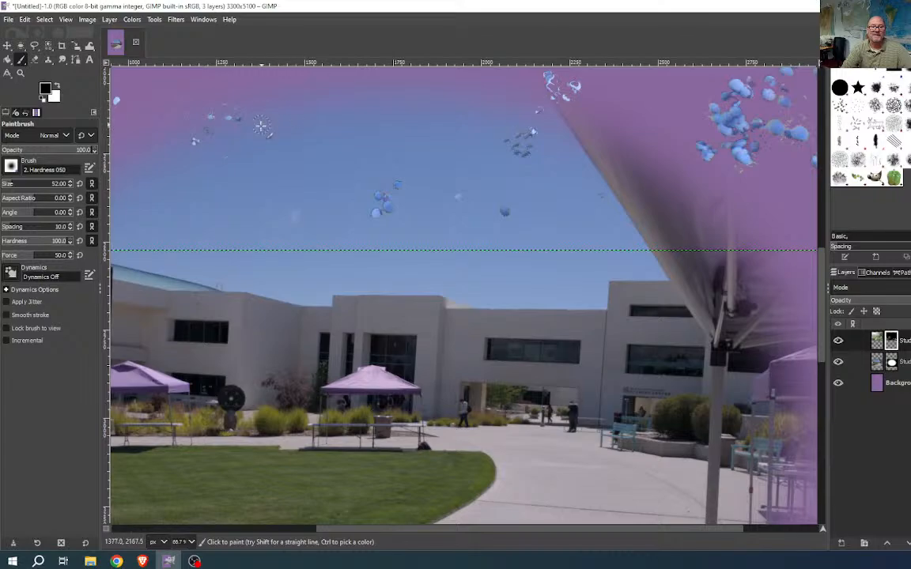
- Paint black on the mask over the thin squiggles and dark specks around the berries
scroll(253, 120, "up", 3)
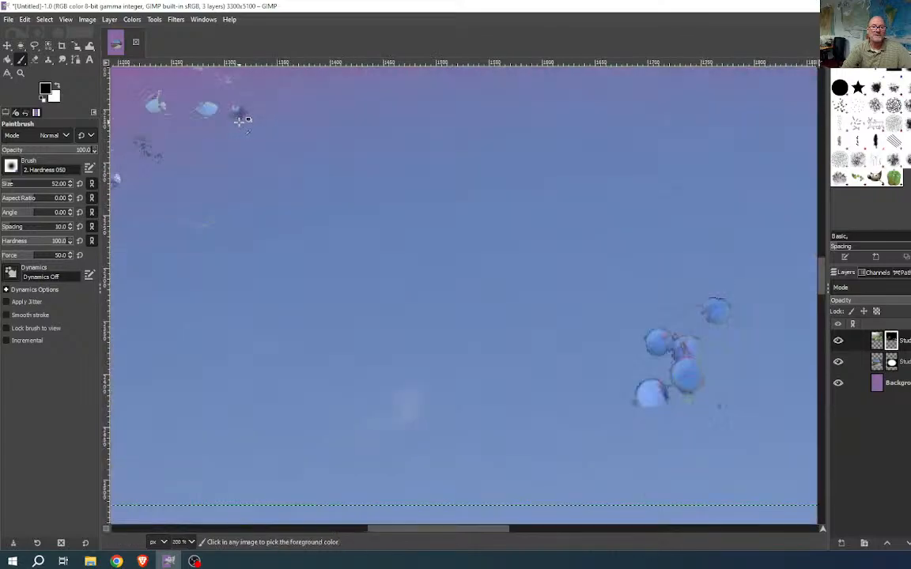
left_click_drag(332, 228, 338, 268)
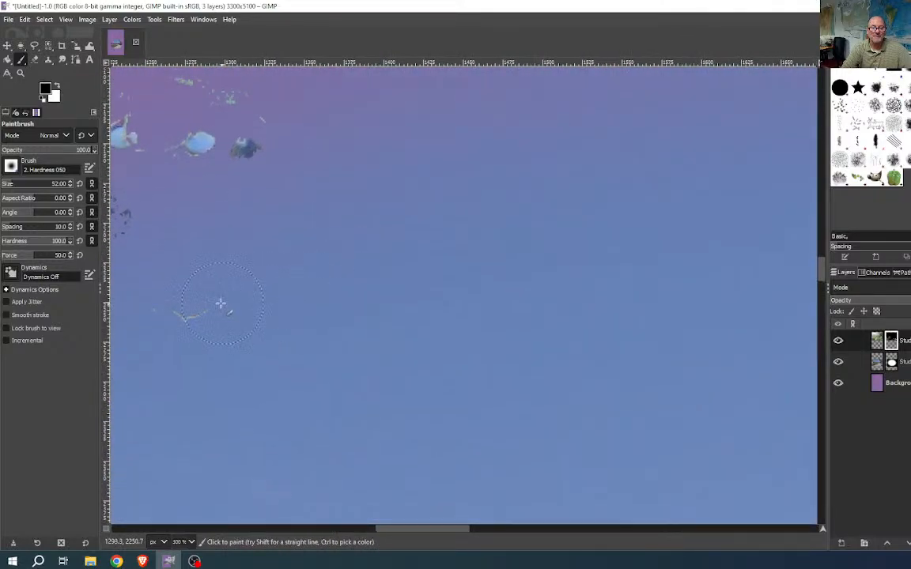
mouse_move(220, 305)
left_mouse_down()
mouse_move(193, 321)
mouse_move(393, 307)
mouse_move(470, 335)
left_mouse_up()
left_click_drag(427, 250, 397, 231)
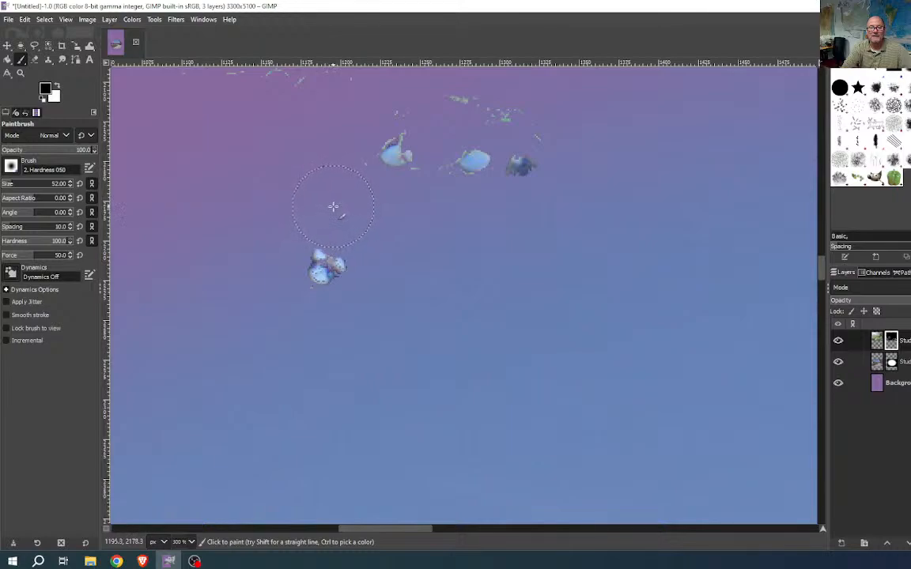
mouse_move(334, 180)
left_mouse_down()
mouse_move(274, 90)
mouse_move(208, 89)
mouse_move(182, 115)
left_mouse_up()
mouse_move(472, 112)
left_mouse_down()
mouse_move(560, 108)
mouse_move(369, 84)
left_mouse_up()
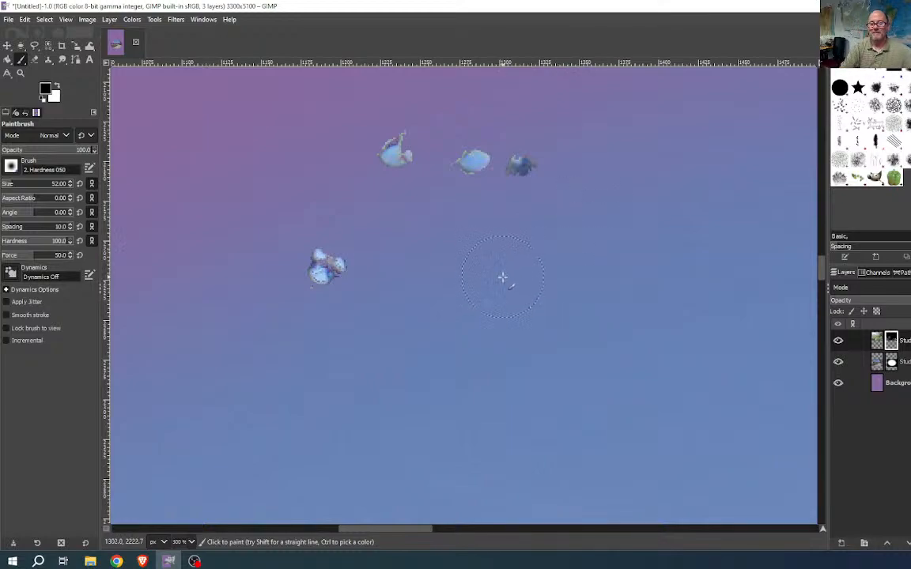
scroll(510, 274, "down", 4)
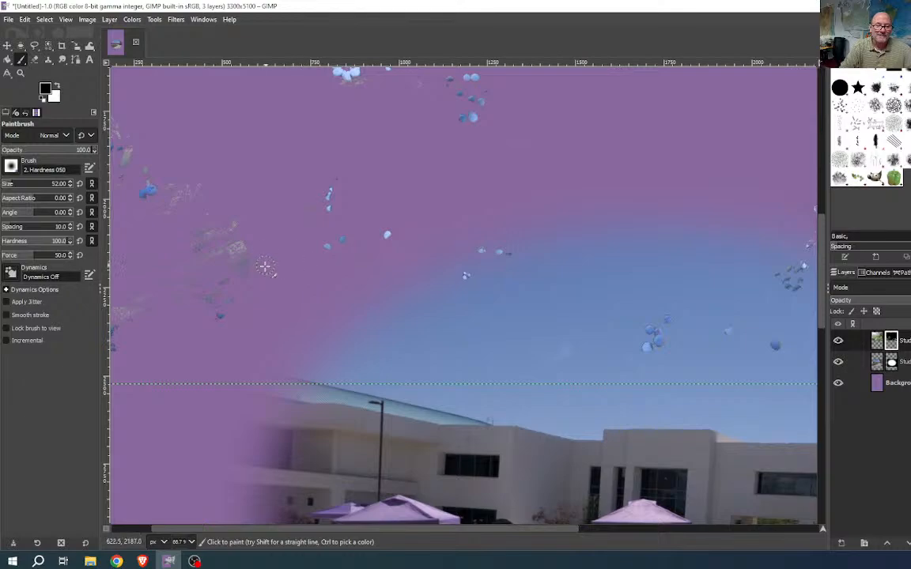
- With a 230-size brush, paint out the grey speckled texture on the left of the mask
left_click_drag(19, 186, 28, 187)
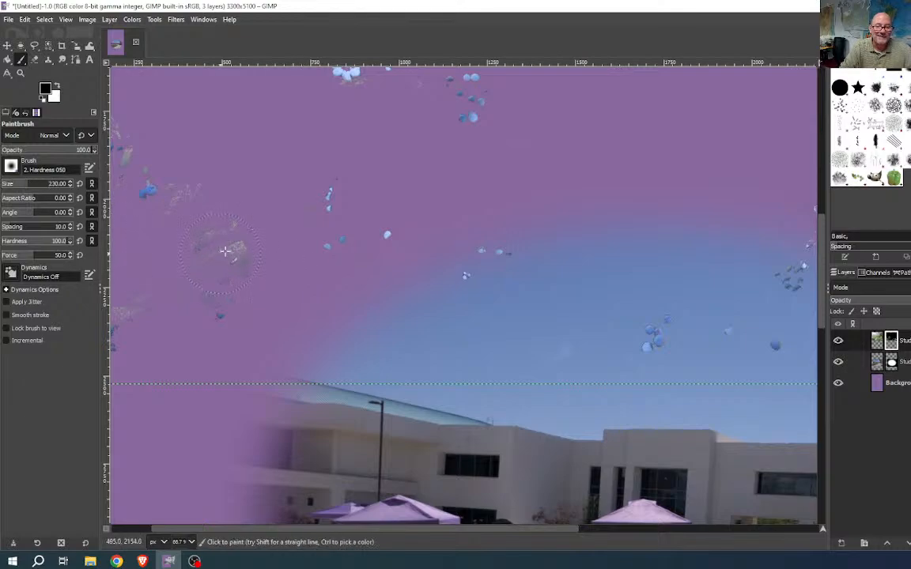
scroll(230, 252, "up", 1)
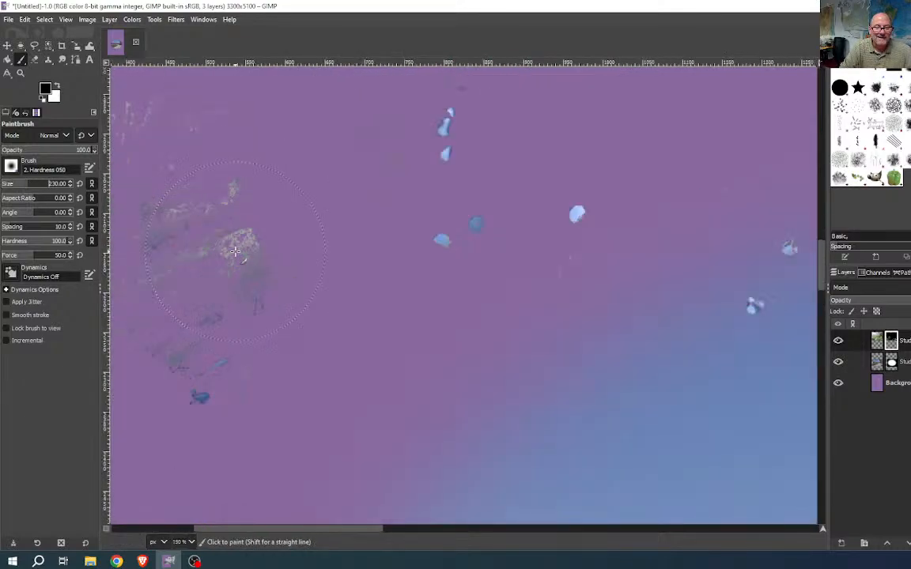
mouse_move(281, 270)
left_mouse_down()
mouse_move(225, 252)
mouse_move(211, 258)
left_mouse_up()
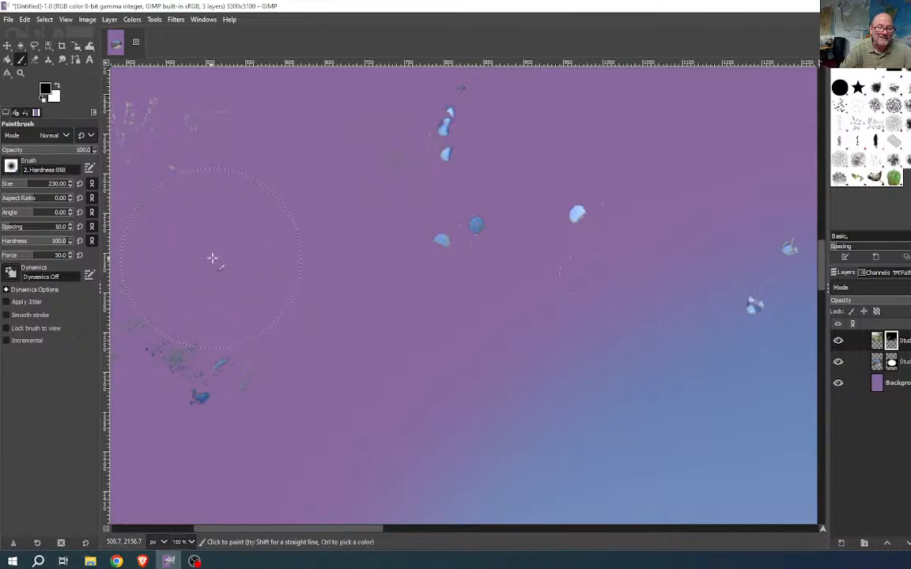
scroll(397, 254, "down", 1)
scroll(396, 254, "left", 2)
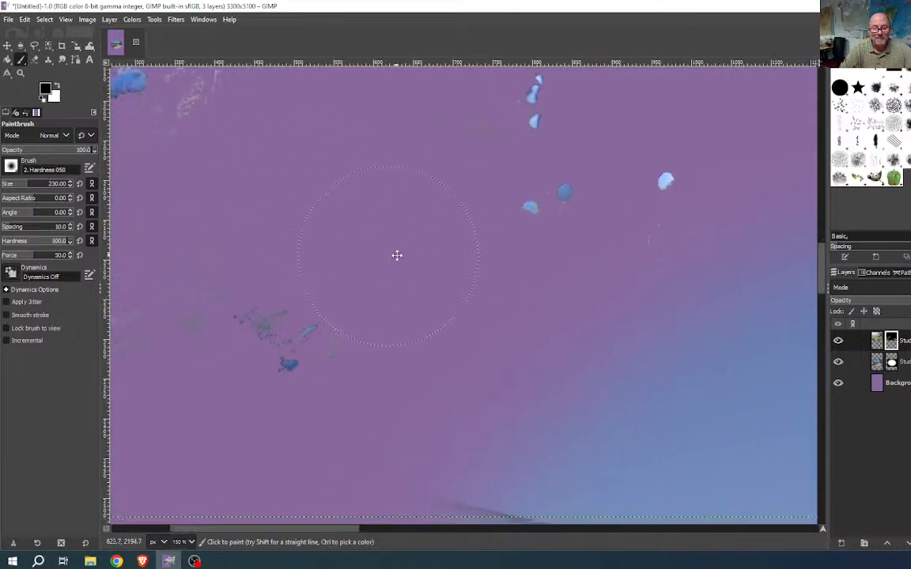
mouse_move(330, 265)
left_mouse_down()
mouse_move(289, 273)
mouse_move(217, 319)
mouse_move(226, 344)
left_mouse_up()
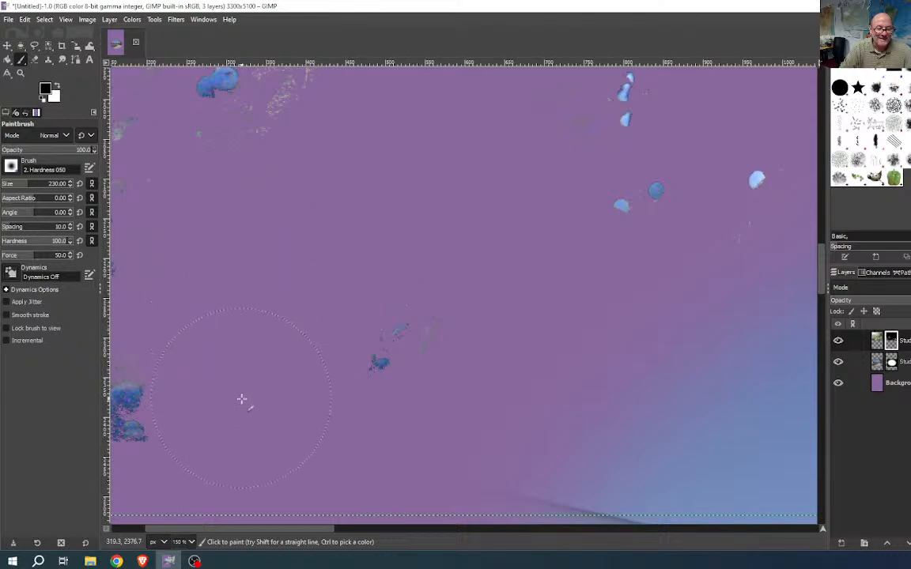
scroll(255, 326, "down", 1)
scroll(255, 327, "left", 2)
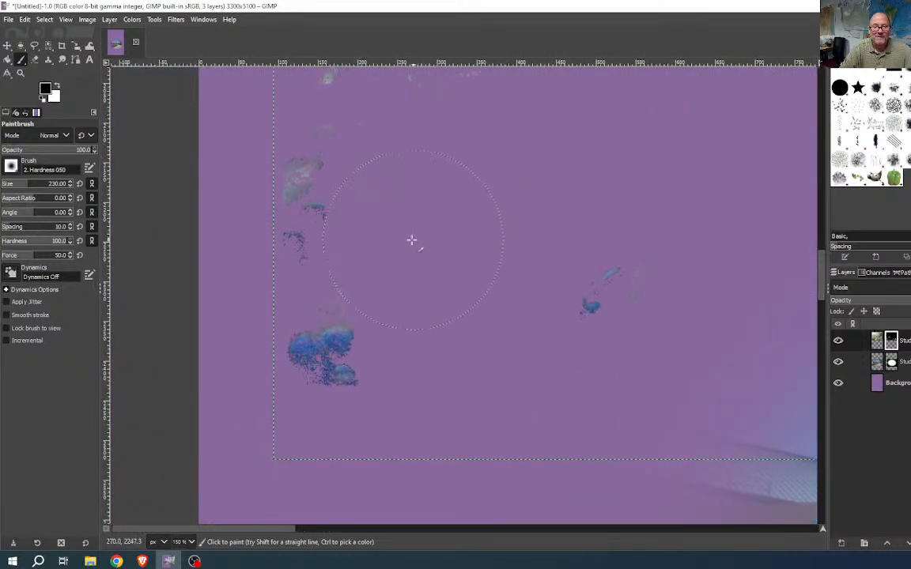
left_click_drag(362, 224, 352, 227)
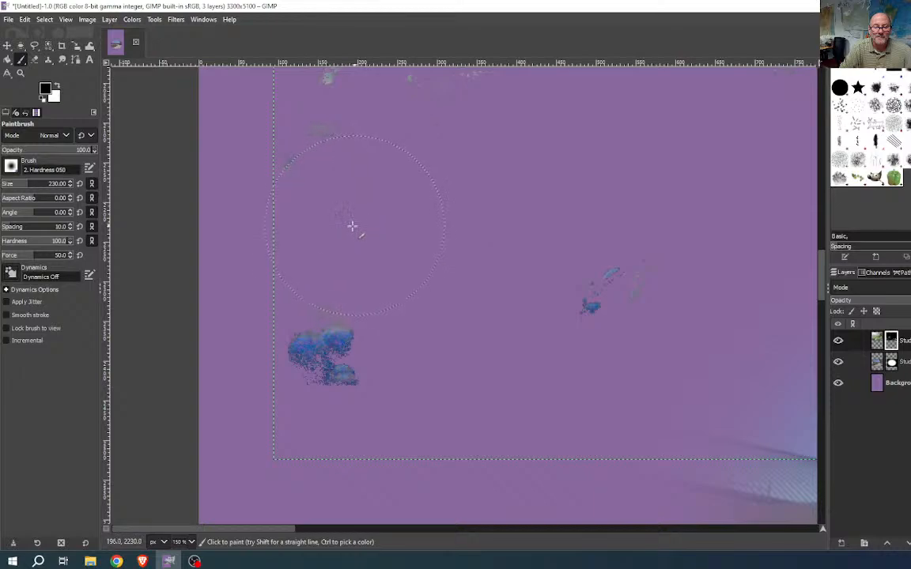
scroll(380, 188, "up", 3)
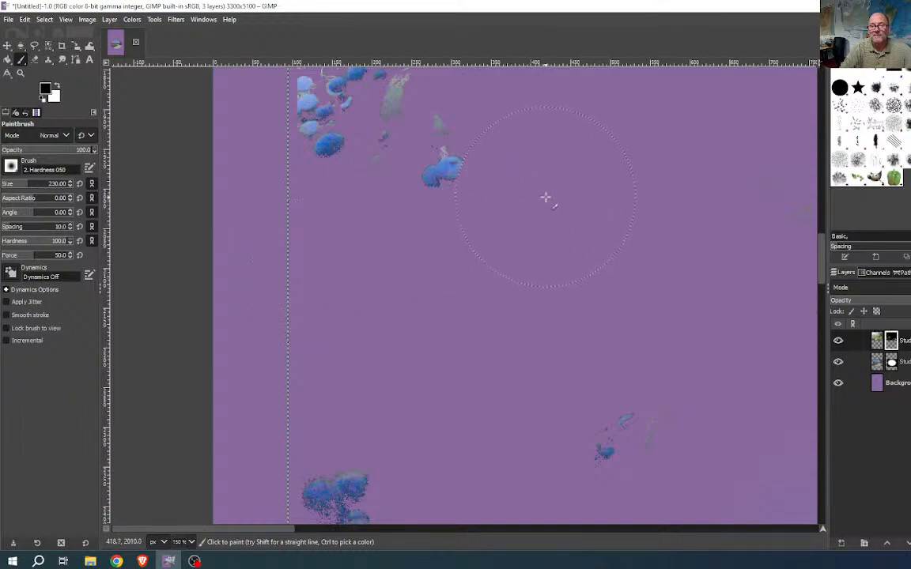
mouse_move(606, 214)
left_mouse_down()
mouse_move(575, 216)
mouse_move(548, 200)
mouse_move(555, 196)
mouse_move(548, 223)
mouse_move(508, 264)
mouse_move(444, 290)
mouse_move(376, 286)
left_mouse_up()
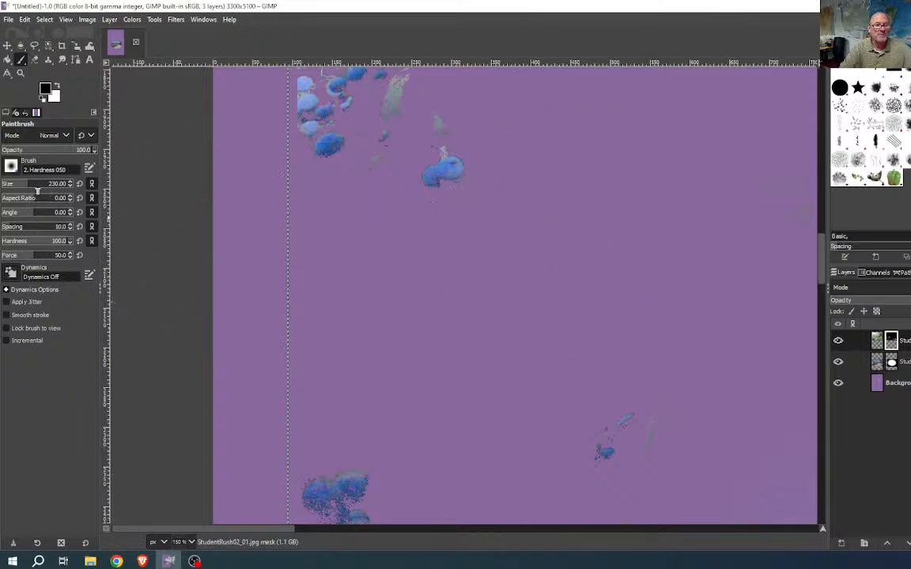
- Drop the brush to 69 and paint away the faint grey streaks above the berries
left_click(21, 184)
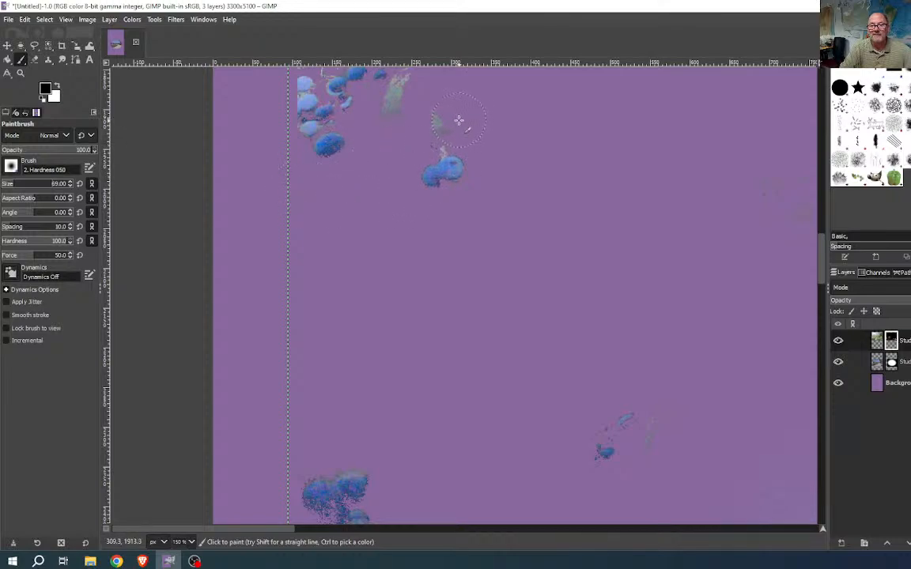
mouse_move(418, 109)
left_mouse_down()
mouse_move(394, 124)
mouse_move(388, 103)
mouse_move(414, 92)
left_mouse_up()
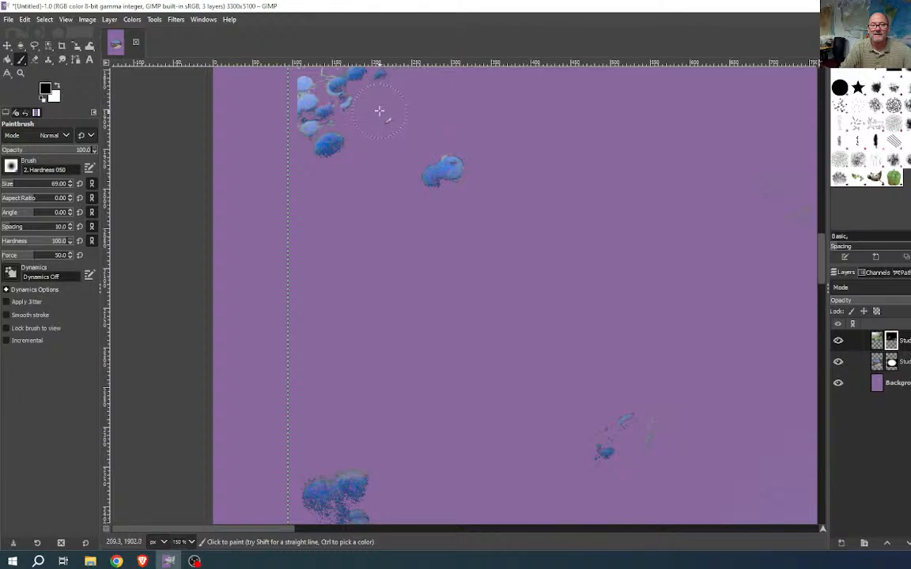
left_click_drag(431, 204, 452, 369)
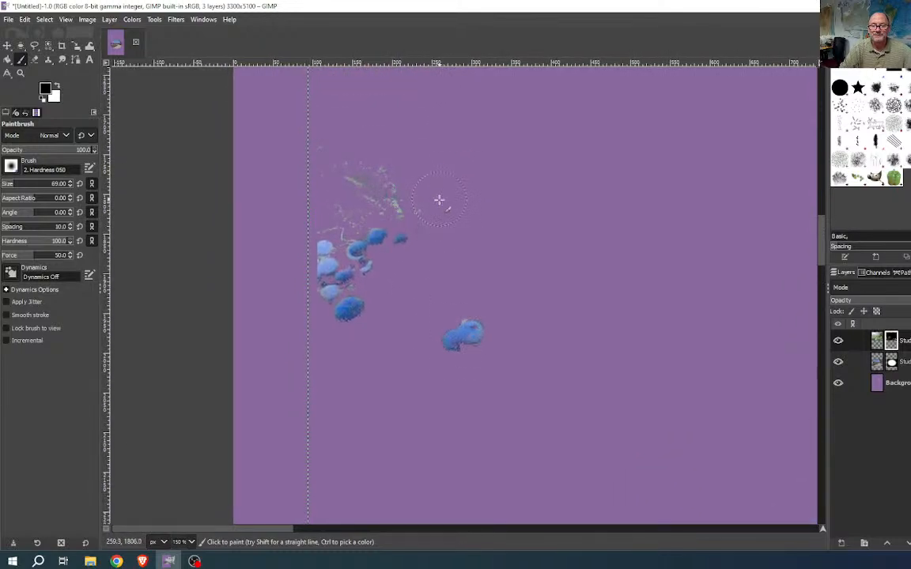
mouse_move(433, 211)
left_mouse_down()
mouse_move(394, 189)
mouse_move(355, 186)
mouse_move(329, 157)
mouse_move(328, 207)
left_mouse_up()
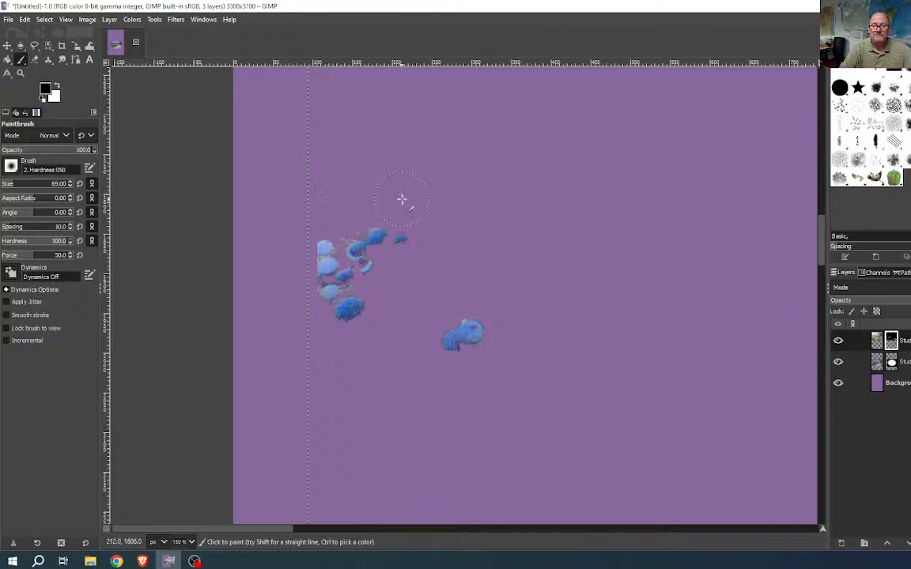
left_click_drag(503, 268, 289, 380)
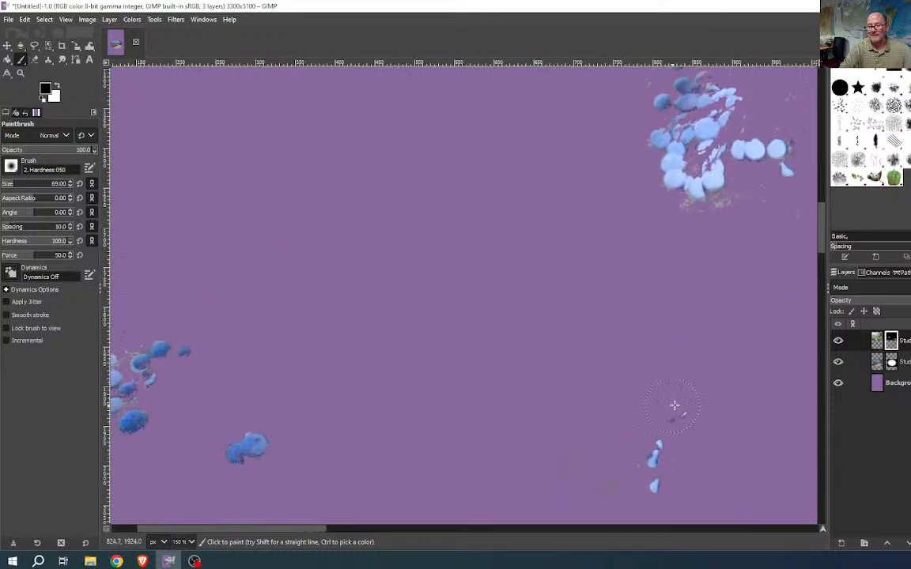
- Undo the last stroke to restore the over-erased berry shape
scroll(664, 417, "up", 10)
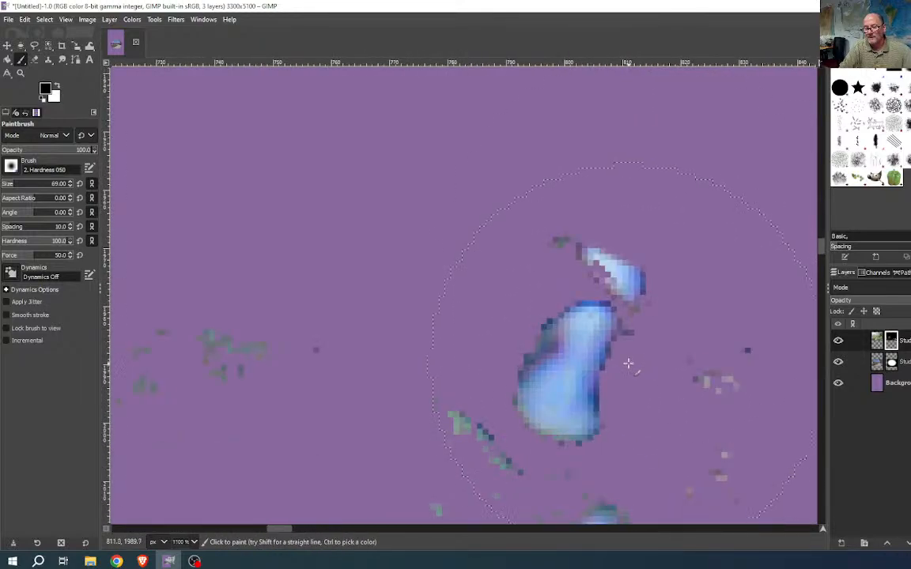
key("ctrl+z")
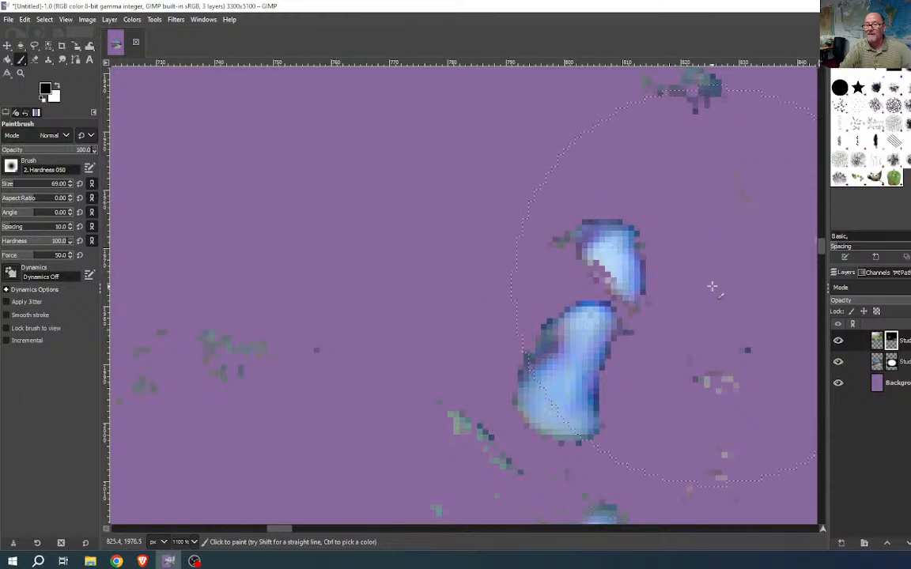
left_click_drag(662, 306, 654, 309)
scroll(654, 309, "down", 4)
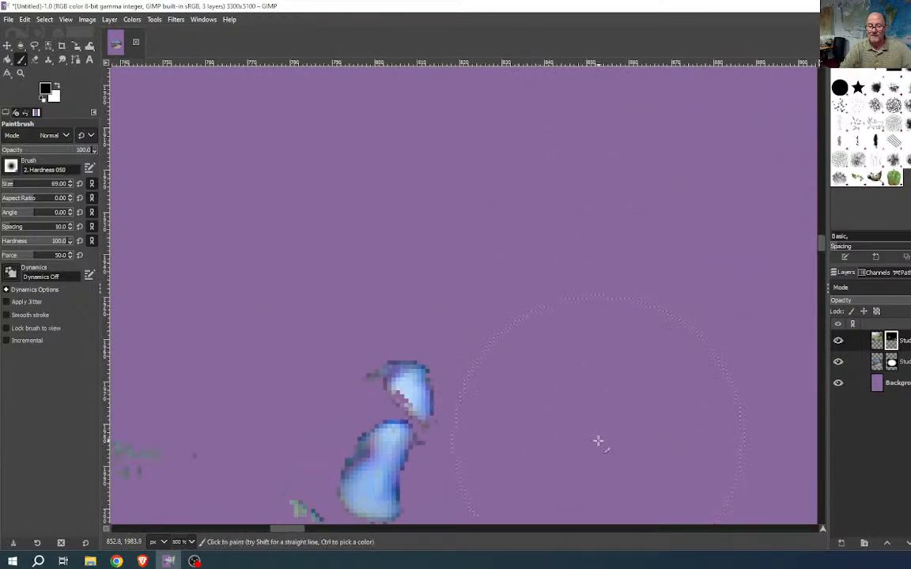
left_click_drag(609, 328, 726, 145)
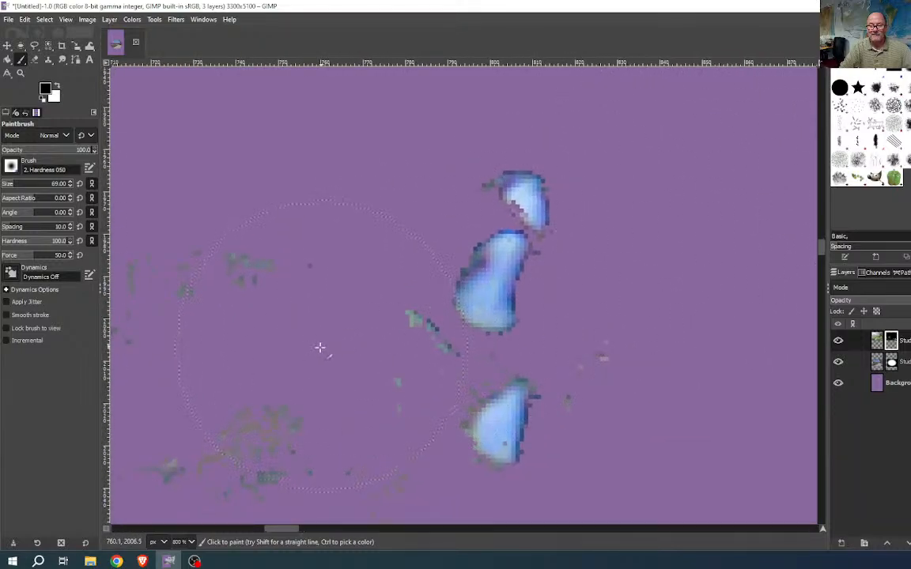
- Paint black over the small stray specks at the lower right of the berries
left_click_drag(332, 341, 620, 240)
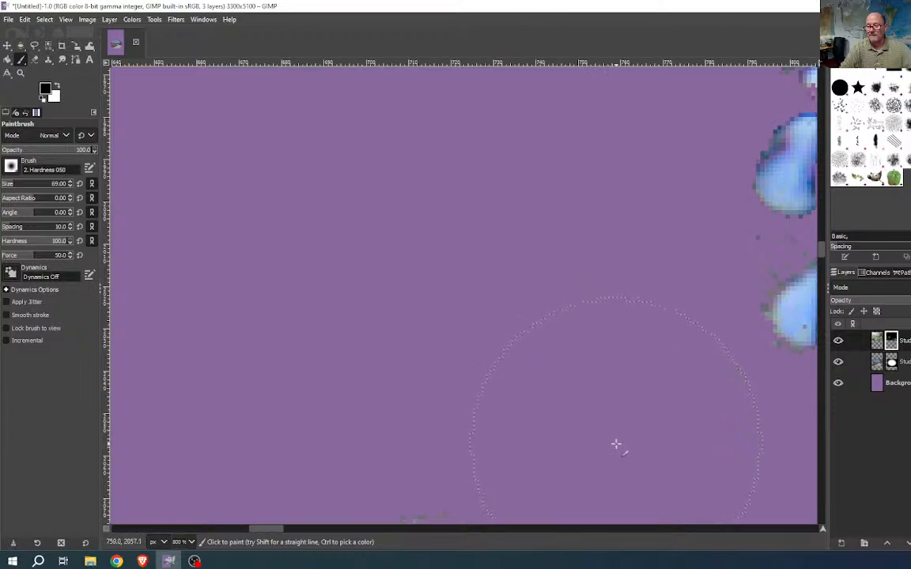
scroll(547, 396, "down", 2, "ctrl")
scroll(551, 395, "down", 1, "ctrl")
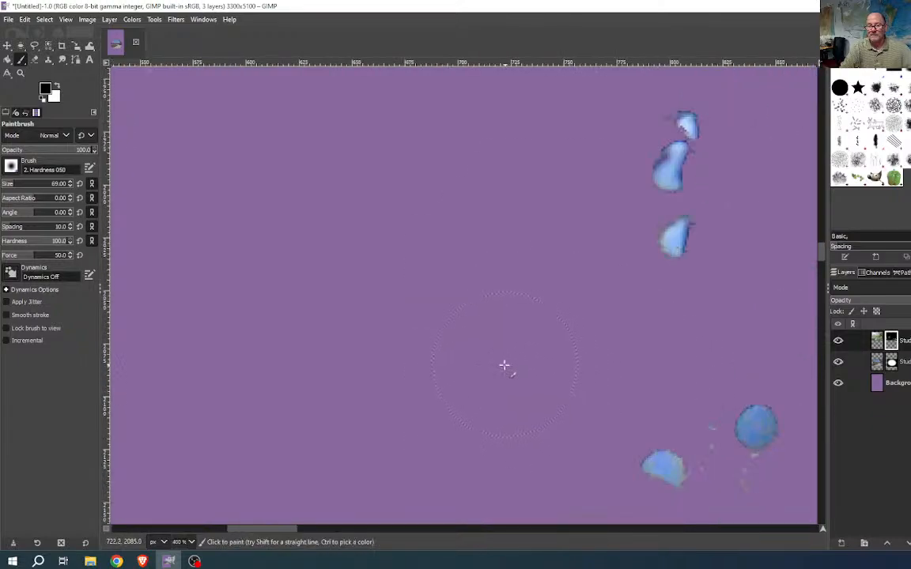
left_click_drag(545, 393, 372, 315)
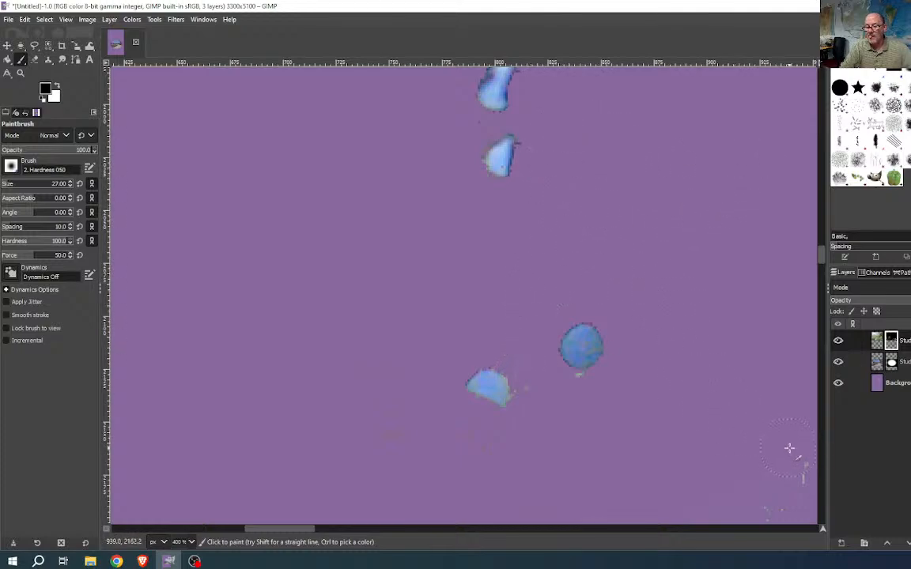
mouse_move(794, 458)
left_mouse_down()
mouse_move(765, 496)
mouse_move(745, 496)
left_mouse_up()
left_click_drag(707, 467, 382, 285)
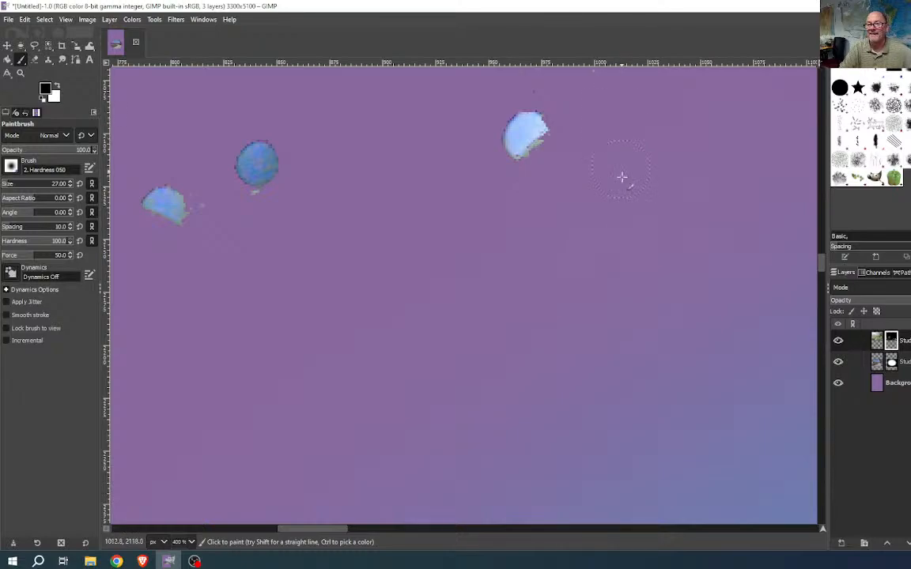
left_click_drag(571, 286, 445, 482)
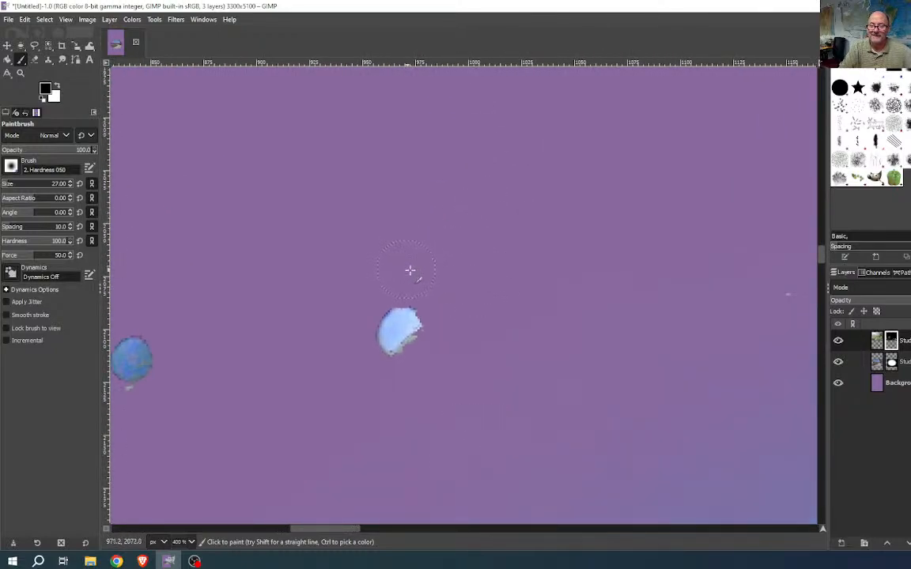
scroll(708, 324, "down", 5)
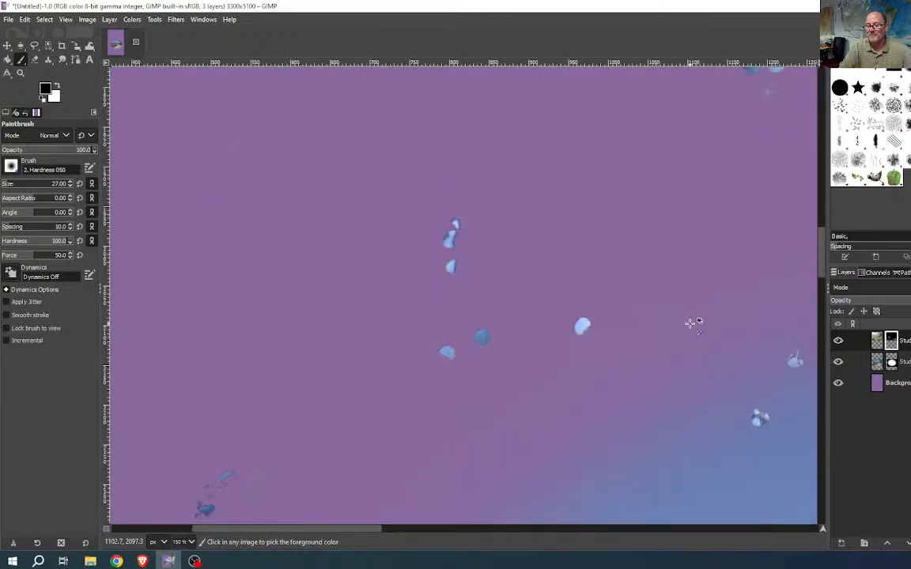
scroll(460, 363, "up", 2)
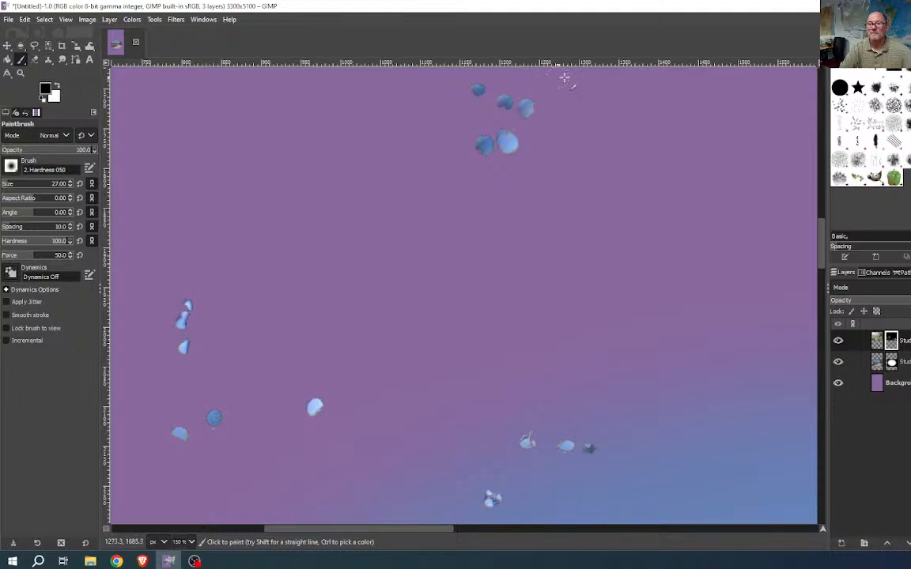
scroll(548, 191, "down", 1, "ctrl")
scroll(548, 190, "down", 1, "ctrl")
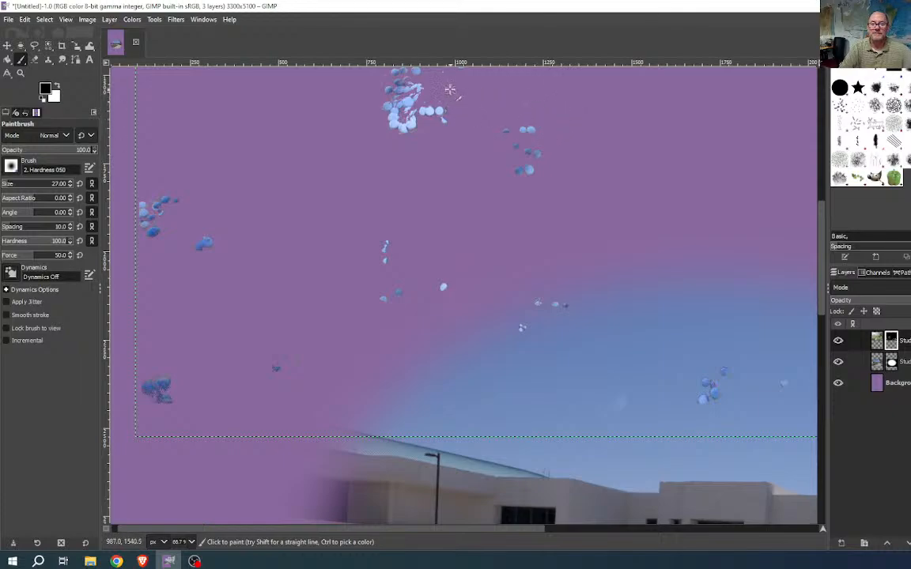
left_click_drag(499, 125, 476, 274)
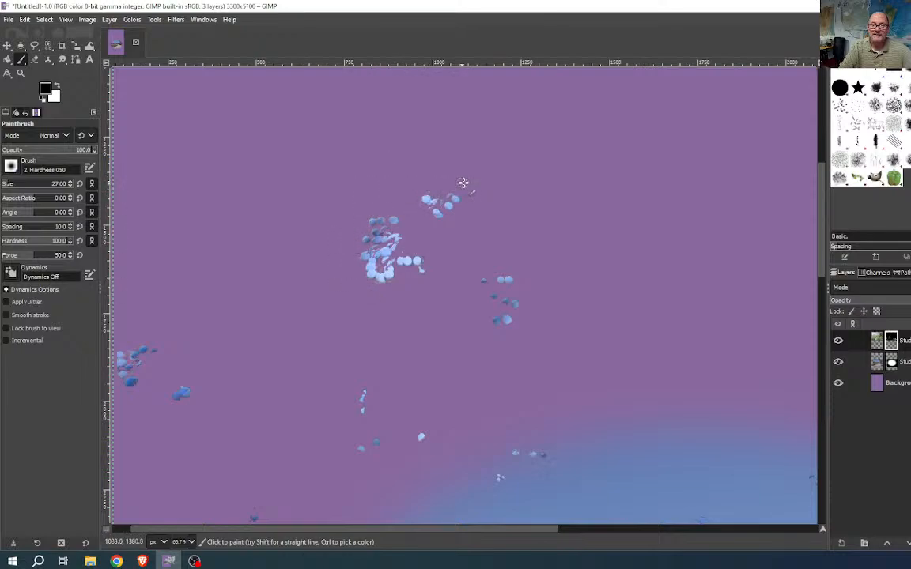
scroll(593, 367, "down", 2)
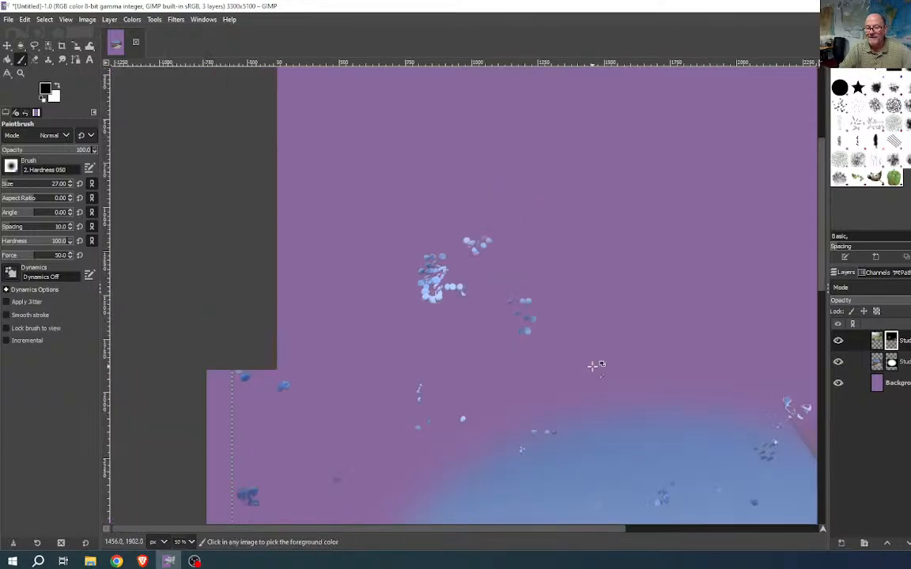
left_click_drag(594, 367, 394, 312)
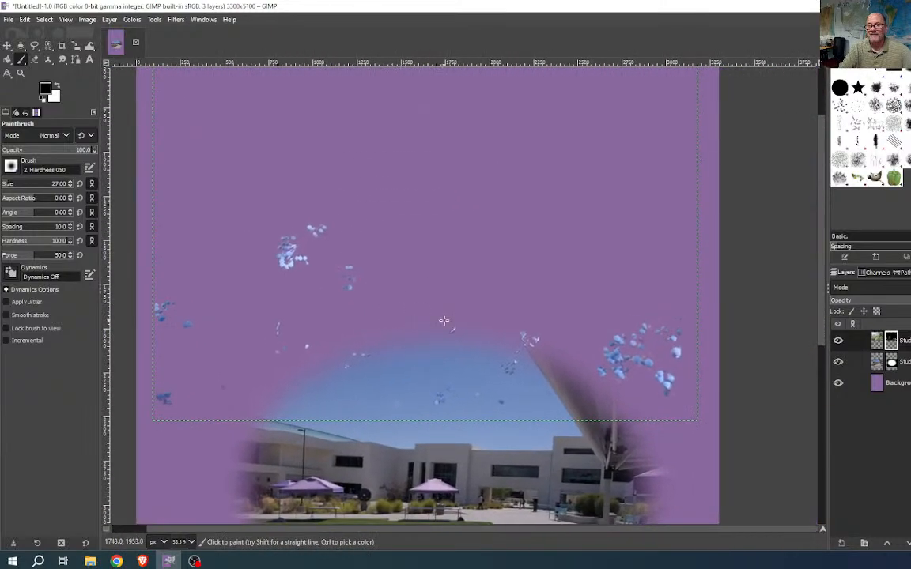
scroll(437, 309, "down", 3)
scroll(437, 307, "down", 1)
scroll(459, 309, "up", 3)
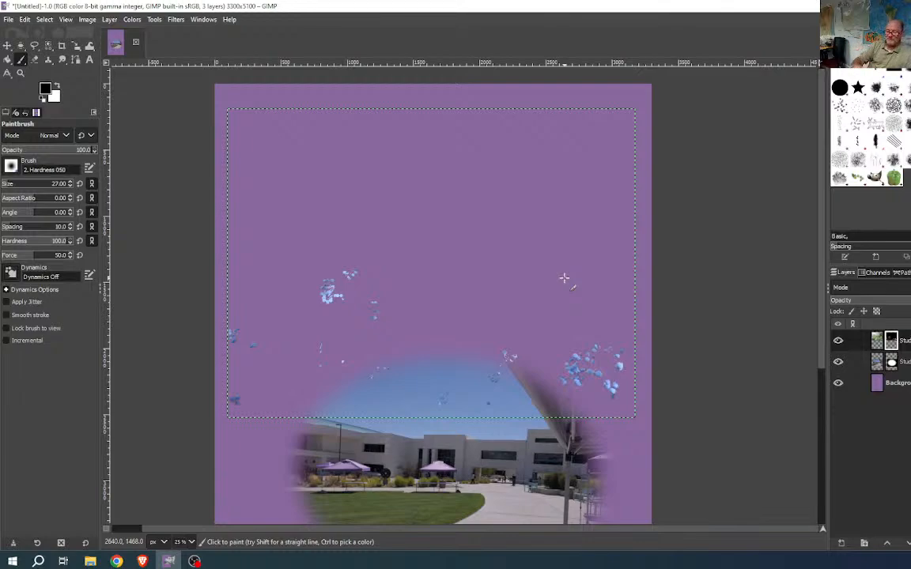
- Use Mask to Selection on the berry layer to select the visible berries
right_click(896, 344)
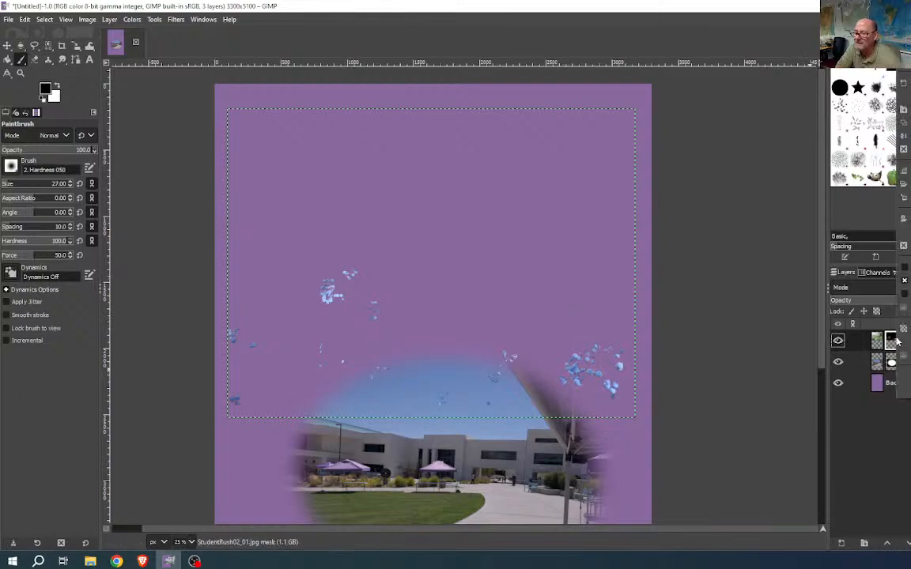
left_click(903, 307)
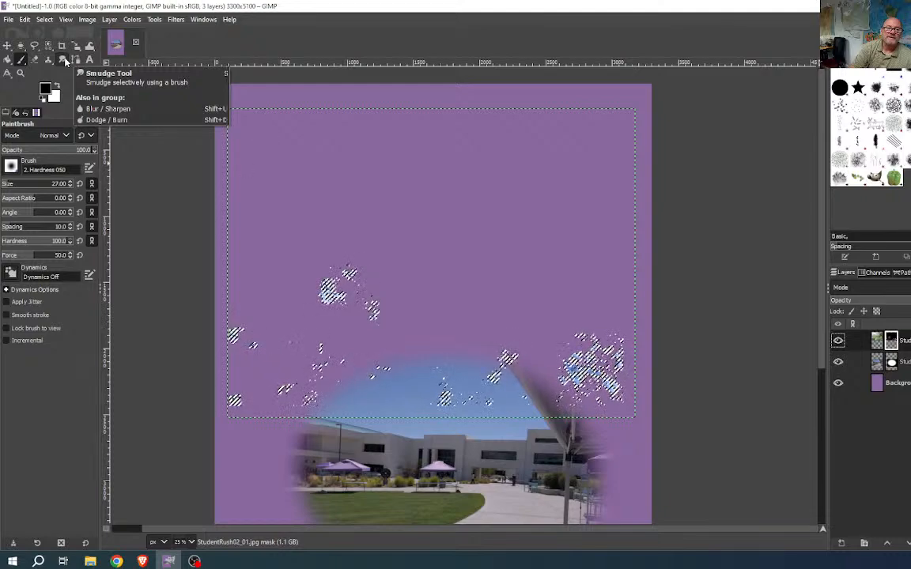
- Set up the Dodge/Burn tool as Burn with a 276-pixel brush and zoom to 200%
mouse_move(64, 61)
left_mouse_down()
mouse_move(129, 92)
mouse_move(157, 88)
left_mouse_up()
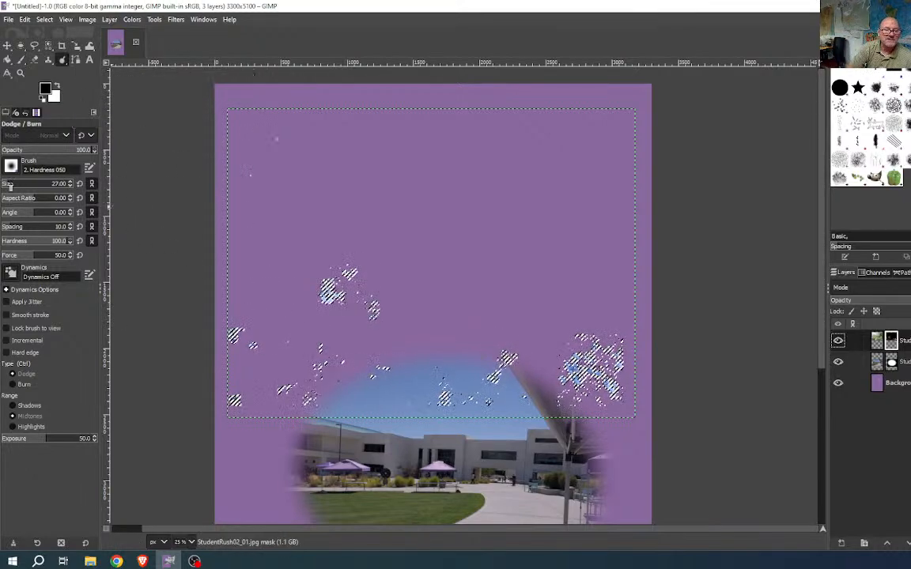
left_click_drag(8, 185, 16, 187)
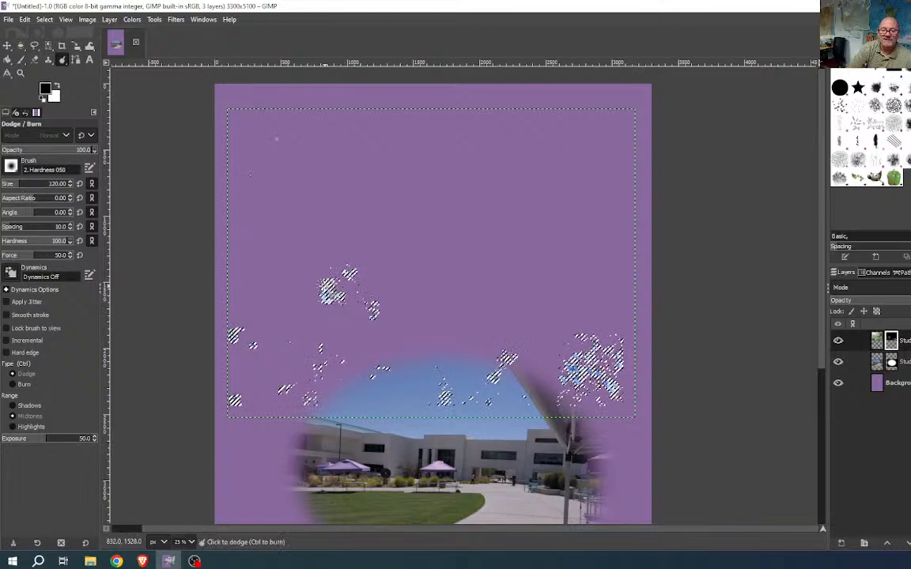
left_click_drag(21, 187, 32, 186)
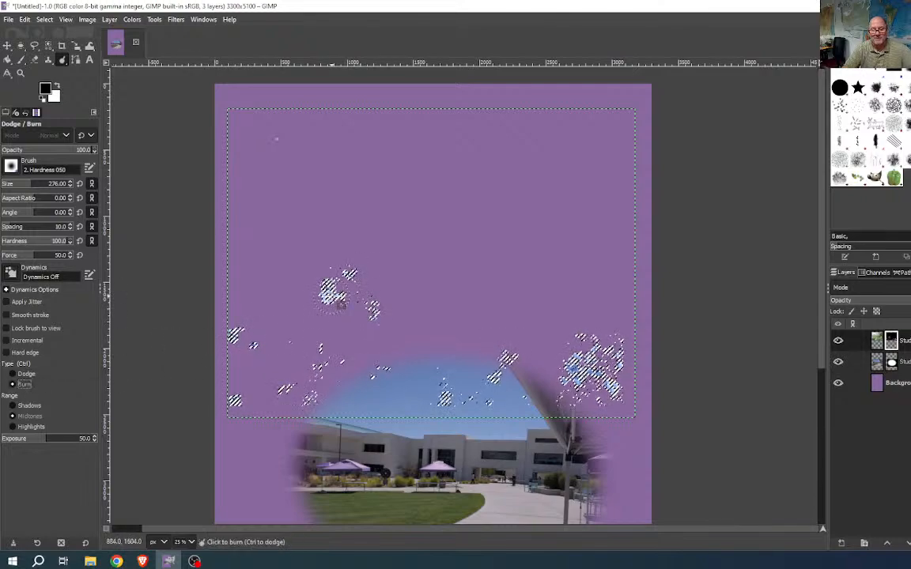
key("2")
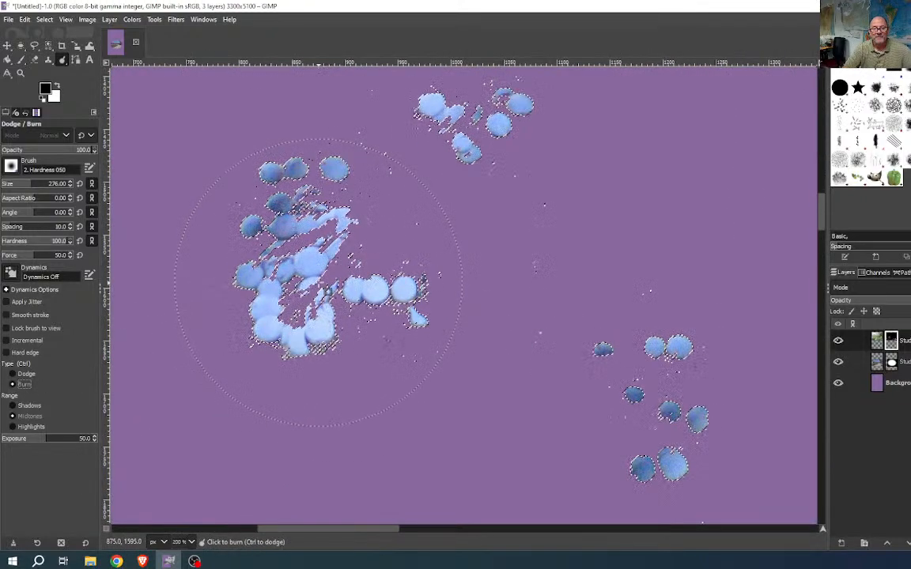
left_click(285, 299)
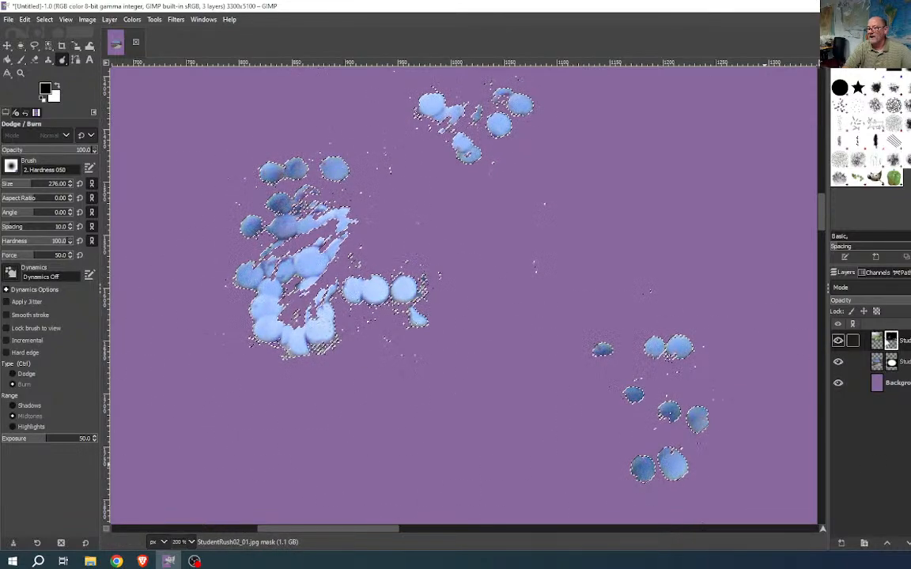
left_click(877, 342)
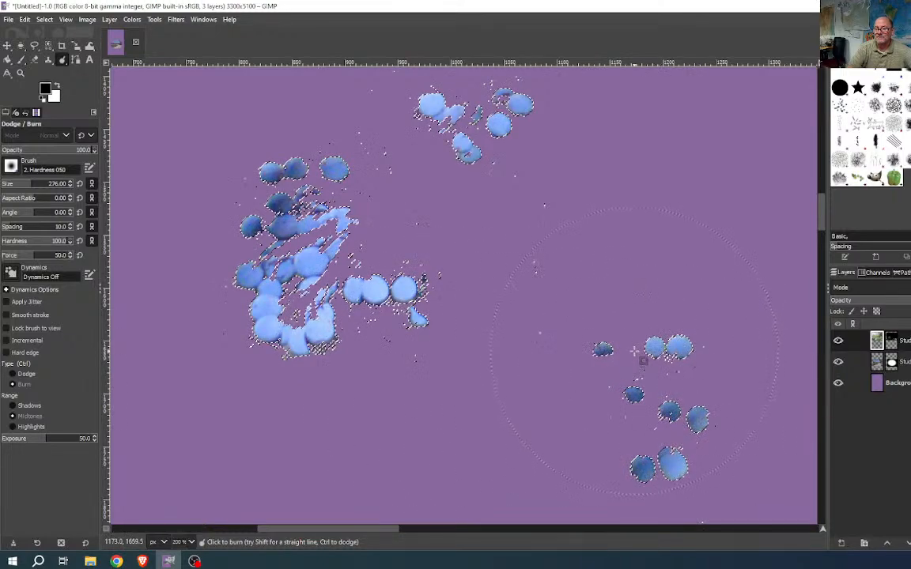
scroll(633, 355, "down", 5)
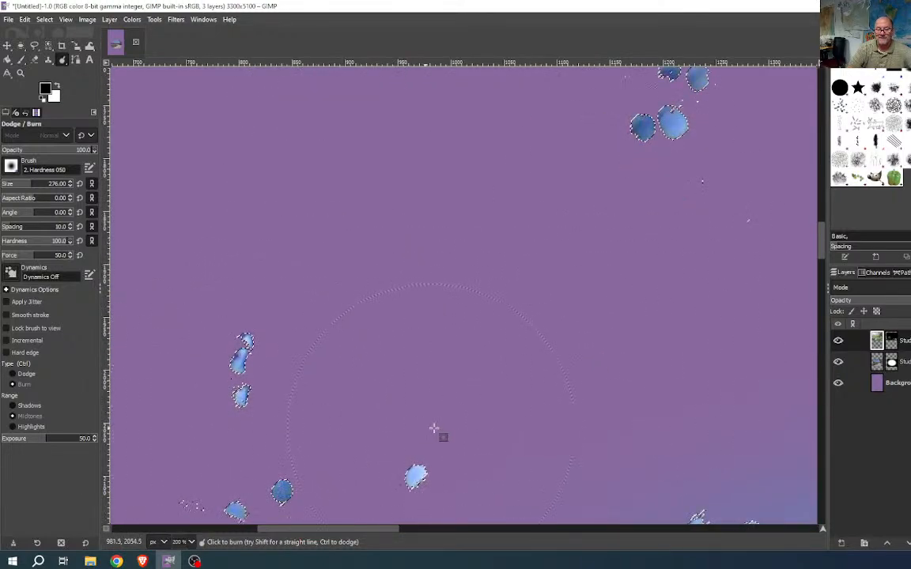
scroll(549, 287, "down", 5)
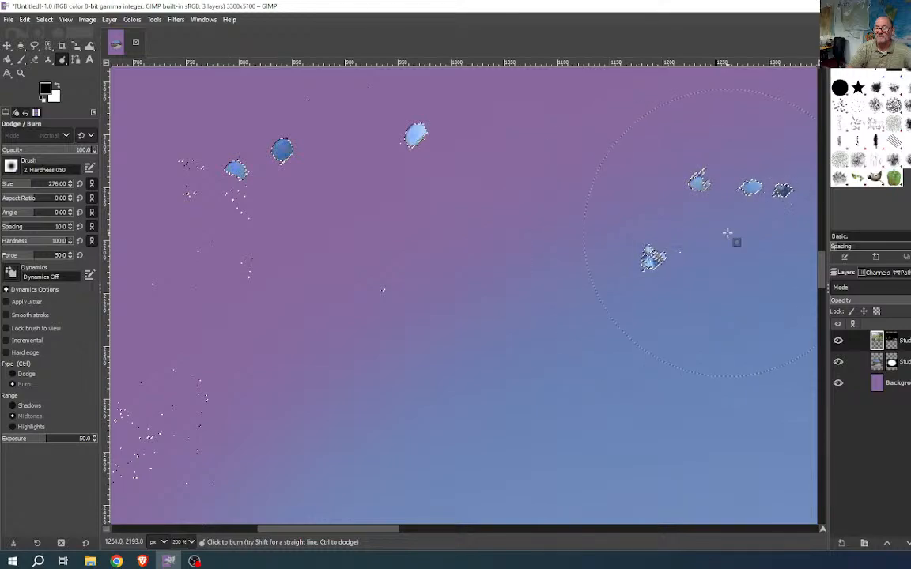
scroll(367, 312, "down", 2)
scroll(624, 336, "left", 5)
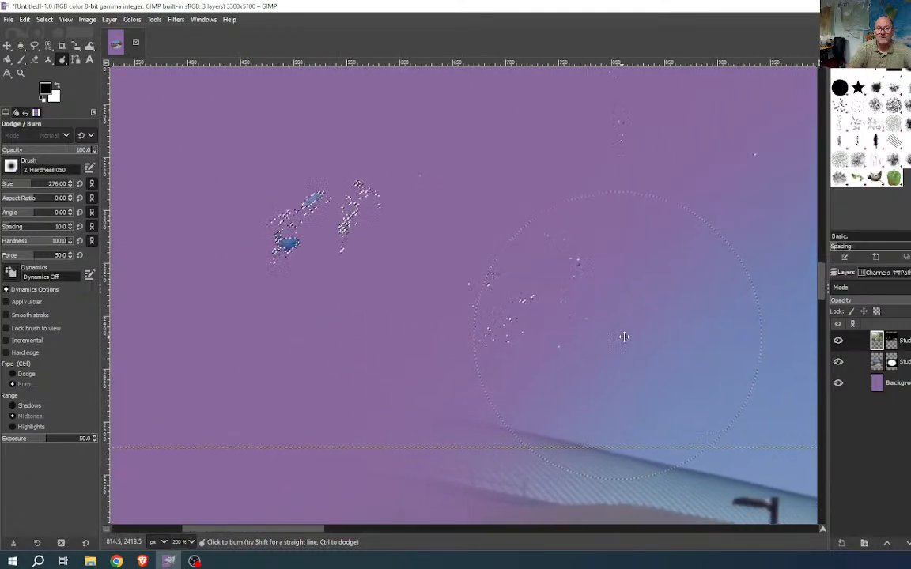
scroll(433, 333, "down", 3)
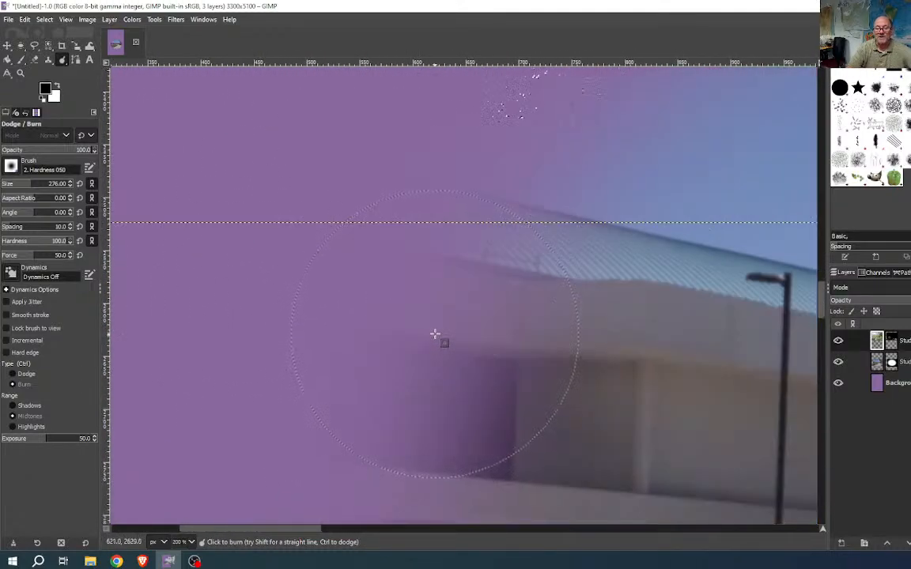
scroll(435, 328, "up", 5)
scroll(435, 326, "down", 4)
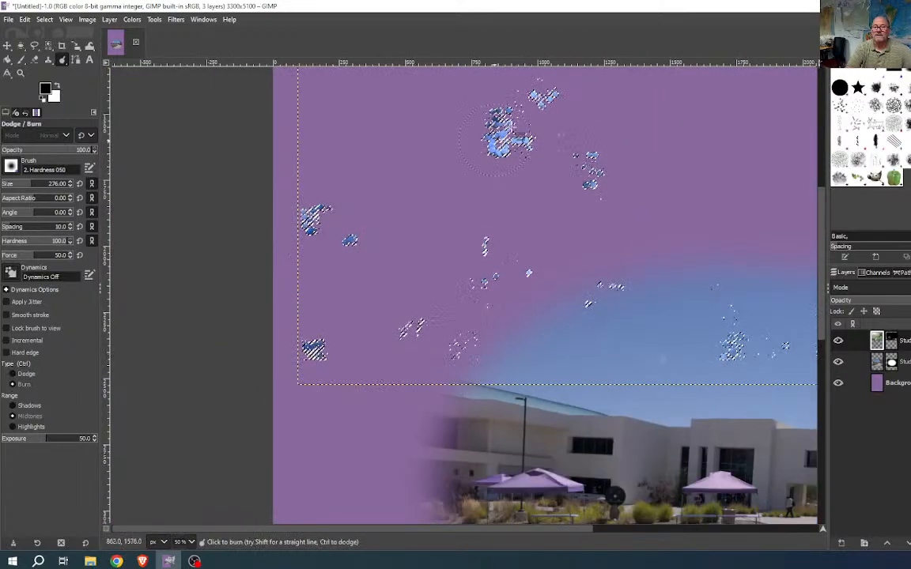
left_click_drag(737, 267, 498, 423)
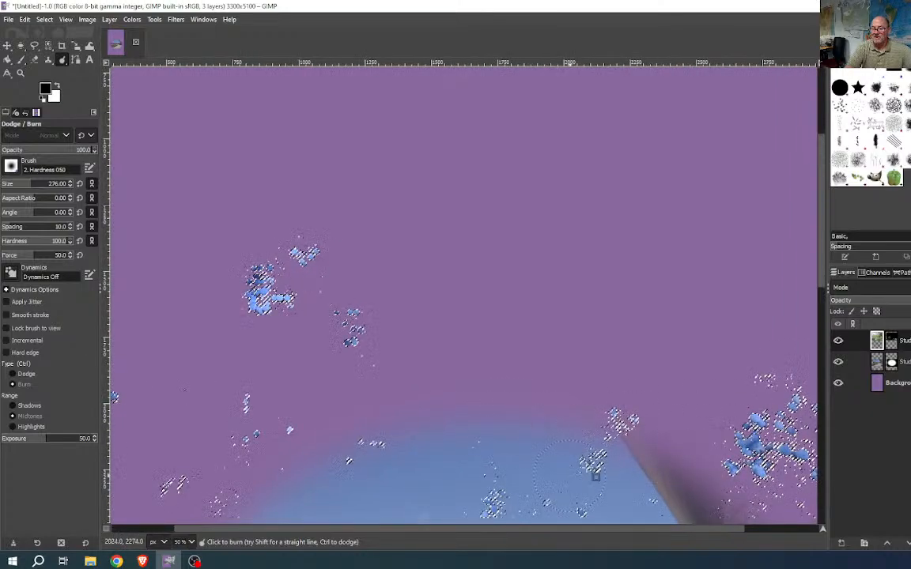
mouse_move(666, 389)
left_mouse_down()
mouse_move(540, 314)
mouse_move(481, 304)
left_mouse_up()
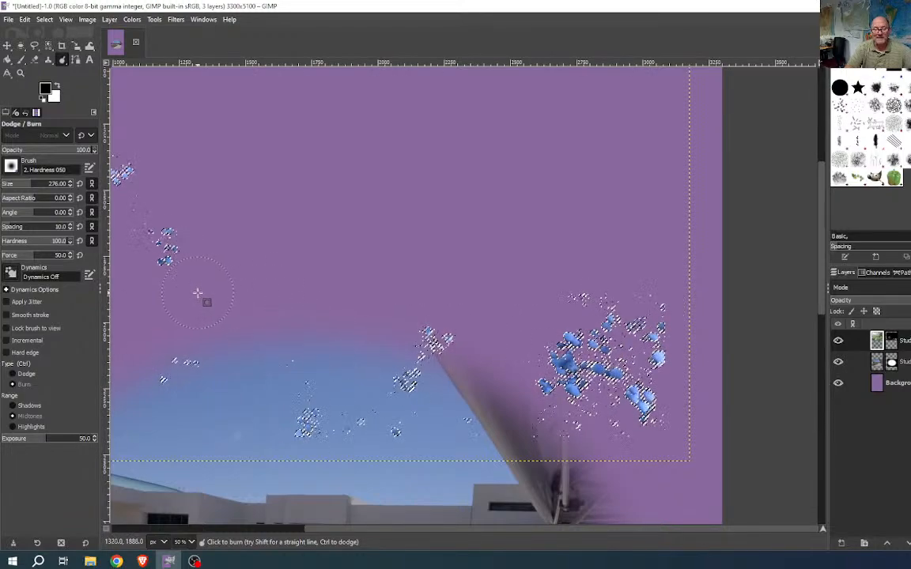
mouse_move(203, 299)
left_mouse_down()
mouse_move(534, 353)
mouse_move(559, 343)
left_mouse_up()
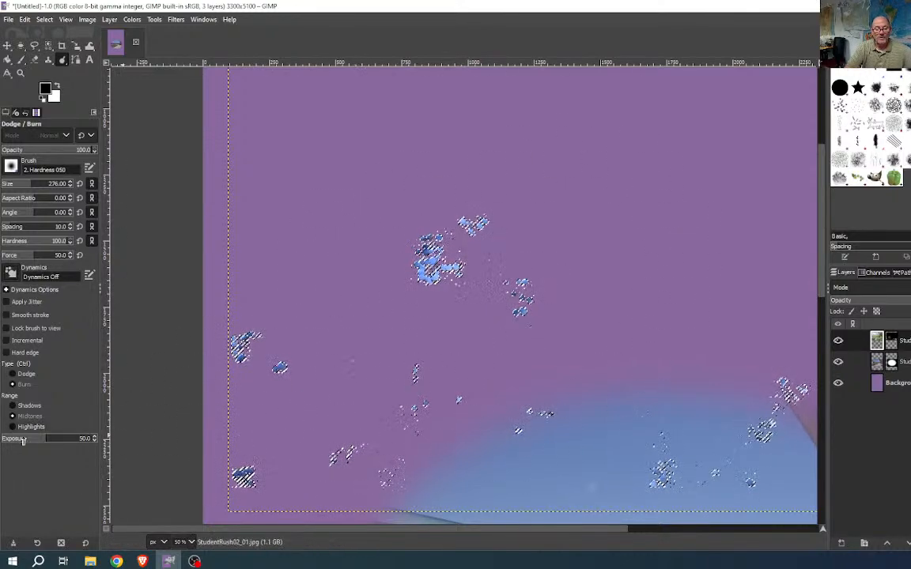
- Lower the Burn exposure to 30 and set its range to Highlights
left_click(20, 440)
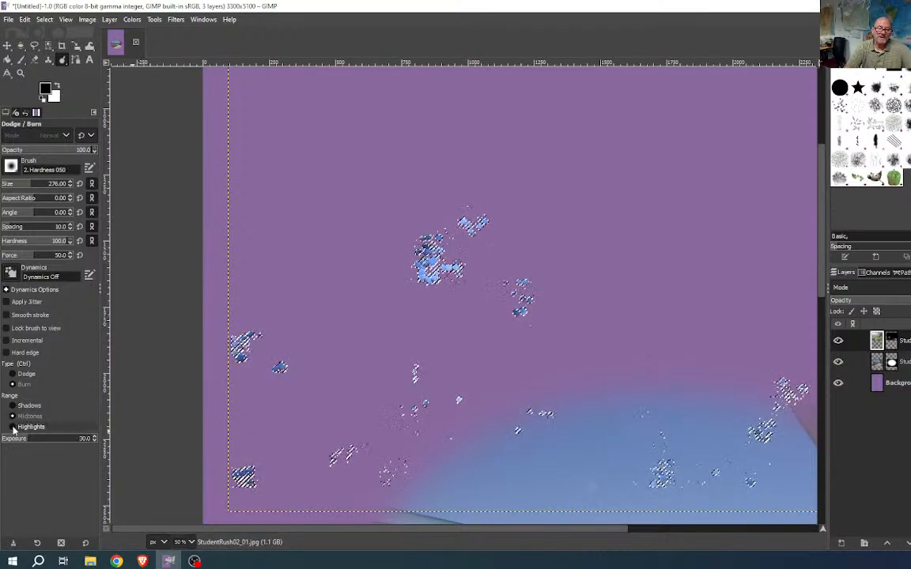
left_click(16, 427)
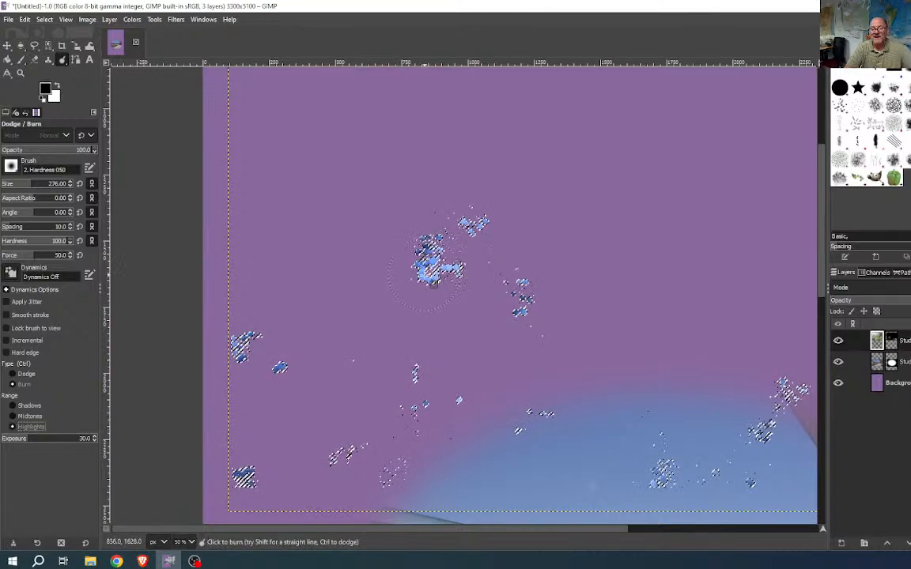
scroll(442, 288, "up", 3)
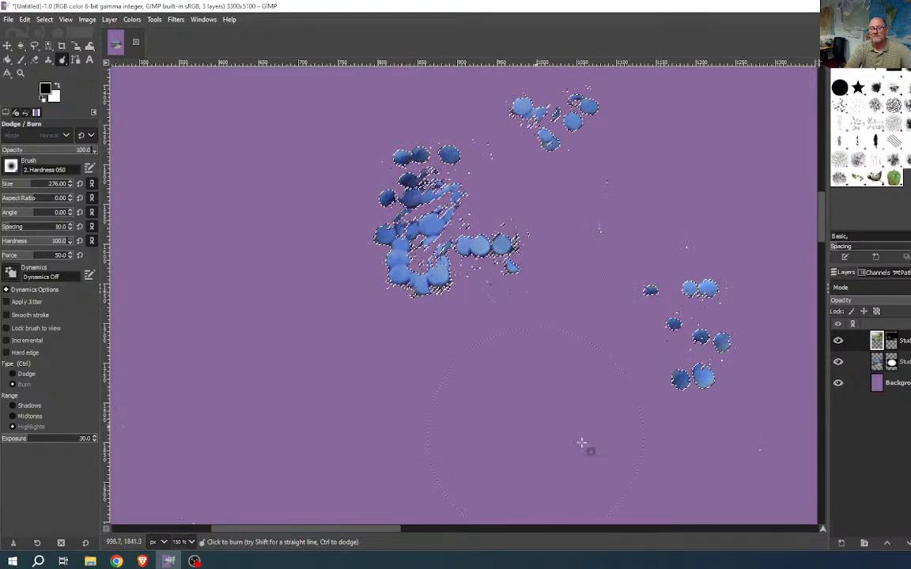
- Pan and zoom across the left part of the poster to inspect the berries
left_click_drag(428, 404, 685, 252)
left_click_drag(358, 347, 600, 280)
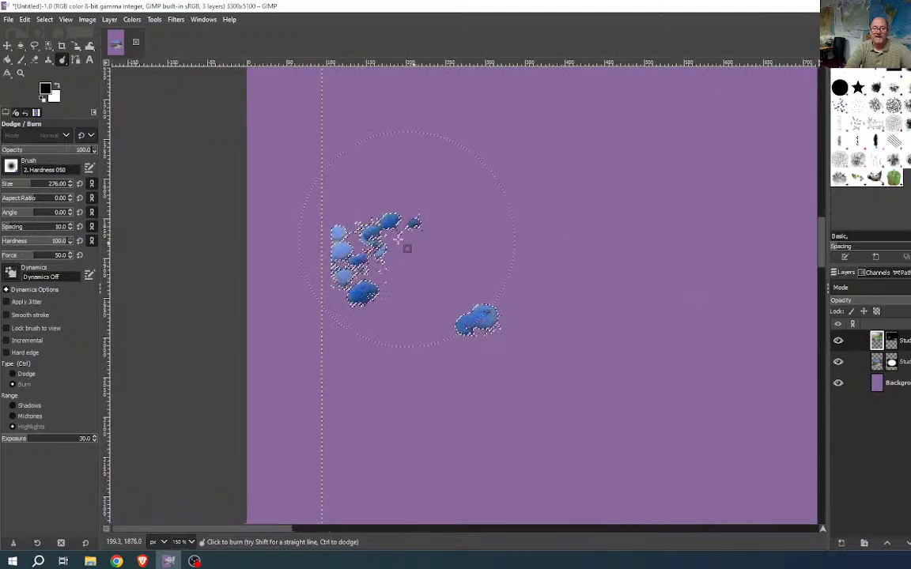
scroll(635, 375, "down", 3)
scroll(636, 382, "down", 1)
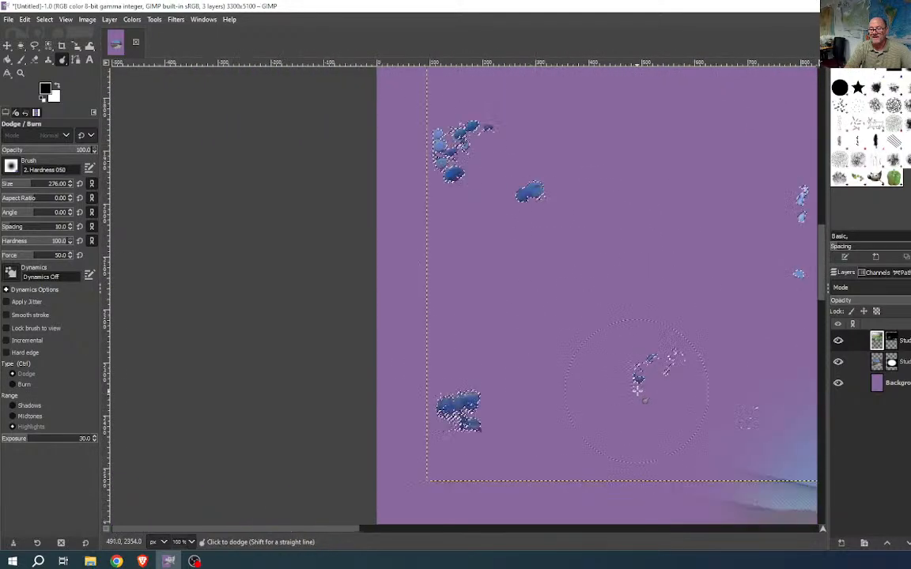
left_click_drag(658, 398, 285, 417)
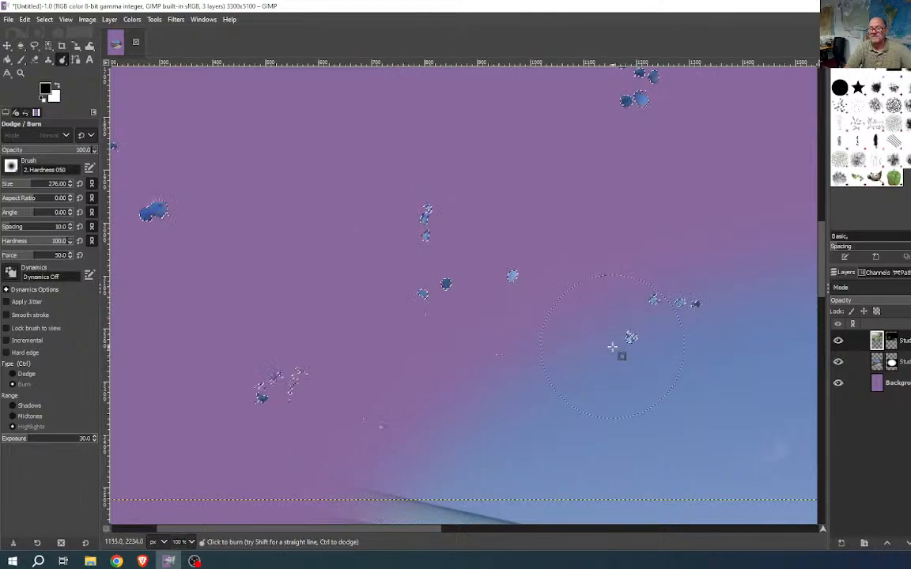
mouse_move(632, 284)
left_mouse_down()
mouse_move(517, 449)
mouse_move(462, 568)
left_mouse_up()
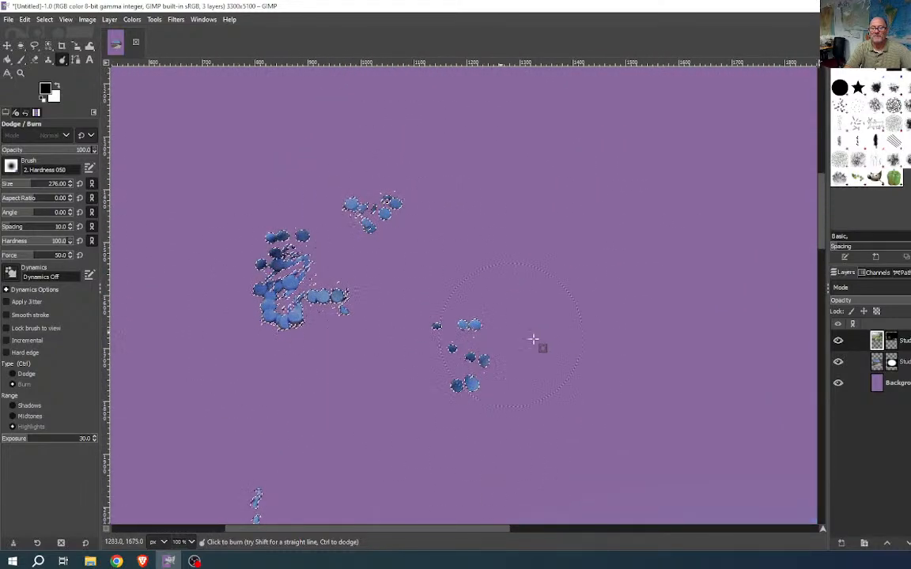
scroll(598, 362, "down", 2)
left_click_drag(598, 362, 360, 445)
scroll(506, 419, "down", 4)
scroll(519, 413, "down", 3)
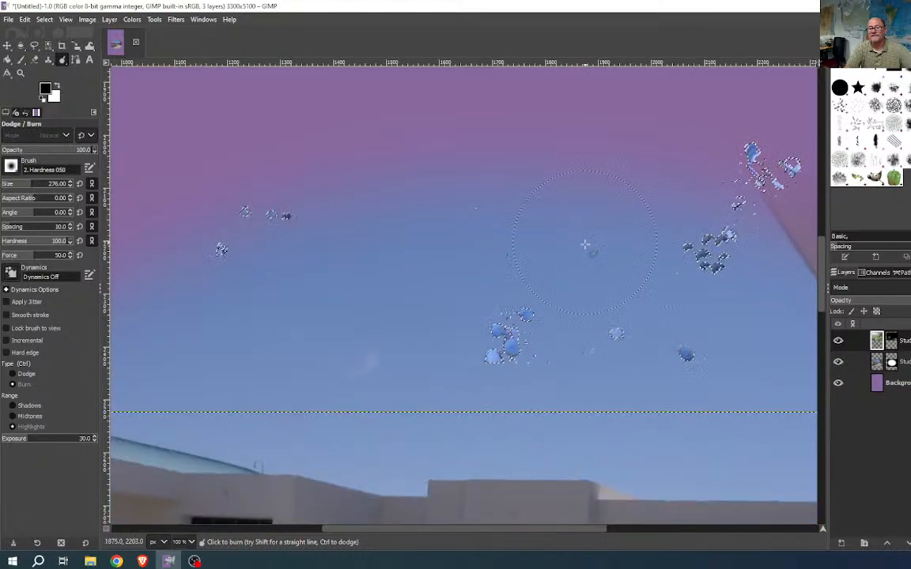
scroll(736, 221, "down", 3)
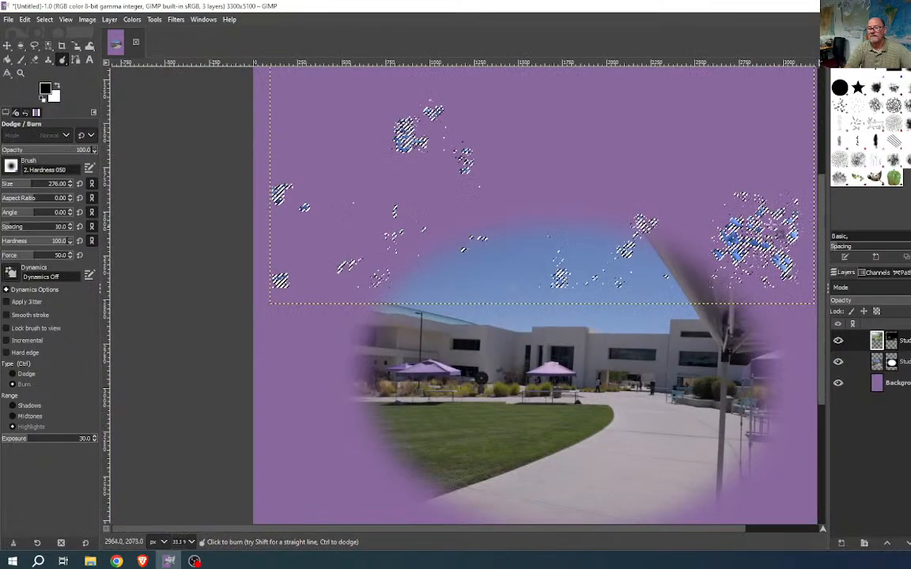
scroll(539, 278, "down", 2)
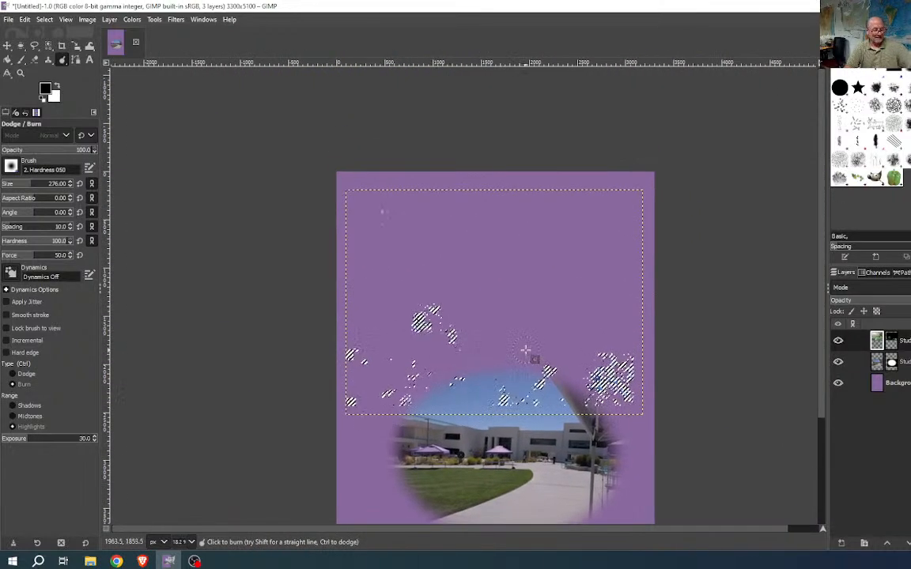
- Clear the selection and disable the berry layer's mask to reveal the whole bush photo
key("ctrl+shift+a")
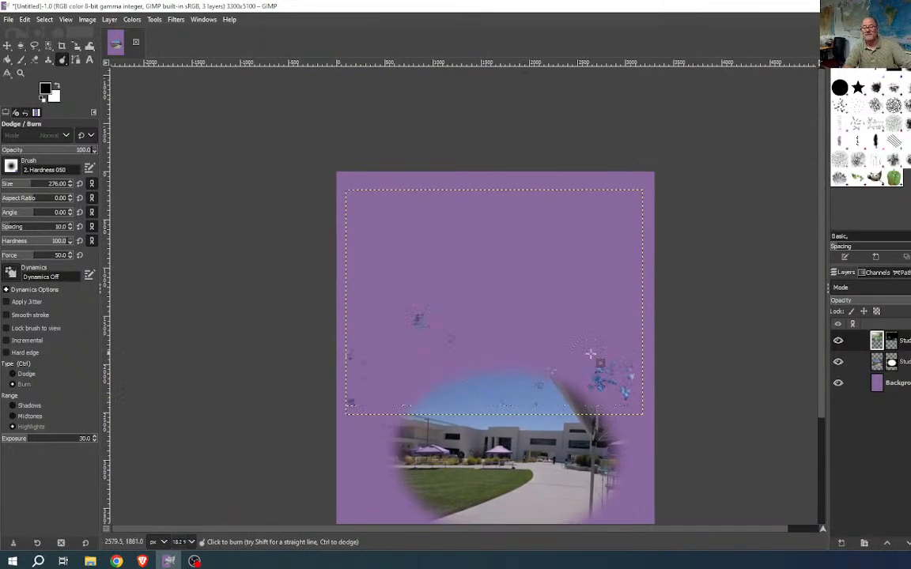
left_click(892, 343)
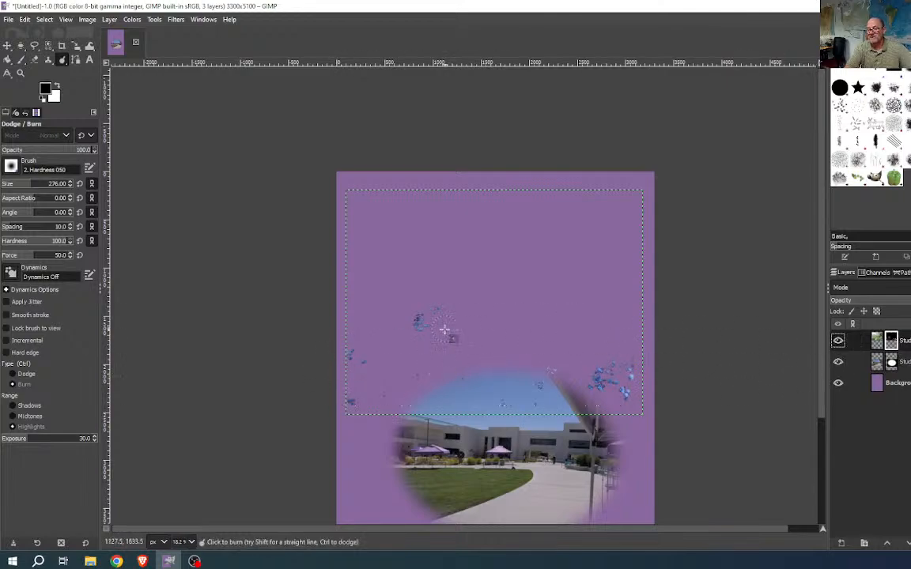
right_click(892, 345)
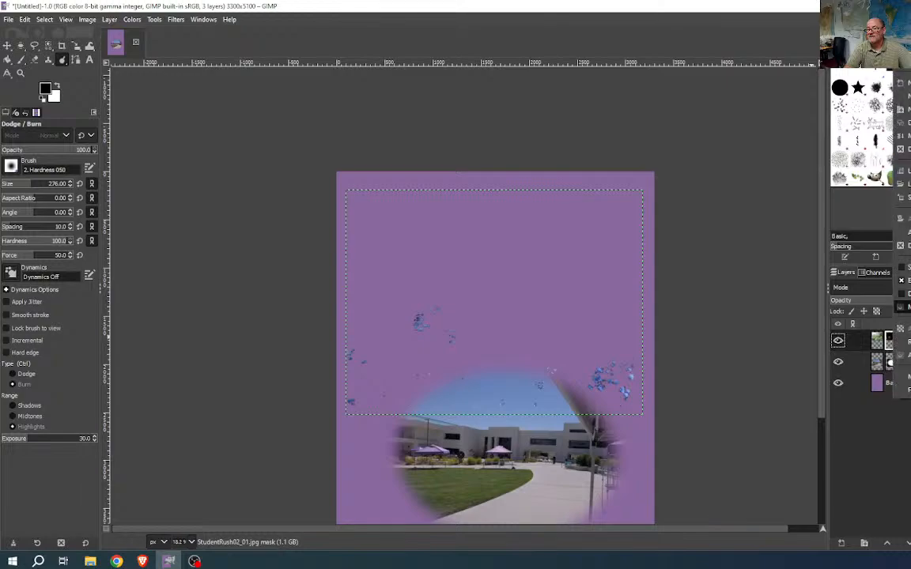
left_click(904, 296)
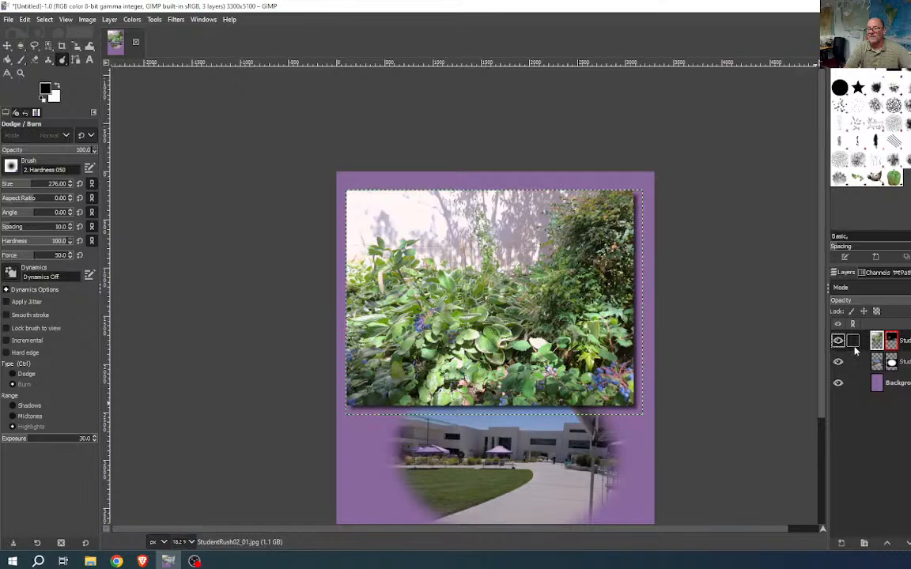
left_click(901, 384)
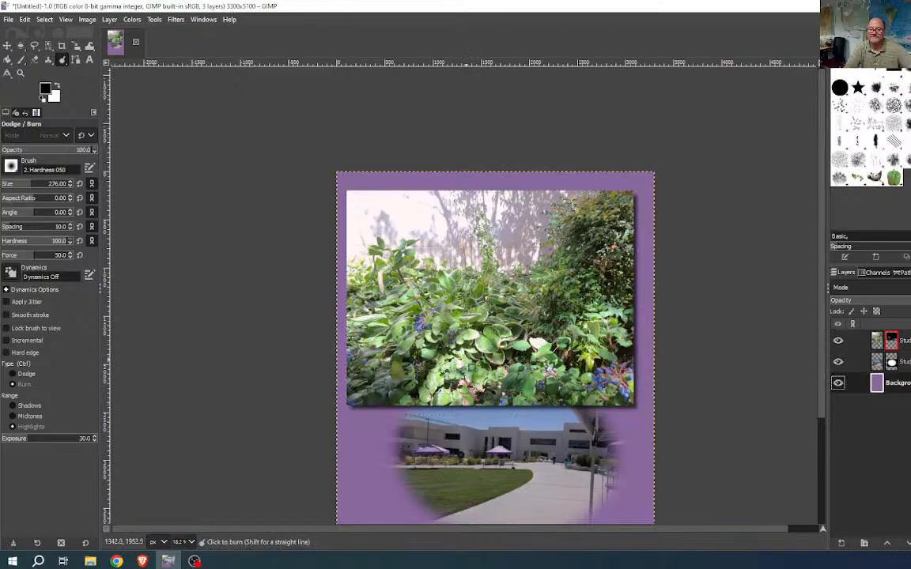
scroll(419, 331, "up", 4)
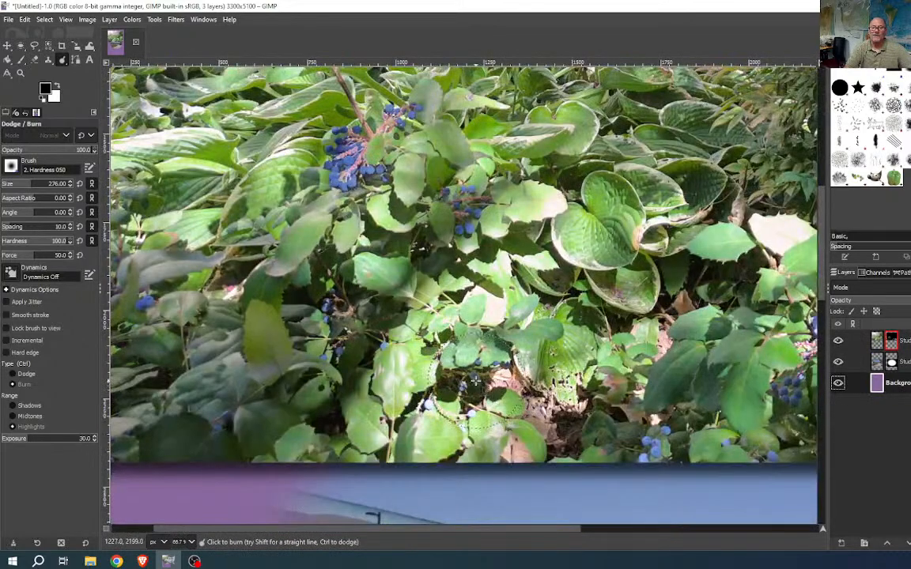
scroll(481, 389, "up", 3)
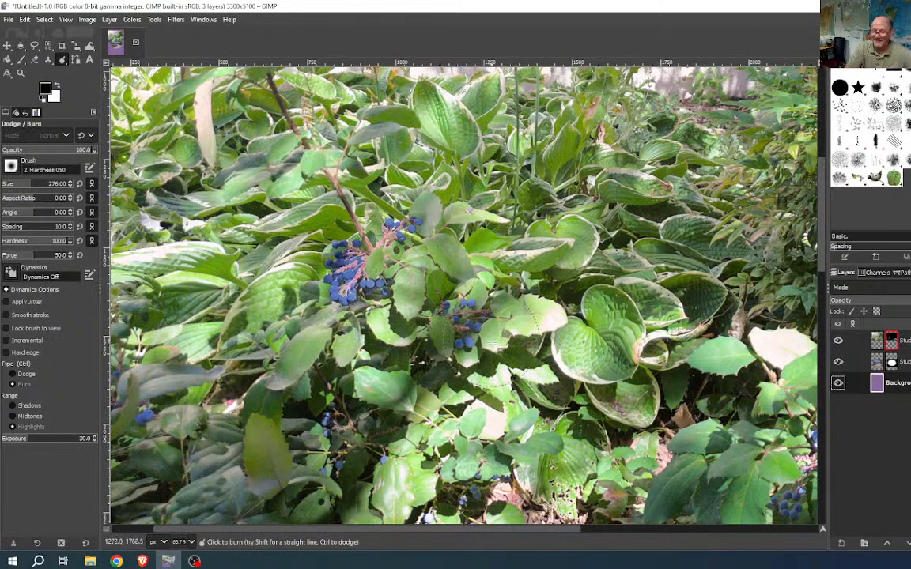
scroll(560, 379, "down", 1)
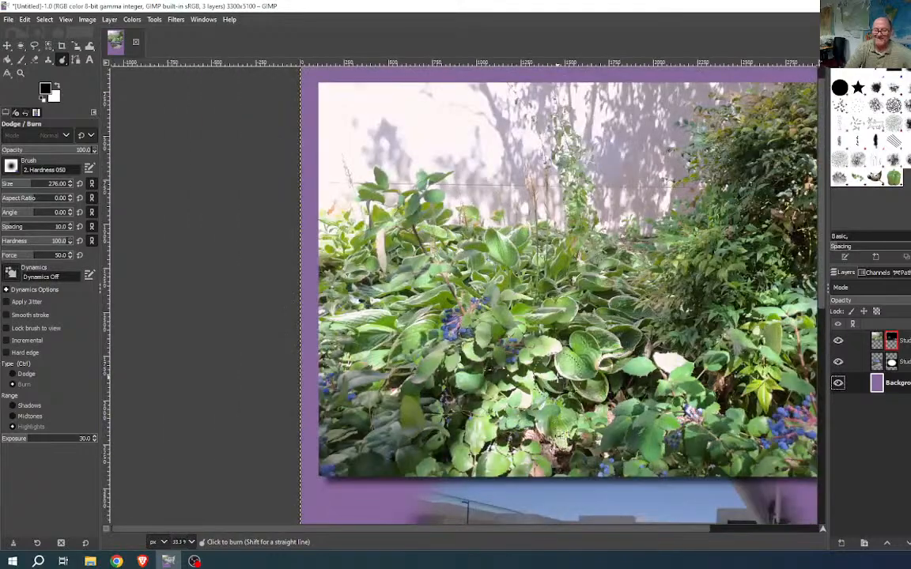
left_click_drag(563, 393, 431, 388)
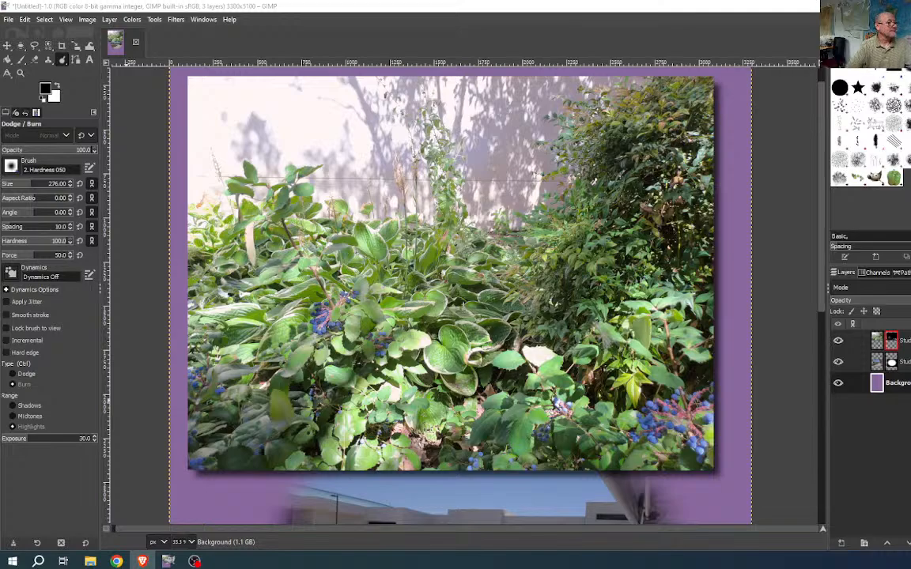
- Open a File Explorer window and drag it almost off the left edge of the screen
key("super+e")
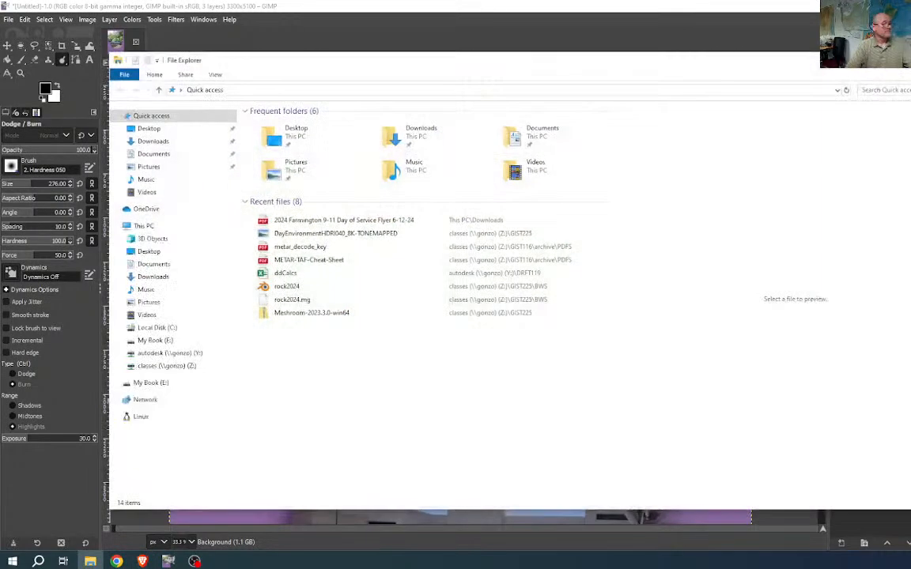
left_click_drag(416, 56, 0, 93)
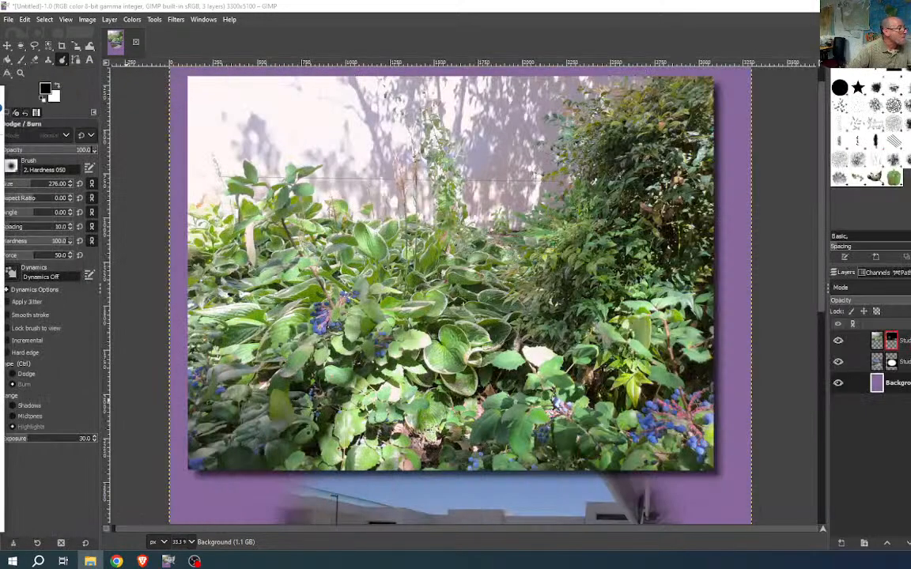
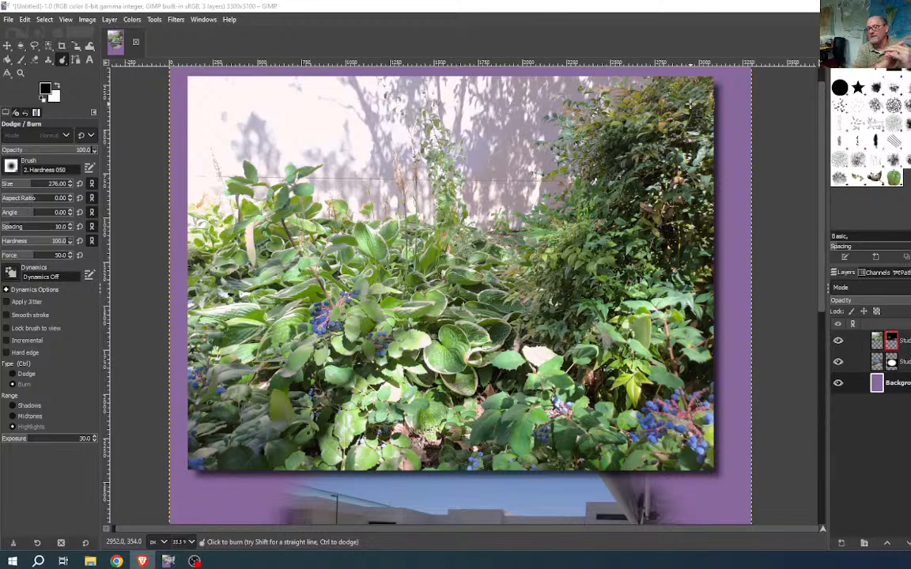
- Browse the Filters menu's submenus, then slide across the menu bar to the Colors menu
left_click(177, 20)
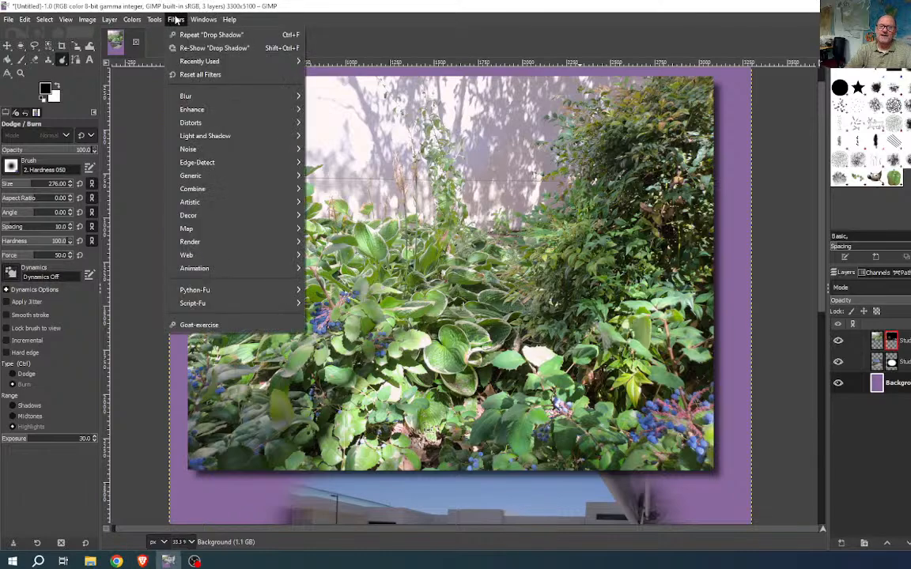
mouse_move(235, 108)
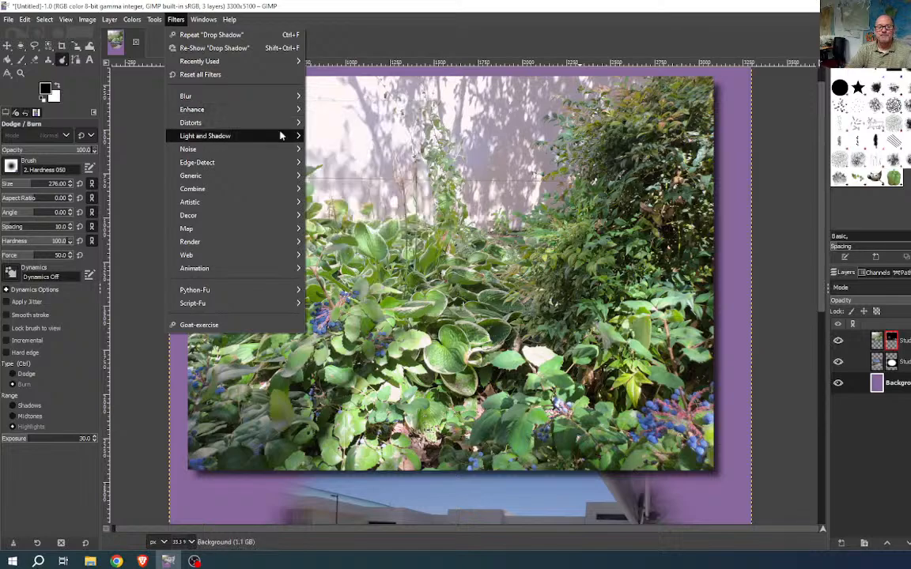
mouse_move(268, 114)
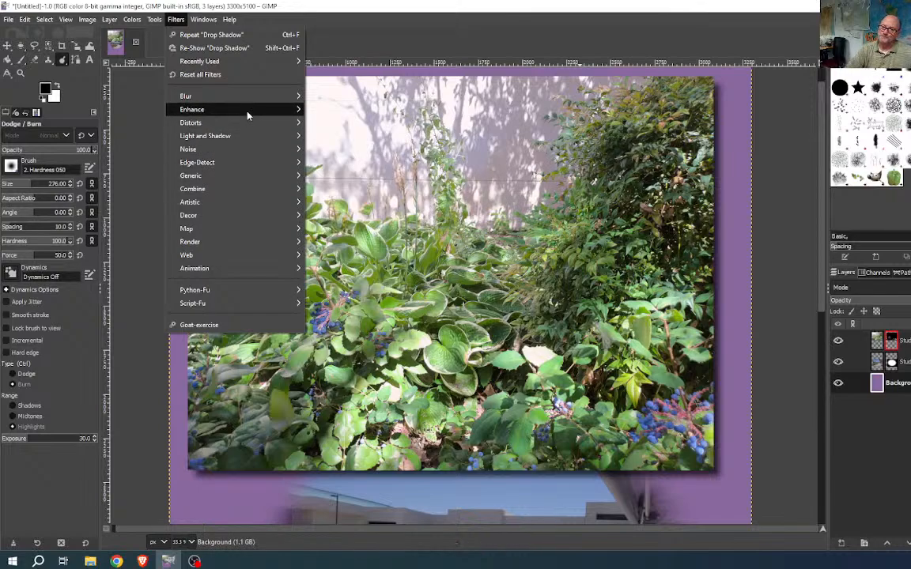
mouse_move(193, 178)
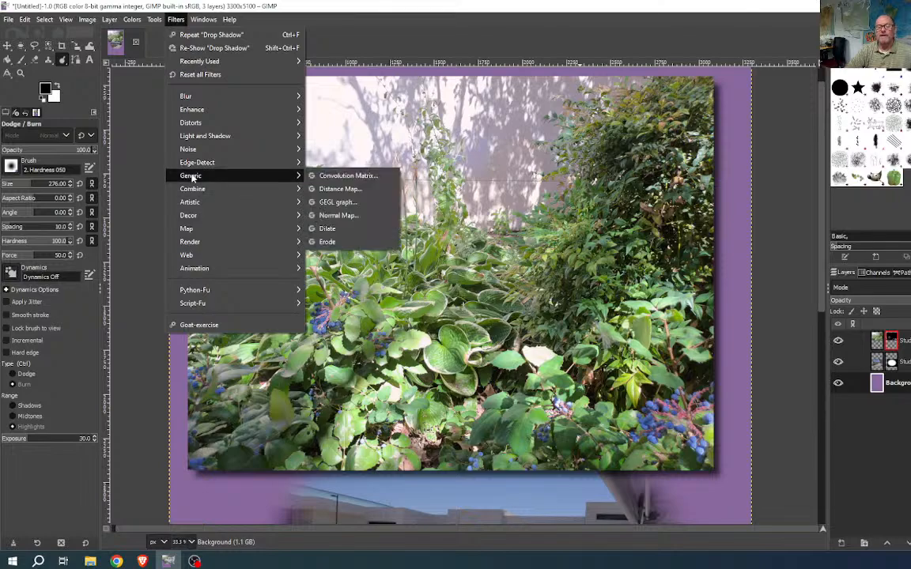
mouse_move(218, 141)
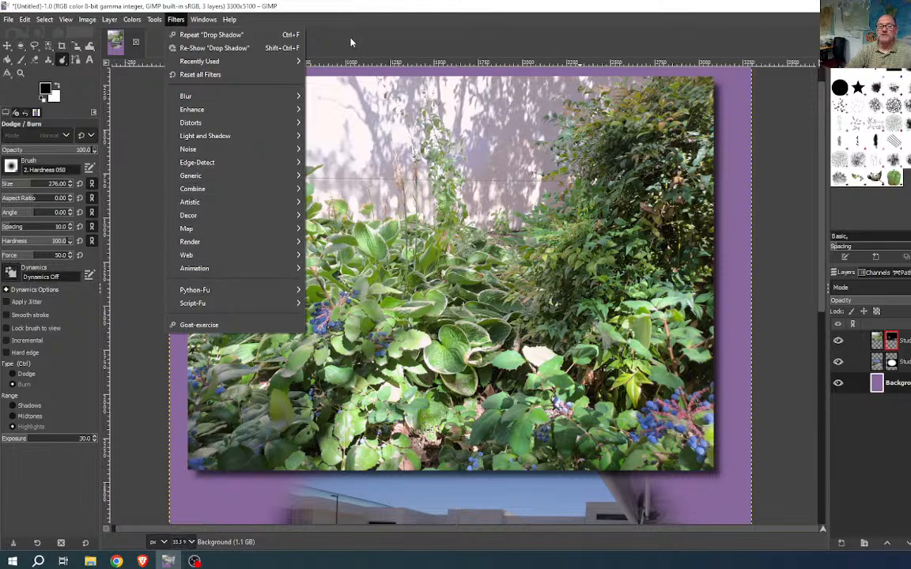
mouse_move(131, 19)
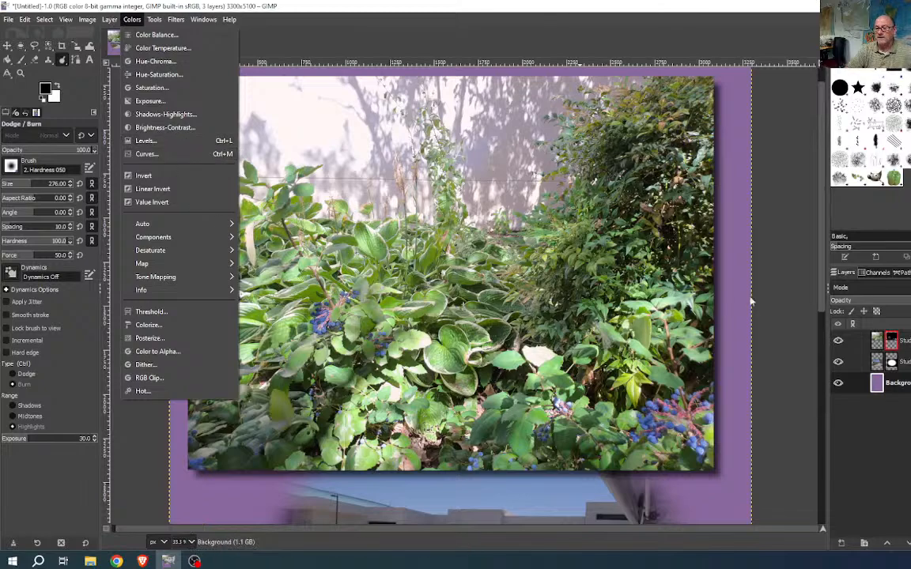
- Make the StudentRush01.jpg courtyard layer active and bring up Colors > Levels for it
left_click(908, 363)
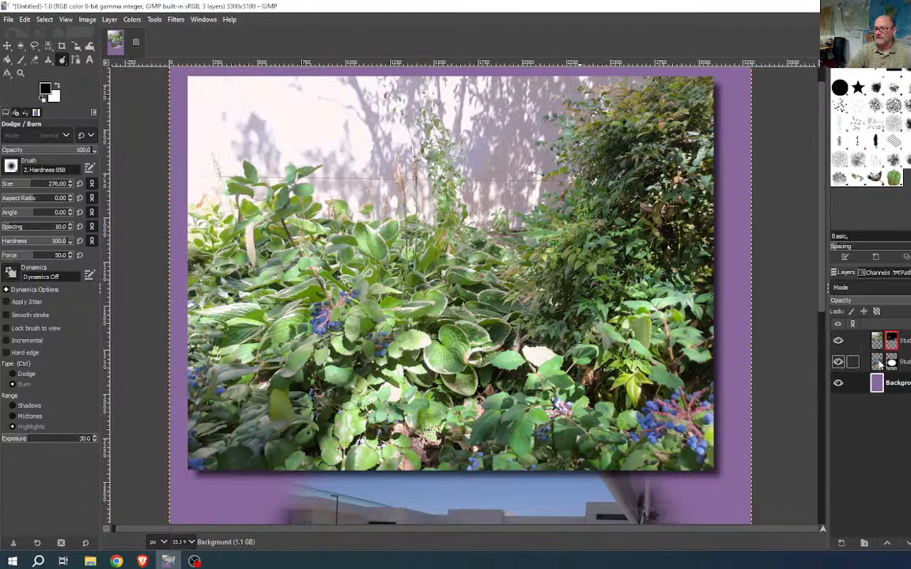
scroll(804, 382, "down", 3)
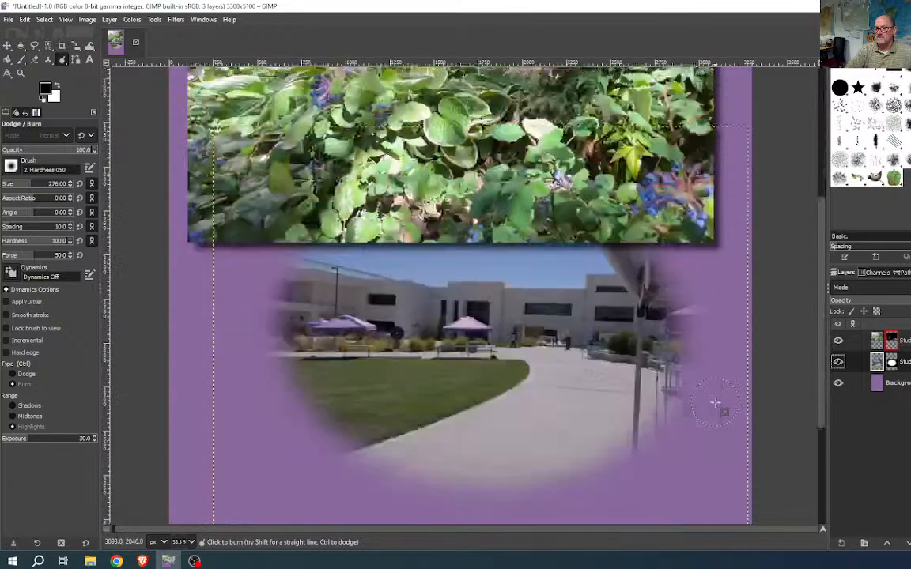
scroll(716, 402, "down", 2)
scroll(716, 402, "up", 2)
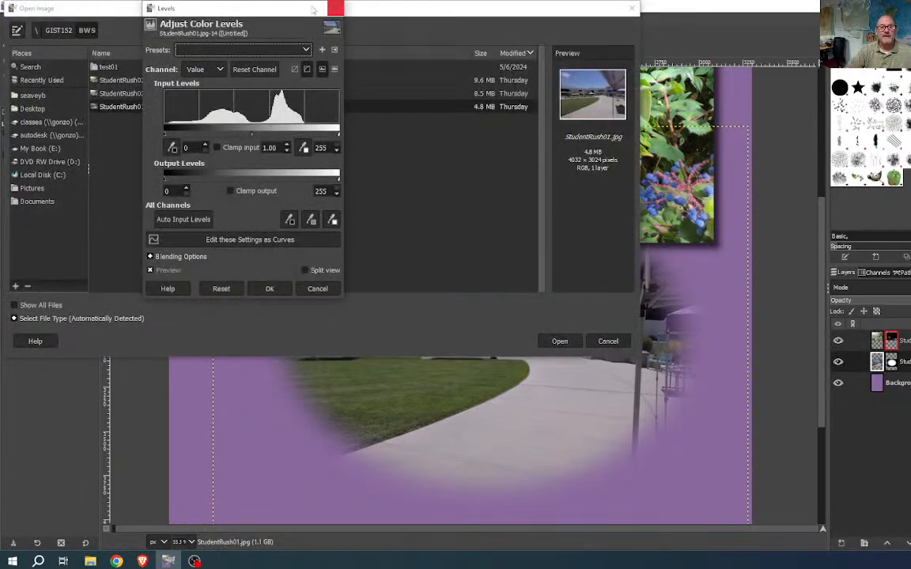
- Move the Levels dialog lower and enlarge it for a wider, taller histogram
left_click_drag(253, 9, 276, 110)
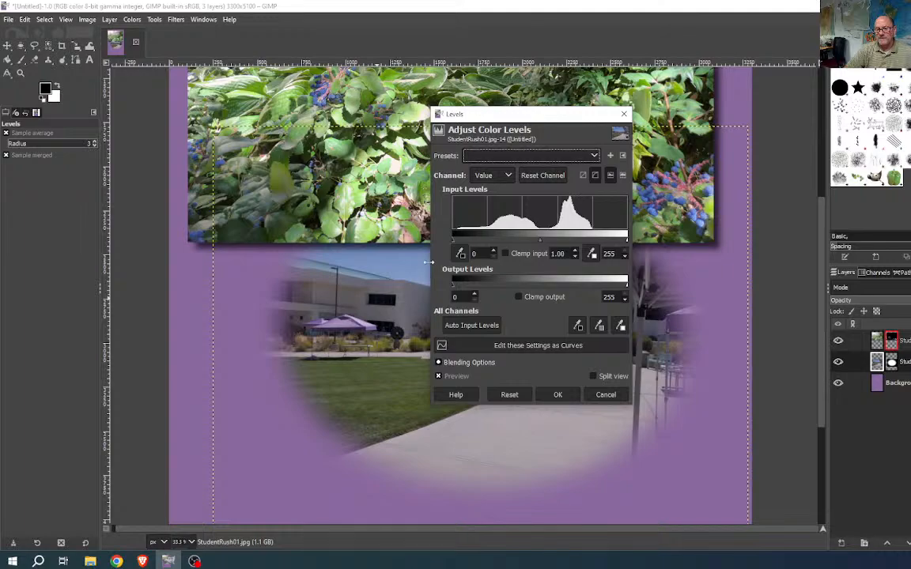
left_click_drag(428, 262, 175, 261)
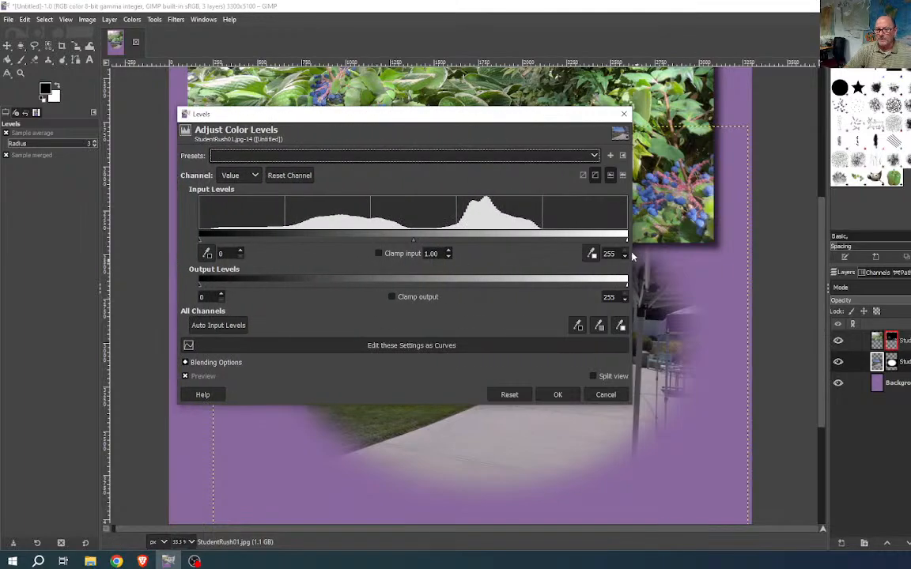
left_click_drag(634, 254, 753, 255)
left_click_drag(564, 110, 566, 40)
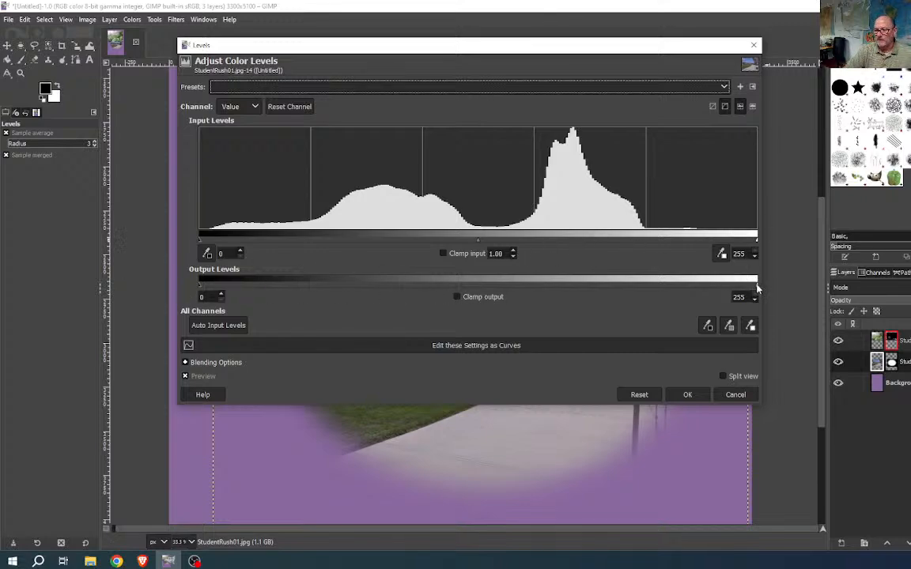
- Drag the input white level to 204, then move and shrink the dialog off the photo
mouse_move(757, 289)
left_mouse_down()
mouse_move(686, 285)
mouse_move(761, 283)
left_mouse_up()
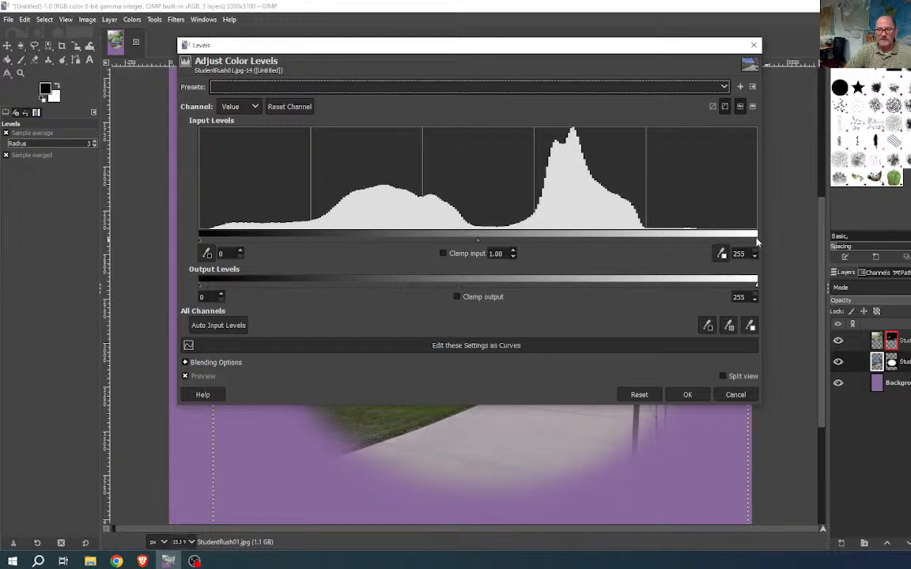
left_click_drag(756, 240, 657, 237)
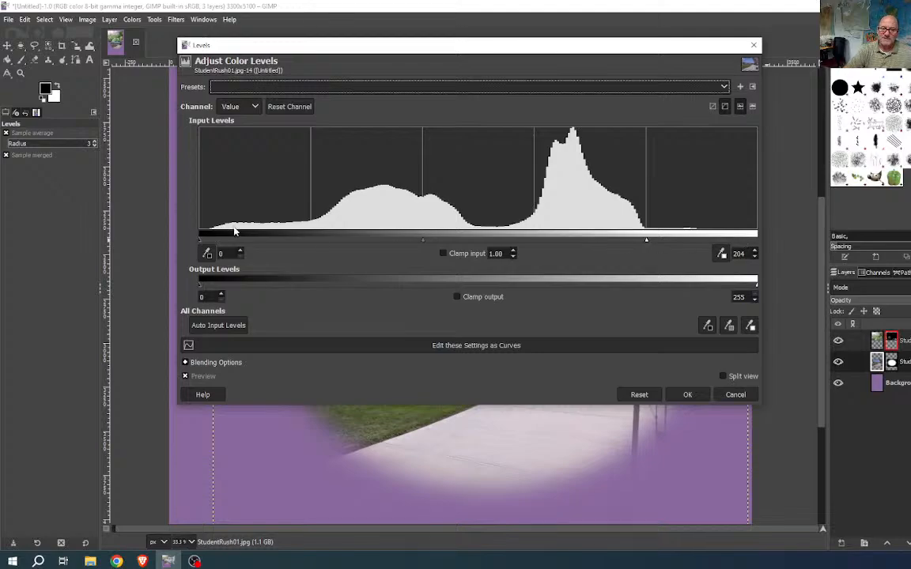
left_click_drag(365, 48, 350, 12)
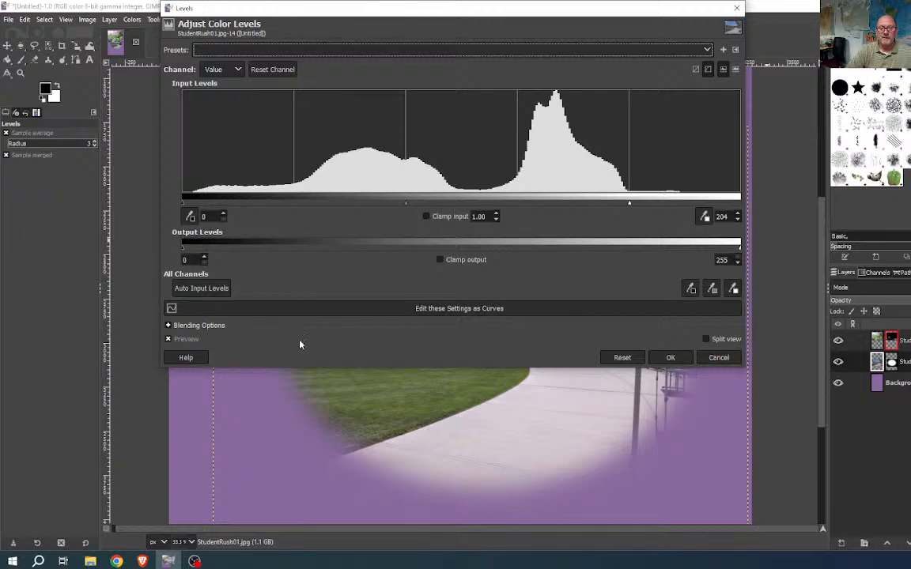
left_click_drag(744, 370, 410, 326)
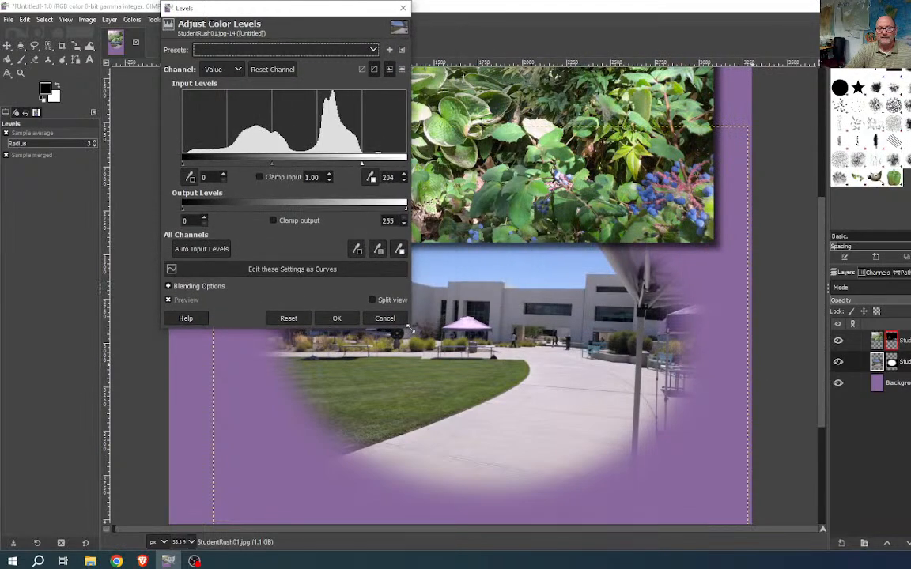
- Compare with preview off and on, then raise the Levels black point to 5
left_click(170, 301)
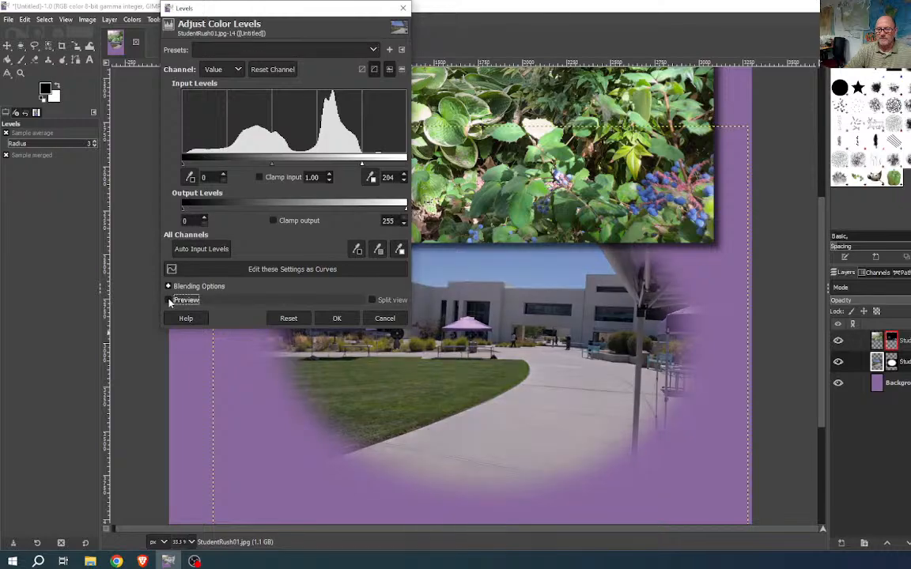
left_click(169, 301)
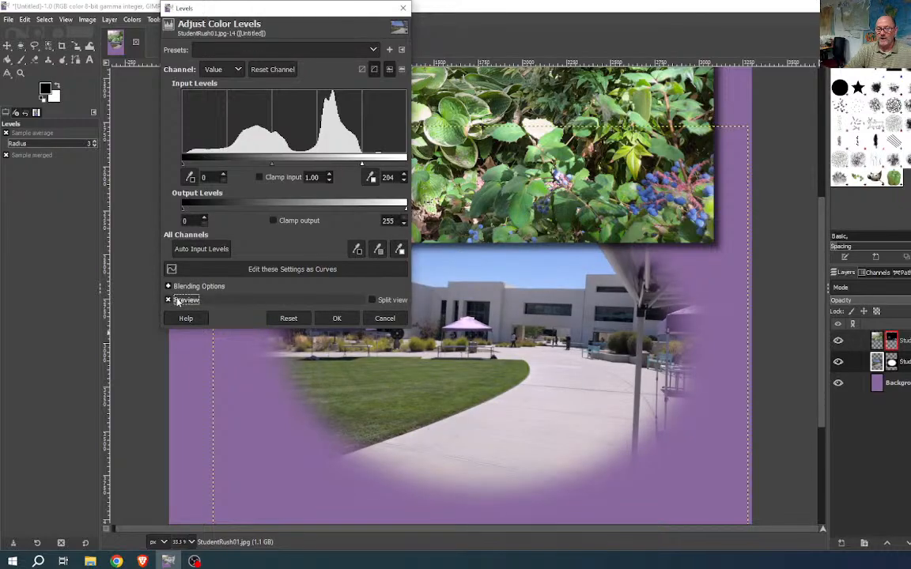
mouse_move(362, 166)
left_mouse_down()
mouse_move(370, 166)
mouse_move(362, 167)
left_mouse_up()
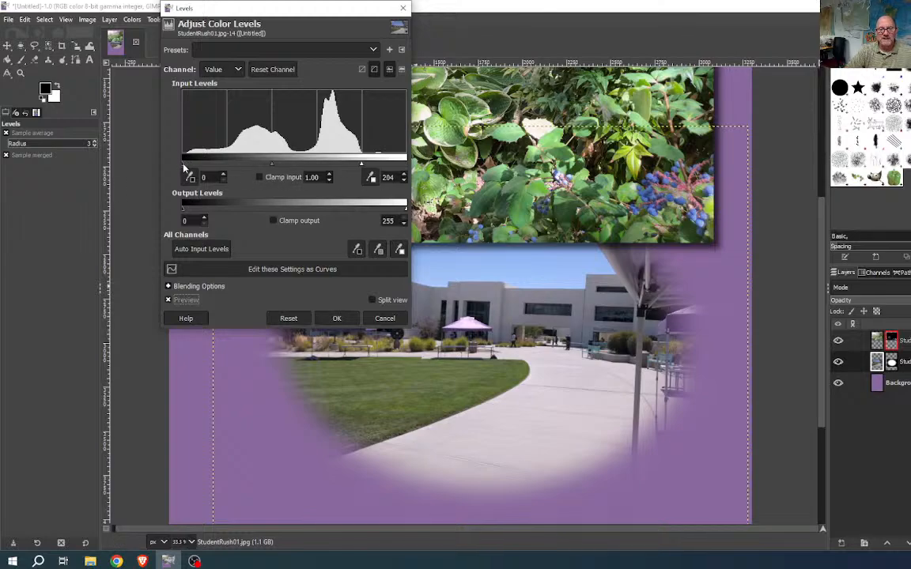
left_click_drag(185, 168, 187, 167)
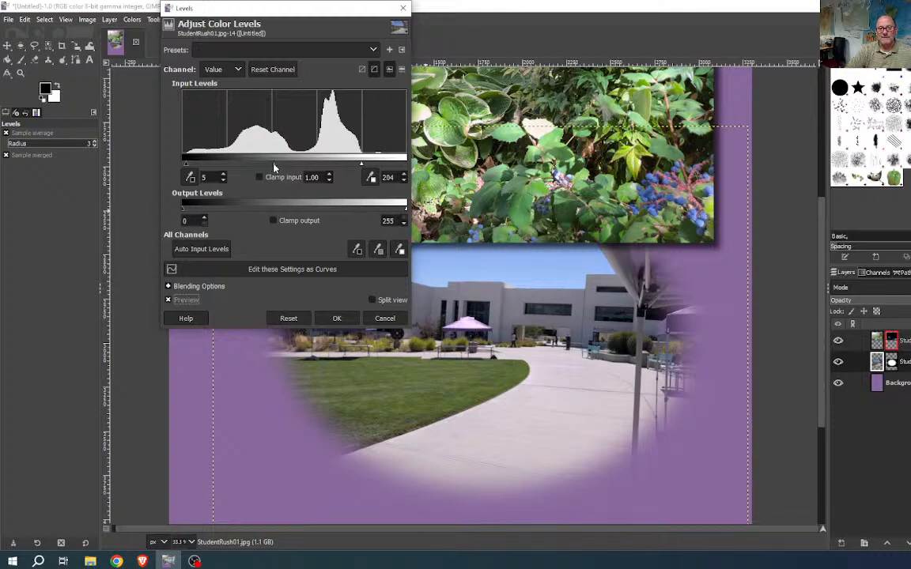
- Fine-tune the Levels gamma to 1.05 using the slider and spin buttons
left_click_drag(274, 167, 295, 167)
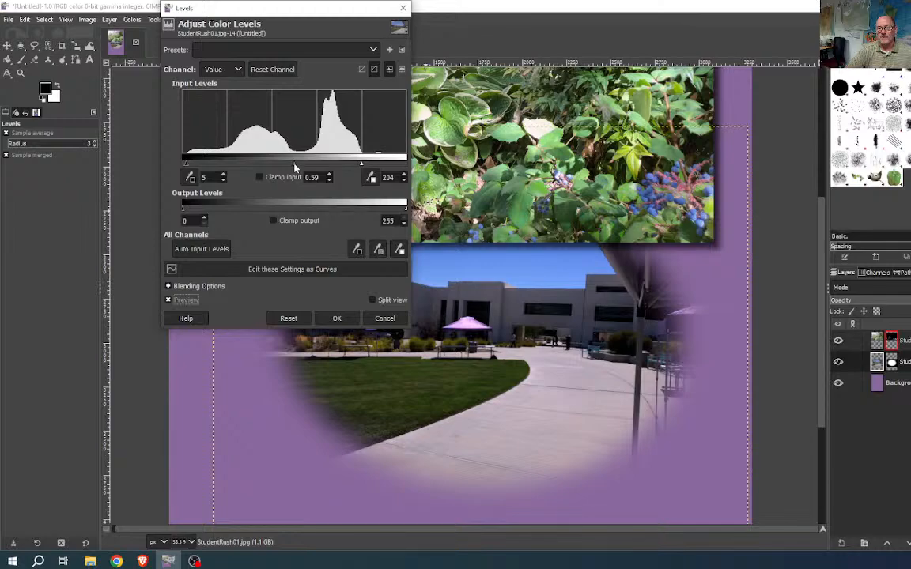
left_click_drag(295, 167, 276, 163)
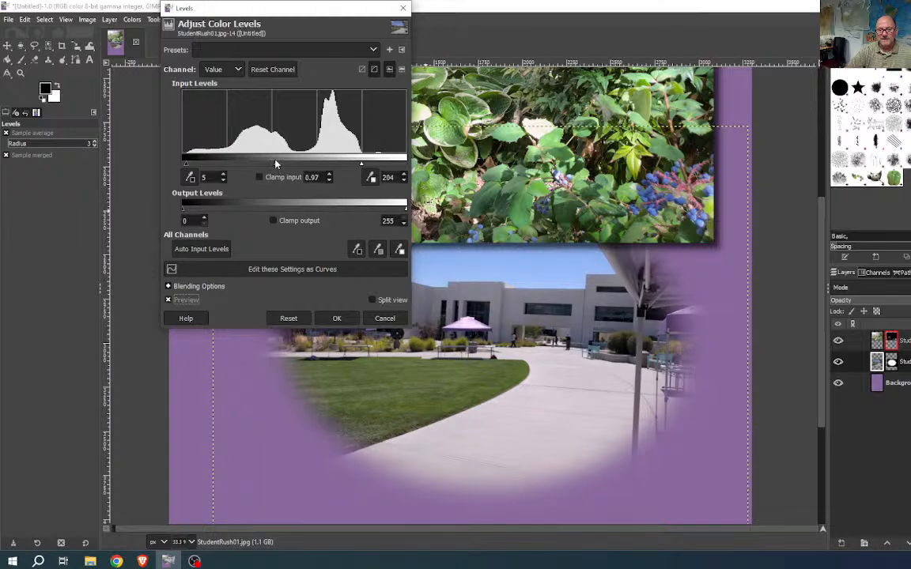
left_click(330, 175)
left_click(330, 175)
left_click(330, 175)
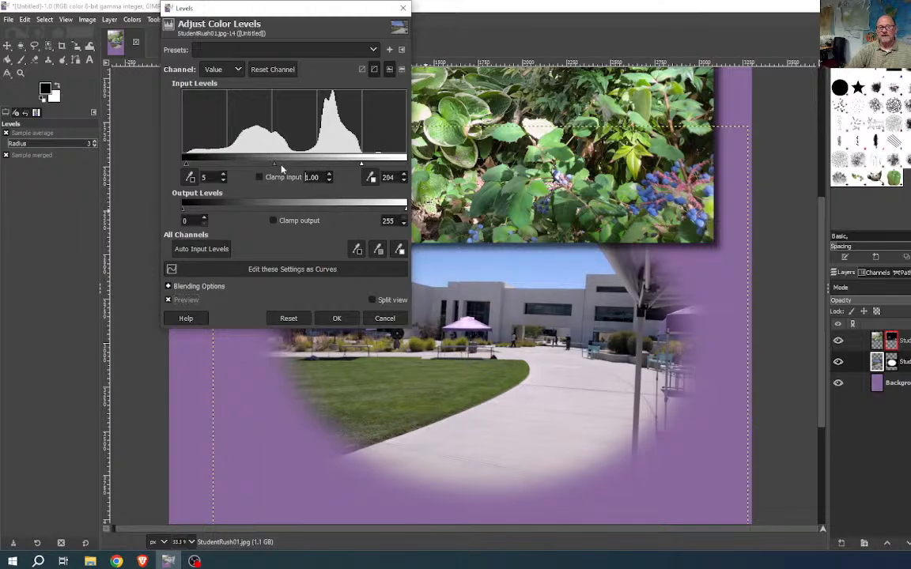
left_click(329, 176)
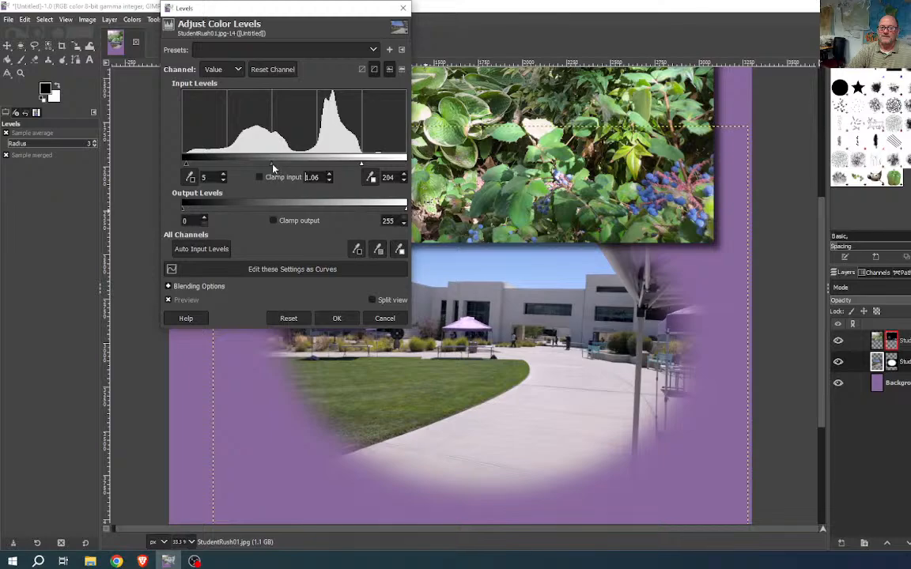
left_click_drag(272, 164, 277, 168)
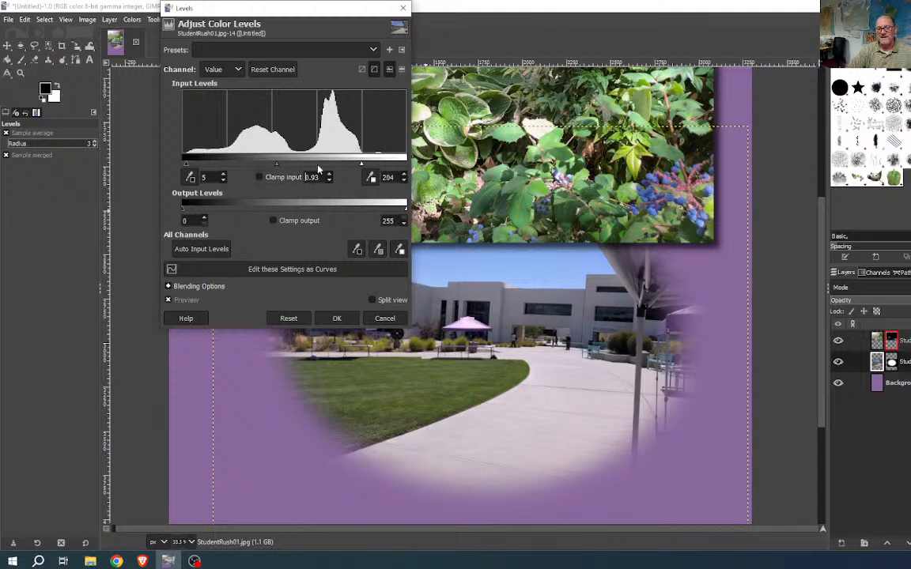
left_click(329, 180)
mouse_move(278, 166)
left_mouse_down()
mouse_move(258, 166)
mouse_move(282, 163)
mouse_move(272, 163)
left_mouse_up()
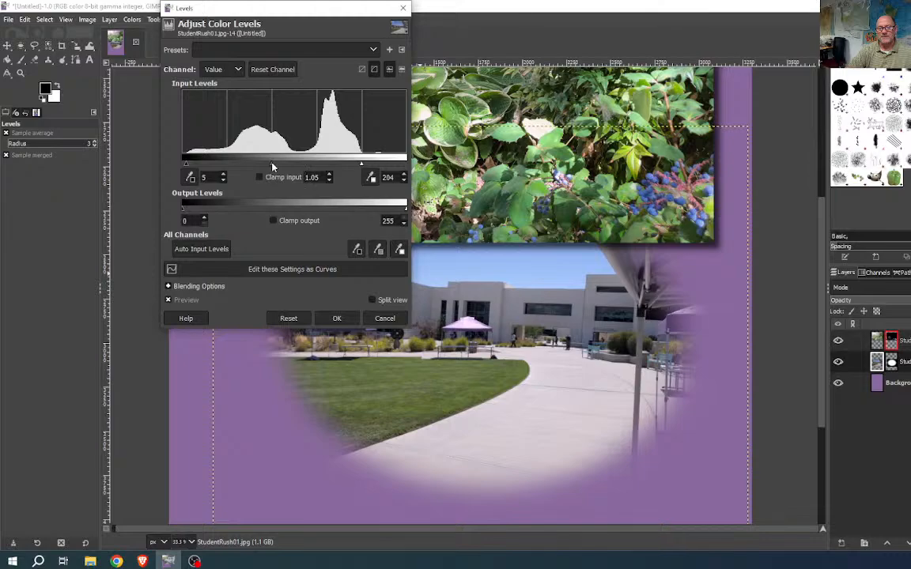
mouse_move(273, 165)
left_mouse_down()
mouse_move(285, 164)
mouse_move(270, 168)
left_mouse_up()
left_click_drag(272, 164, 272, 164)
- Apply the Levels change, restore it with Edit > Redo Levels, and select the Background layer
left_click(338, 318)
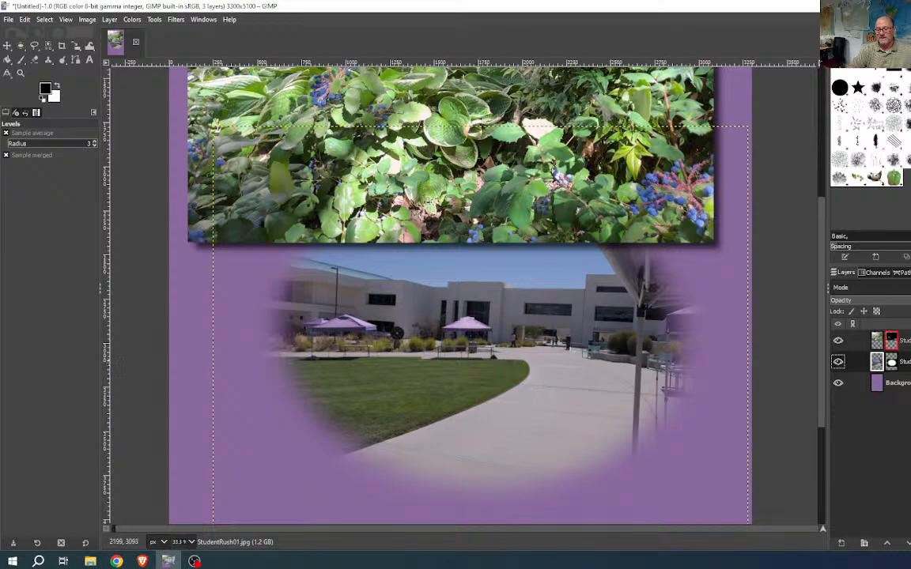
left_click(25, 19)
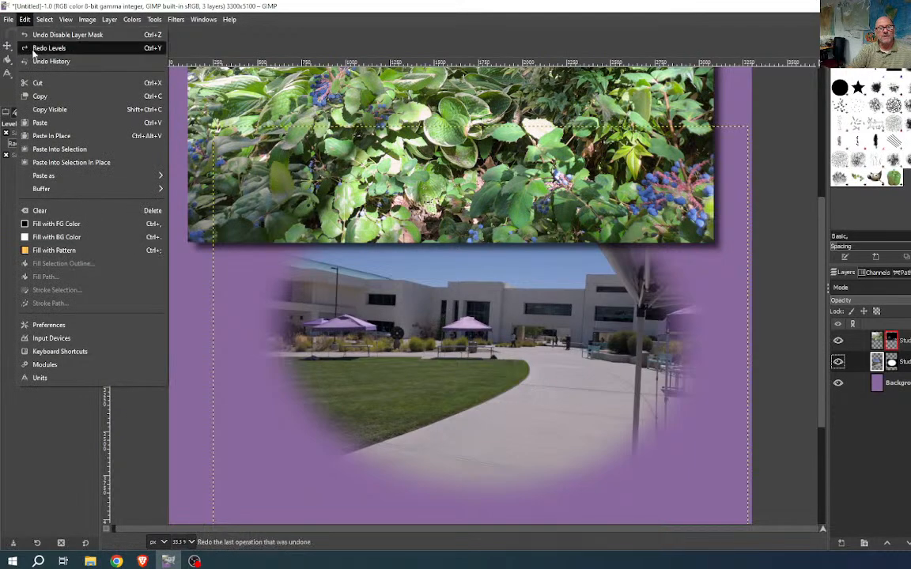
left_click(47, 48)
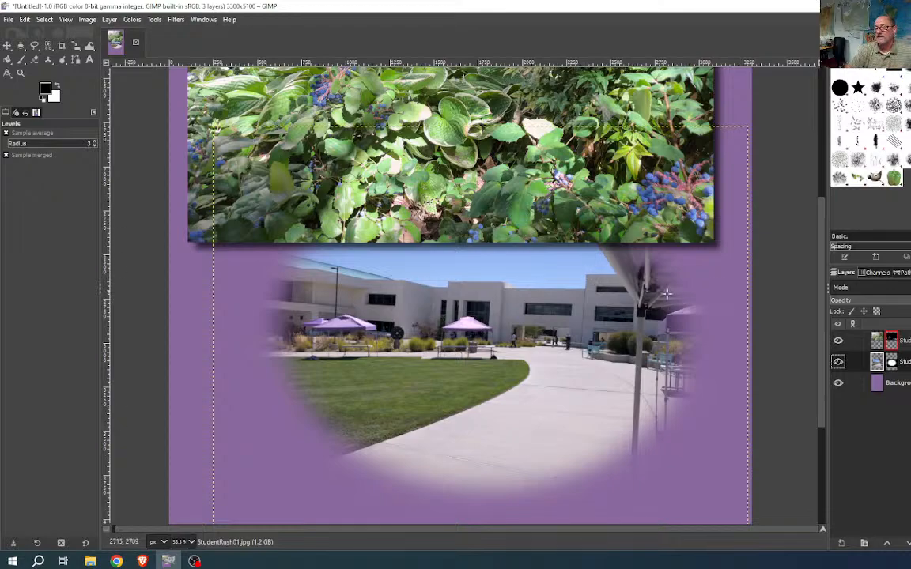
left_click(895, 383)
- Zoom out to 12.5% to see the whole poster, then drag the Brave window over GIMP
scroll(598, 271, "down", 5)
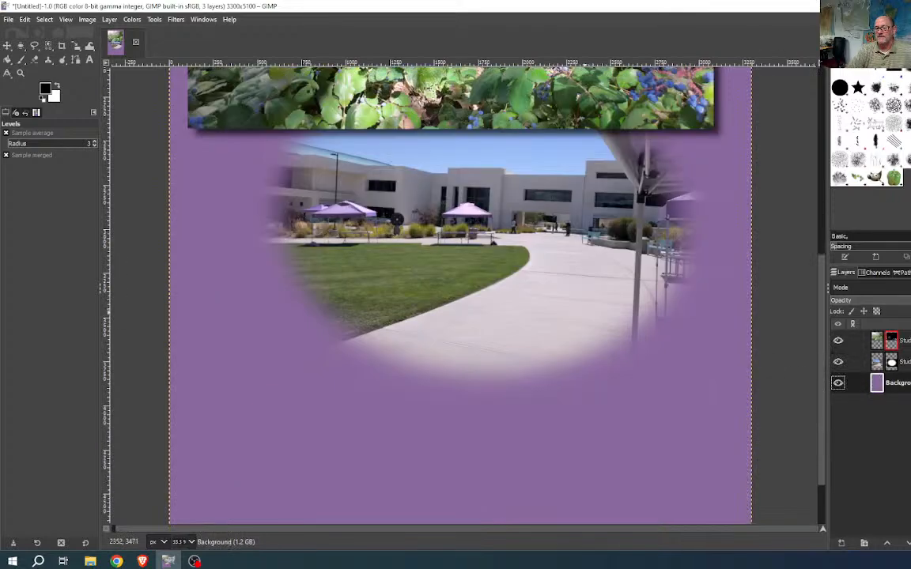
scroll(543, 361, "down", 3)
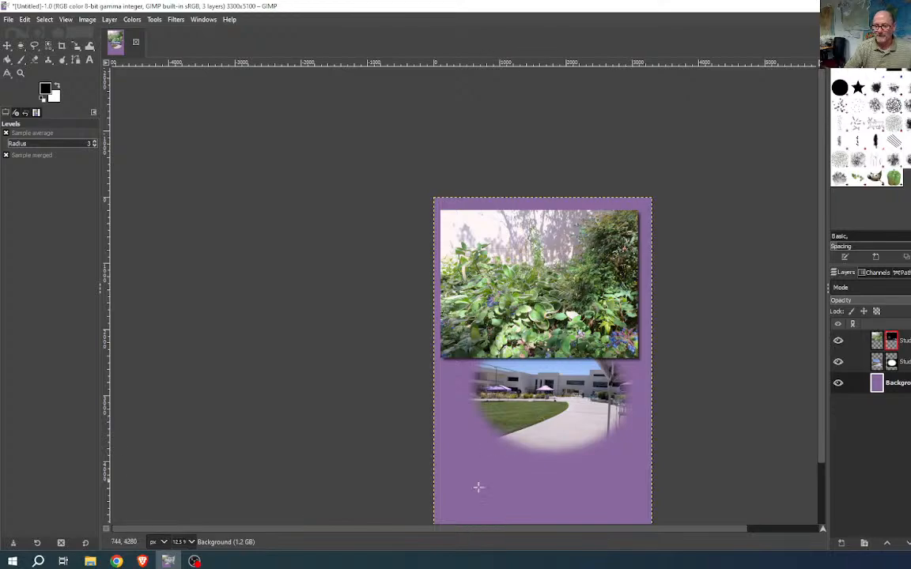
left_click_drag(492, 482, 423, 360)
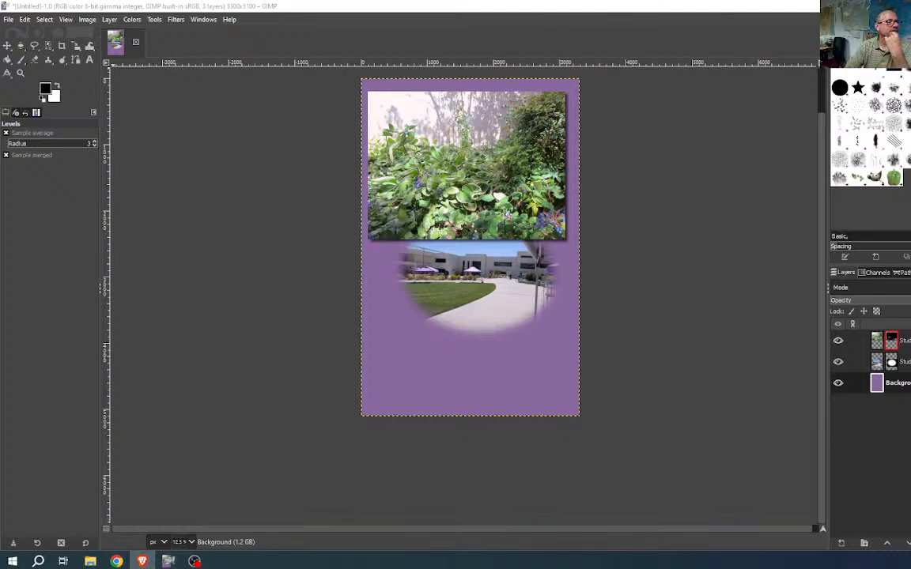
left_click_drag(909, 35, 144, 41)
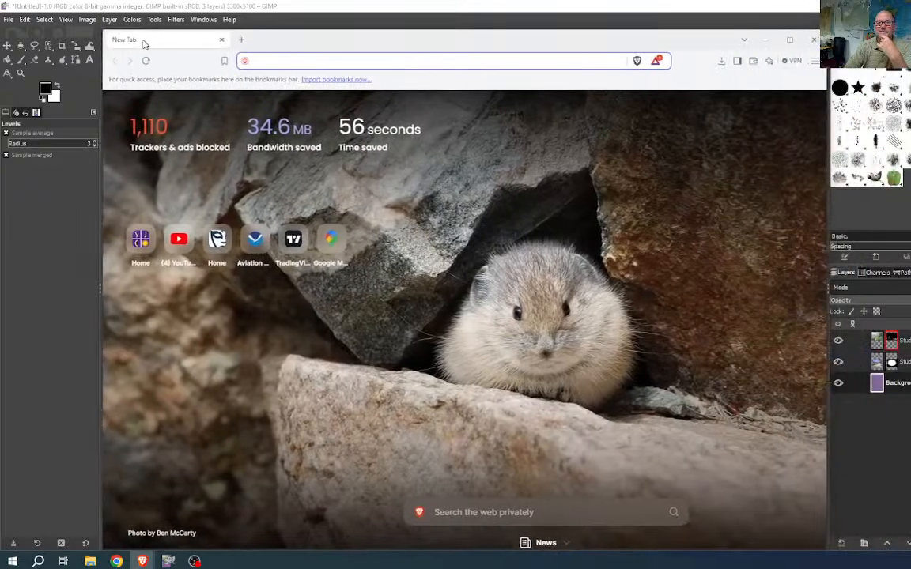
- Open the San Juan College home page, search the site for 'logo', and scroll the results
left_click(138, 240)
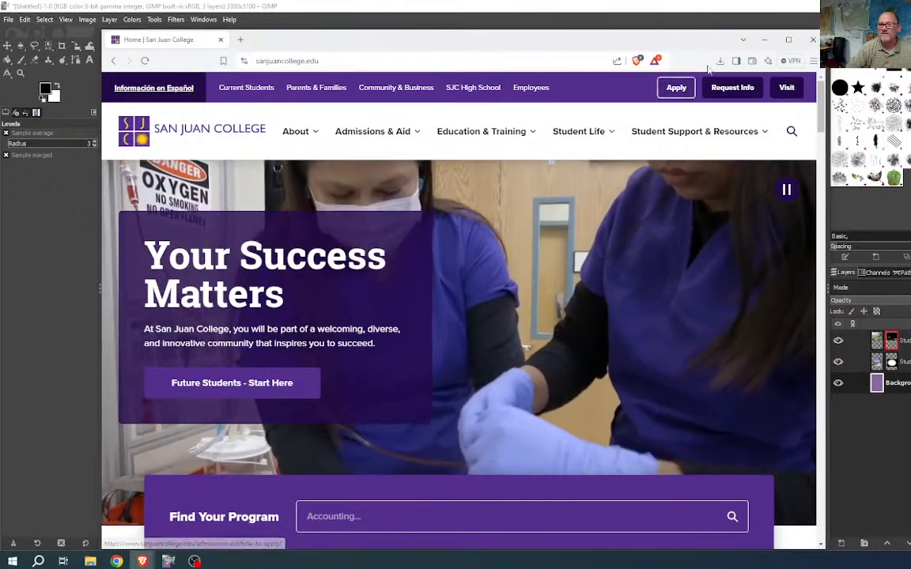
left_click(791, 132)
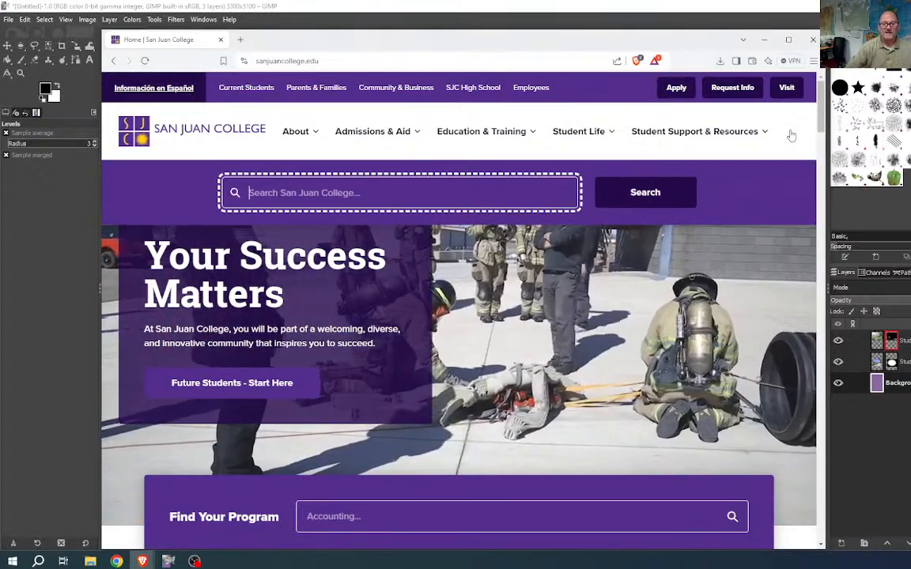
type("logo")
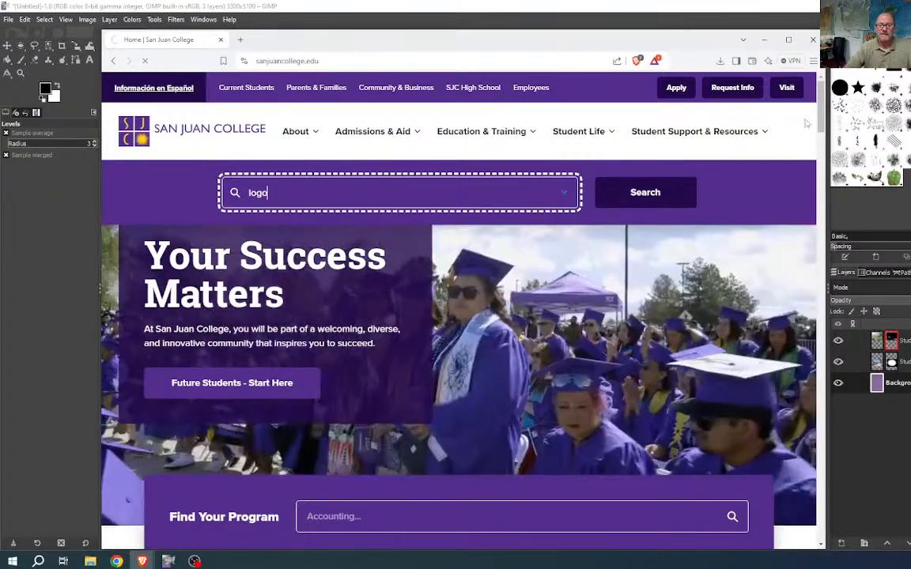
key("Return")
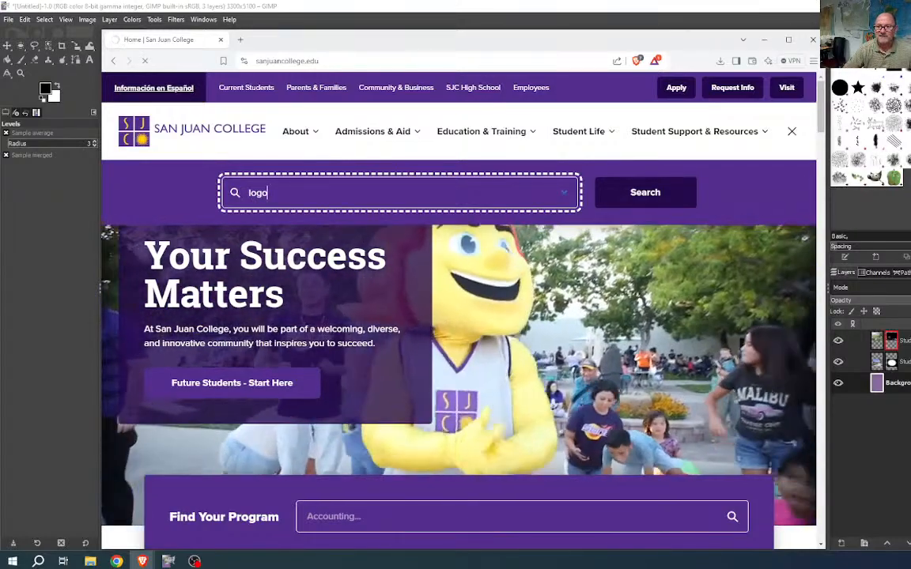
left_click(645, 200)
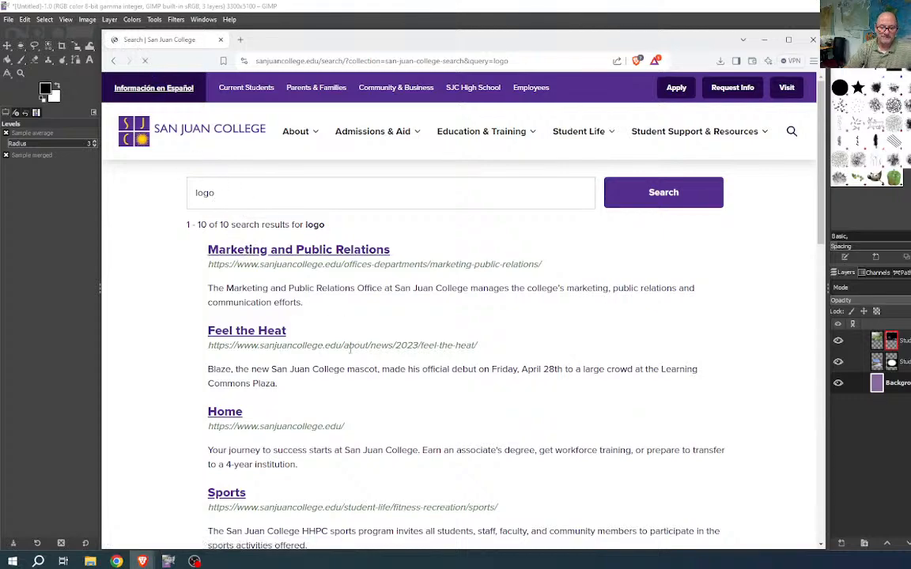
scroll(361, 380, "down", 2)
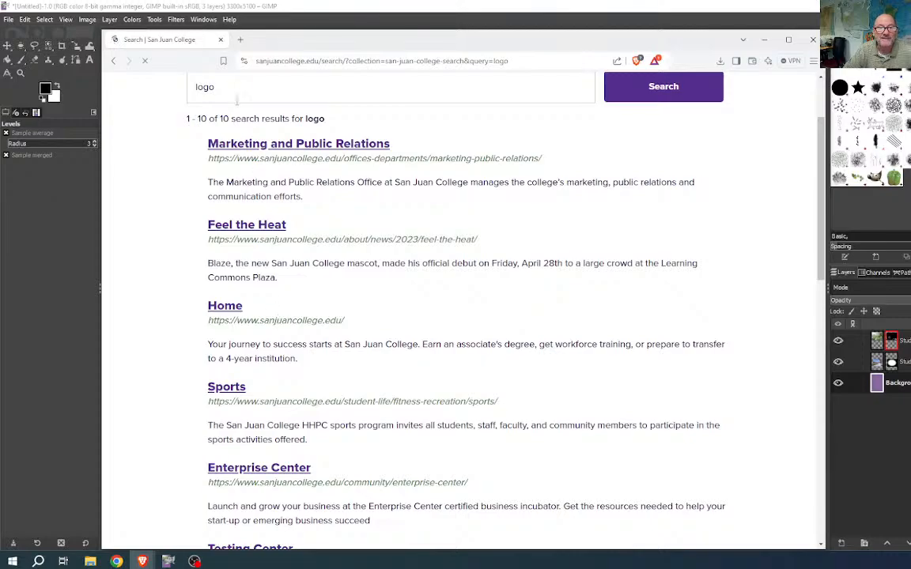
scroll(363, 355, "down", 2)
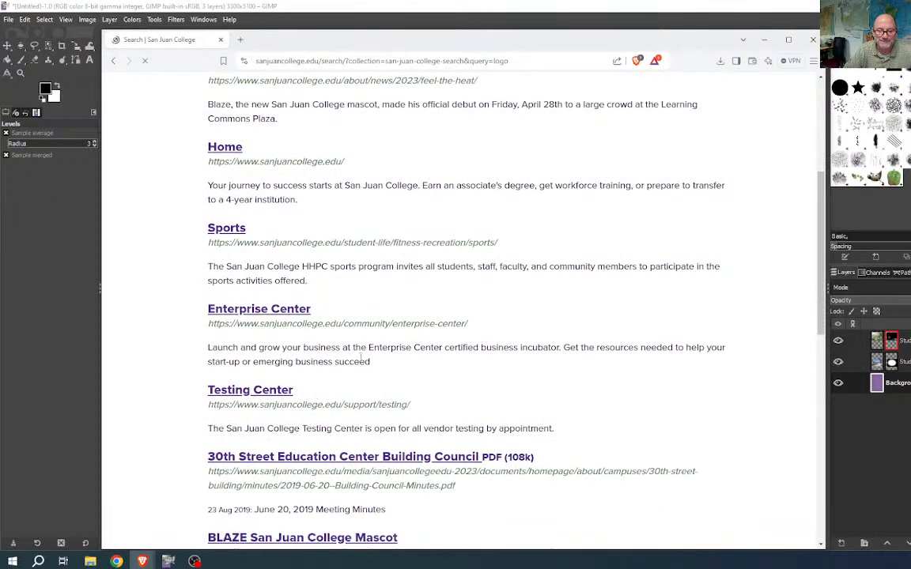
scroll(363, 355, "down", 2)
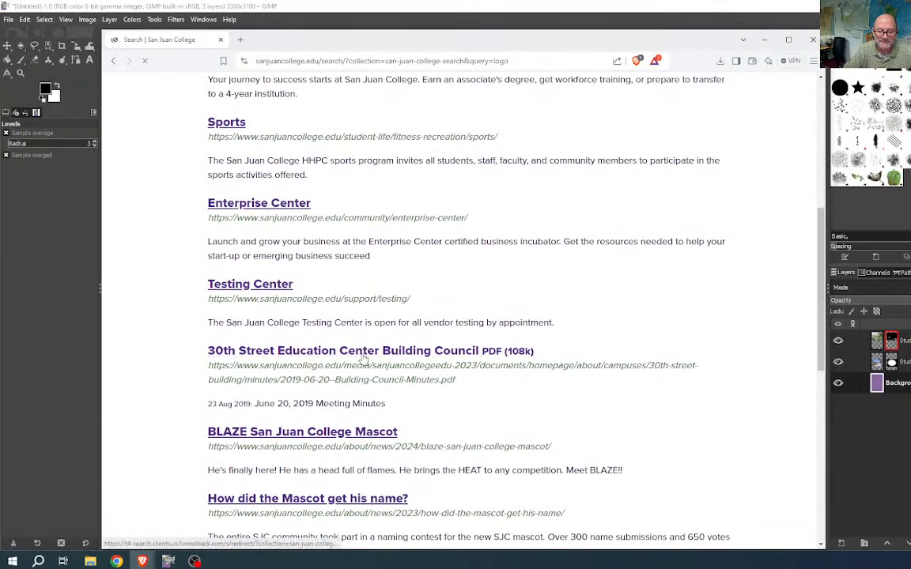
scroll(363, 358, "down", 1)
scroll(363, 357, "up", 6)
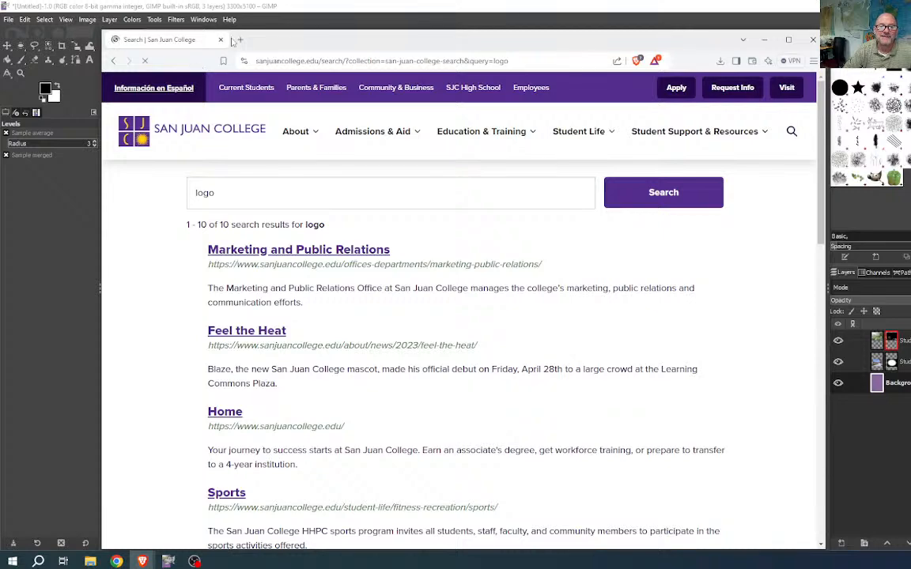
- Open the site logo logo-sjc.png in a new tab and copy the image
right_click(141, 140)
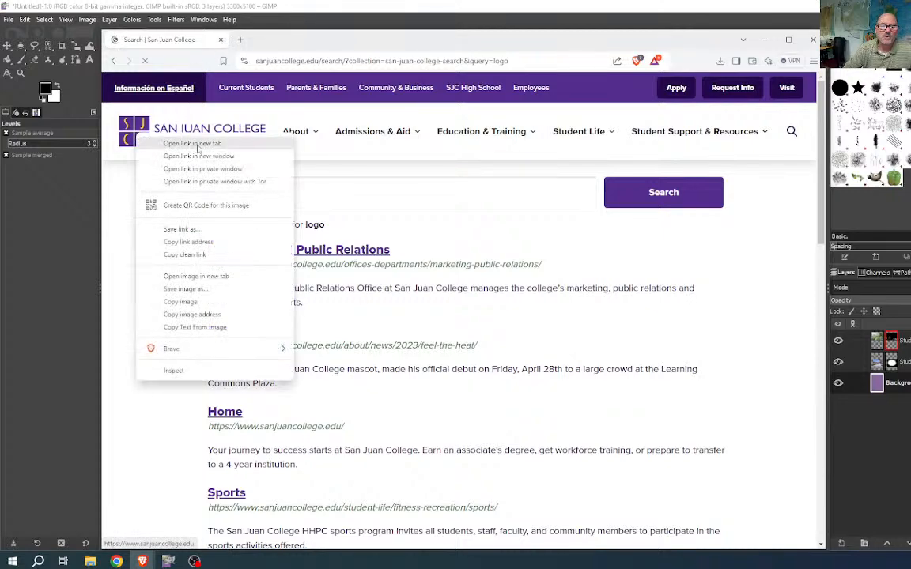
left_click(203, 276)
key("ctrl+Tab")
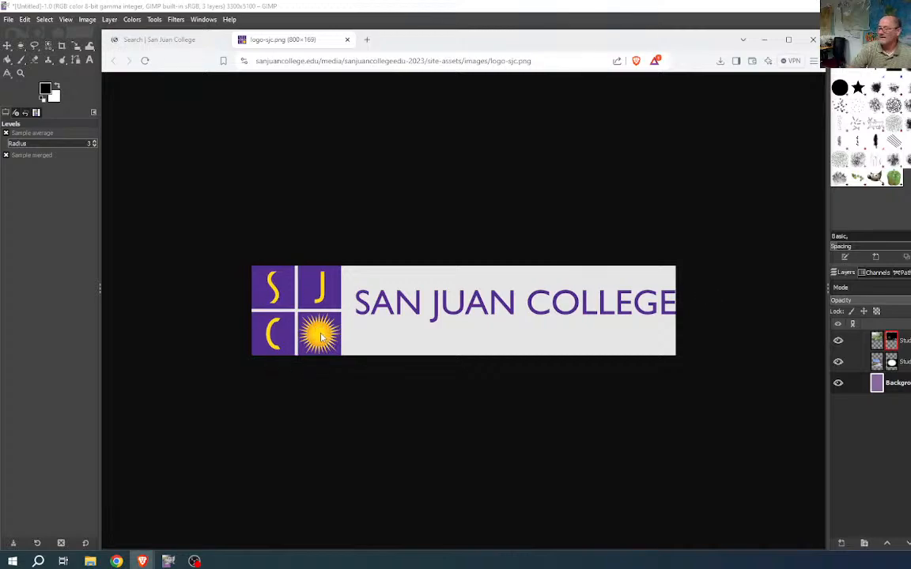
right_click(320, 336)
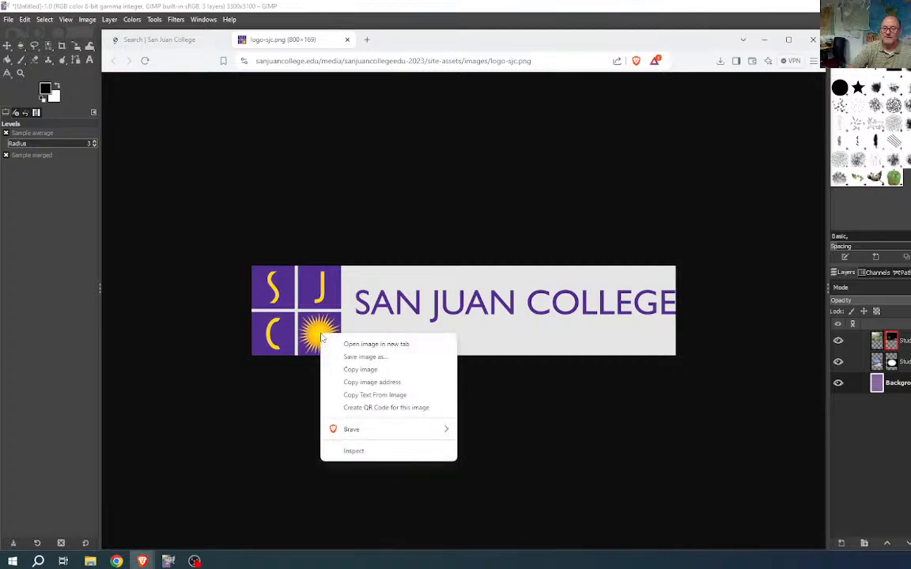
left_click(371, 370)
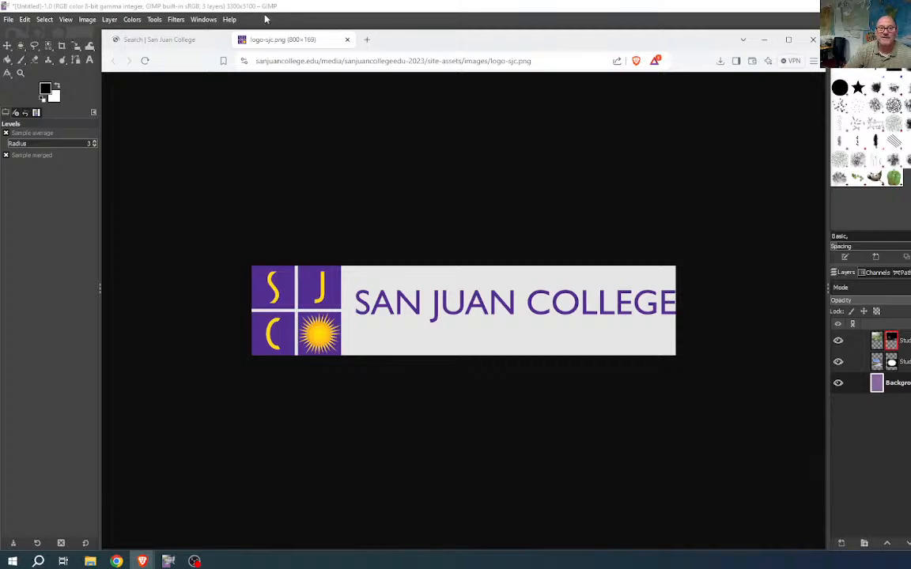
- Paste the logo as a new layer and move Pasted Layer to the top of the stack
left_click_drag(398, 41, 0, 118)
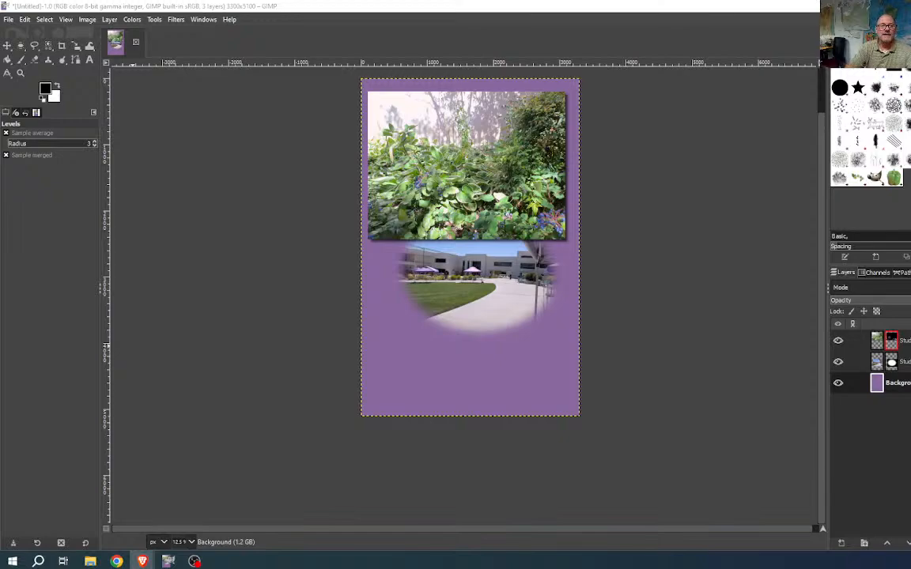
left_click(26, 19)
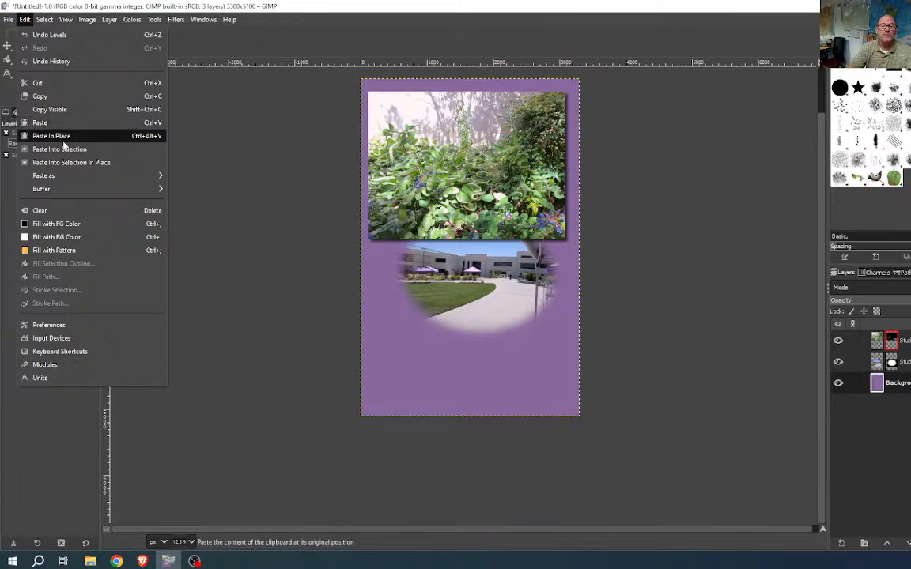
mouse_move(143, 182)
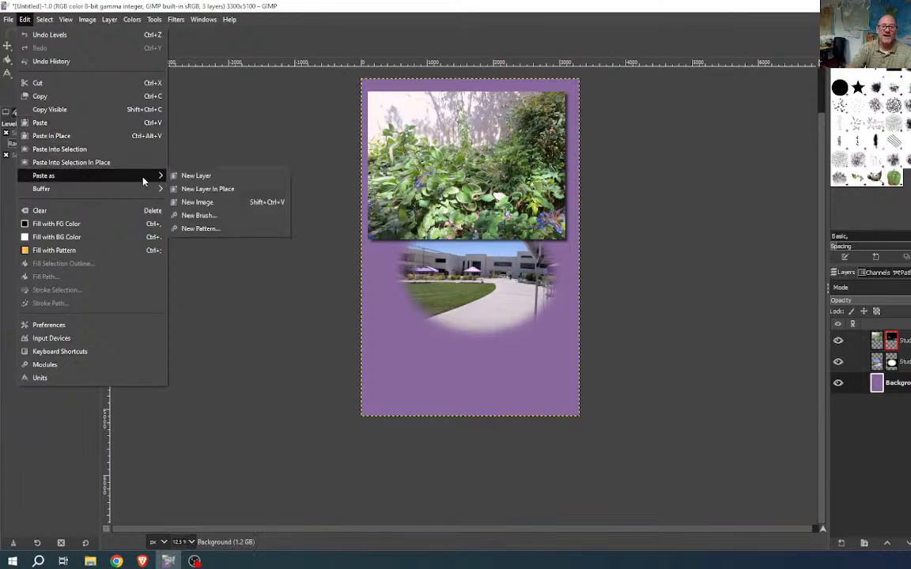
left_click(207, 181)
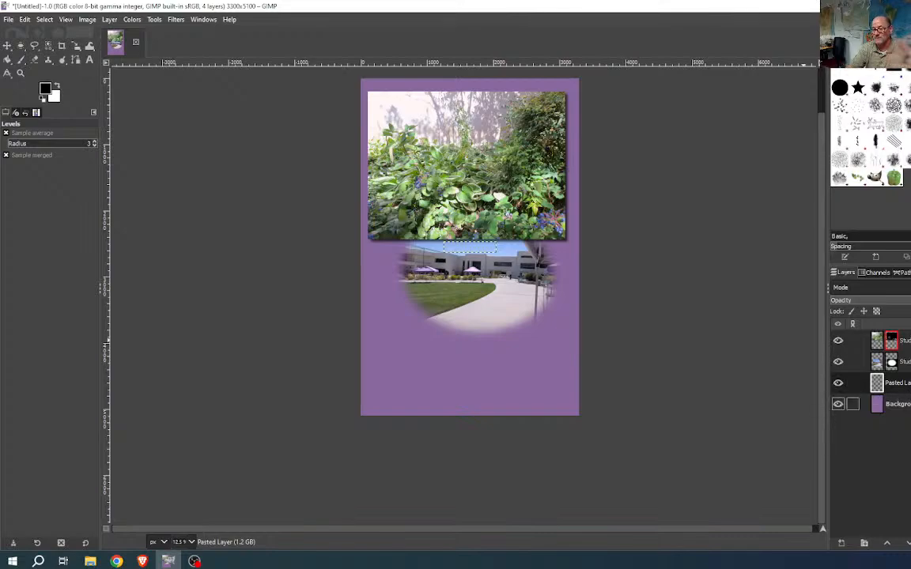
left_click_drag(909, 386, 910, 333)
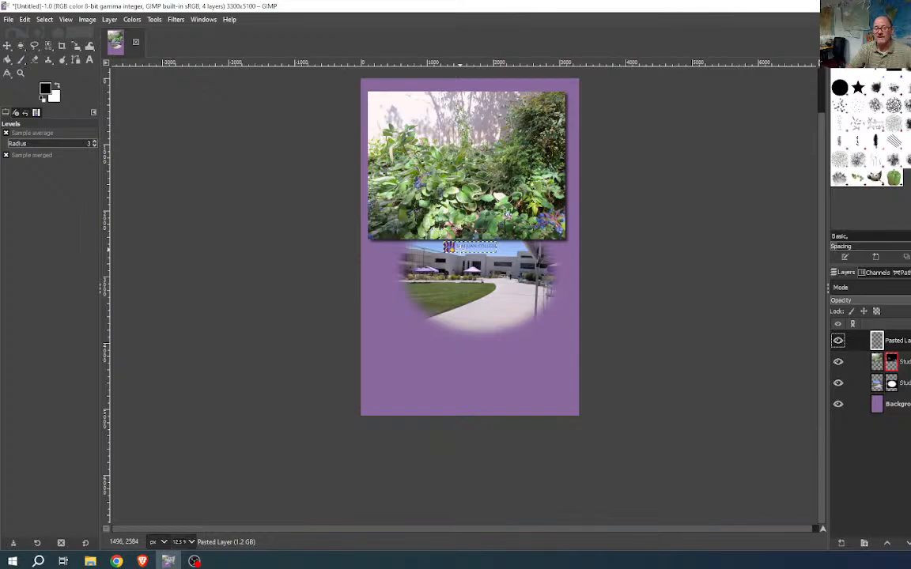
- Scale the logo to 2491×526 px, place it below the courtyard oval, and zoom to check it
left_click(76, 47)
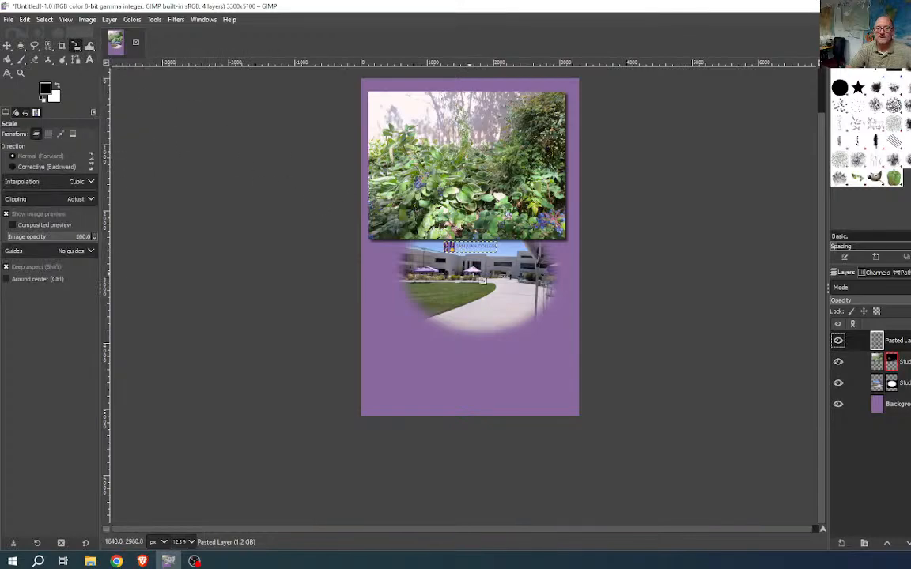
left_click(477, 253)
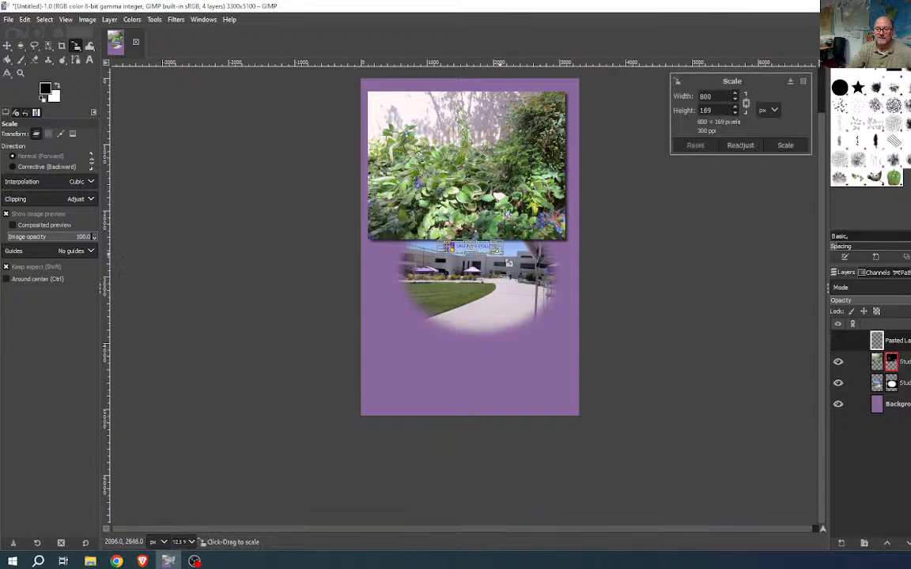
left_click_drag(474, 252, 597, 333)
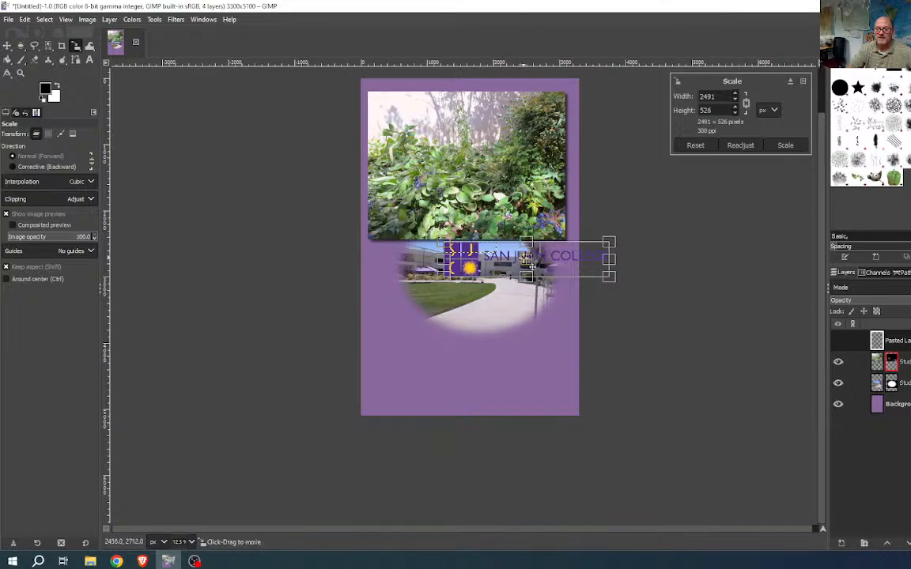
left_click_drag(533, 266, 477, 363)
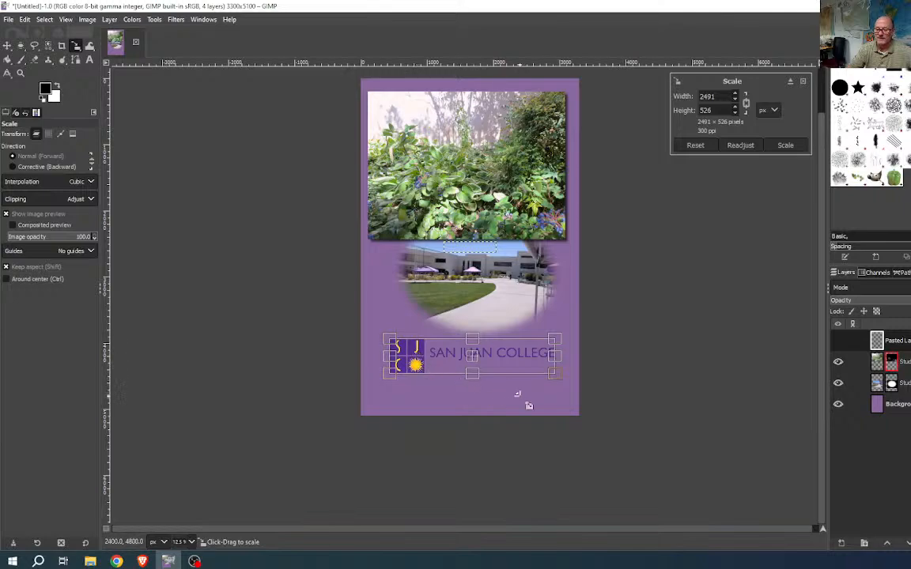
key("Return")
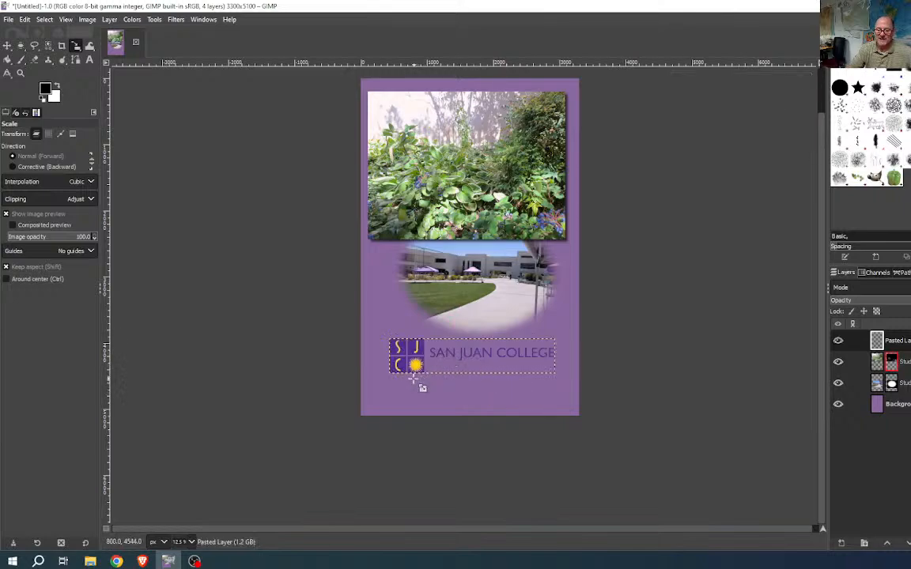
key("ctrl")
scroll(417, 369, "up", 5)
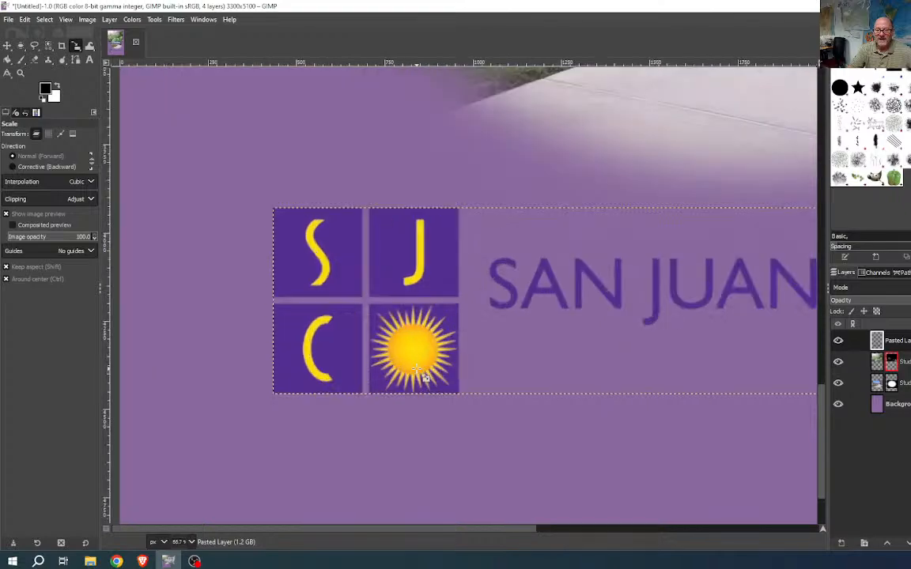
scroll(416, 368, "down", 2)
scroll(417, 368, "down", 4)
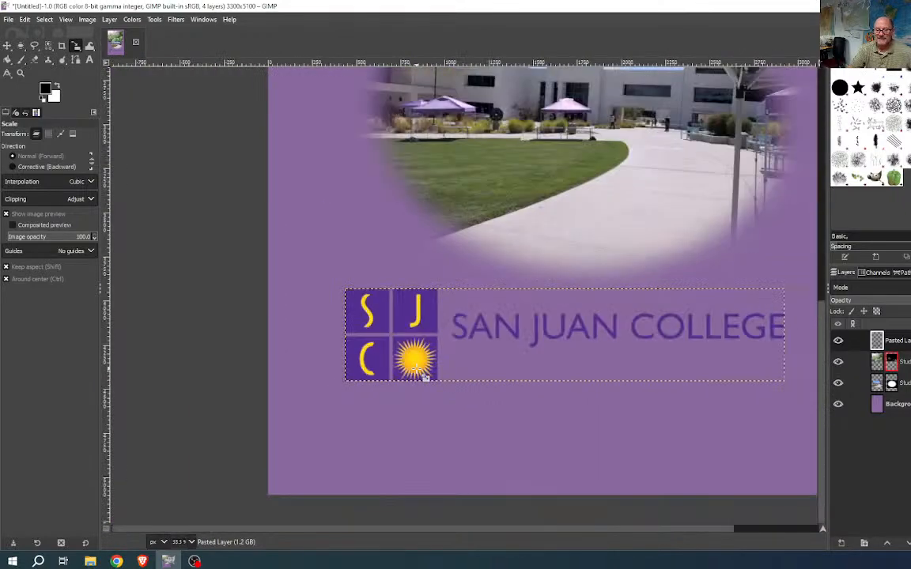
scroll(416, 368, "up", 1)
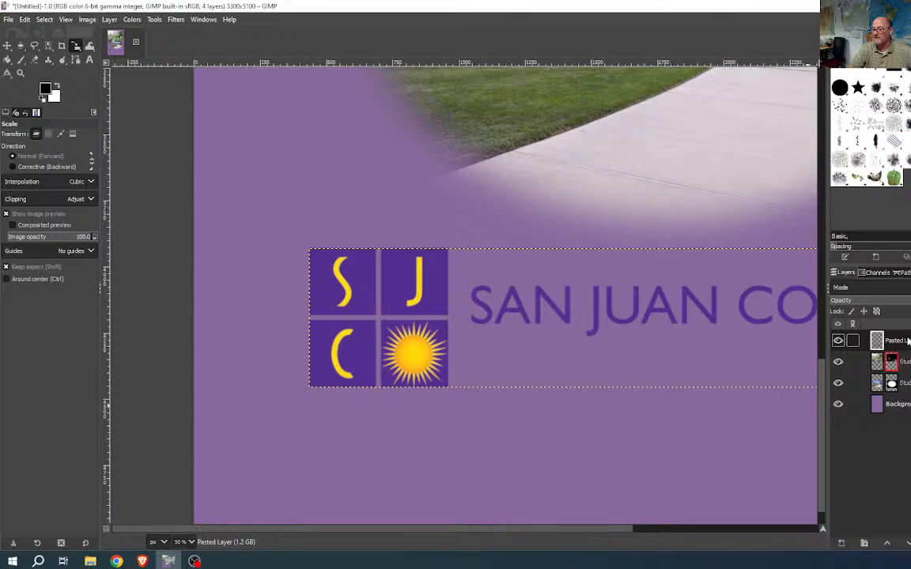
- Draw an ellipse selection of about 300×290 px around the logo's sun, with edges feathered at radius 100
left_click(21, 45)
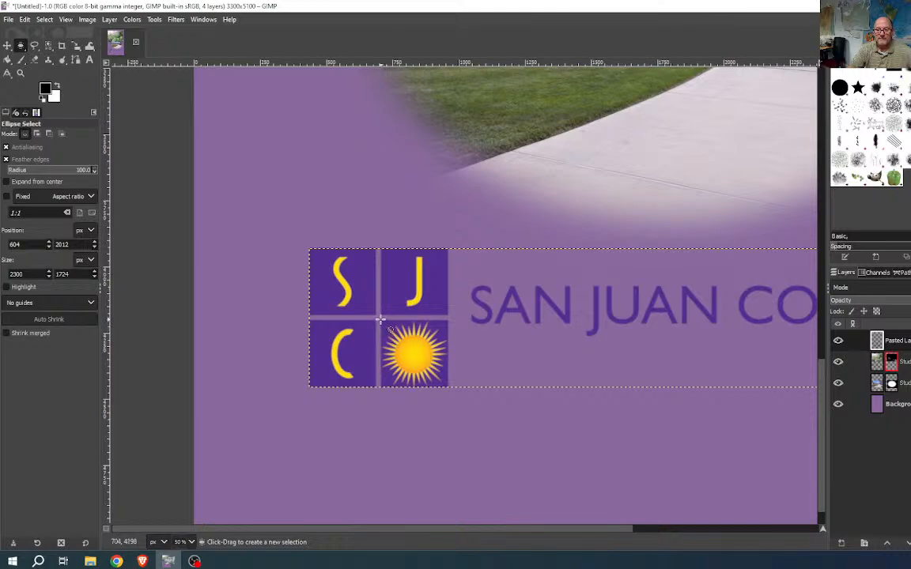
left_click_drag(380, 320, 447, 387)
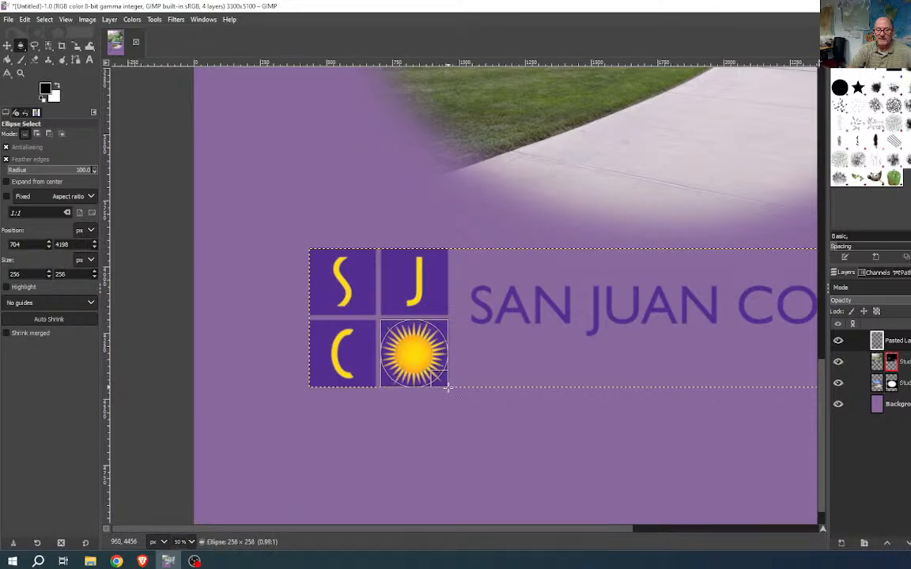
left_click(390, 354)
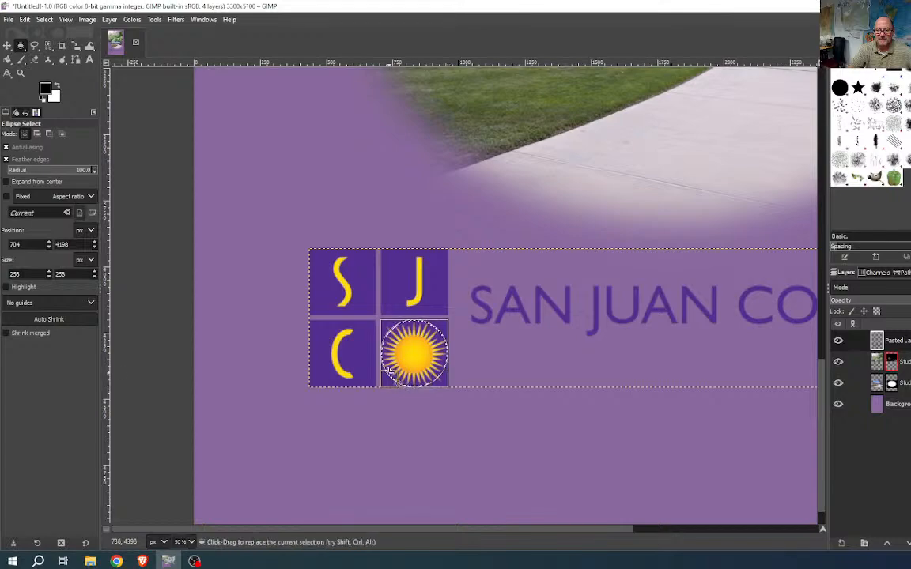
left_click_drag(389, 354, 387, 354)
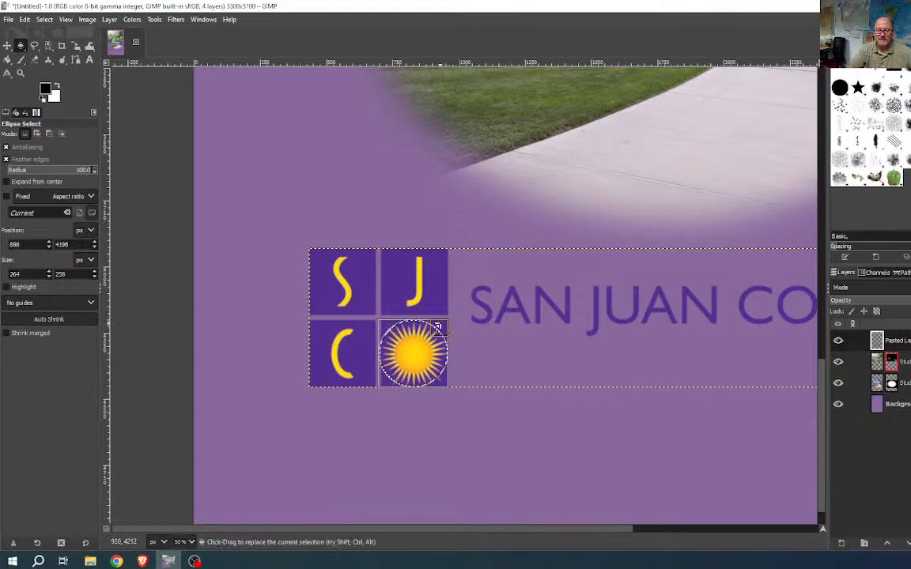
left_click_drag(437, 327, 440, 325)
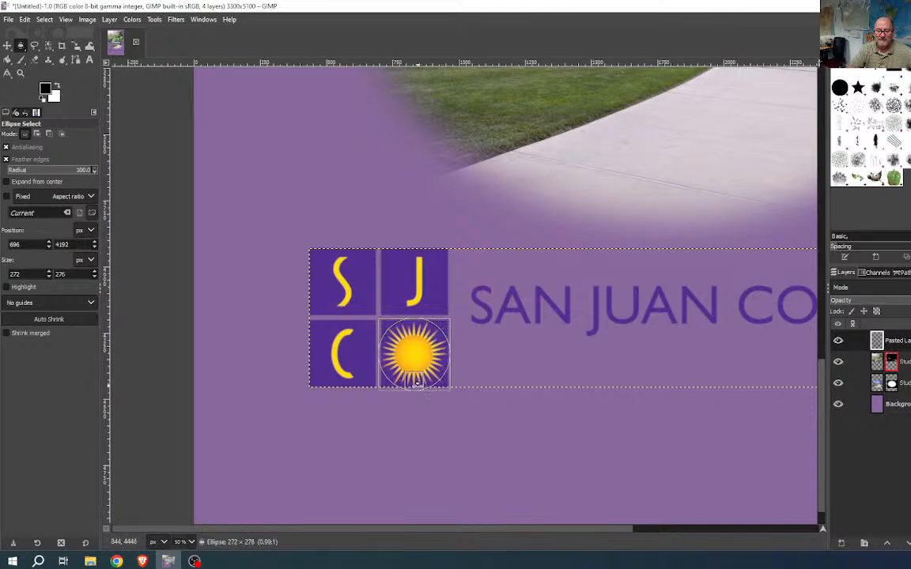
left_click_drag(419, 387, 459, 362)
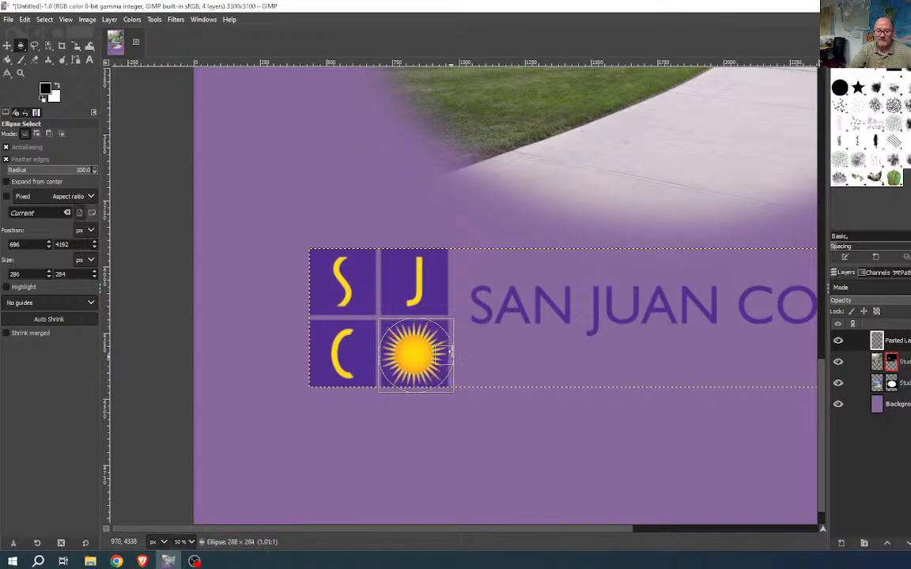
left_click_drag(386, 356, 389, 361)
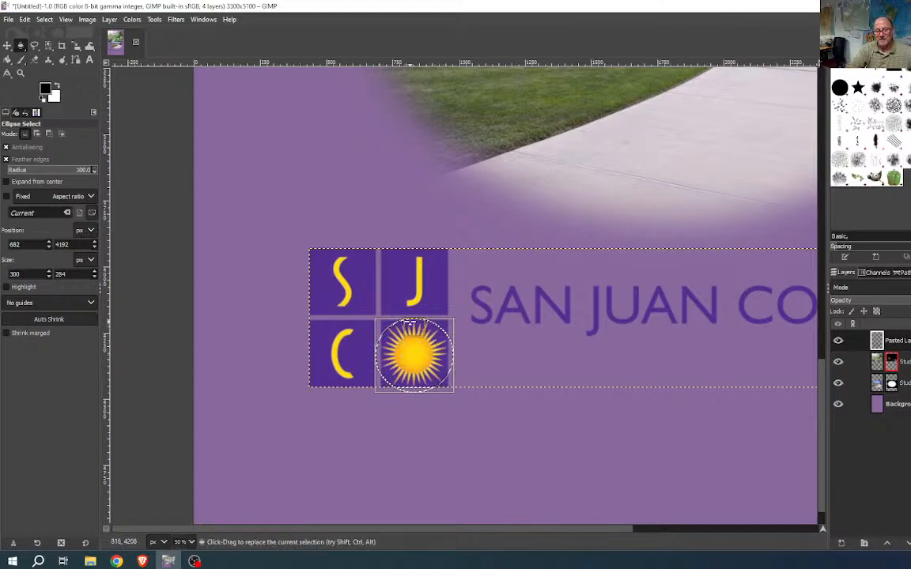
left_click_drag(410, 324, 410, 321)
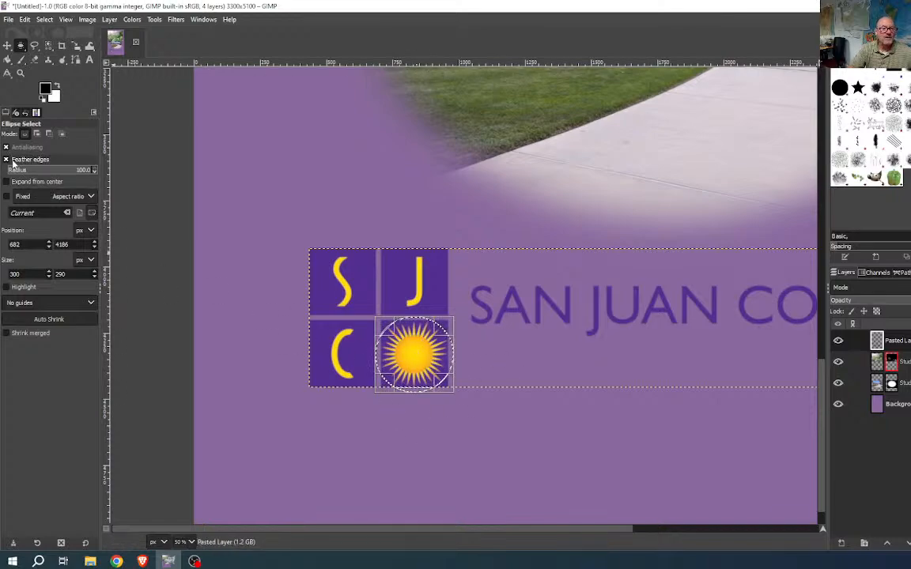
left_click(7, 159)
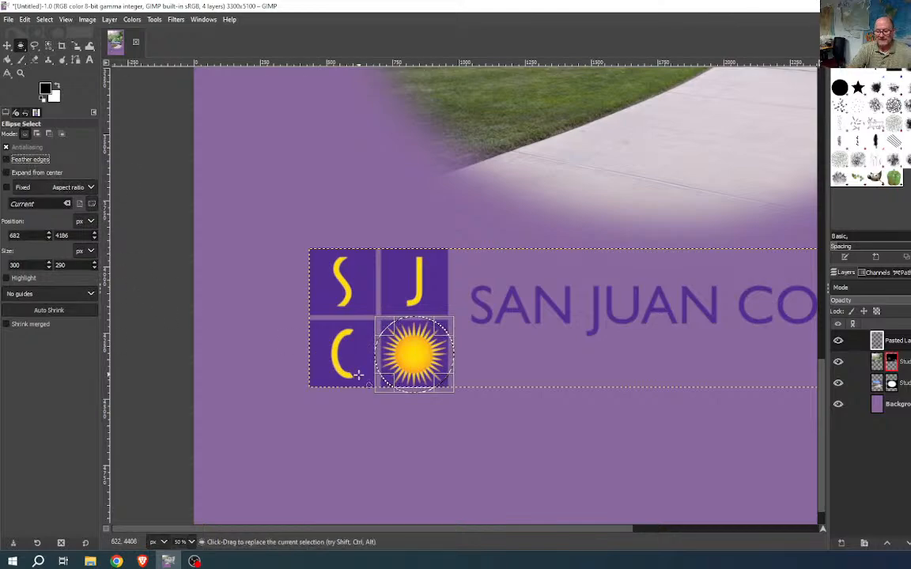
left_click(6, 159)
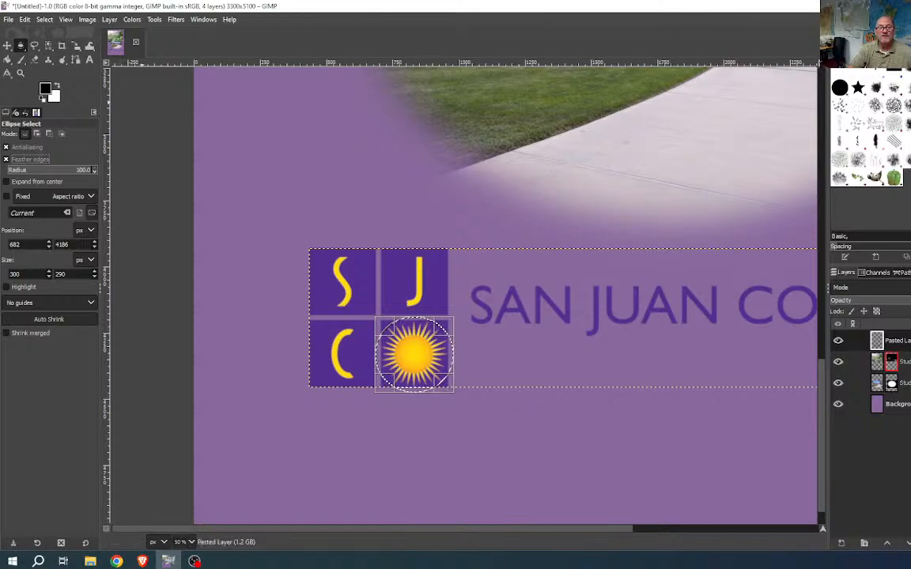
- Invert the sun selection, delete the letters and college name around it, then deselect
left_click(44, 20)
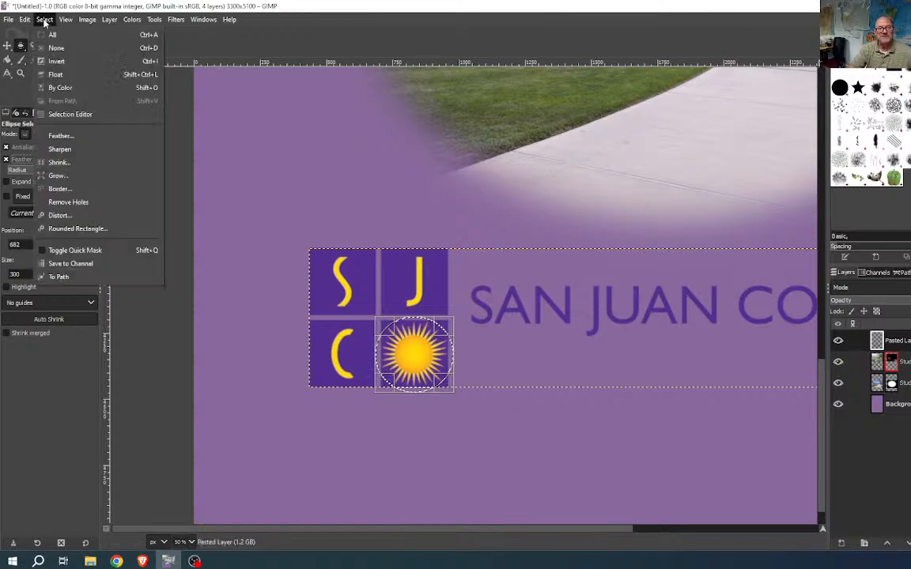
left_click(59, 61)
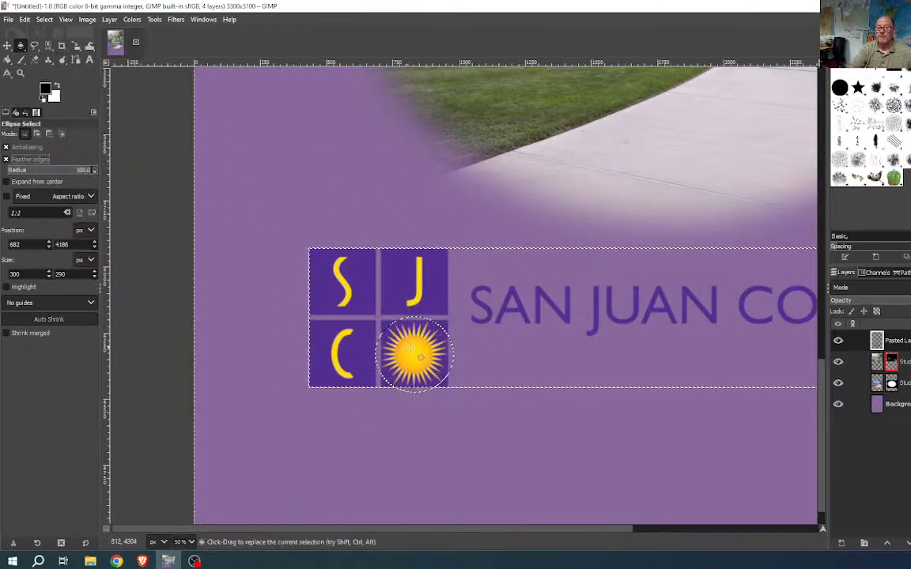
key("Delete")
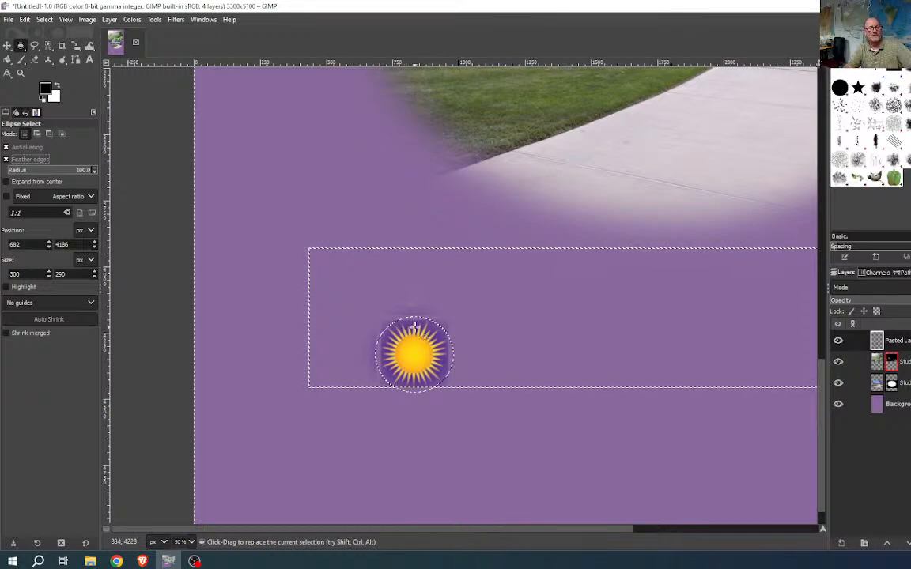
left_click(414, 326)
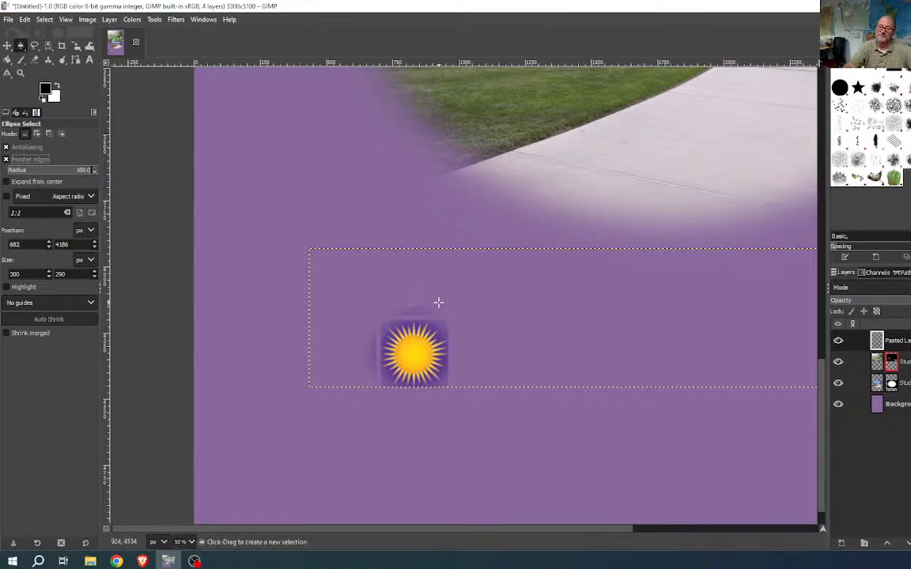
- Select the purple areas around the sun by colour and clear the purple tile behind it
left_click(48, 45)
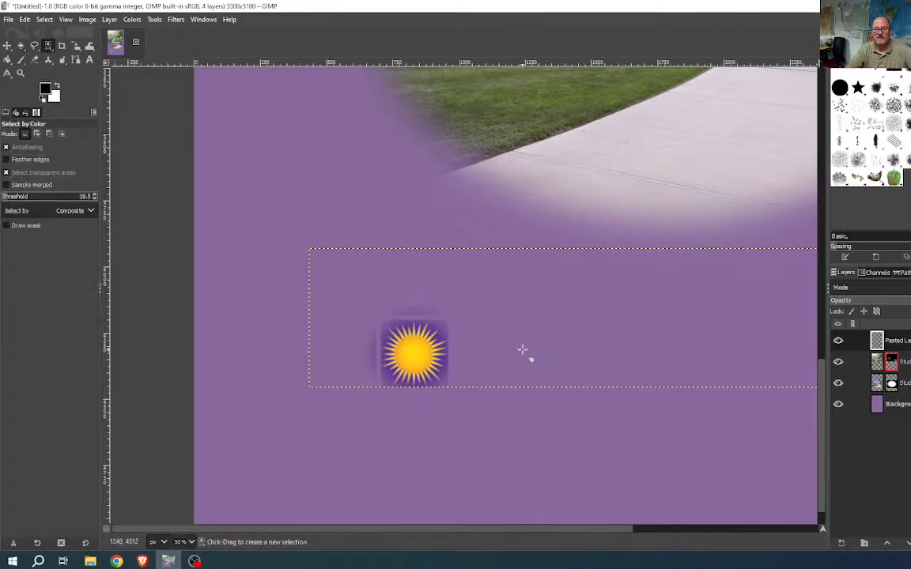
scroll(444, 352, "up", 4, "ctrl")
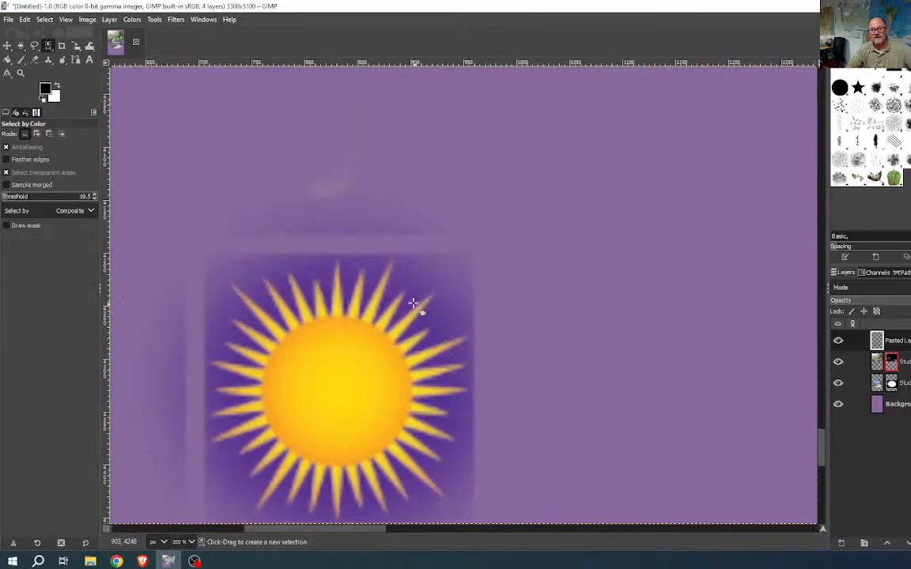
left_click(307, 279)
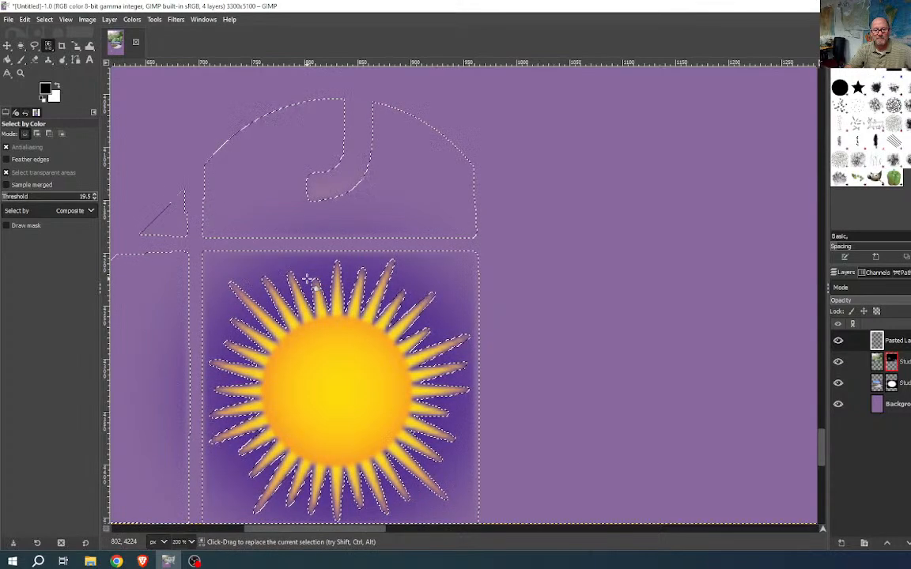
scroll(592, 364, "down", 2, "ctrl")
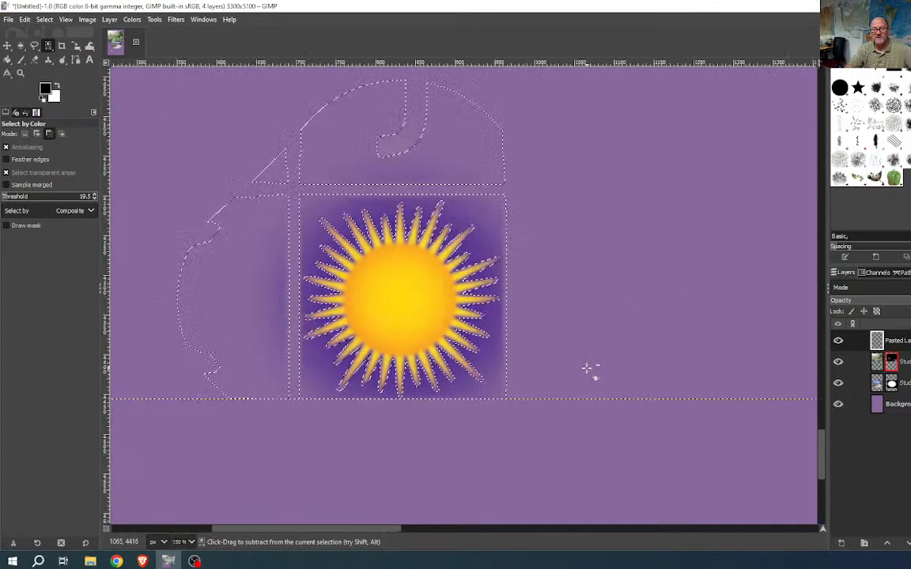
scroll(591, 367, "down", 1, "ctrl")
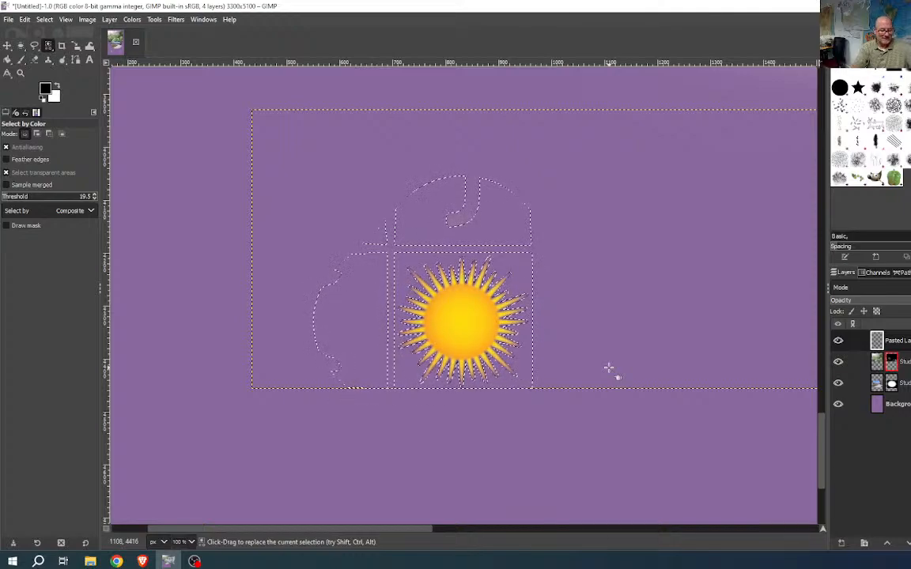
key("shift+ctrl+a")
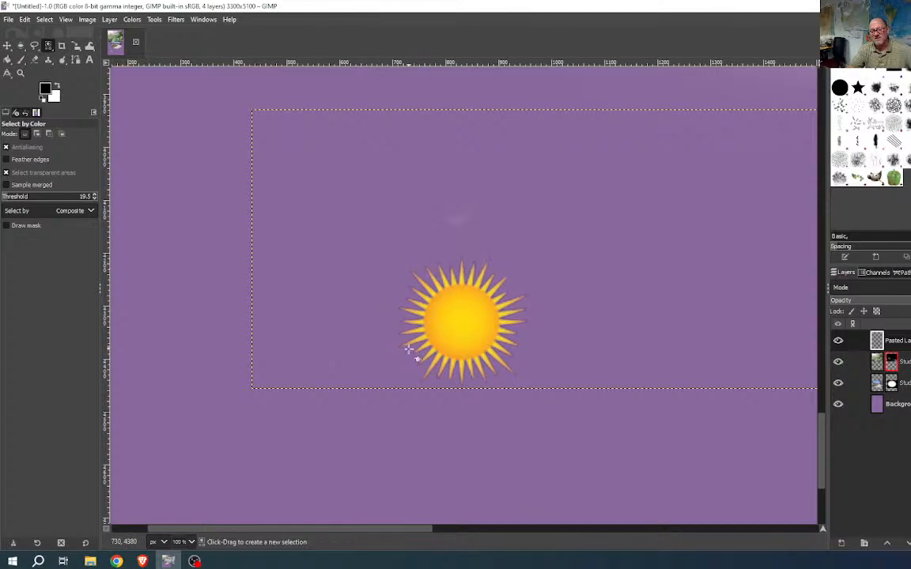
- Select and remove the purple fringe along the sun's rays, then clear the remaining selection
scroll(407, 348, "up", 6, "ctrl")
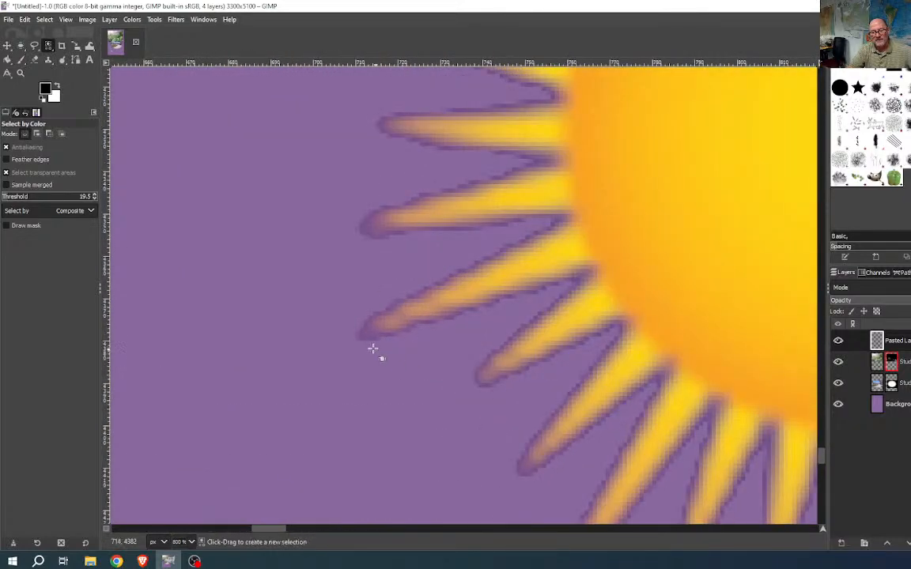
left_click(364, 339)
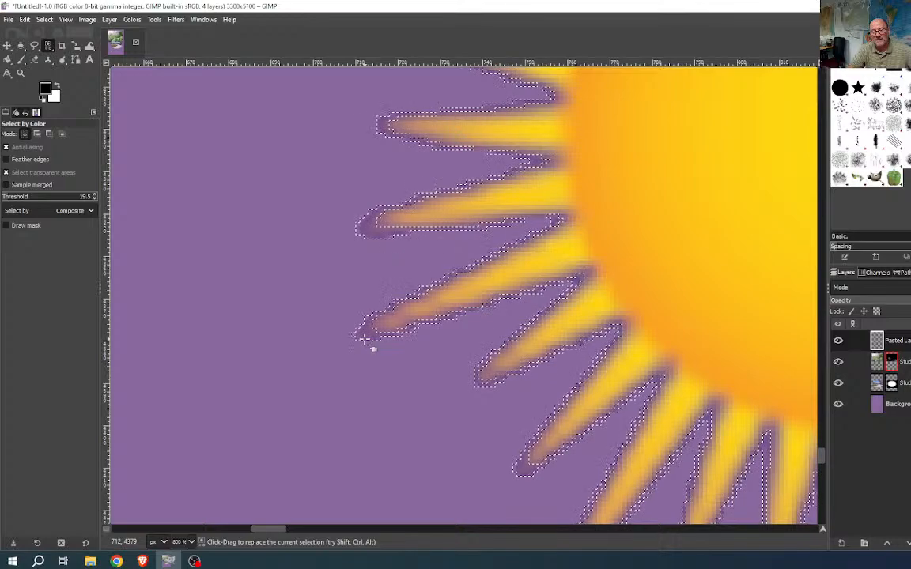
scroll(512, 380, "down", 2, "ctrl")
scroll(507, 387, "down", 4, "ctrl")
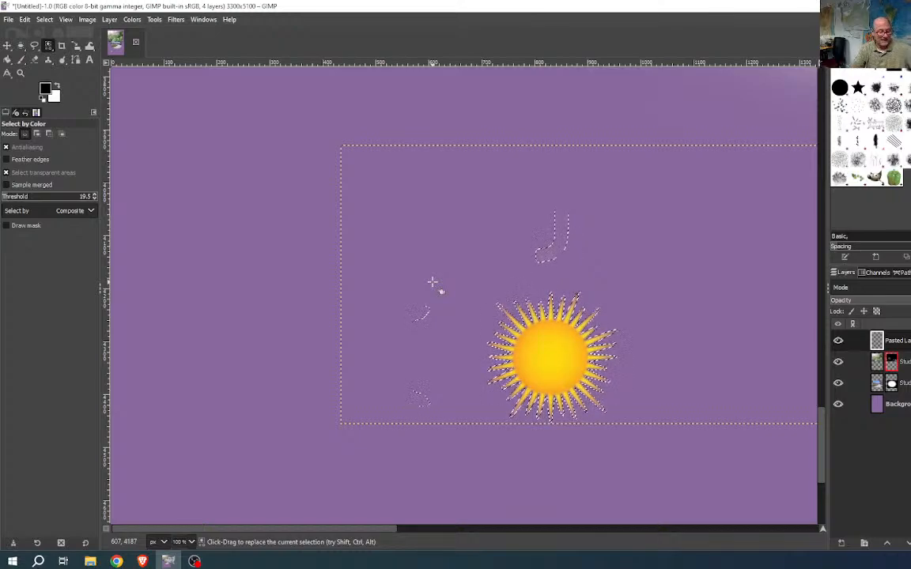
key("ctrl")
left_click(433, 281, "ctrl")
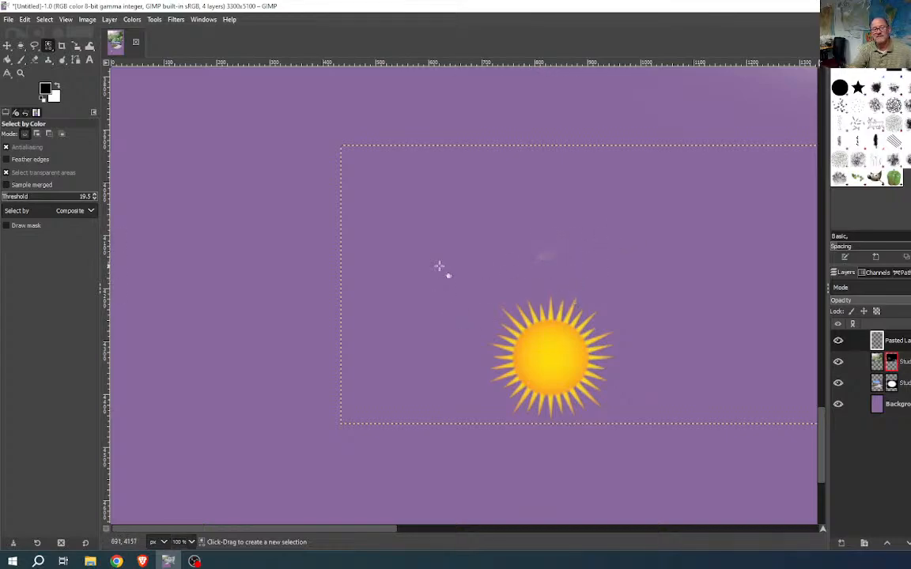
left_click(34, 59)
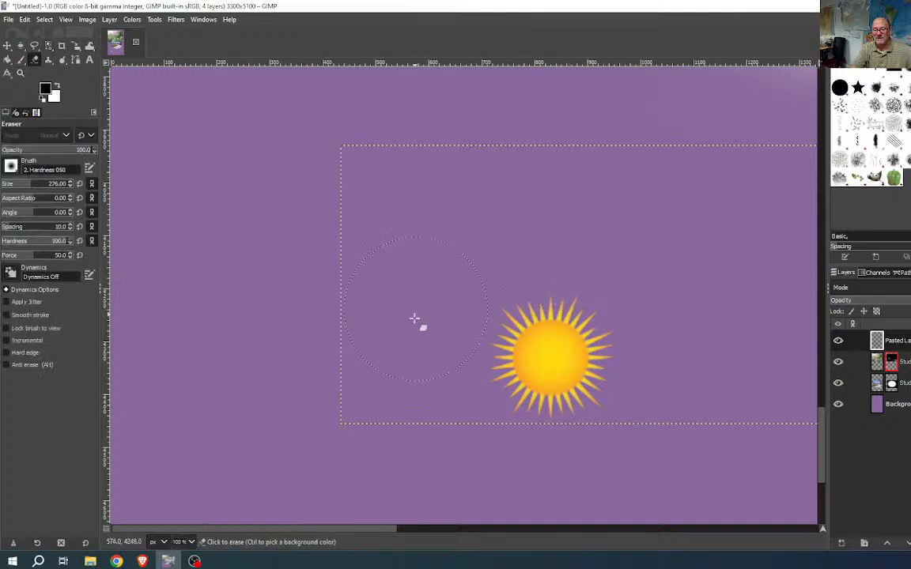
left_click(533, 486)
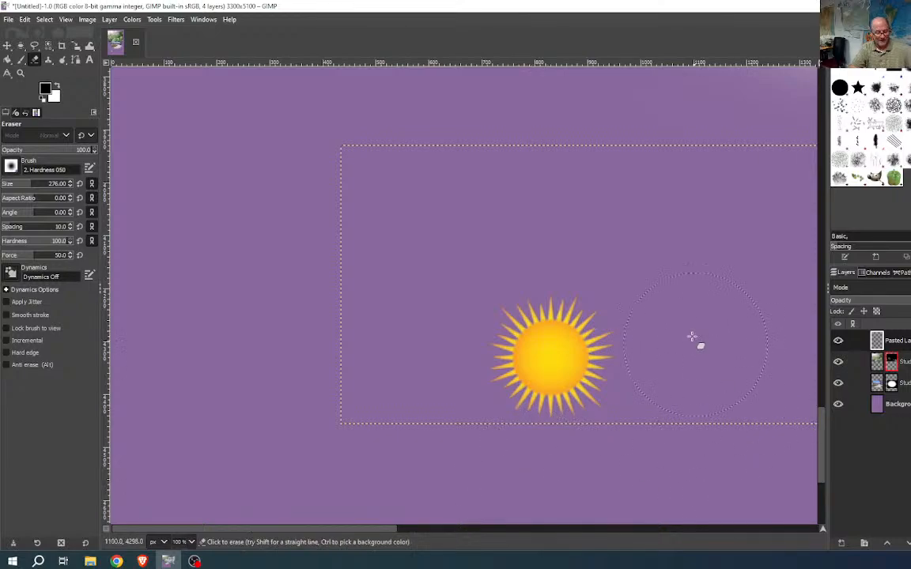
key("ctrl+z")
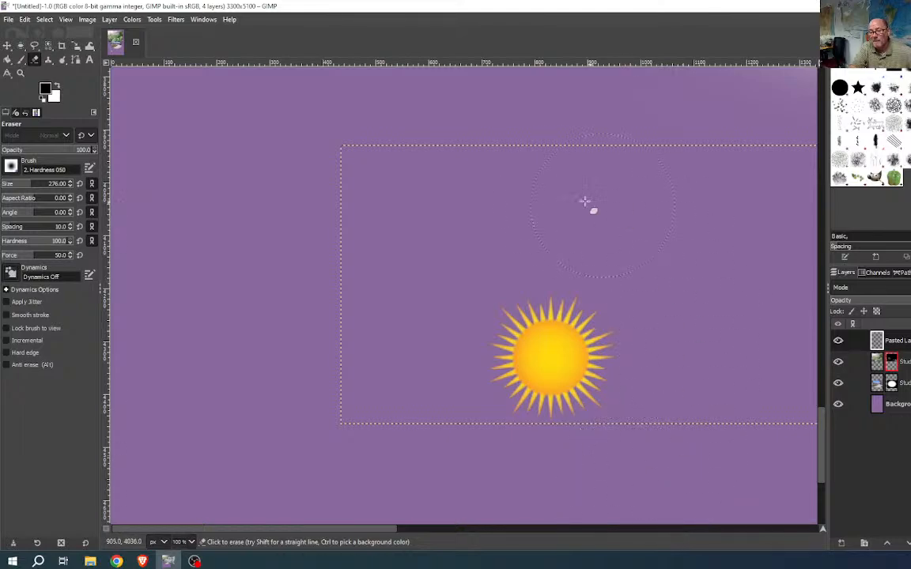
left_click_drag(555, 370, 355, 373)
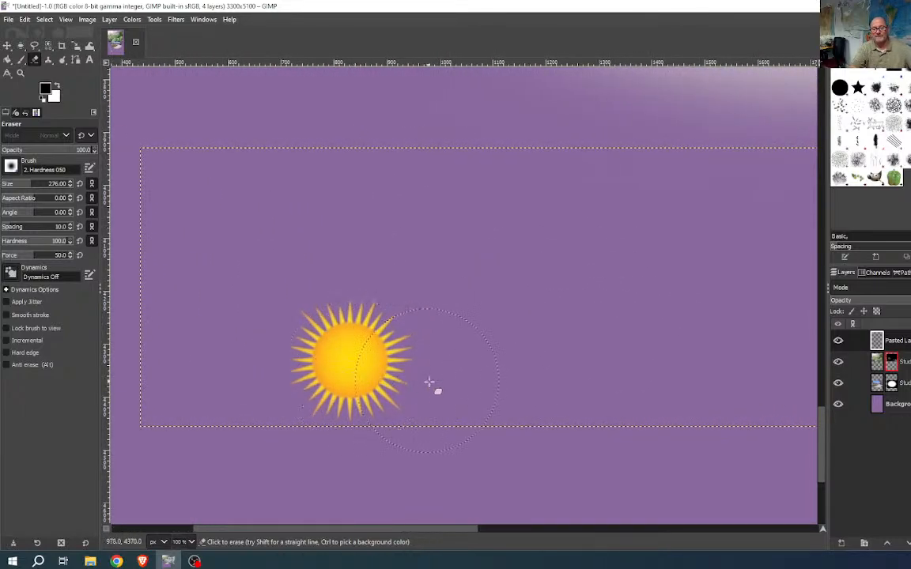
scroll(472, 431, "down", 3)
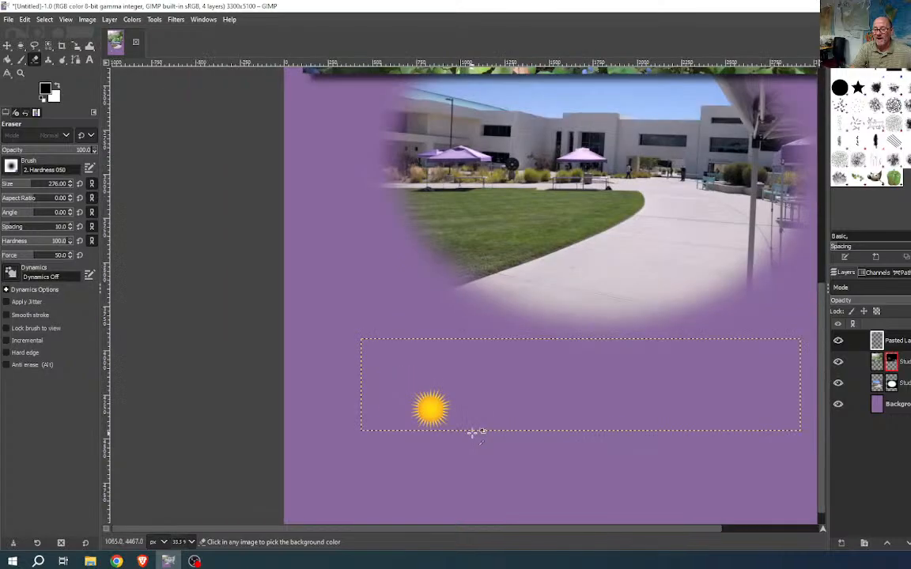
left_click_drag(533, 438, 473, 373)
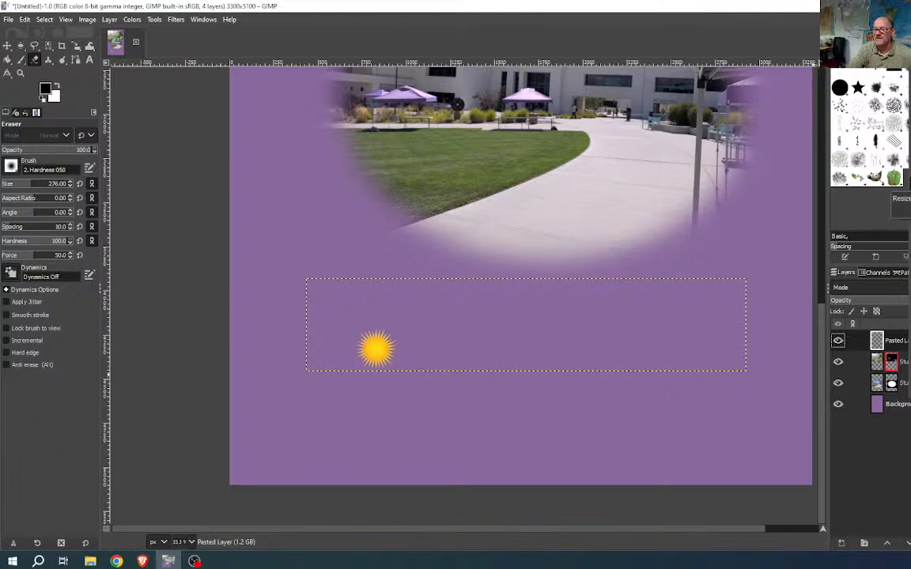
left_click(910, 185)
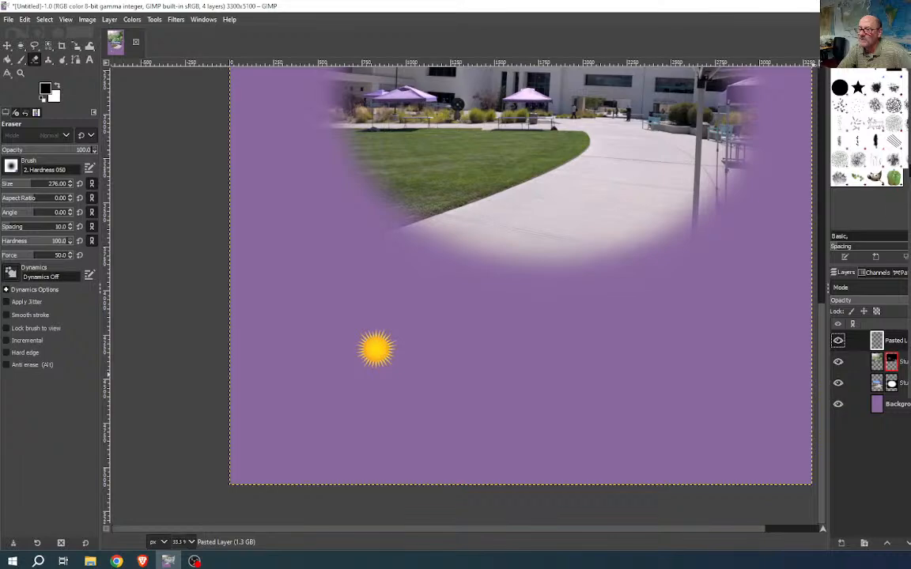
left_click(909, 170)
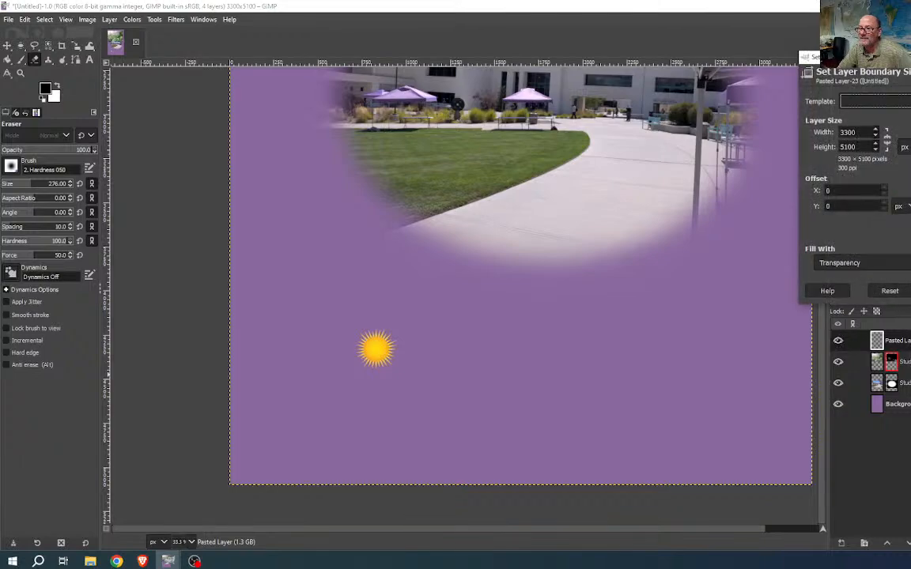
key("Escape")
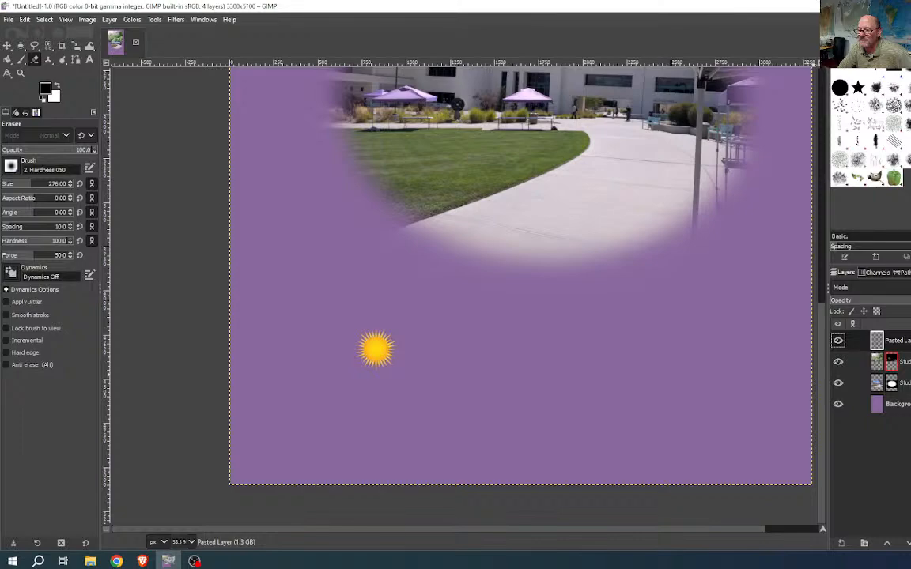
right_click(899, 341)
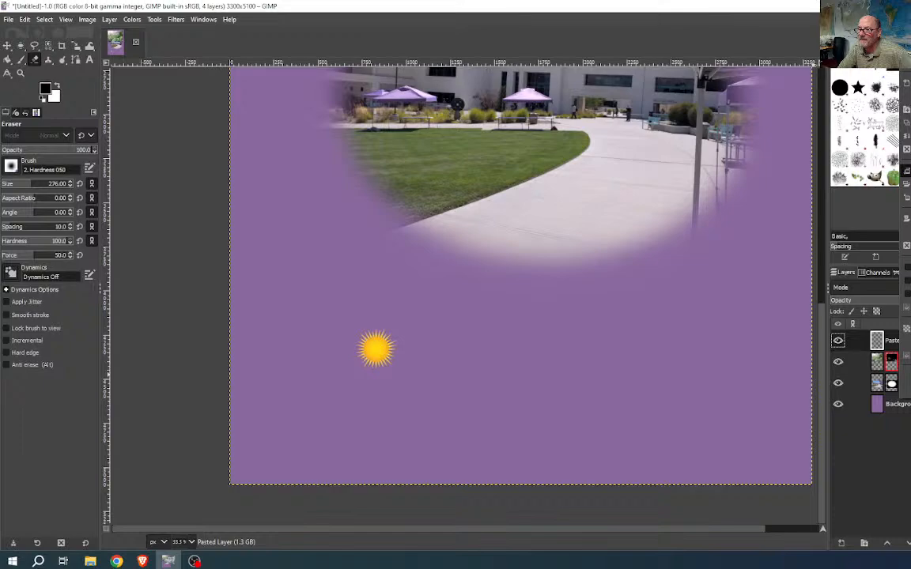
left_click(907, 171)
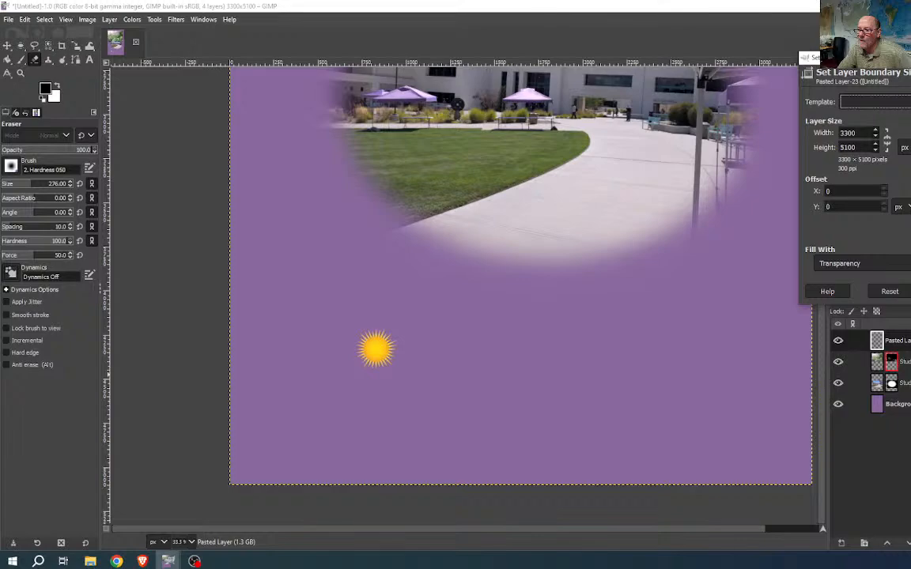
left_click(25, 19)
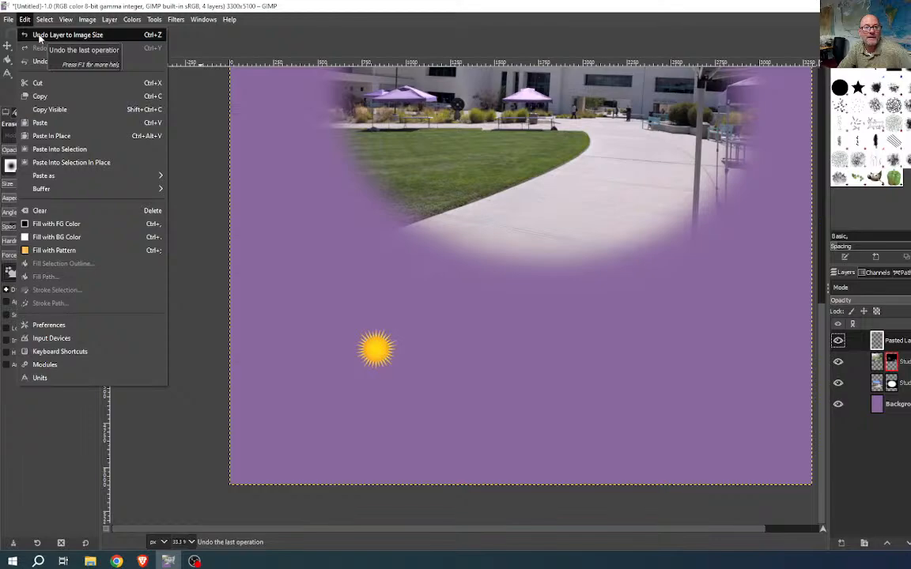
left_click(38, 35)
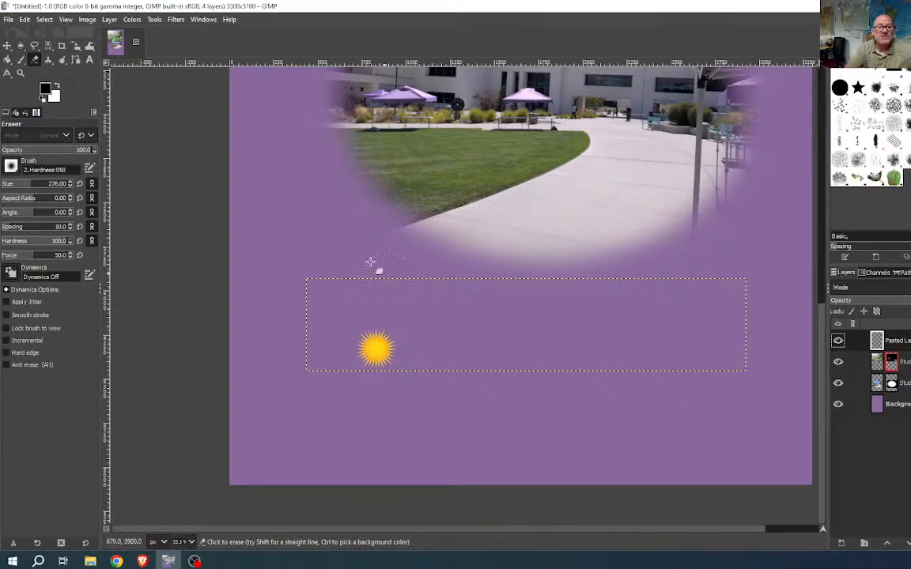
- Crop the pasted sun layer to its content so its boundary hugs the sun
left_click(108, 20)
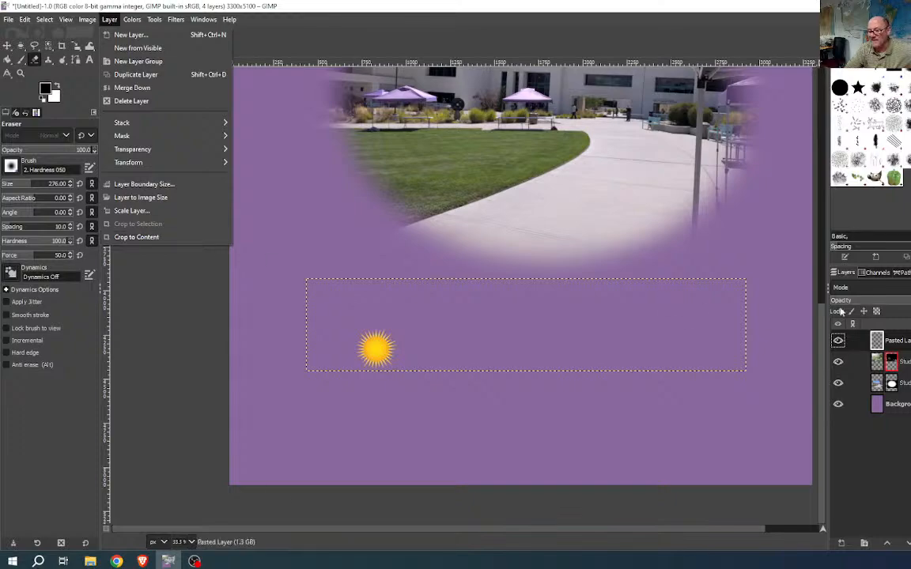
left_click(906, 346)
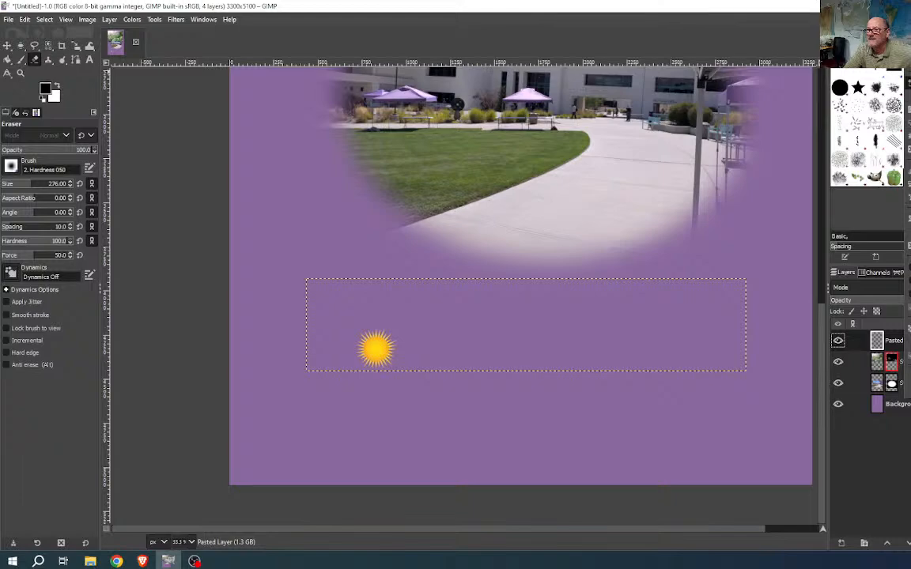
left_click(106, 20)
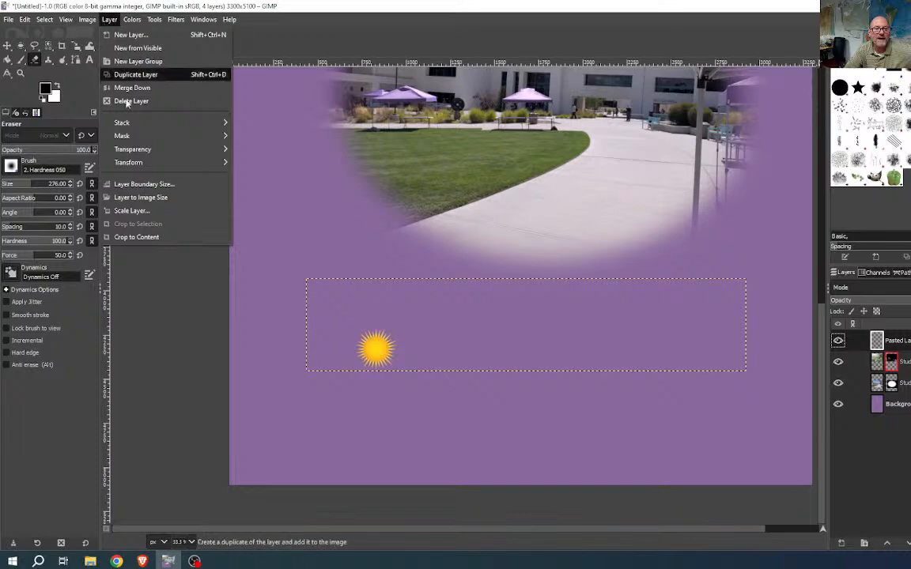
left_click(136, 237)
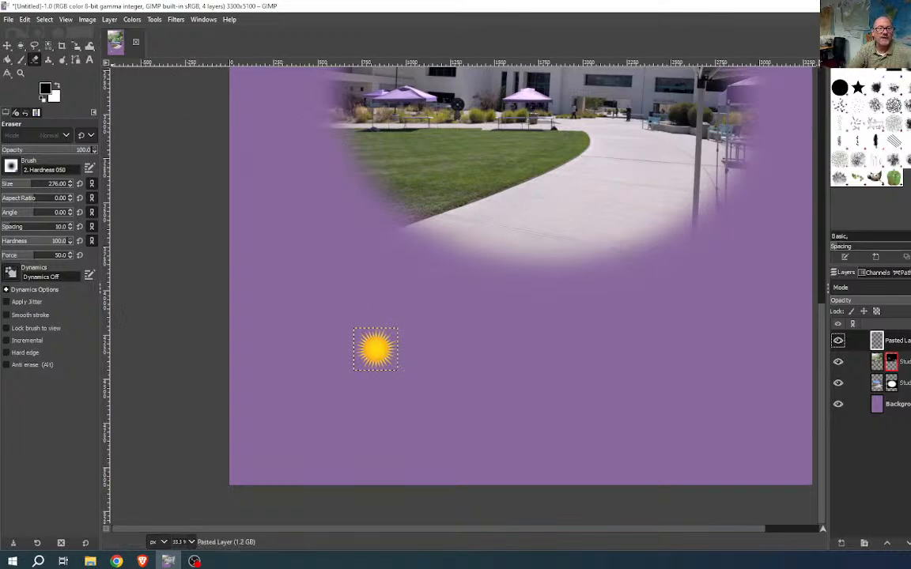
left_click(7, 46)
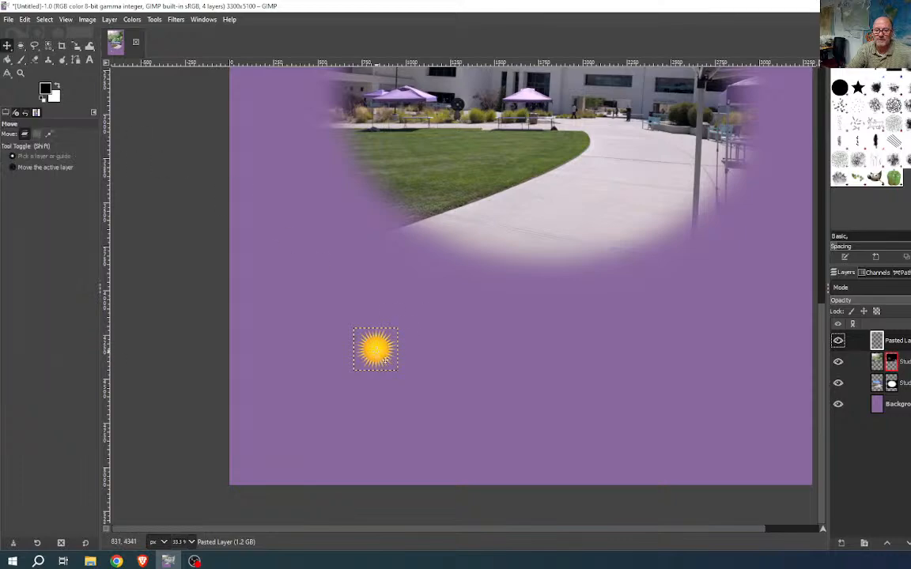
- Move the sun up toward the campus oval, with the Move tool set to act on layers
left_click_drag(385, 359, 514, 292)
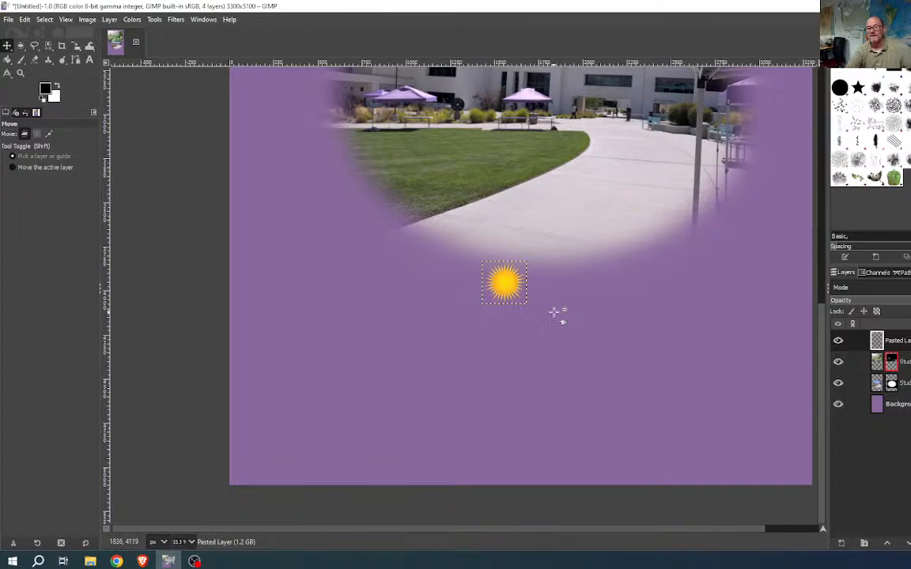
scroll(558, 321, "down", 2)
scroll(562, 330, "down", 1)
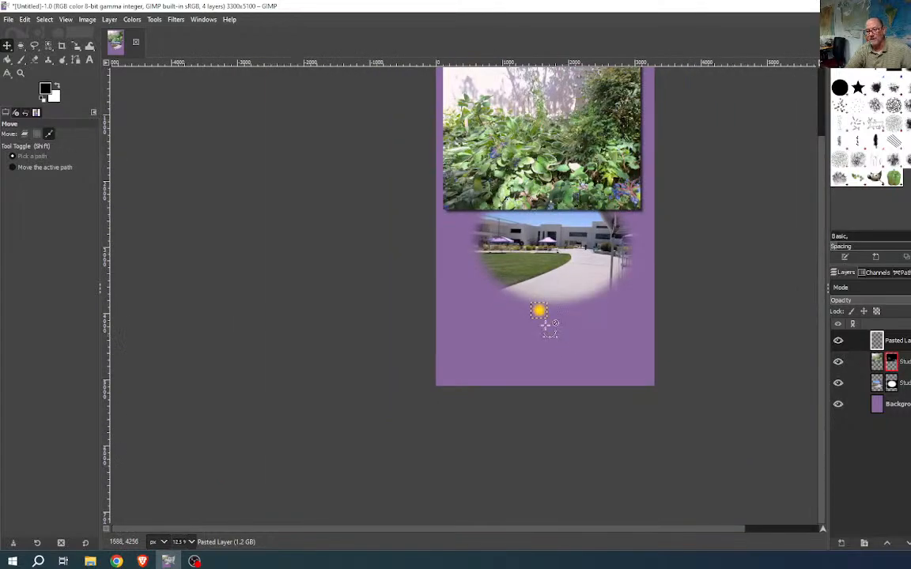
scroll(546, 320, "up", 5)
left_click(24, 134)
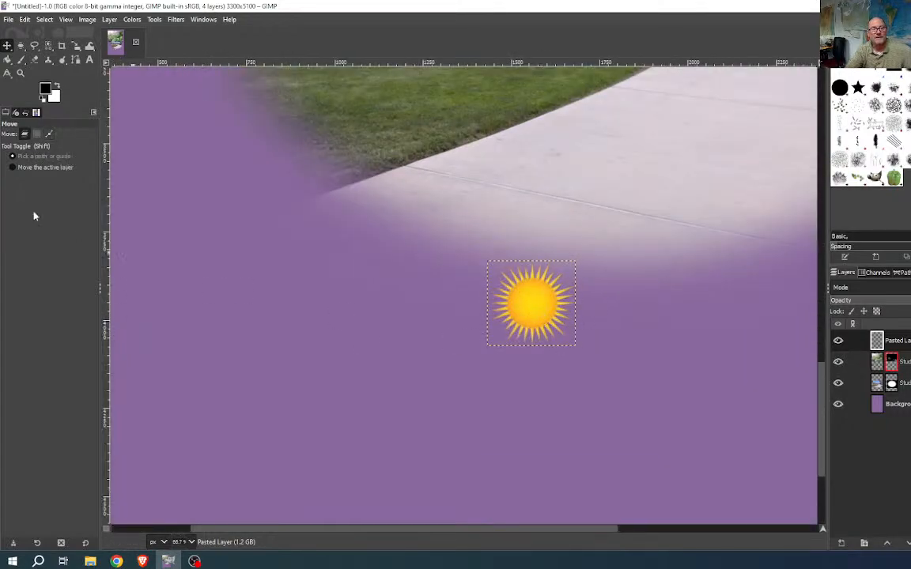
- Scale the sun layer up to about 744×717 pixels
left_click(77, 46)
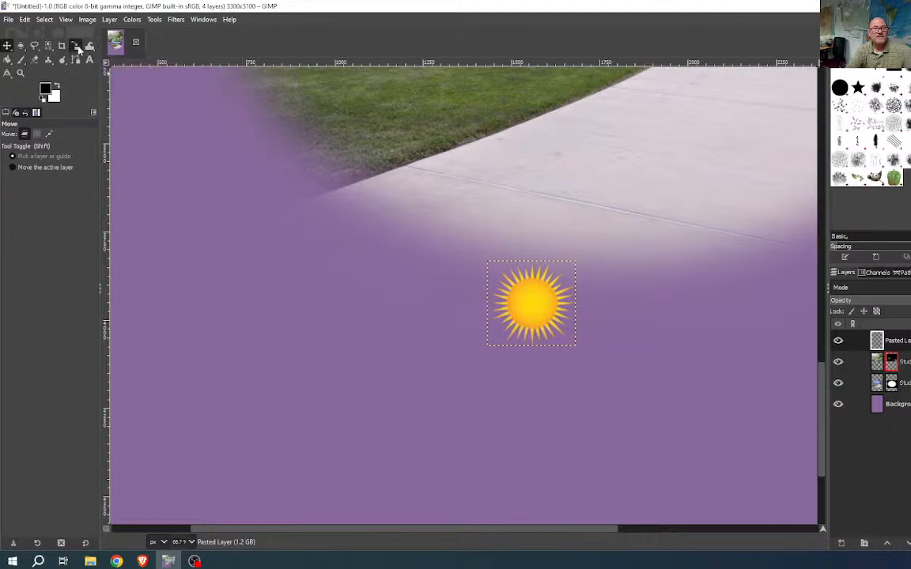
left_click(530, 305)
left_click_drag(555, 323, 301, 437)
scroll(346, 423, "down", 4)
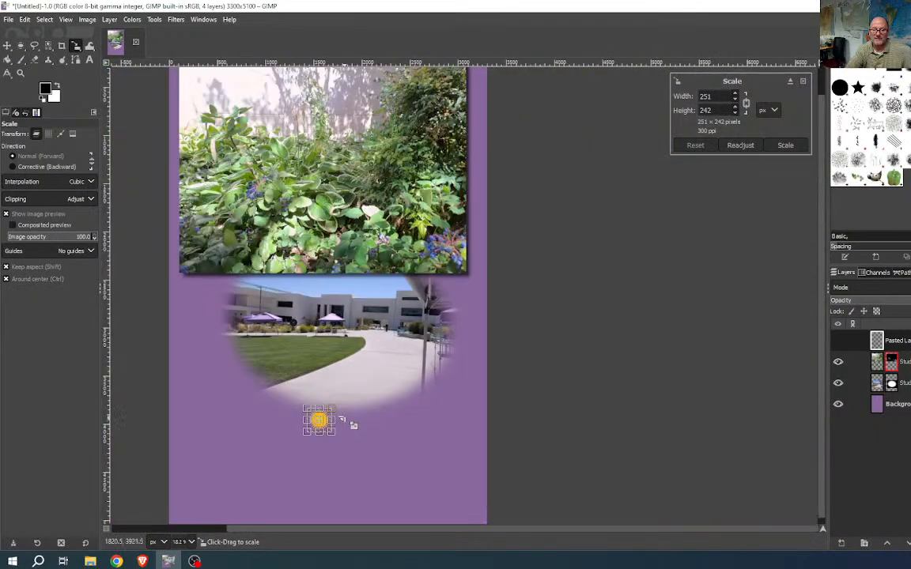
left_click_drag(346, 419, 399, 437)
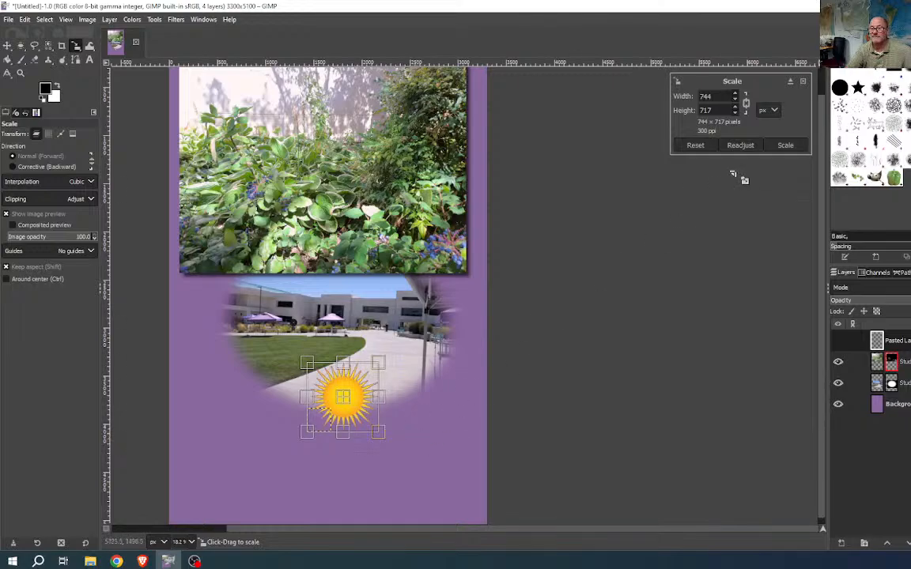
left_click(781, 145)
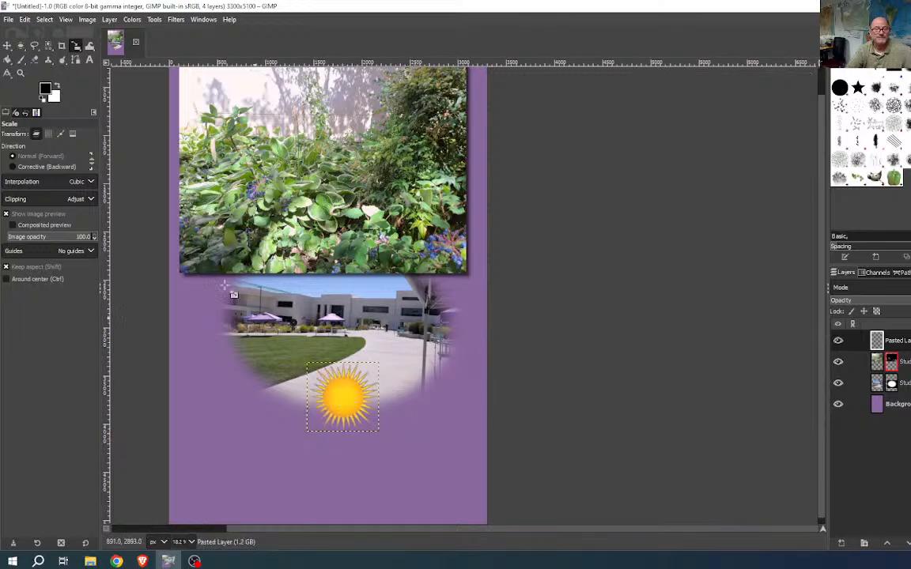
- Place the sun down-left in the purple area below the campus oval
left_click(8, 46)
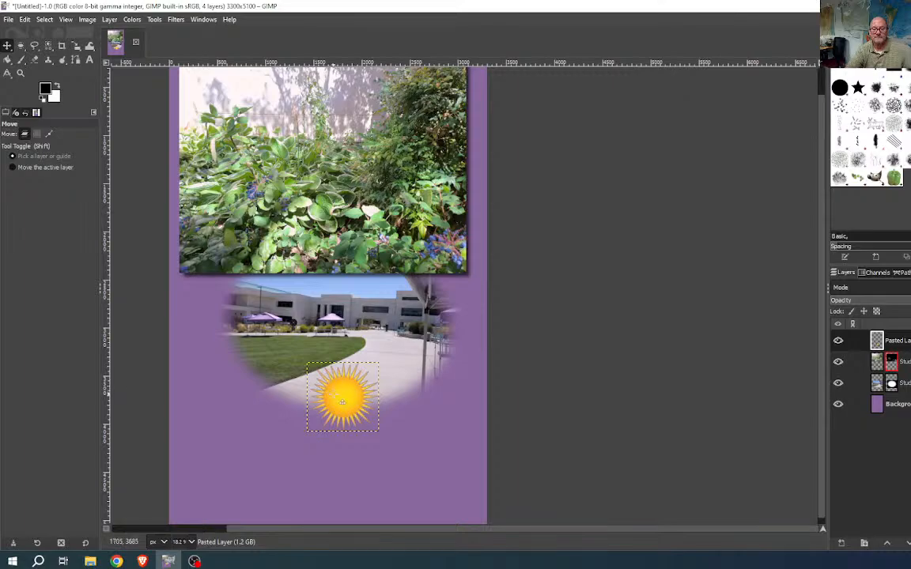
left_click_drag(307, 362, 201, 427)
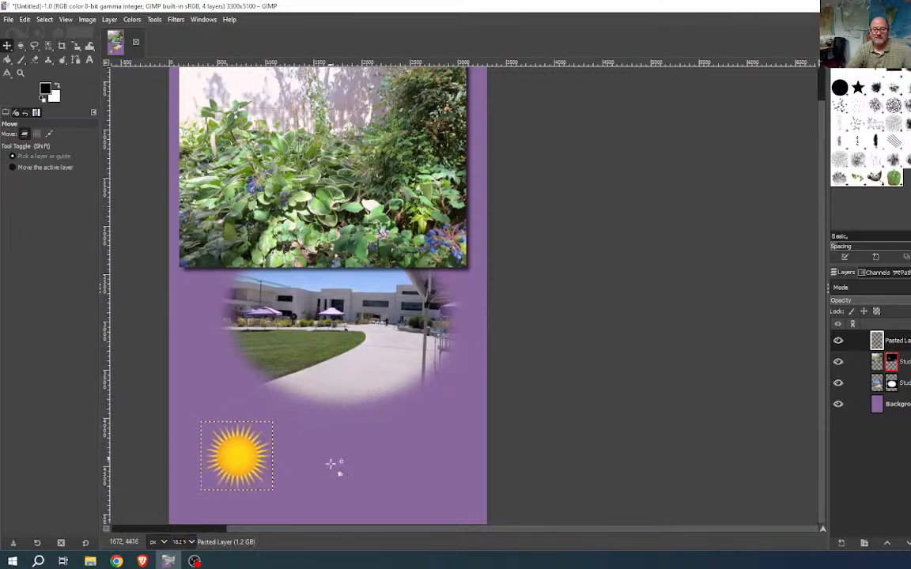
left_click_drag(354, 476, 543, 349)
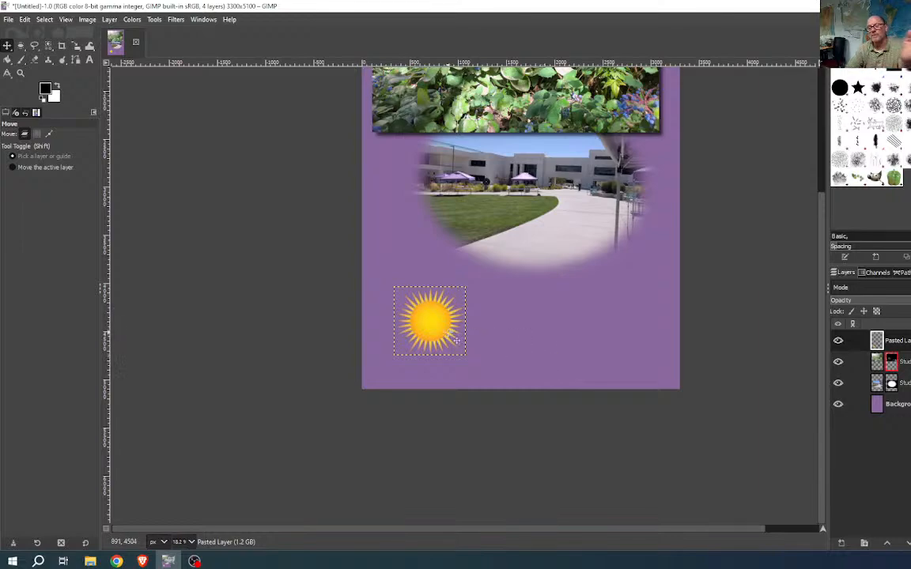
- Browse the Filters menu to the Distorts submenu, showing the Emboss option
left_click(174, 19)
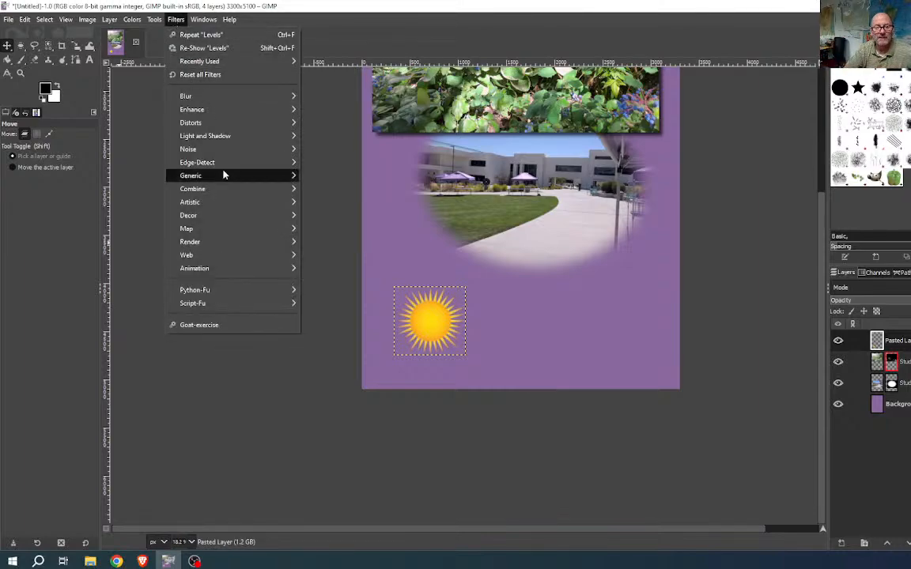
mouse_move(230, 162)
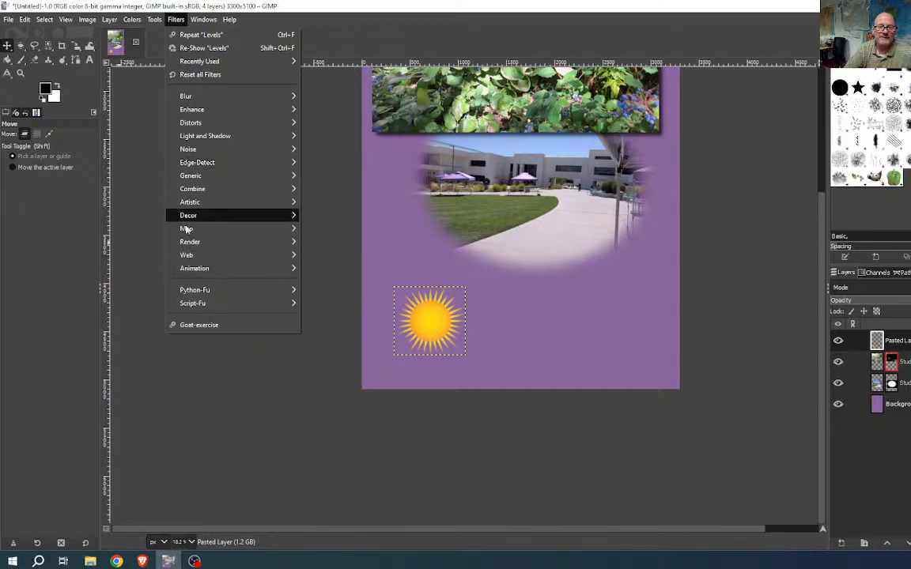
mouse_move(192, 242)
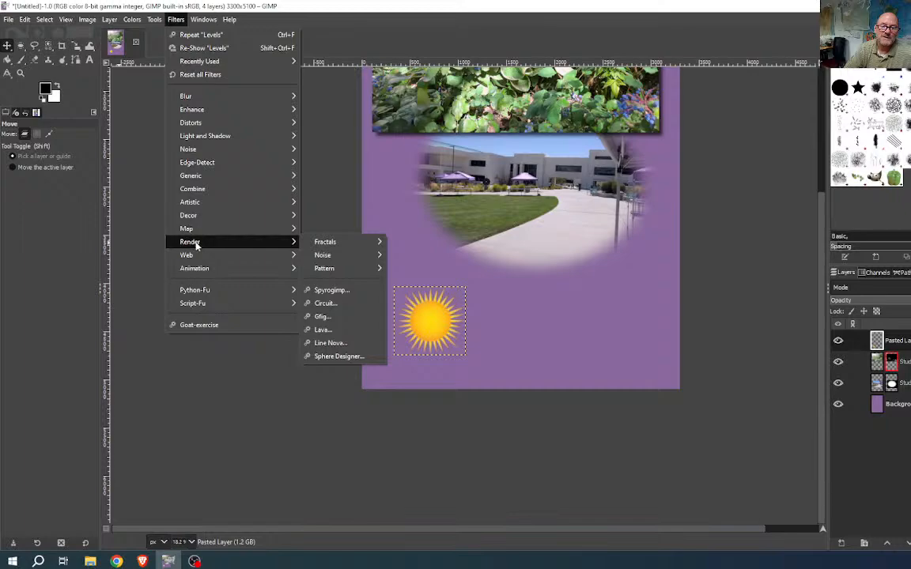
mouse_move(247, 129)
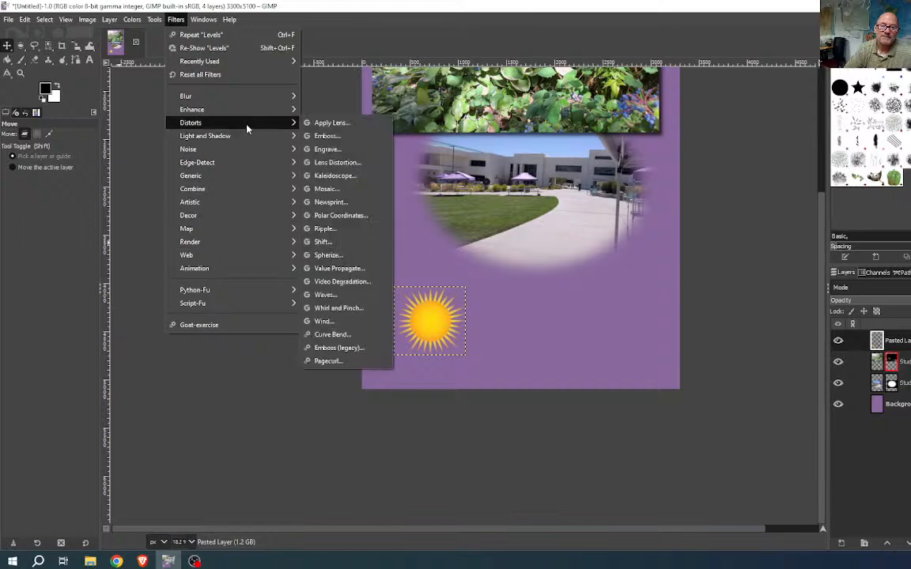
- Emboss the sun at azimuth 30, elevation 45 and a reduced depth of 6
left_click(335, 139)
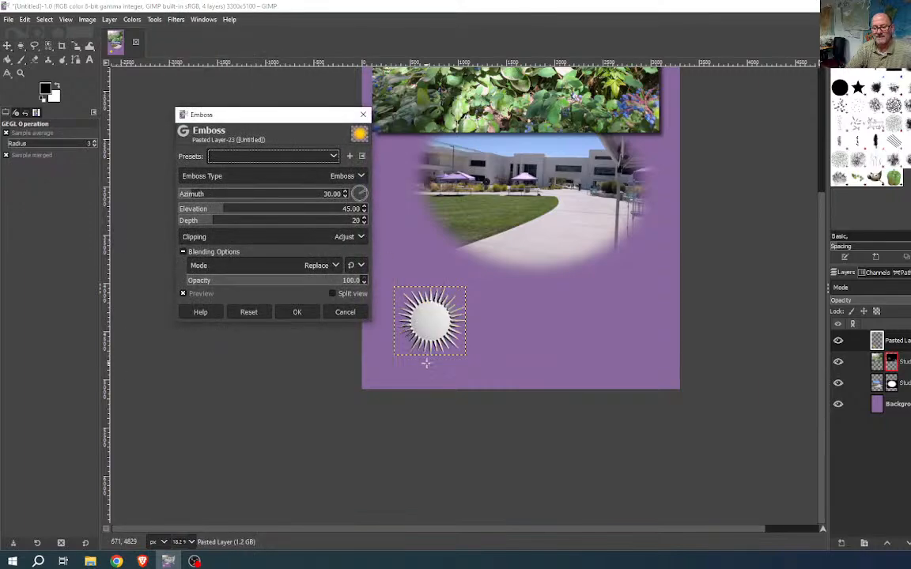
scroll(431, 322, "up", 2)
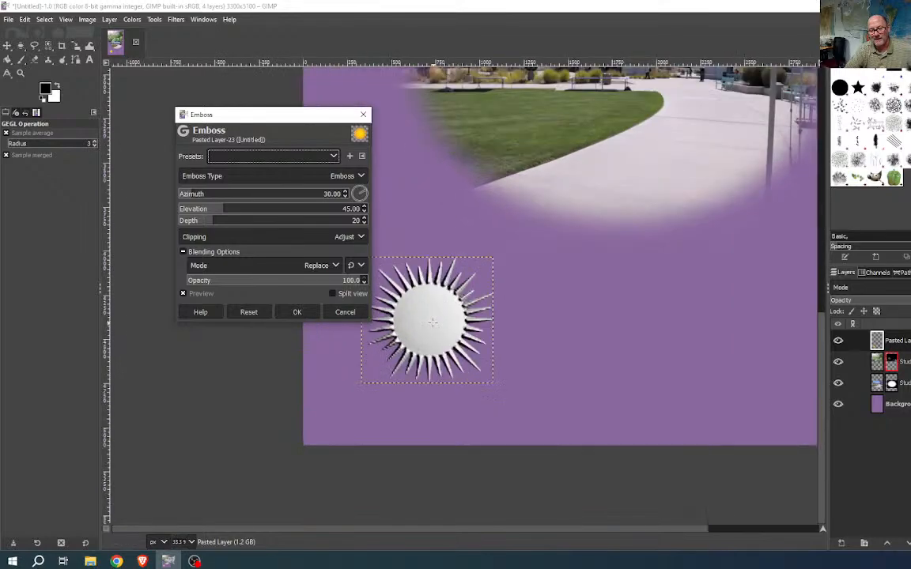
scroll(431, 322, "up", 3)
left_click_drag(446, 338, 609, 286)
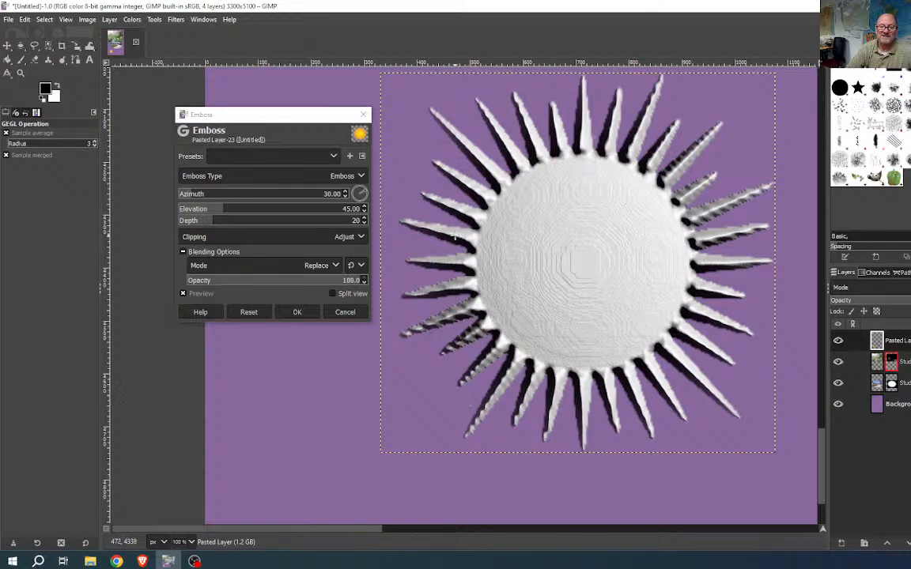
left_click_drag(210, 227, 187, 228)
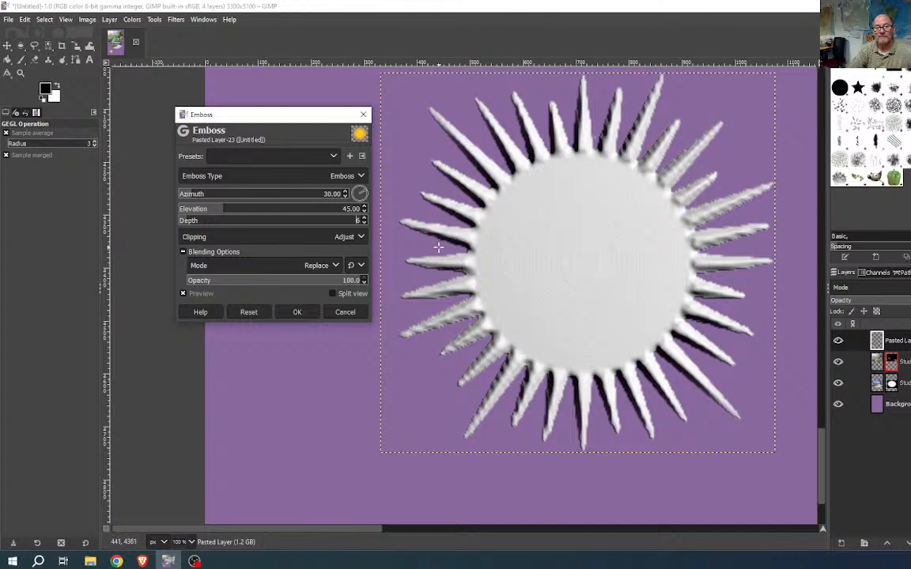
left_click(298, 312)
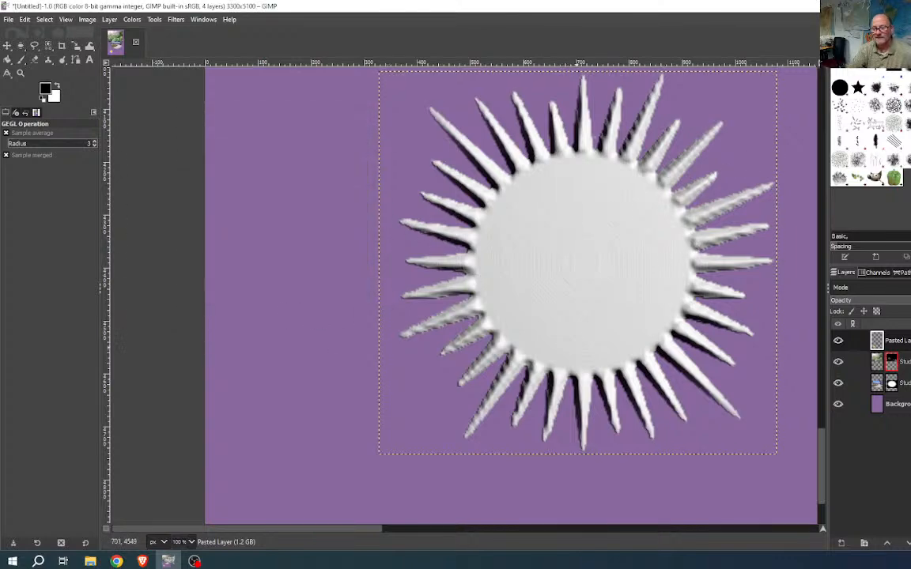
scroll(567, 342, "down", 5)
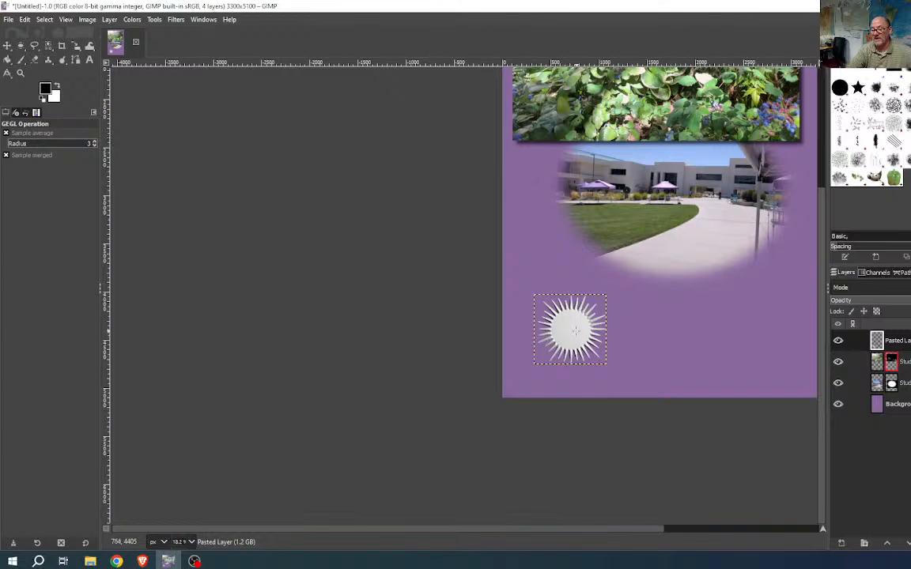
- Undo the emboss, duplicate the sun layer, and name the two layers 'sun' and 'embossedSun'
key("ctrl+z")
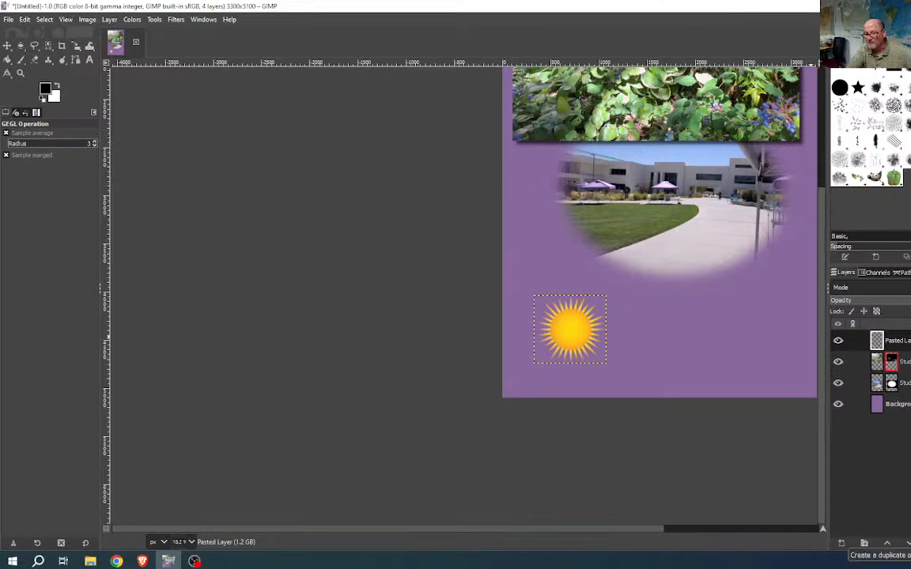
left_click(864, 543)
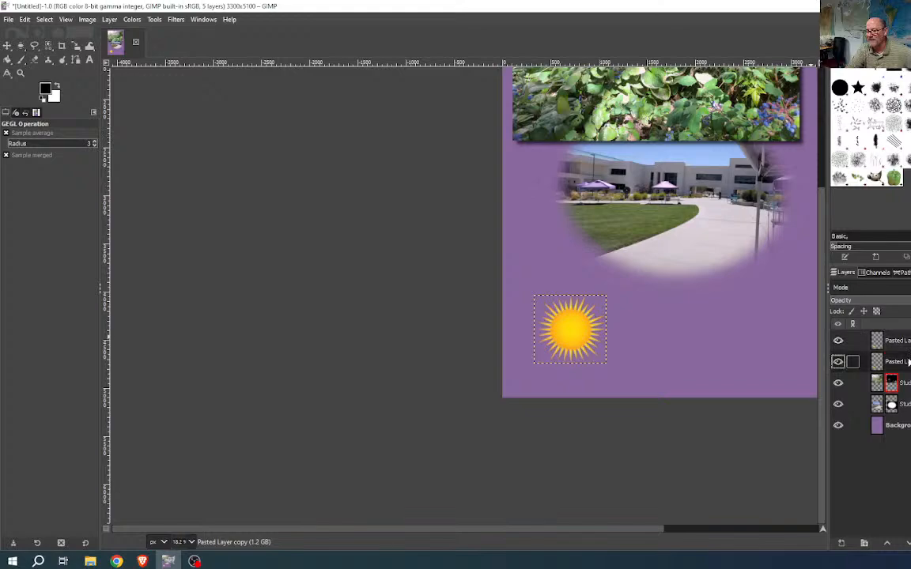
left_click(900, 361)
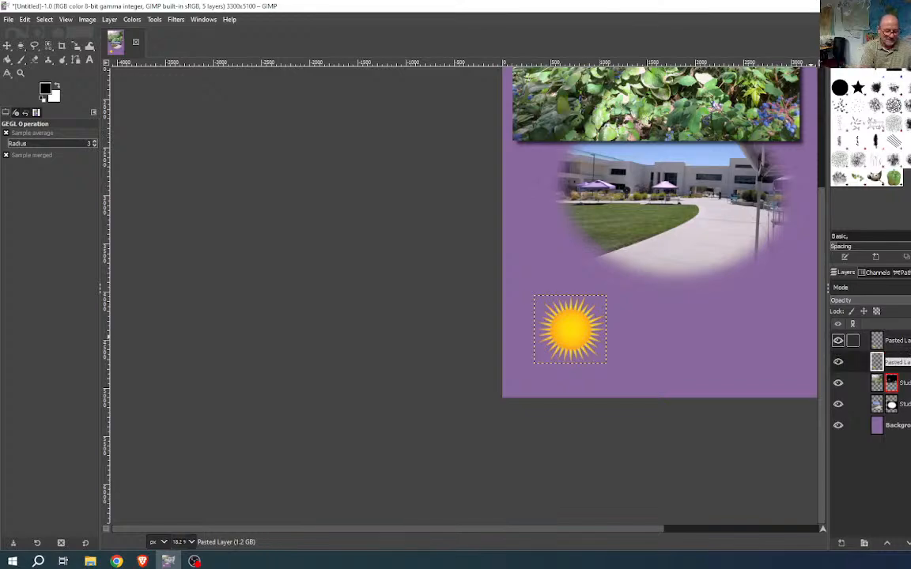
type("sun")
key("Return")
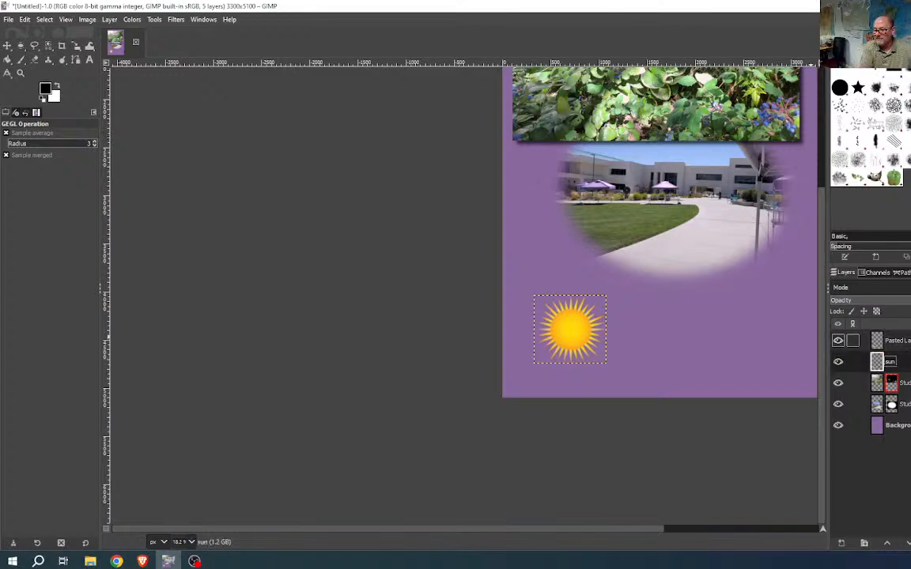
double_click(900, 341)
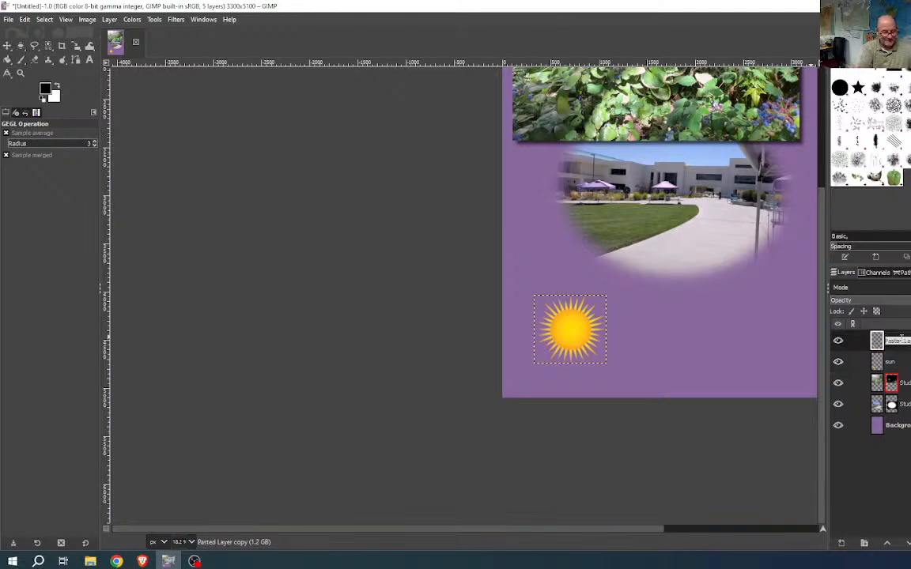
type("embossed")
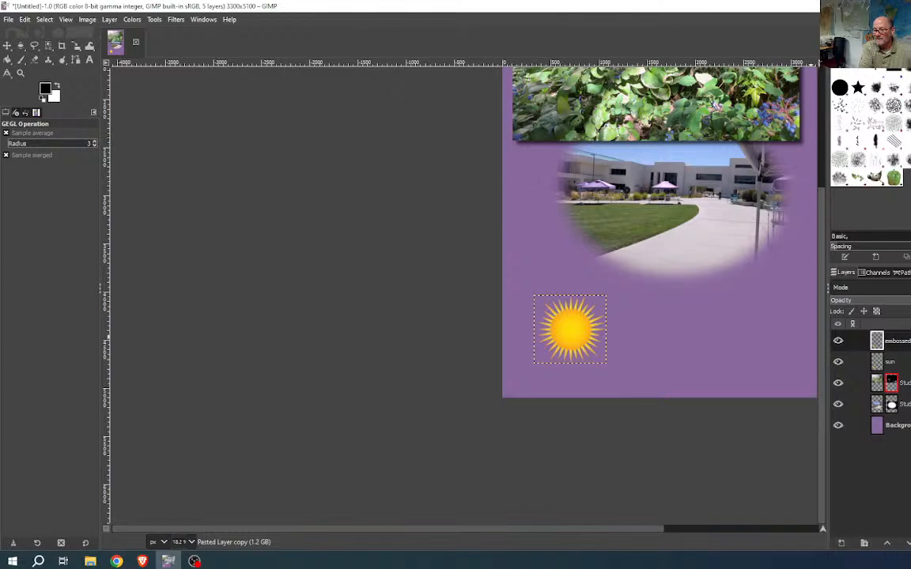
key("Return")
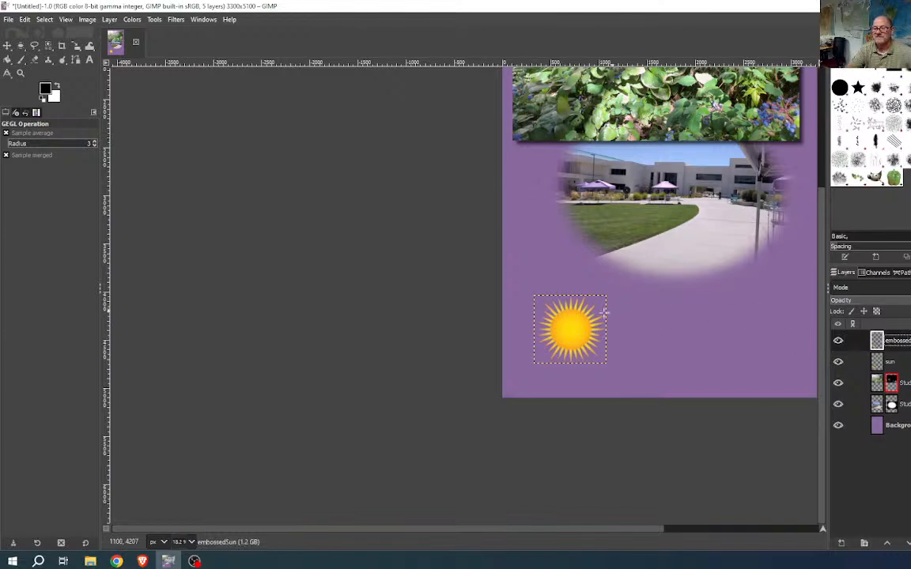
- Reapply the recently used Emboss filter to the embossedSun layer
left_click(174, 21)
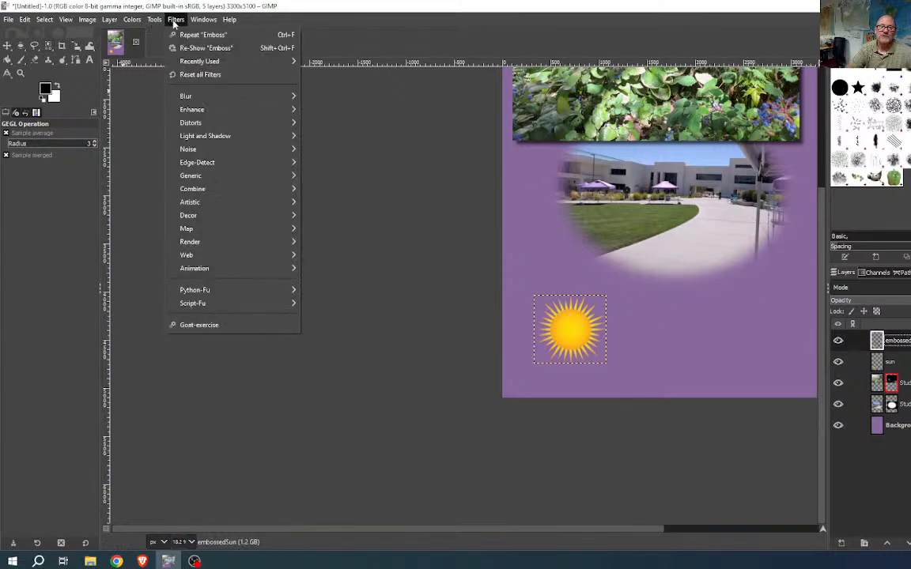
mouse_move(208, 61)
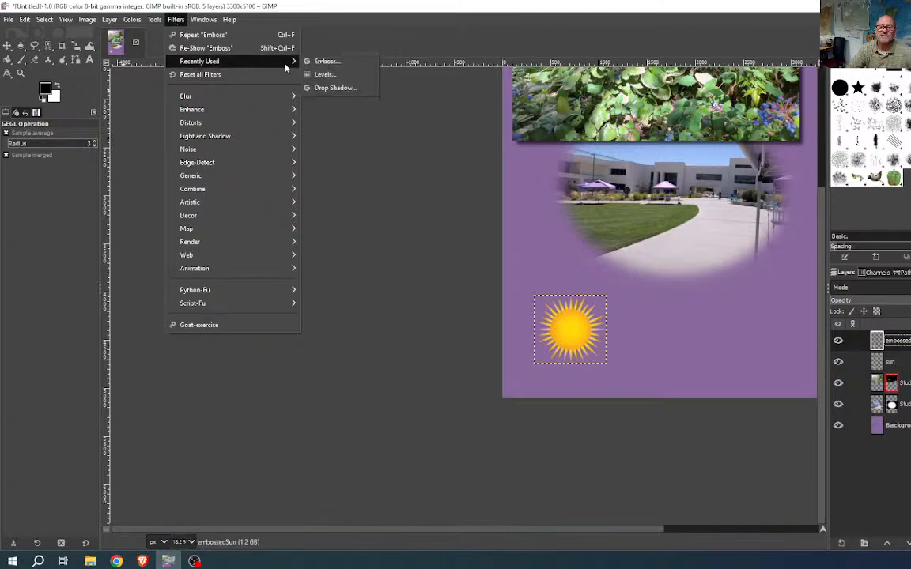
left_click(324, 61)
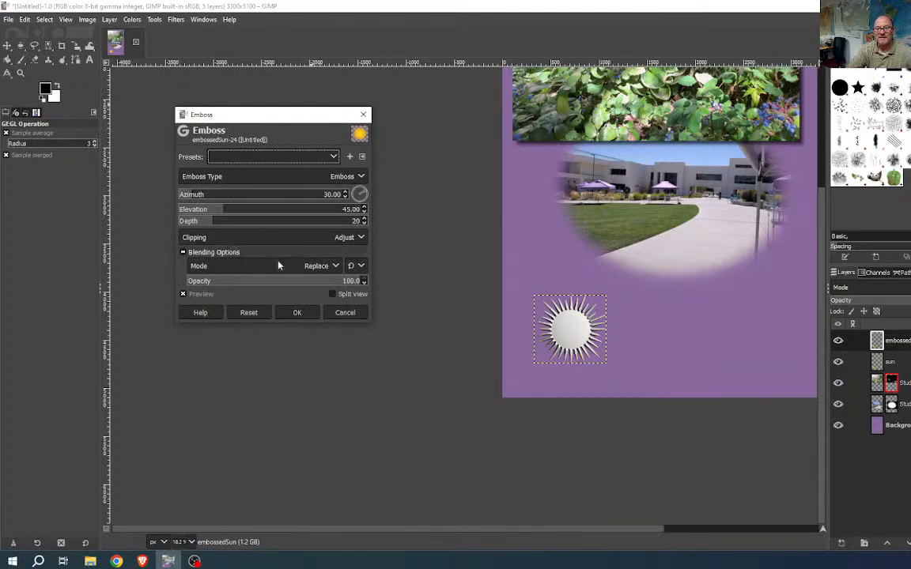
left_click(311, 312)
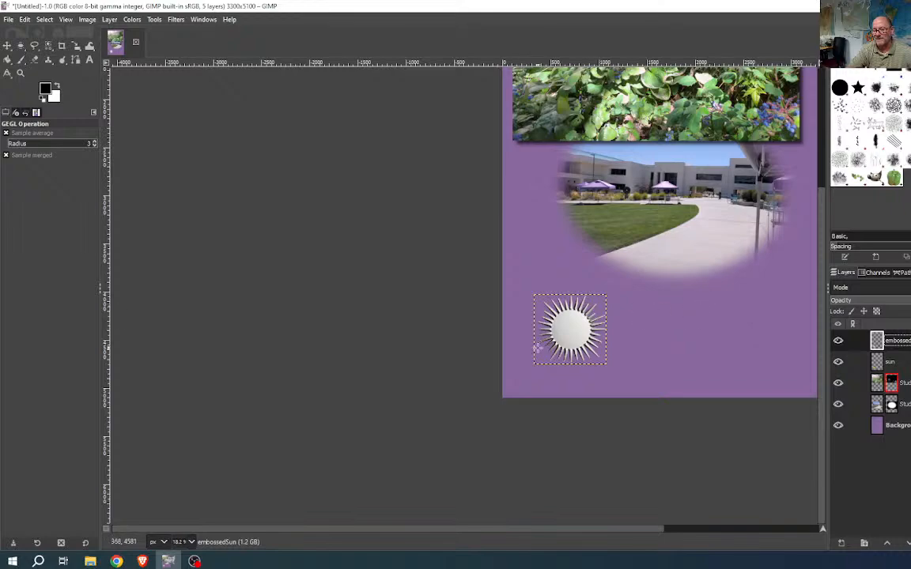
- Move the yellow sun layer above embossedSun in the layer stack
scroll(571, 332, "up", 5)
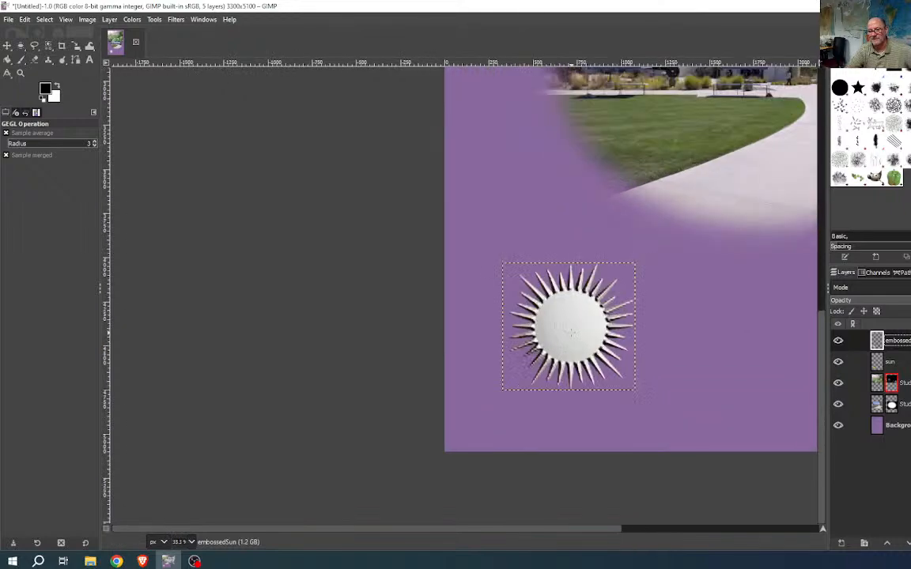
scroll(571, 332, "down", 3)
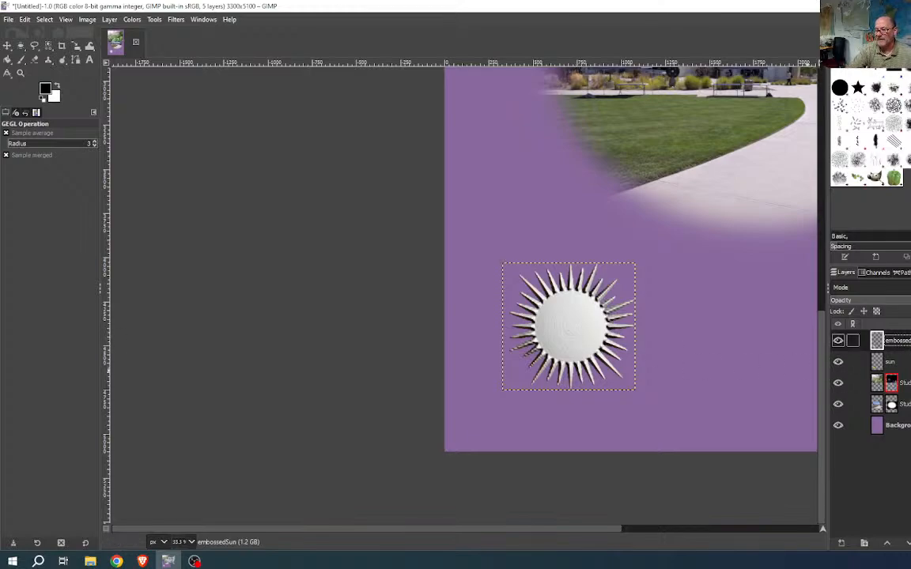
left_click(907, 362)
left_click_drag(907, 338, 901, 340)
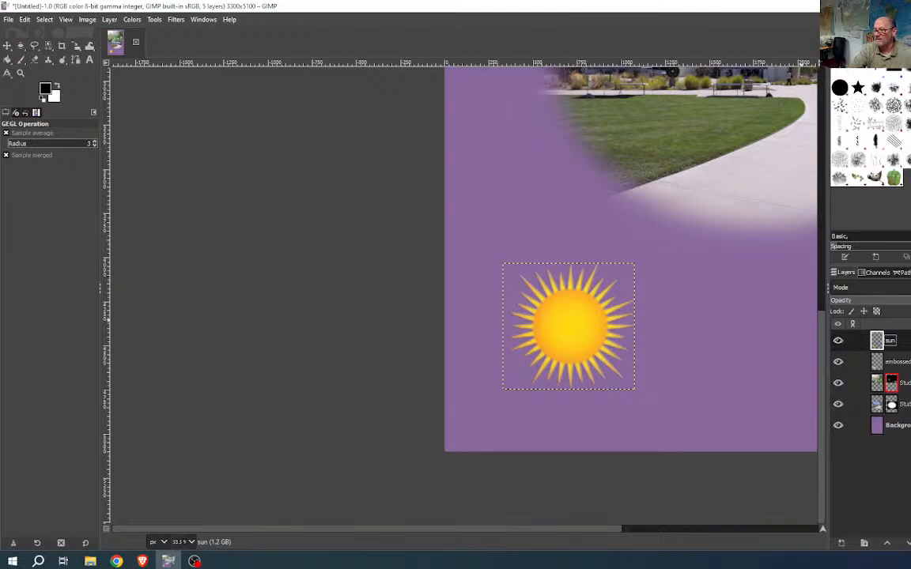
- Set the sun layer to Overlay with raised opacity, and lower embossedSun's opacity for faint relief
left_click(869, 288)
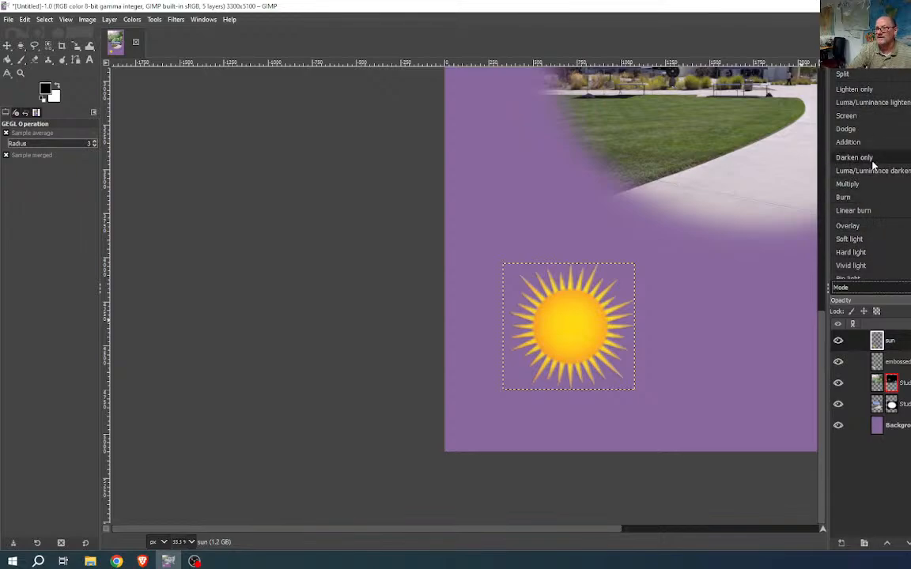
left_click(865, 227)
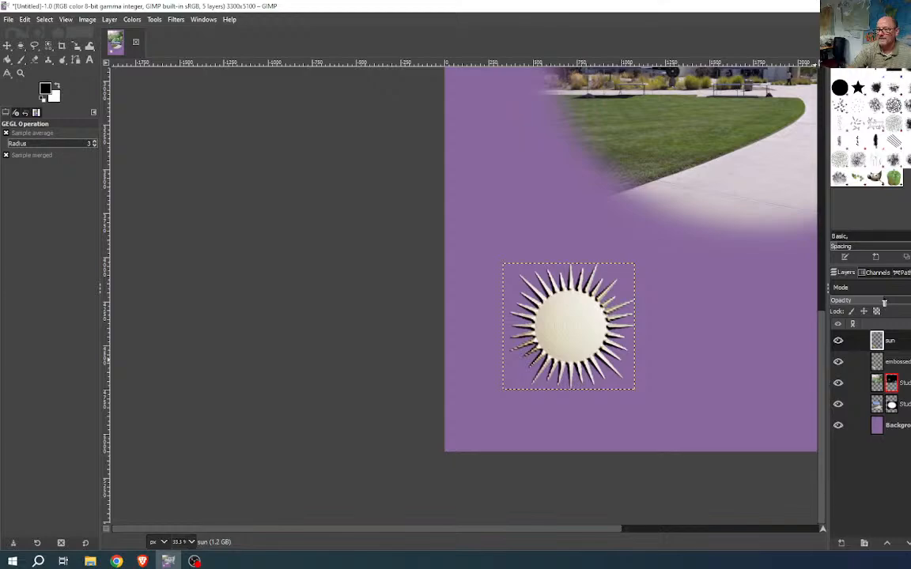
left_click_drag(884, 303, 910, 303)
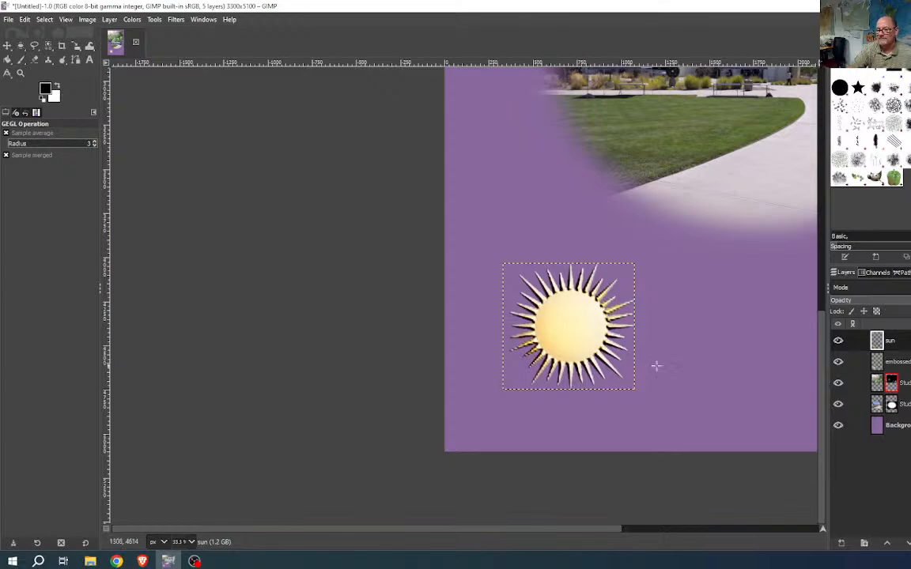
left_click(902, 361)
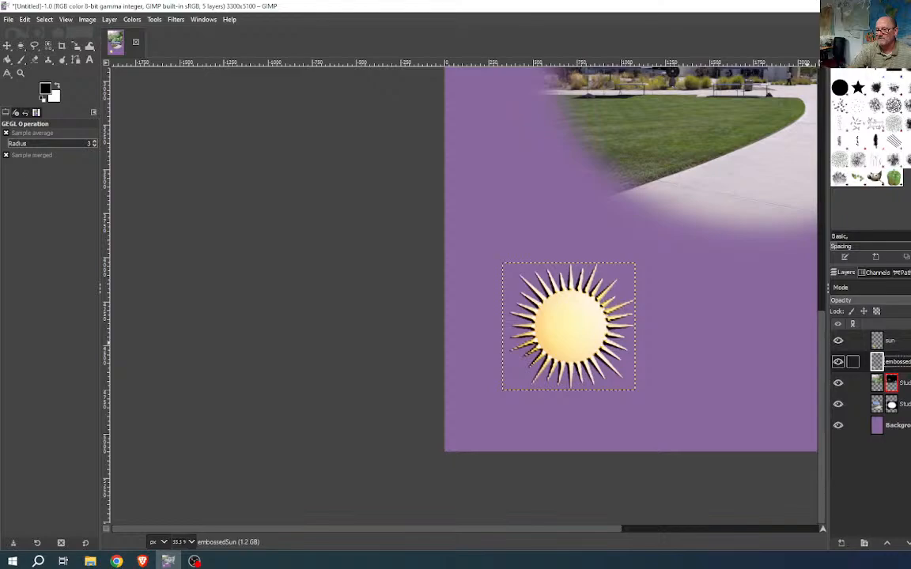
left_click_drag(910, 304, 871, 307)
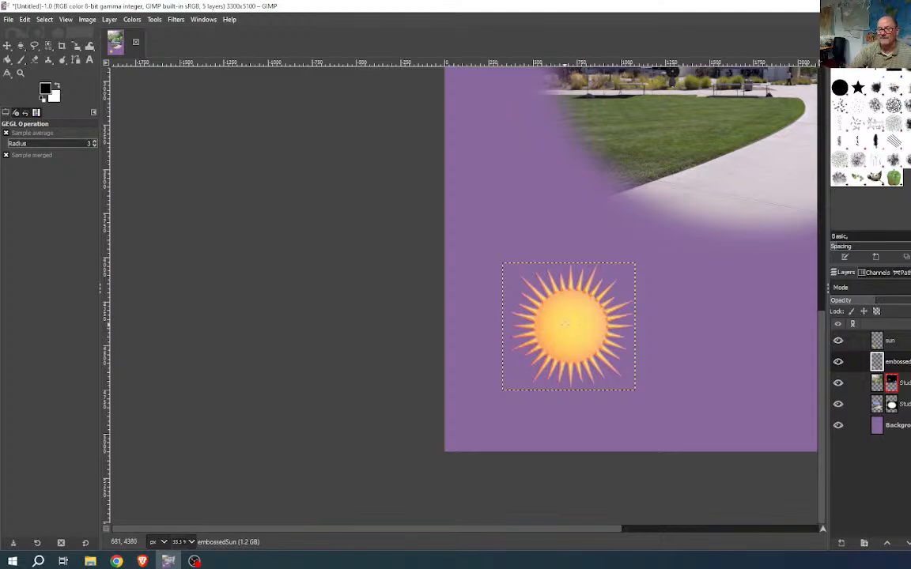
- Make the sun layer active and hide both Stud… photo layers and the purple Background layer
scroll(563, 324, "up", 4)
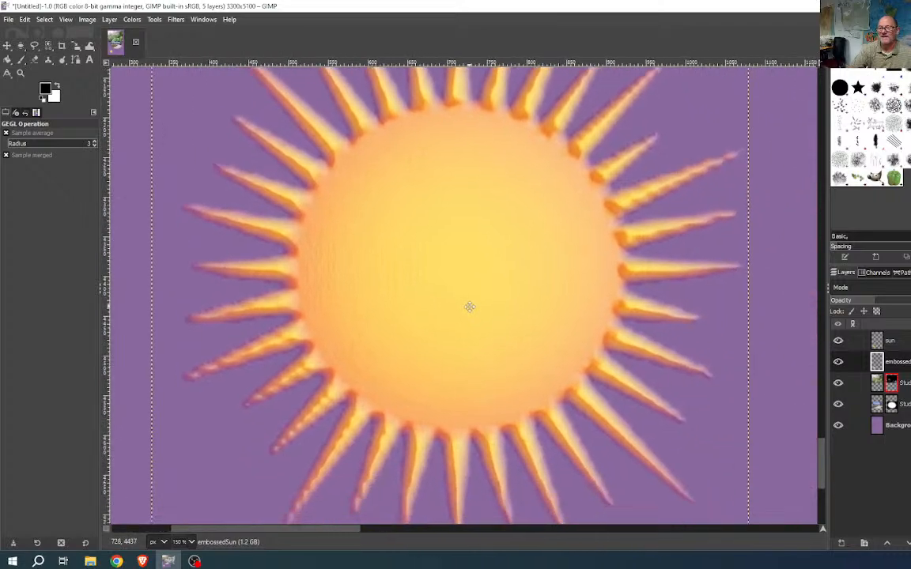
scroll(470, 307, "down", 3)
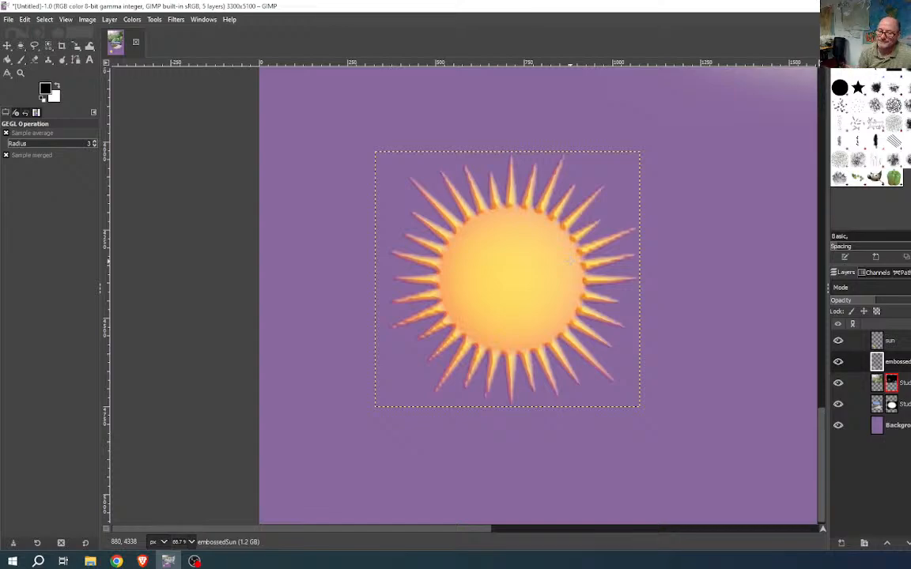
double_click(894, 341)
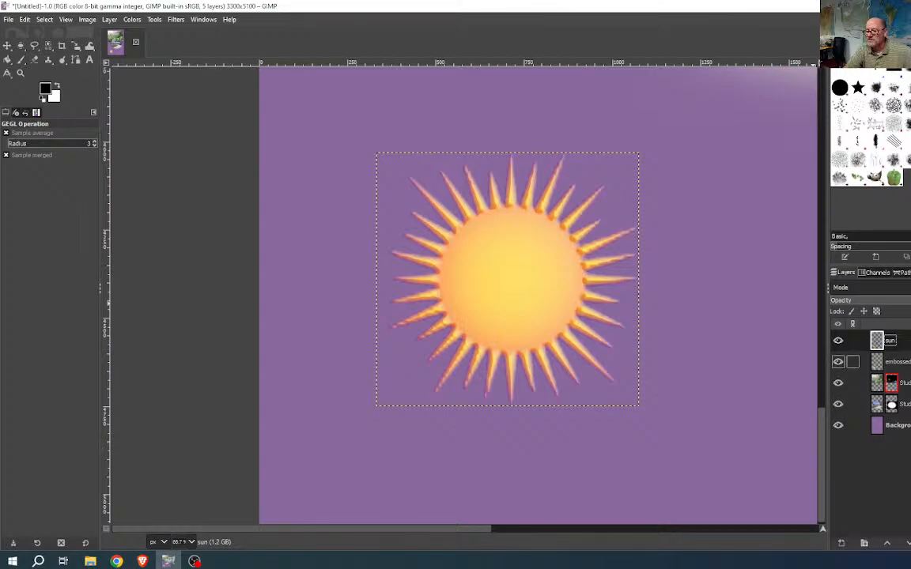
left_click(897, 361)
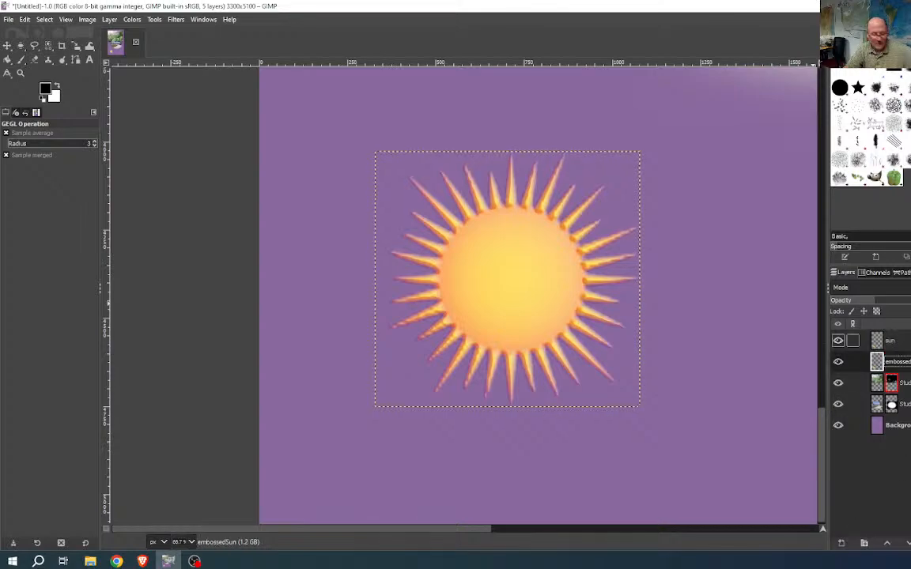
left_click(890, 341)
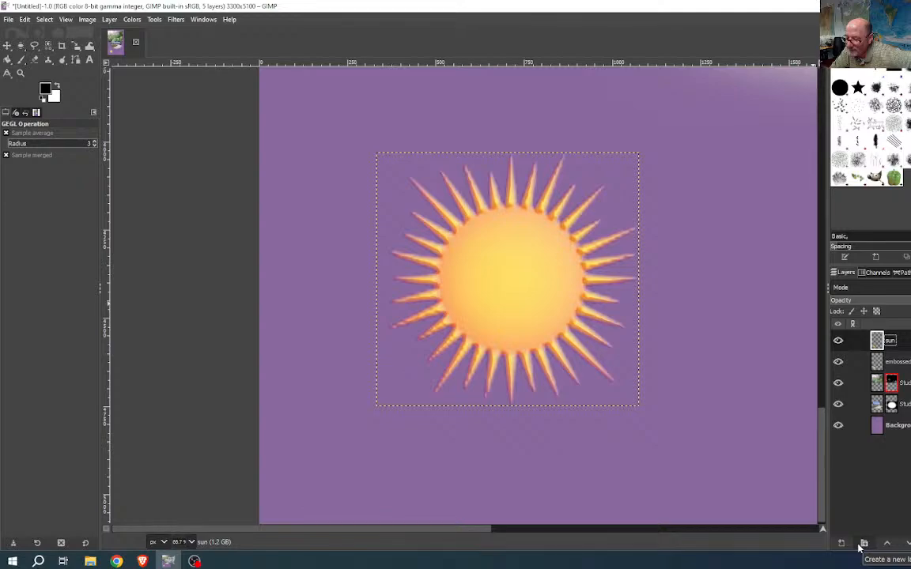
right_click(882, 342)
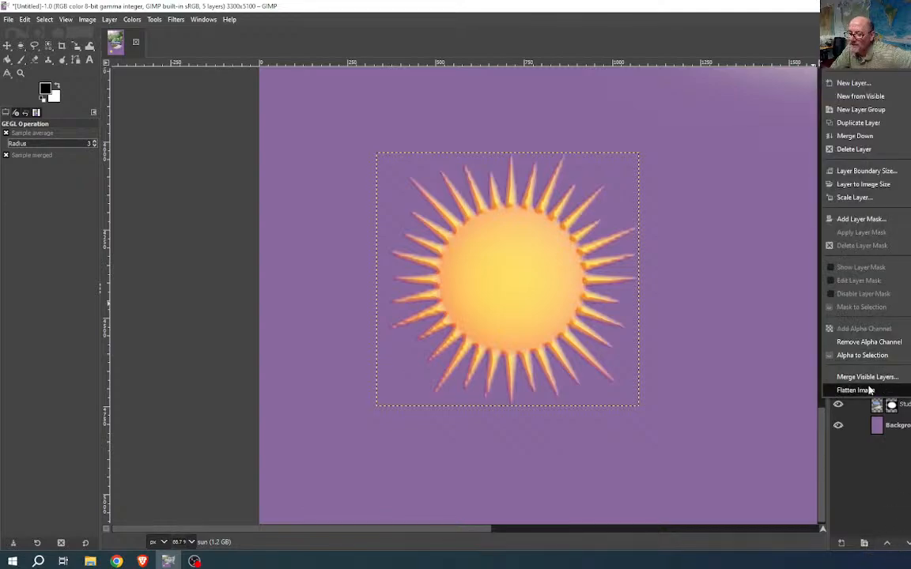
left_click(910, 362)
left_click(838, 382)
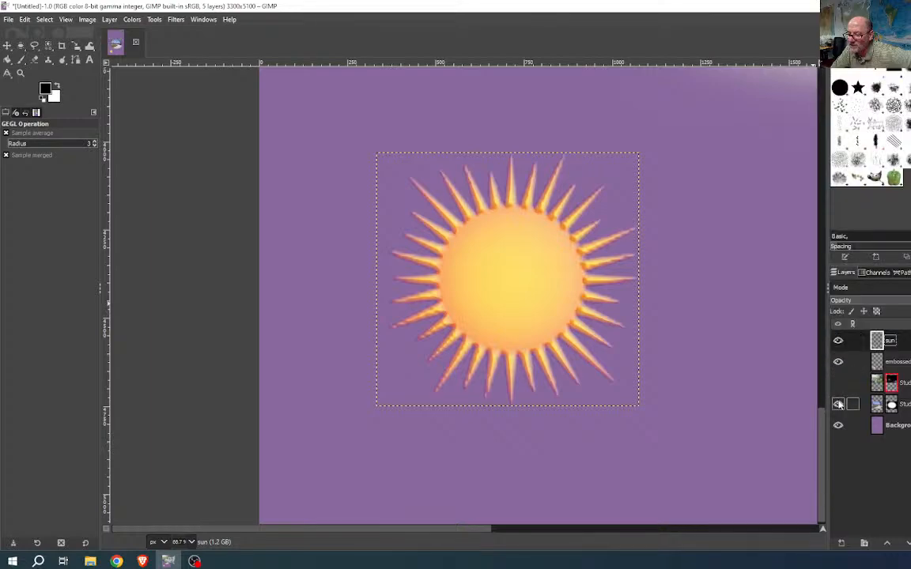
left_click(838, 404)
left_click(839, 426)
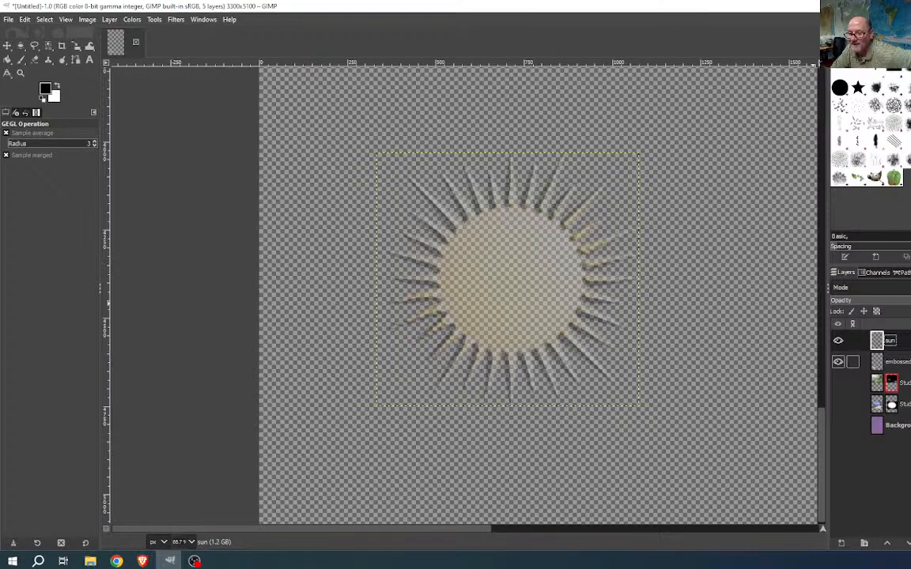
- Merge the visible sun layers into one, then show the masked photo and purple background again
right_click(852, 340)
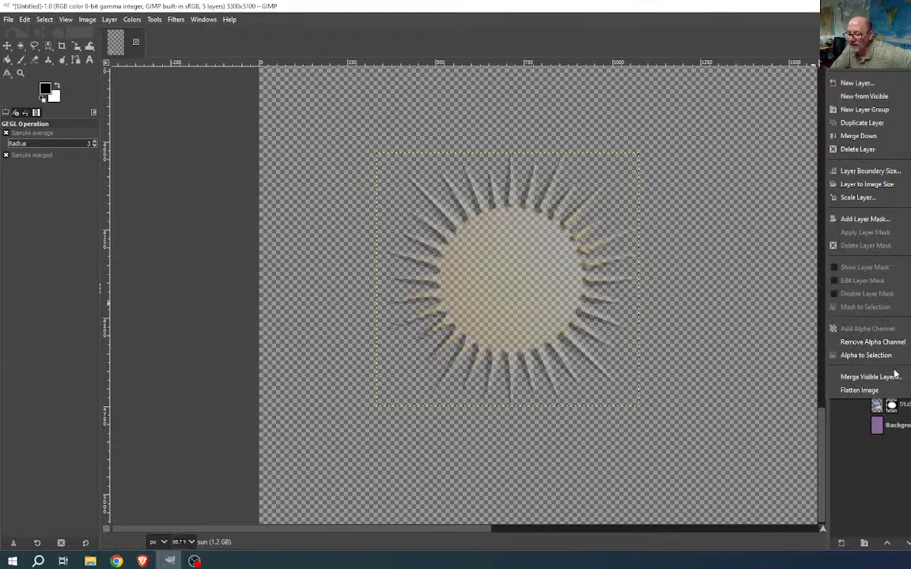
left_click(869, 378)
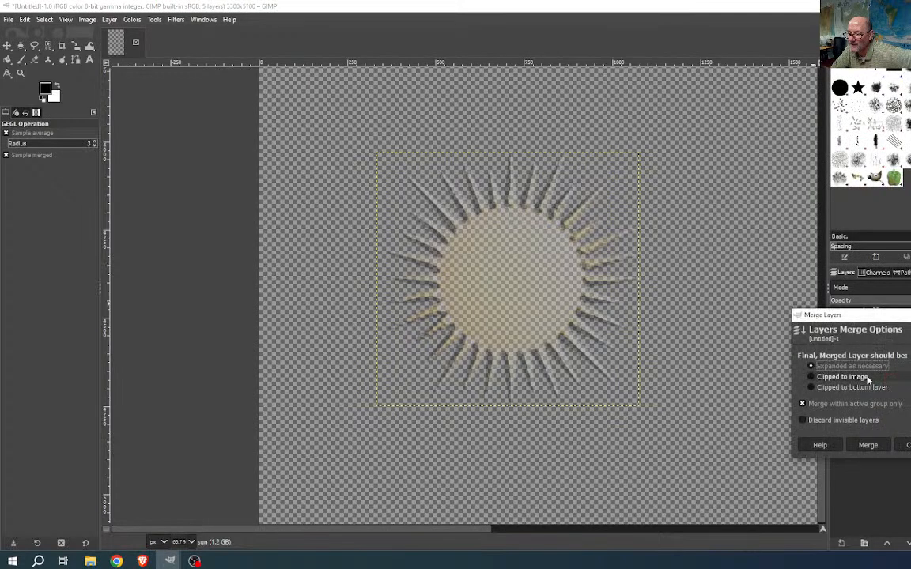
left_click(869, 446)
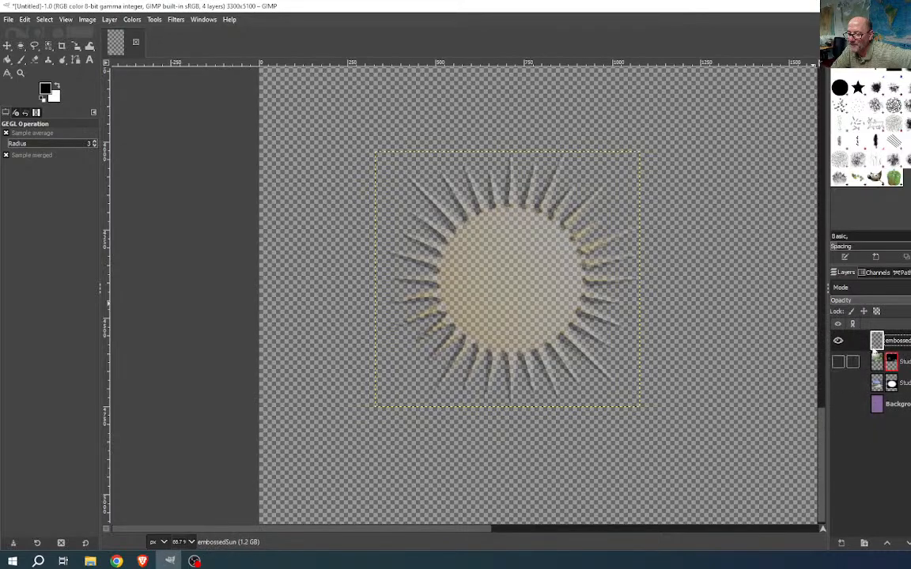
left_click(838, 363)
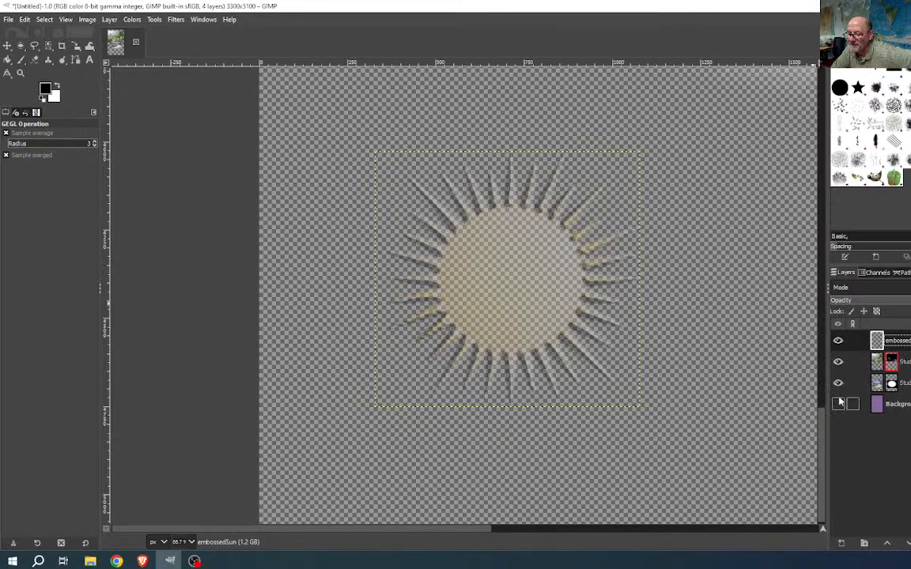
left_click(838, 404)
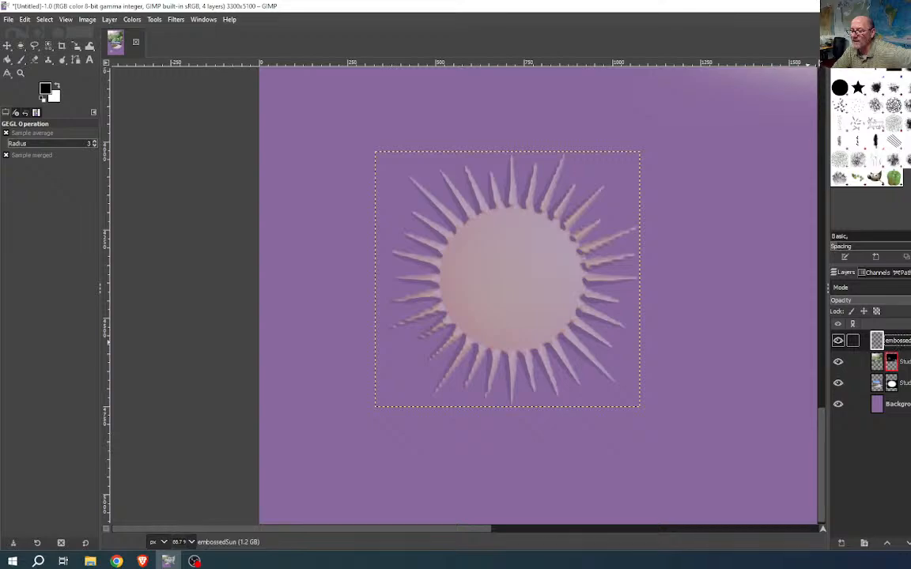
- Toggle the purple background and both photo layers off and on to compare the composition
left_click(838, 404)
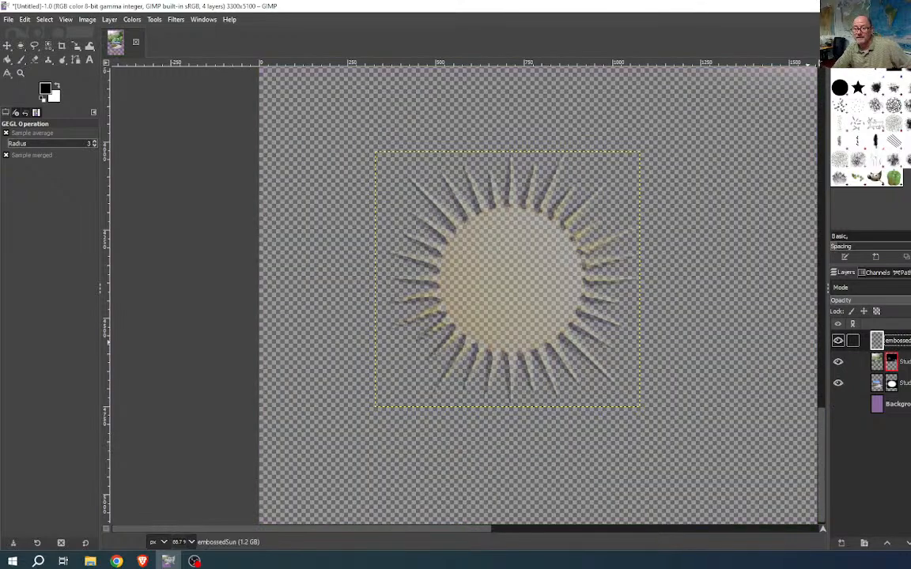
left_click(838, 383)
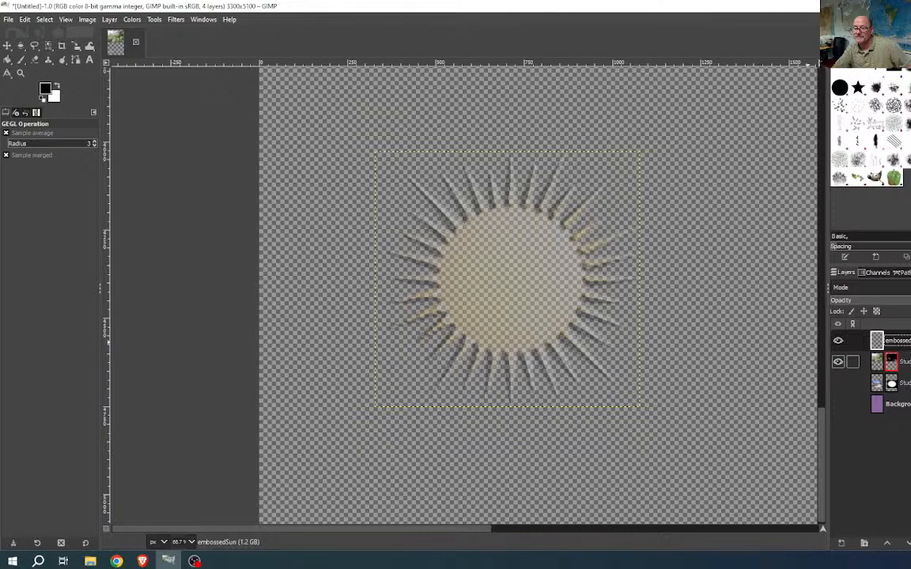
left_click(838, 361)
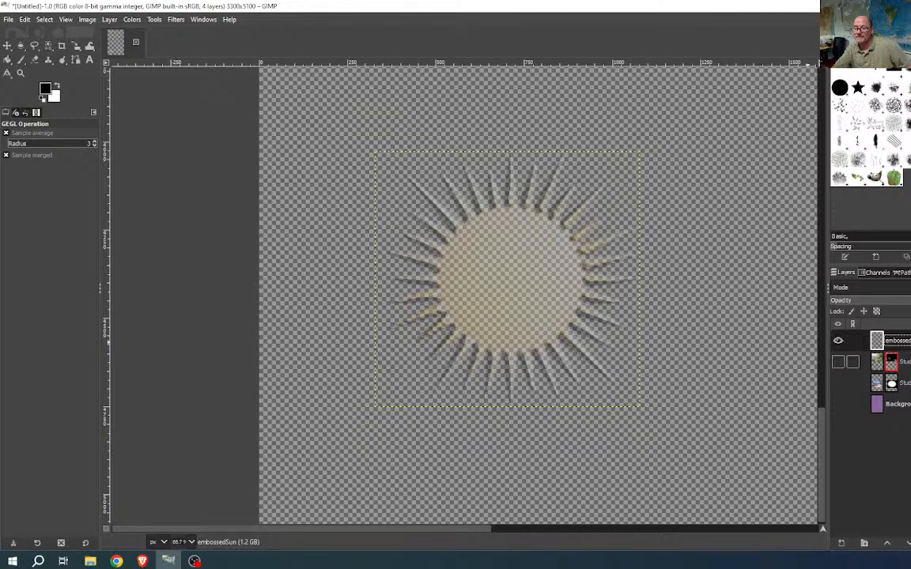
left_click(838, 361)
left_click(838, 382)
left_click(838, 404)
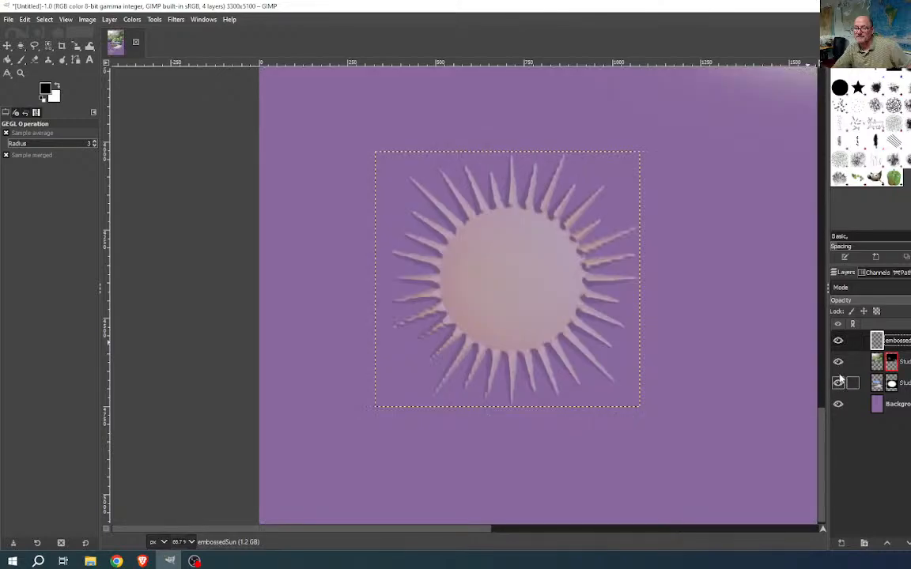
left_click(838, 404)
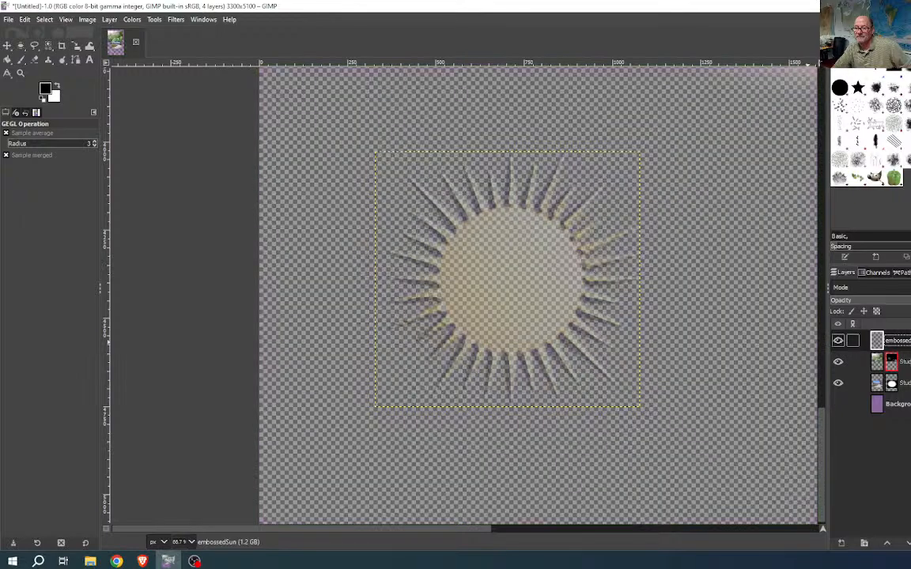
left_click(838, 383)
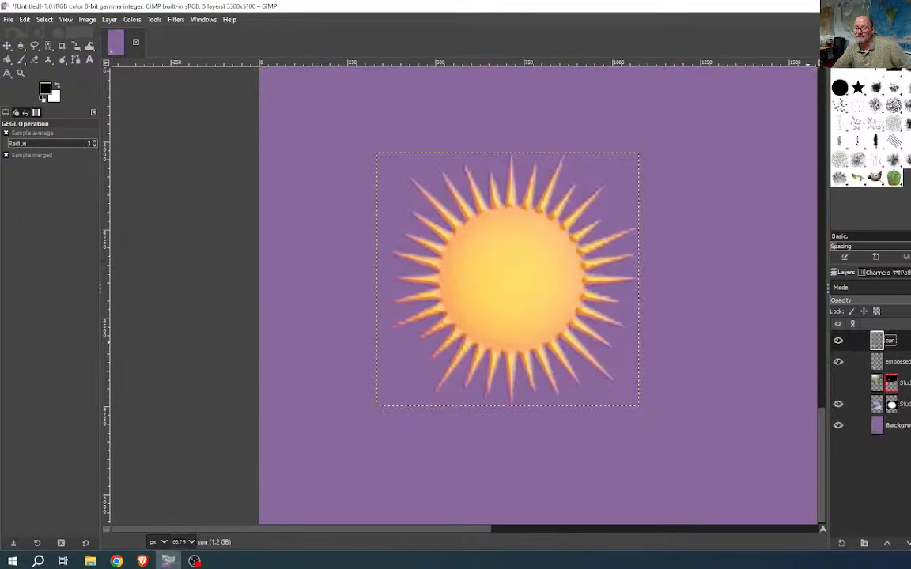
left_click(838, 382)
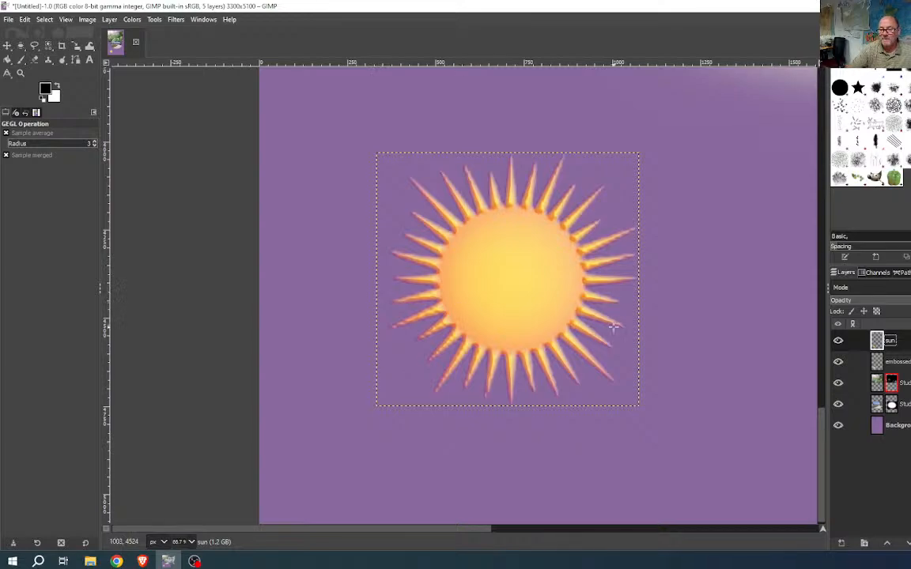
- Zoom out to 12.5% with the whole poster in view, and select the Text tool
scroll(614, 326, "down", 5)
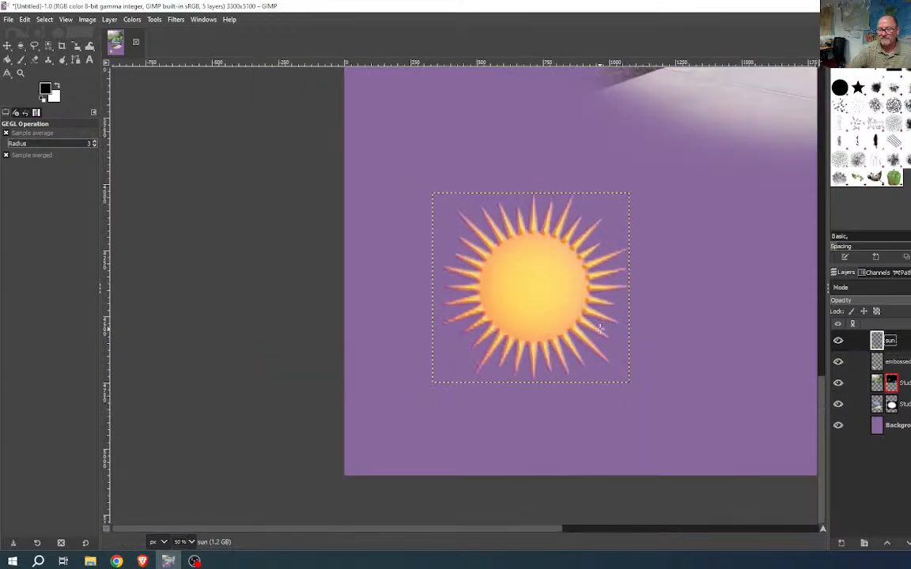
left_click_drag(628, 327, 355, 401)
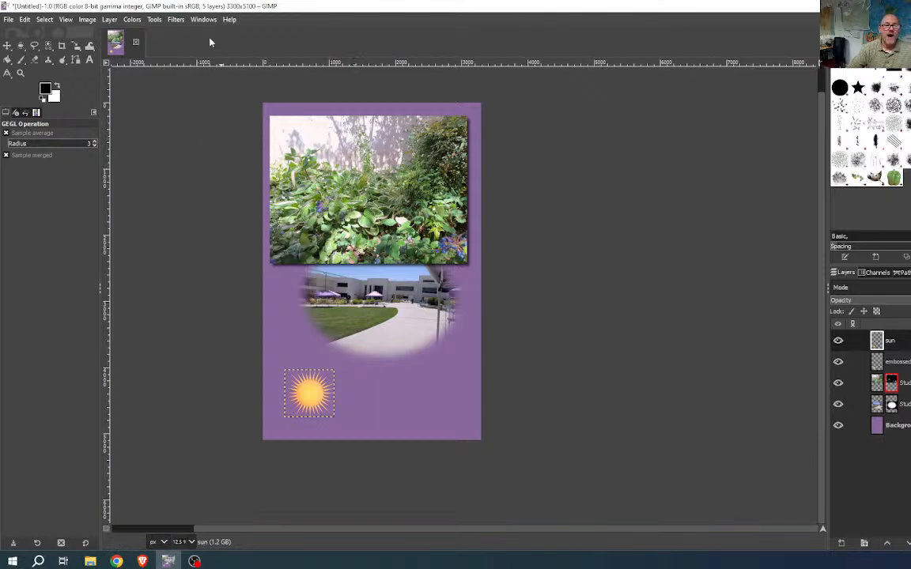
left_click(90, 61)
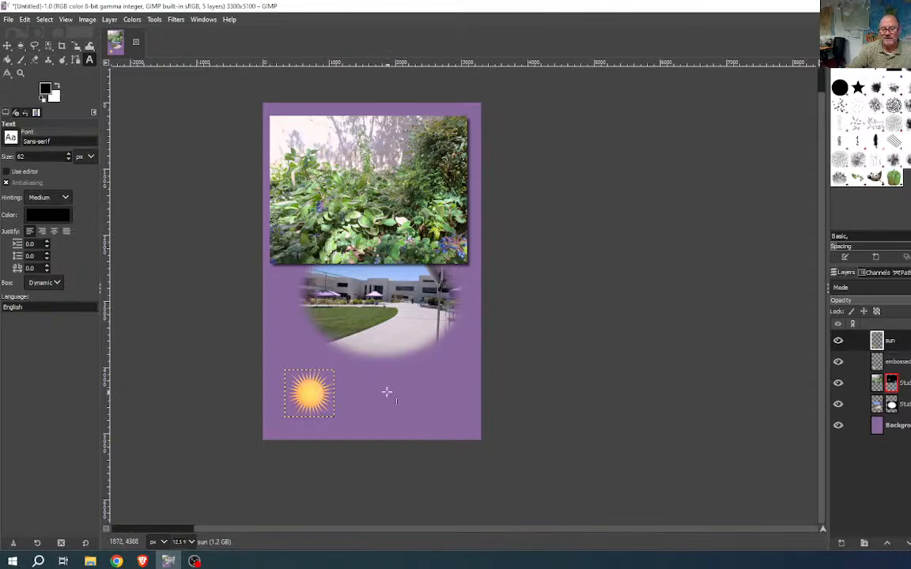
- Draw a text box beside the sun and type the title 'SJC Campus Pics'
left_click_drag(361, 380, 470, 427)
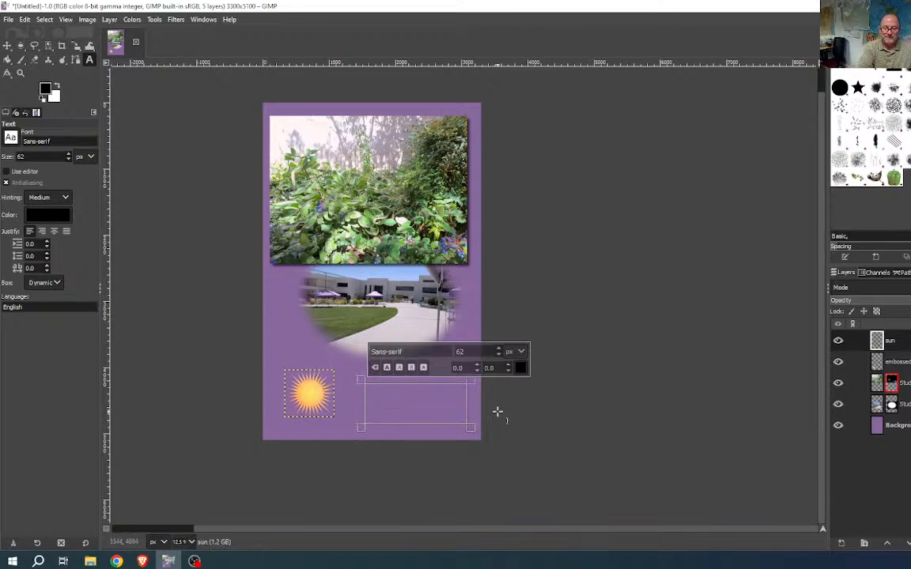
type("s")
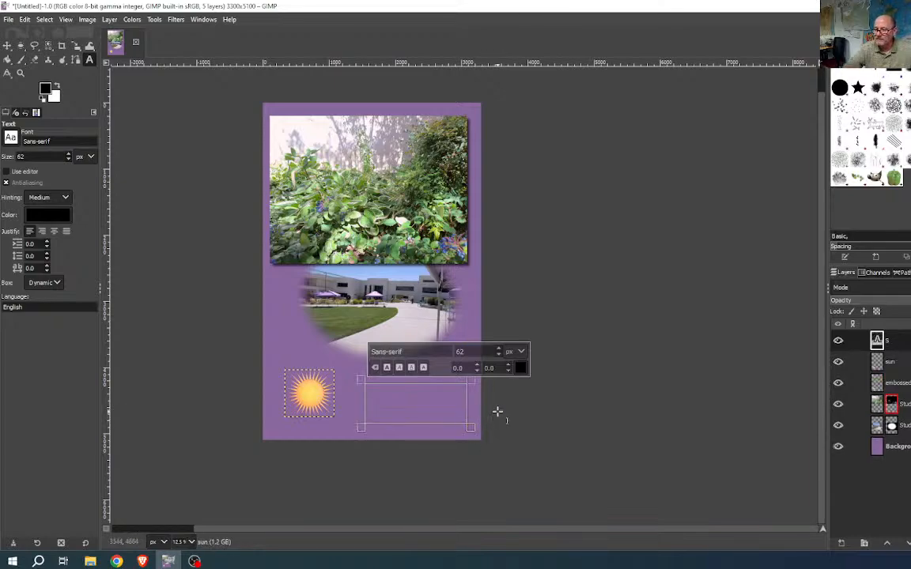
type("JC")
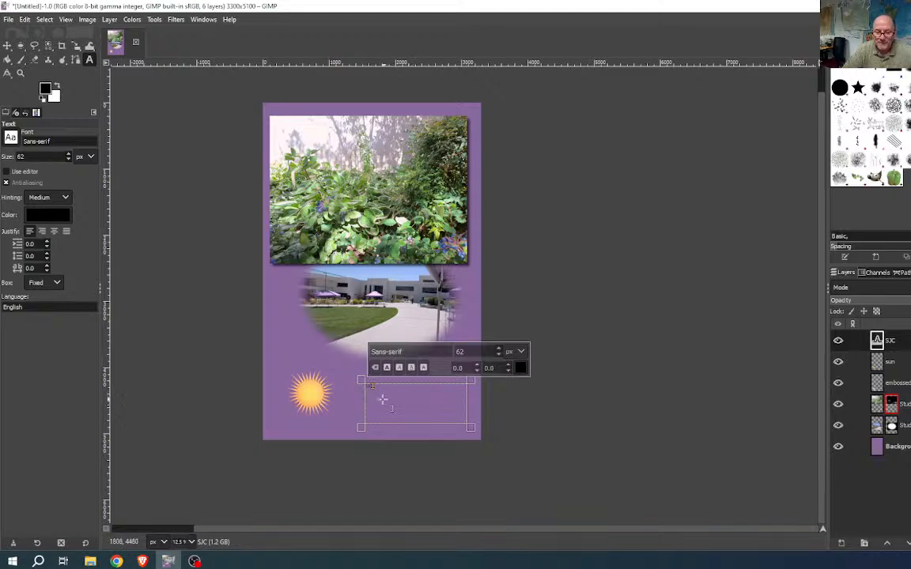
scroll(382, 391, "up", 5)
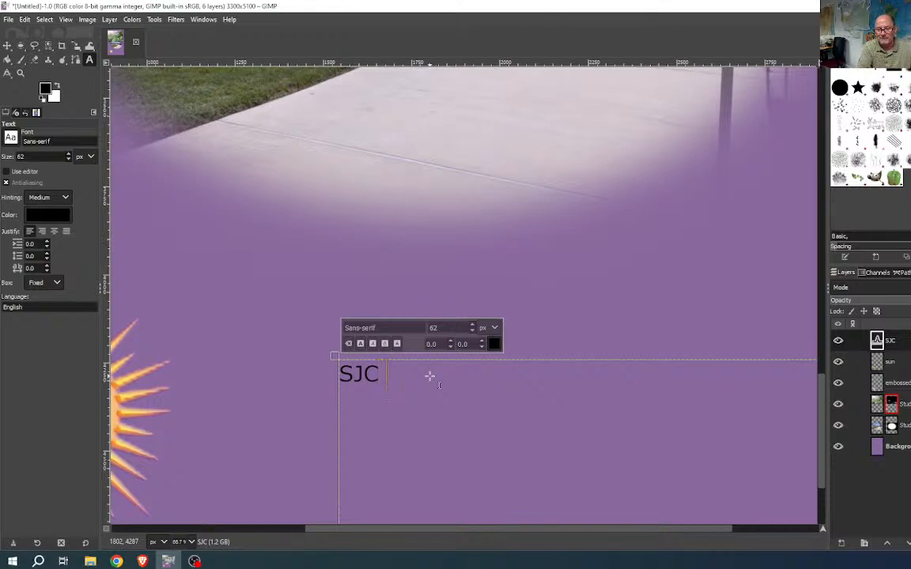
type("Campus")
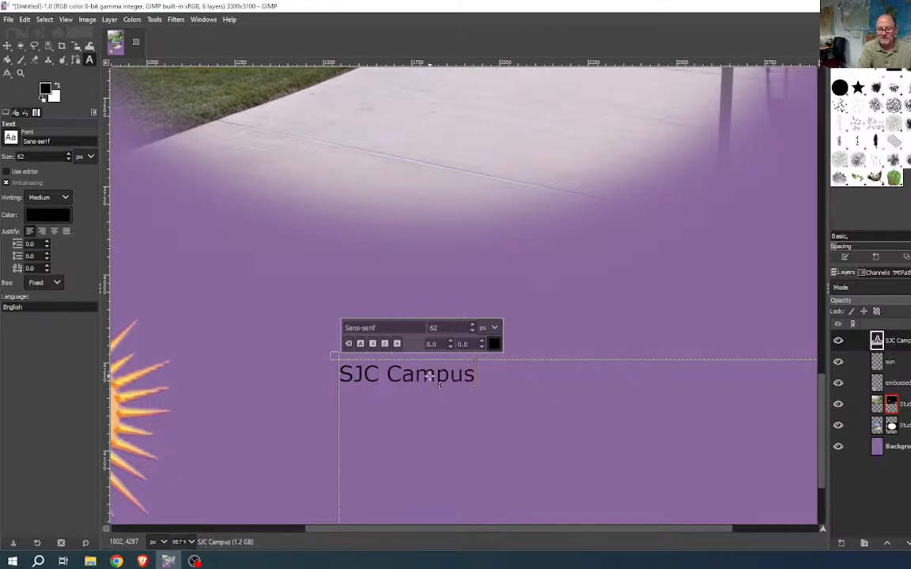
type(" Pics")
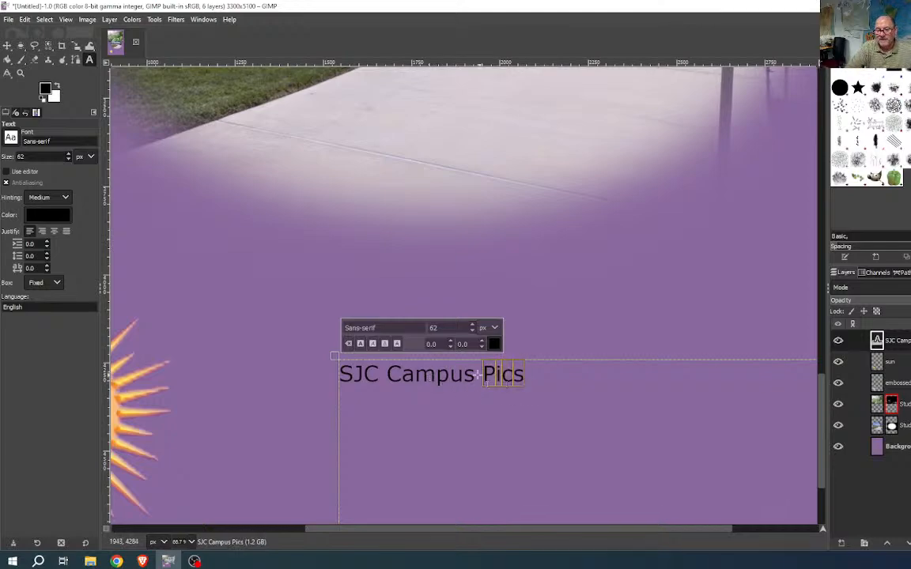
- Set the title text size to 256 px
left_click_drag(524, 375, 343, 374)
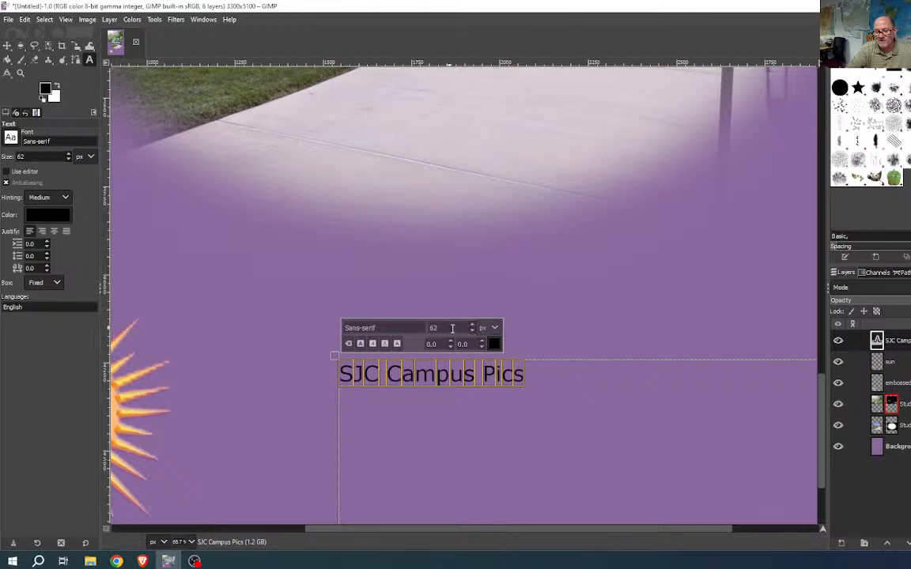
left_click_drag(451, 327, 419, 326)
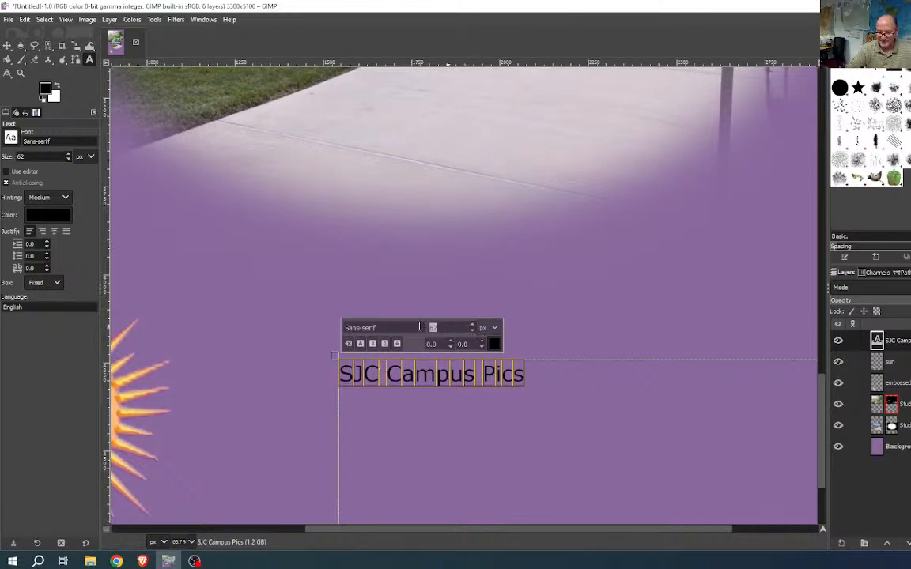
type("256")
key("Return")
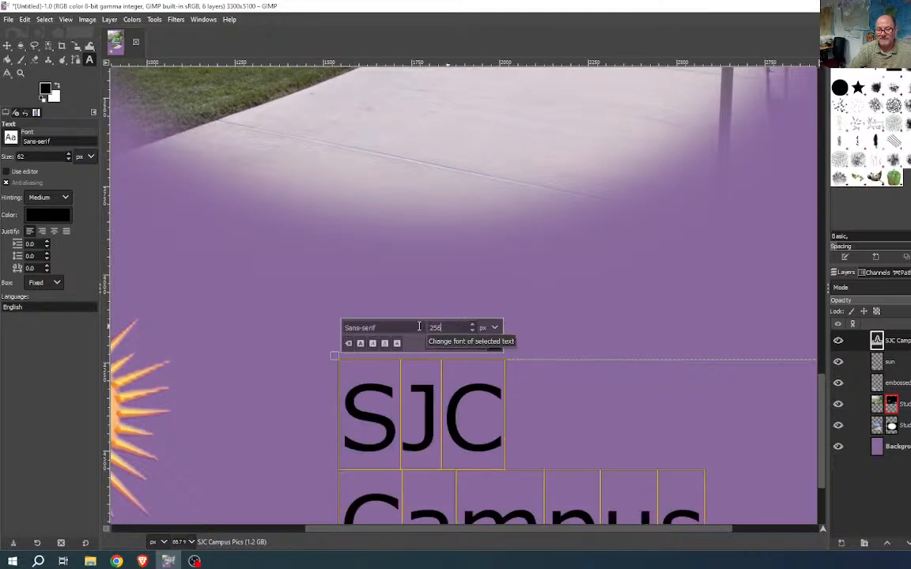
- Widen the text box so the title fits on one line, removing the stray line break
scroll(538, 381, "down", 3)
scroll(555, 378, "down", 1, "ctrl")
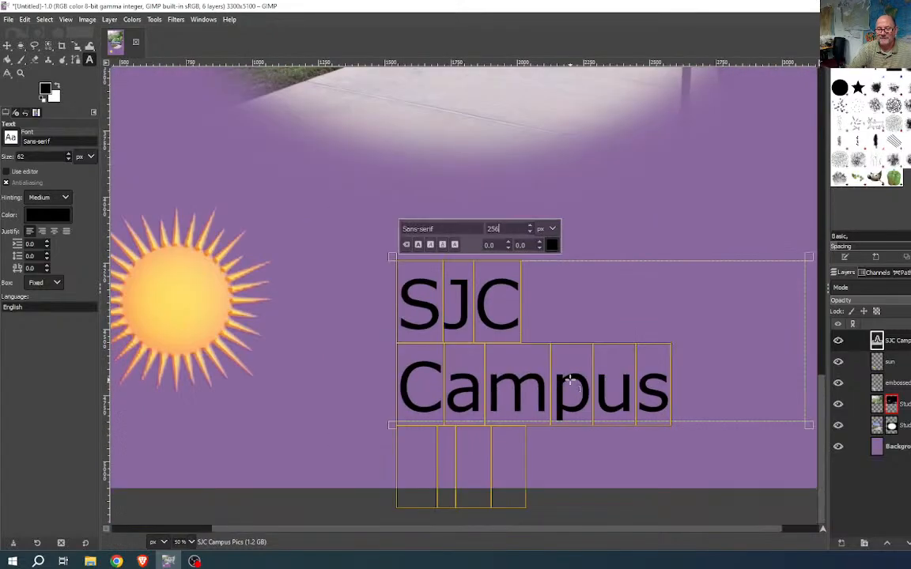
scroll(569, 382, "down", 1)
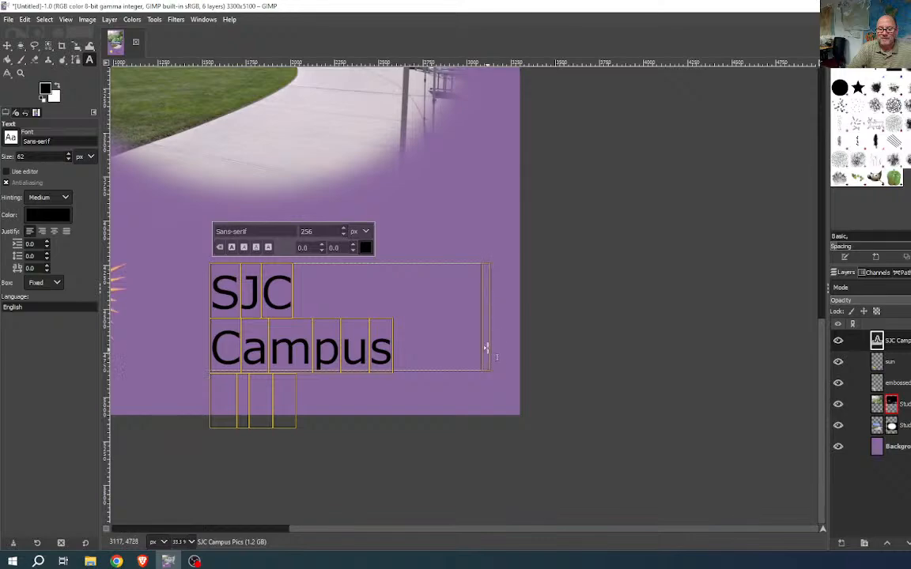
left_click_drag(486, 348, 614, 316)
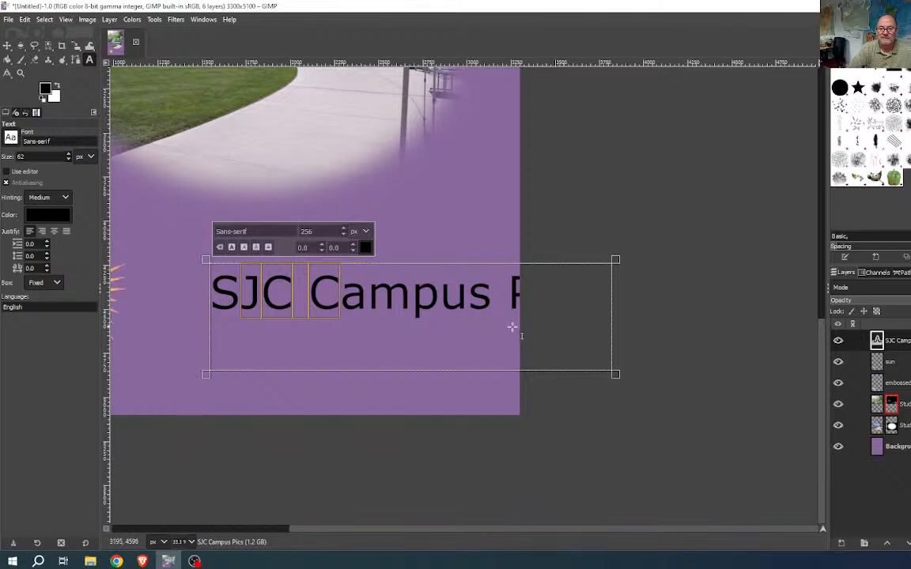
key("Return")
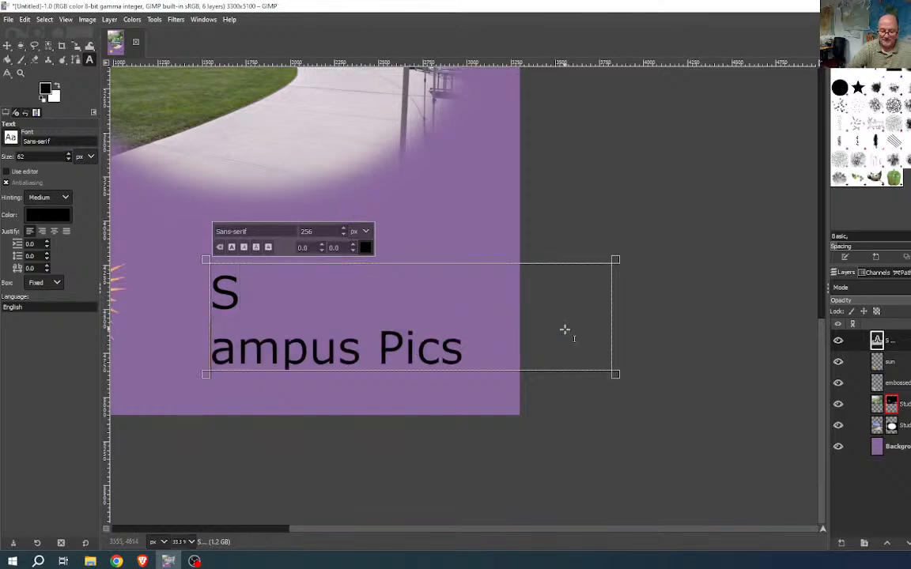
key("BackSpace")
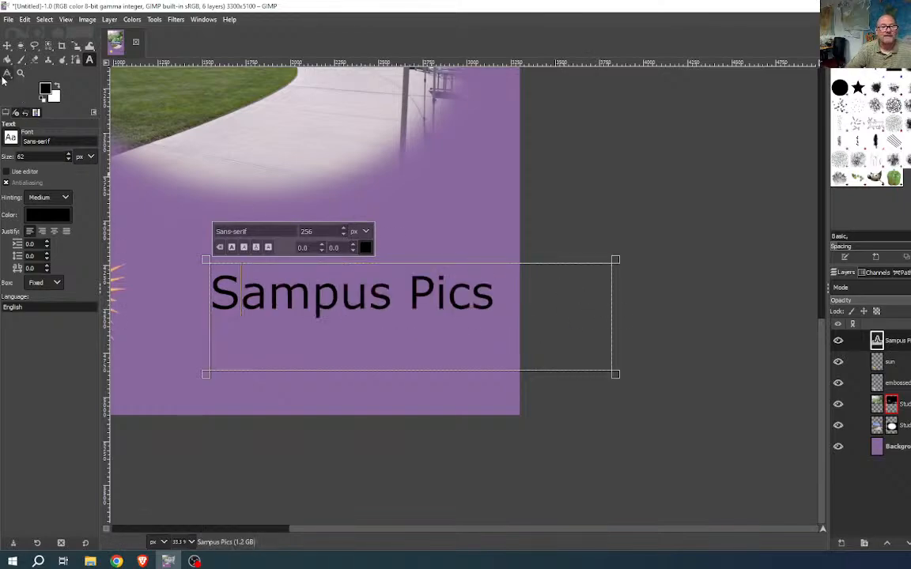
- Move the title text left beside the sun and reopen it for editing
left_click(7, 45)
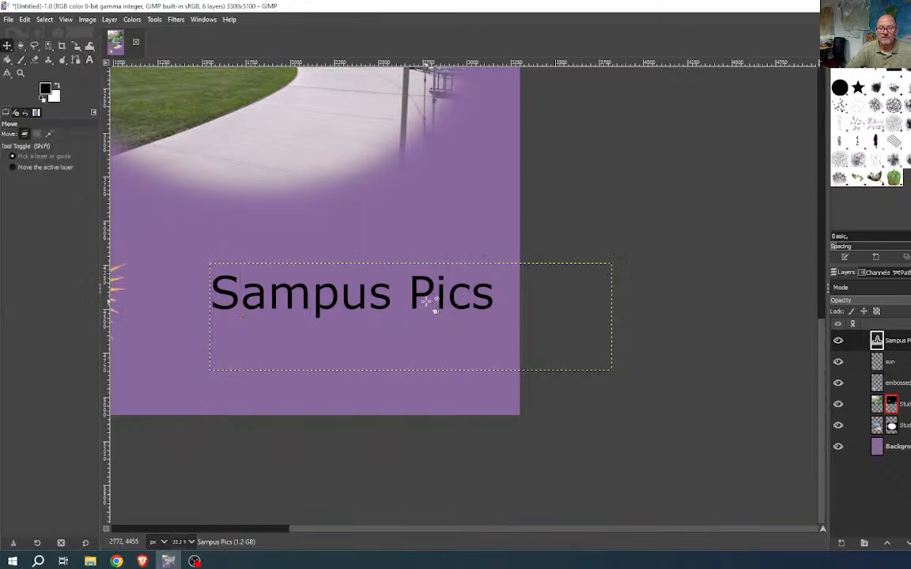
left_click_drag(417, 299, 300, 306)
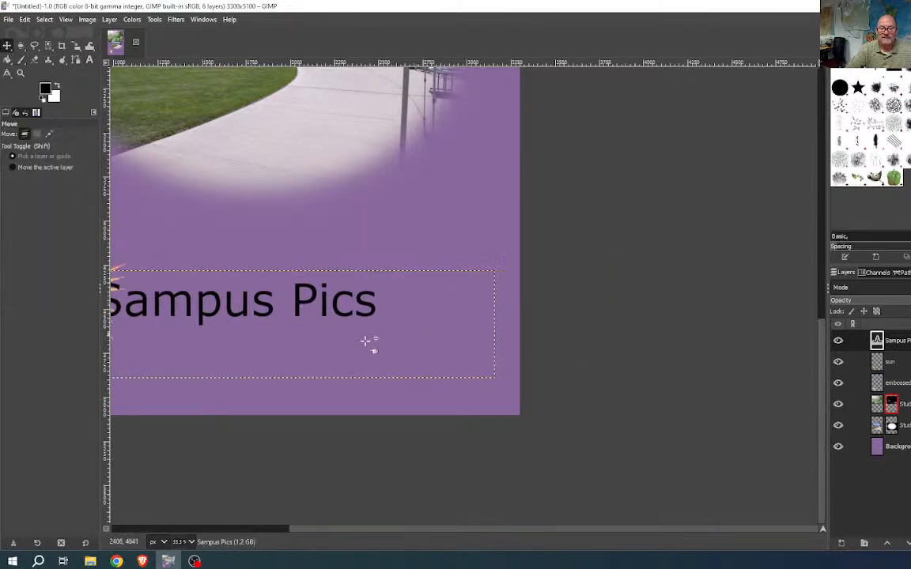
scroll(495, 356, "left", 5)
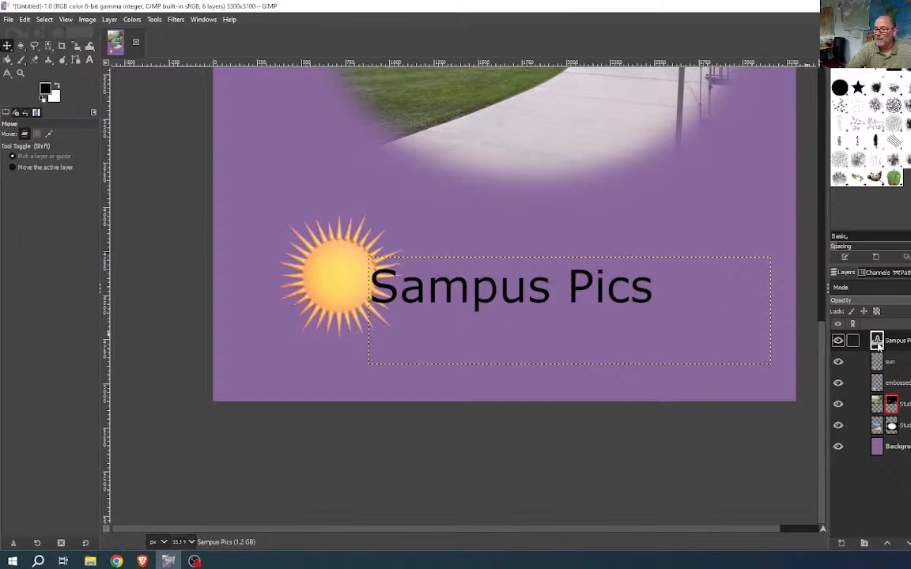
double_click(877, 342)
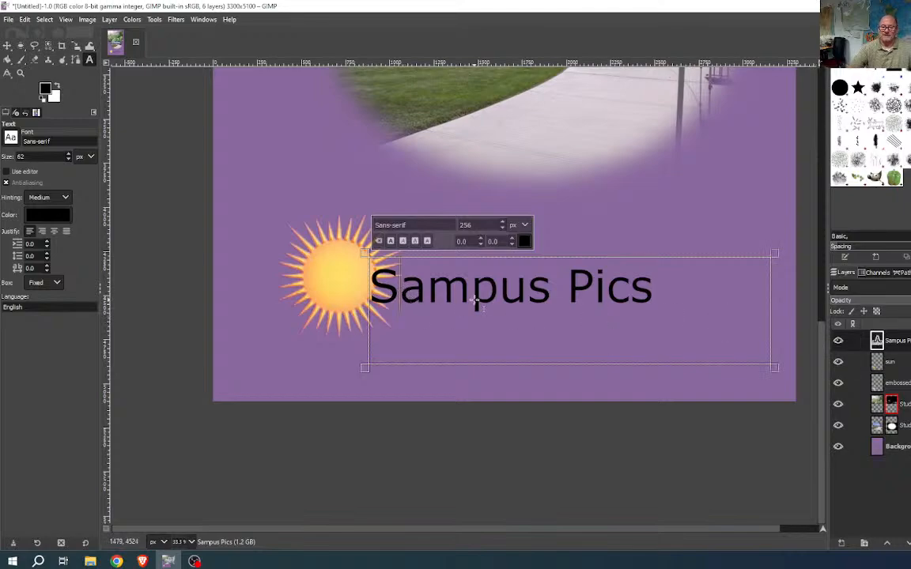
- Restore the missing 'JC C' letters and colour the whole title with orange sampled from the sun
type("JC ")
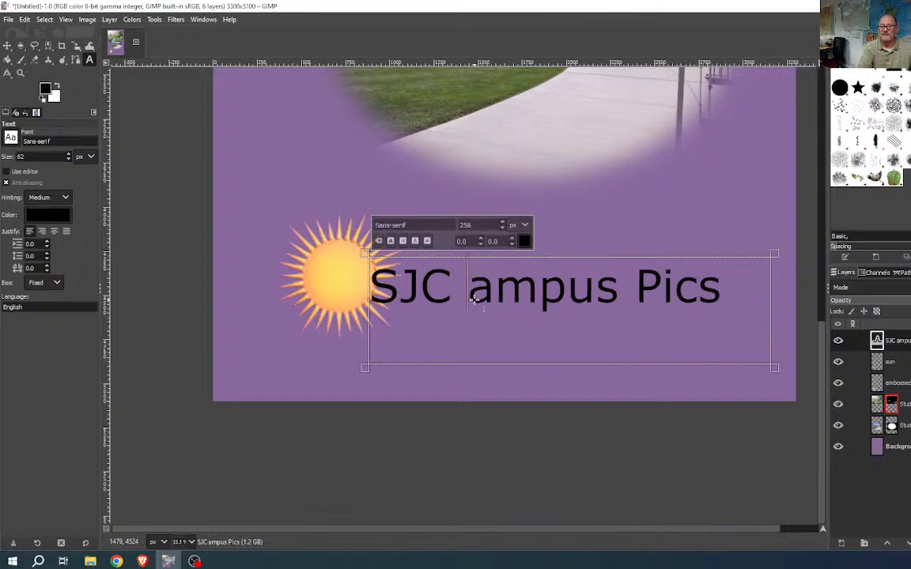
type("C")
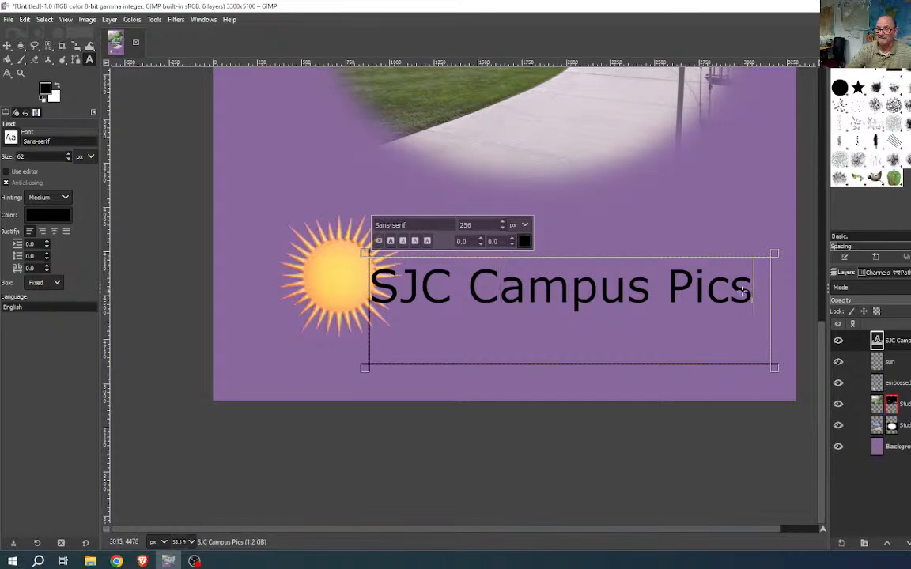
left_click_drag(743, 293, 364, 269)
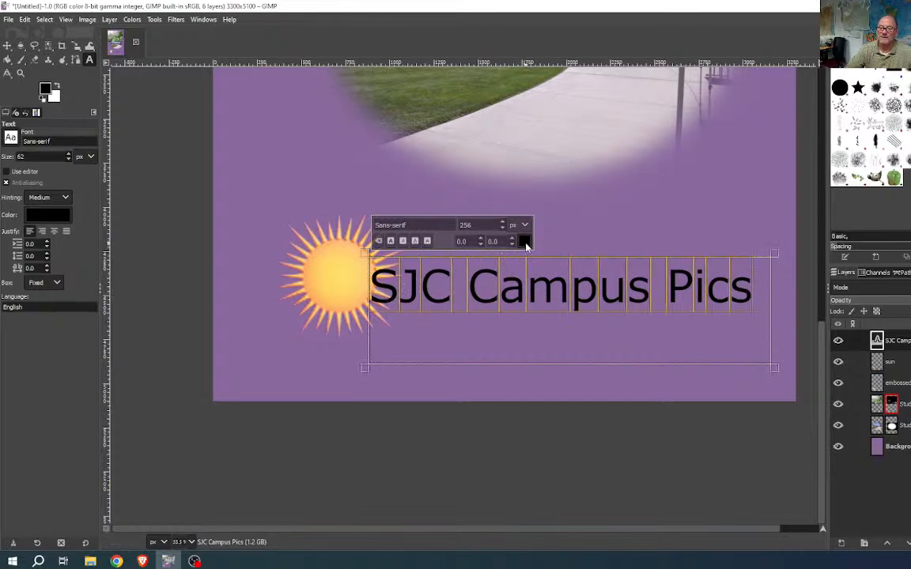
left_click(524, 241)
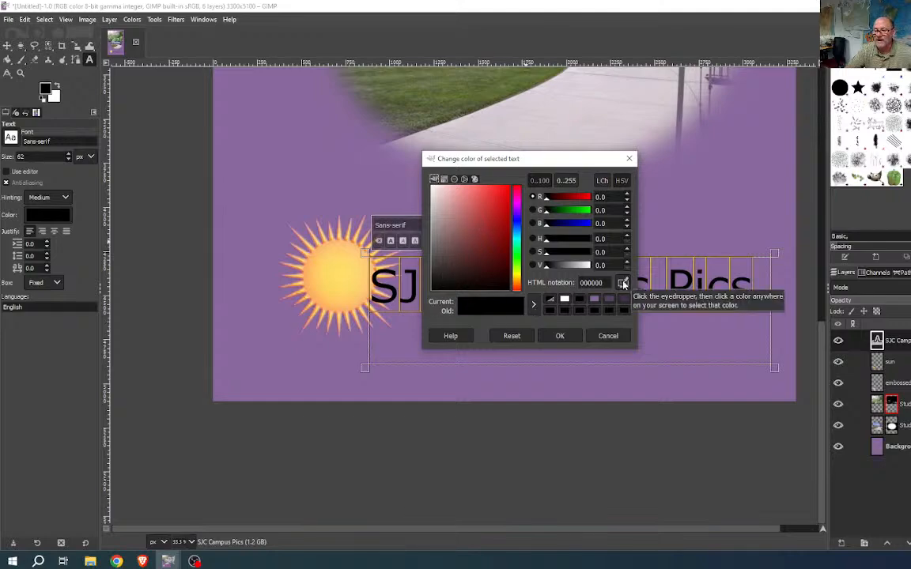
left_click(623, 283)
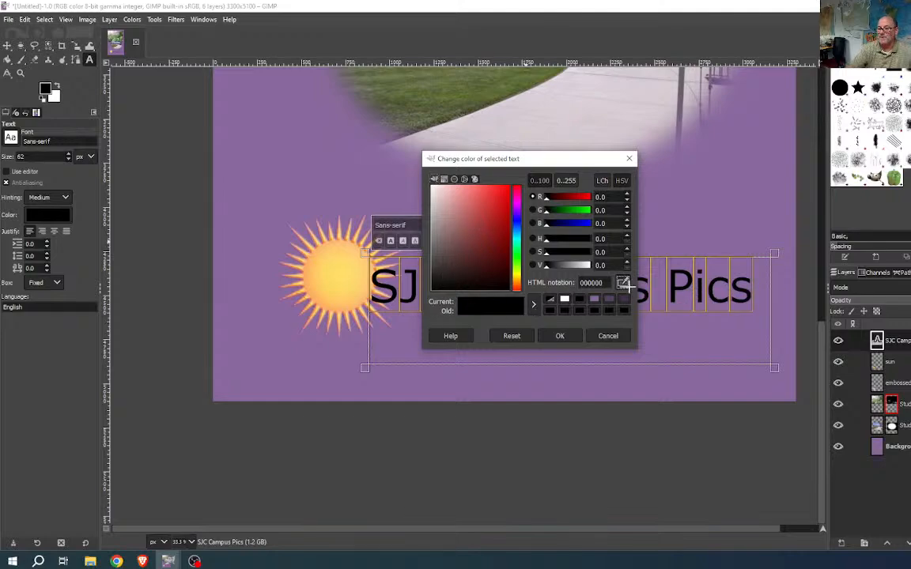
left_click(303, 271)
left_click(557, 335)
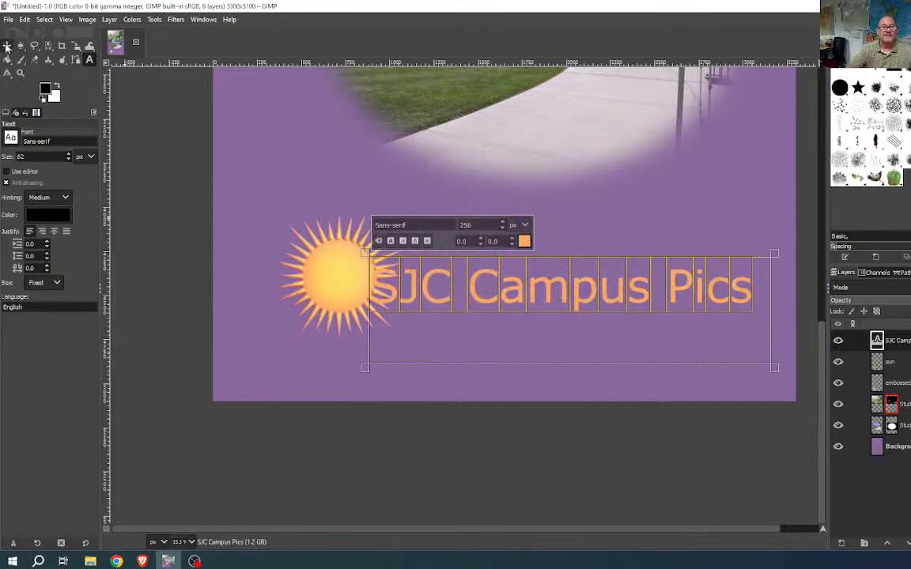
- Nudge the title and sun into side-by-side alignment, undoing one unwanted sun move
left_click(7, 45)
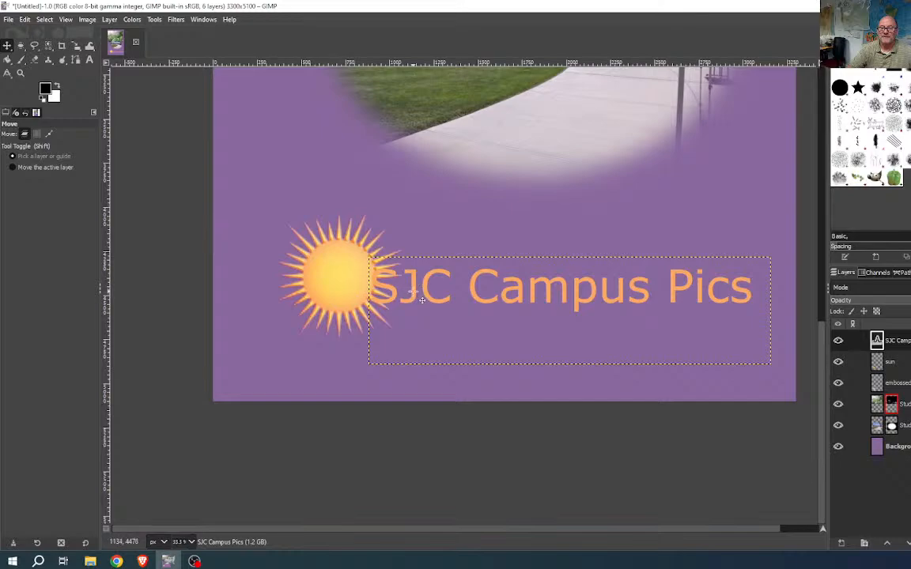
left_click_drag(421, 299, 444, 287)
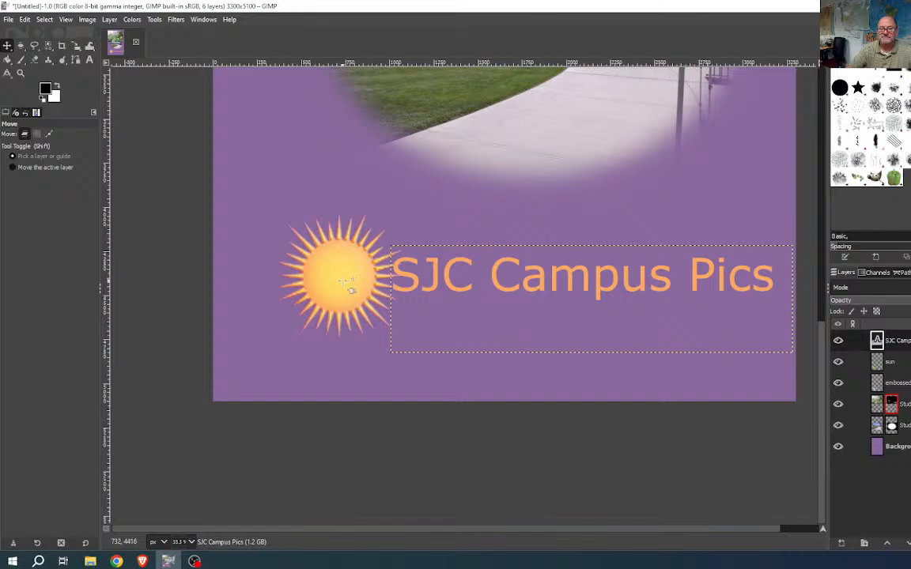
left_click_drag(350, 289, 318, 294)
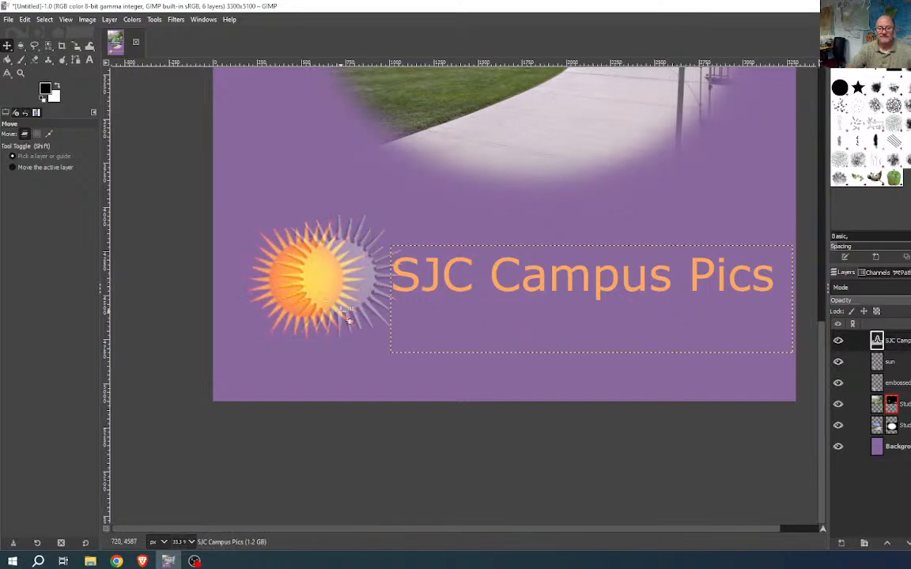
key("ctrl+z")
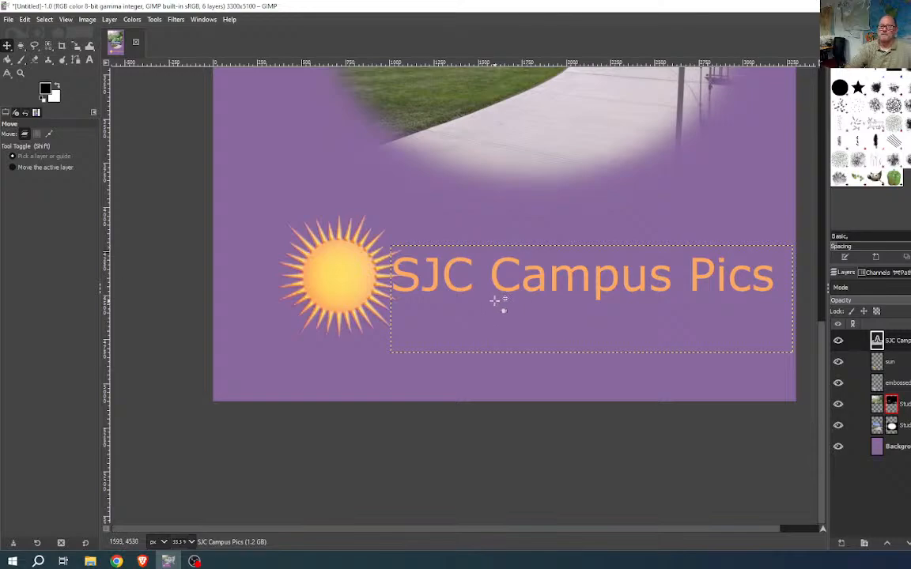
mouse_move(345, 286)
left_mouse_down()
mouse_move(326, 294)
mouse_move(347, 281)
mouse_move(366, 287)
mouse_move(332, 288)
mouse_move(336, 297)
left_mouse_up()
mouse_move(437, 297)
left_mouse_down()
mouse_move(420, 285)
mouse_move(415, 297)
mouse_move(426, 284)
left_mouse_up()
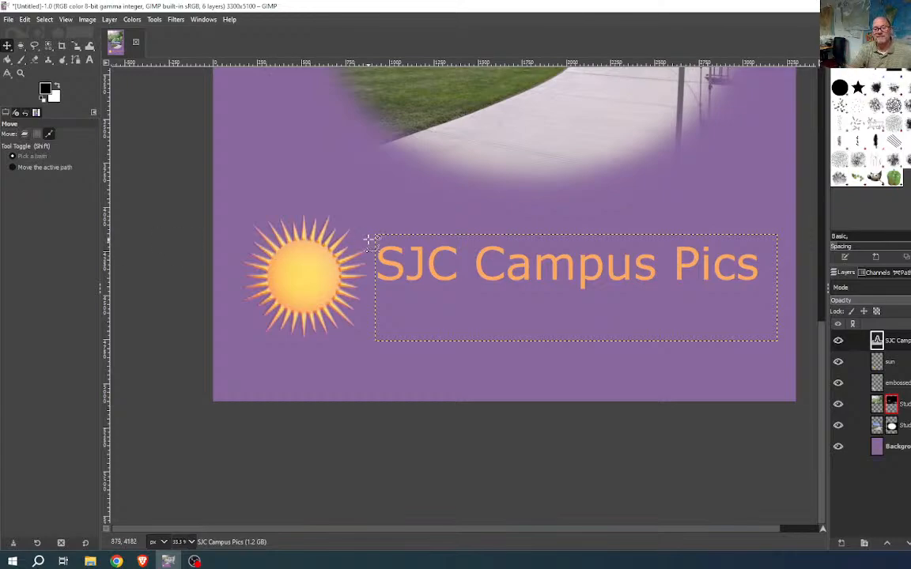
- Zoom out to the whole poster and open the File menu
scroll(372, 241, "down", 3, "ctrl")
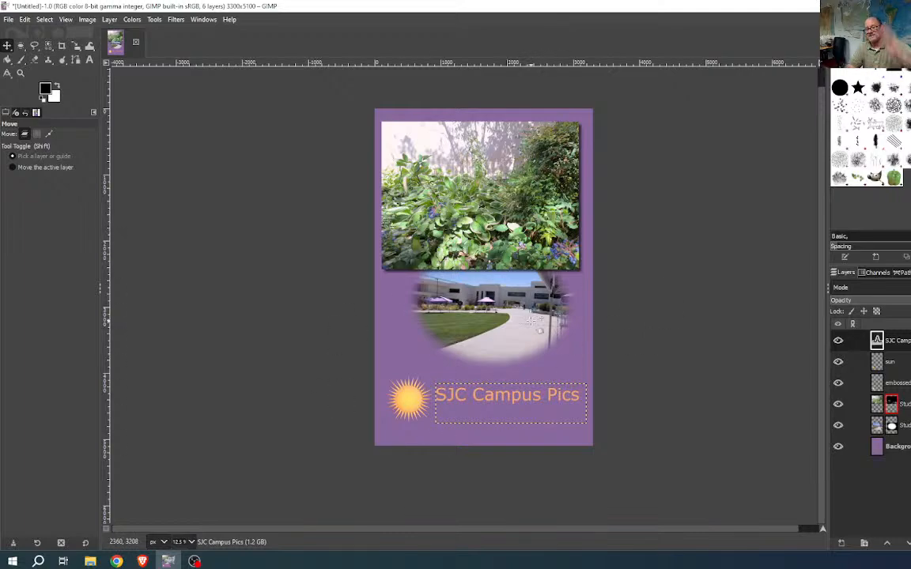
left_click(8, 20)
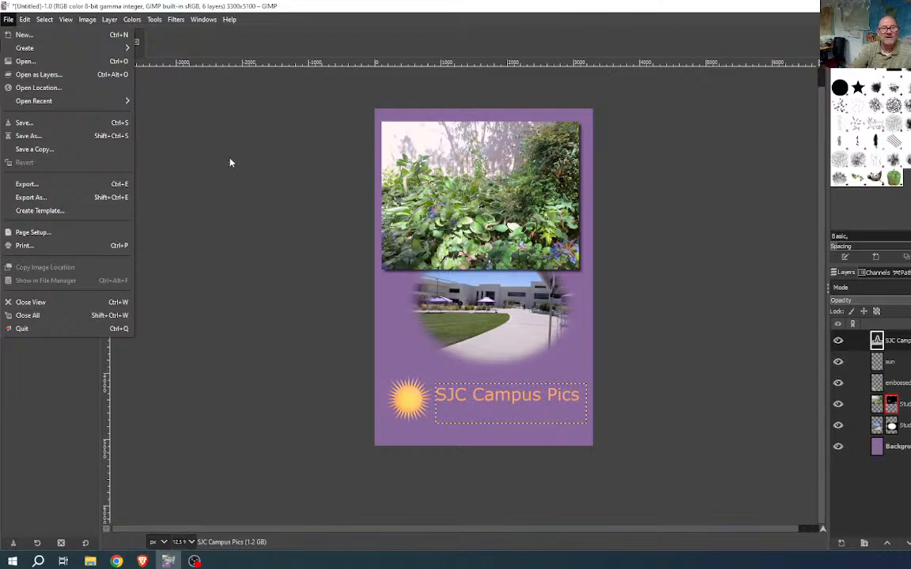
- Save the poster as SJCcampusPics.xcf in the classes GIST152\BWS folder
left_click(24, 123)
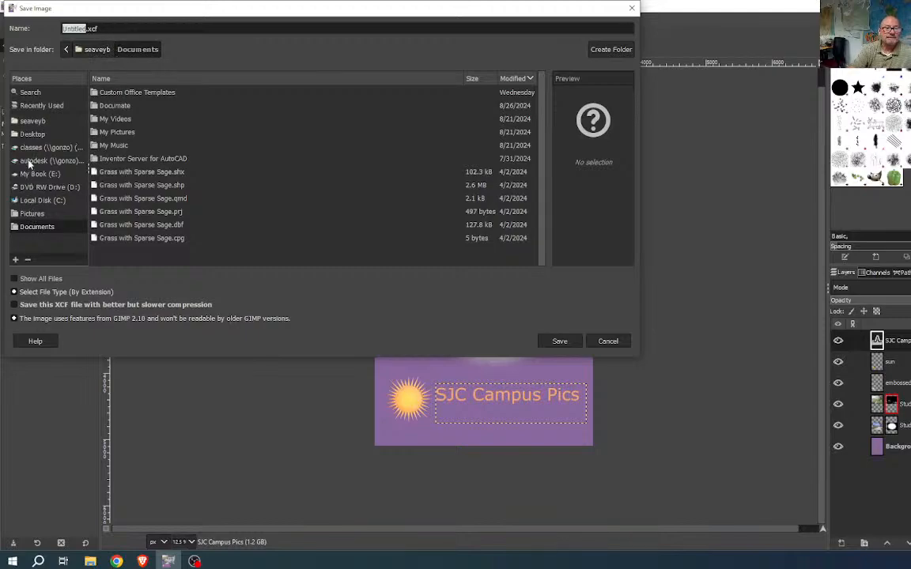
left_click(32, 148)
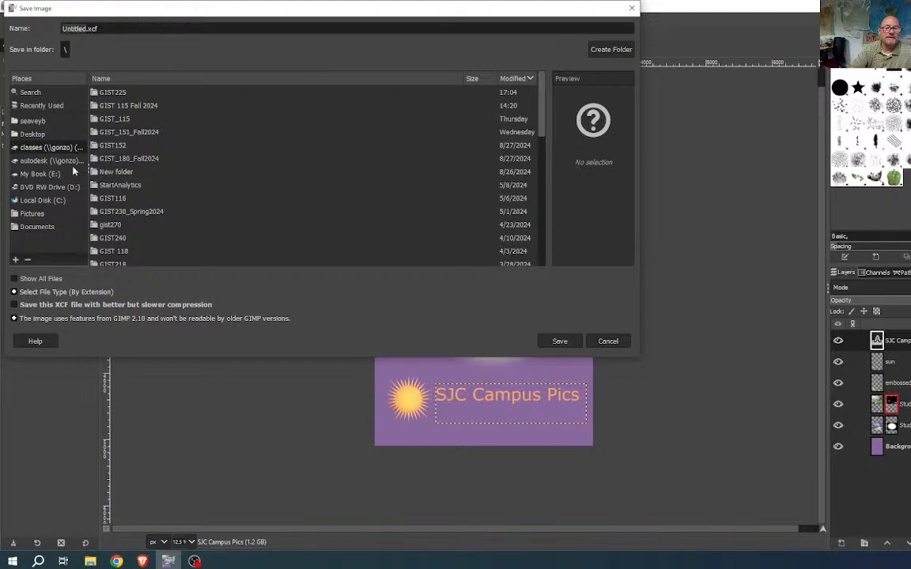
double_click(108, 145)
double_click(106, 133)
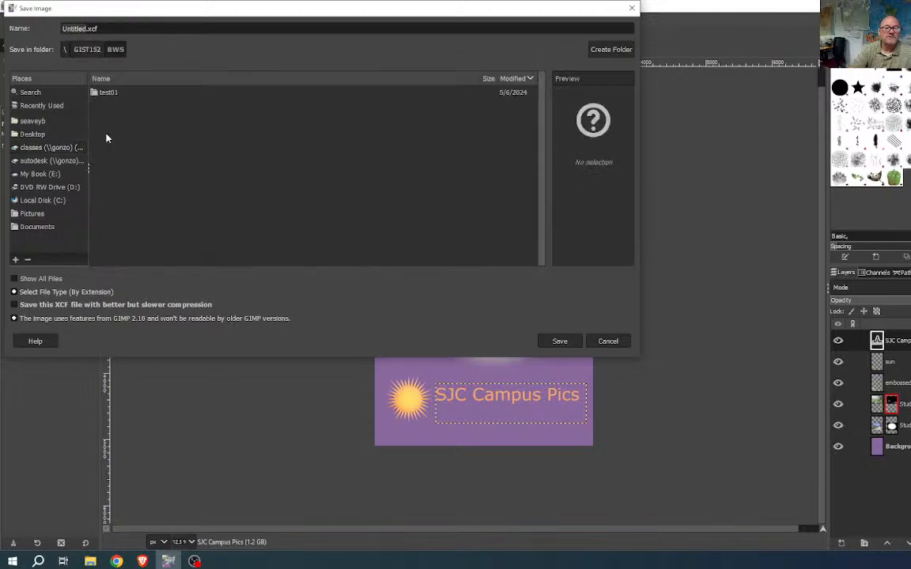
left_click(89, 27)
left_click_drag(110, 31, 41, 30)
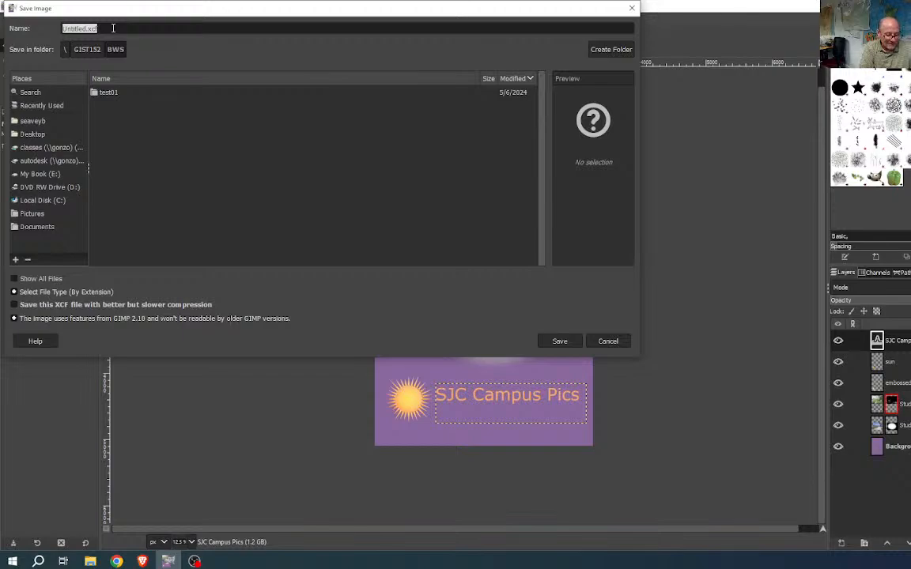
type("SJCampusPics")
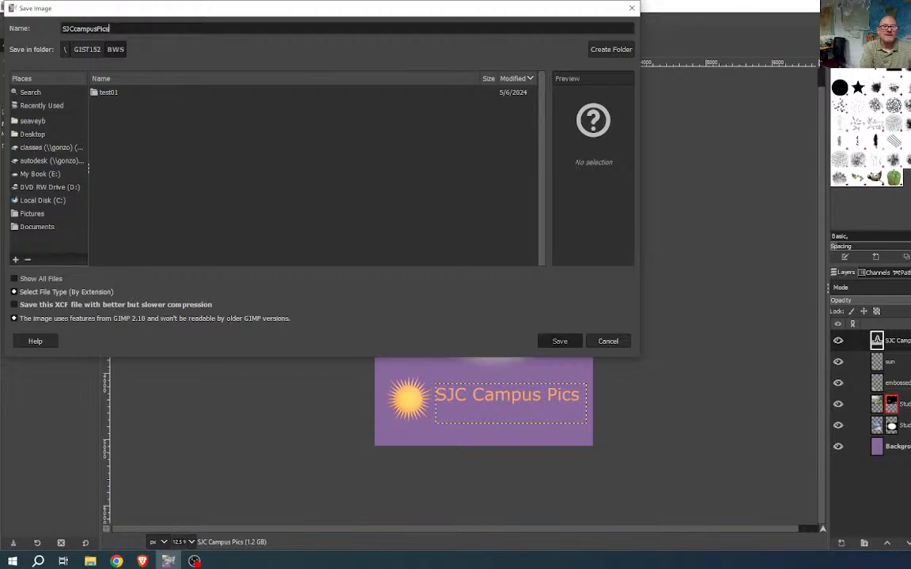
key("Return")
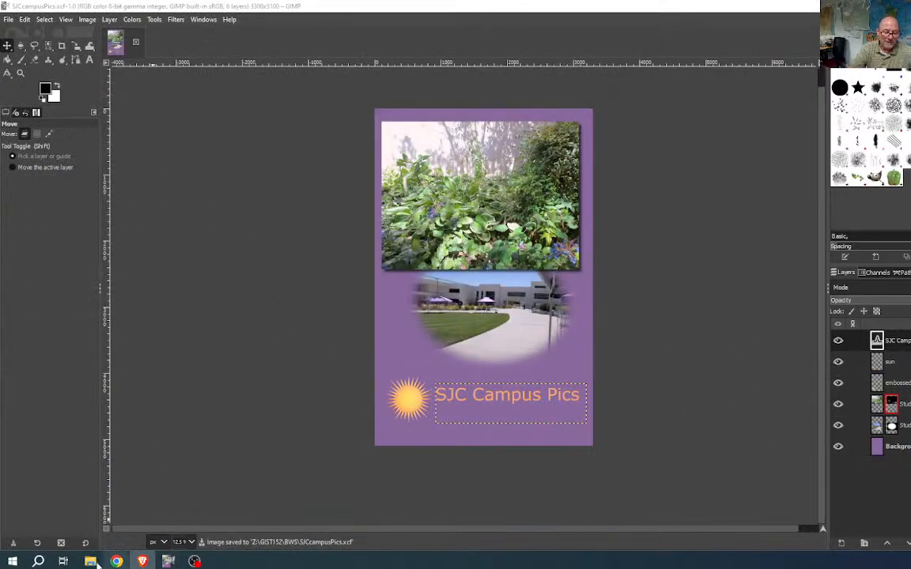
left_click(91, 563)
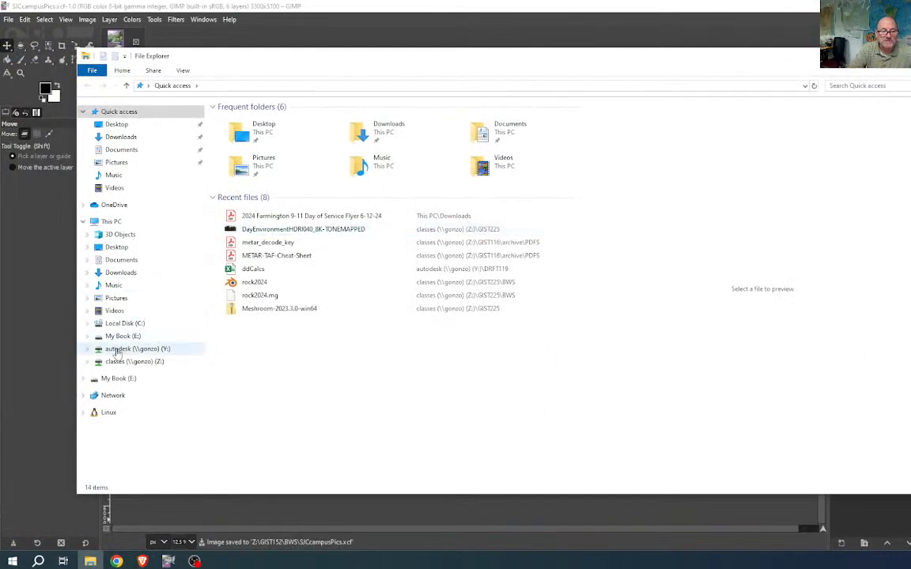
left_click(117, 362)
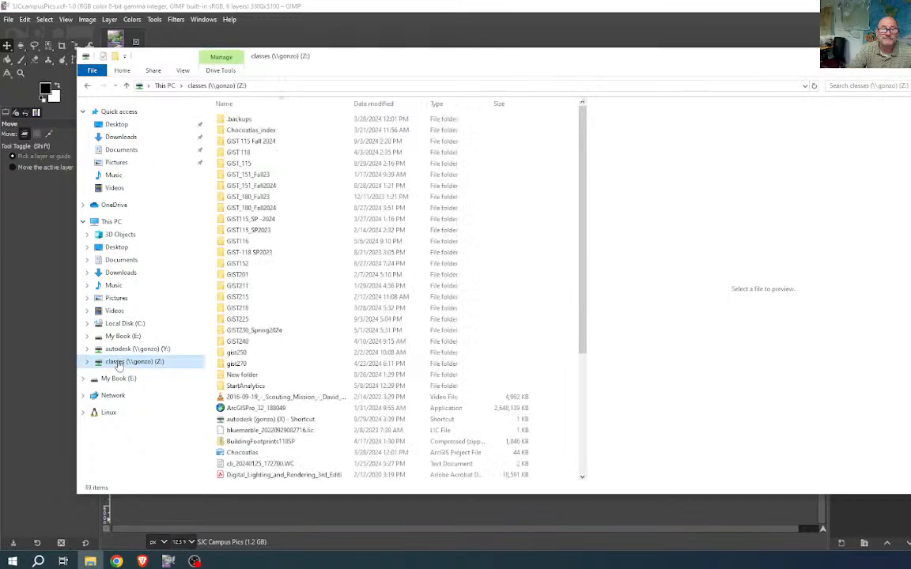
double_click(237, 264)
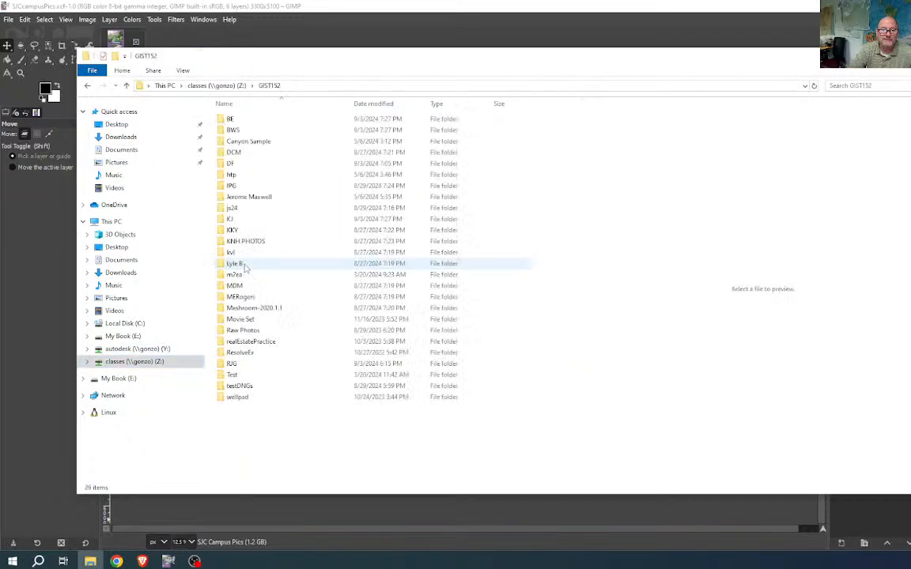
double_click(236, 120)
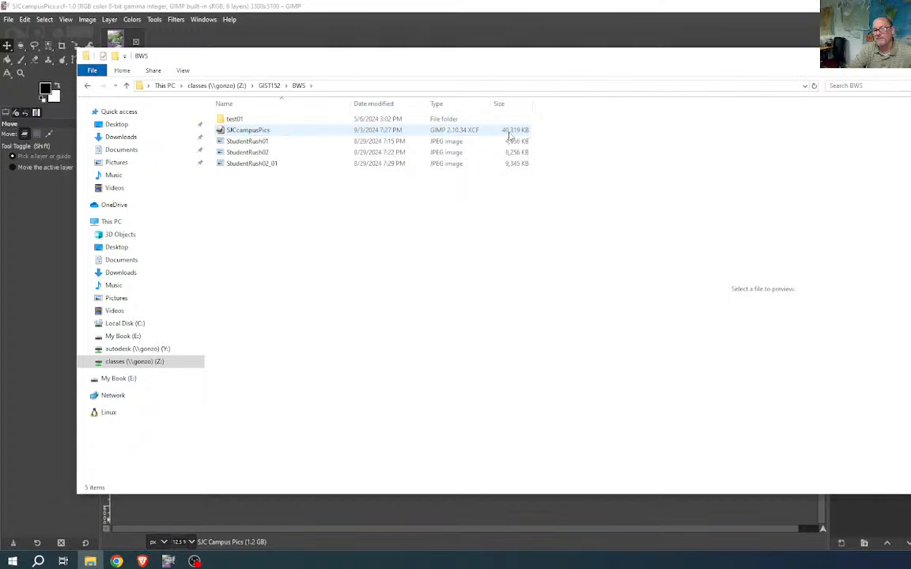
left_click(909, 56)
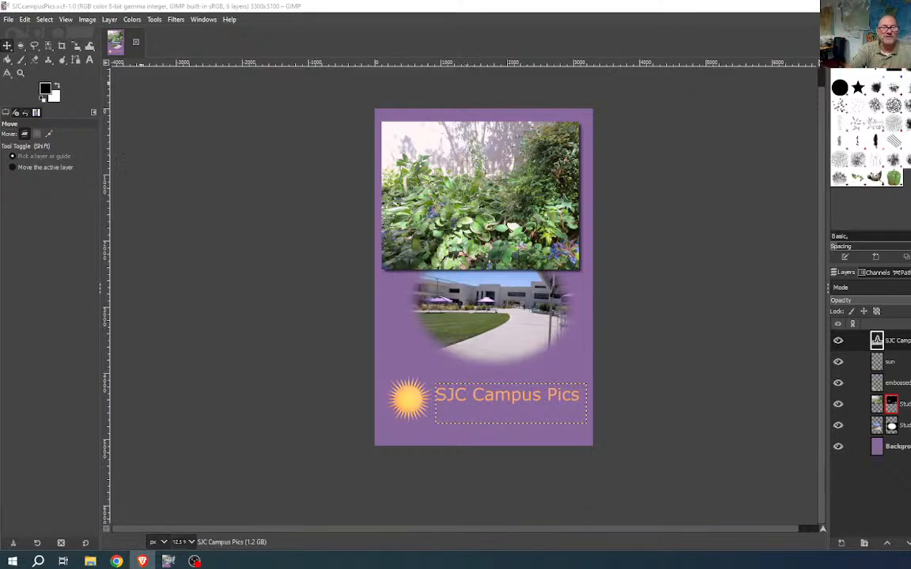
- Export the poster, changing the file name from SJCcampusPics.png to SJCcampusPics.jpg
left_click(8, 20)
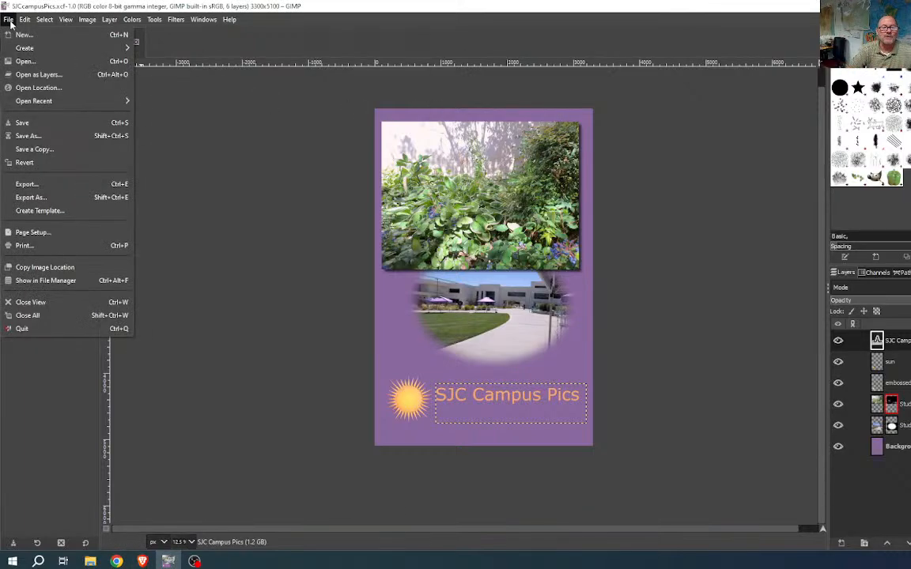
left_click(38, 198)
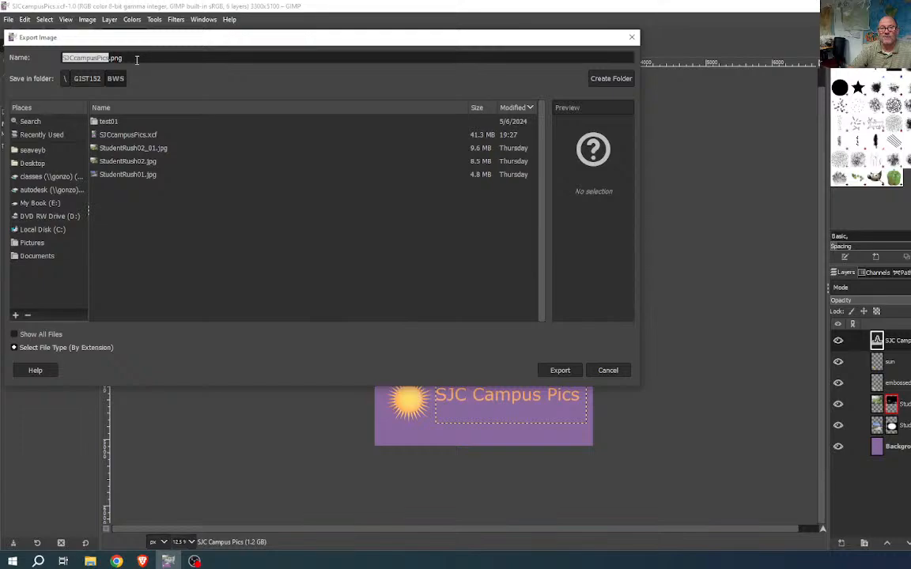
left_click_drag(123, 57, 110, 58)
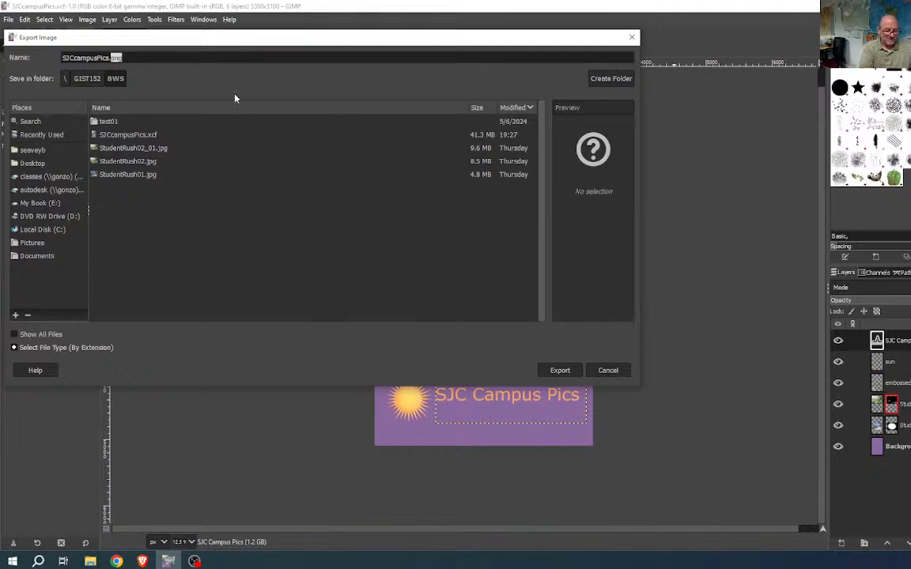
type("jpg")
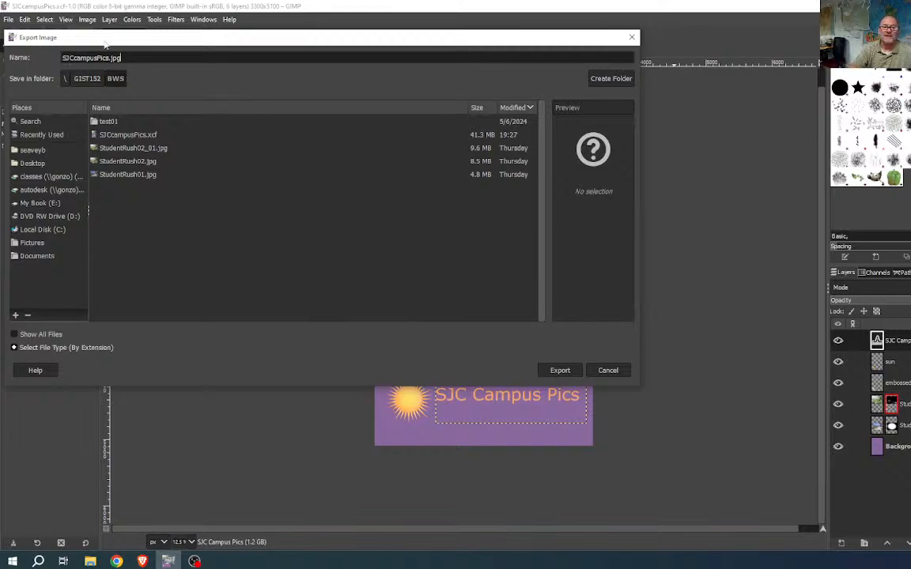
left_click(559, 370)
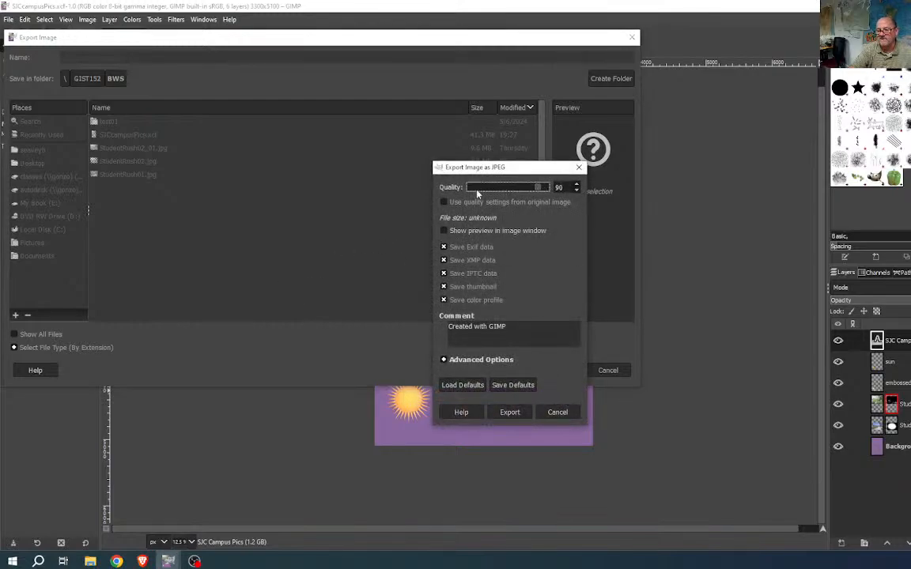
- Accept JPEG quality 90 to finish writing SJCcampusPics.jpg
left_click(510, 412)
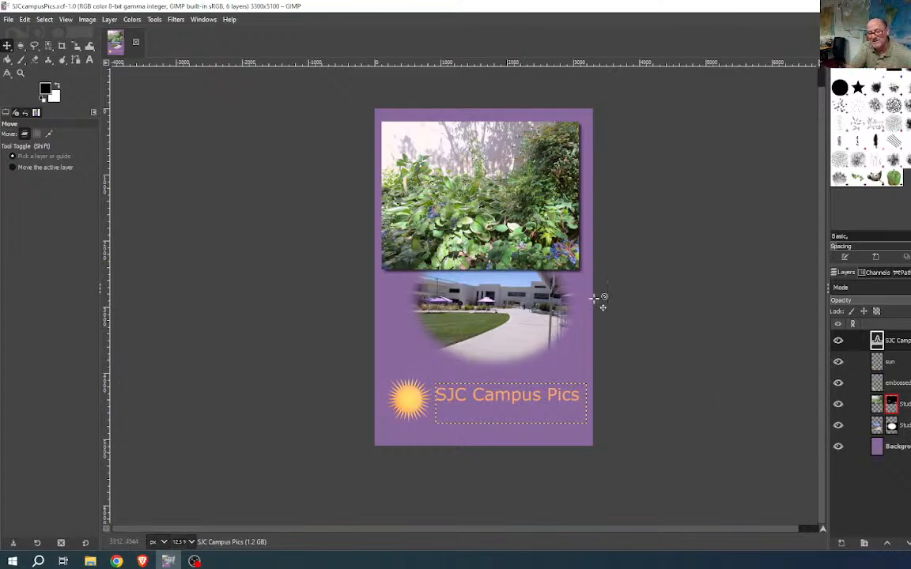
- Make the purple Background layer active and select the whole canvas
left_click(901, 448)
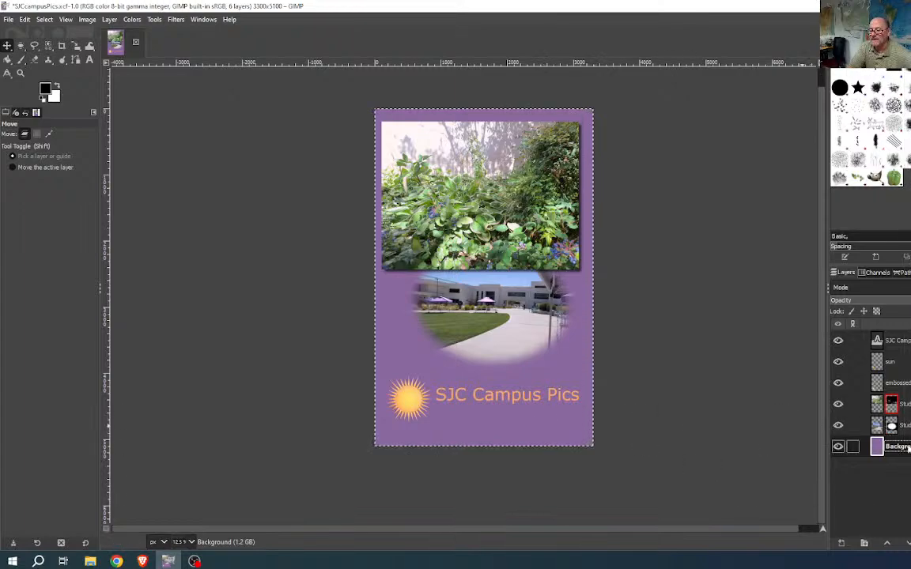
left_click(44, 19)
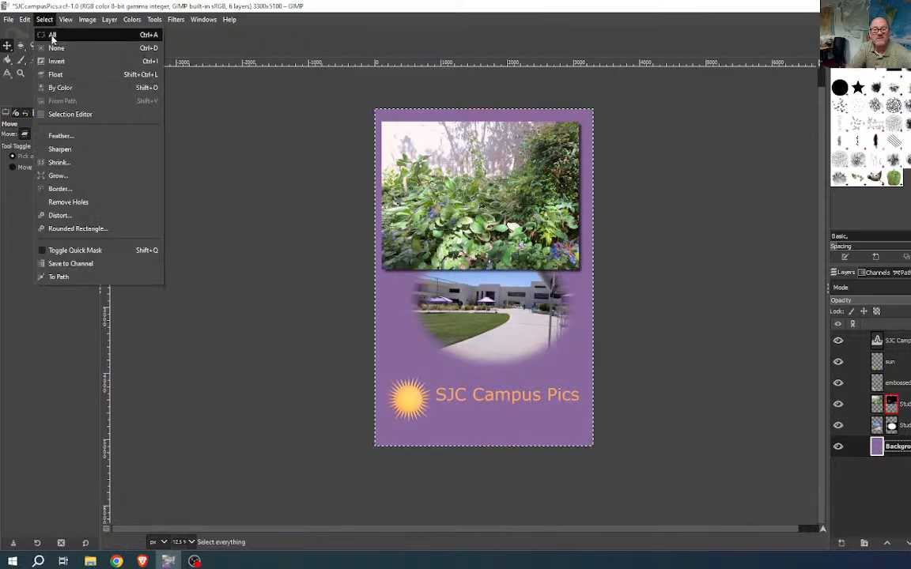
left_click(53, 34)
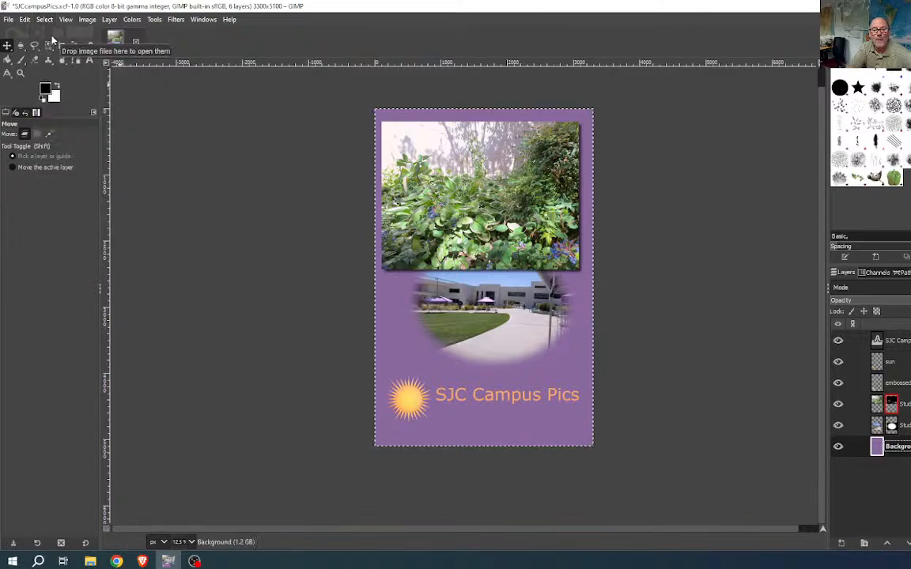
- Set the foreground colour to dark red a93939 and fill the Background layer with it
left_click(48, 89)
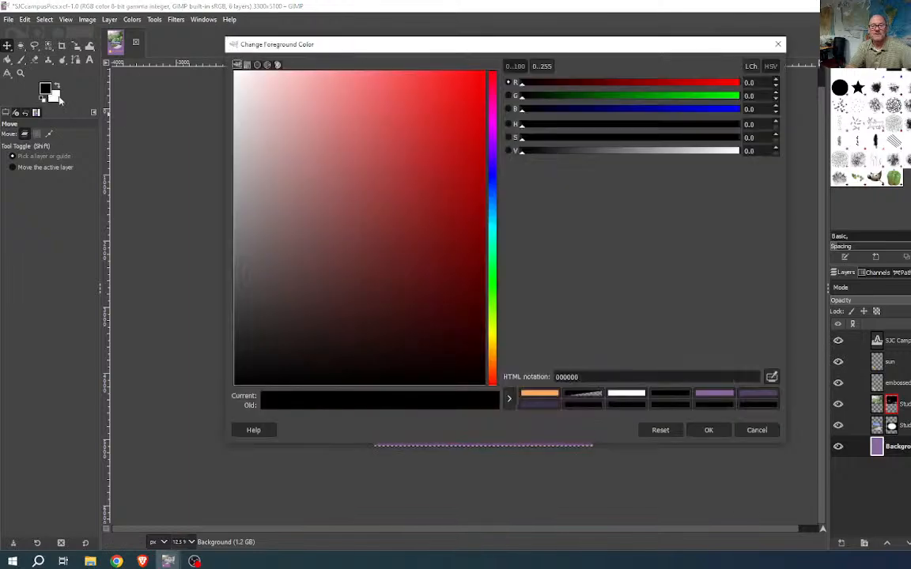
left_click_drag(328, 237, 400, 177)
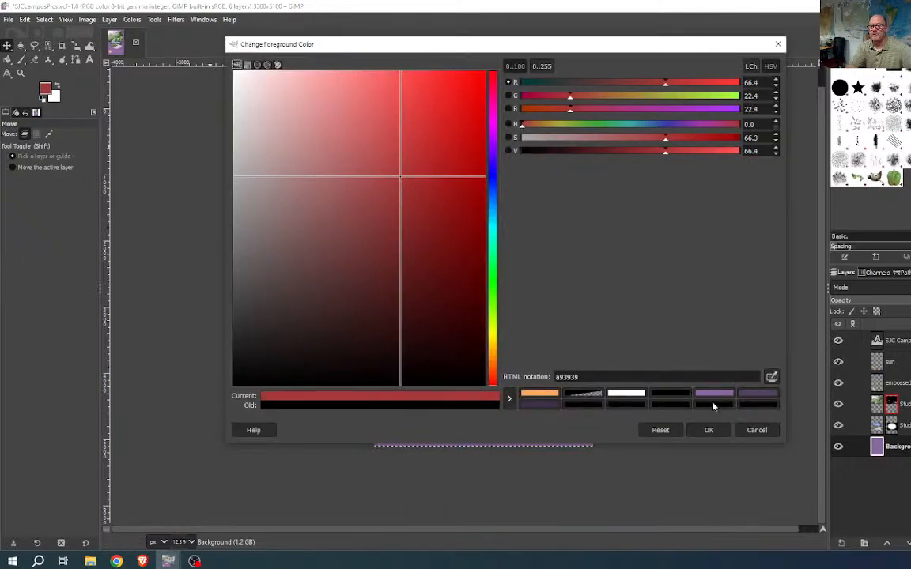
left_click(710, 430)
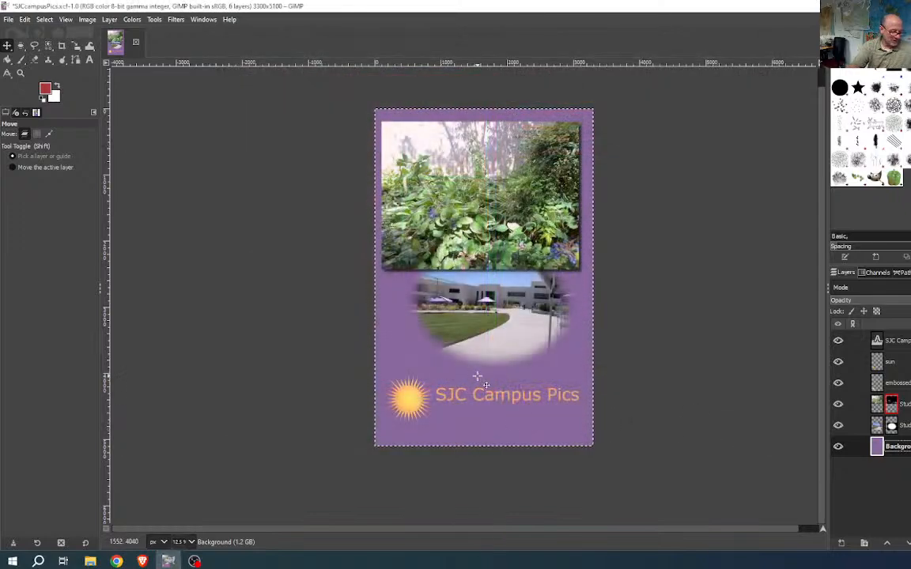
key("ctrl+comma")
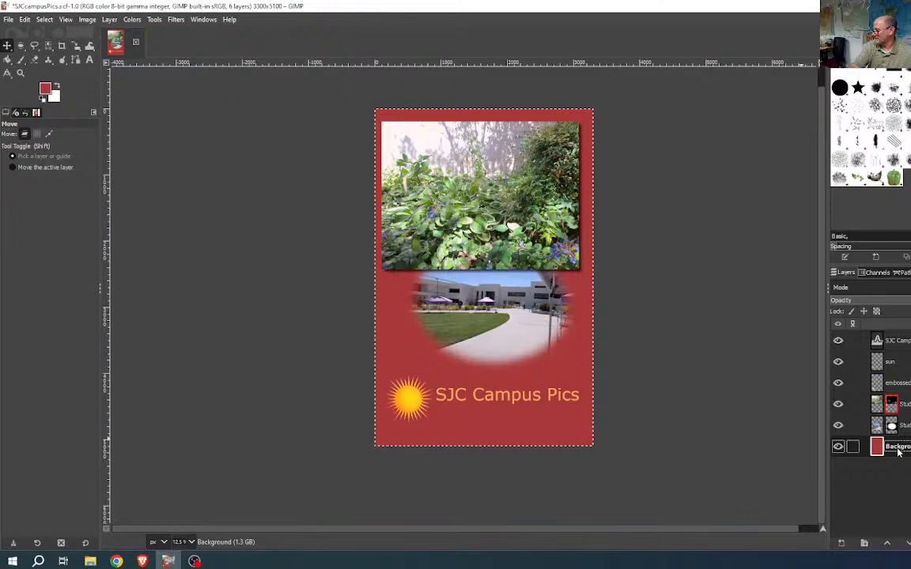
left_click(24, 20)
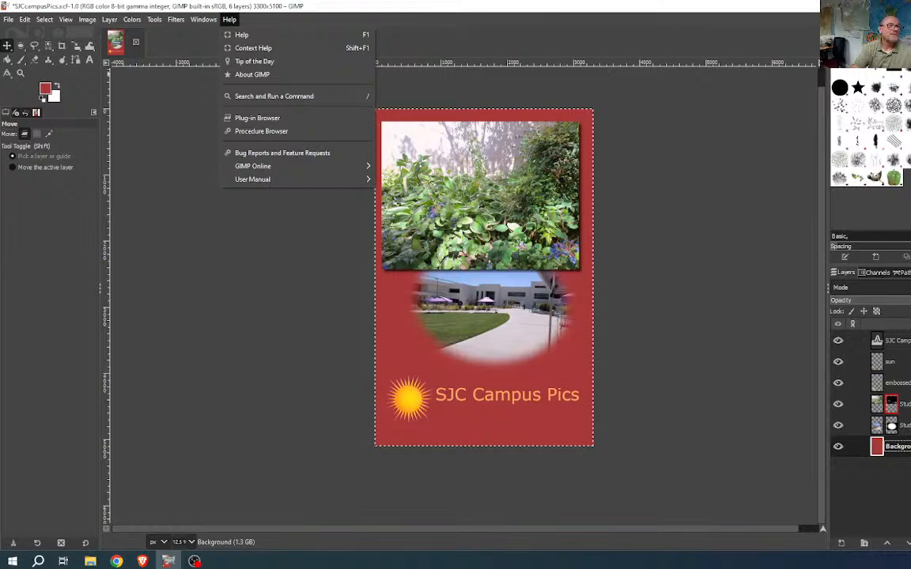
left_click(195, 561)
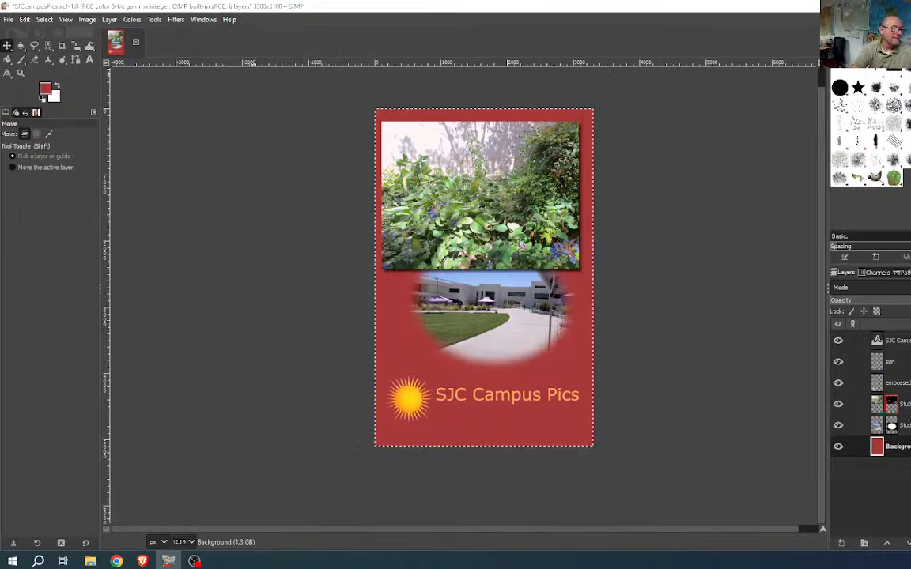